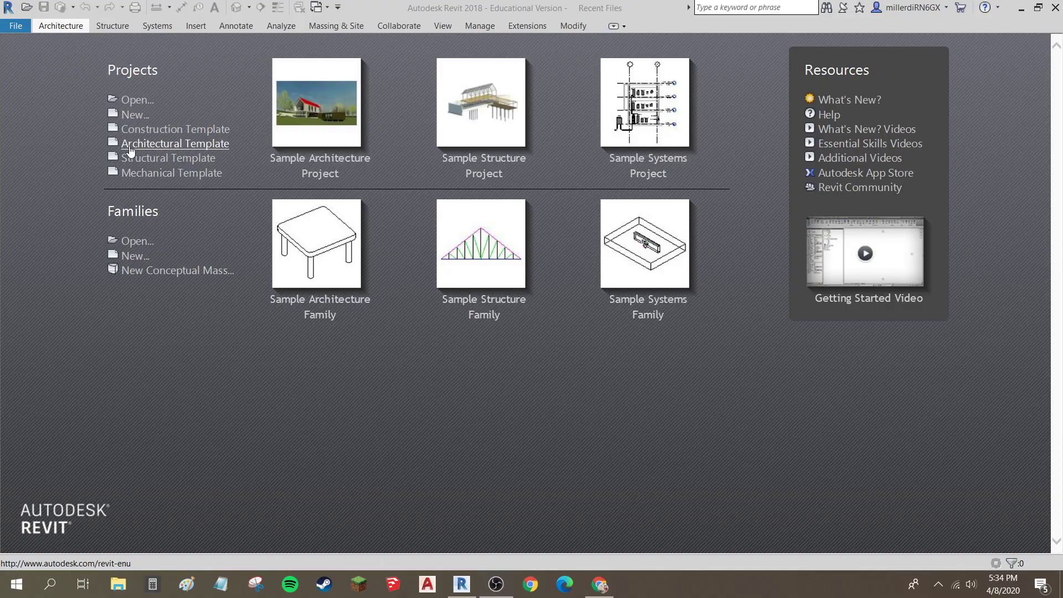
Step: Create a new project from the Architectural Template, opening the blank Level 1 plan
{"action": "left_click", "coordinate": [126, 115]}
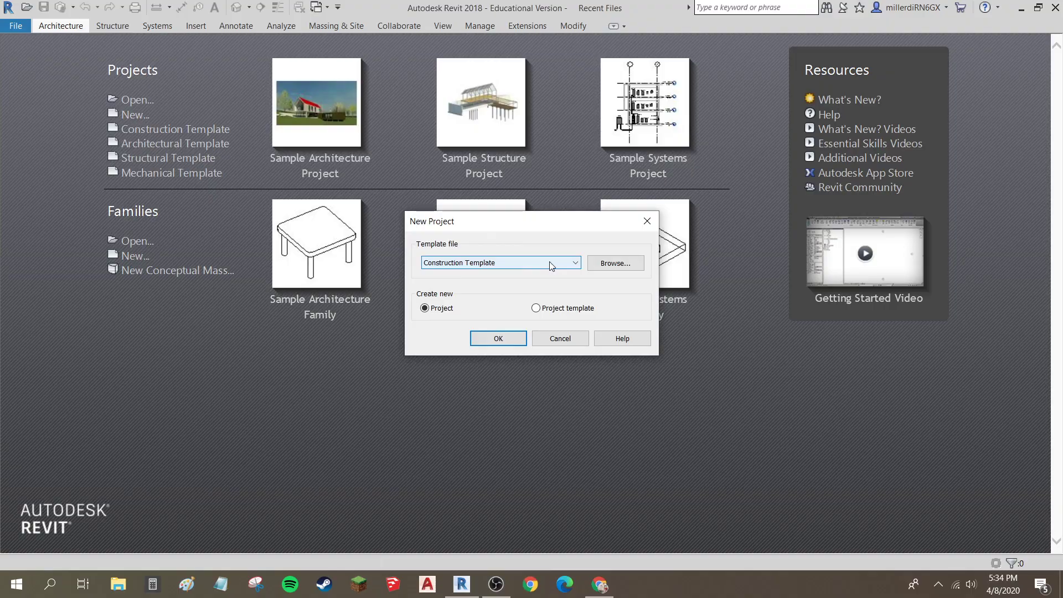
{"action": "left_click", "coordinate": [619, 266]}
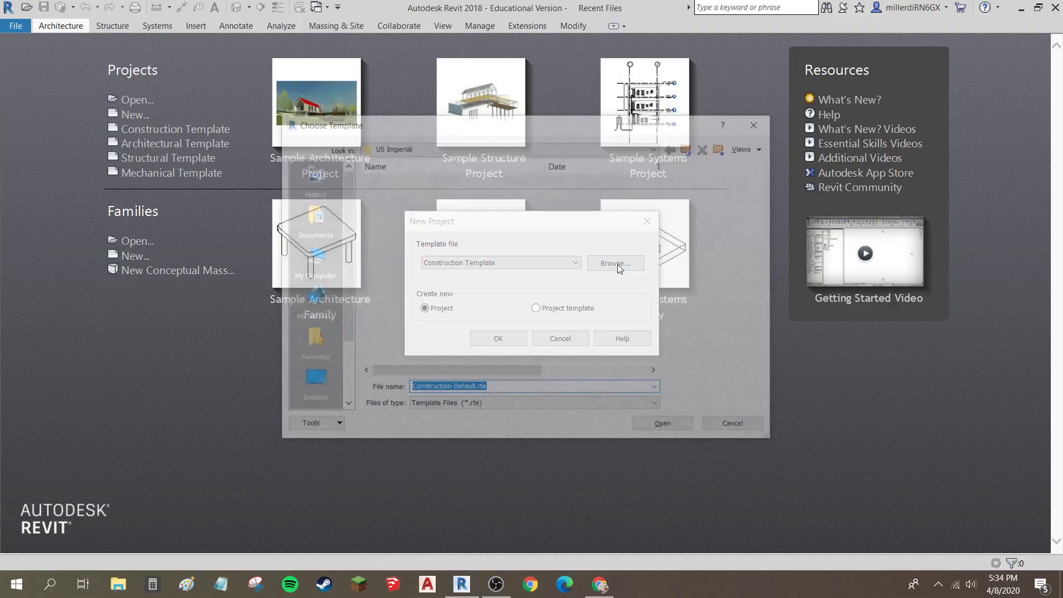
{"action": "left_click", "coordinate": [409, 258]}
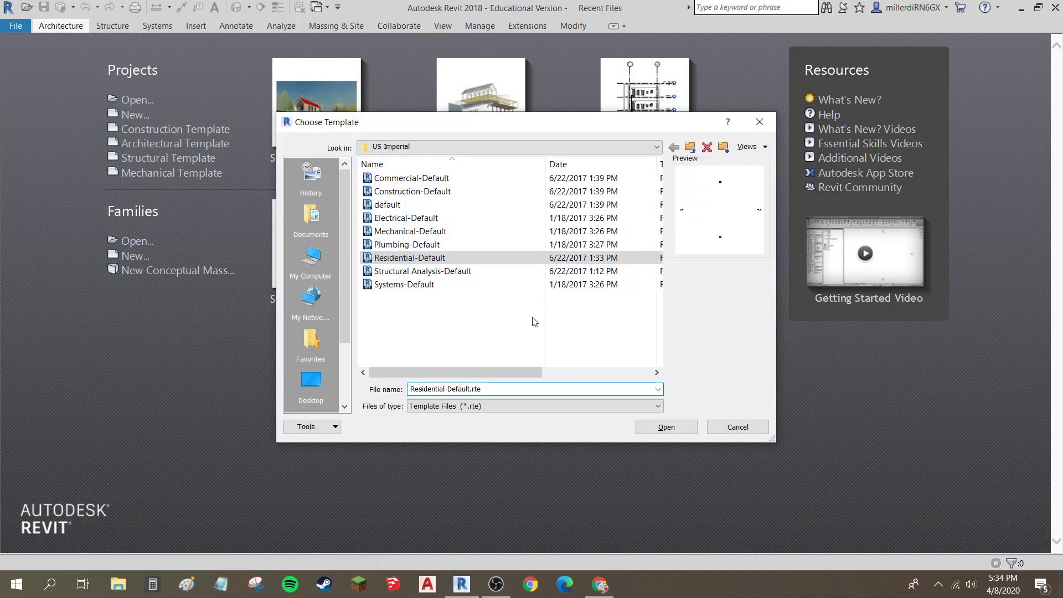
{"action": "left_click", "coordinate": [730, 427]}
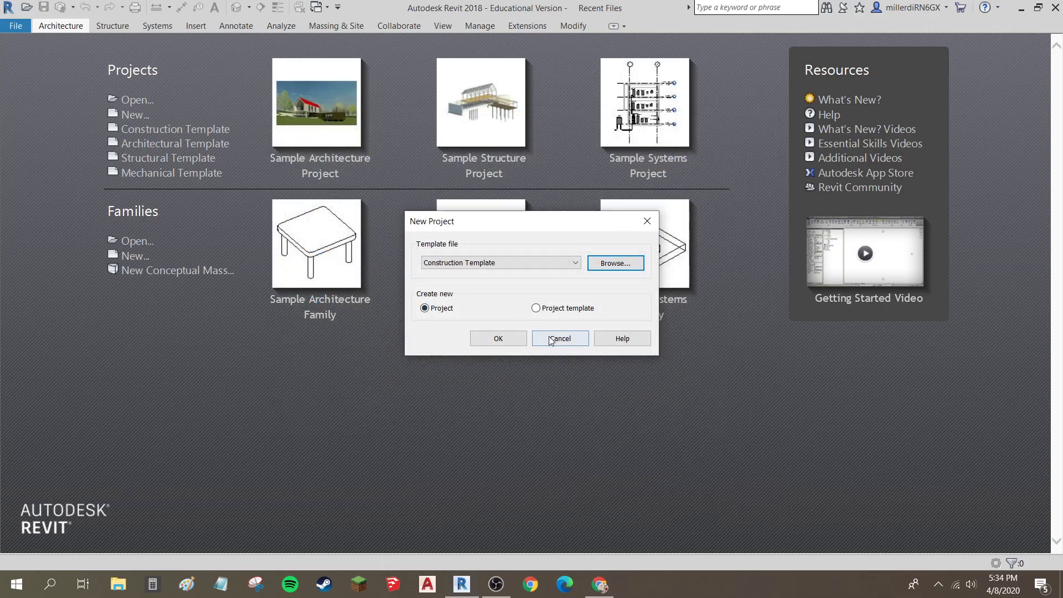
{"action": "left_click", "coordinate": [560, 337]}
{"action": "left_click", "coordinate": [148, 146]}
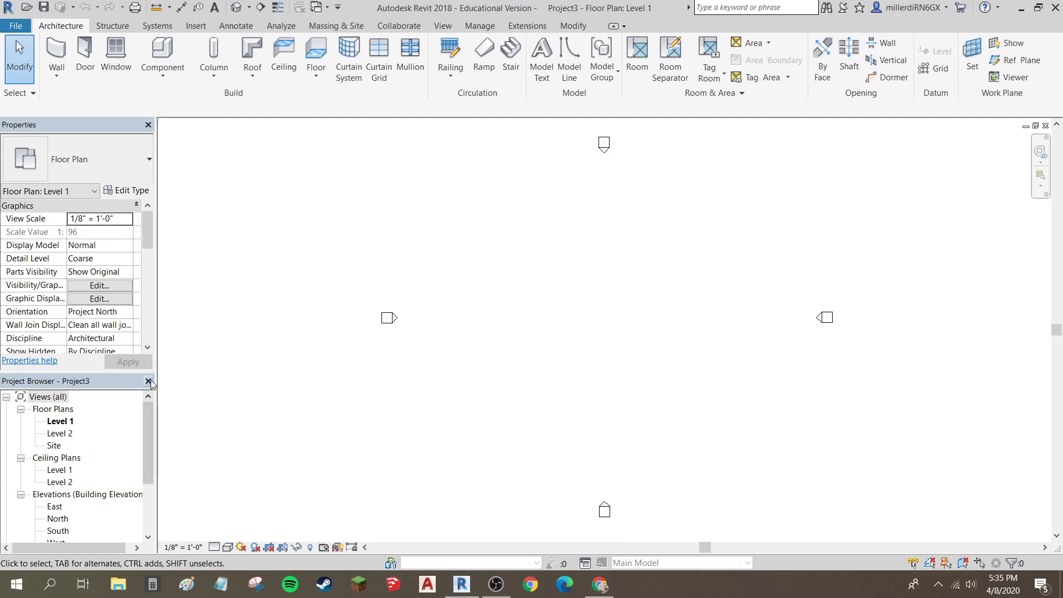
{"action": "left_click", "coordinate": [149, 125]}
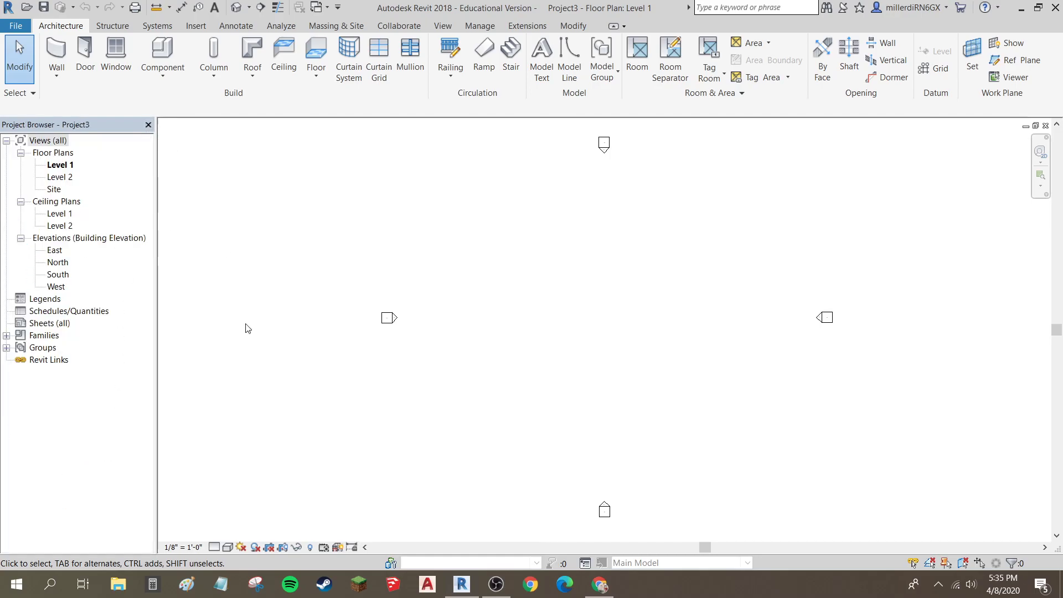
{"action": "left_click", "coordinate": [444, 27]}
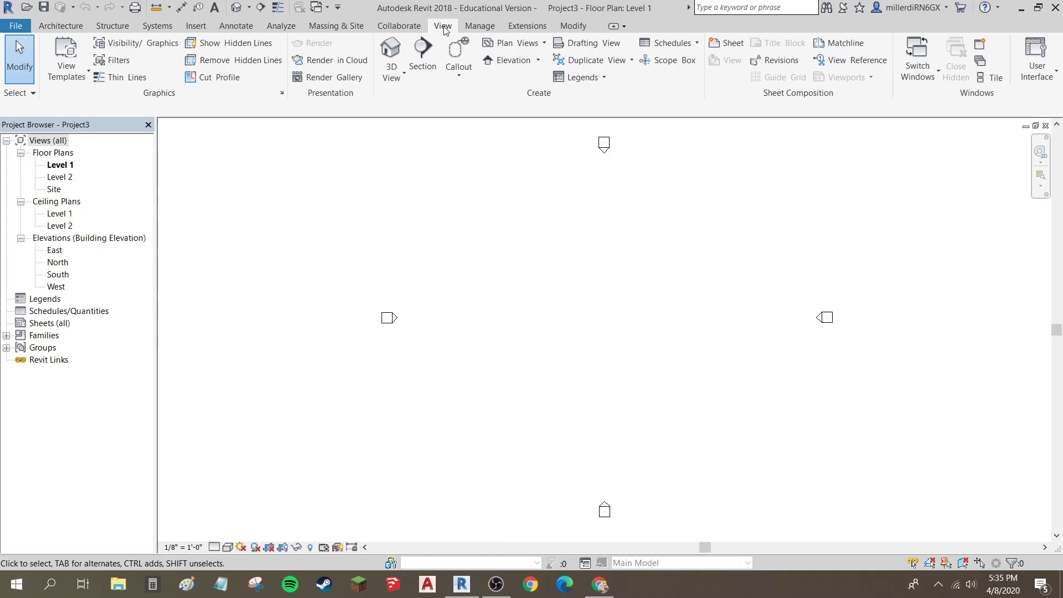
{"action": "left_click", "coordinate": [1033, 78]}
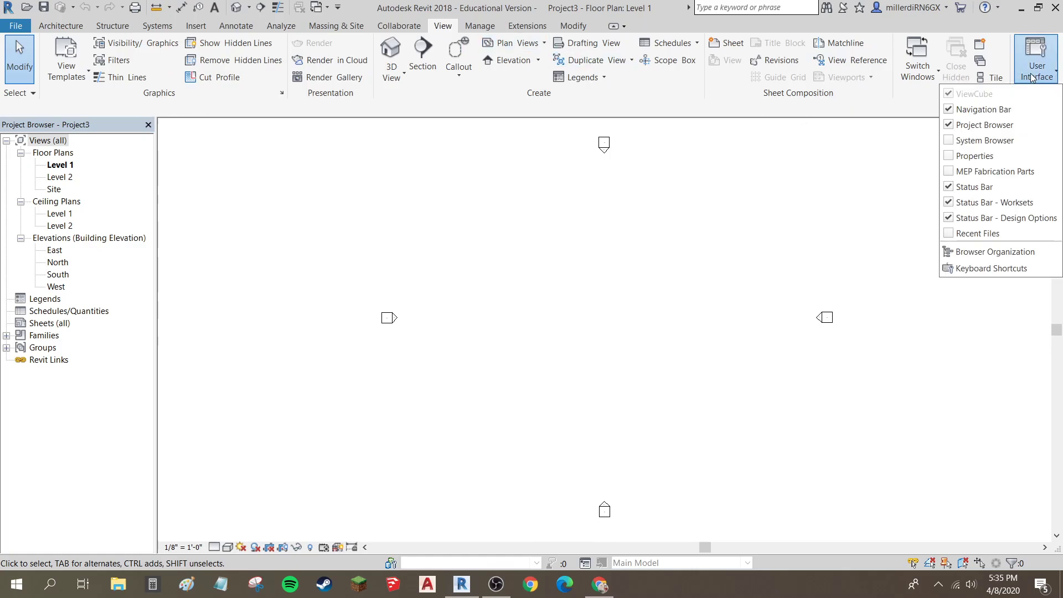
{"action": "left_click", "coordinate": [949, 156]}
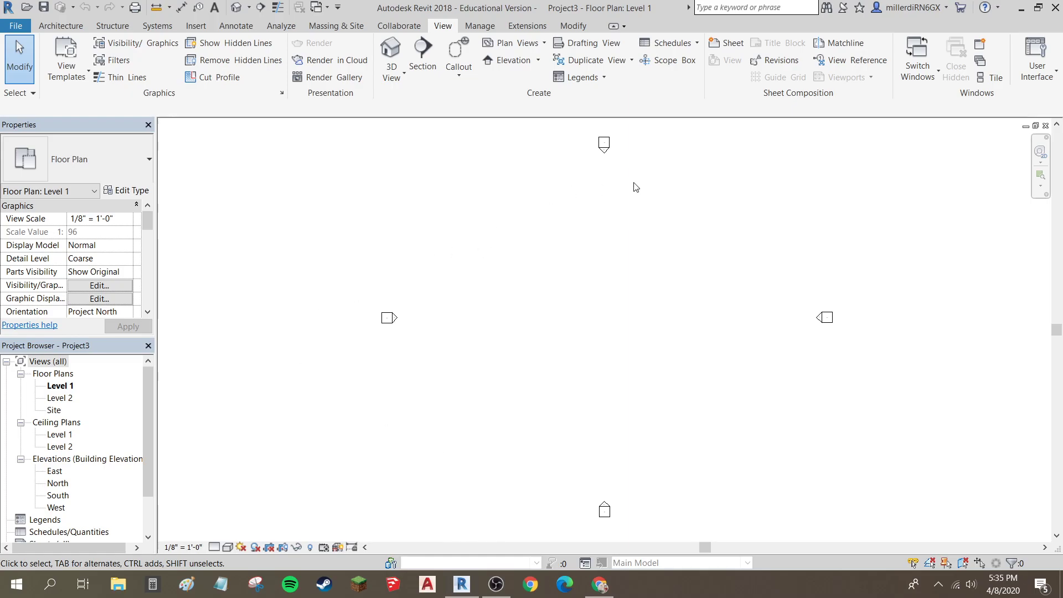
{"action": "left_click", "coordinate": [60, 31]}
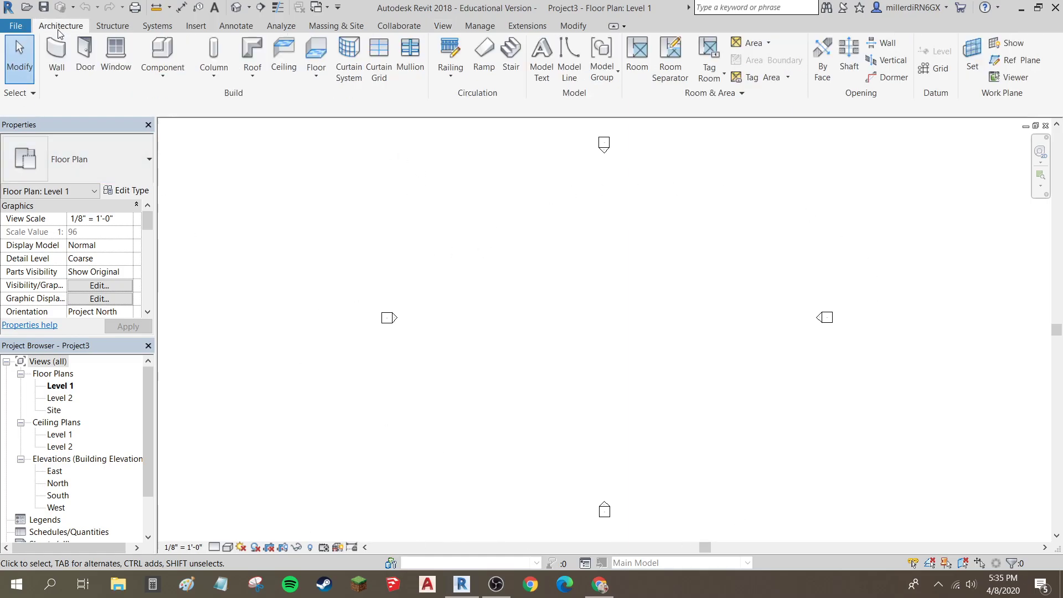
Step: Start the Wall tool, keeping the Generic - 8" wall type
{"action": "left_click", "coordinate": [59, 60]}
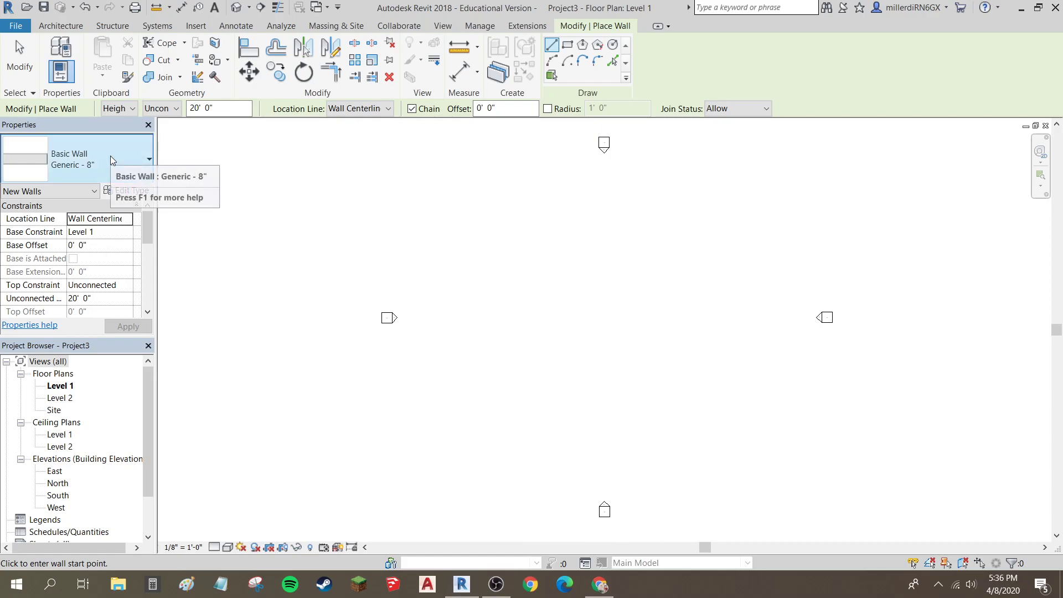
{"action": "left_click", "coordinate": [71, 164]}
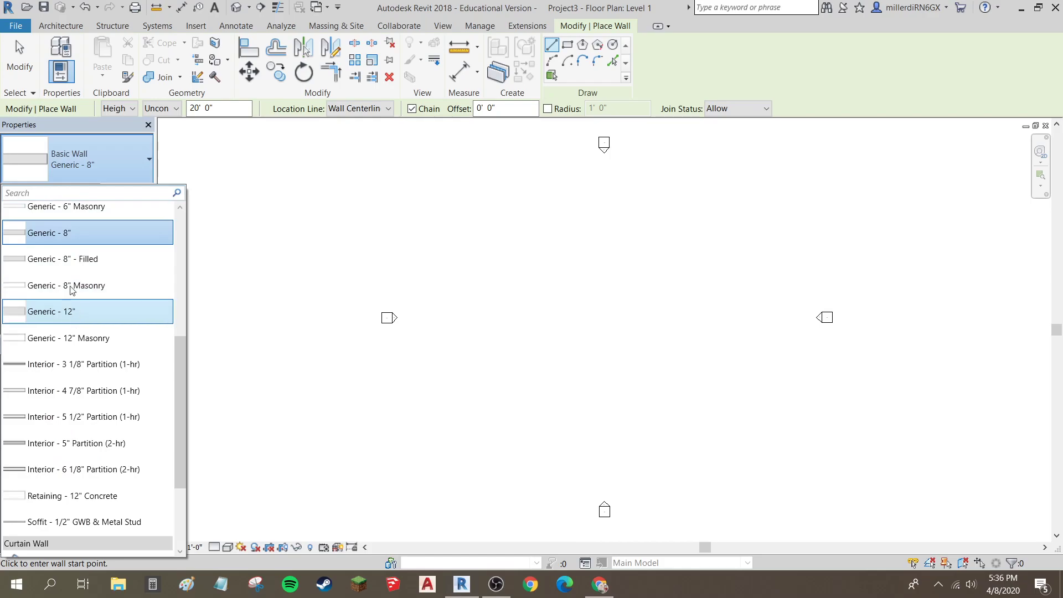
{"action": "scroll", "coordinate": [85, 352], "scroll_direction": "down", "scroll_amount": 1}
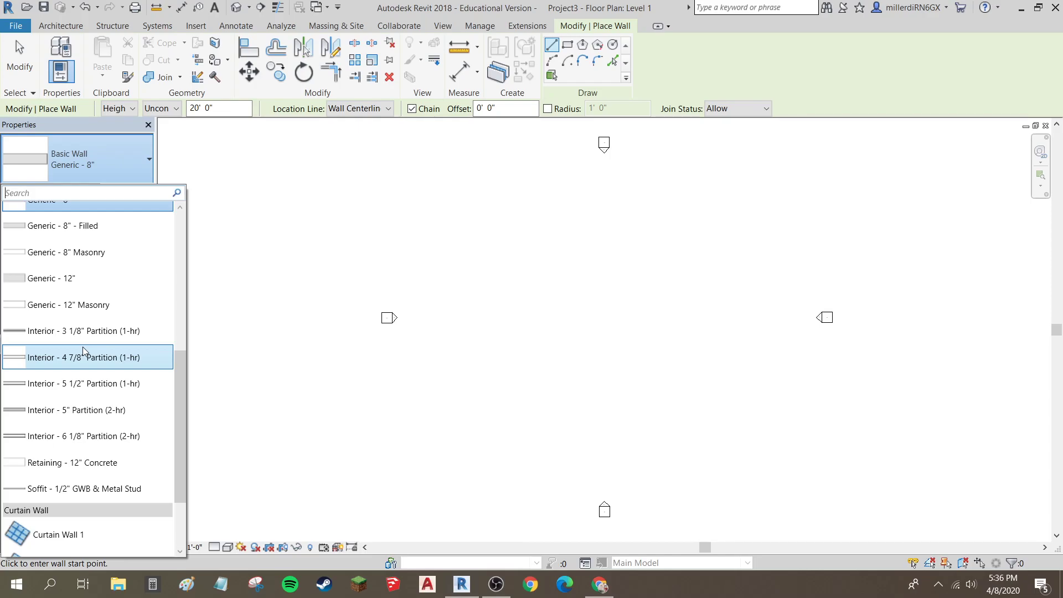
{"action": "left_click", "coordinate": [102, 165]}
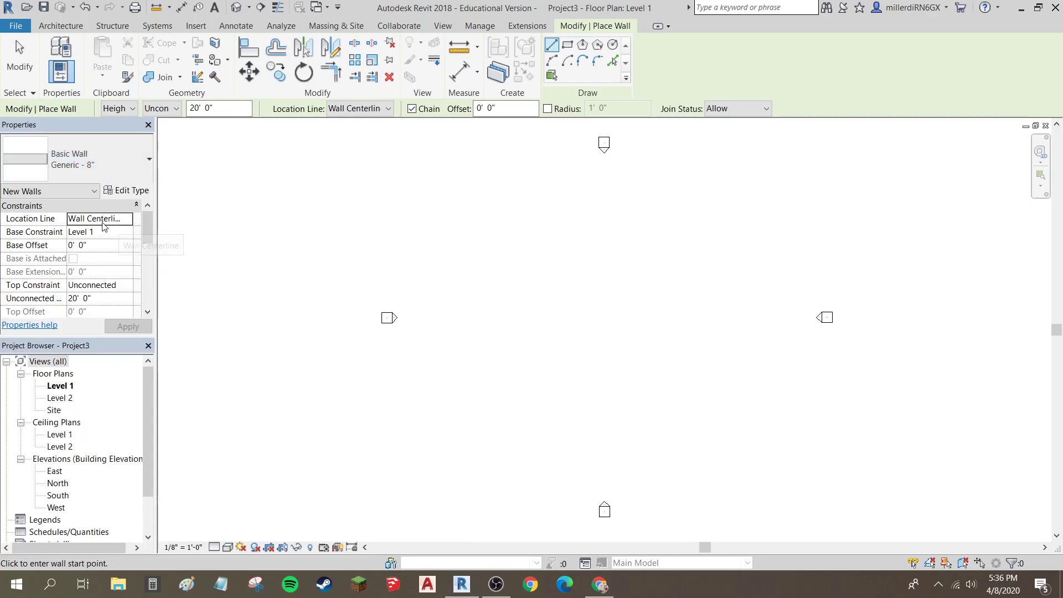
Step: Set Location Line to Core Face: Exterior and Top Constraint to Up to level: Level 2
{"action": "left_click", "coordinate": [77, 219]}
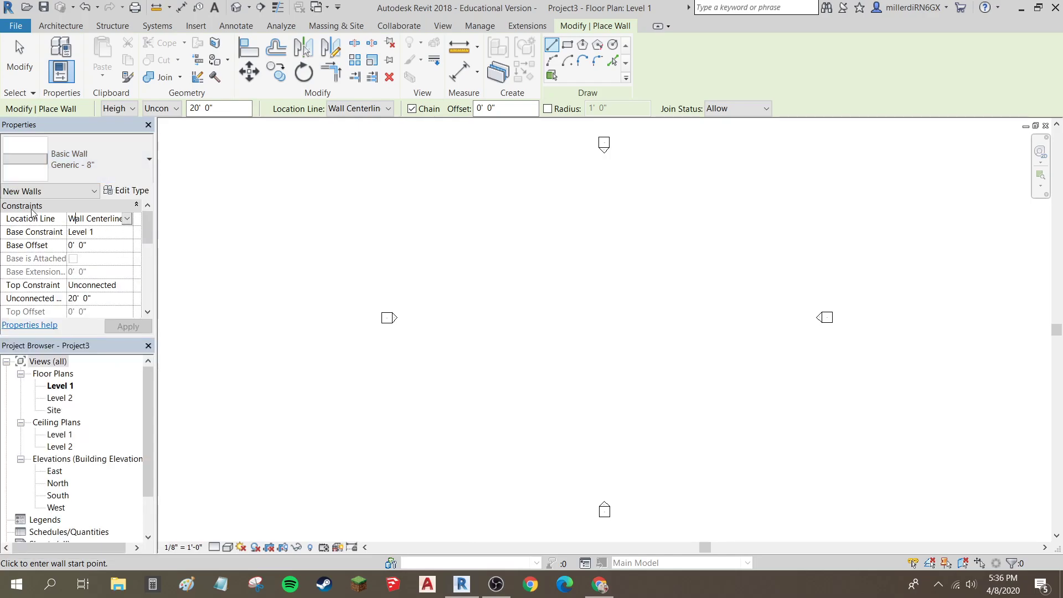
{"action": "left_click", "coordinate": [126, 219]}
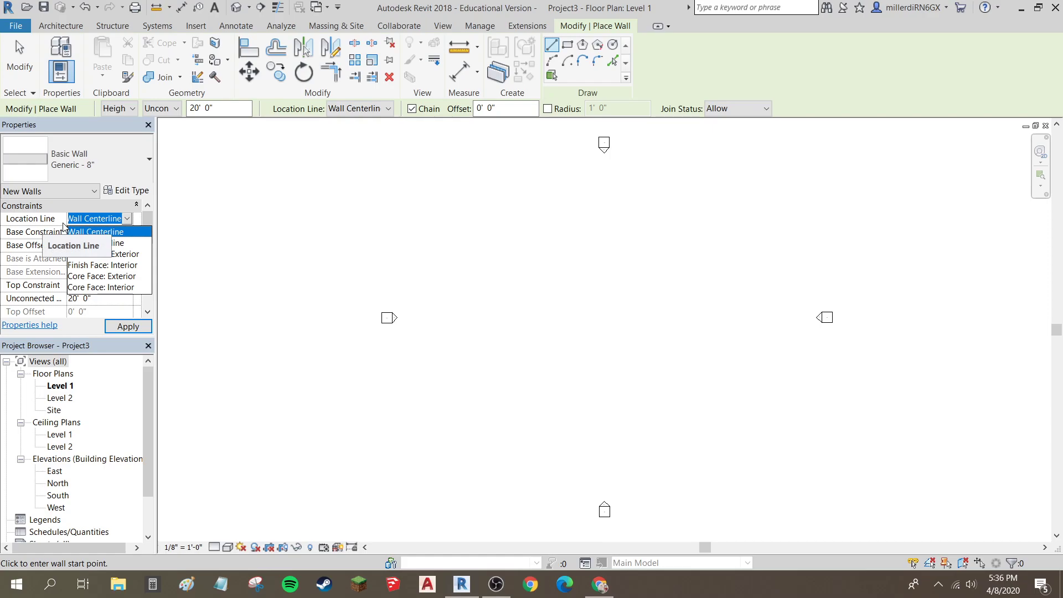
{"action": "left_click", "coordinate": [102, 276]}
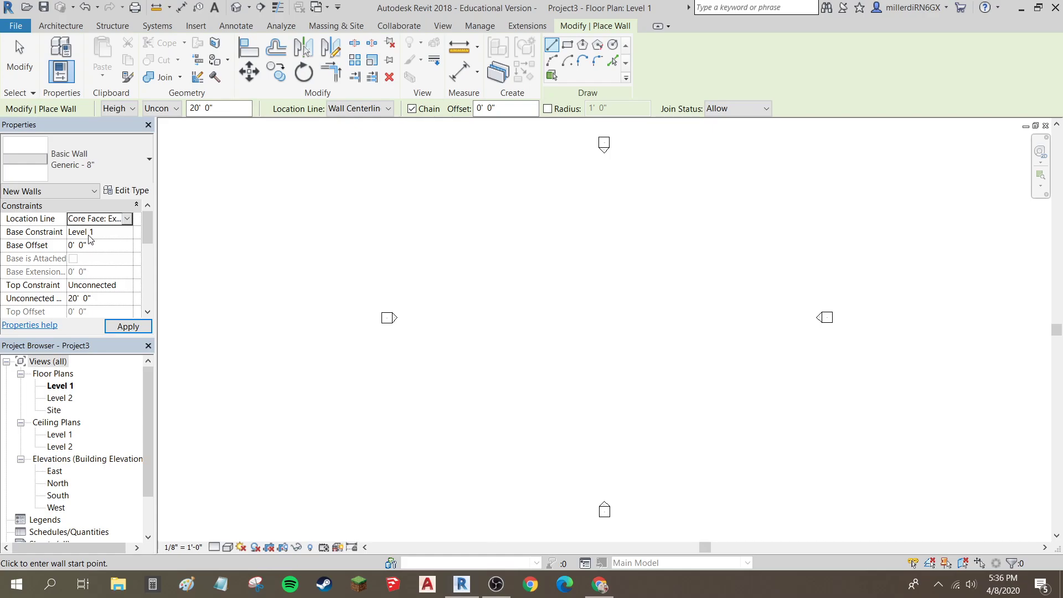
{"action": "left_click", "coordinate": [86, 284]}
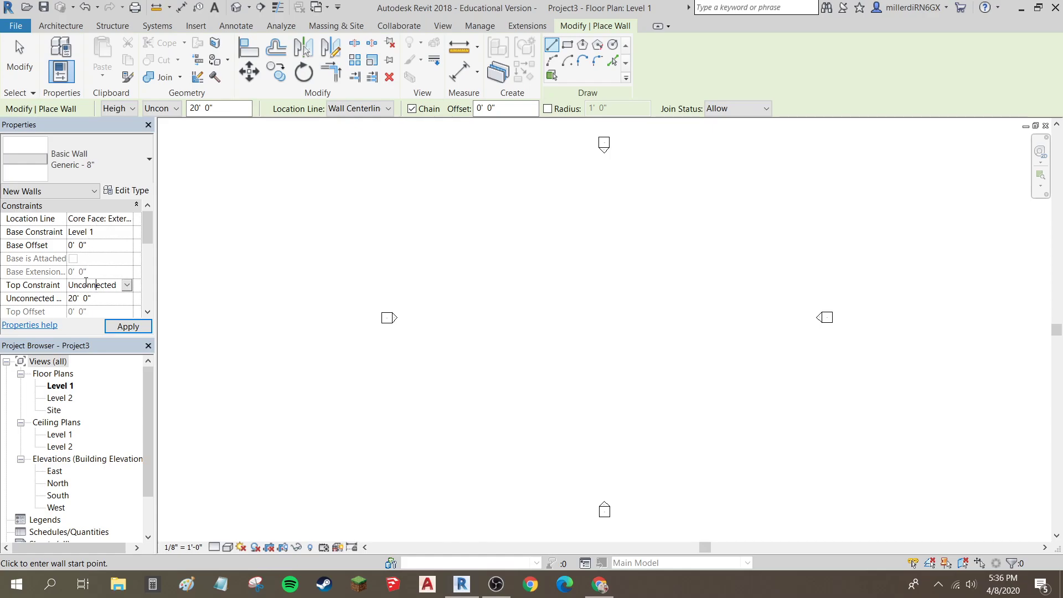
{"action": "left_click", "coordinate": [127, 285]}
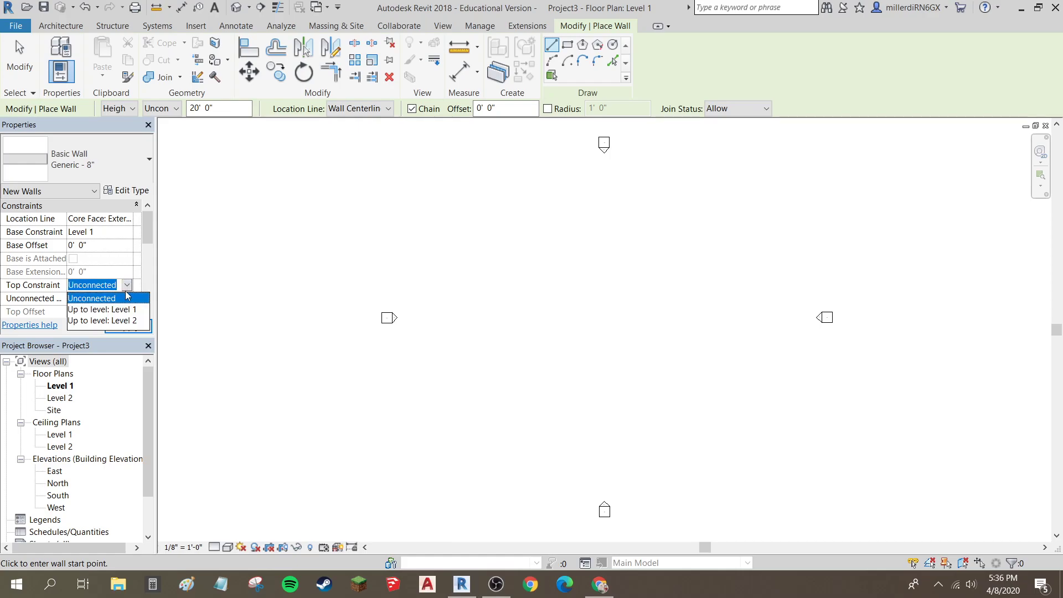
{"action": "left_click", "coordinate": [130, 321]}
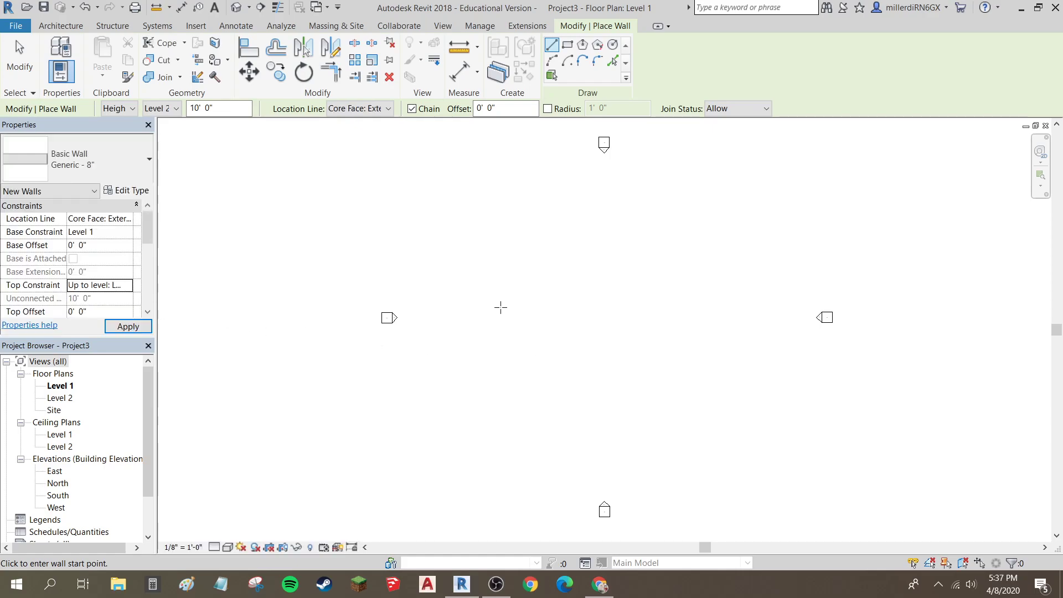
{"action": "left_click", "coordinate": [119, 287]}
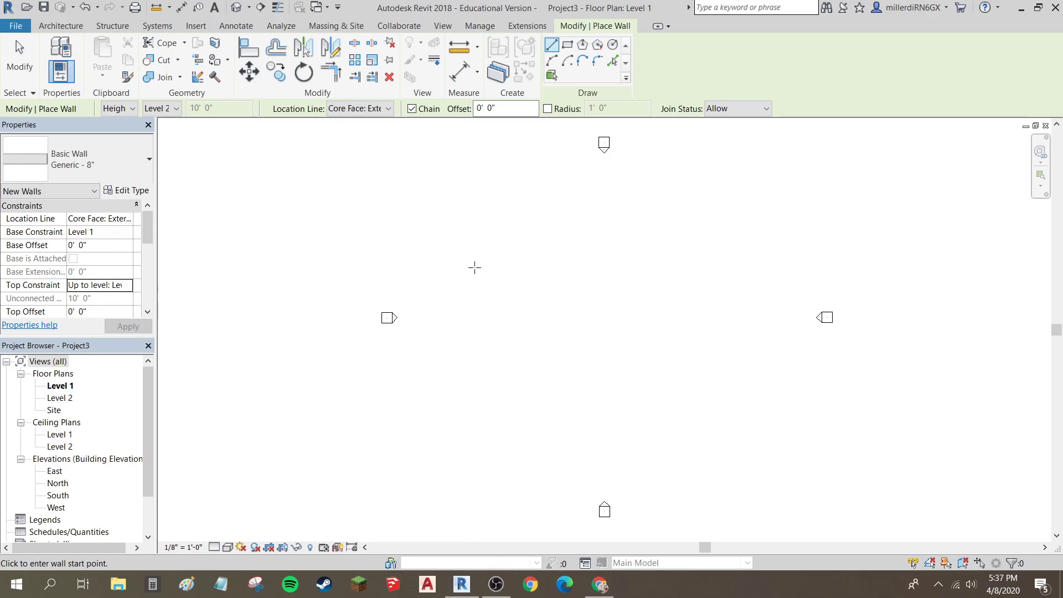
Step: Draw the 24' × 12' main block of walls (24, 12, 24), closing it at the start corner
{"action": "scroll", "coordinate": [522, 288], "scroll_direction": "up", "scroll_amount": 1}
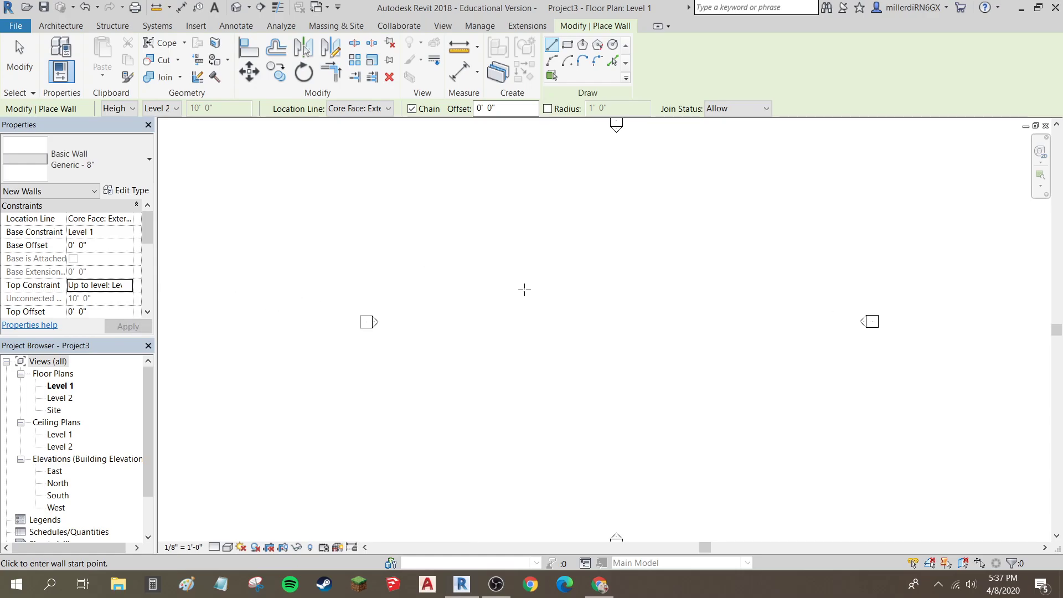
{"action": "scroll", "coordinate": [525, 289], "scroll_direction": "up", "scroll_amount": 1}
{"action": "left_click", "coordinate": [445, 285]}
{"action": "scroll", "coordinate": [512, 285], "scroll_direction": "up", "scroll_amount": 1}
{"action": "scroll", "coordinate": [512, 285], "scroll_direction": "up", "scroll_amount": 2}
{"action": "type", "text": "24"}
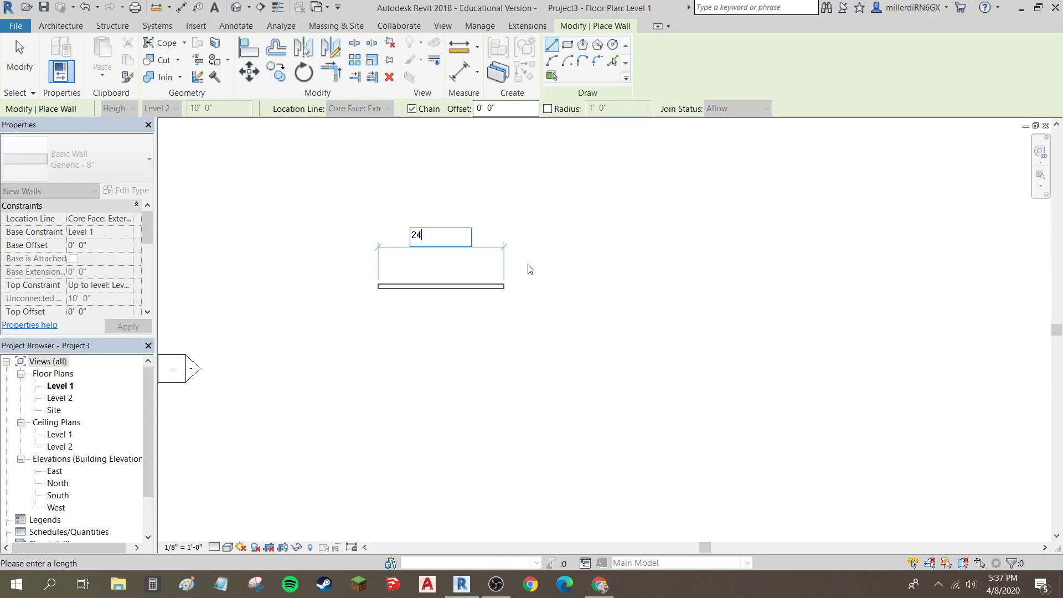
{"action": "key", "text": "Return"}
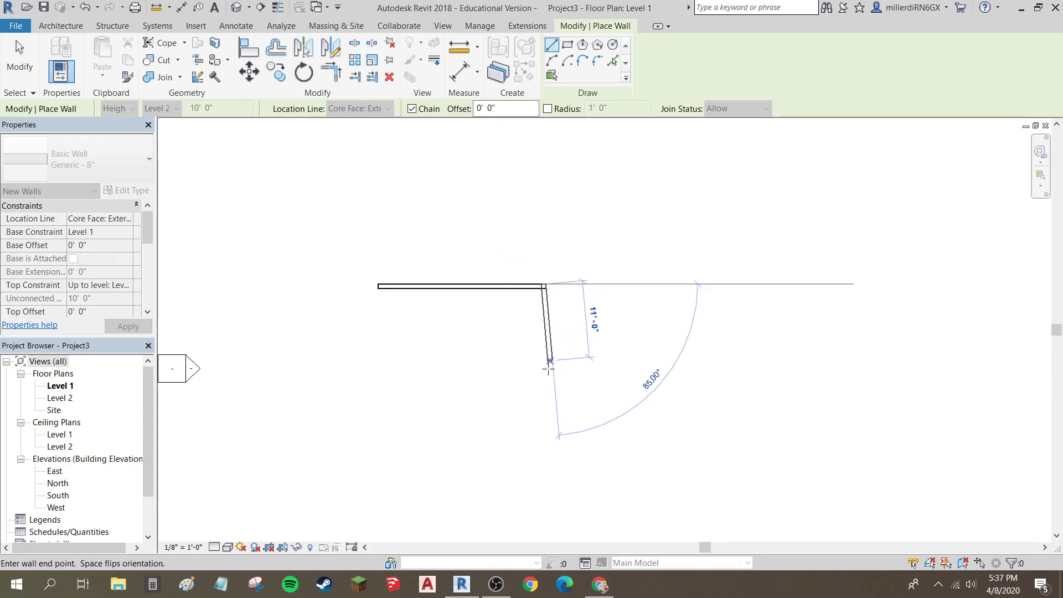
{"action": "type", "text": "12"}
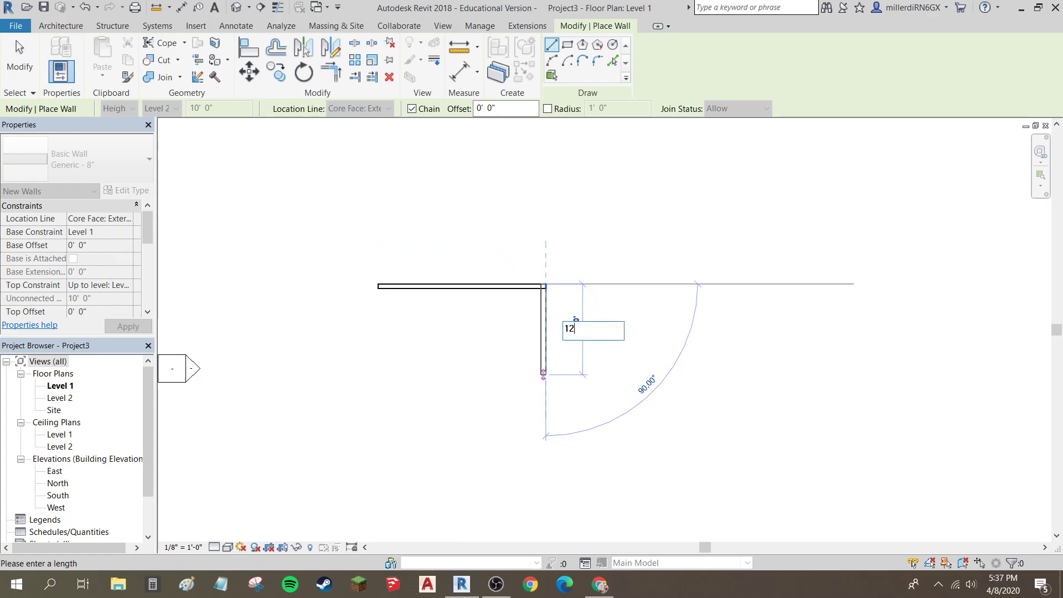
{"action": "key", "text": "Return"}
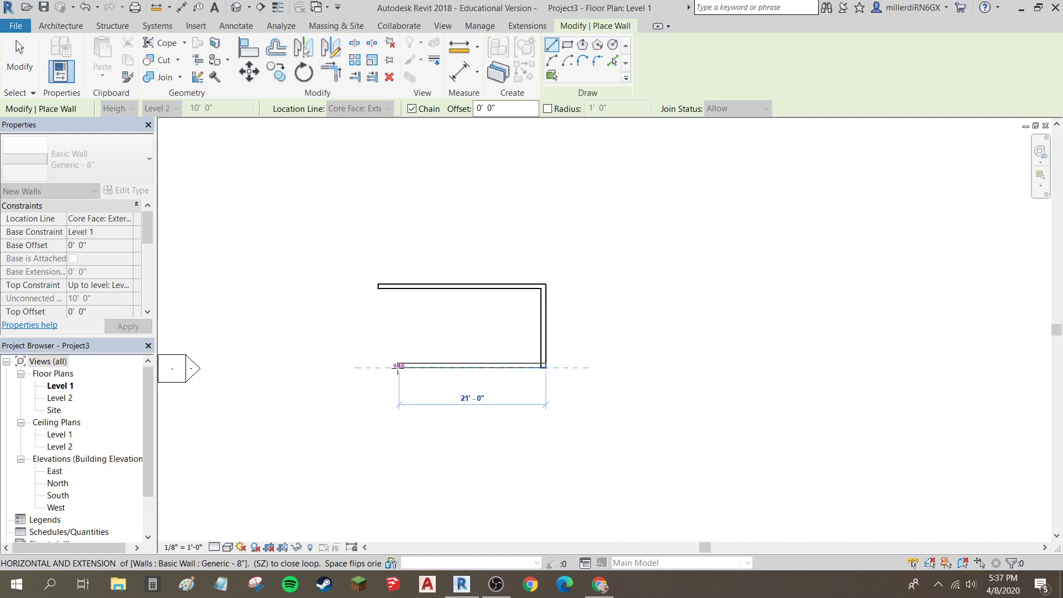
{"action": "type", "text": "24"}
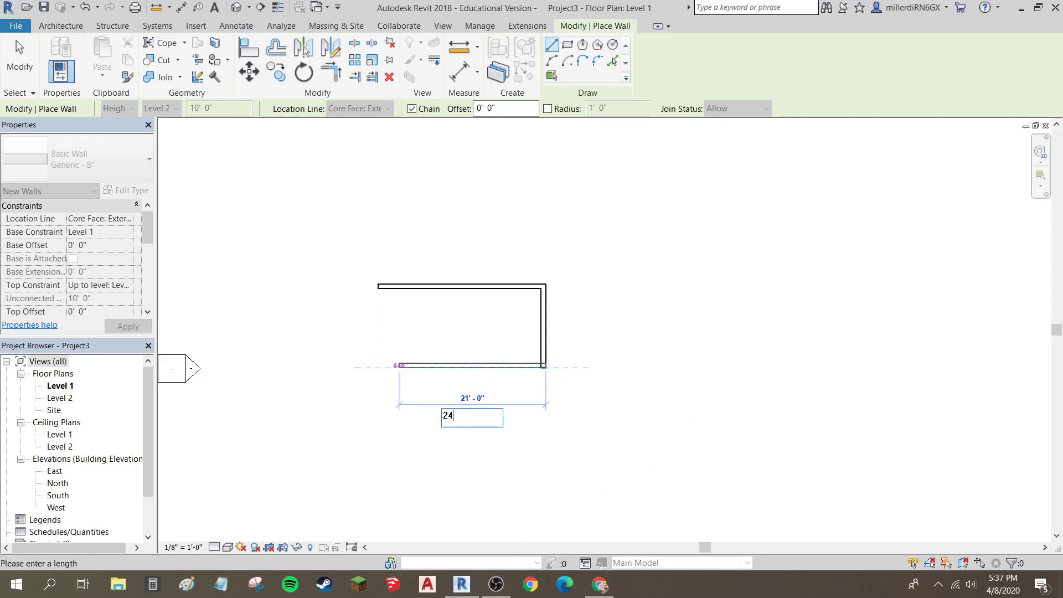
{"action": "key", "text": "Return"}
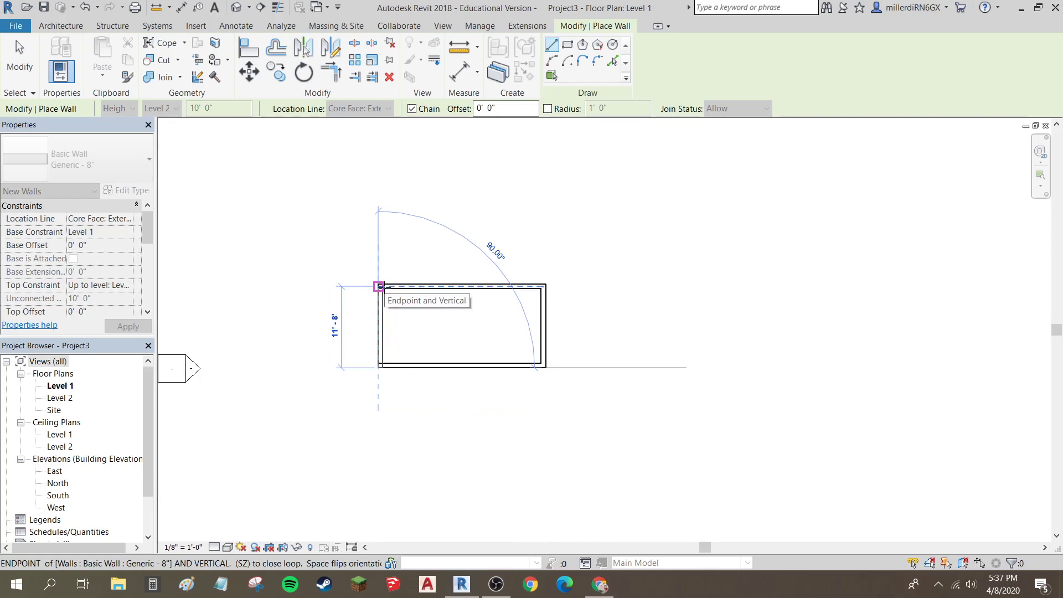
{"action": "left_click", "coordinate": [379, 286]}
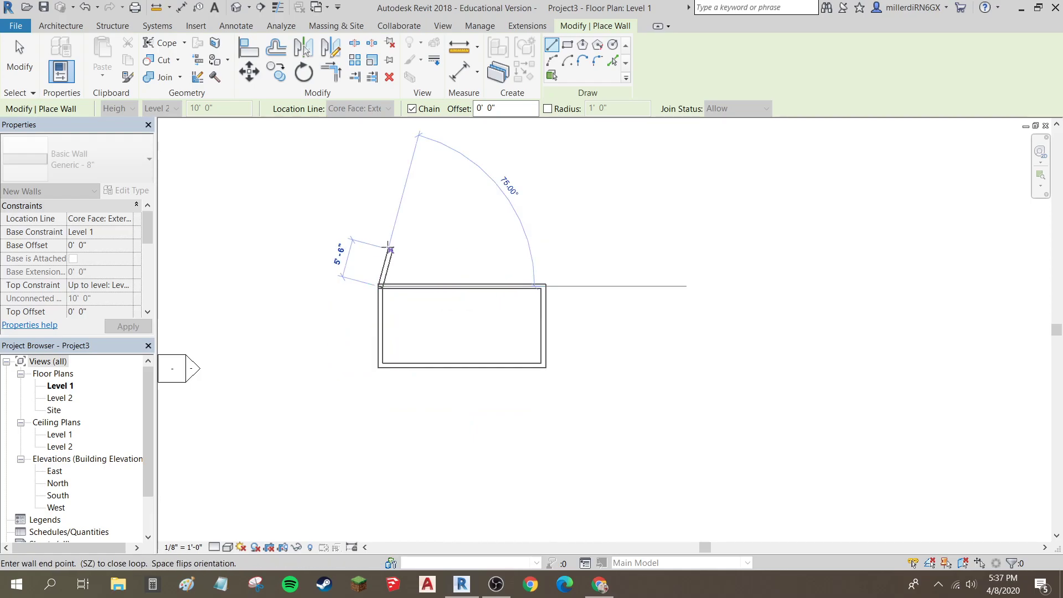
Step: Add the upper-left wing with a 6' wall and a 10' wall, closing it onto the main block
{"action": "scroll", "coordinate": [368, 235], "scroll_direction": "up", "scroll_amount": 1}
{"action": "type", "text": "6"}
{"action": "key", "text": "Return"}
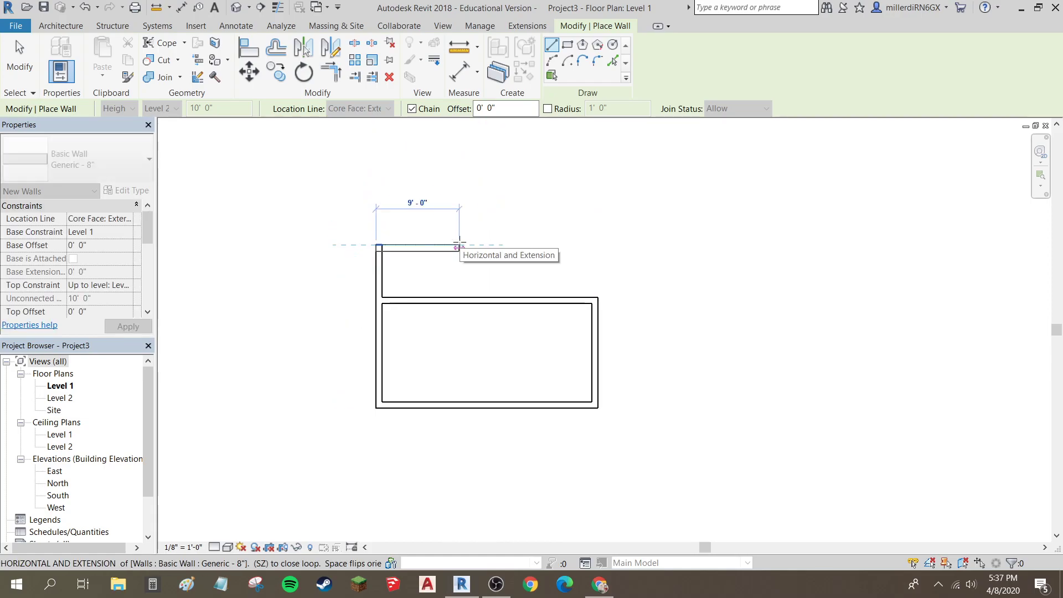
{"action": "type", "text": "10"}
{"action": "key", "text": "Return"}
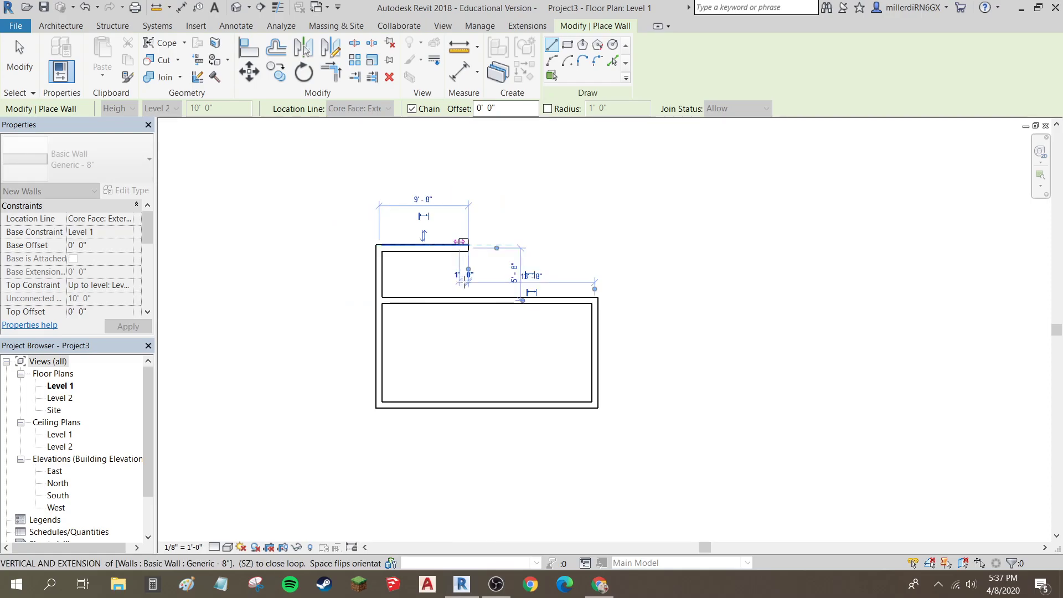
{"action": "left_click", "coordinate": [467, 244]}
{"action": "left_click", "coordinate": [468, 297]}
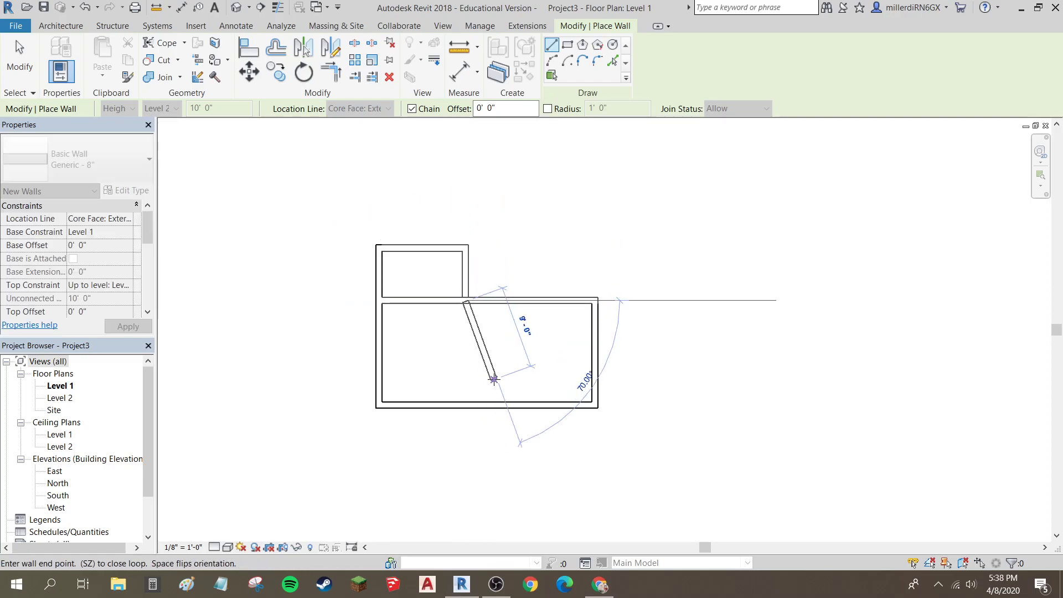
{"action": "key", "text": "Escape"}
{"action": "key", "text": "Escape"}
{"action": "key", "text": "w"}
{"action": "key", "text": "a"}
{"action": "scroll", "coordinate": [499, 322], "scroll_direction": "up", "scroll_amount": 2}
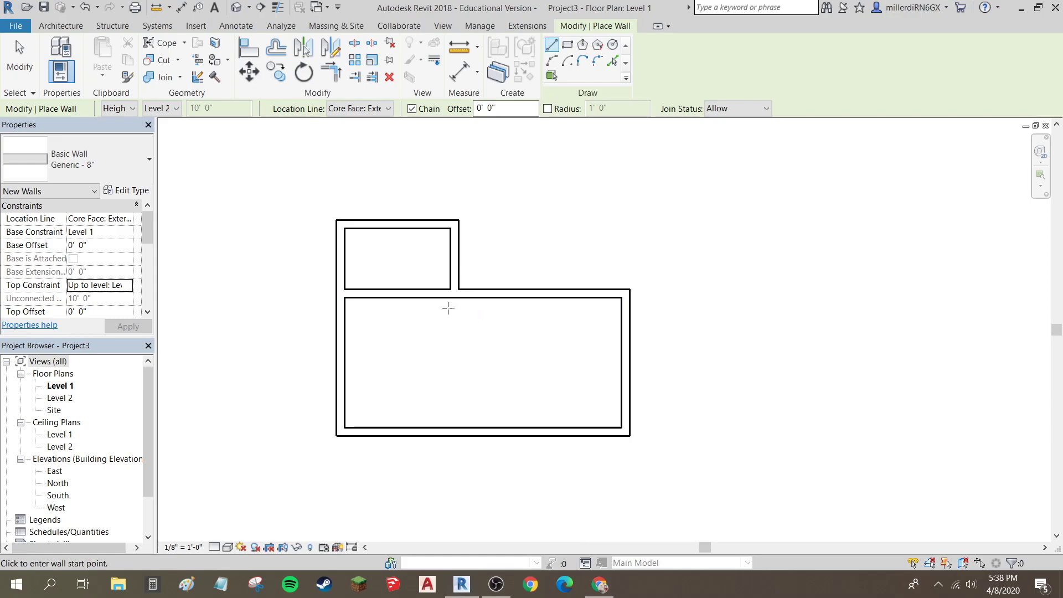
Step: Draw a Generic - 5" wall from the bottom wall's midpoint up to the top wall
{"action": "left_click", "coordinate": [84, 162]}
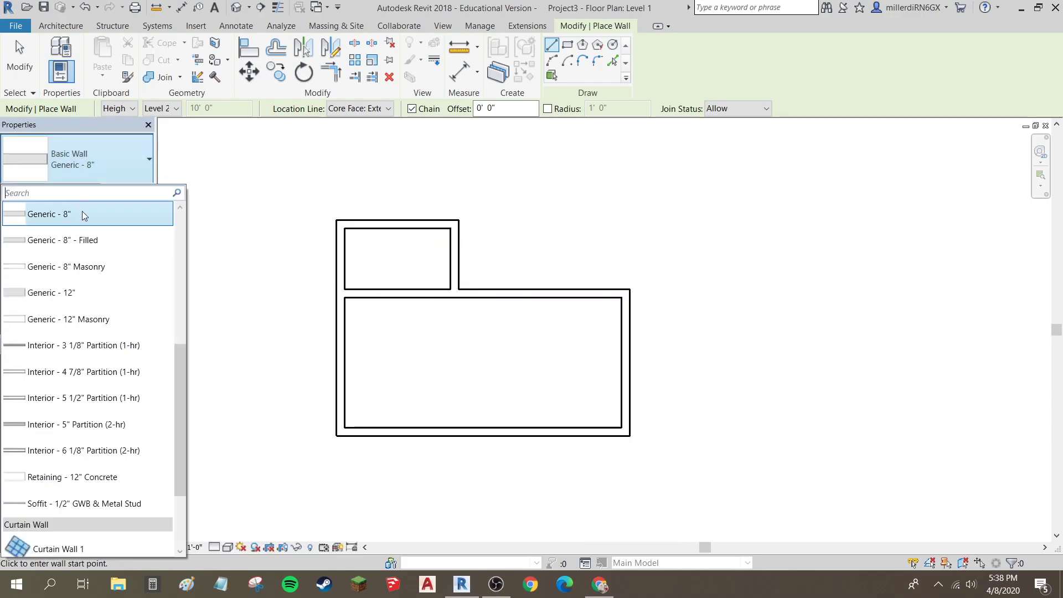
{"action": "scroll", "coordinate": [83, 332], "scroll_direction": "up", "scroll_amount": 5}
{"action": "scroll", "coordinate": [86, 347], "scroll_direction": "up", "scroll_amount": 1}
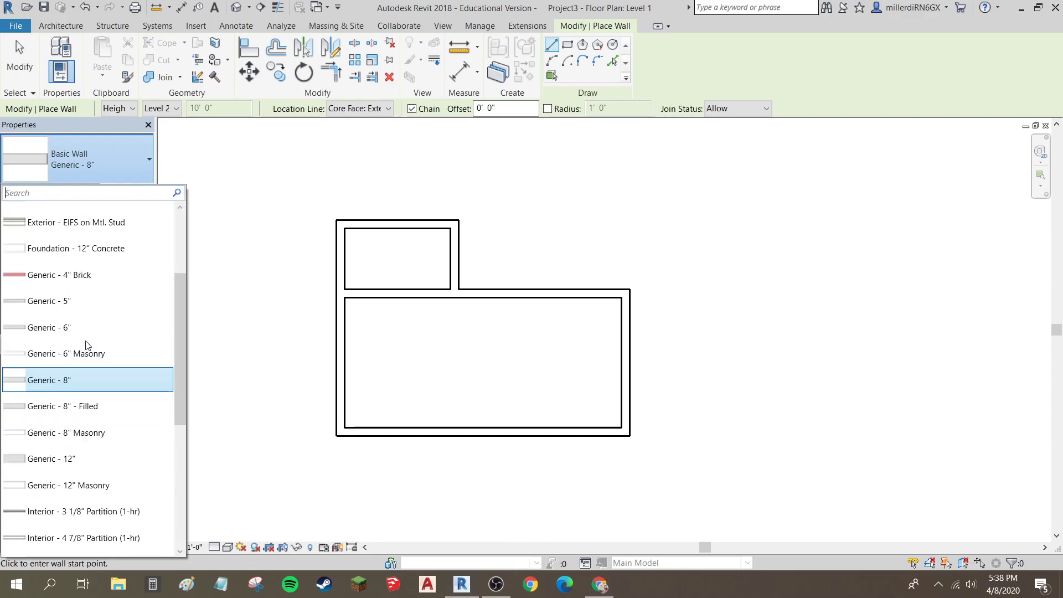
{"action": "left_click", "coordinate": [48, 306]}
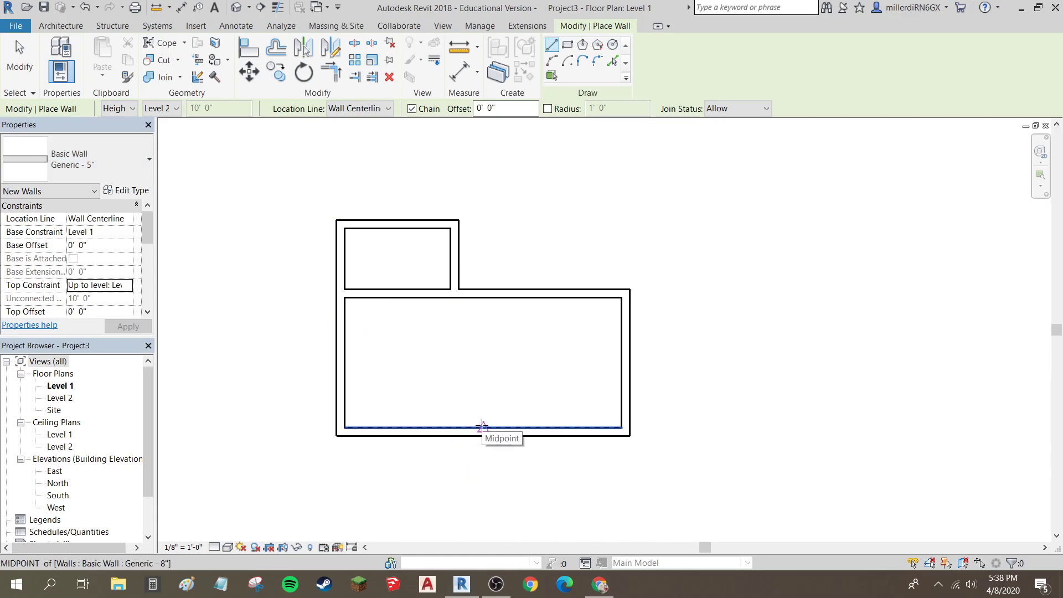
{"action": "left_click", "coordinate": [482, 426]}
{"action": "left_click", "coordinate": [483, 297]}
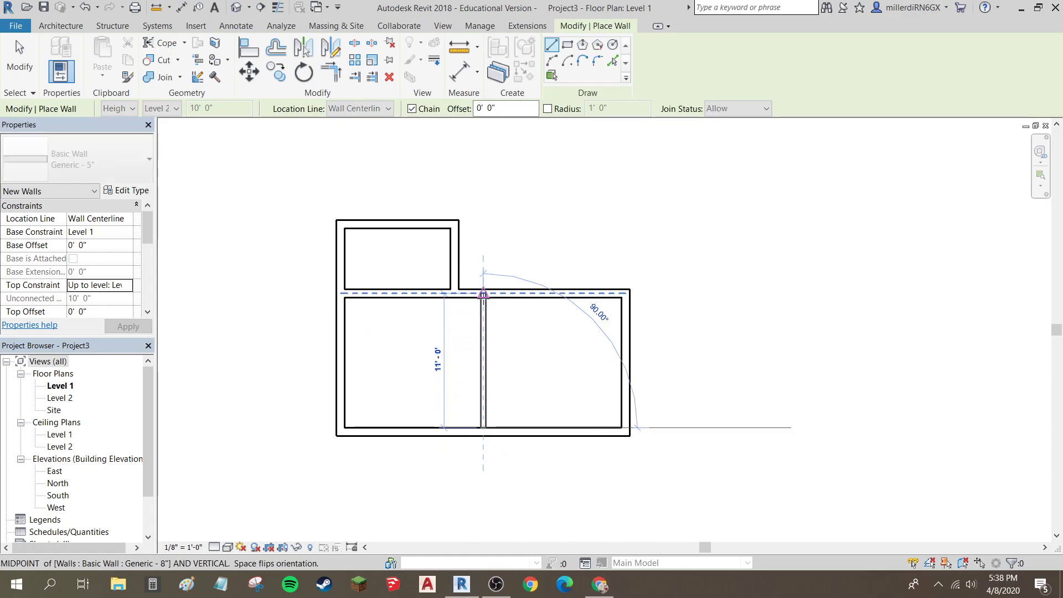
{"action": "scroll", "coordinate": [531, 413], "scroll_direction": "up", "scroll_amount": 3}
{"action": "middle_click_drag", "start_coordinate": [510, 339], "coordinate": [529, 400]}
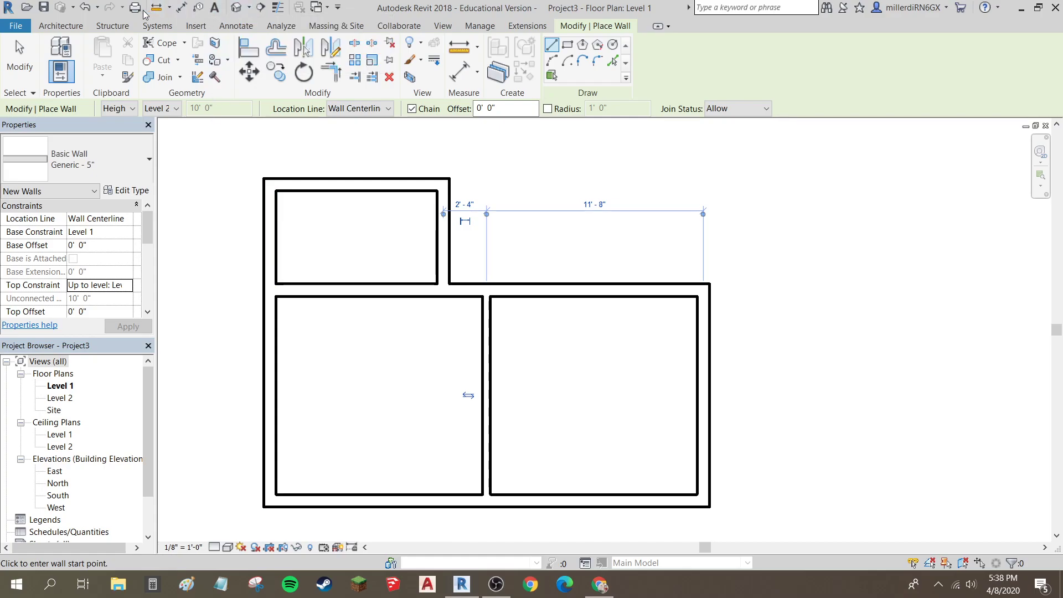
{"action": "left_click", "coordinate": [234, 8]}
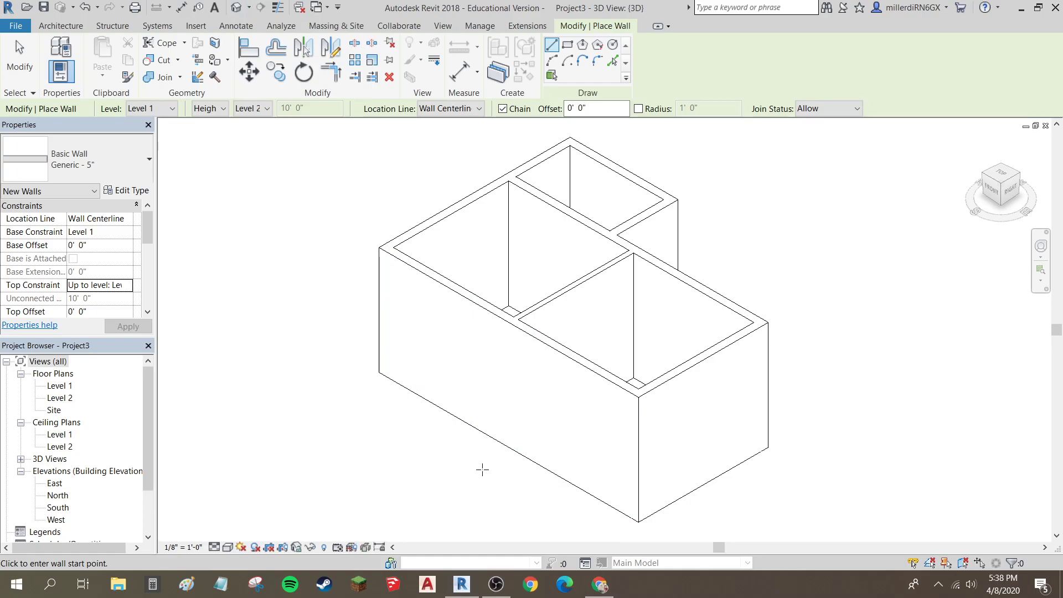
{"action": "middle_click_drag", "start_coordinate": [528, 491], "coordinate": [546, 457], "text": "shift"}
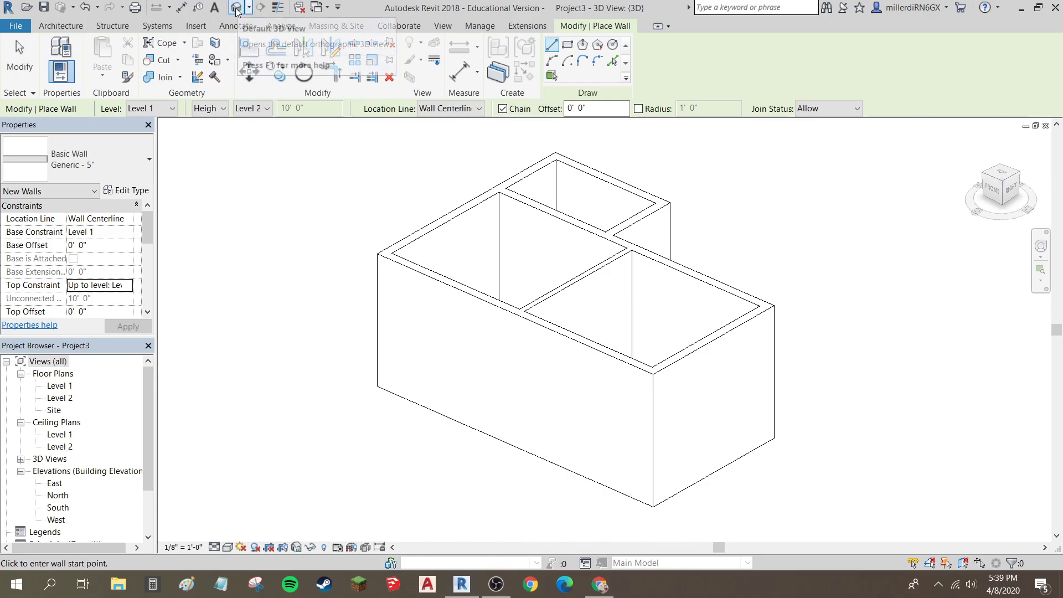
{"action": "left_click", "coordinate": [20, 460]}
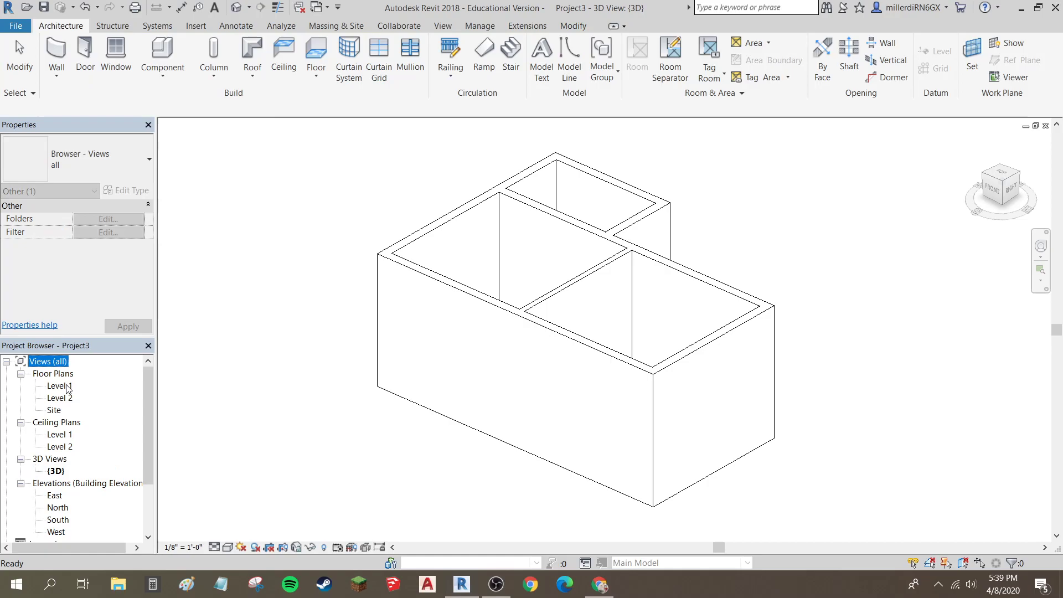
{"action": "key", "text": "ctrl+Tab"}
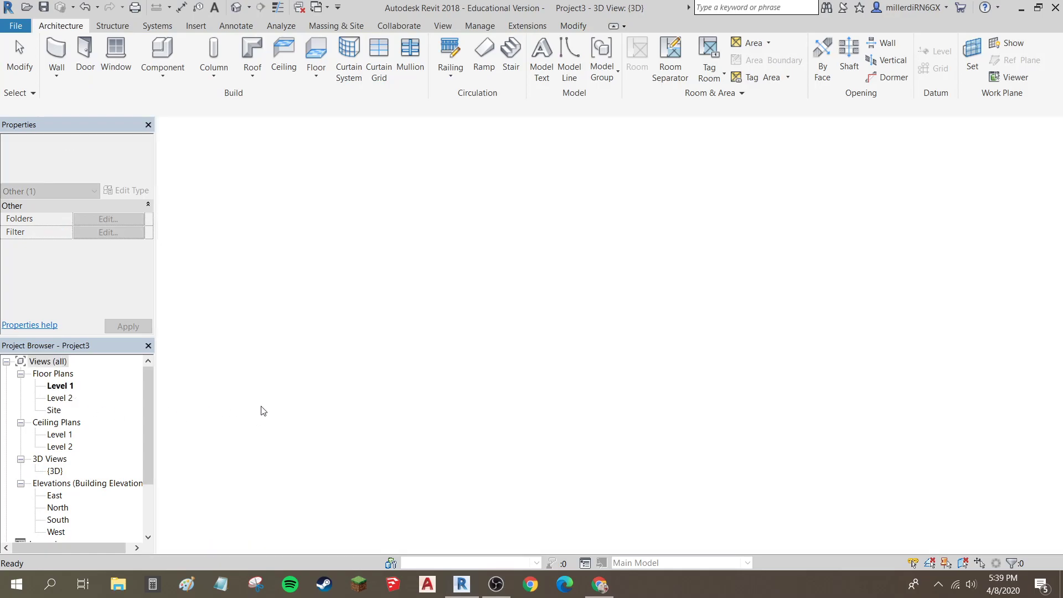
{"action": "key", "text": "ctrl+Tab"}
{"action": "key", "text": "ctrl+Tab"}
{"action": "key", "text": "ctrl+Tab"}
{"action": "key", "text": "ctrl+Tab"}
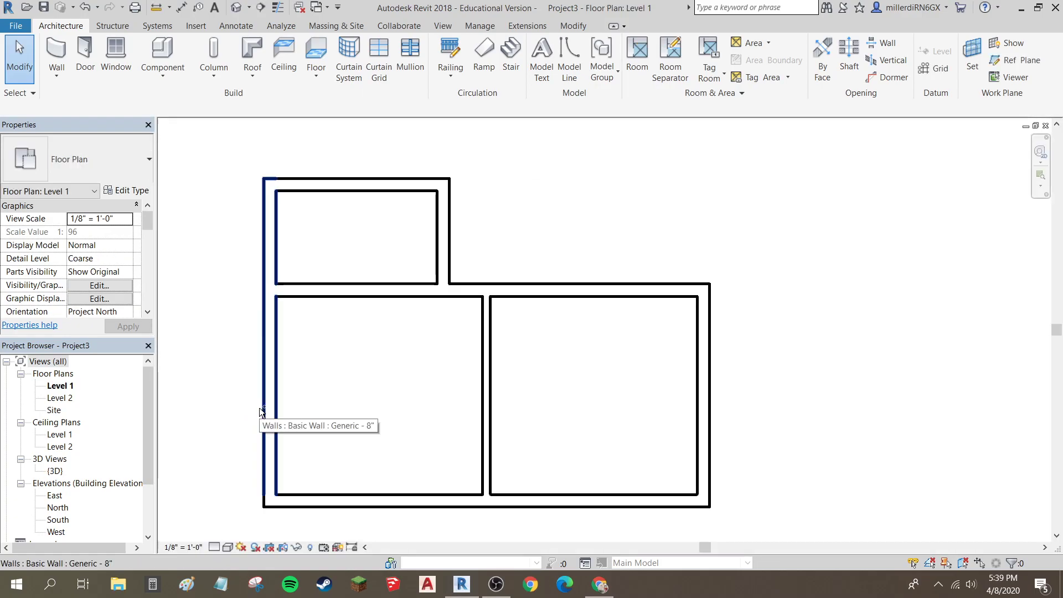
{"action": "key", "text": "ctrl+Tab"}
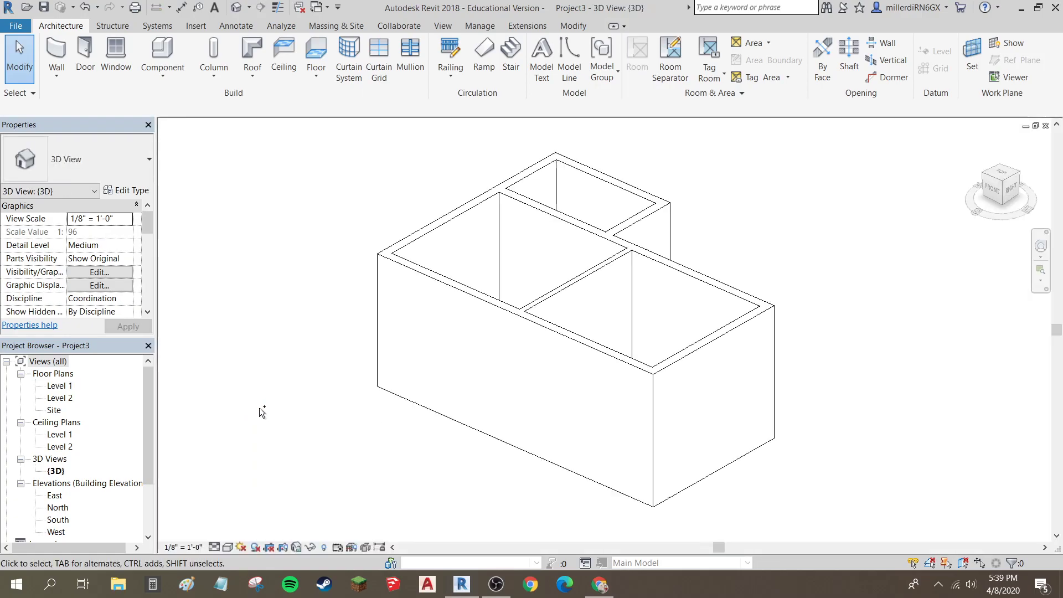
{"action": "key", "text": "ctrl+Tab"}
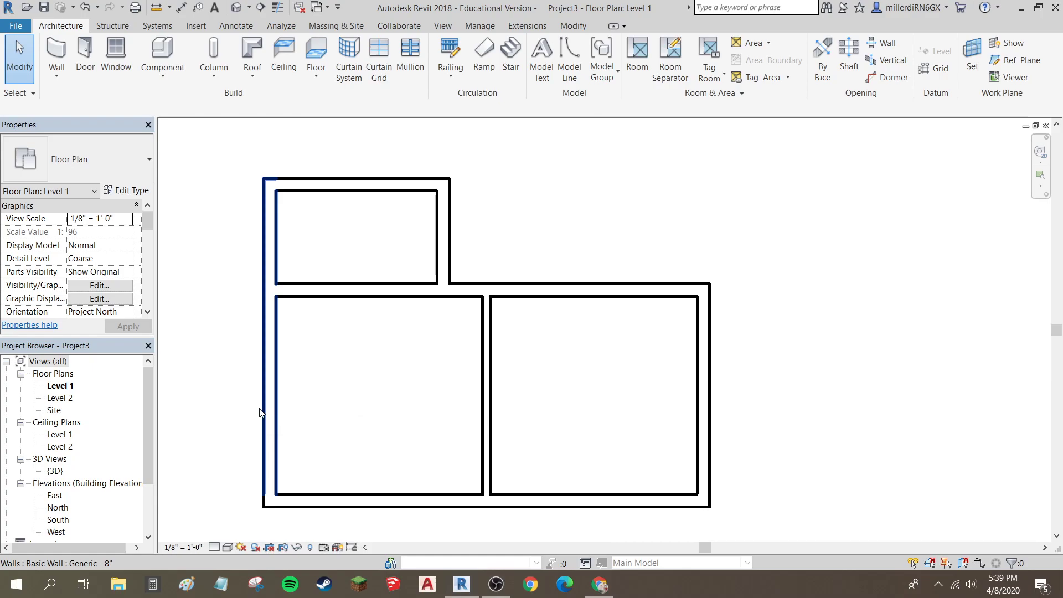
Step: Place a Single-Flush 36" x 80" door in the right room's bottom wall
{"action": "left_click", "coordinate": [84, 55]}
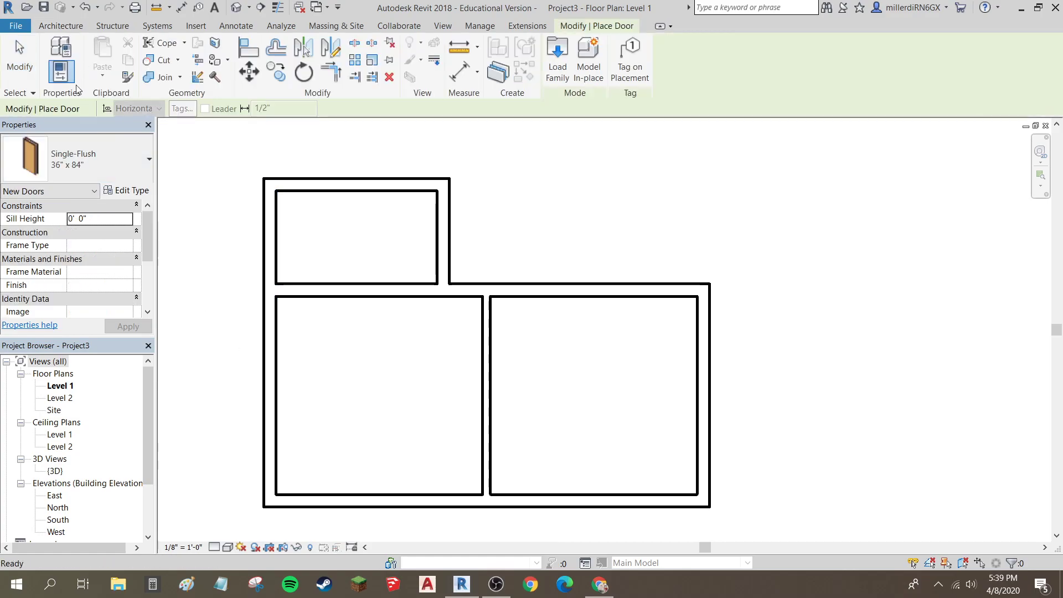
{"action": "left_click", "coordinate": [70, 170]}
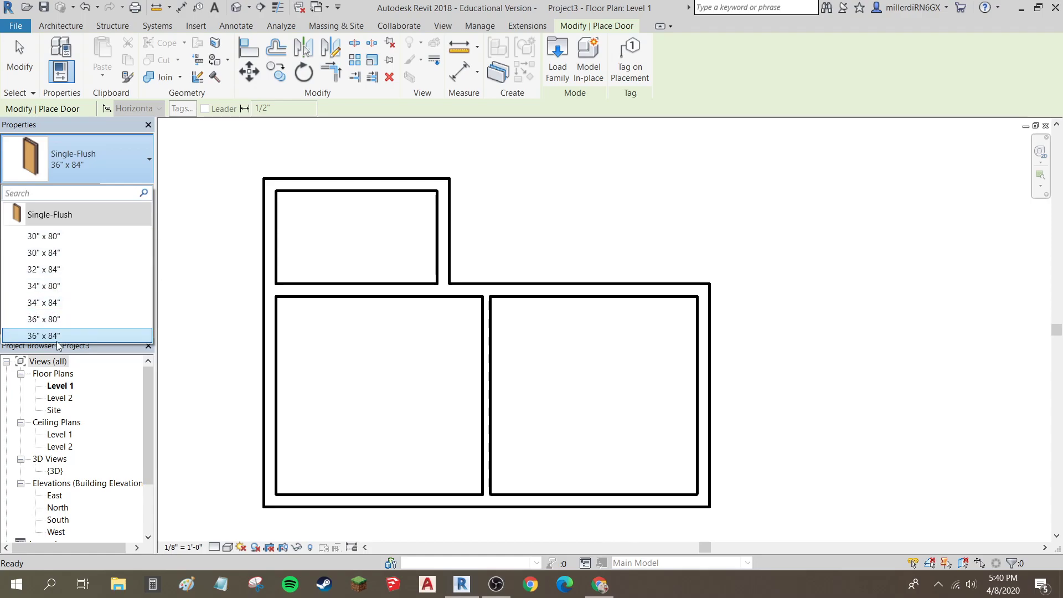
{"action": "left_click", "coordinate": [36, 321]}
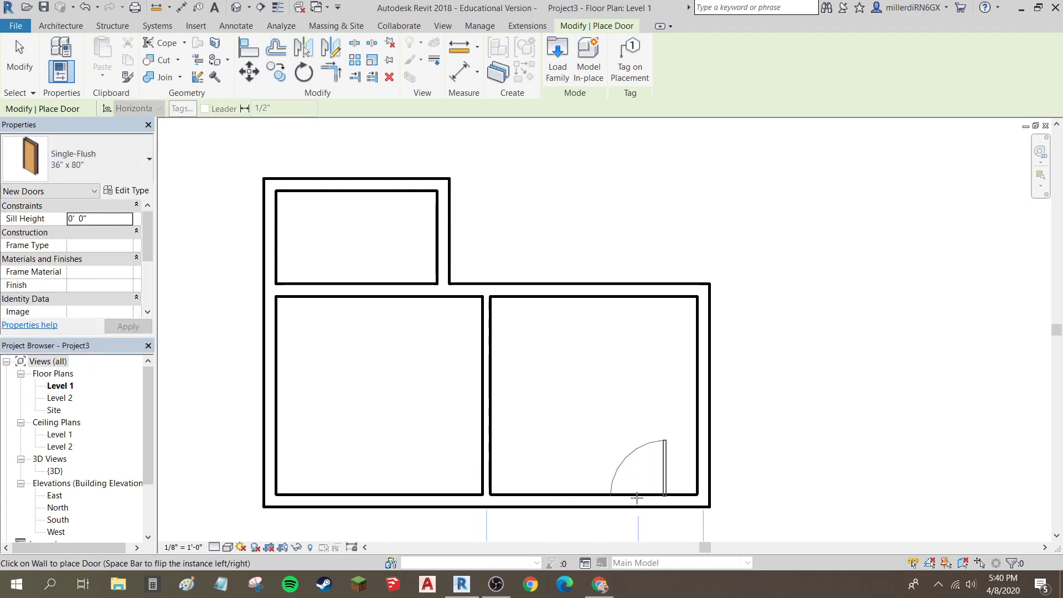
{"action": "middle_click_drag", "start_coordinate": [637, 461], "coordinate": [586, 290]}
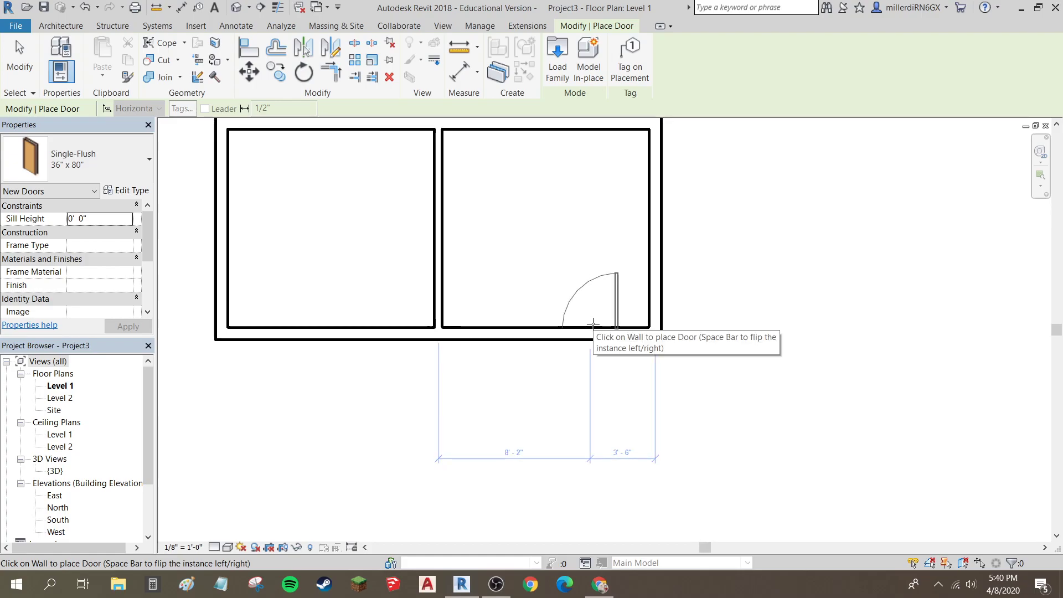
{"action": "left_click", "coordinate": [593, 324]}
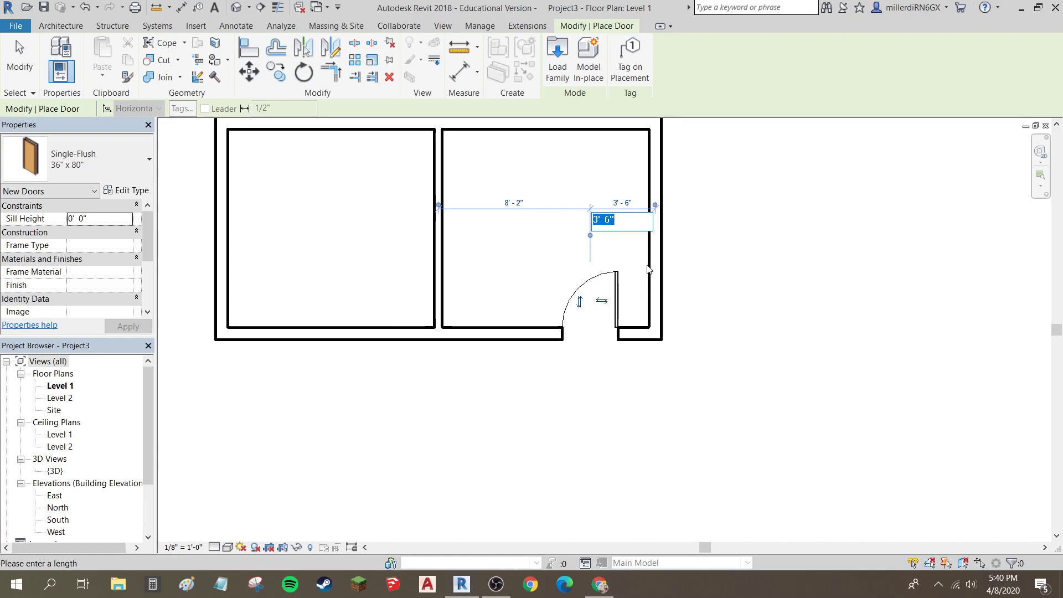
Step: Place a second 36" x 80" door in the upper wall and slide it left along the wall
{"action": "middle_click_drag", "start_coordinate": [564, 382], "coordinate": [553, 451]}
{"action": "middle_click_drag", "start_coordinate": [548, 339], "coordinate": [544, 388]}
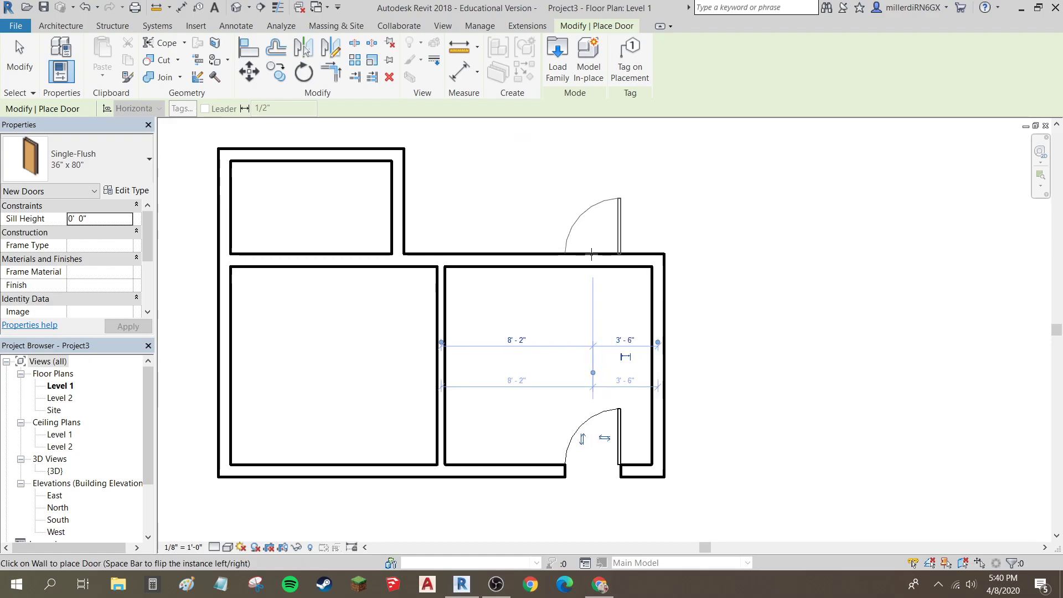
{"action": "left_click", "coordinate": [592, 254]}
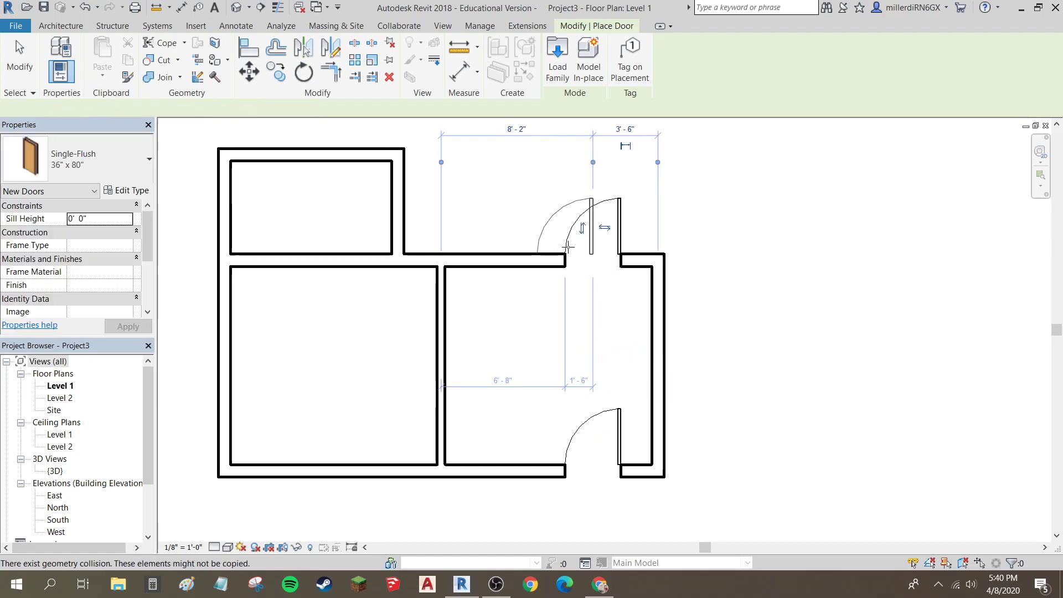
{"action": "key", "text": "Escape"}
{"action": "key", "text": "Escape"}
{"action": "left_click_drag", "start_coordinate": [569, 239], "coordinate": [543, 241]}
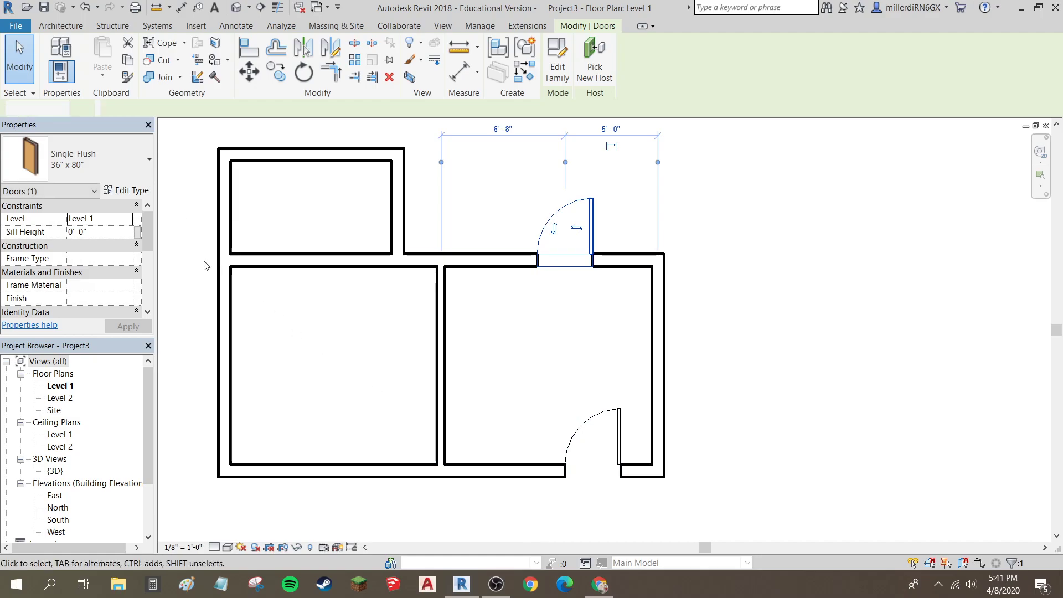
{"action": "key", "text": "Escape"}
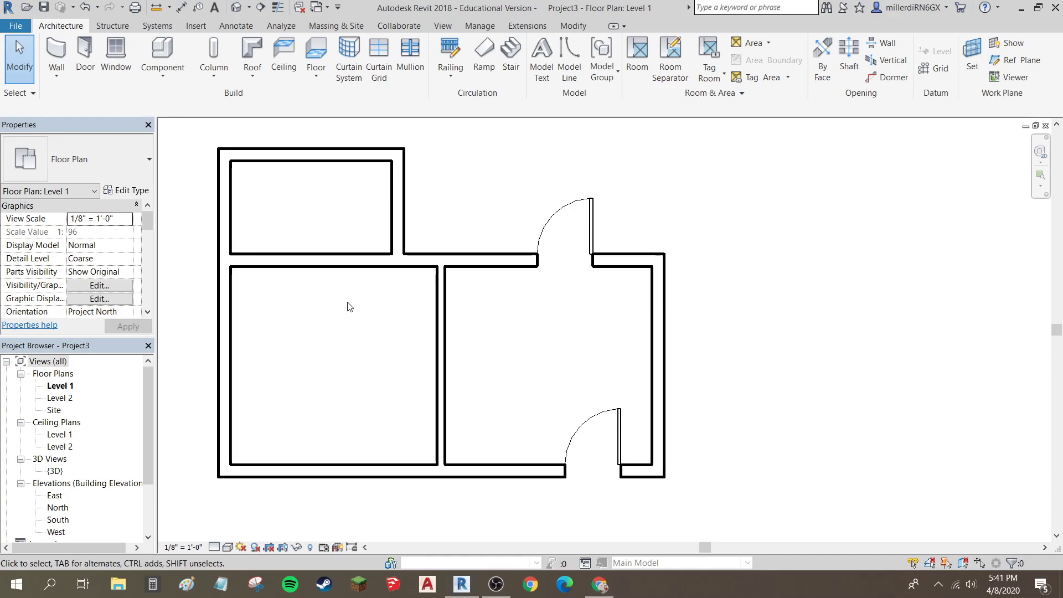
Step: Restart the Door tool and bring up Load Family on the US Imperial library
{"action": "left_click", "coordinate": [83, 54]}
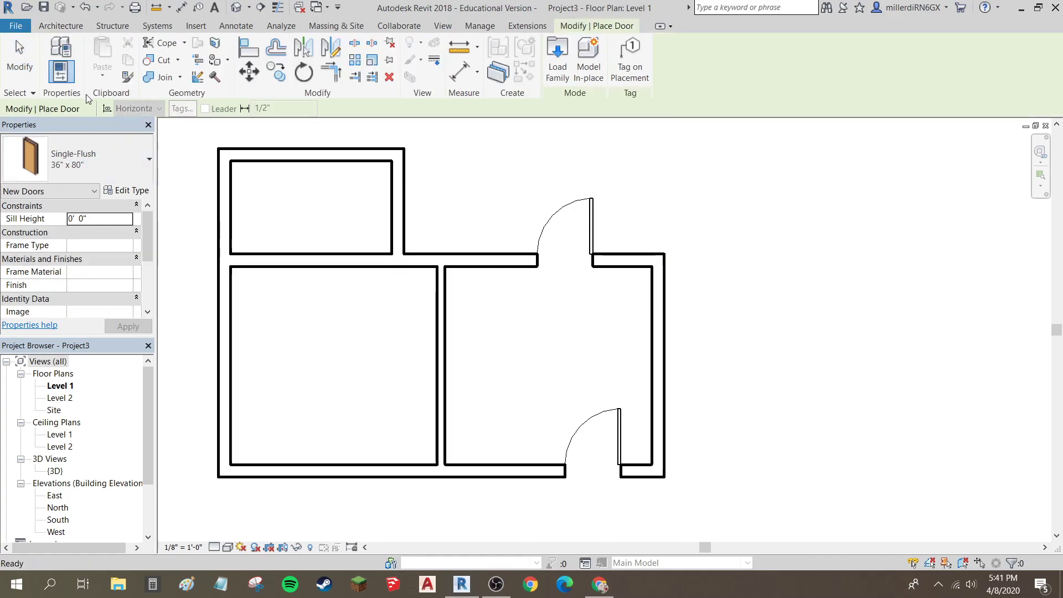
{"action": "left_click", "coordinate": [107, 169]}
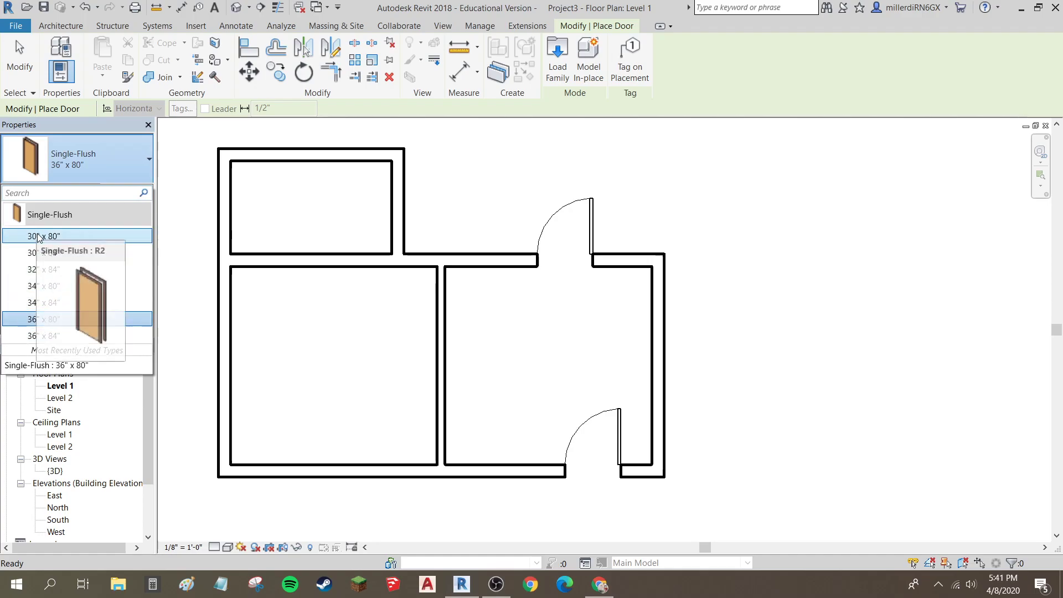
{"action": "left_click", "coordinate": [555, 72]}
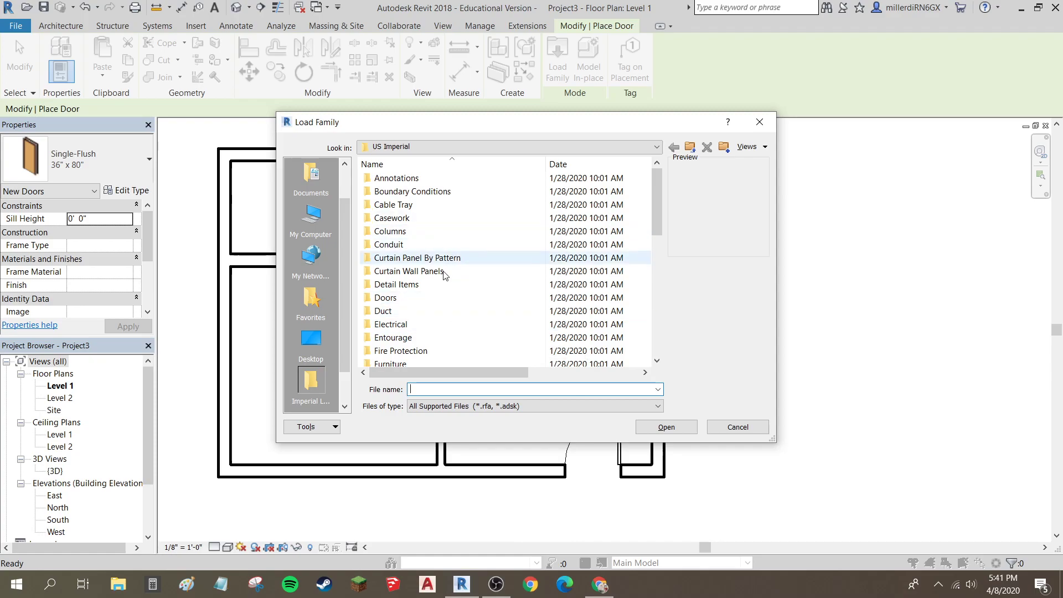
Step: Browse the Doors library folder and load Door-Opening.rfa
{"action": "double_click", "coordinate": [434, 298]}
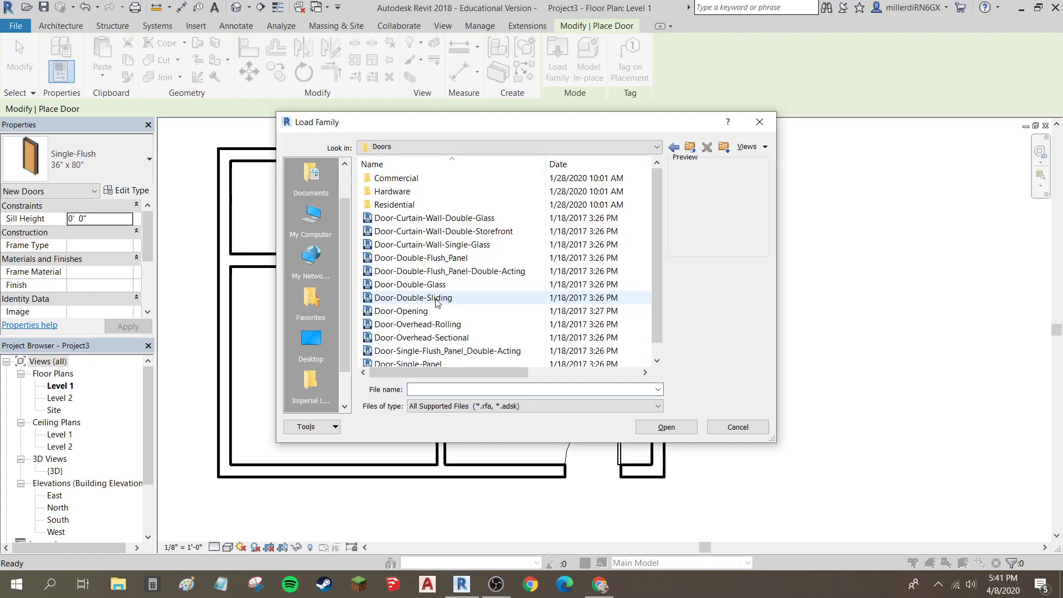
{"action": "left_click", "coordinate": [443, 221]}
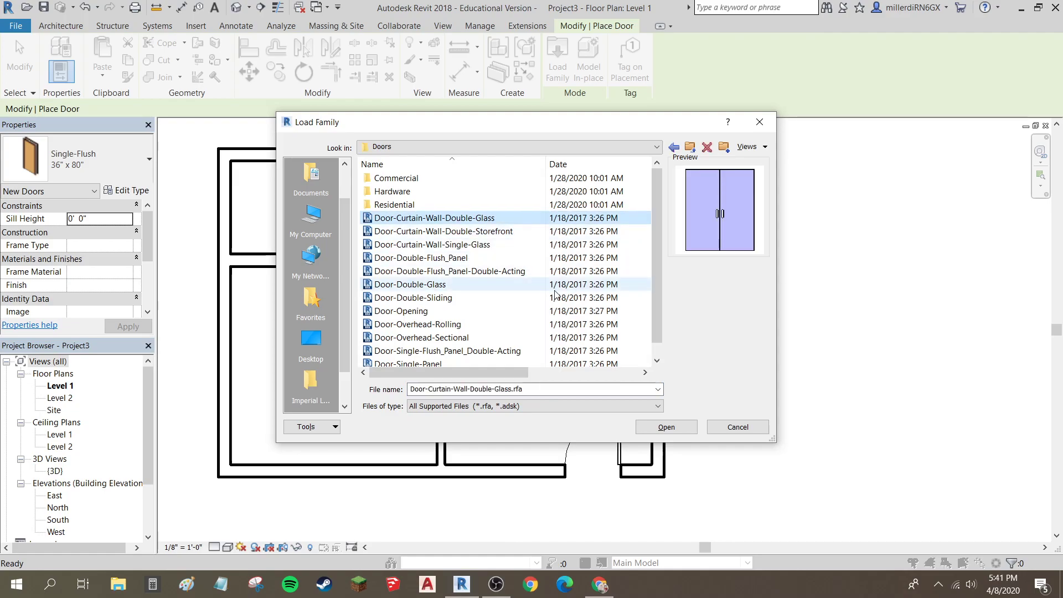
{"action": "key", "text": "Down"}
{"action": "key", "text": "Down"}
{"action": "key", "text": "Down"}
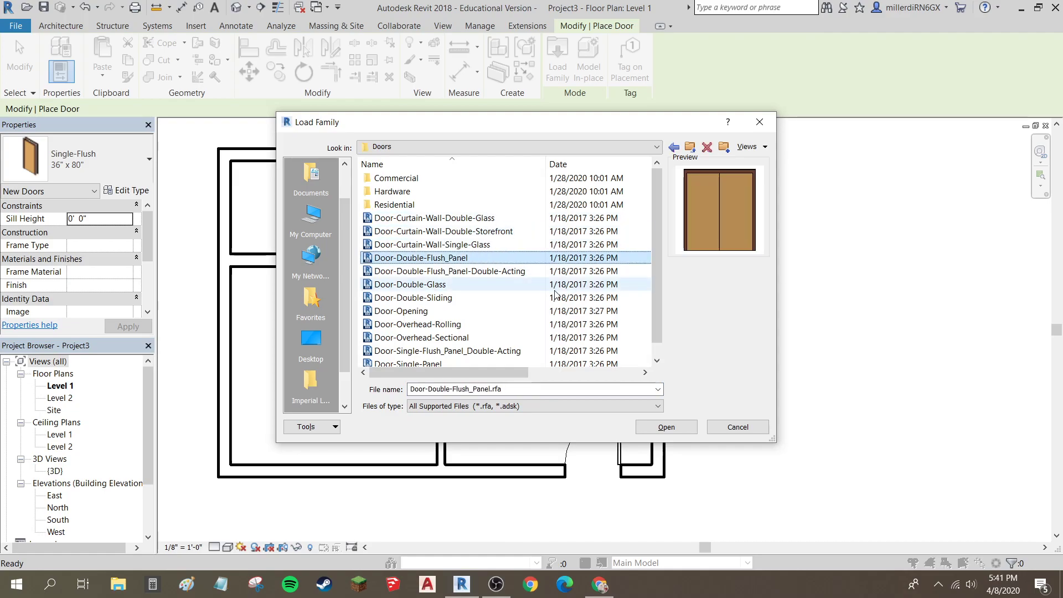
{"action": "key", "text": "Down"}
{"action": "key", "text": "Down"}
{"action": "key", "text": "Down"}
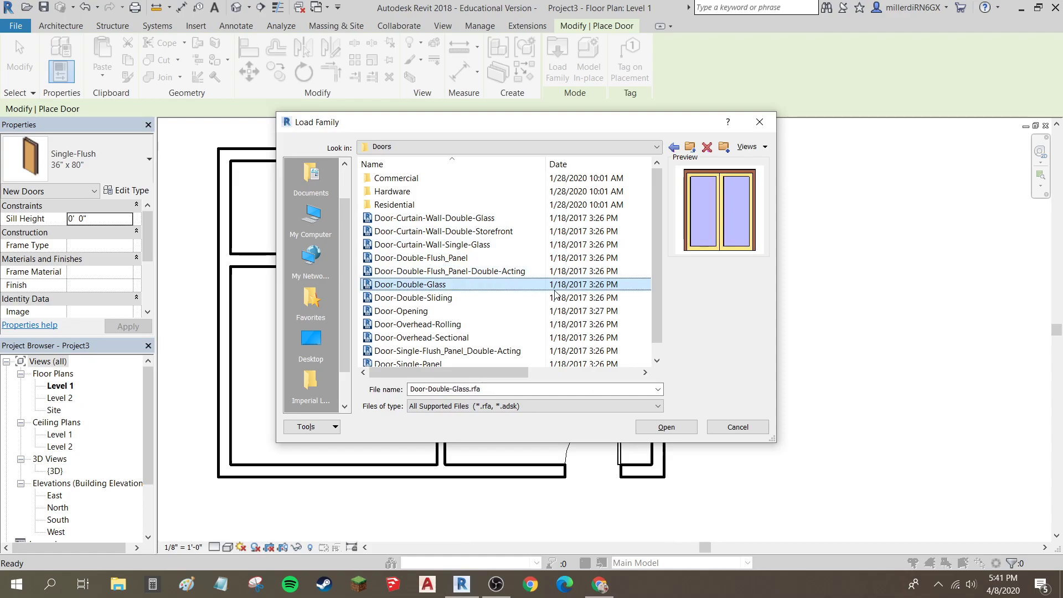
{"action": "key", "text": "Down"}
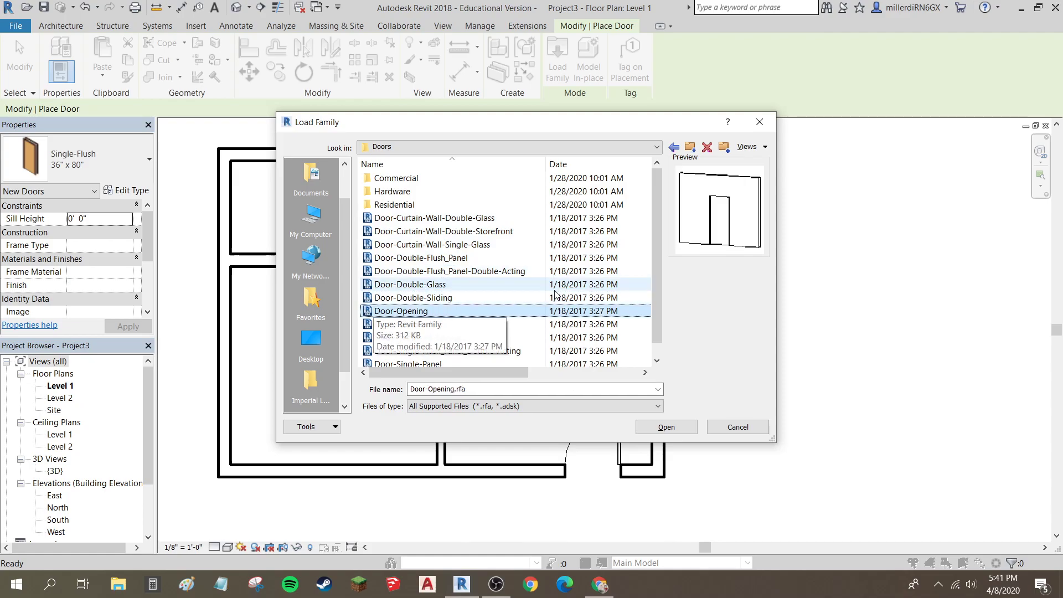
{"action": "key", "text": "Down"}
{"action": "key", "text": "Down"}
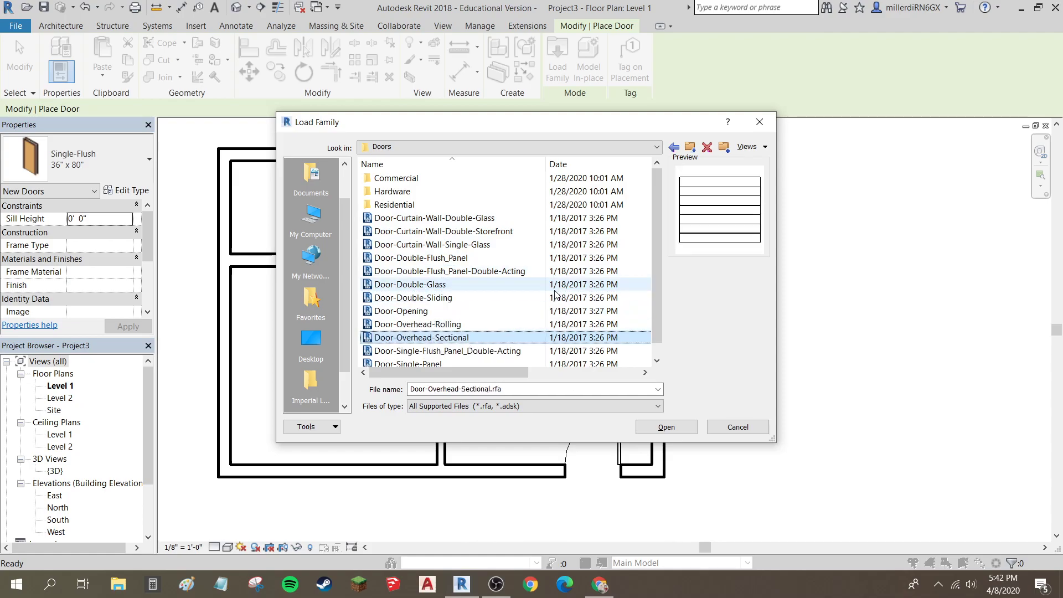
{"action": "left_click", "coordinate": [434, 219]}
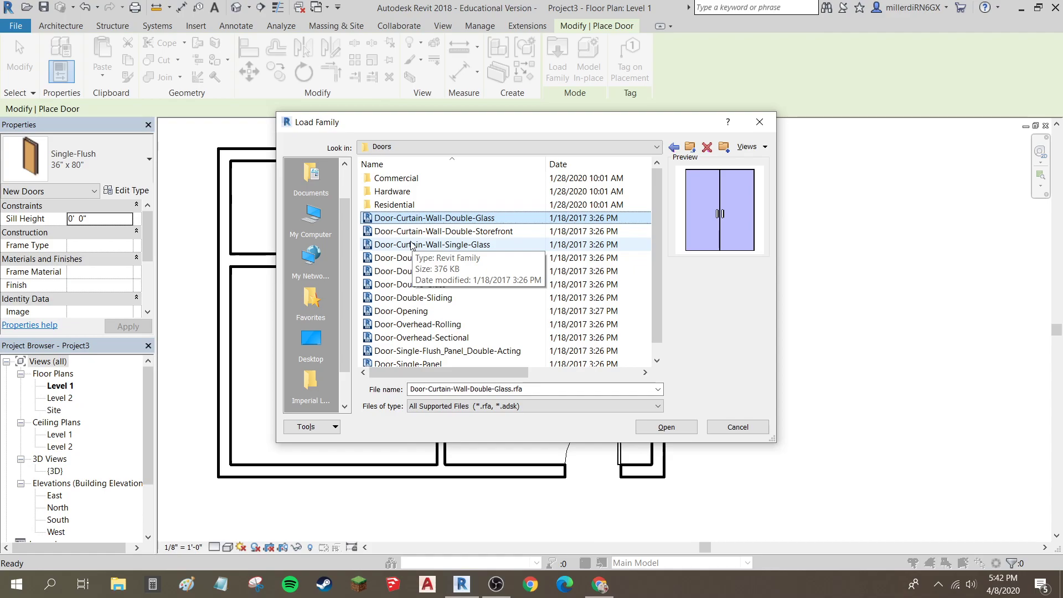
{"action": "left_click", "coordinate": [421, 313]}
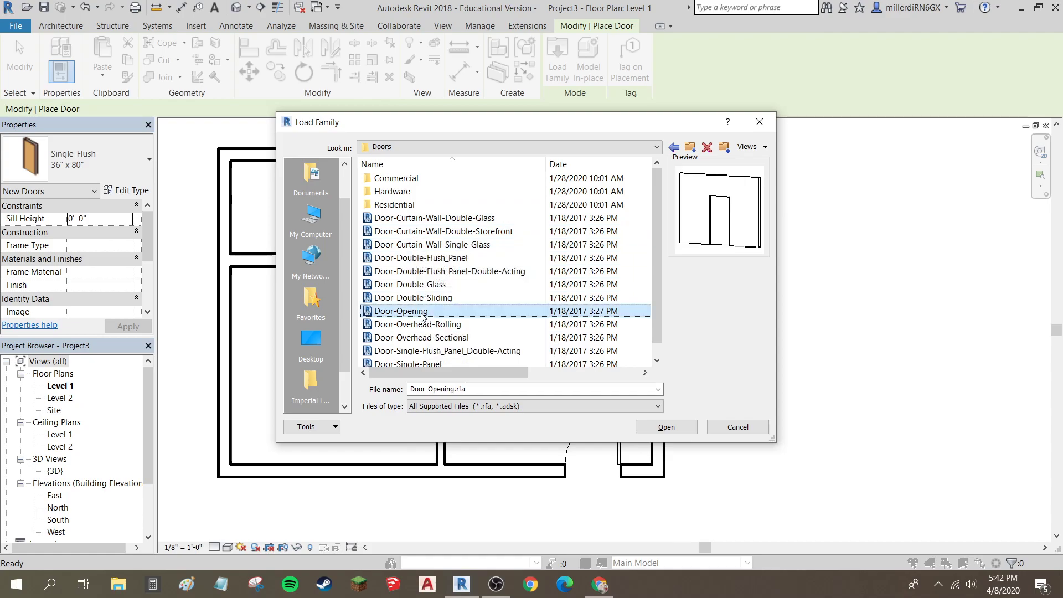
{"action": "left_click", "coordinate": [663, 428]}
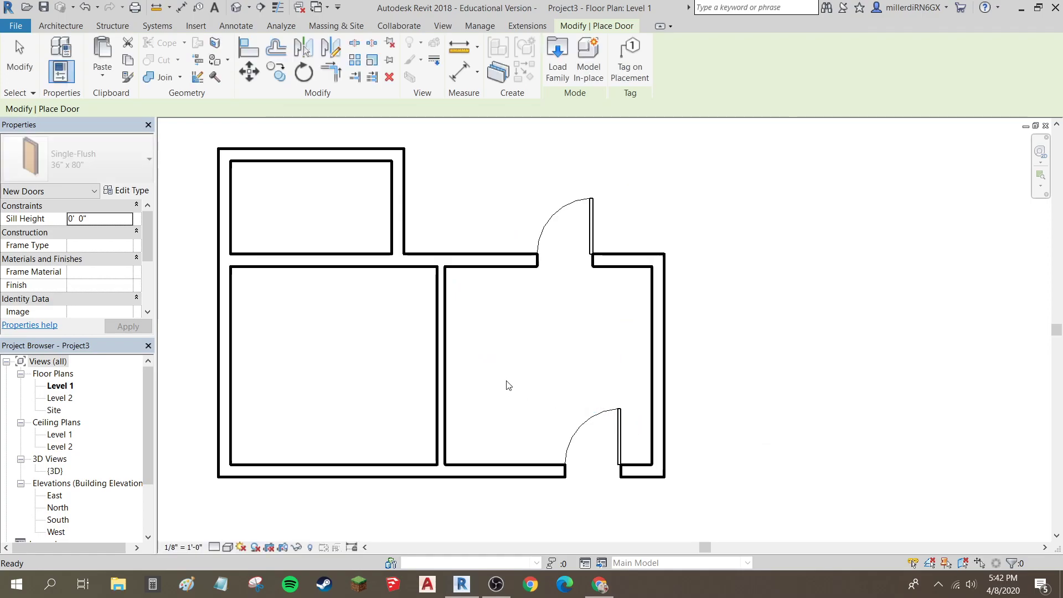
Step: Place a 36" x 84" Door-Opening in the interior wall between the large rooms, then reopen Load Family
{"action": "left_click", "coordinate": [443, 329]}
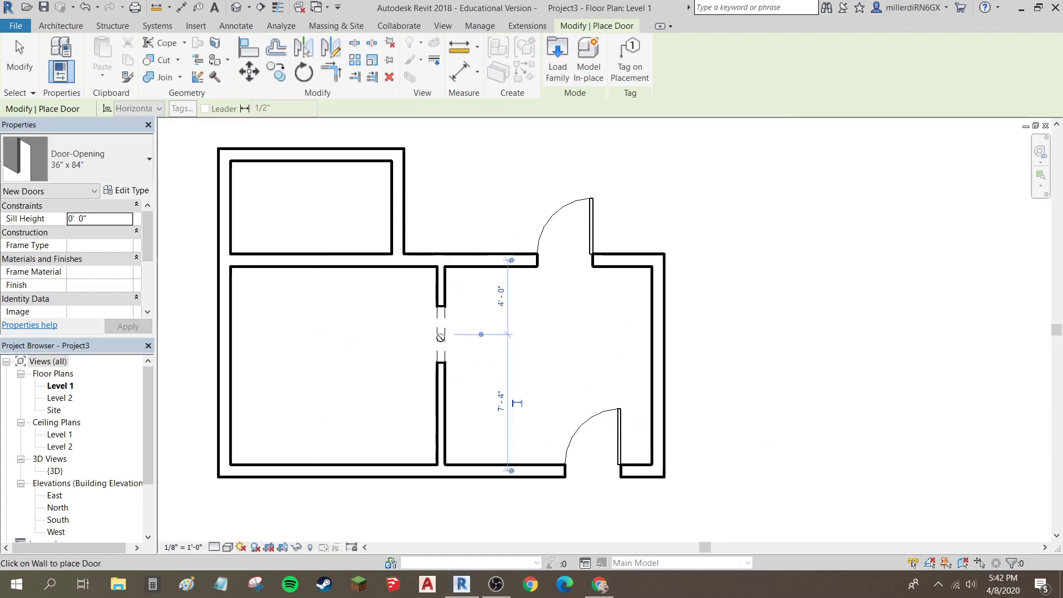
{"action": "scroll", "coordinate": [448, 335], "scroll_direction": "up", "scroll_amount": 2}
{"action": "scroll", "coordinate": [458, 341], "scroll_direction": "up", "scroll_amount": 1}
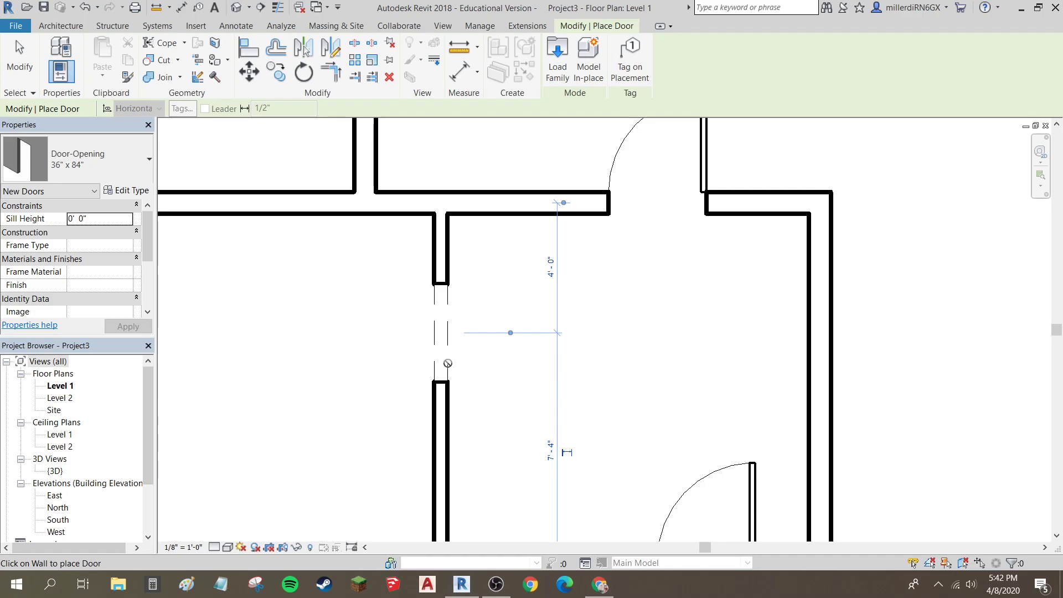
{"action": "scroll", "coordinate": [410, 315], "scroll_direction": "down", "scroll_amount": 3}
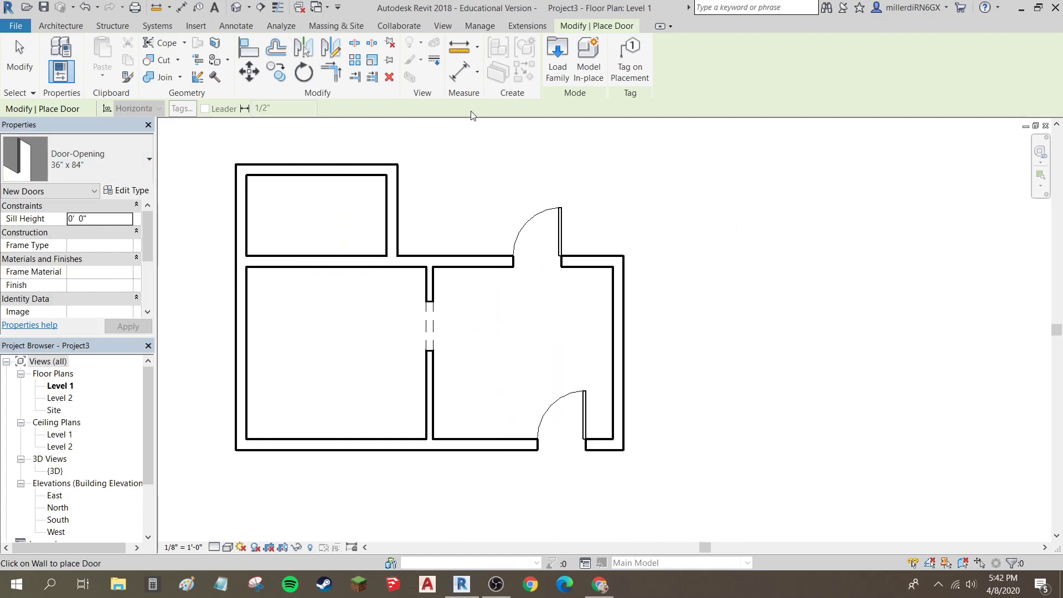
{"action": "left_click", "coordinate": [557, 60]}
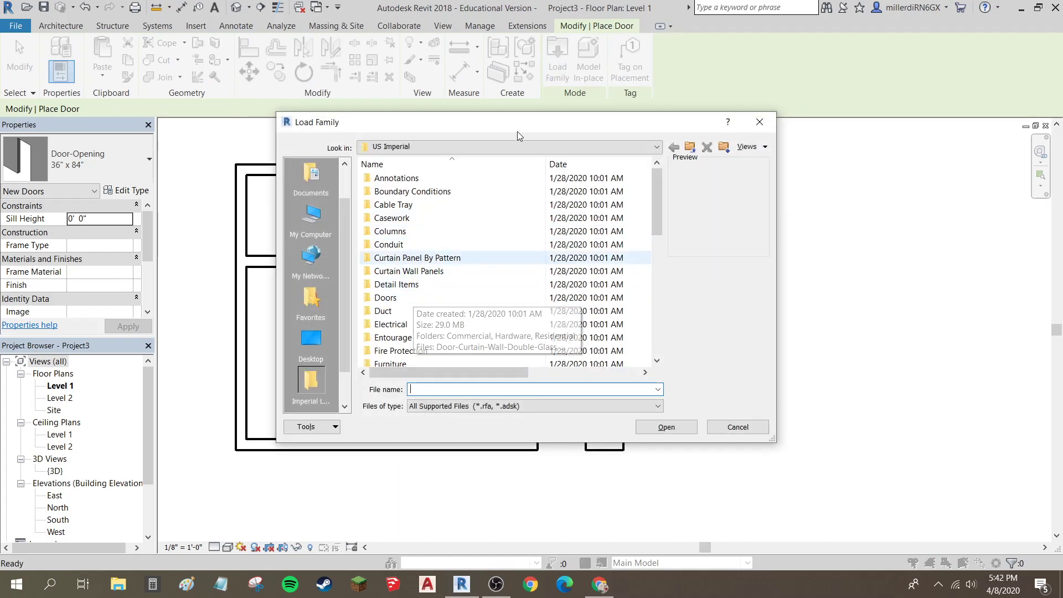
Step: Restart the Door tool, reopen Load Family and browse into Doors > Residential
{"action": "left_click", "coordinate": [759, 122]}
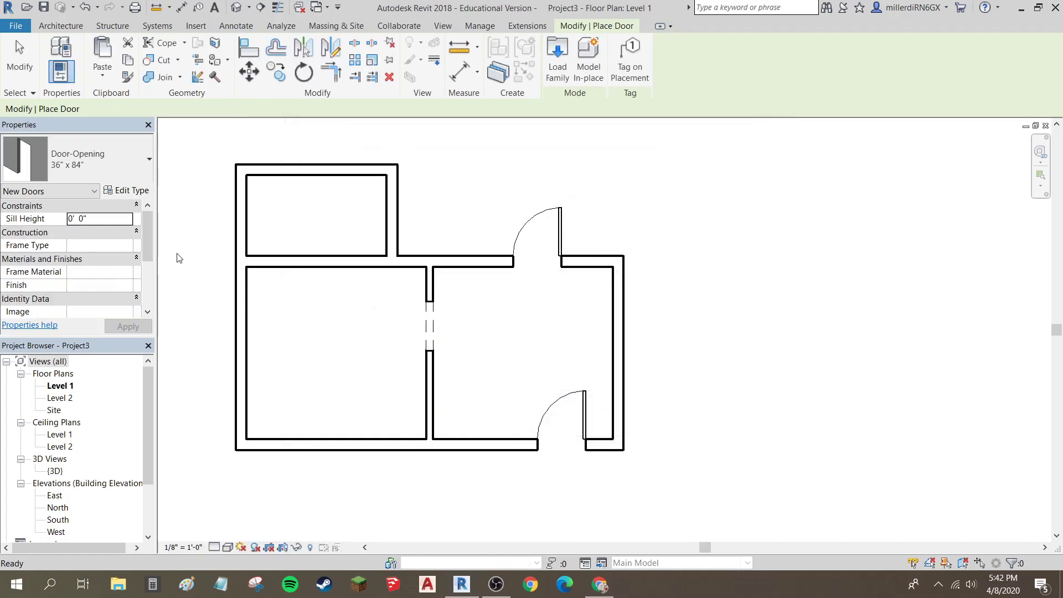
{"action": "left_click", "coordinate": [61, 27]}
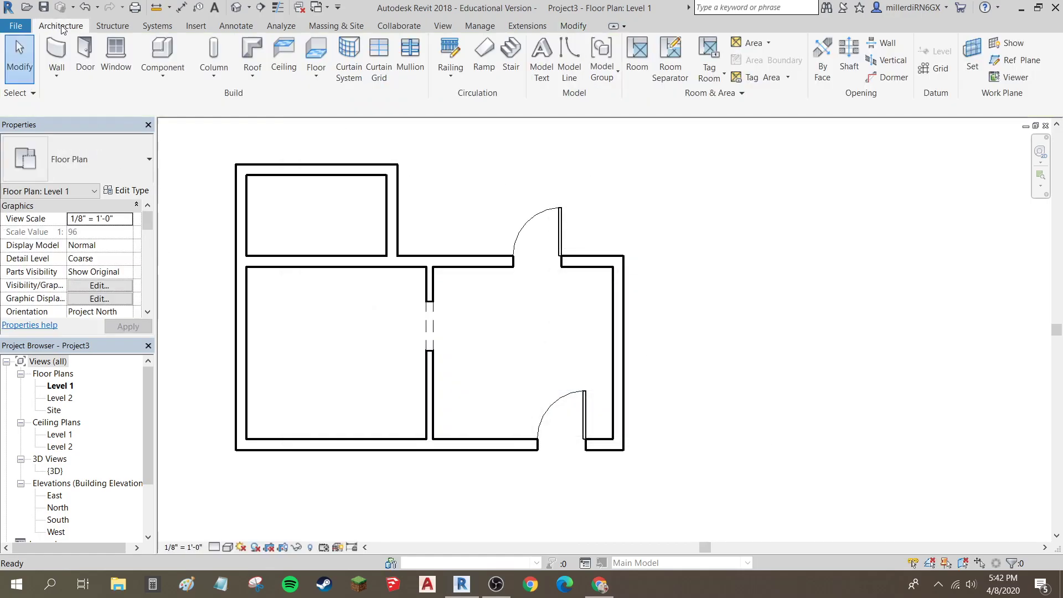
{"action": "left_click", "coordinate": [85, 52]}
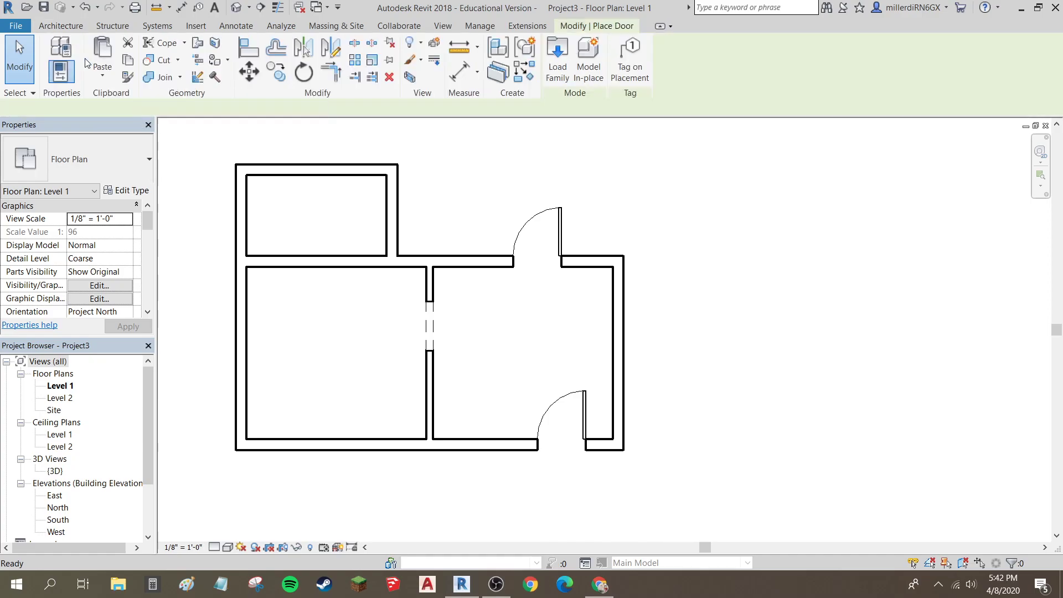
{"action": "left_click", "coordinate": [556, 69]}
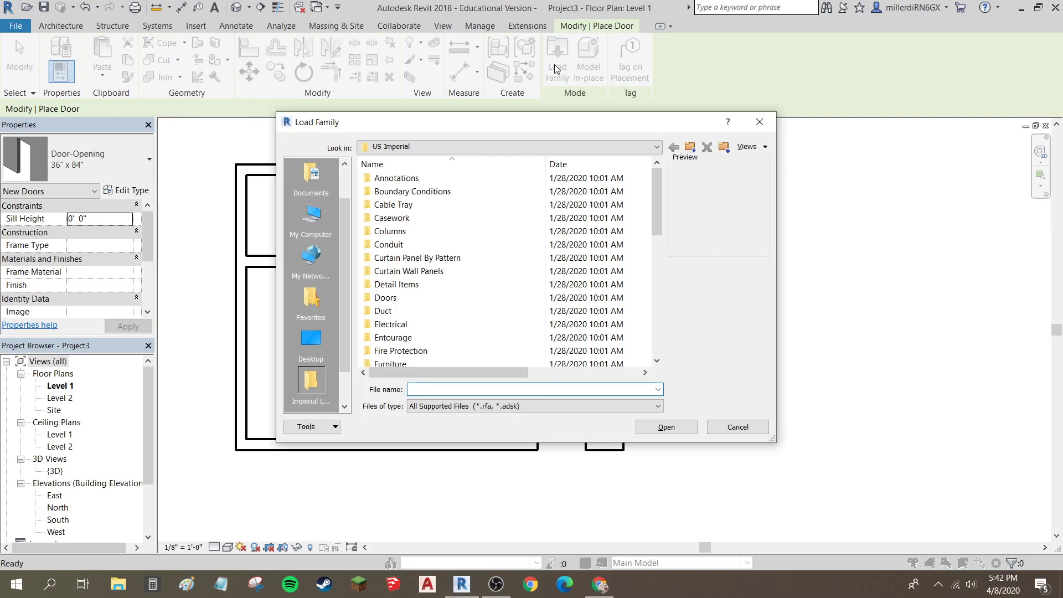
{"action": "double_click", "coordinate": [381, 300]}
{"action": "scroll", "coordinate": [410, 246], "scroll_direction": "down", "scroll_amount": 1}
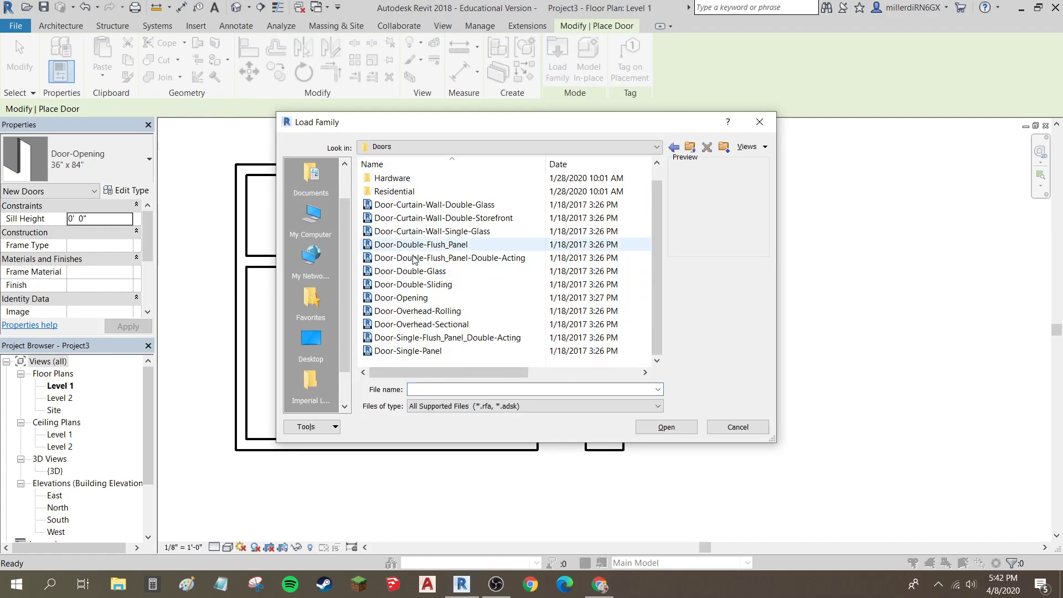
{"action": "left_click", "coordinate": [423, 337]}
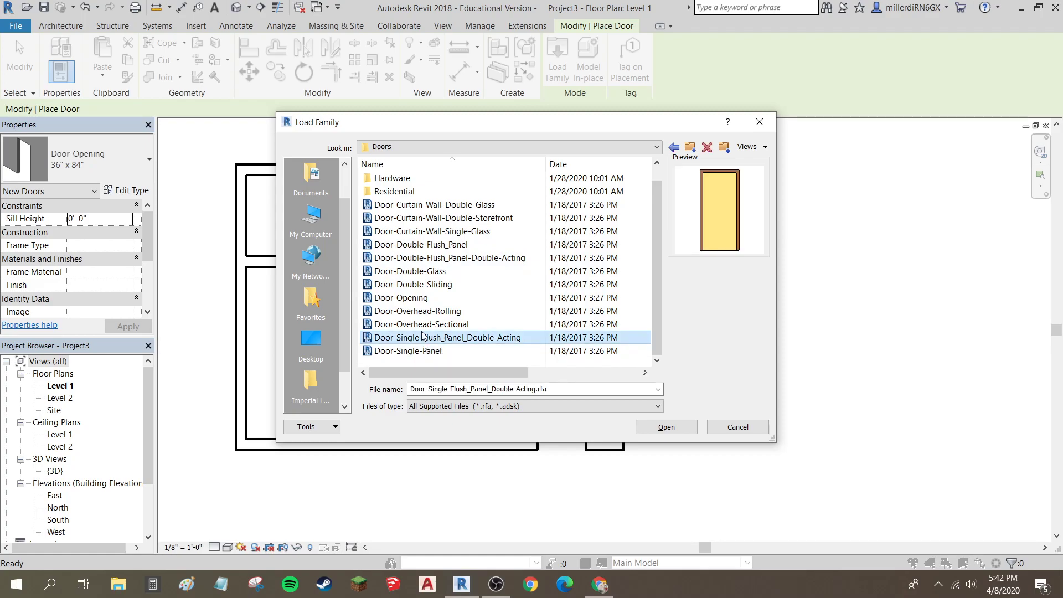
{"action": "key", "text": "Up"}
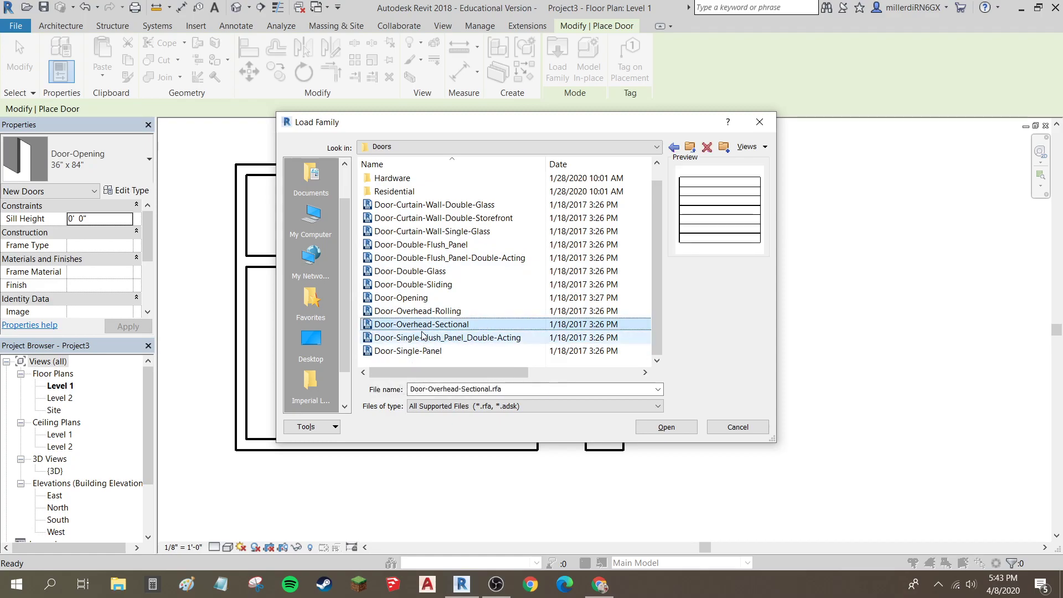
{"action": "double_click", "coordinate": [394, 192]}
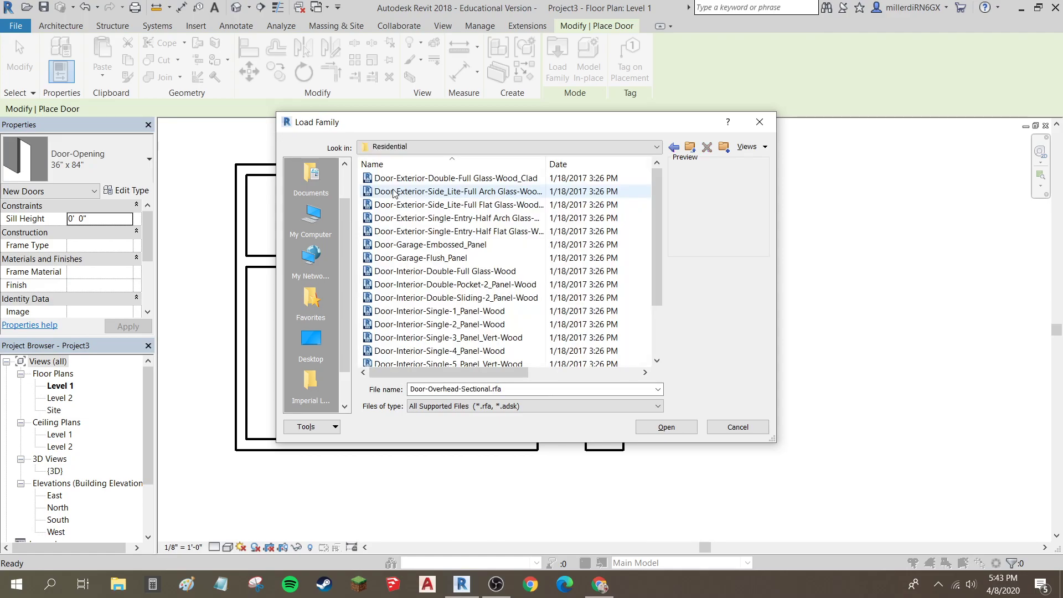
Step: Load Door-Interior-Single-Pocket-2_Panel-Wood and accept its door types
{"action": "left_click", "coordinate": [421, 180]}
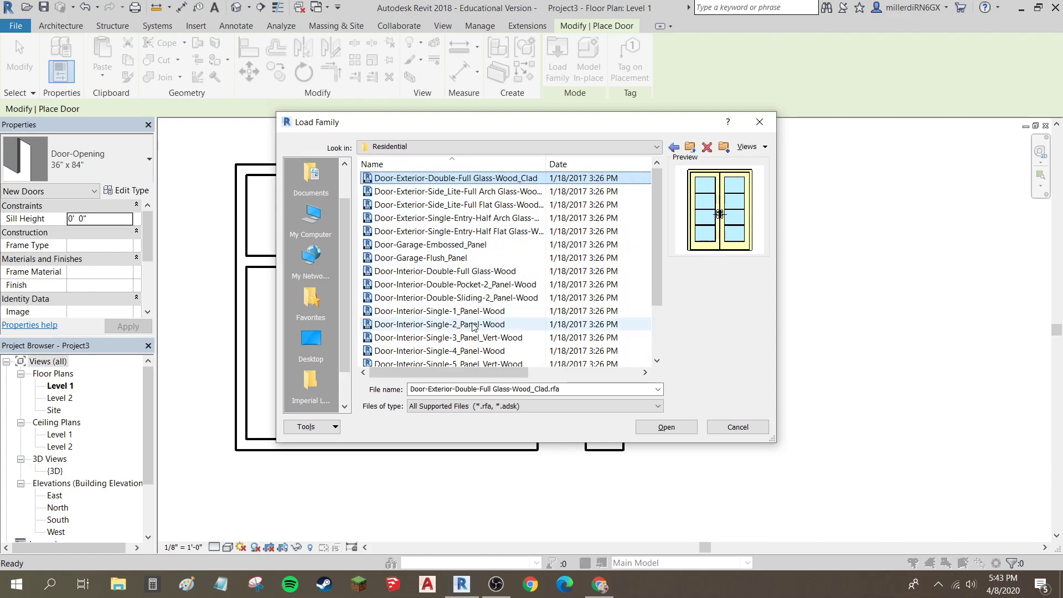
{"action": "left_click", "coordinate": [477, 284]}
{"action": "left_click", "coordinate": [481, 298]}
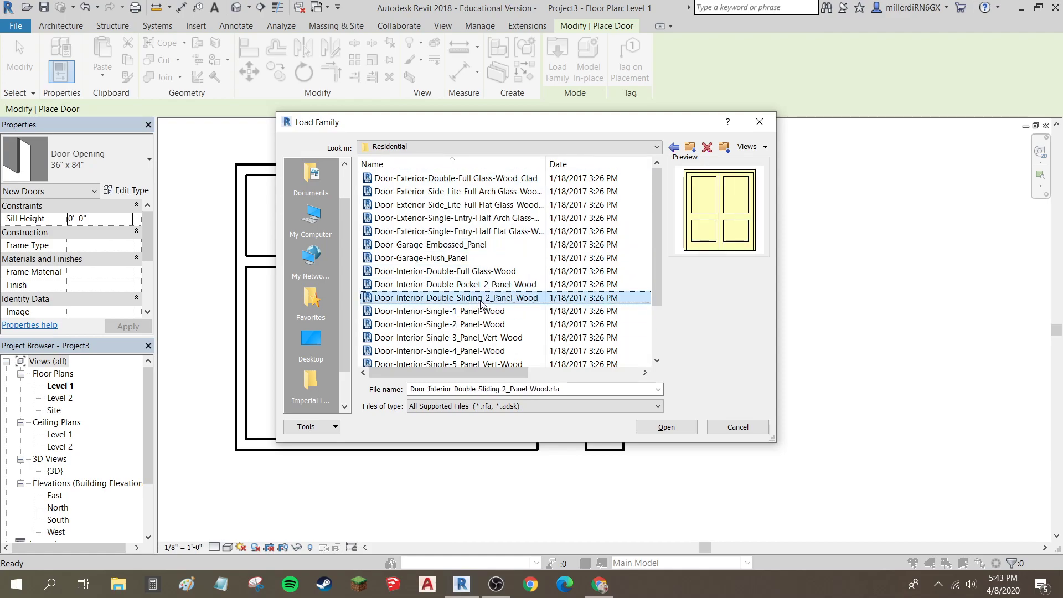
{"action": "left_click", "coordinate": [485, 286]}
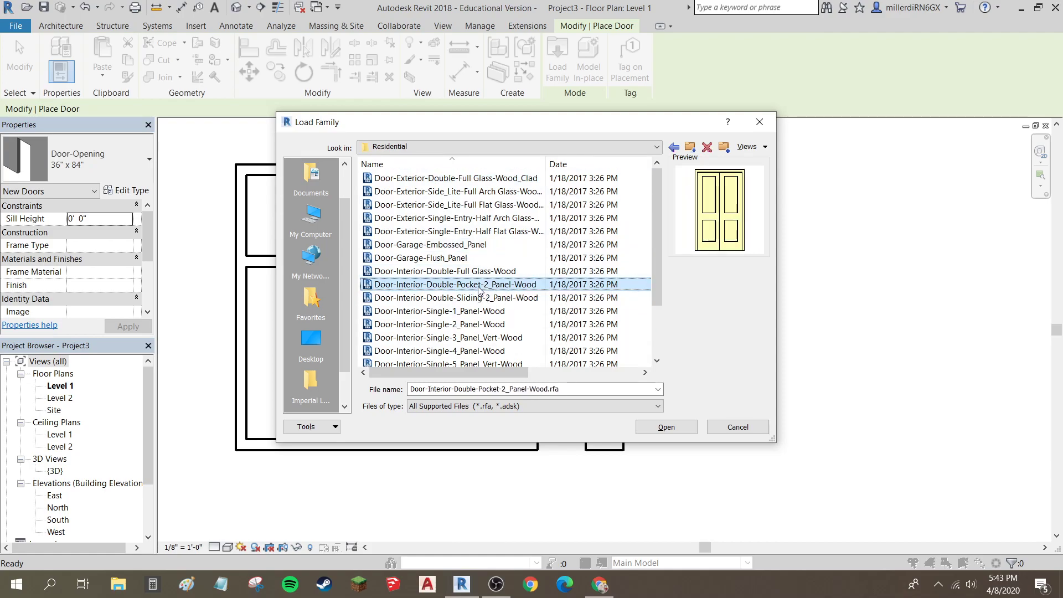
{"action": "scroll", "coordinate": [462, 270], "scroll_direction": "down", "scroll_amount": 2}
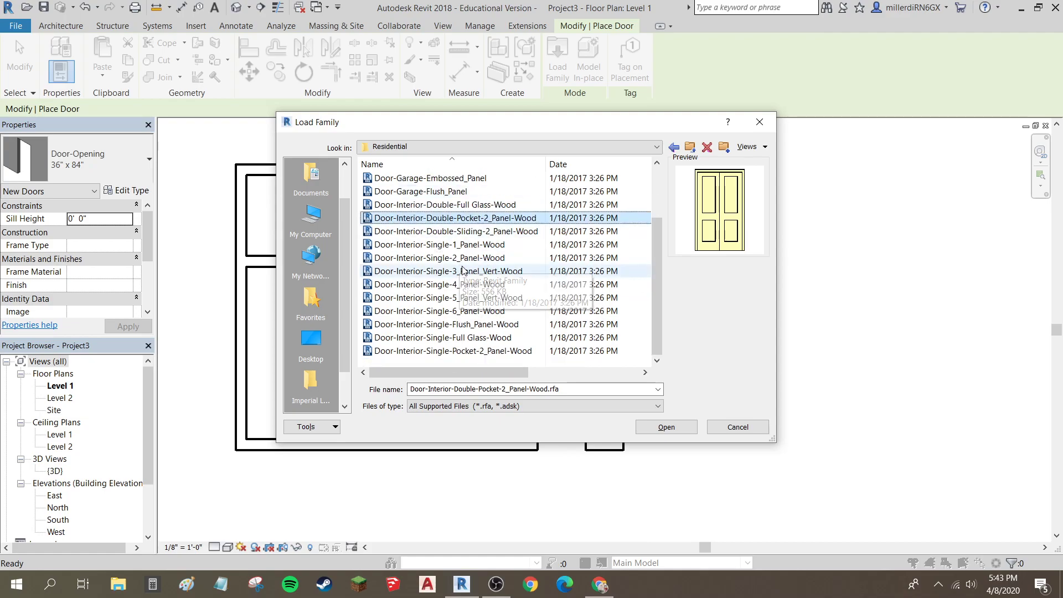
{"action": "left_click", "coordinate": [474, 352]}
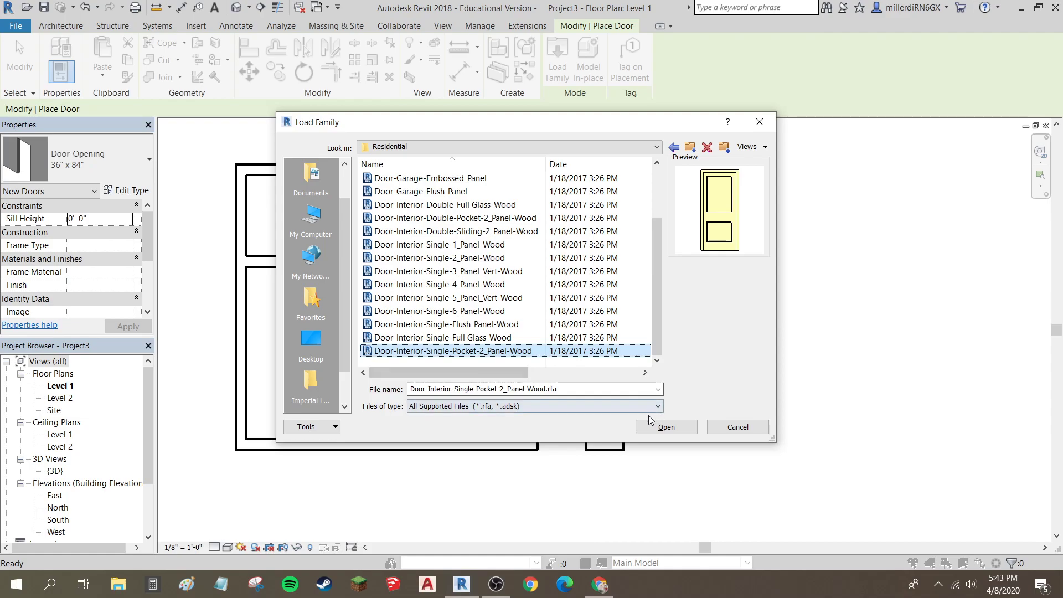
{"action": "left_click", "coordinate": [666, 427]}
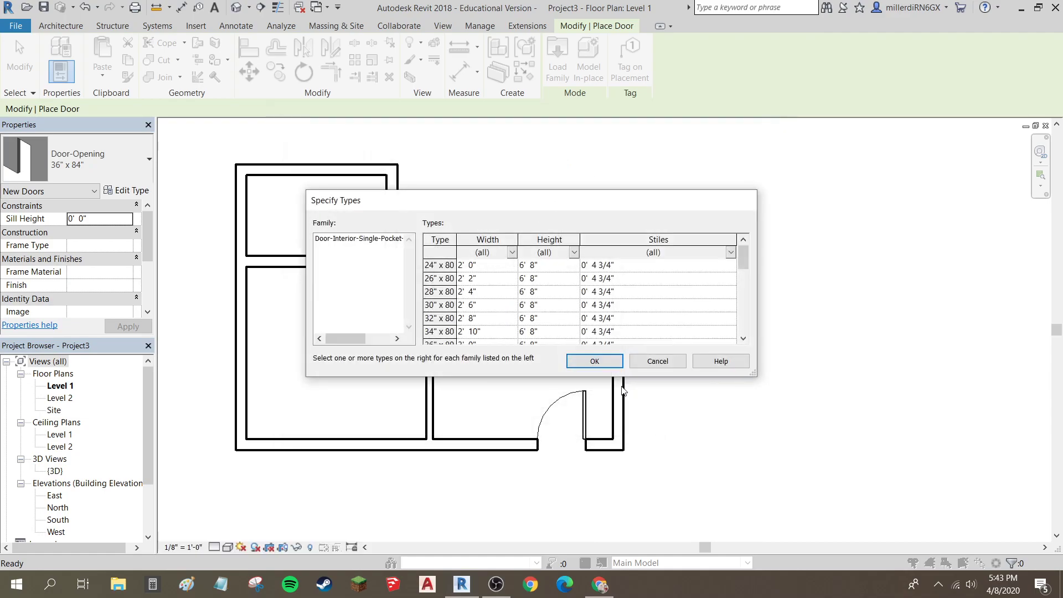
{"action": "scroll", "coordinate": [464, 273], "scroll_direction": "down", "scroll_amount": 5}
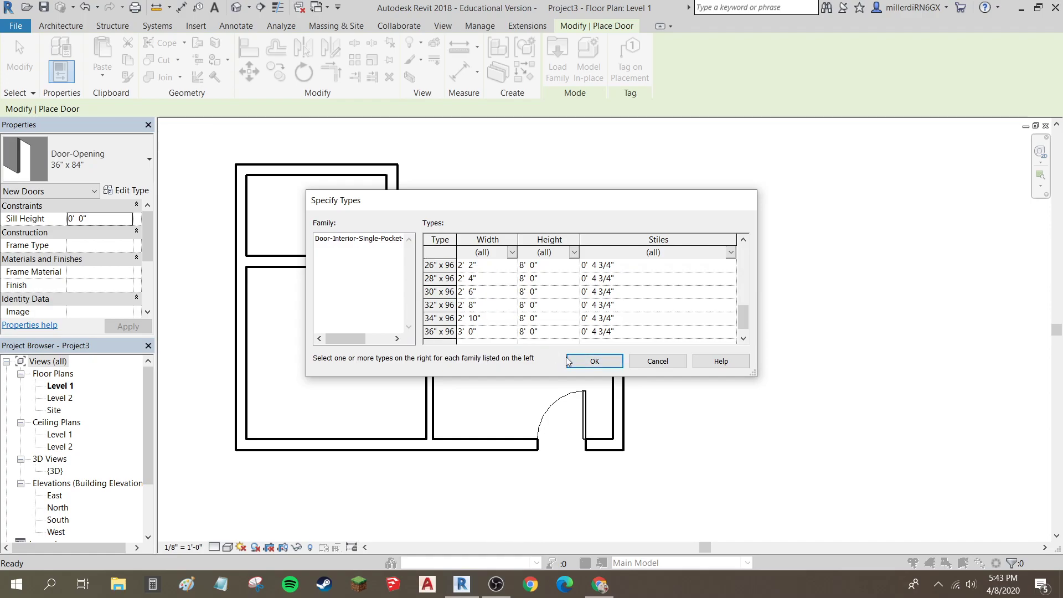
{"action": "left_click", "coordinate": [588, 366]}
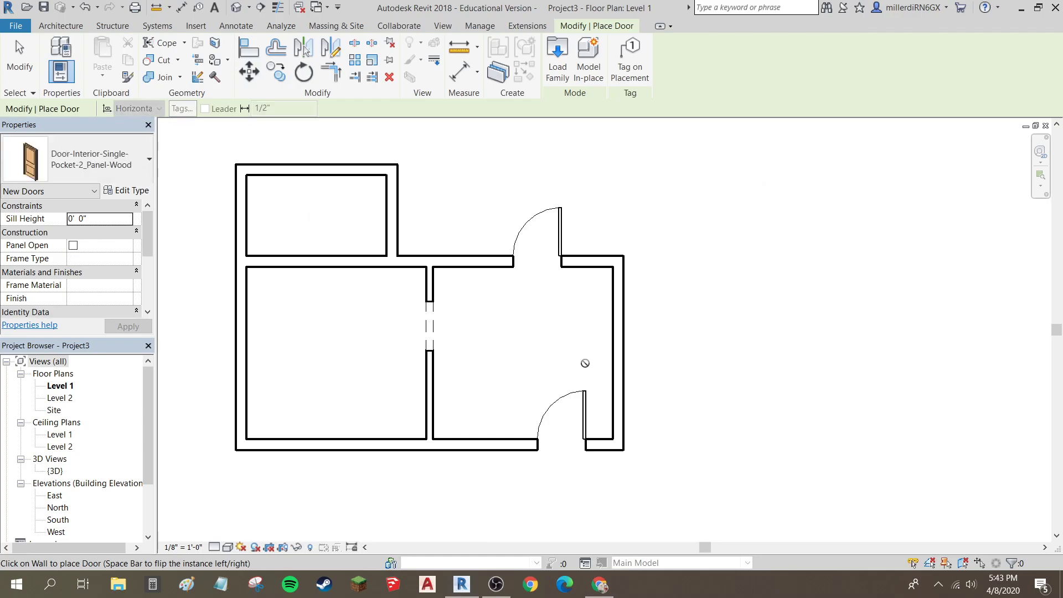
Step: Place the single pocket door in the wall below the upper-left wing
{"action": "left_click", "coordinate": [104, 163]}
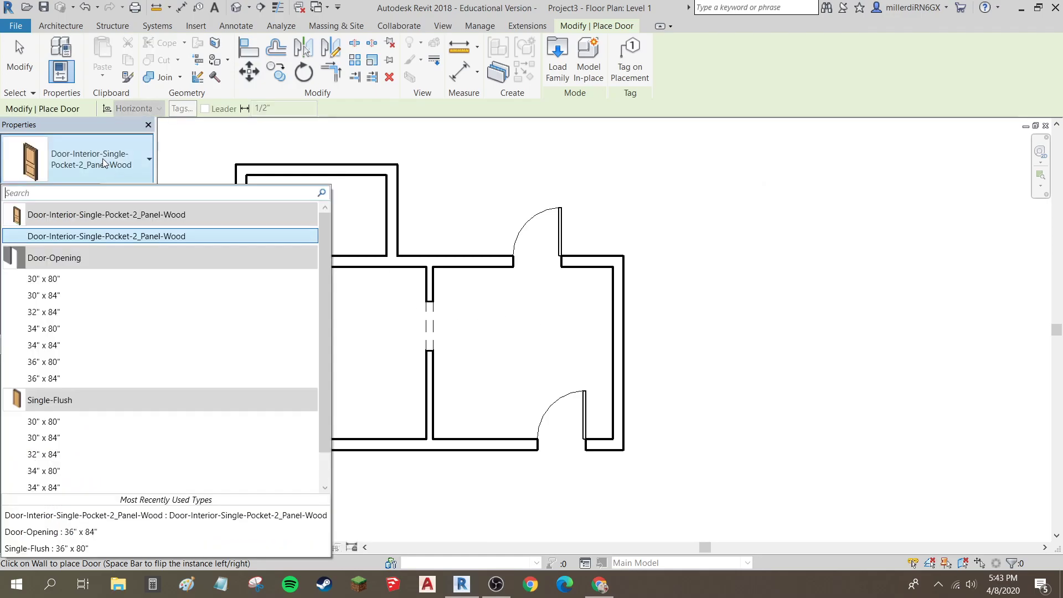
{"action": "left_click", "coordinate": [108, 237]}
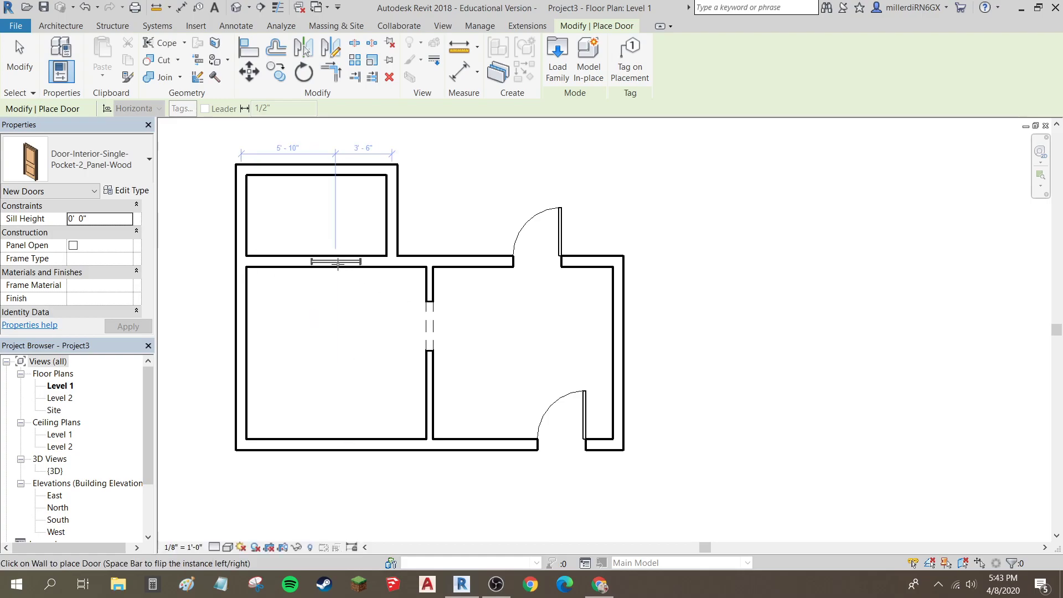
{"action": "scroll", "coordinate": [338, 264], "scroll_direction": "up", "scroll_amount": 3}
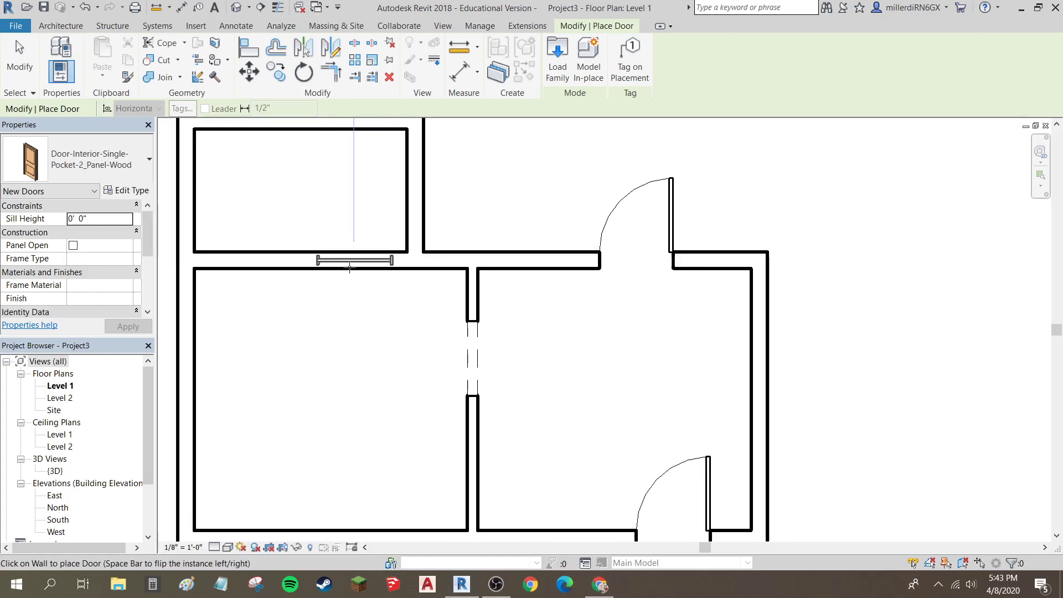
{"action": "left_click", "coordinate": [349, 270]}
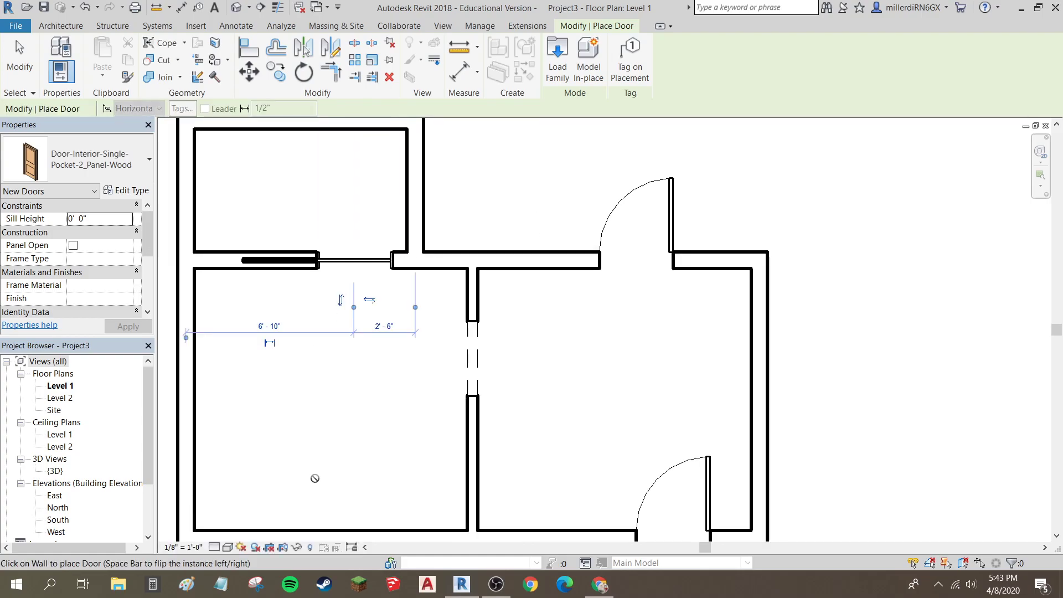
{"action": "scroll", "coordinate": [324, 455], "scroll_direction": "down", "scroll_amount": 1}
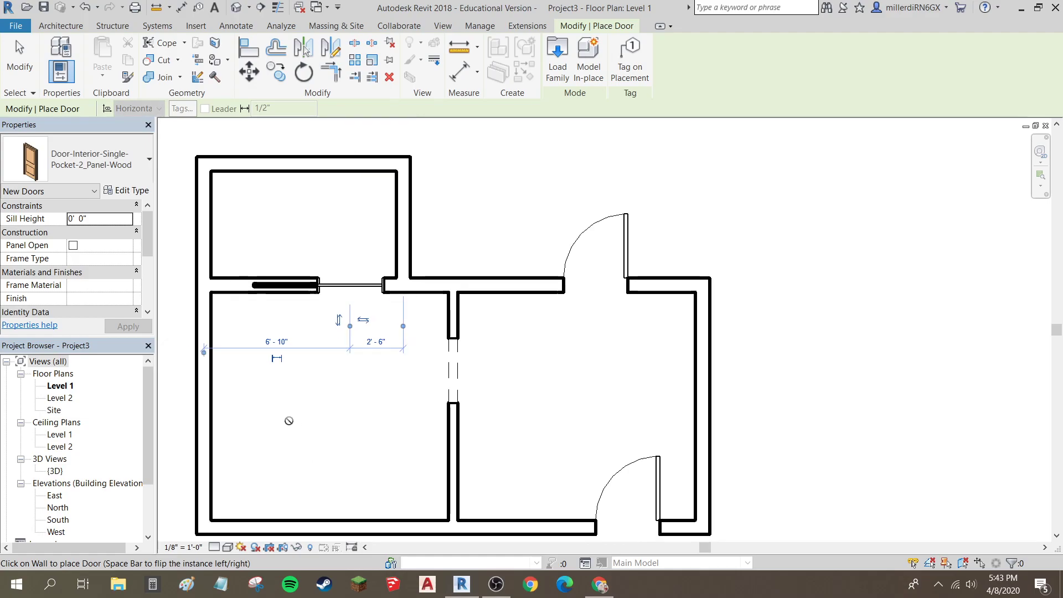
{"action": "scroll", "coordinate": [266, 305], "scroll_direction": "up", "scroll_amount": 2}
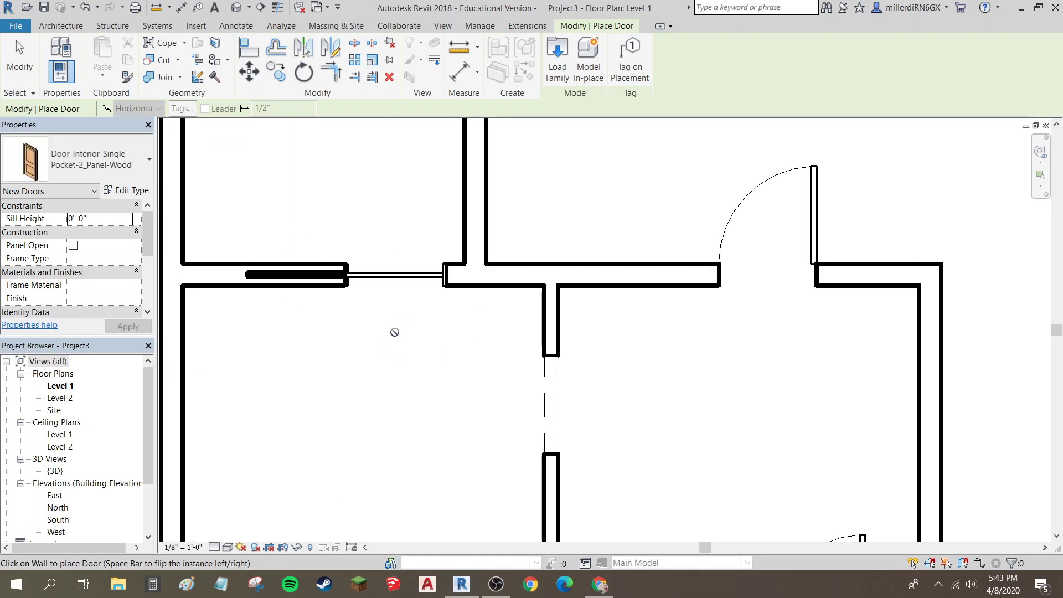
{"action": "key", "text": "Escape"}
{"action": "key", "text": "Escape"}
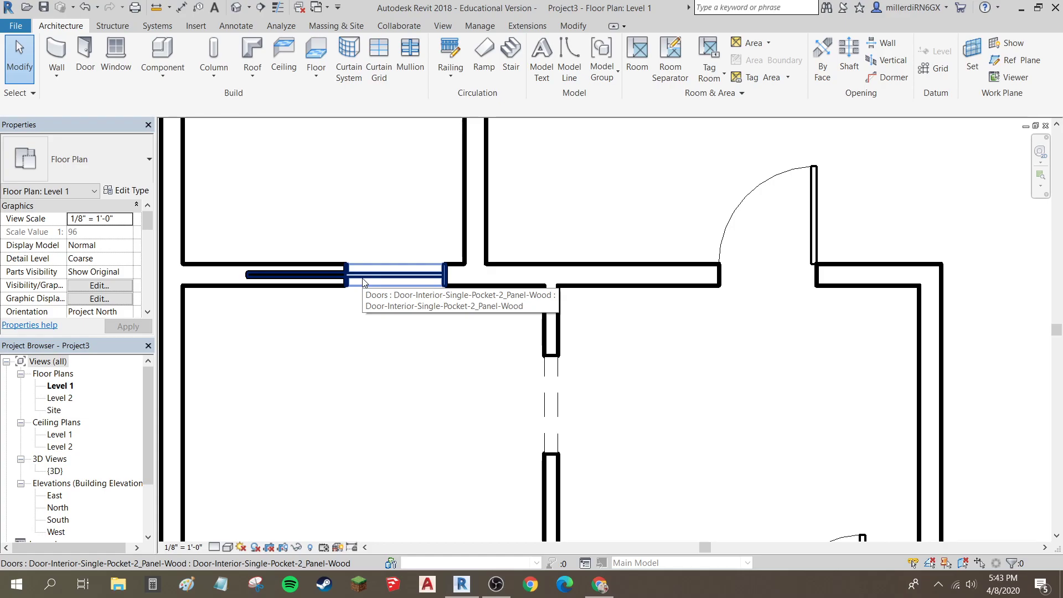
Step: Change the pocket door type's Height from 7' 0" to 6' 8", apply it, and deselect the door
{"action": "left_click", "coordinate": [363, 281]}
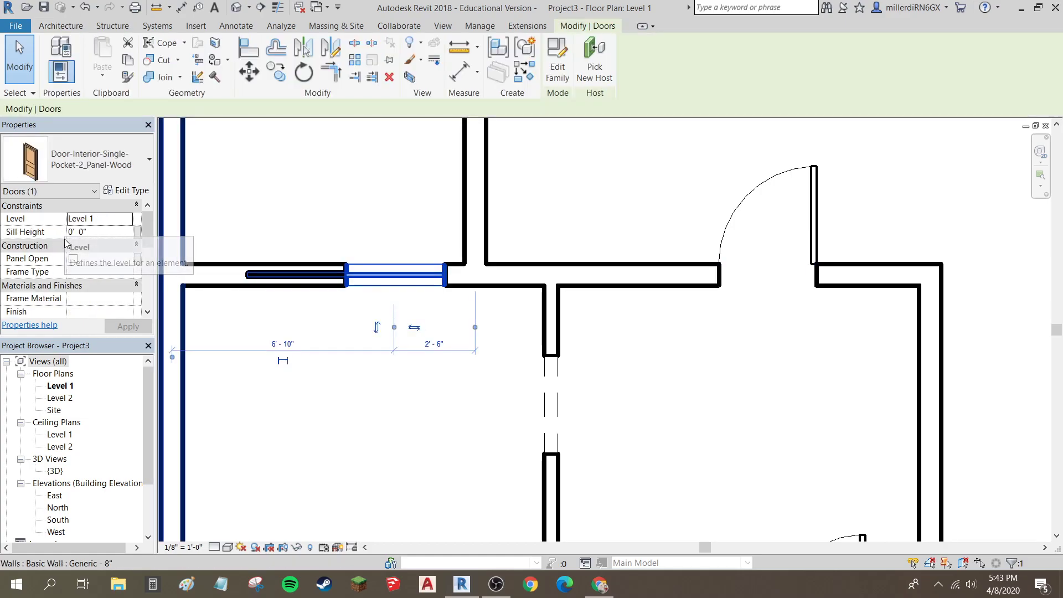
{"action": "scroll", "coordinate": [65, 299], "scroll_direction": "down", "scroll_amount": 2}
{"action": "scroll", "coordinate": [65, 310], "scroll_direction": "down", "scroll_amount": 2}
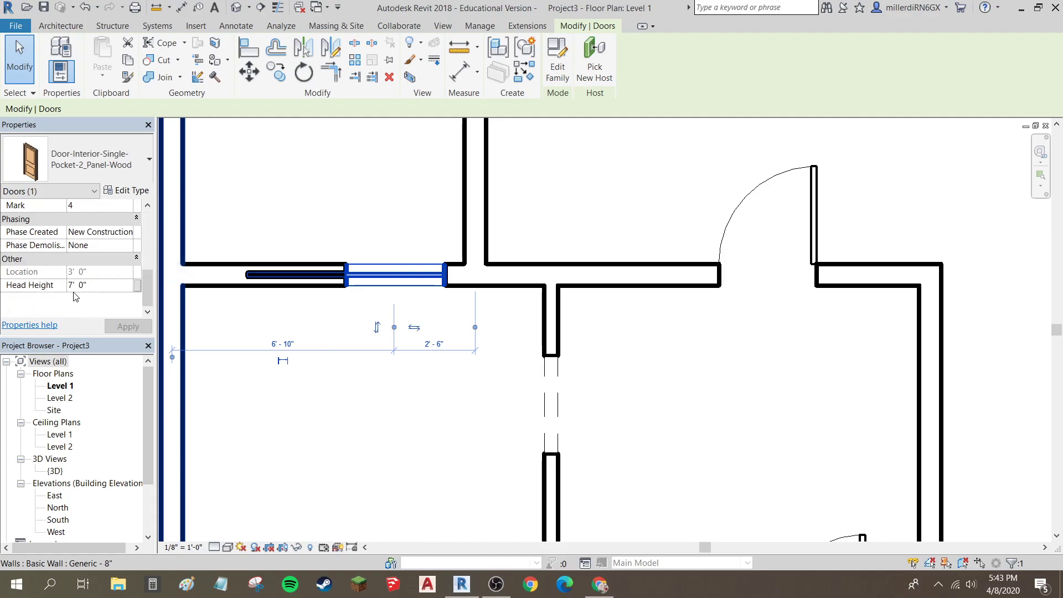
{"action": "scroll", "coordinate": [116, 244], "scroll_direction": "up", "scroll_amount": 6}
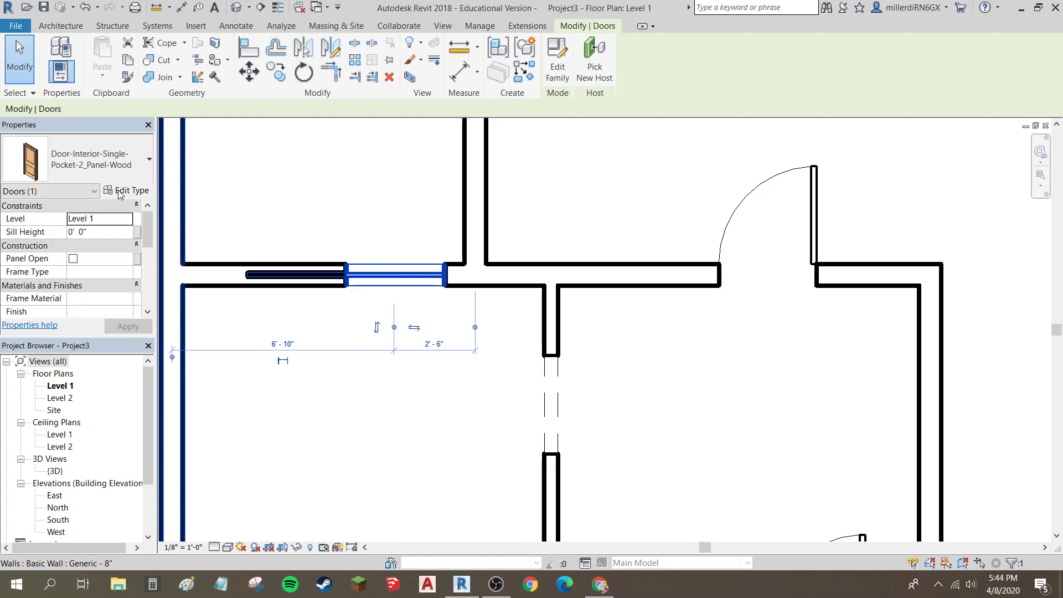
{"action": "left_click", "coordinate": [123, 192]}
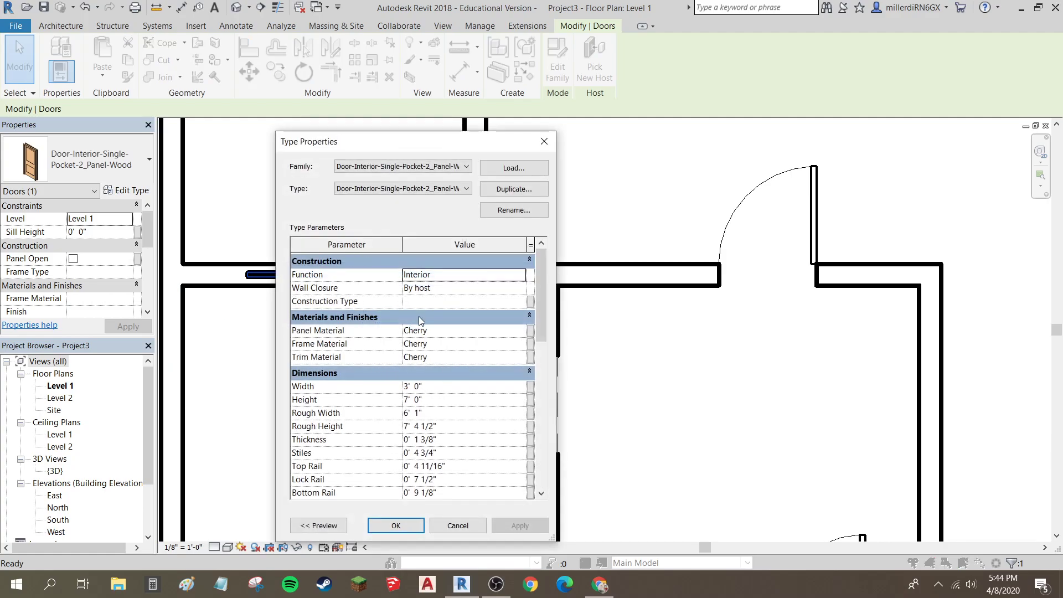
{"action": "left_click", "coordinate": [409, 400]}
{"action": "key", "text": "BackSpace"}
{"action": "type", "text": "6"}
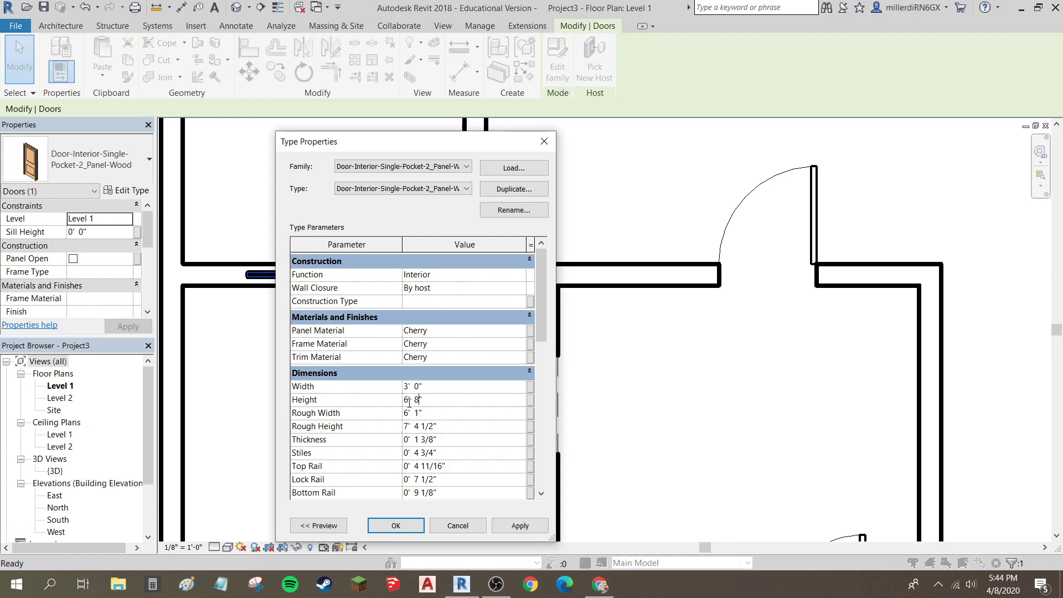
{"action": "left_click", "coordinate": [505, 527]}
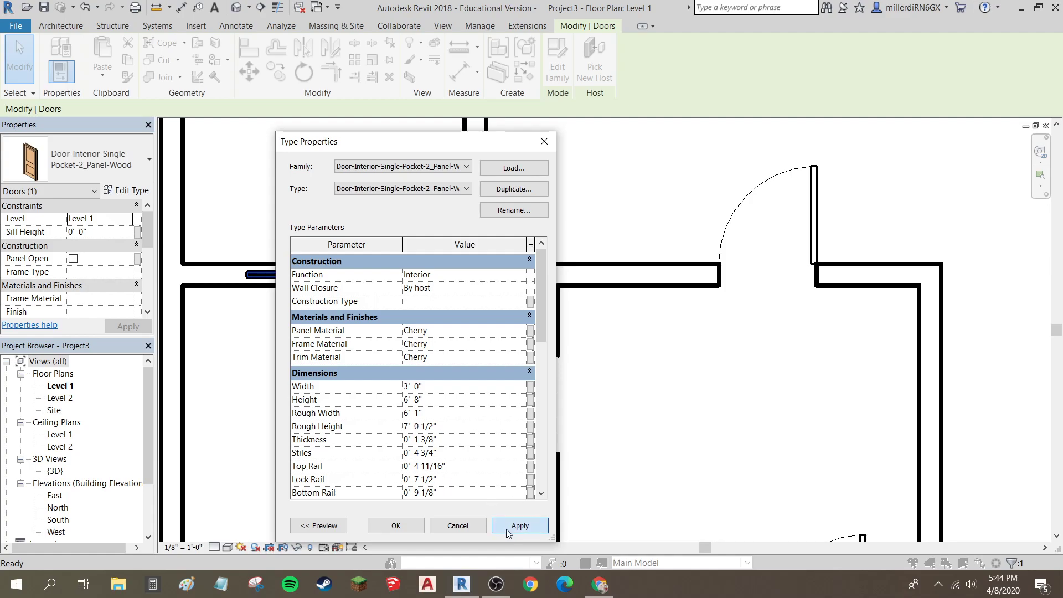
{"action": "left_click", "coordinate": [396, 526]}
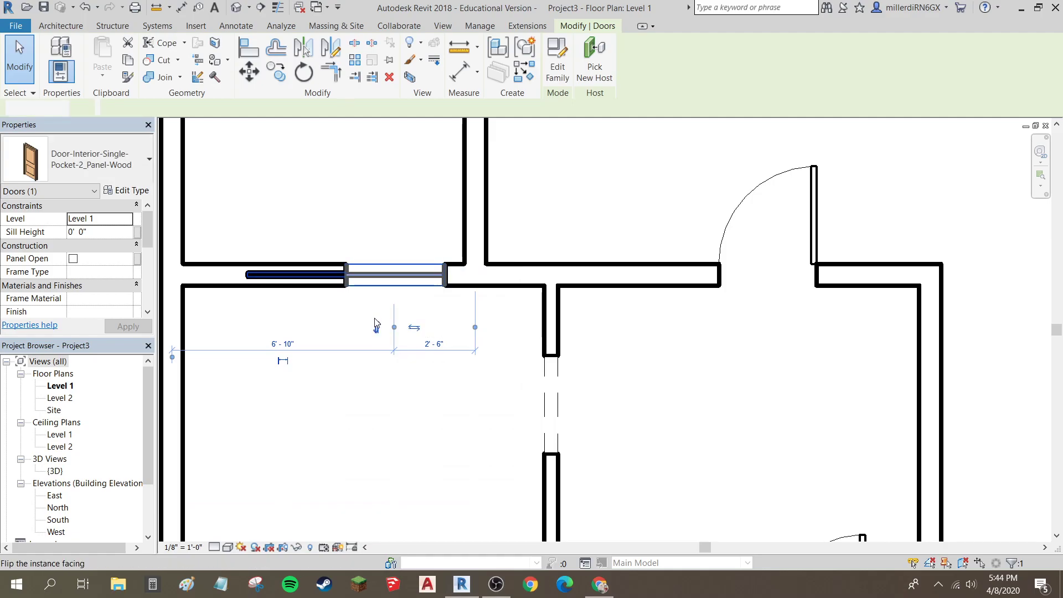
{"action": "left_click", "coordinate": [413, 313]}
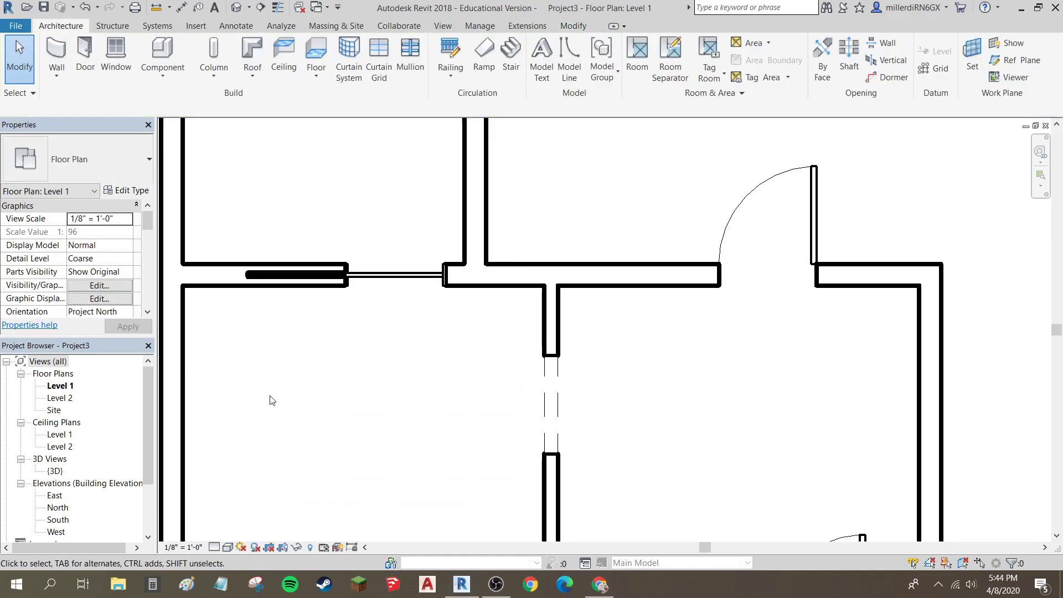
{"action": "double_click", "coordinate": [55, 471]}
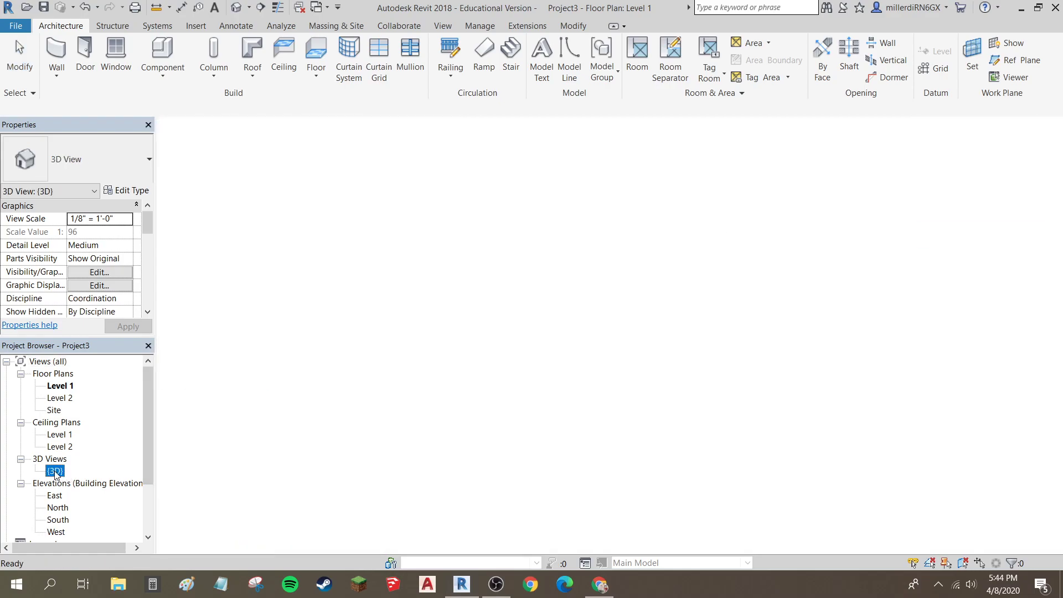
{"action": "middle_click_drag", "start_coordinate": [599, 393], "coordinate": [549, 311], "text": "shift"}
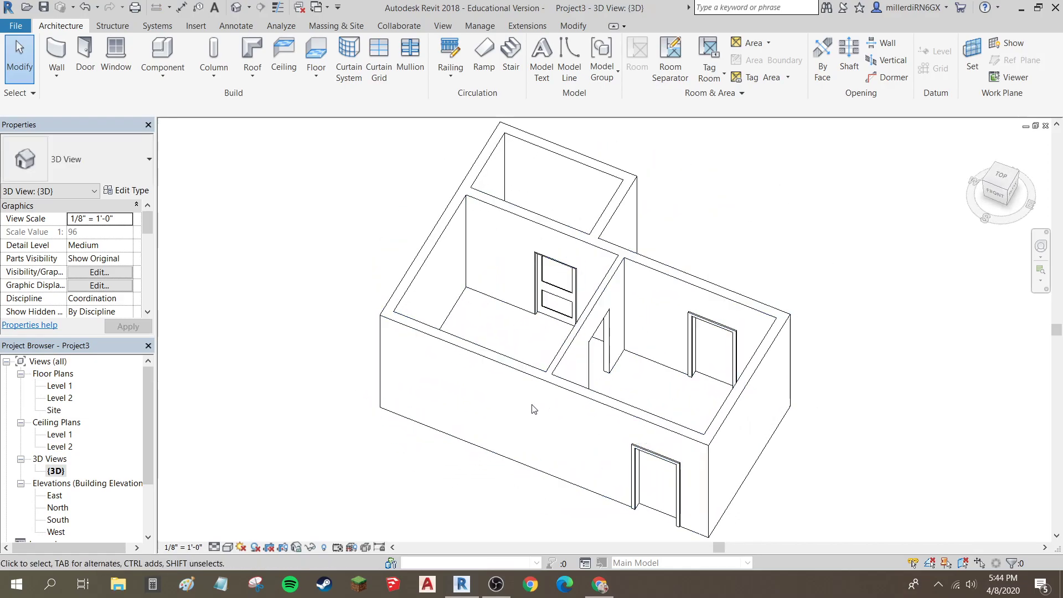
{"action": "double_click", "coordinate": [54, 387]}
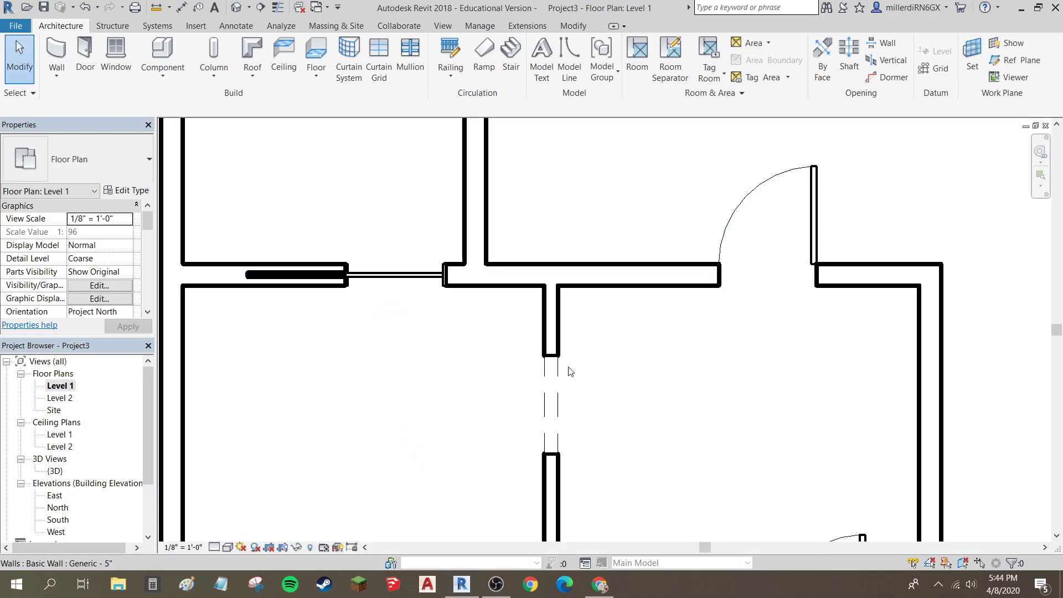
{"action": "left_click", "coordinate": [813, 214]}
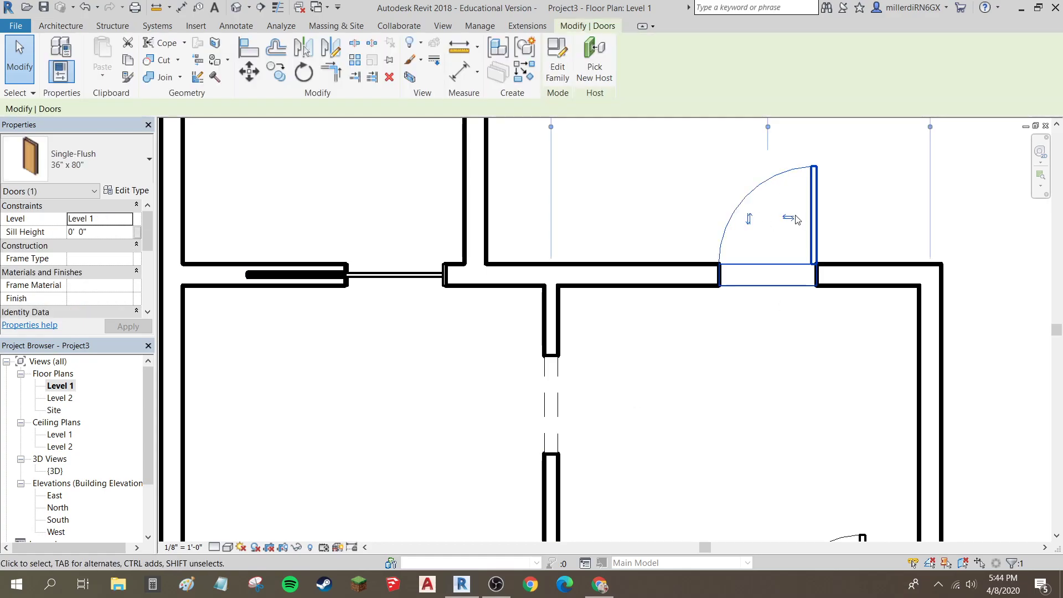
{"action": "middle_click_drag", "start_coordinate": [772, 380], "coordinate": [625, 470]}
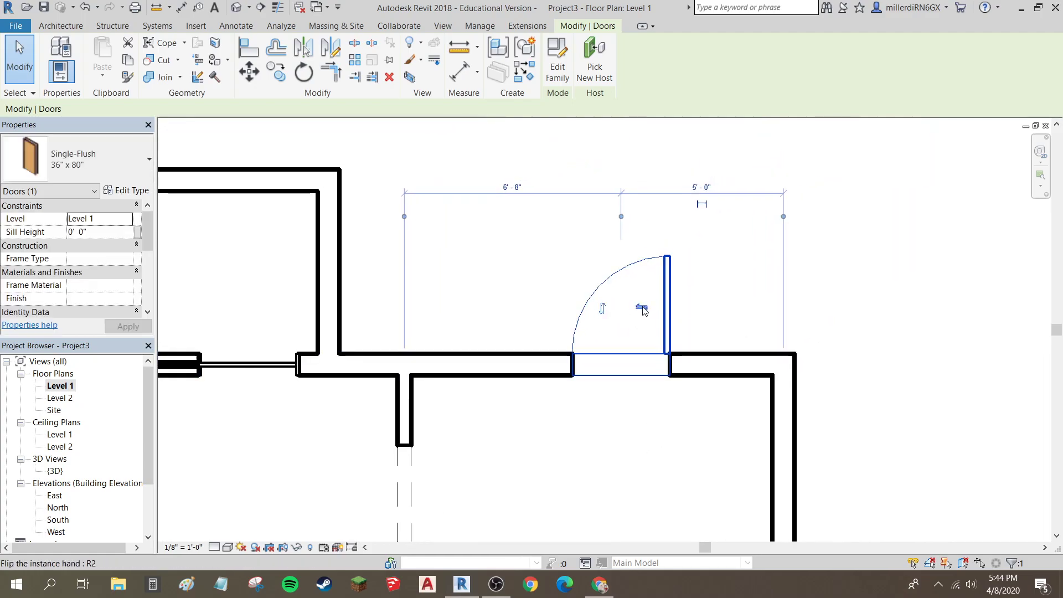
{"action": "left_click", "coordinate": [643, 309]}
{"action": "left_click", "coordinate": [603, 310]}
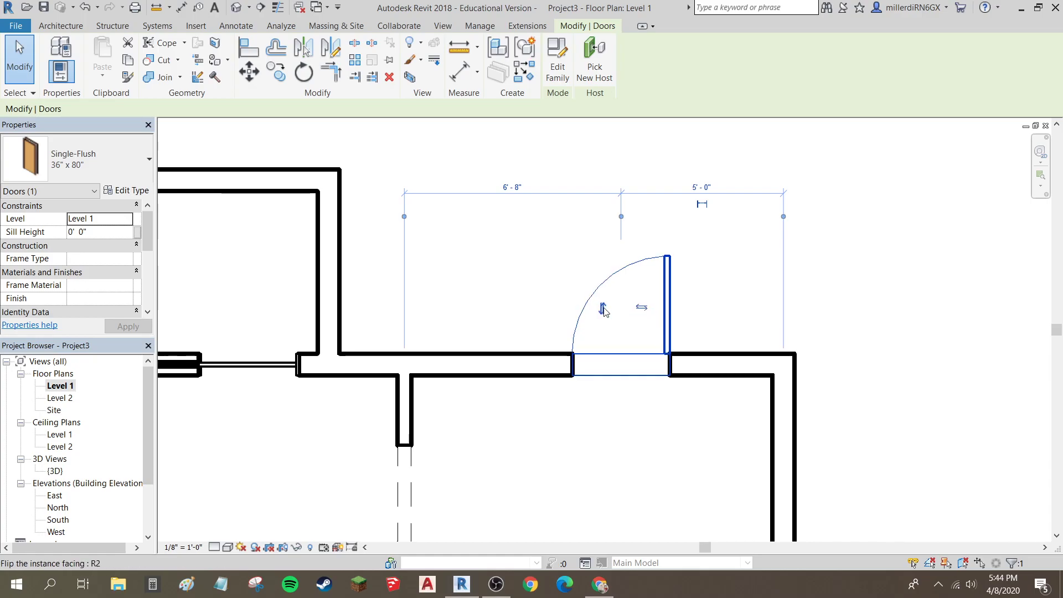
{"action": "left_click", "coordinate": [603, 310]}
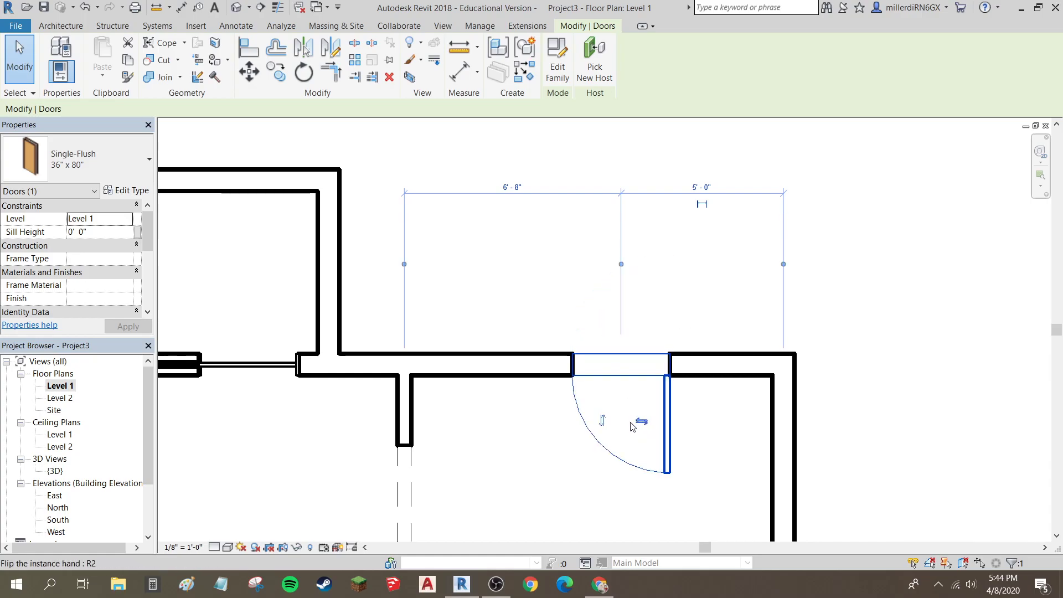
{"action": "left_click", "coordinate": [604, 422]}
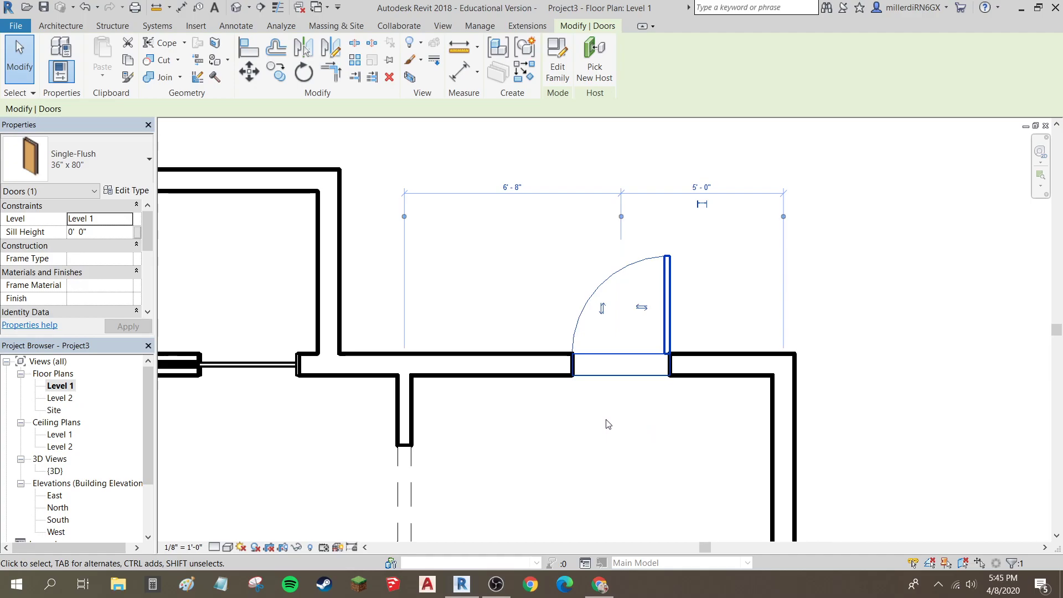
{"action": "scroll", "coordinate": [542, 374], "scroll_direction": "down", "scroll_amount": 3}
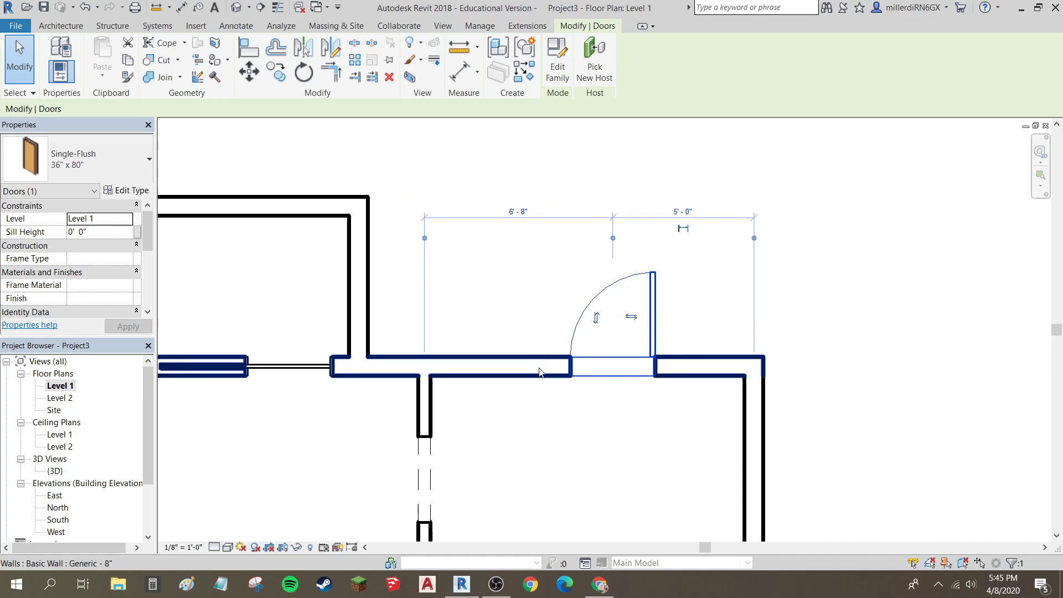
{"action": "middle_click_drag", "start_coordinate": [556, 413], "coordinate": [591, 287]}
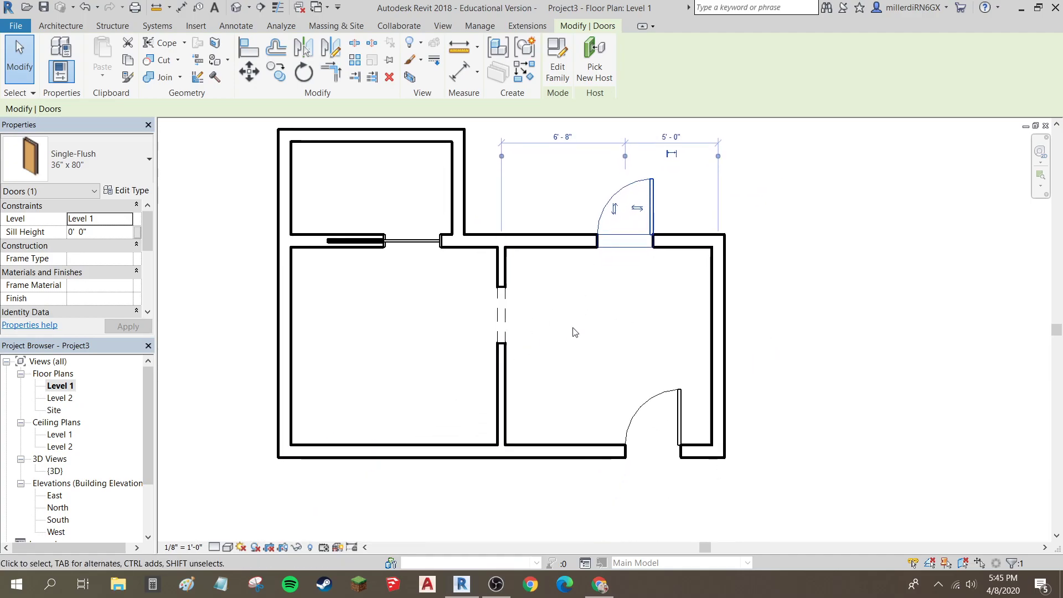
{"action": "middle_click_drag", "start_coordinate": [578, 389], "coordinate": [576, 396]}
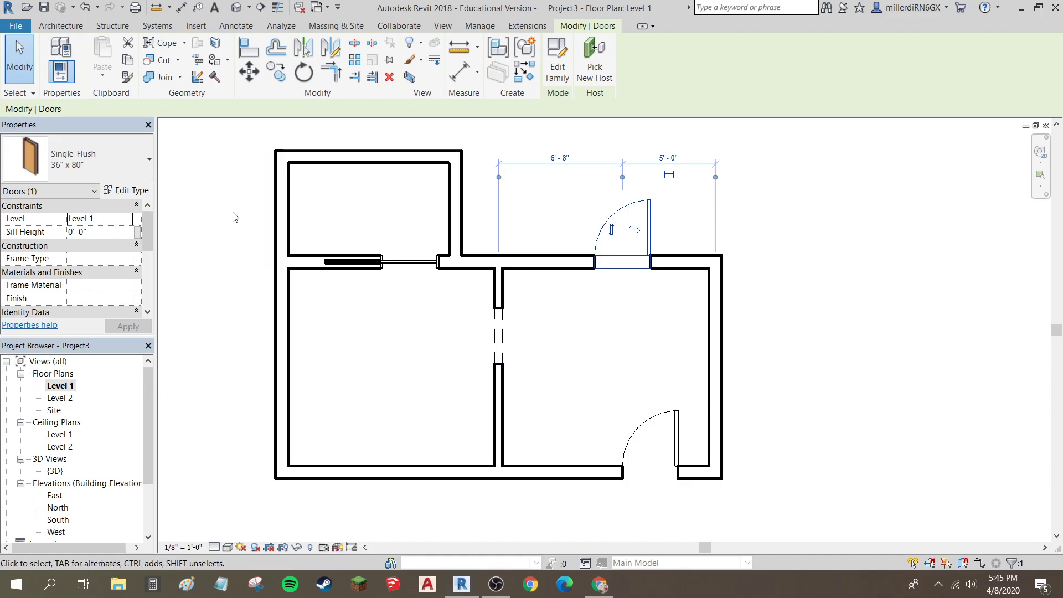
{"action": "left_click", "coordinate": [70, 28]}
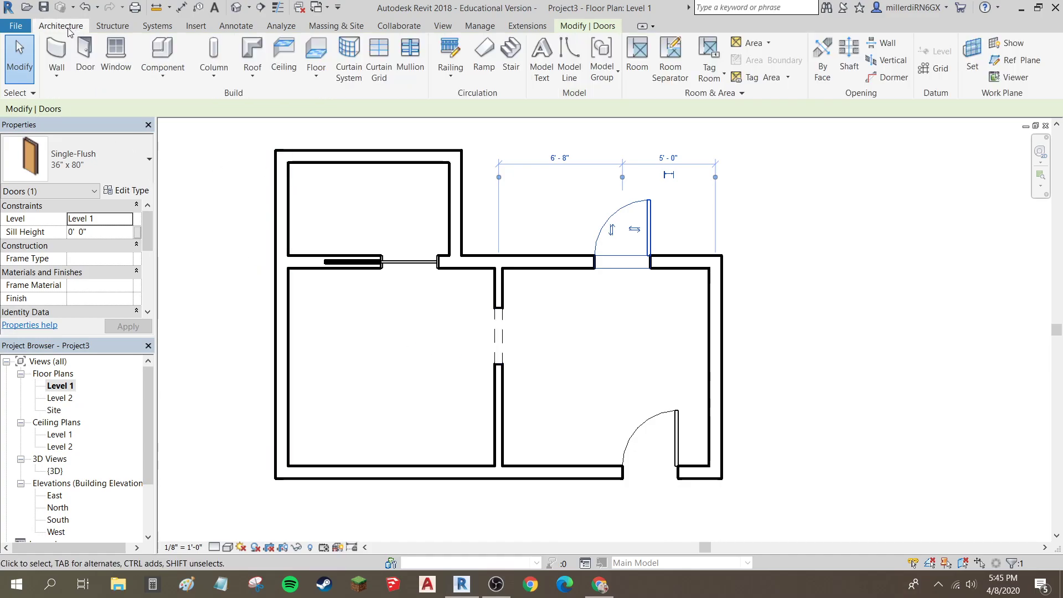
Step: Start placing windows using the Window-Double-Hung 30" x 46" type and bring up its type properties
{"action": "left_click", "coordinate": [115, 64]}
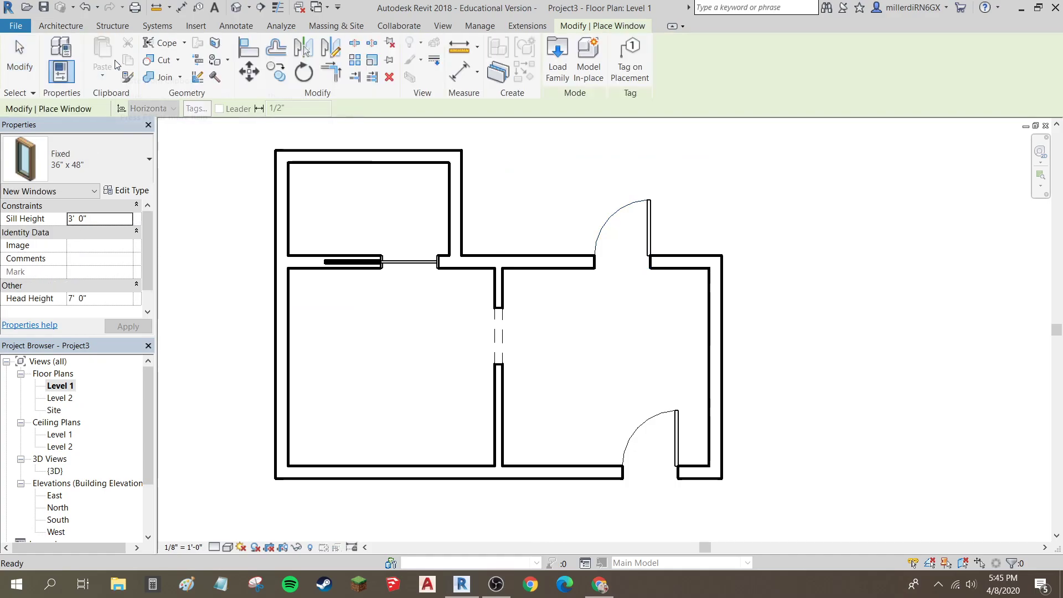
{"action": "left_click", "coordinate": [113, 174]}
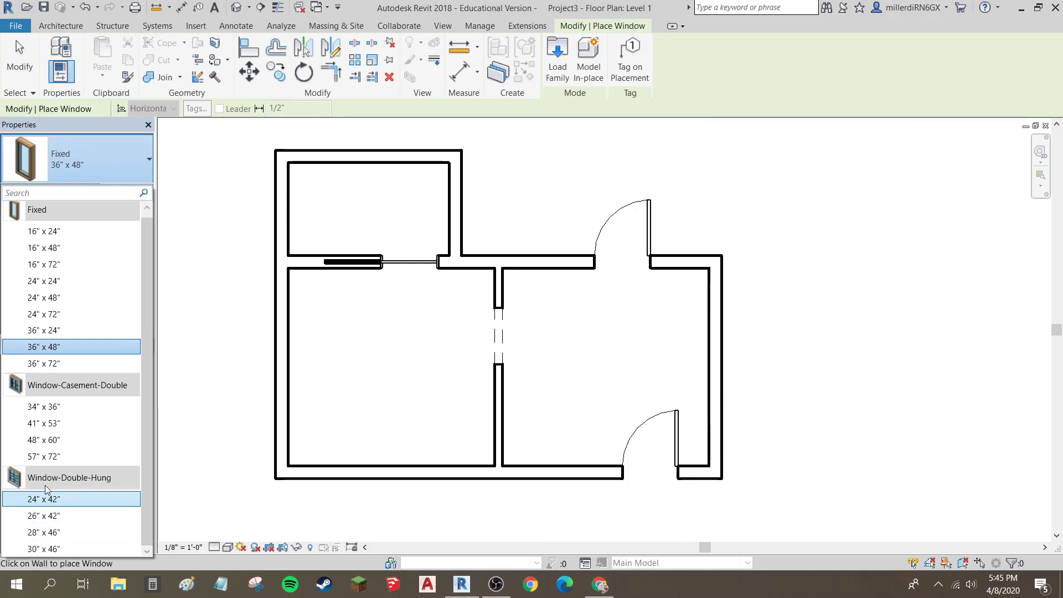
{"action": "left_click", "coordinate": [45, 549]}
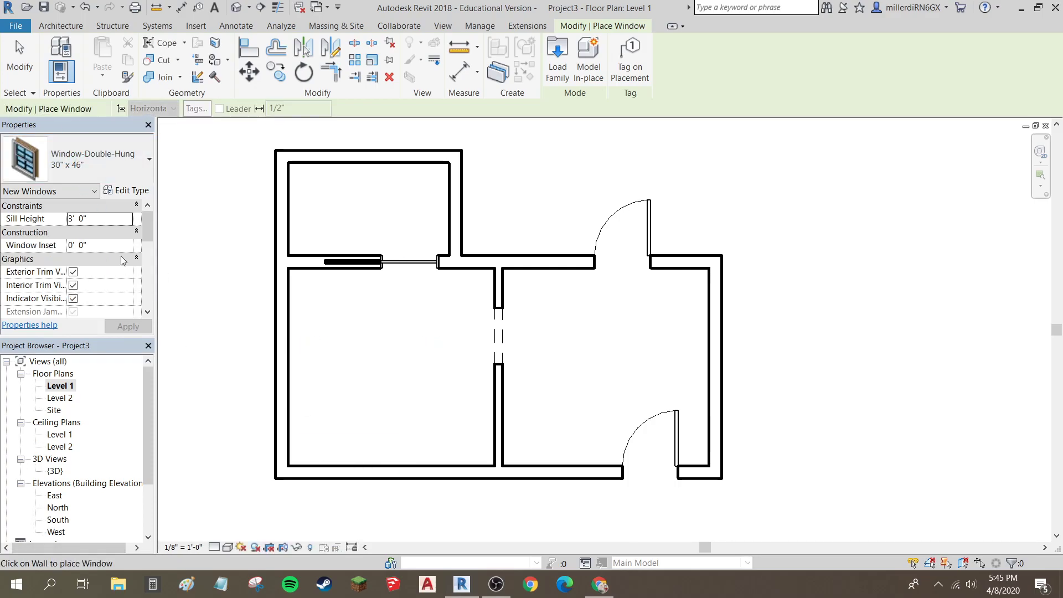
{"action": "left_click", "coordinate": [117, 193]}
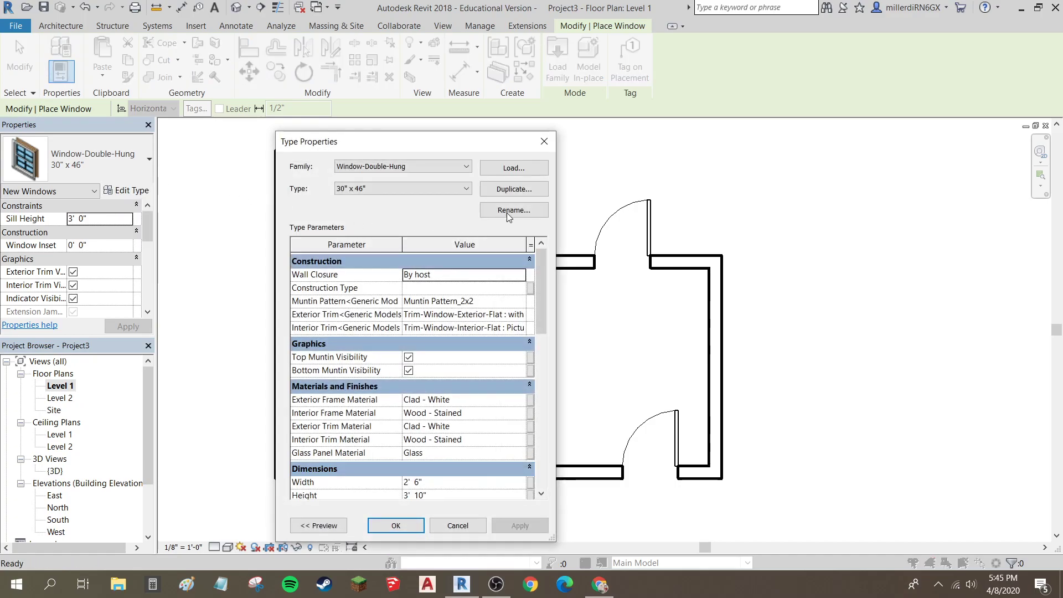
Step: Duplicate the window type as 36" x 60" with Width 3' 0" and Height 5' 0"
{"action": "left_click", "coordinate": [514, 189]}
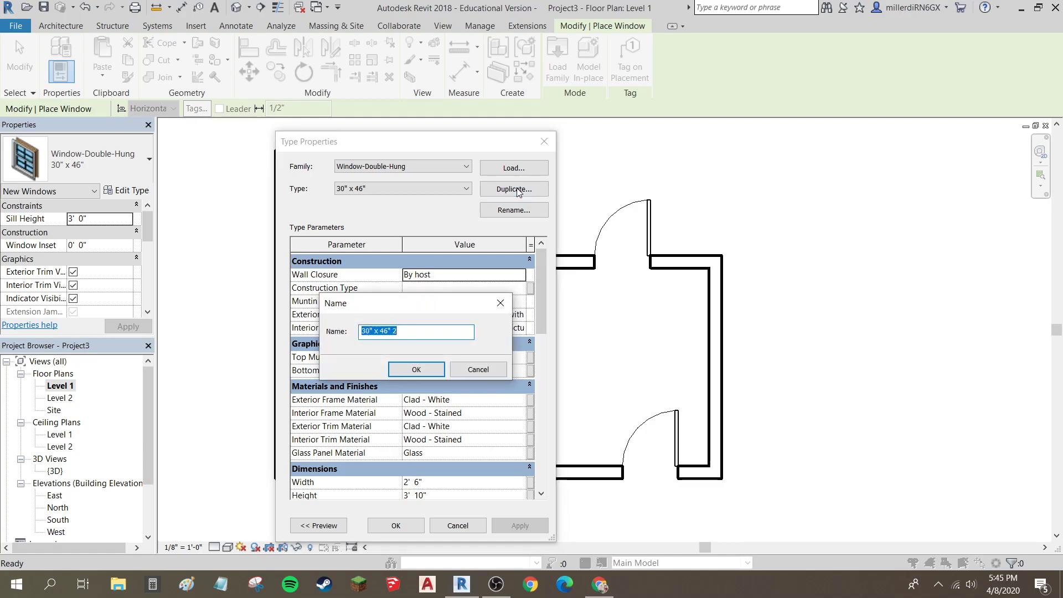
{"action": "type", "text": "36\" x 60"}
{"action": "left_click", "coordinate": [417, 372]}
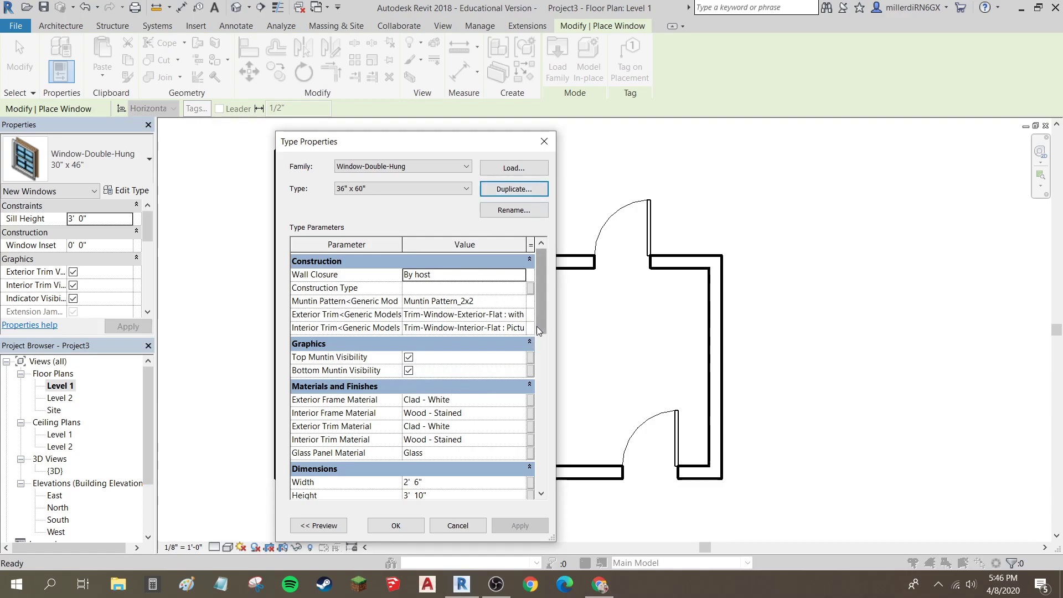
{"action": "left_click_drag", "start_coordinate": [540, 332], "coordinate": [550, 371]}
{"action": "left_click", "coordinate": [409, 362]}
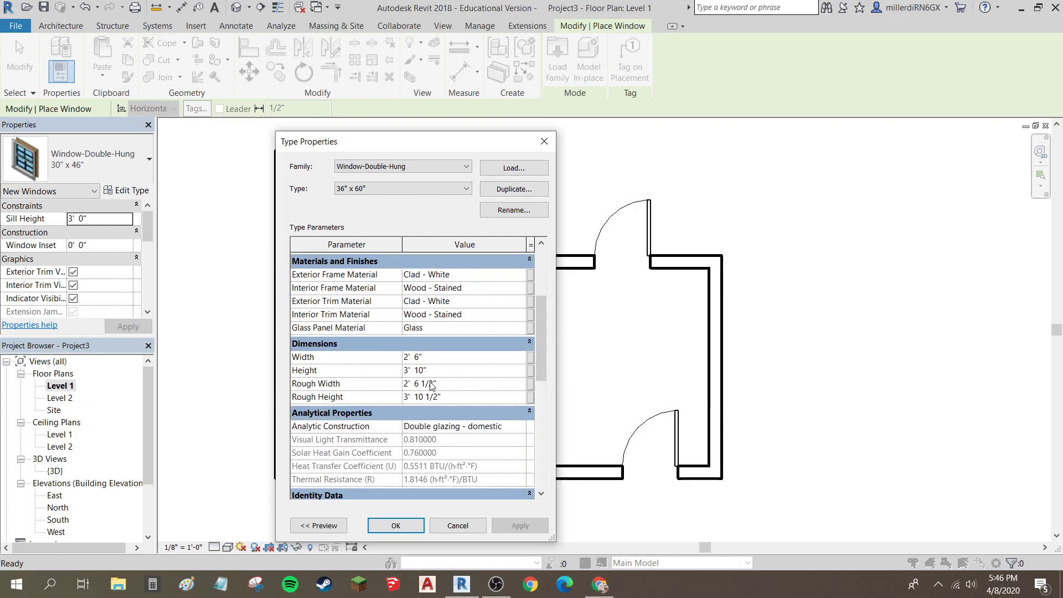
{"action": "key", "text": "Delete"}
{"action": "key", "text": "Delete"}
{"action": "left_click", "coordinate": [446, 370]}
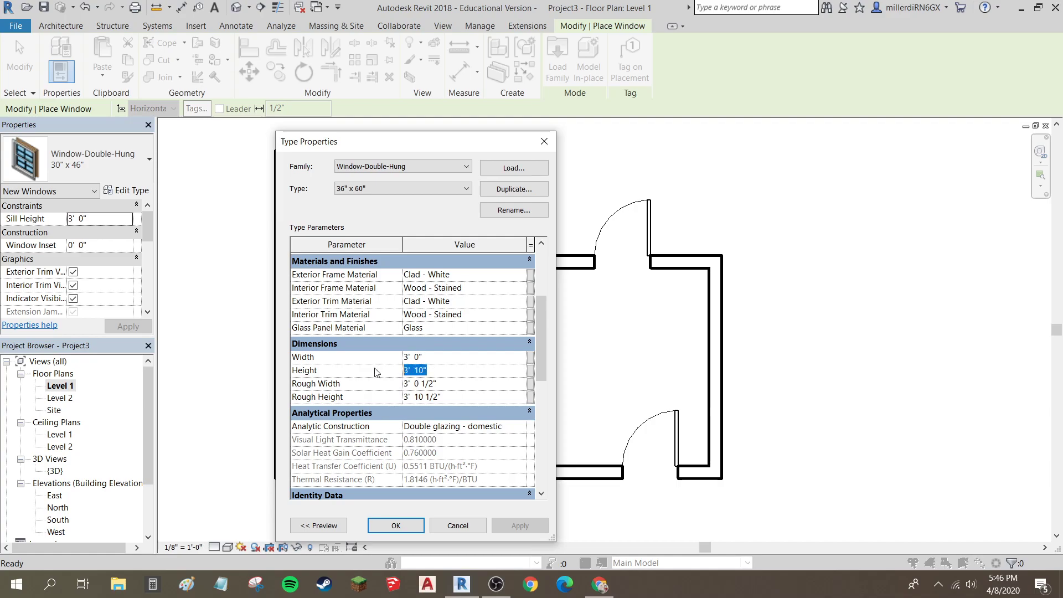
{"action": "type", "text": "5 0"}
{"action": "left_click", "coordinate": [455, 357]}
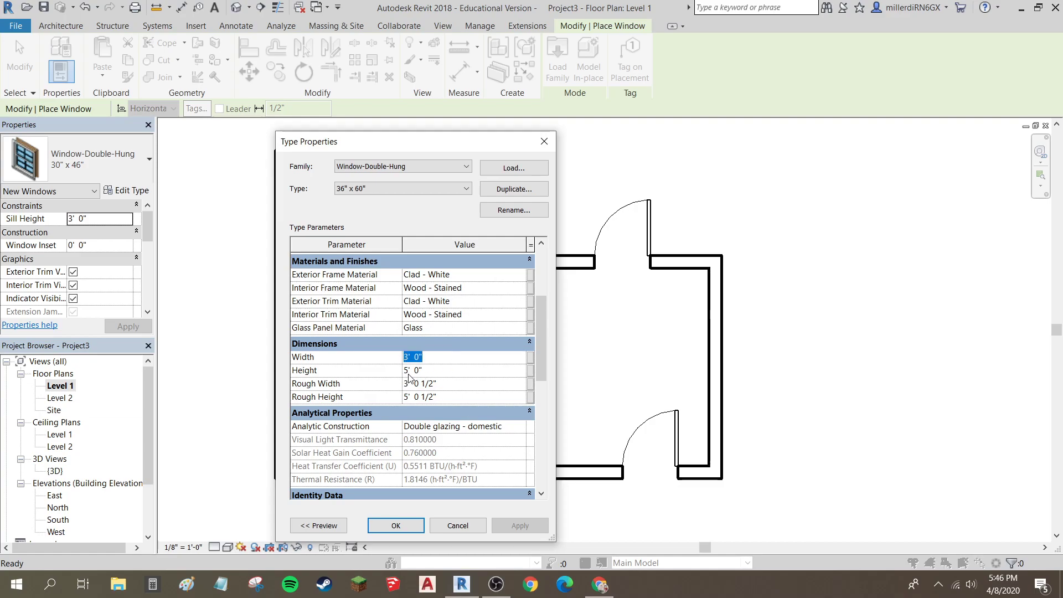
{"action": "left_click", "coordinate": [403, 527]}
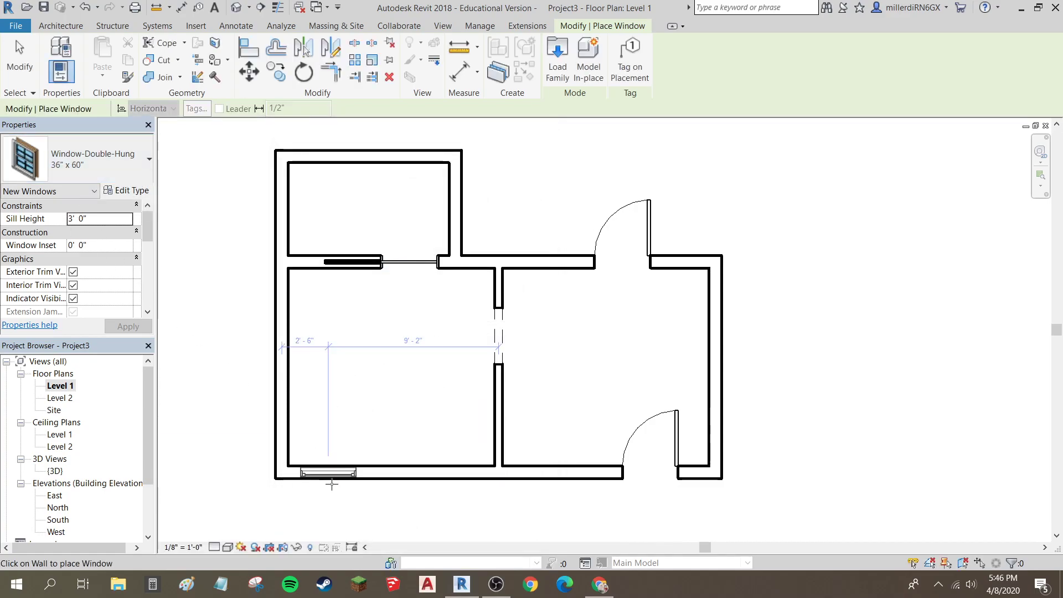
Step: Place four 36" x 60" windows: two in the bottom wall, one each in the left and right walls
{"action": "left_click", "coordinate": [337, 479]}
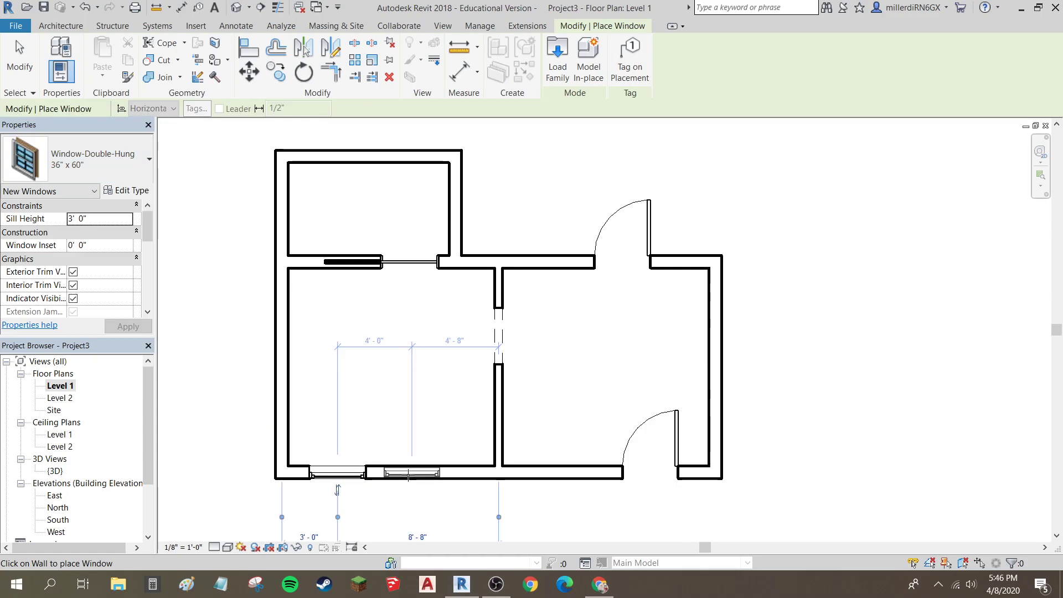
{"action": "left_click", "coordinate": [412, 479]}
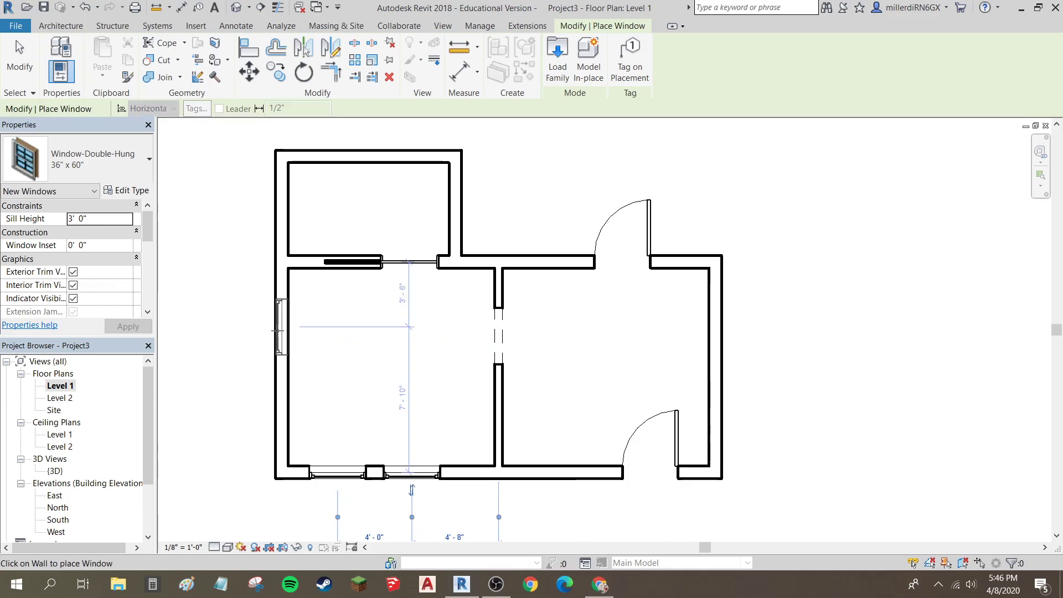
{"action": "left_click", "coordinate": [279, 330]}
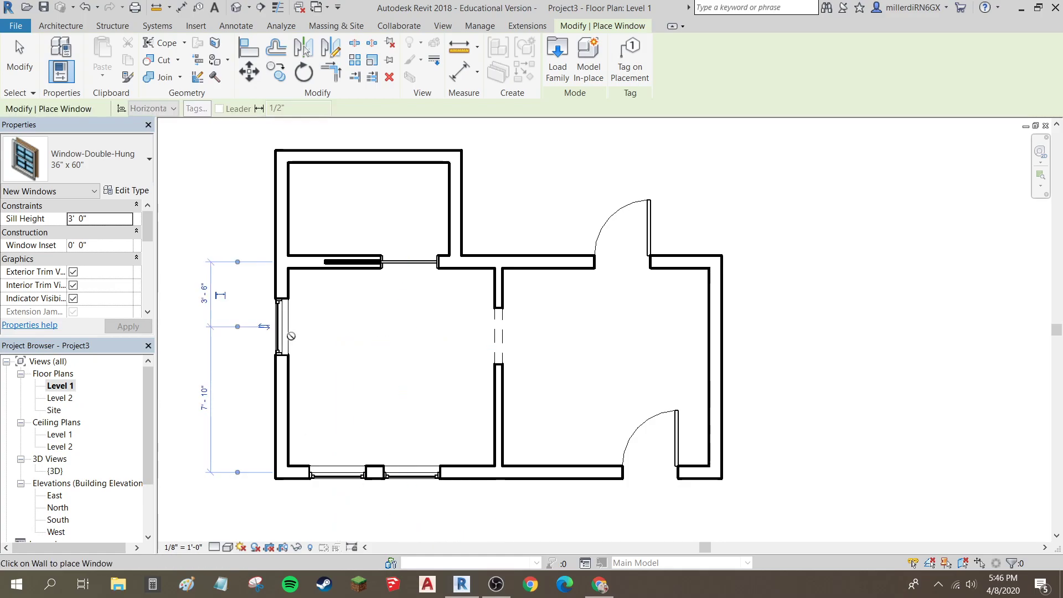
{"action": "left_click", "coordinate": [720, 335]}
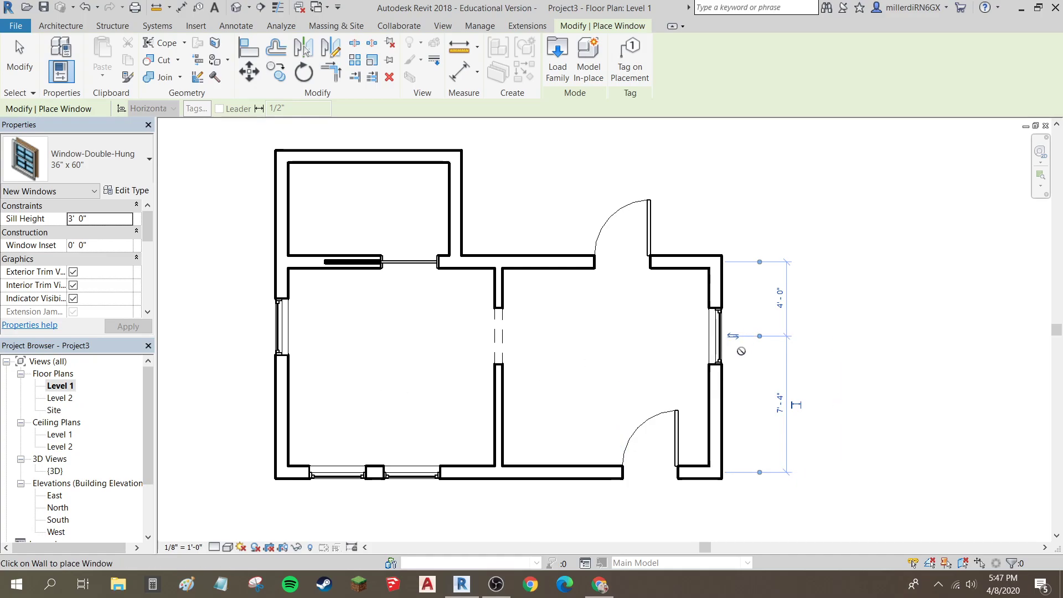
{"action": "left_click", "coordinate": [716, 361]}
{"action": "key", "text": "Escape"}
{"action": "key", "text": "Escape"}
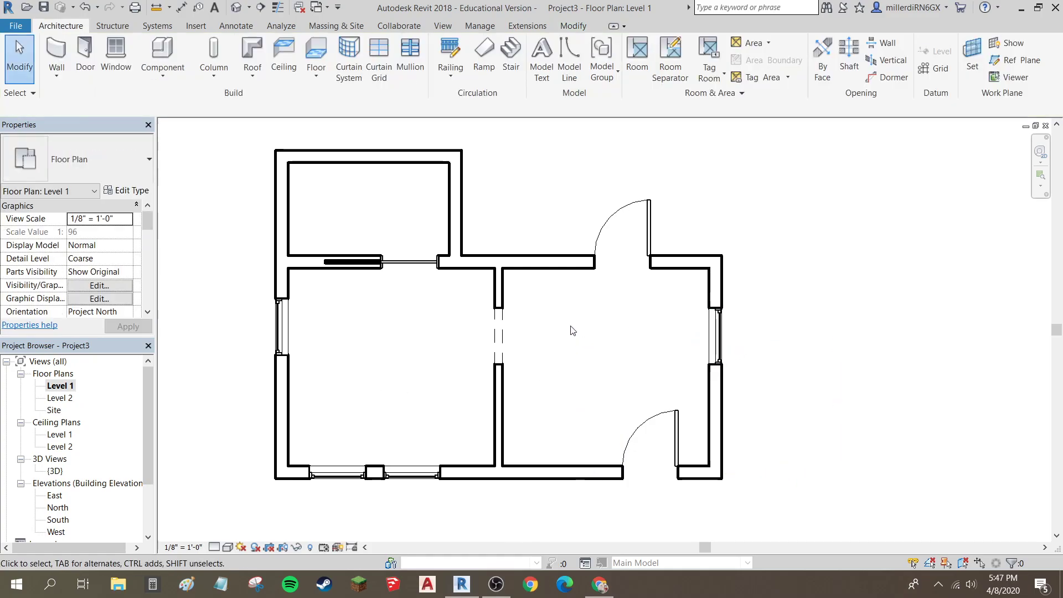
Step: Nudge the right-wall window slightly upward with the arrow keys, then deselect it
{"action": "left_click", "coordinate": [718, 341]}
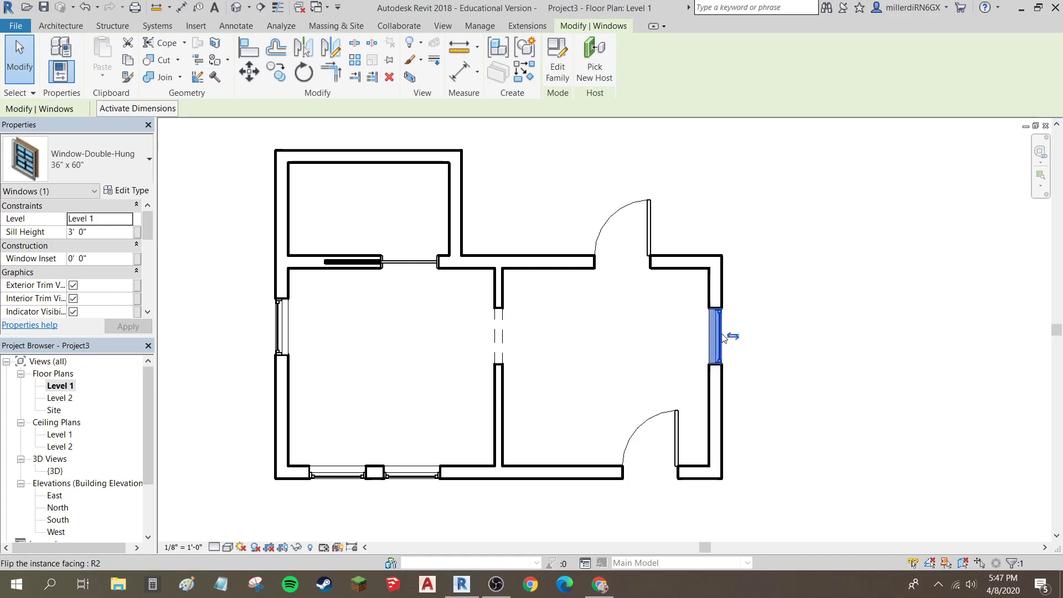
{"action": "key", "text": "Up"}
{"action": "key", "text": "Up"}
{"action": "key", "text": "Up"}
{"action": "key", "text": "Up"}
{"action": "key", "text": "Up"}
{"action": "key", "text": "Up"}
{"action": "key", "text": "Down"}
{"action": "key", "text": "Down"}
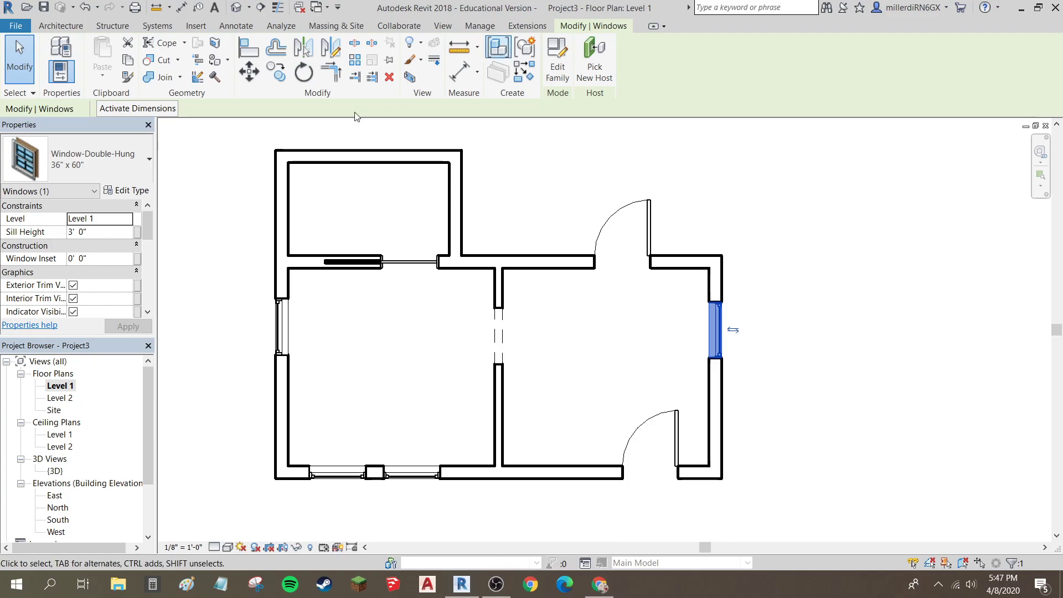
{"action": "key", "text": "Escape"}
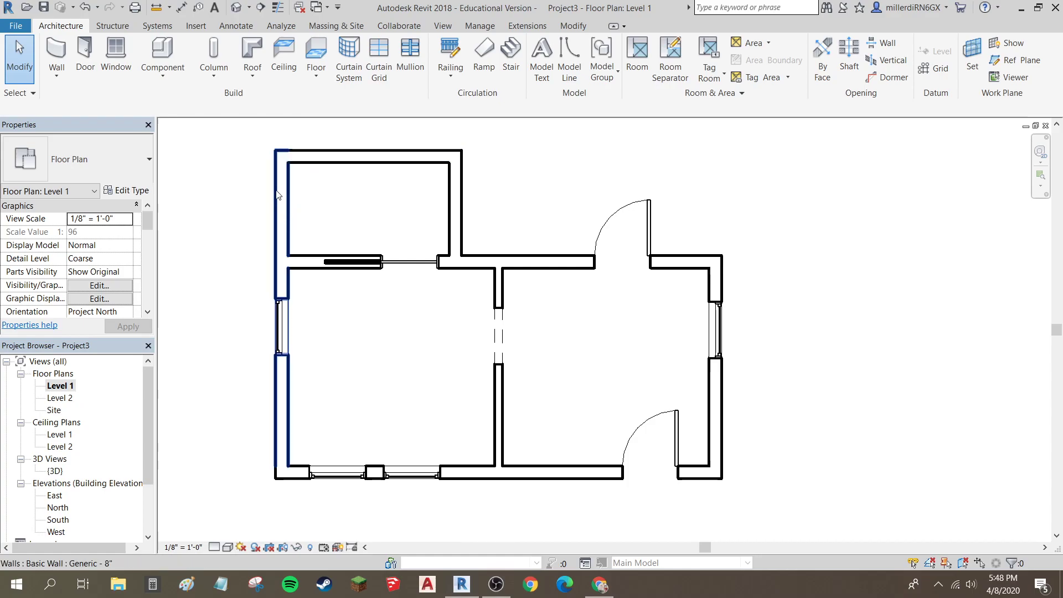
Step: Duplicate the 36" x 60" window type as 36" x 18" with a 1' 6" Height
{"action": "left_click", "coordinate": [117, 69]}
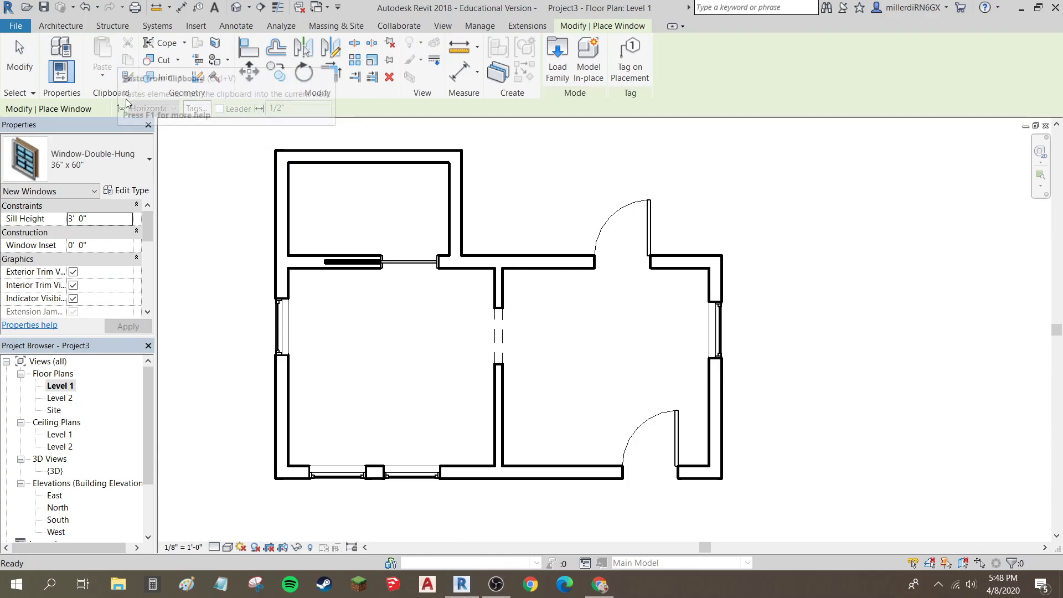
{"action": "left_click", "coordinate": [126, 191]}
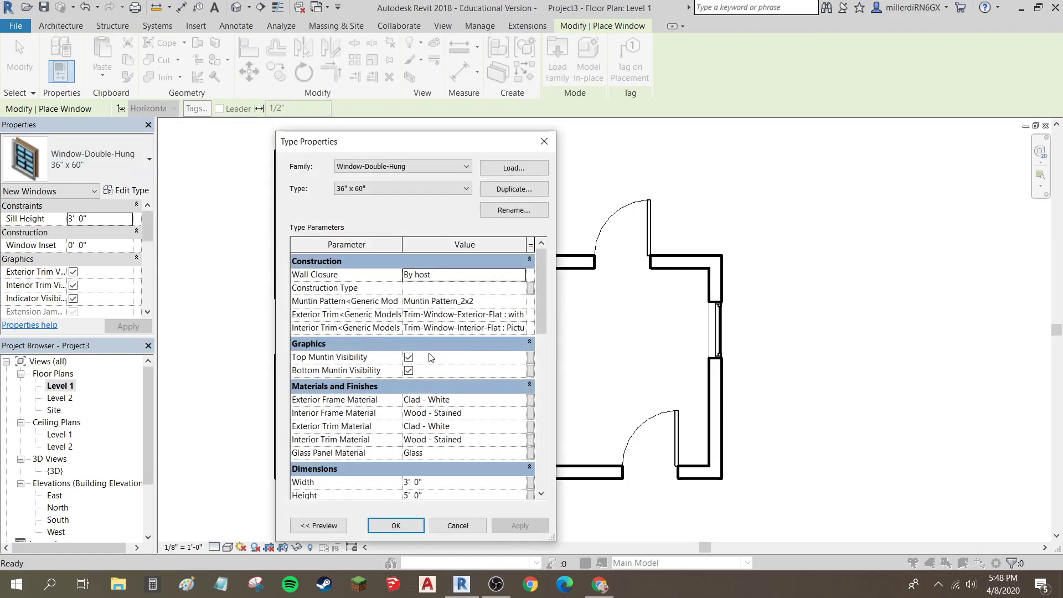
{"action": "left_click", "coordinate": [518, 190]}
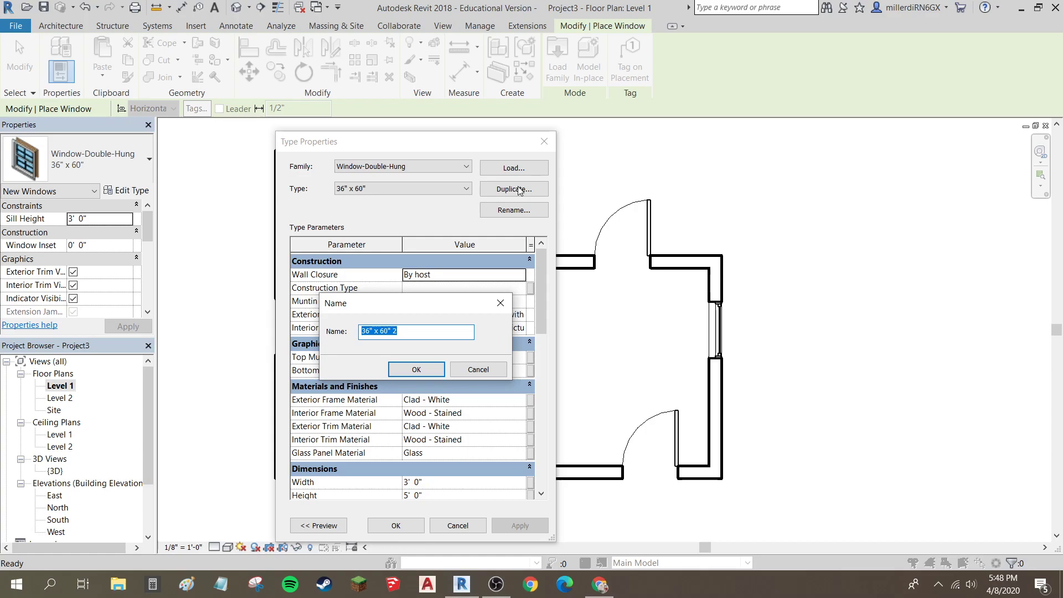
{"action": "key", "text": "End"}
{"action": "key", "text": "BackSpace"}
{"action": "key", "text": "BackSpace"}
{"action": "key", "text": "BackSpace"}
{"action": "key", "text": "BackSpace"}
{"action": "key", "text": "BackSpace"}
{"action": "type", "text": "1"}
{"action": "left_click", "coordinate": [417, 369]}
{"action": "scroll", "coordinate": [442, 493], "scroll_direction": "down", "scroll_amount": 1}
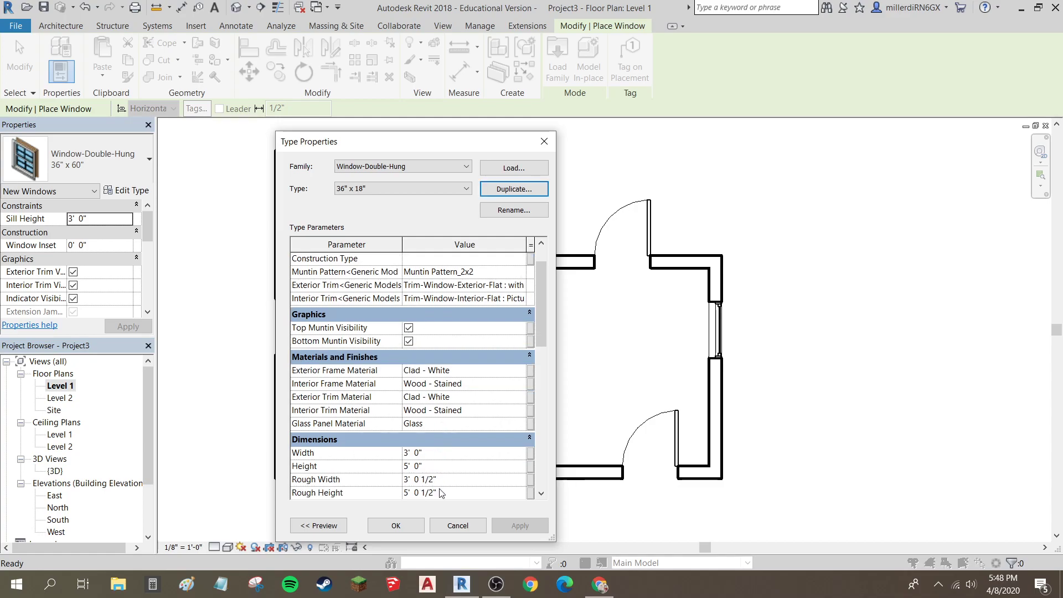
{"action": "left_click", "coordinate": [428, 466]}
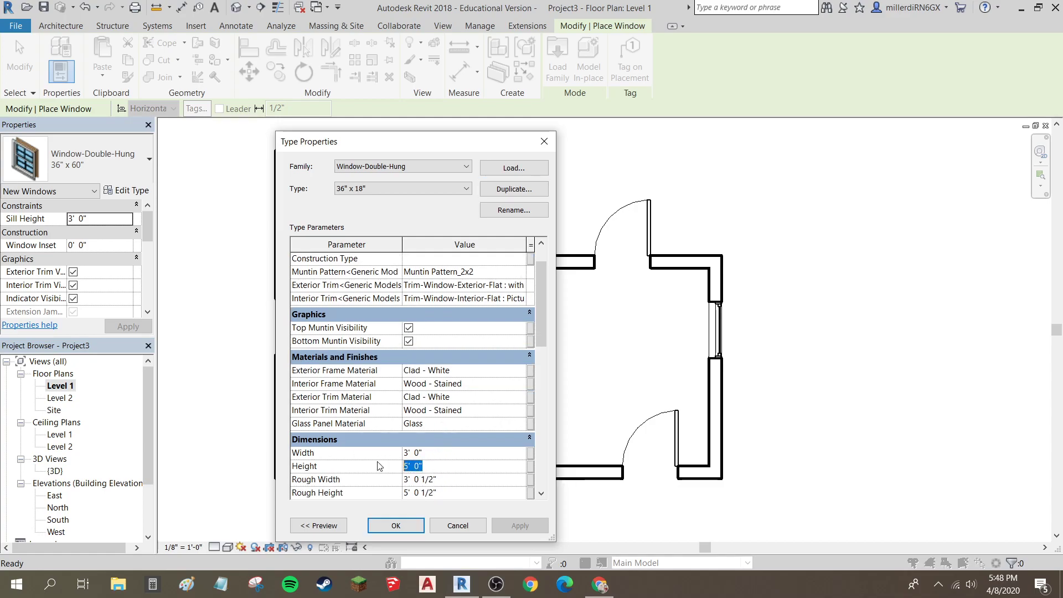
{"action": "type", "text": "1 6"}
{"action": "left_click", "coordinate": [398, 532]}
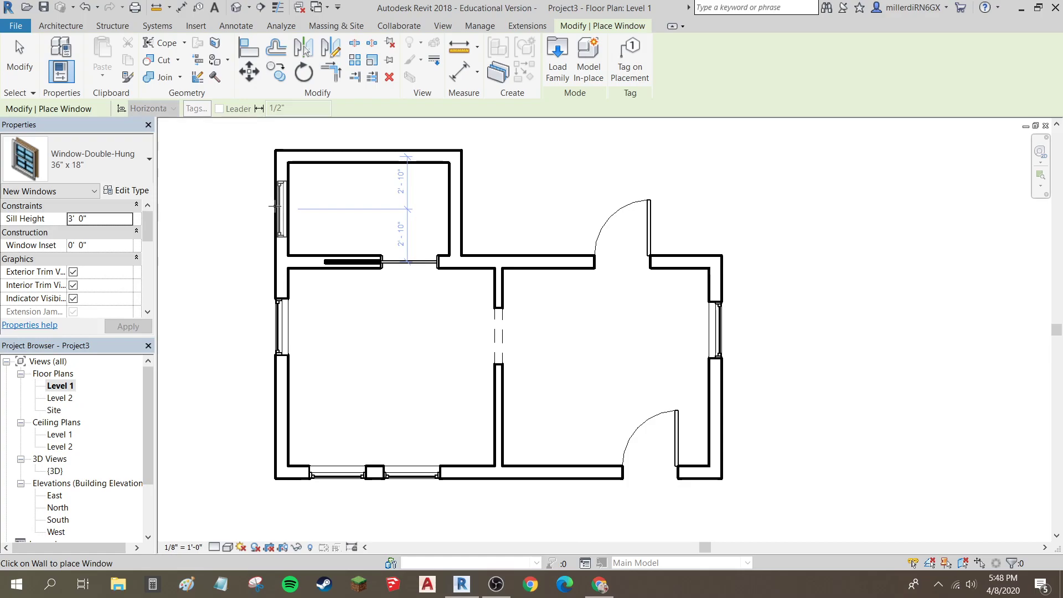
Step: Place 36" x 18" windows in the small upper room's left and top walls
{"action": "left_click", "coordinate": [275, 208]}
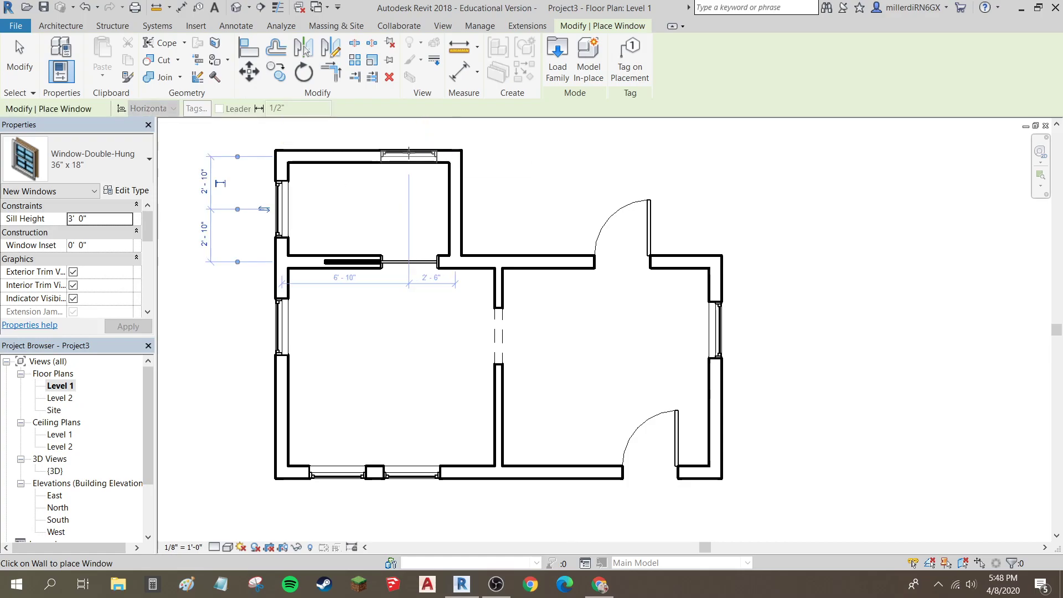
{"action": "left_click", "coordinate": [409, 152]}
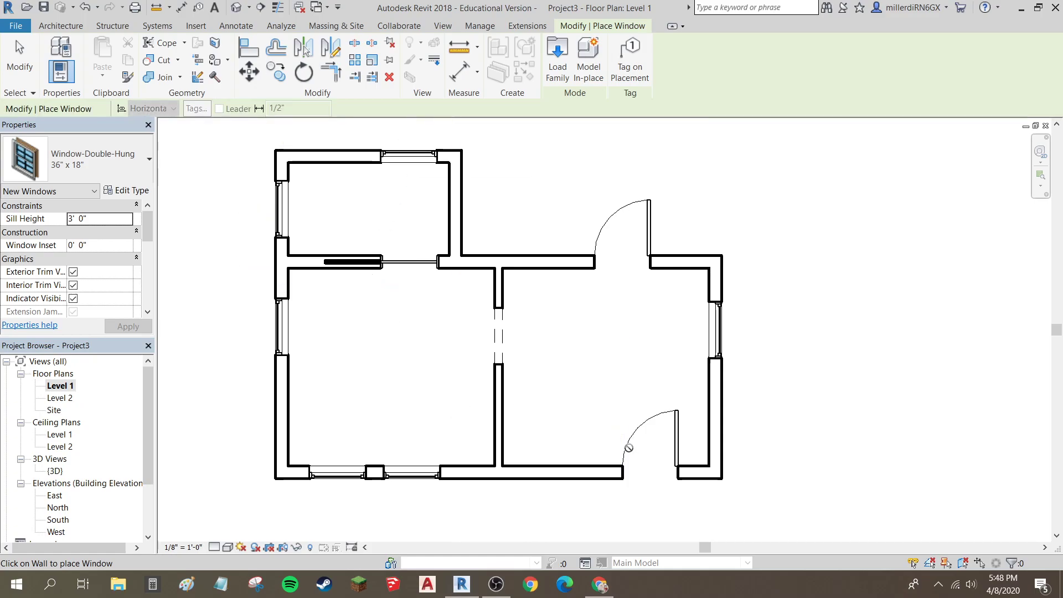
Step: In the default 3D view, delete the small 36" x 18" window on the front wall
{"action": "left_click", "coordinate": [237, 7]}
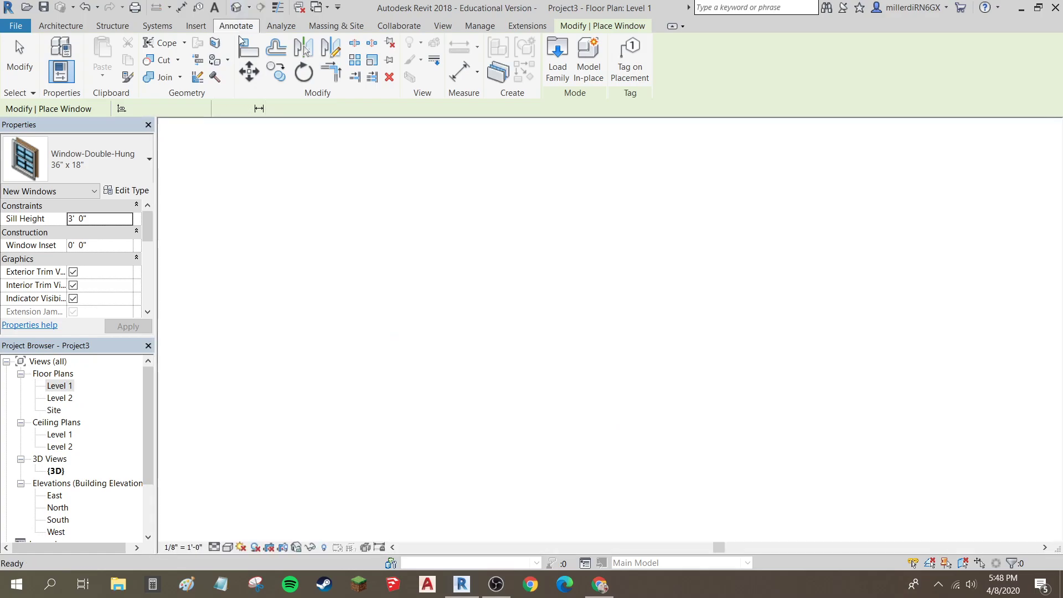
{"action": "middle_click_drag", "start_coordinate": [588, 426], "coordinate": [133, 296], "text": "shift"}
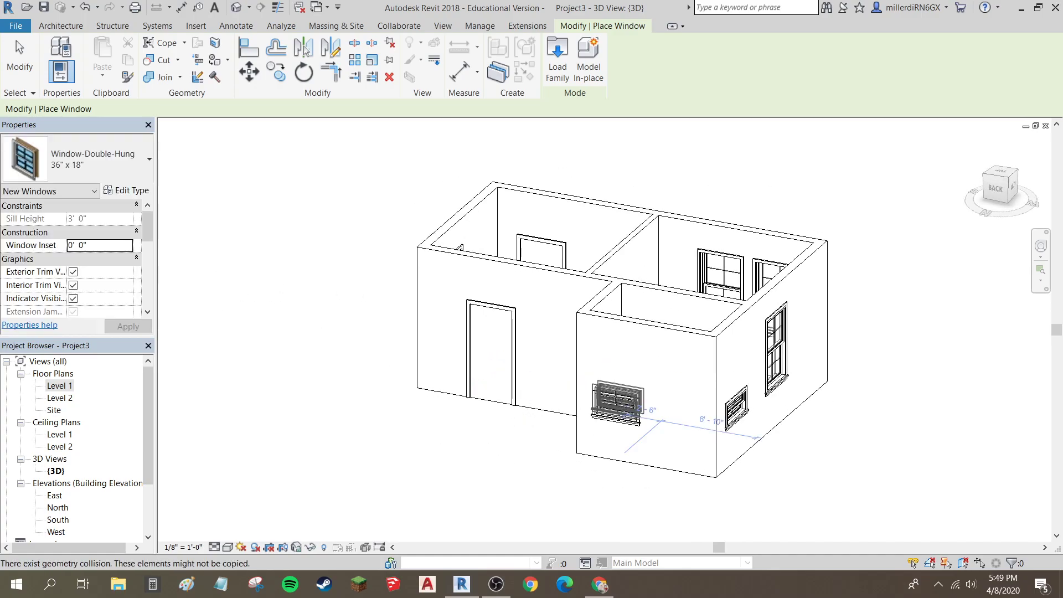
{"action": "key", "text": "Escape"}
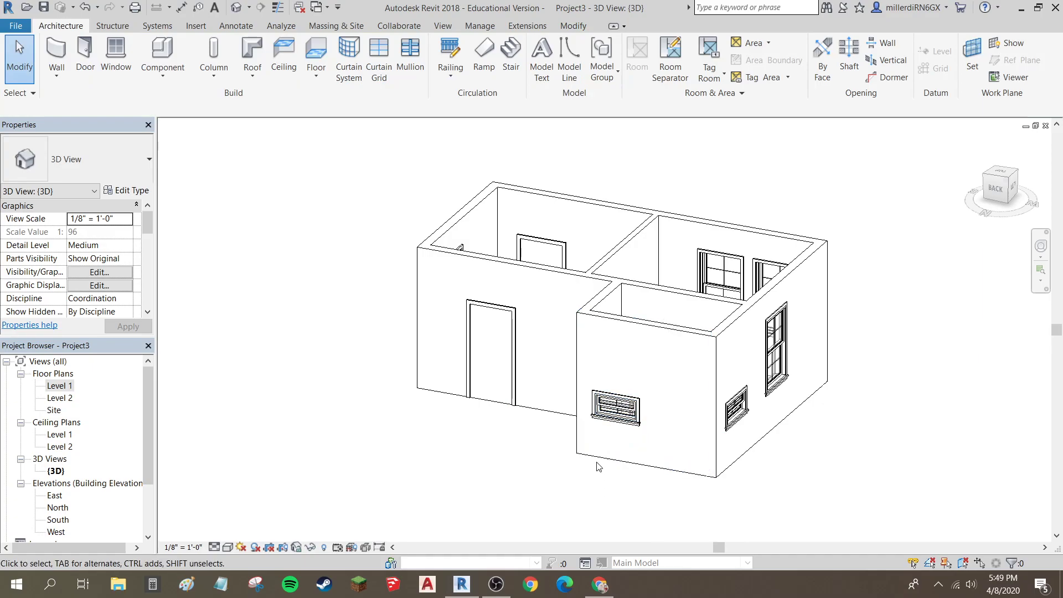
{"action": "left_click", "coordinate": [612, 417]}
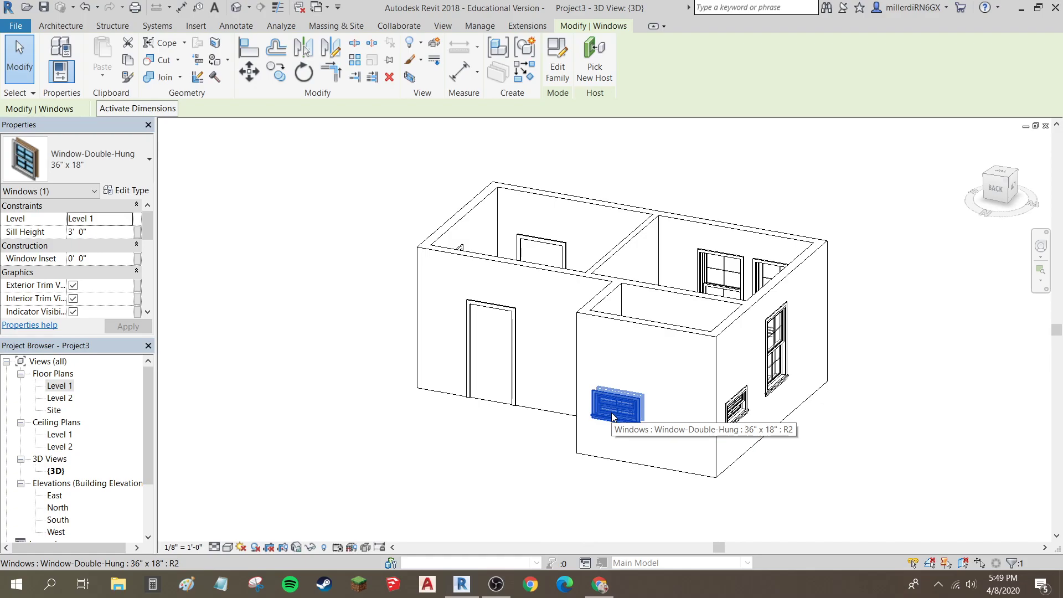
{"action": "key", "text": "Delete"}
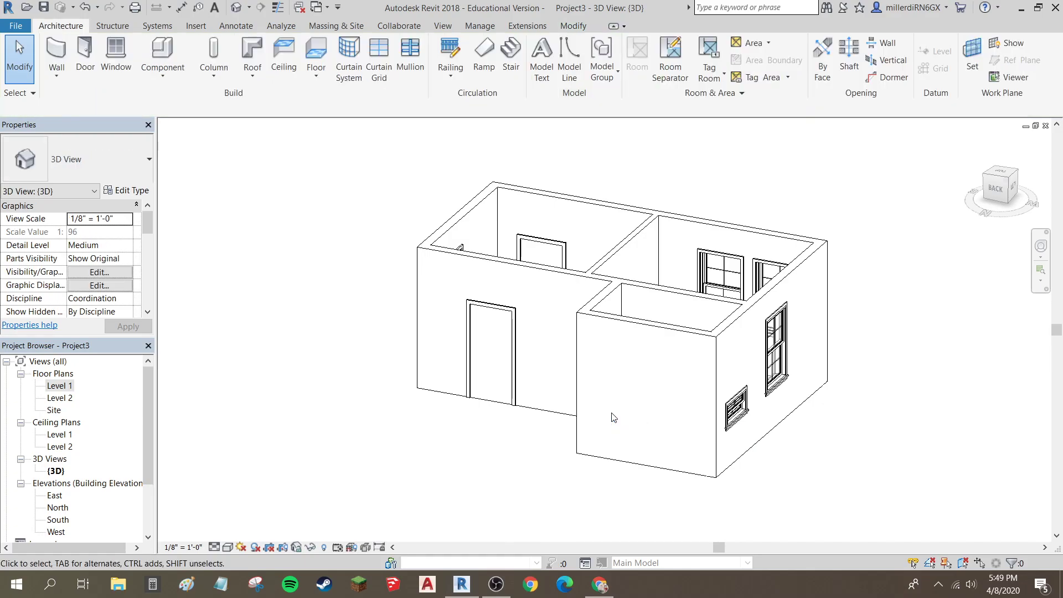
Step: Select the side-wall small window, then go back to the Level 1 floor plan
{"action": "left_click", "coordinate": [742, 410]}
{"action": "right_click", "coordinate": [742, 410]}
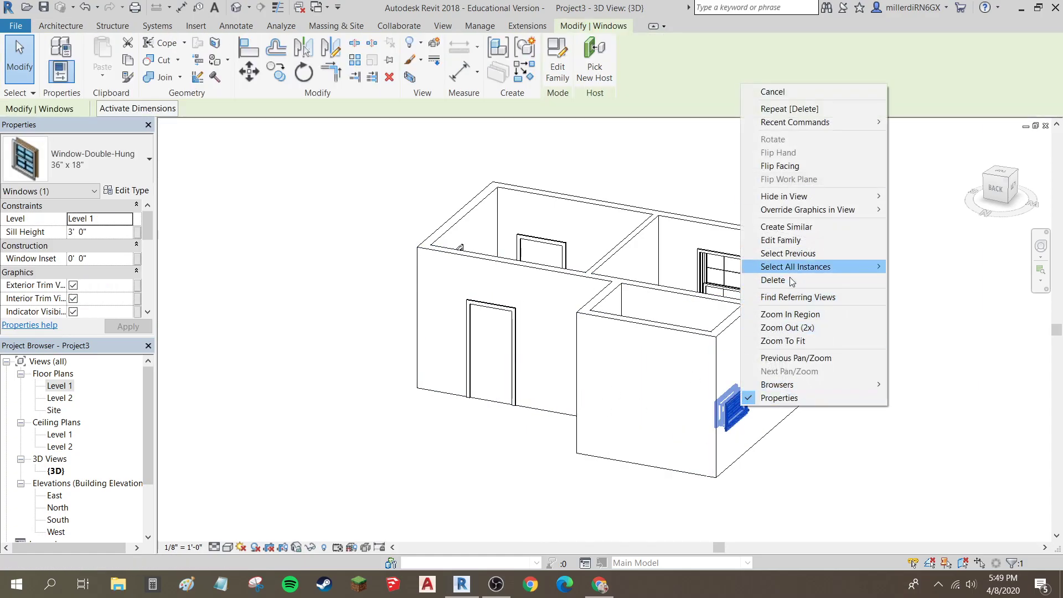
{"action": "left_click", "coordinate": [672, 312]}
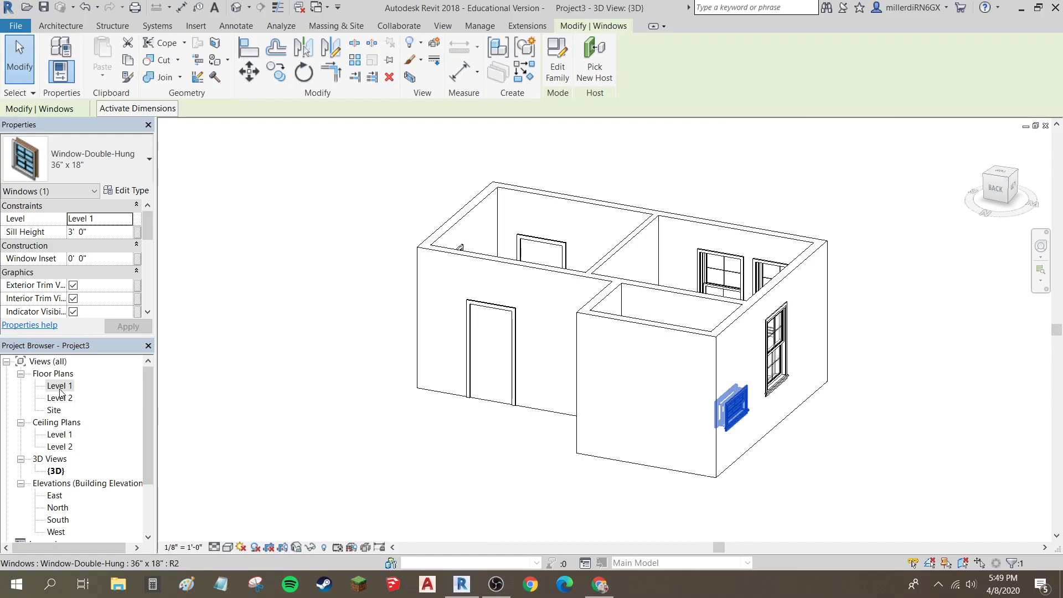
{"action": "double_click", "coordinate": [59, 386]}
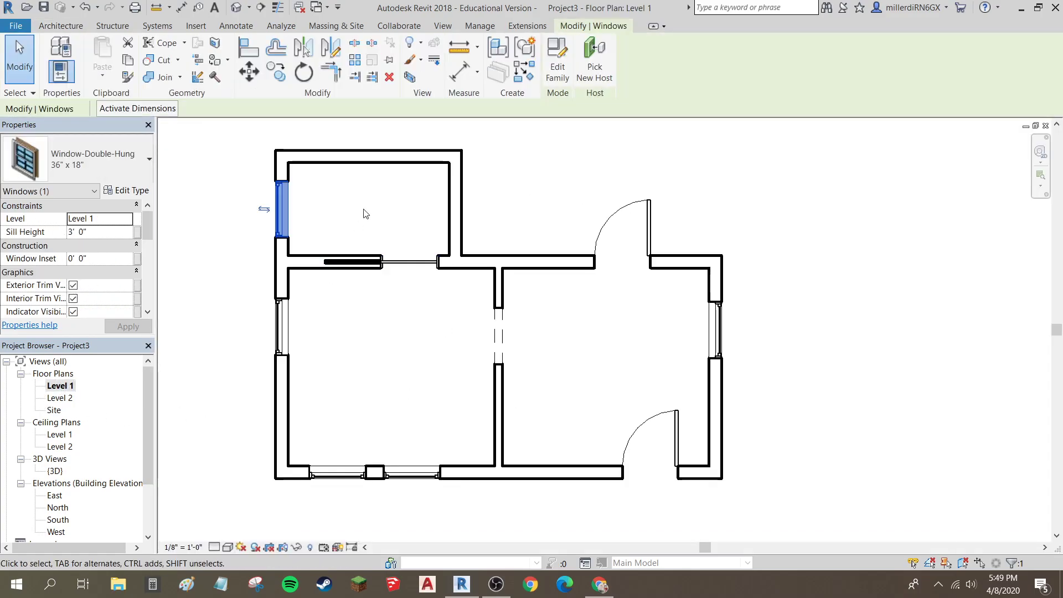
Step: Place one 36" x 18" window in the small room's top wall and end window placement
{"action": "key", "text": "Escape"}
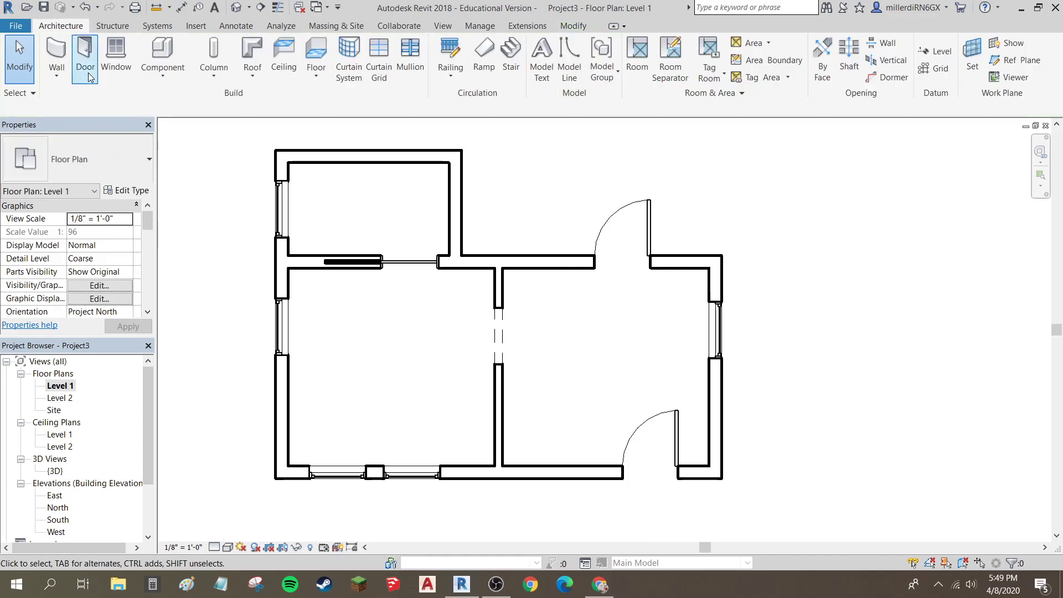
{"action": "left_click", "coordinate": [115, 58]}
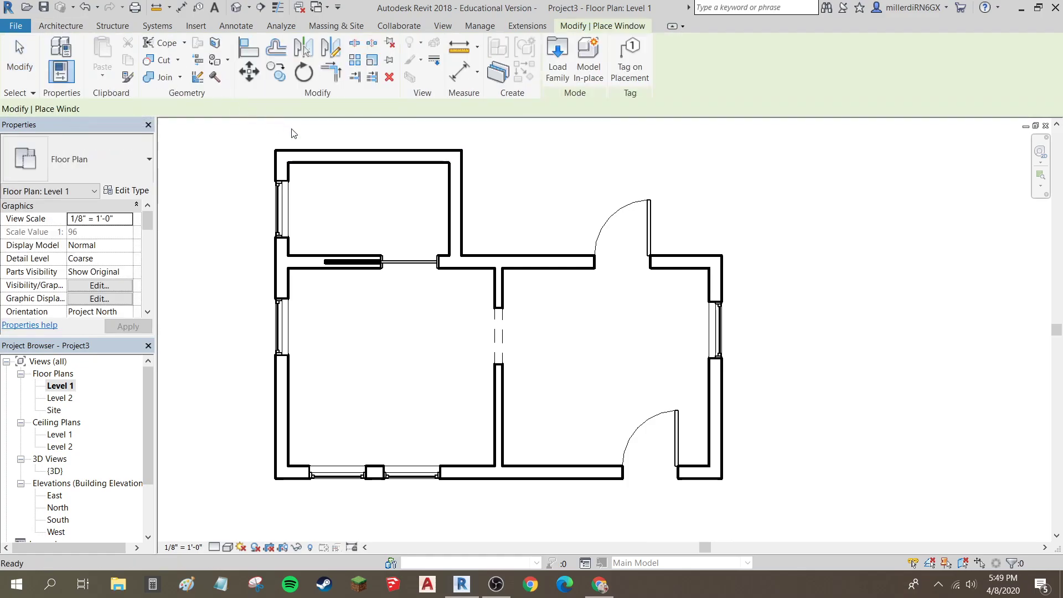
{"action": "left_click", "coordinate": [409, 152]}
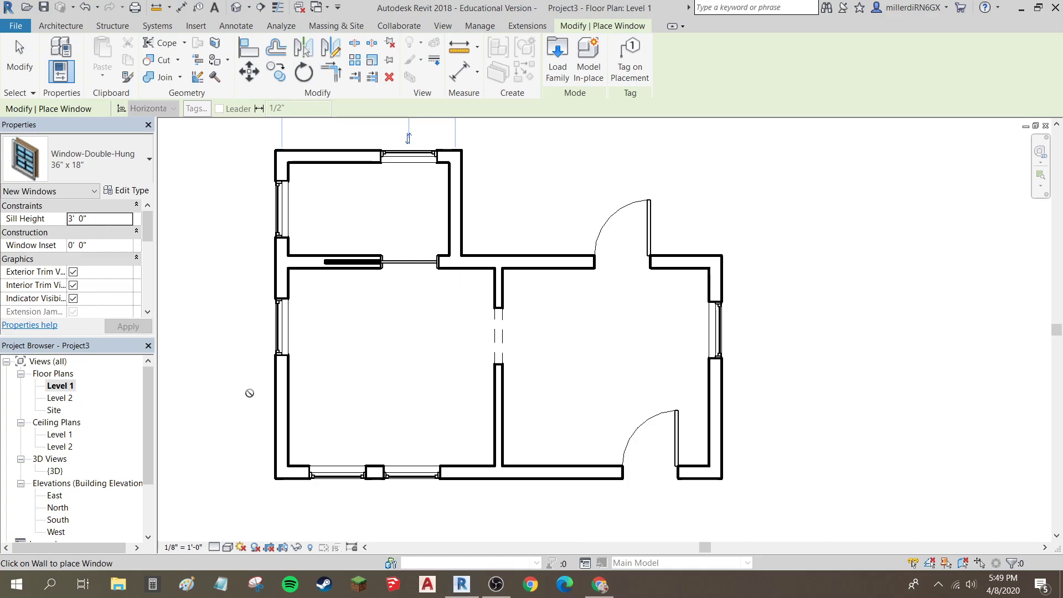
{"action": "key", "text": "Escape"}
{"action": "key", "text": "Escape"}
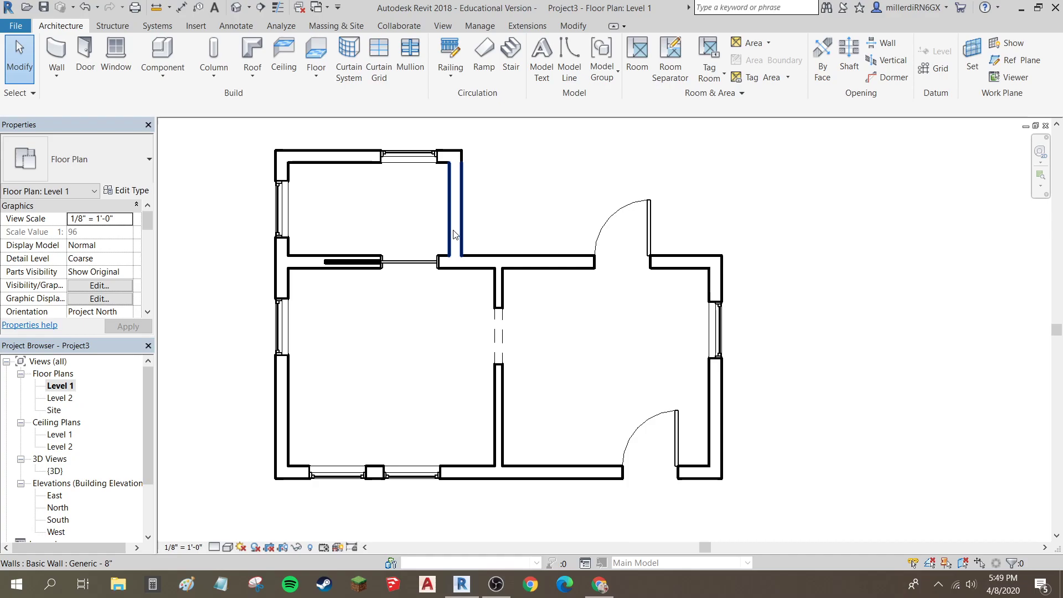
Step: Duplicate the small room's Generic - 8" wall type as 'Exterior Wall' and edit its Structure layers
{"action": "left_click", "coordinate": [454, 234]}
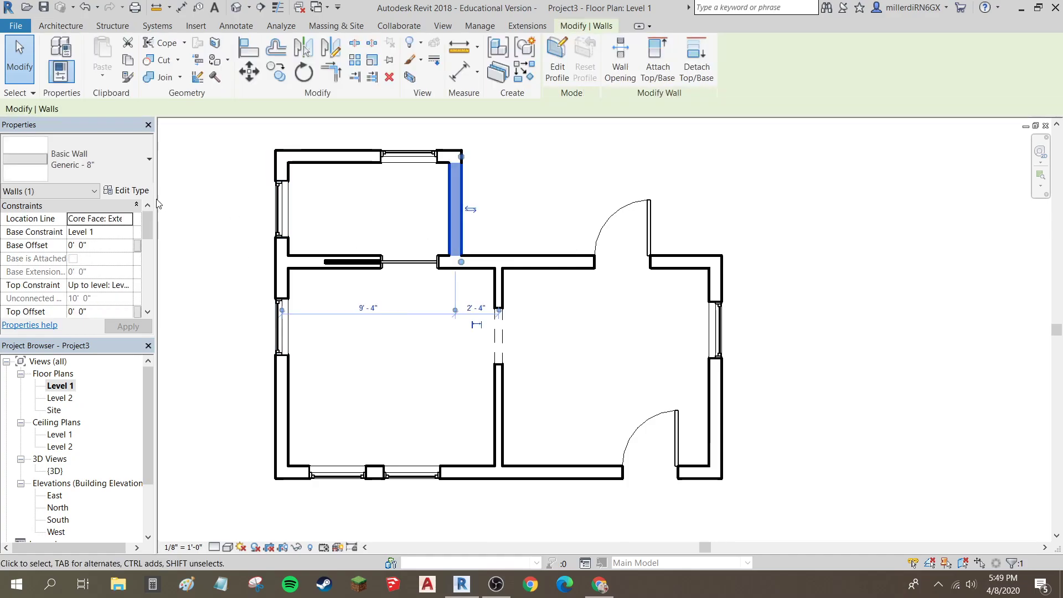
{"action": "left_click", "coordinate": [122, 195]}
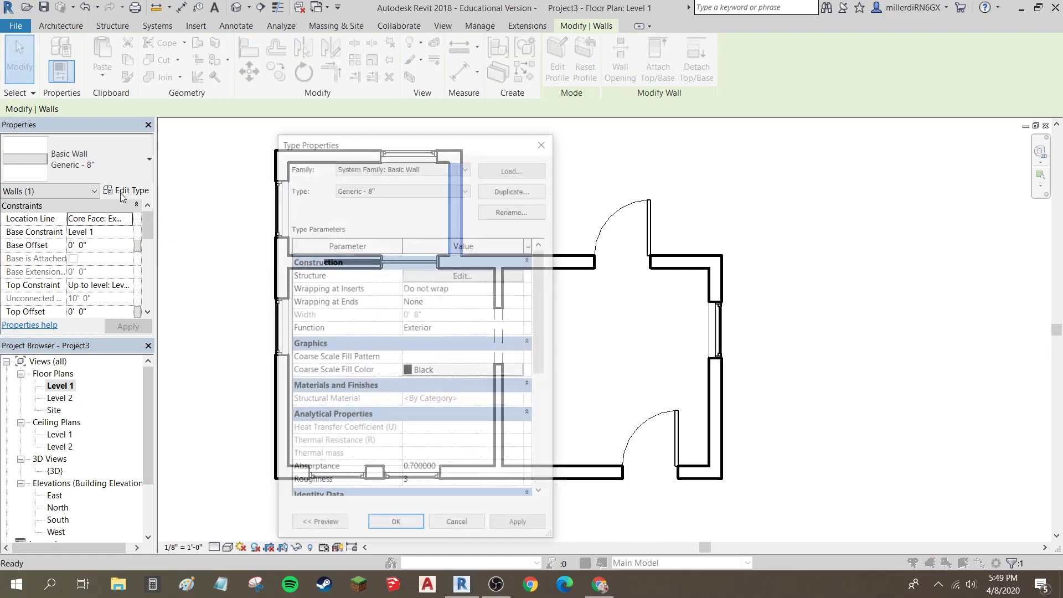
{"action": "left_click", "coordinate": [509, 190]}
{"action": "type", "text": "Exterior Wall"}
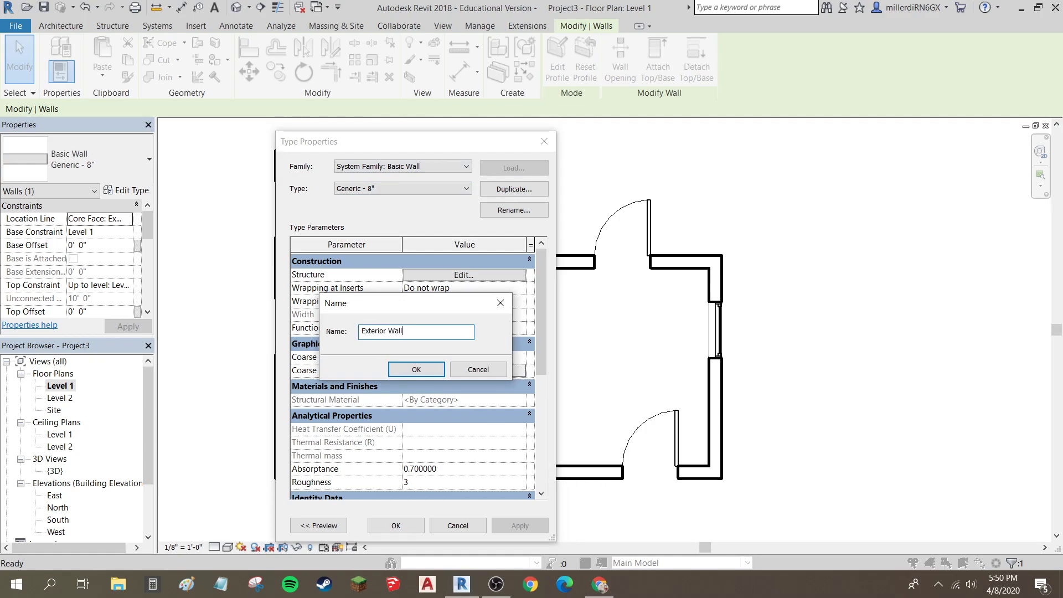
{"action": "left_click", "coordinate": [426, 370]}
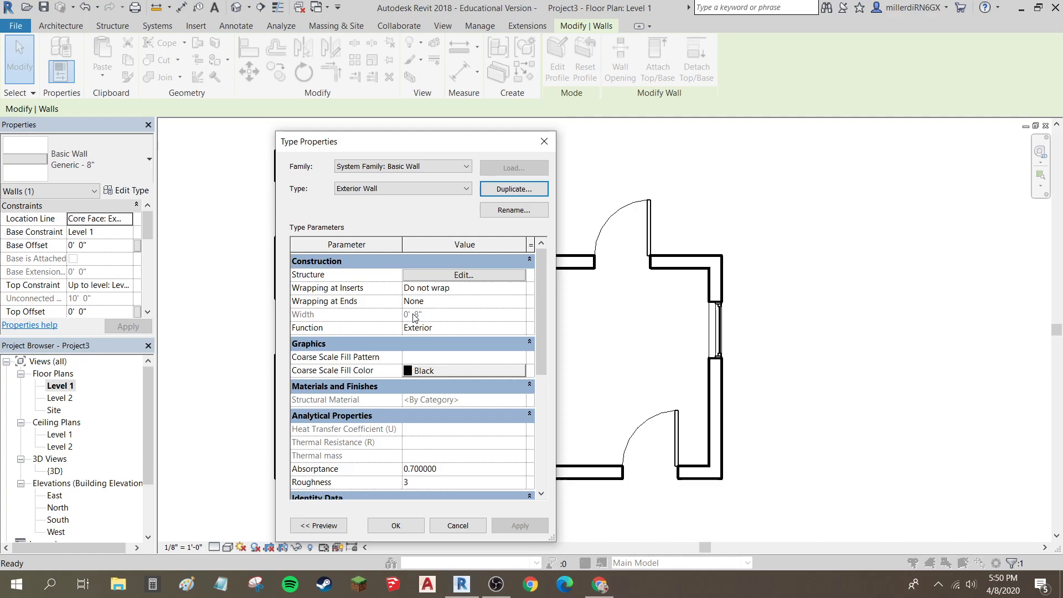
{"action": "left_click", "coordinate": [429, 277]}
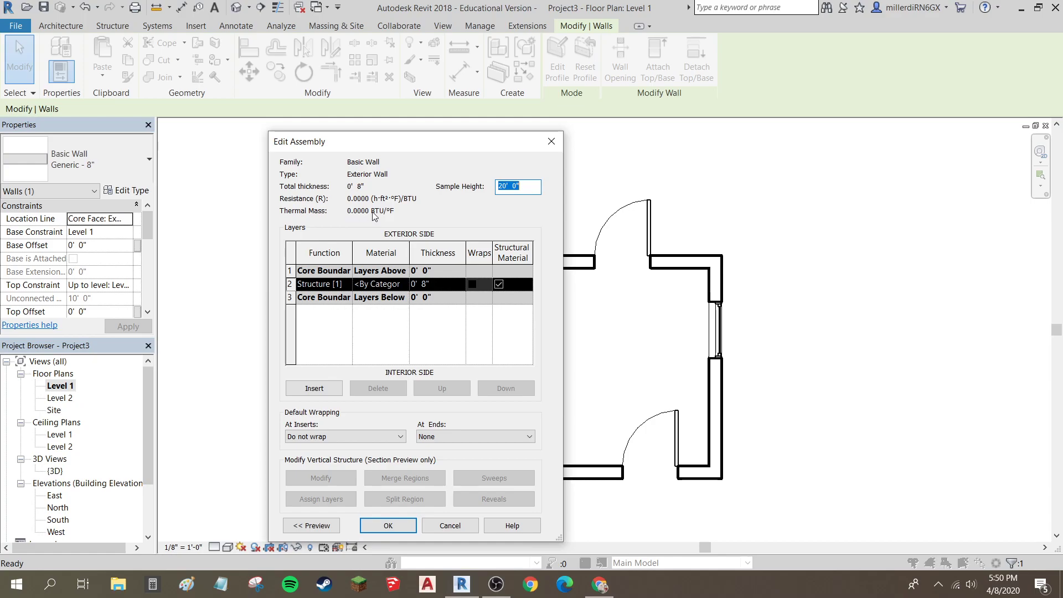
Step: Insert three new layers into the Exterior Wall assembly and move one toward the exterior side
{"action": "left_click", "coordinate": [314, 388]}
{"action": "left_click", "coordinate": [314, 388]}
{"action": "left_click", "coordinate": [314, 388]}
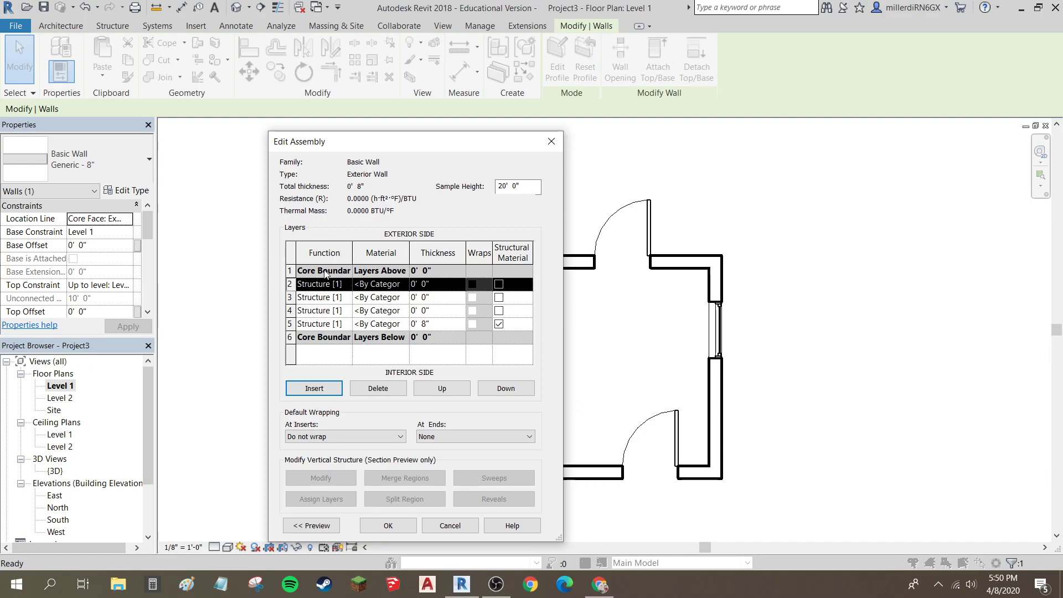
{"action": "left_click", "coordinate": [441, 388]}
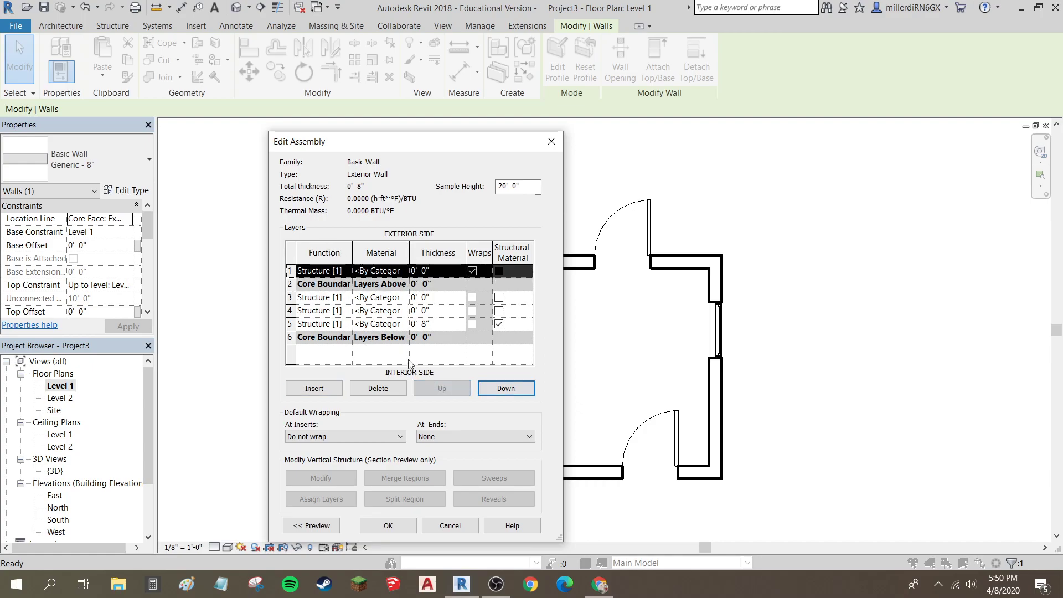
Step: Place layer 3 outside the exterior core boundary and the 8" structure layer below the interior core boundary
{"action": "left_click", "coordinate": [336, 298]}
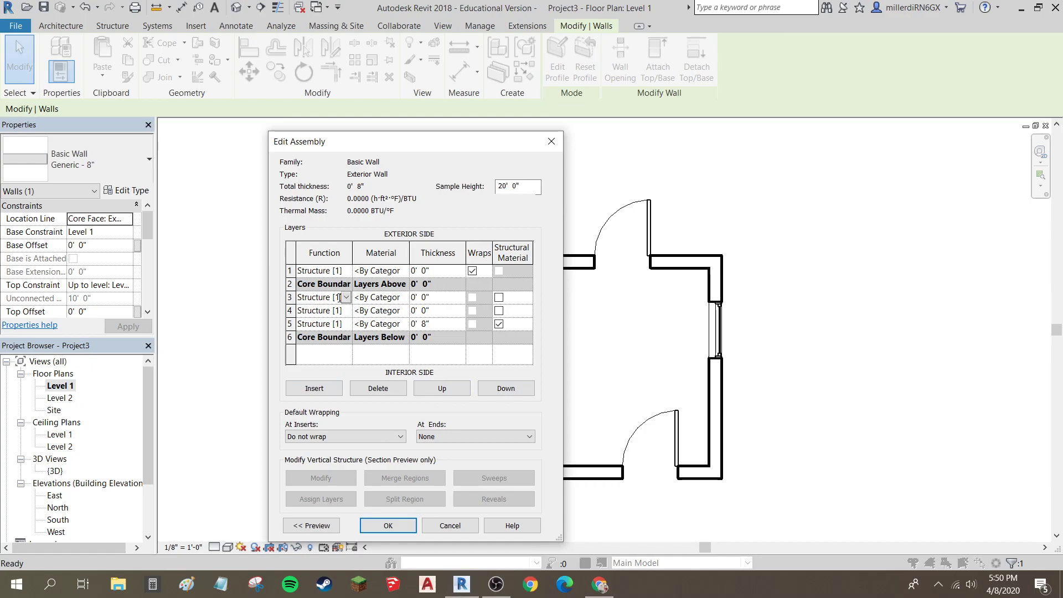
{"action": "left_click", "coordinate": [346, 297]}
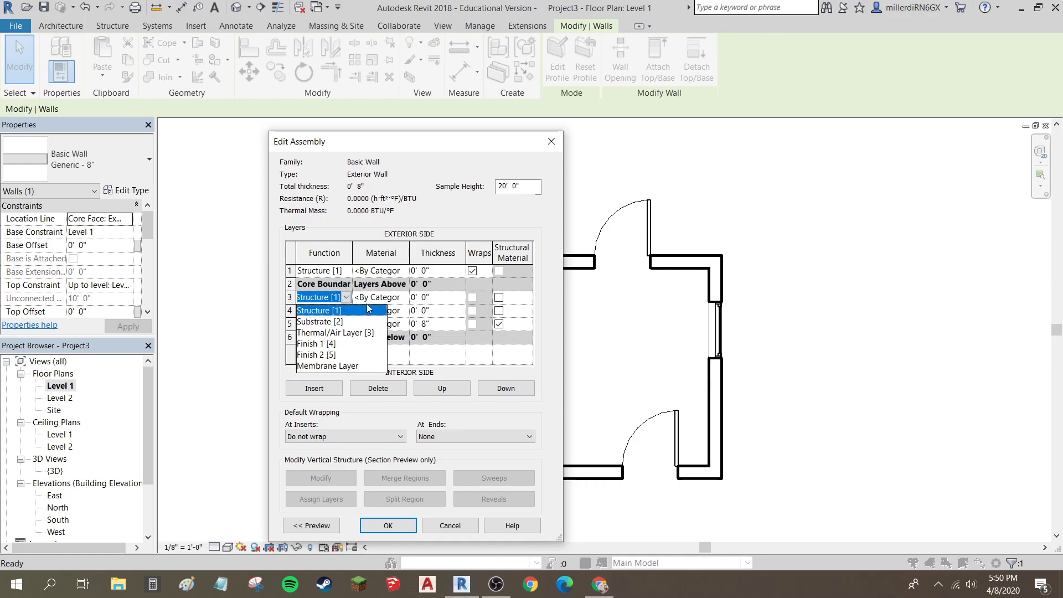
{"action": "left_click", "coordinate": [445, 399]}
{"action": "left_click", "coordinate": [446, 388]}
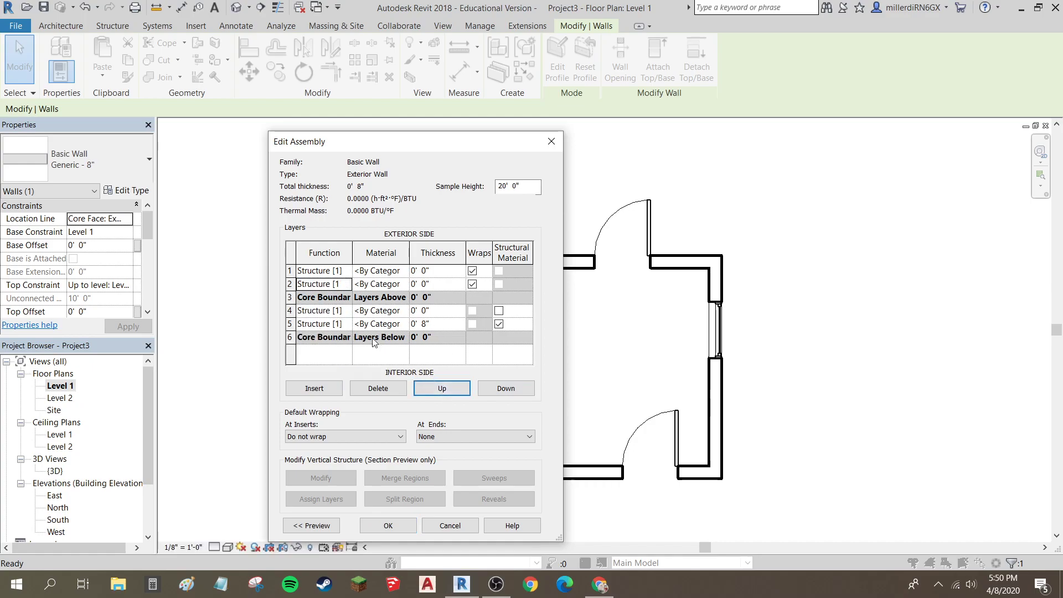
{"action": "left_click", "coordinate": [328, 326]}
{"action": "left_click", "coordinate": [506, 388]}
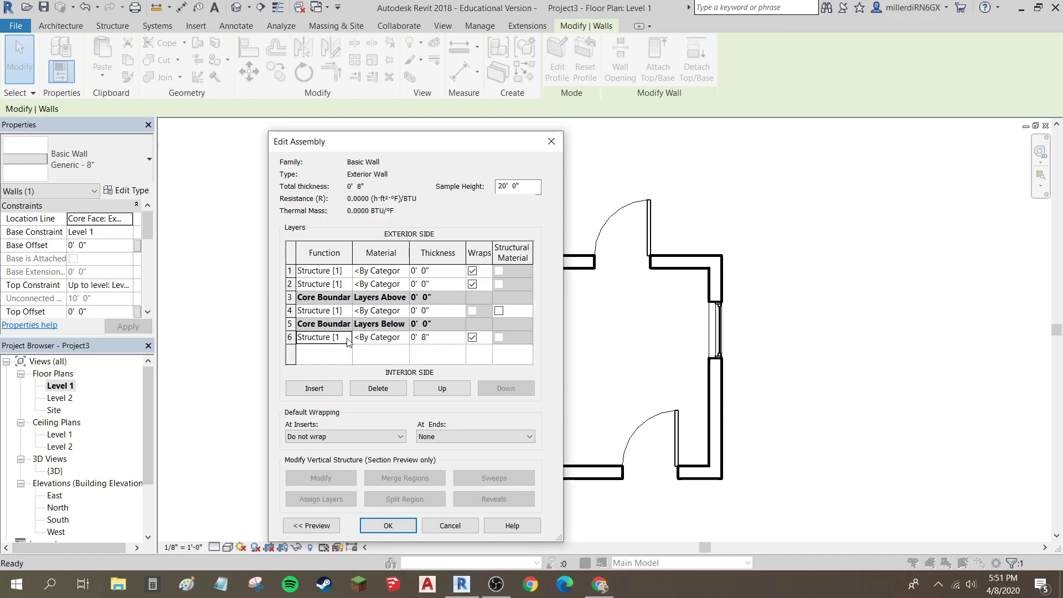
Step: Make the first layer a 3/4" Finish 1 layer
{"action": "left_click", "coordinate": [427, 273]}
{"action": "double_click", "coordinate": [425, 271]}
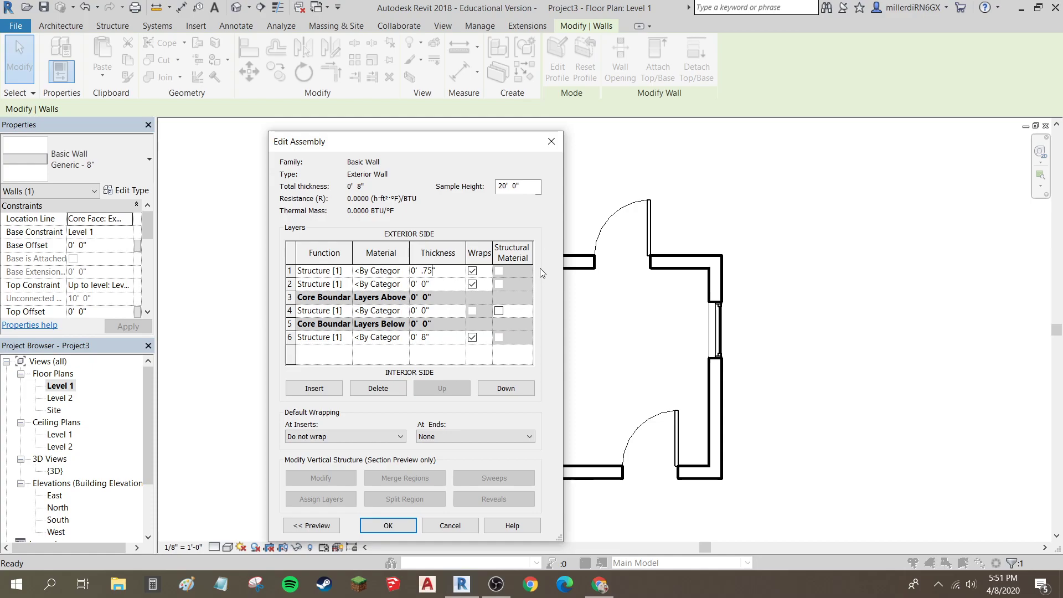
{"action": "key", "text": "Tab"}
{"action": "left_click", "coordinate": [344, 272]}
{"action": "left_click", "coordinate": [346, 272]}
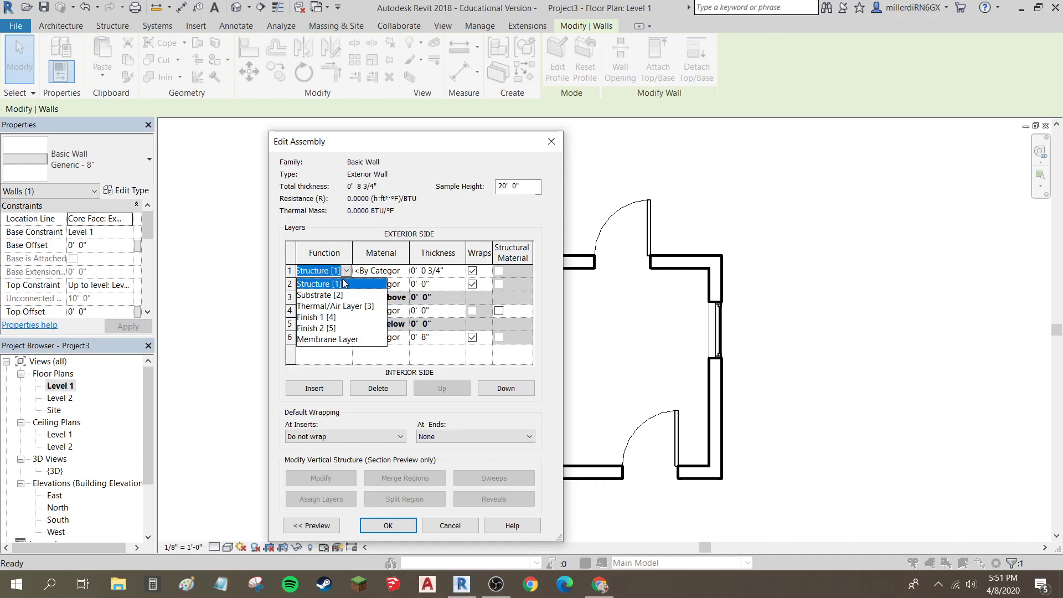
{"action": "left_click", "coordinate": [317, 319]}
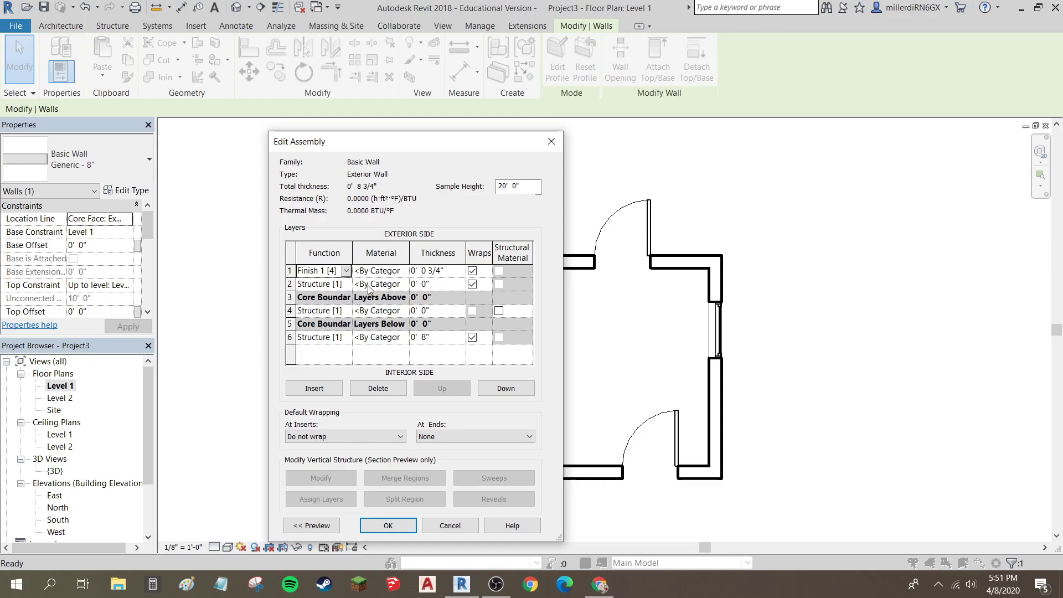
Step: Make the second layer a 1/2" Substrate layer
{"action": "left_click", "coordinate": [344, 285]}
{"action": "left_click", "coordinate": [346, 285]}
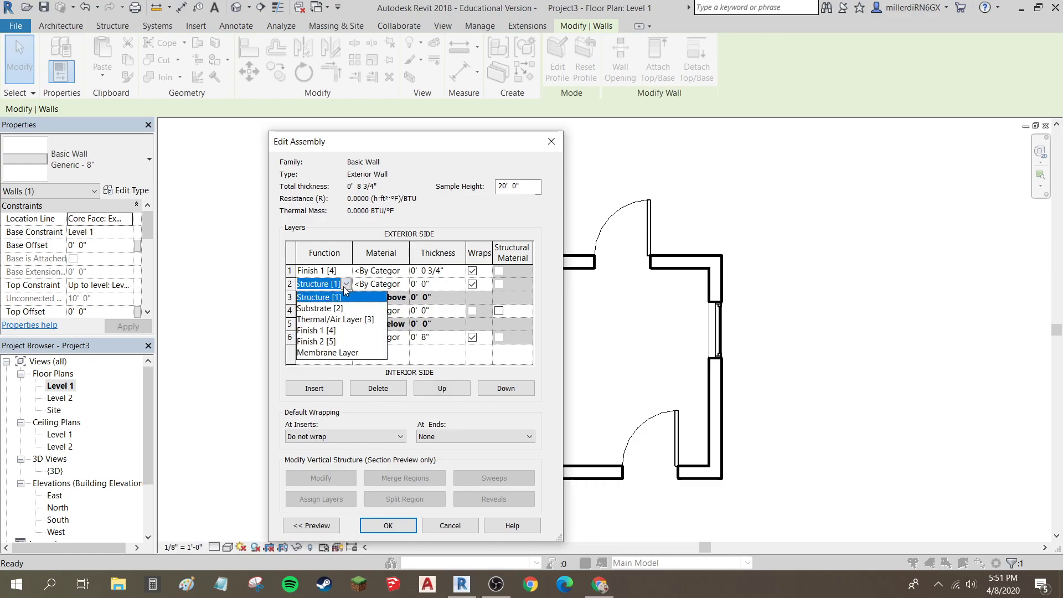
{"action": "left_click", "coordinate": [326, 310]}
{"action": "left_click", "coordinate": [424, 284]}
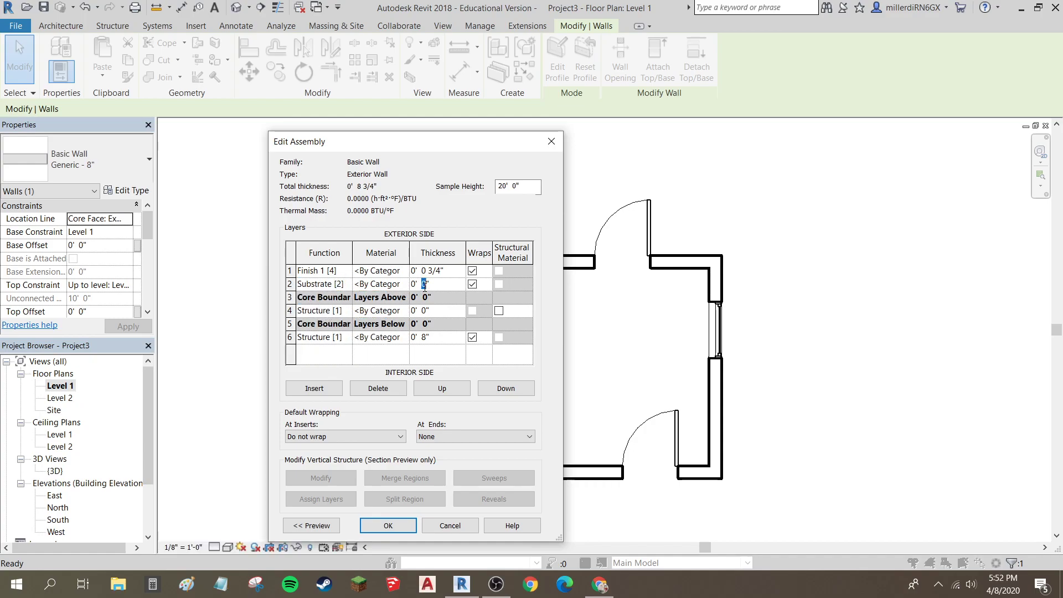
{"action": "type", "text": ".5"}
{"action": "key", "text": "Tab"}
Step: Set the structure layer to 5 1/2" and the last layer to Finish 2 at 1/2"
{"action": "left_click", "coordinate": [426, 310]}
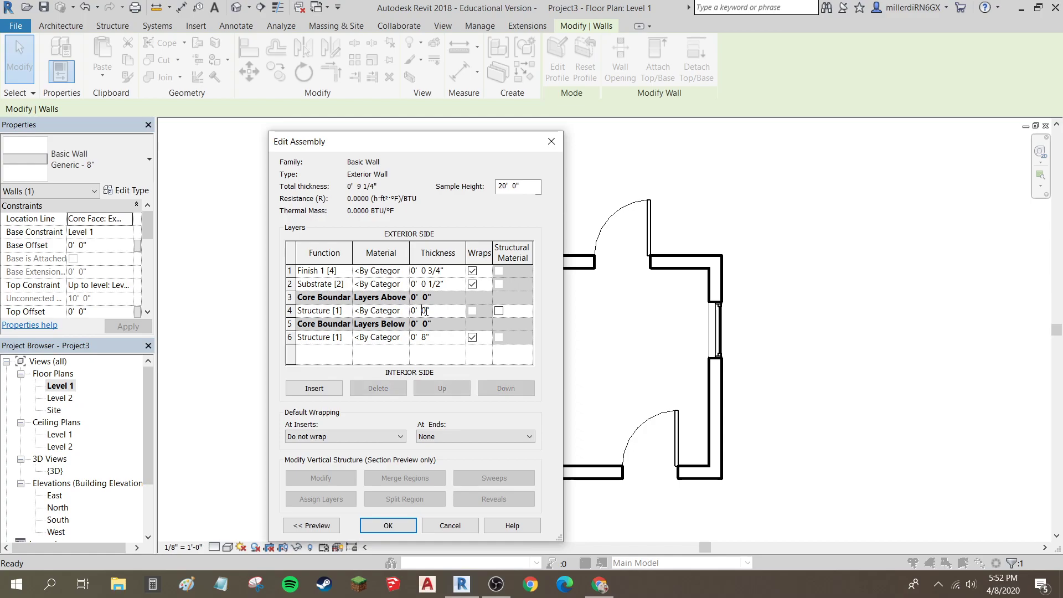
{"action": "type", "text": ".5"}
{"action": "key", "text": "Tab"}
{"action": "left_click", "coordinate": [330, 339]}
{"action": "left_click", "coordinate": [346, 339]}
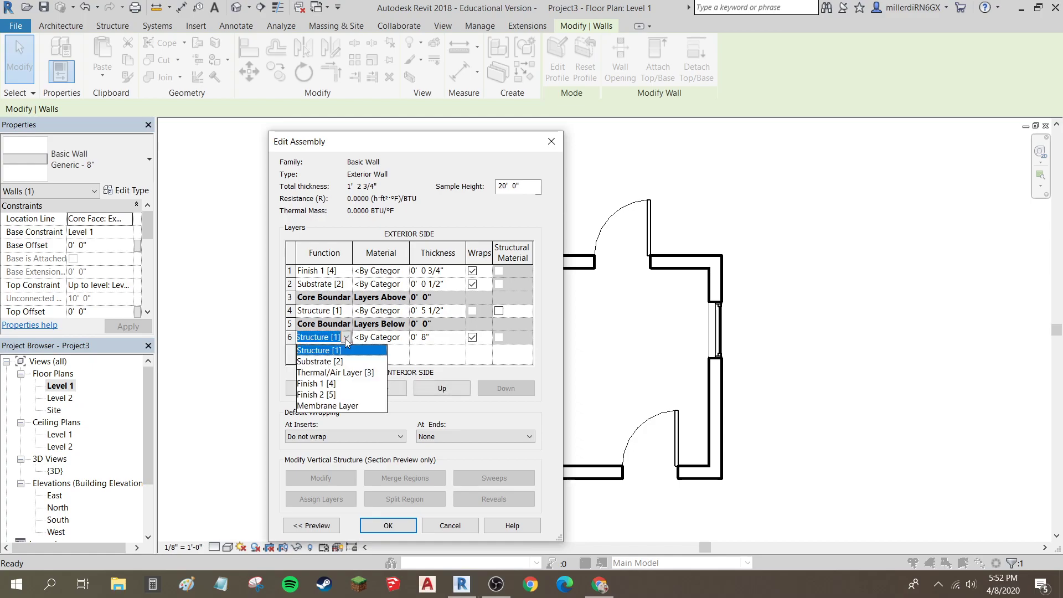
{"action": "left_click", "coordinate": [327, 395]}
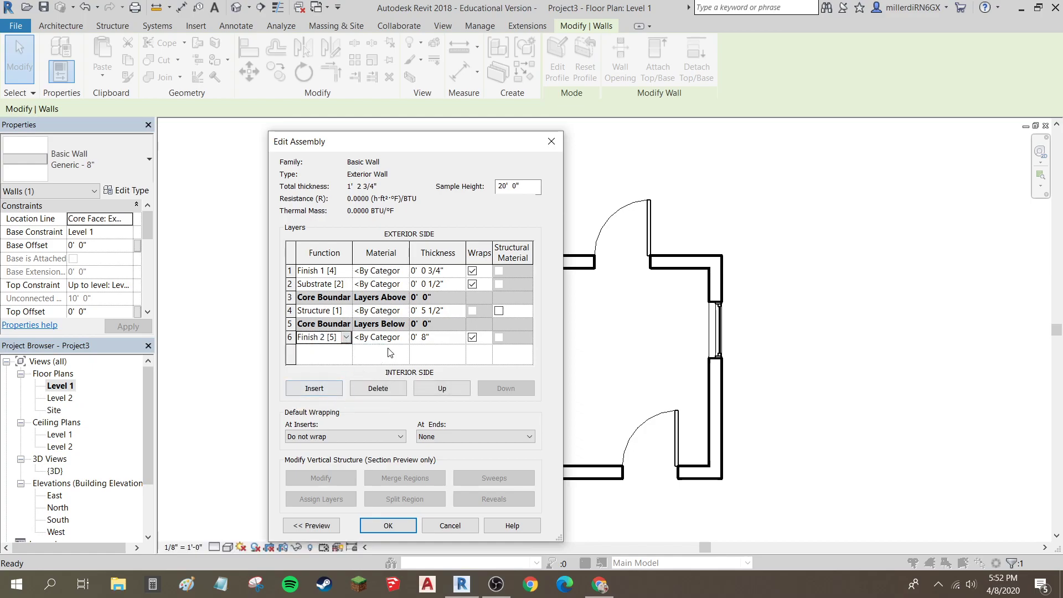
{"action": "double_click", "coordinate": [424, 338]}
{"action": "key", "text": "BackSpace"}
{"action": "type", "text": ".5"}
{"action": "key", "text": "Tab"}
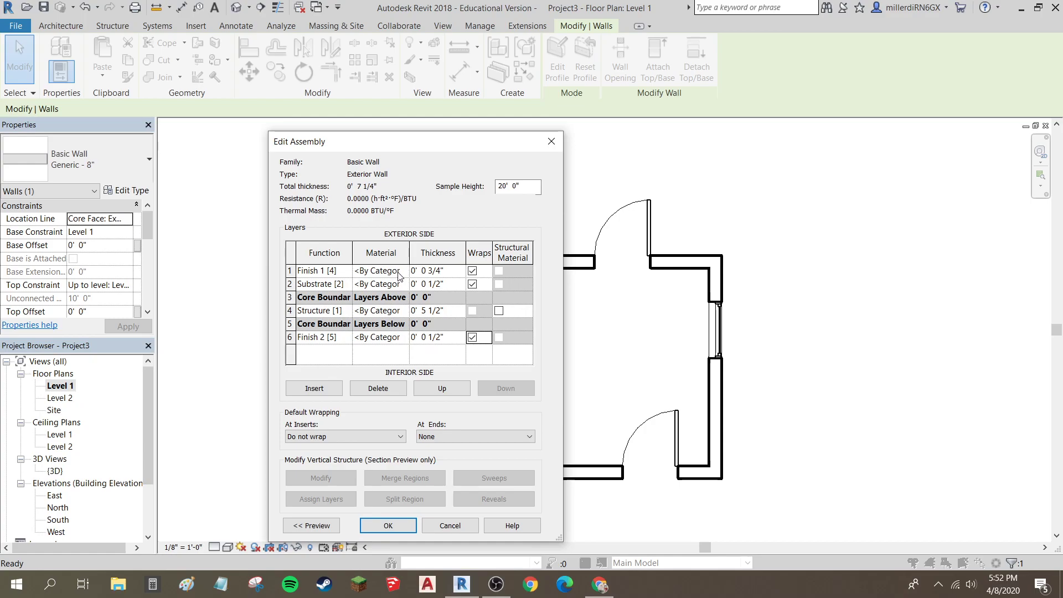
Step: Review the first two layers' Material cells and accept the 7 1/4" Exterior Wall assembly
{"action": "left_click", "coordinate": [379, 270]}
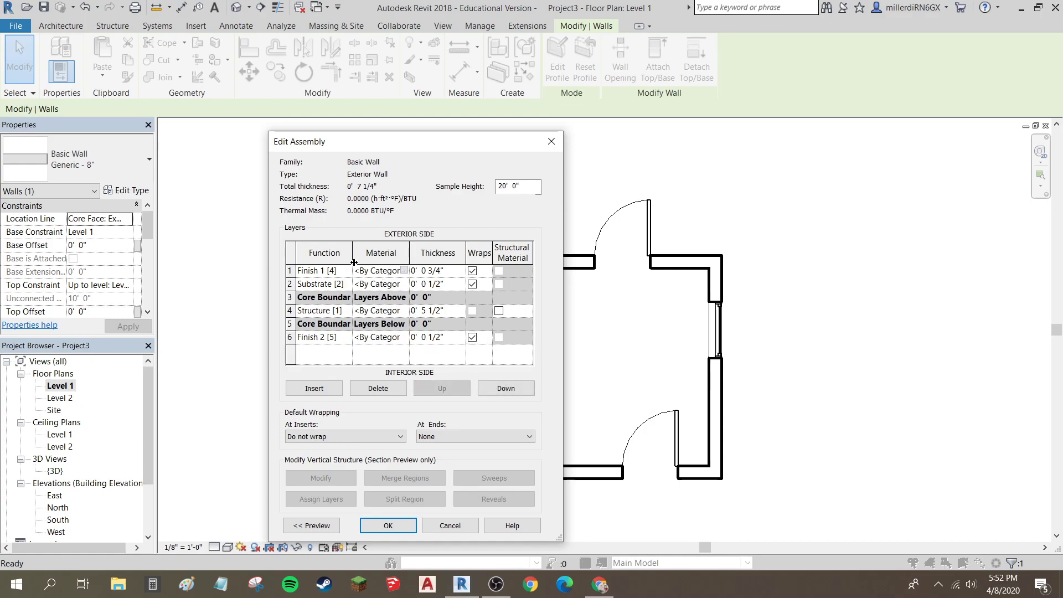
{"action": "left_click", "coordinate": [375, 286]}
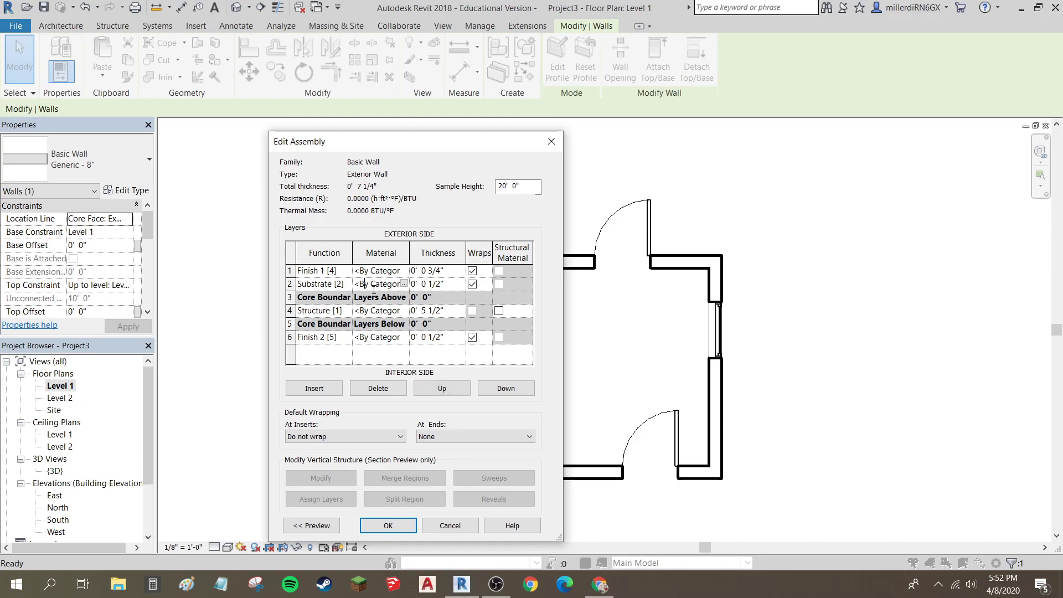
{"action": "left_click", "coordinate": [381, 272]}
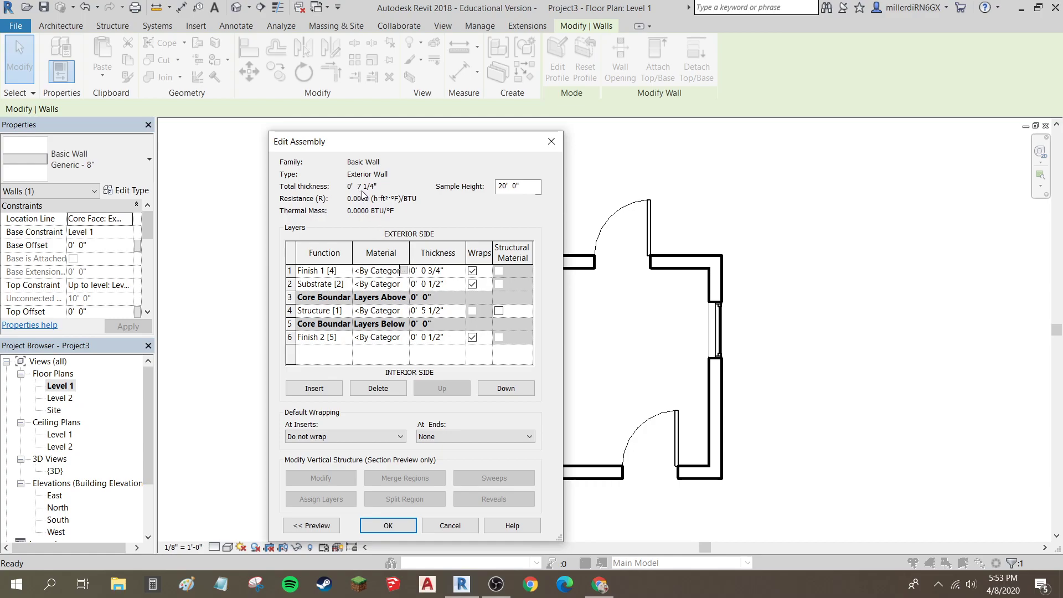
{"action": "left_click", "coordinate": [389, 530]}
Step: Save the Exterior Wall type and select the top outer wall of the upper-left room
{"action": "left_click", "coordinate": [396, 526]}
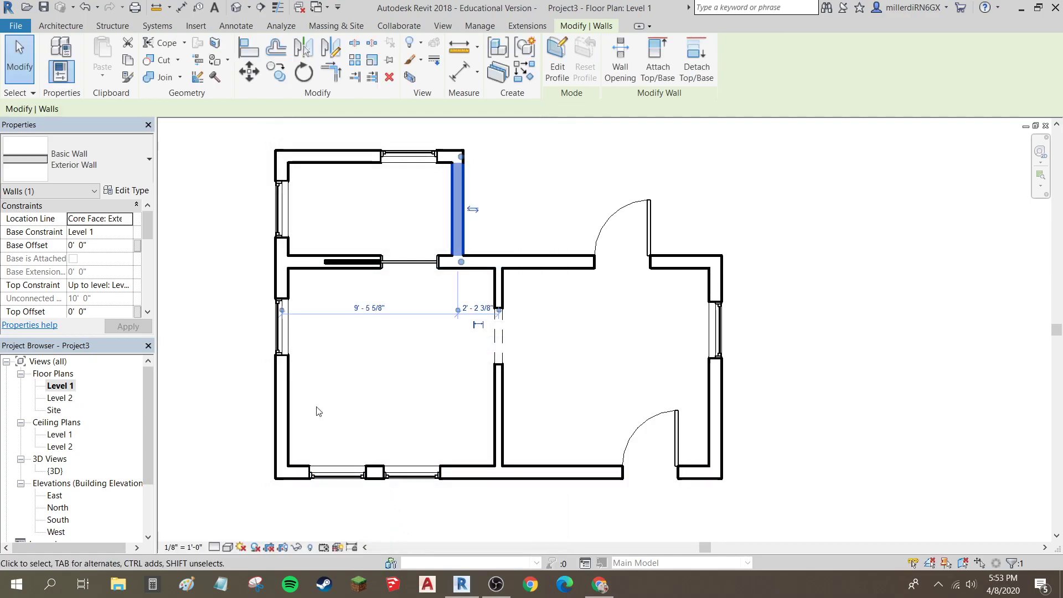
{"action": "left_click", "coordinate": [304, 168]}
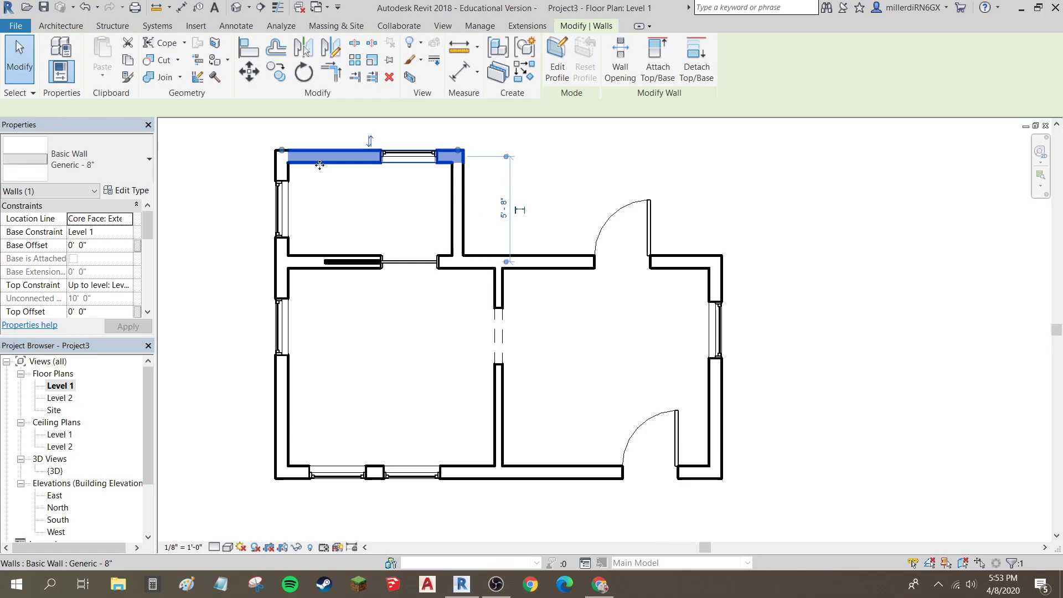
{"action": "left_click", "coordinate": [458, 210]}
{"action": "scroll", "coordinate": [458, 206], "scroll_direction": "up", "scroll_amount": 1}
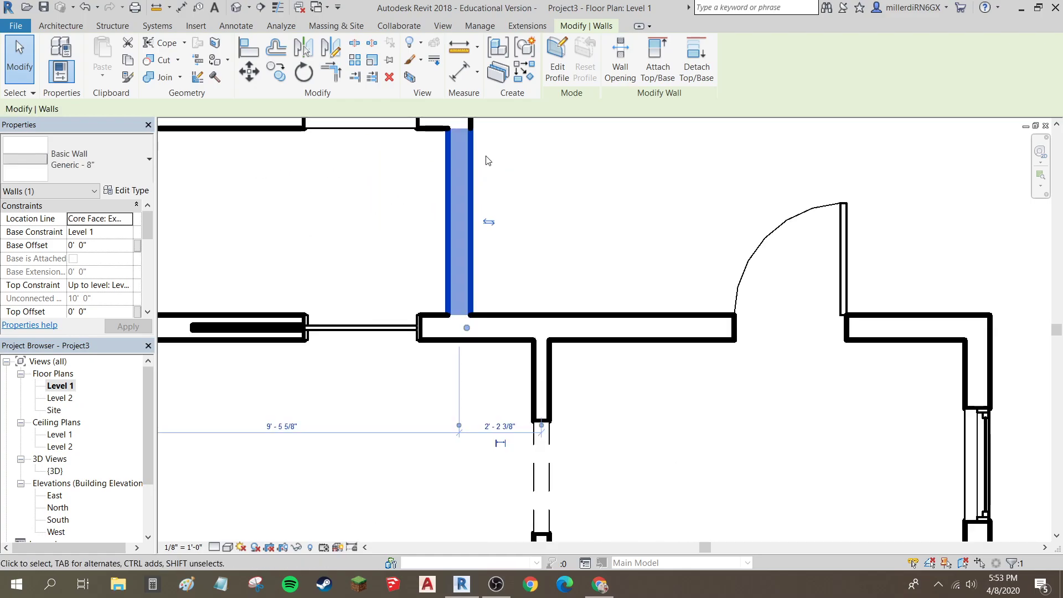
{"action": "scroll", "coordinate": [513, 218], "scroll_direction": "up", "scroll_amount": 2}
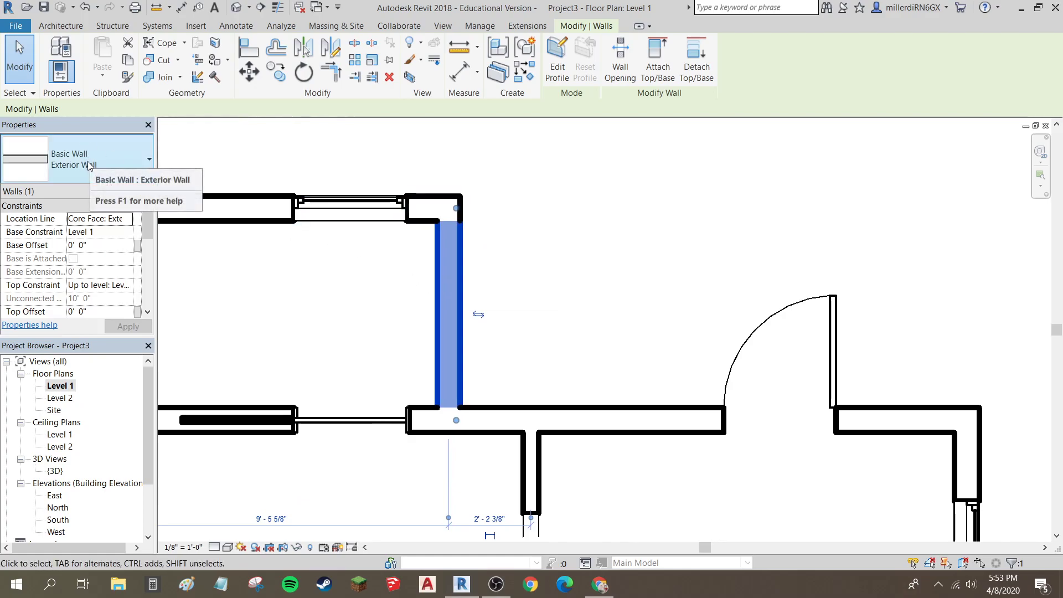
{"action": "scroll", "coordinate": [218, 261], "scroll_direction": "down", "scroll_amount": 2}
{"action": "middle_click_drag", "start_coordinate": [219, 261], "coordinate": [384, 217]}
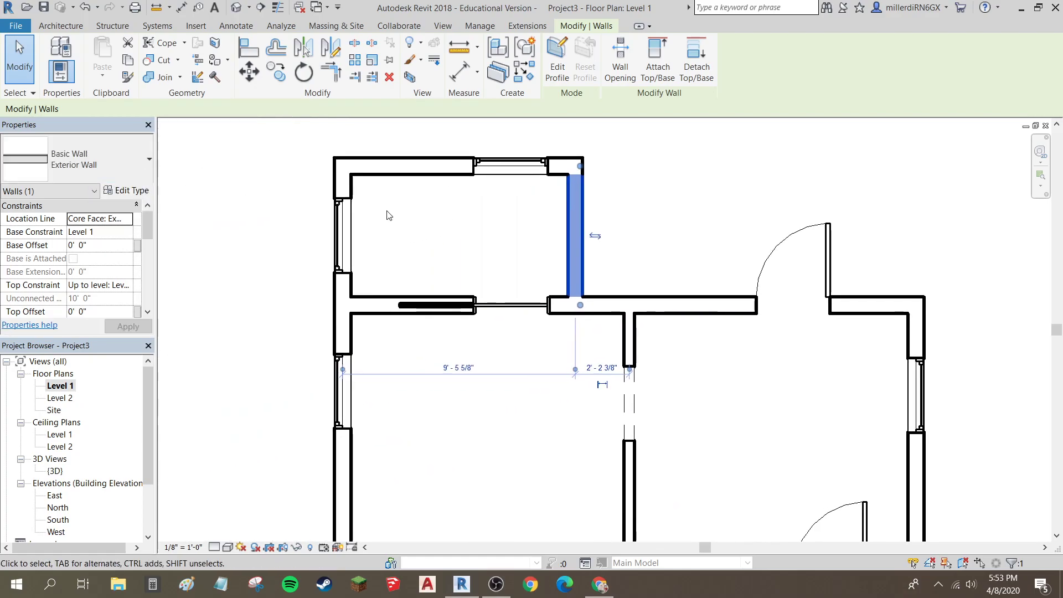
{"action": "left_click", "coordinate": [375, 172]}
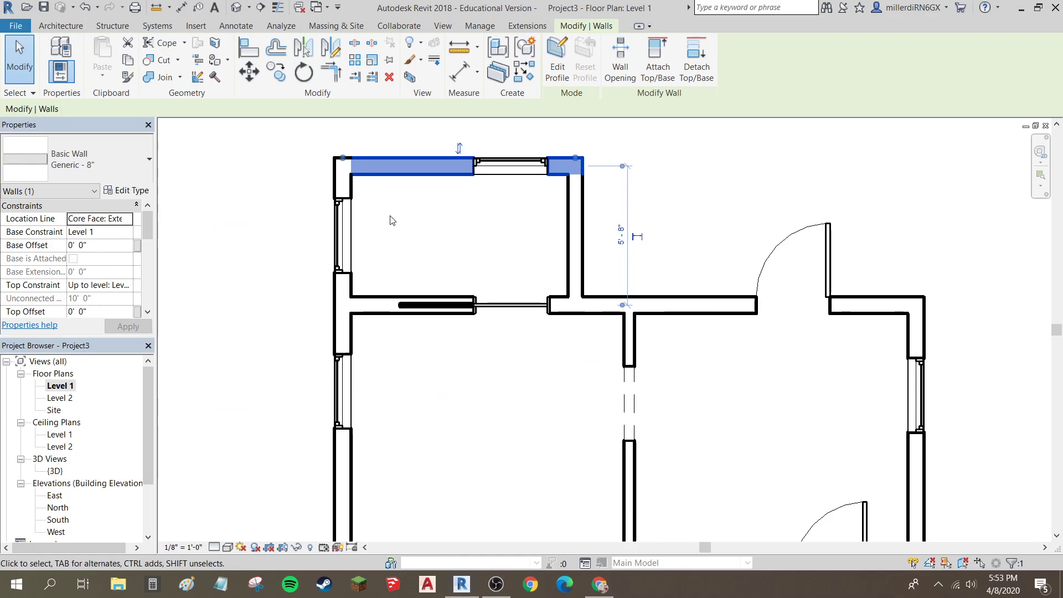
Step: Add the left, bottom and right outer walls to the selection and change them to Exterior Wall
{"action": "left_click", "coordinate": [339, 189], "text": "ctrl"}
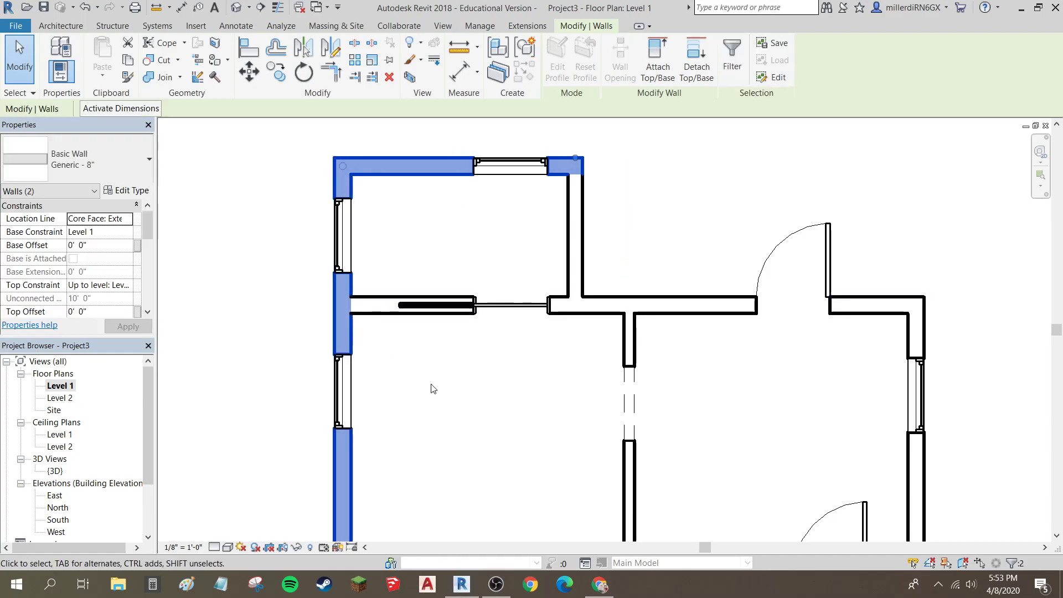
{"action": "scroll", "coordinate": [432, 388], "scroll_direction": "down", "scroll_amount": 2}
{"action": "middle_click_drag", "start_coordinate": [477, 403], "coordinate": [411, 327]}
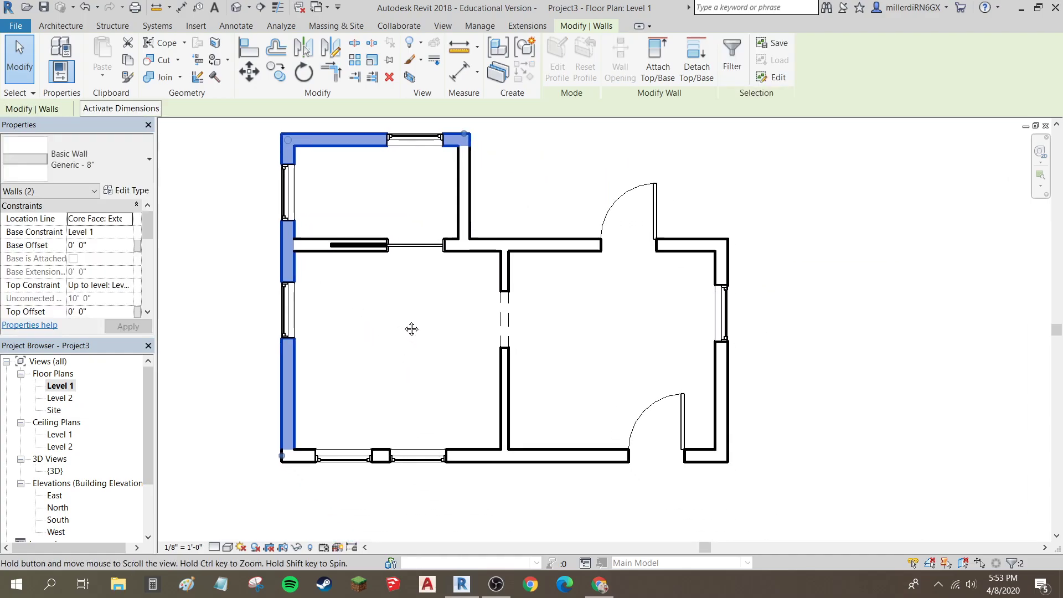
{"action": "left_click", "coordinate": [462, 451], "text": "ctrl"}
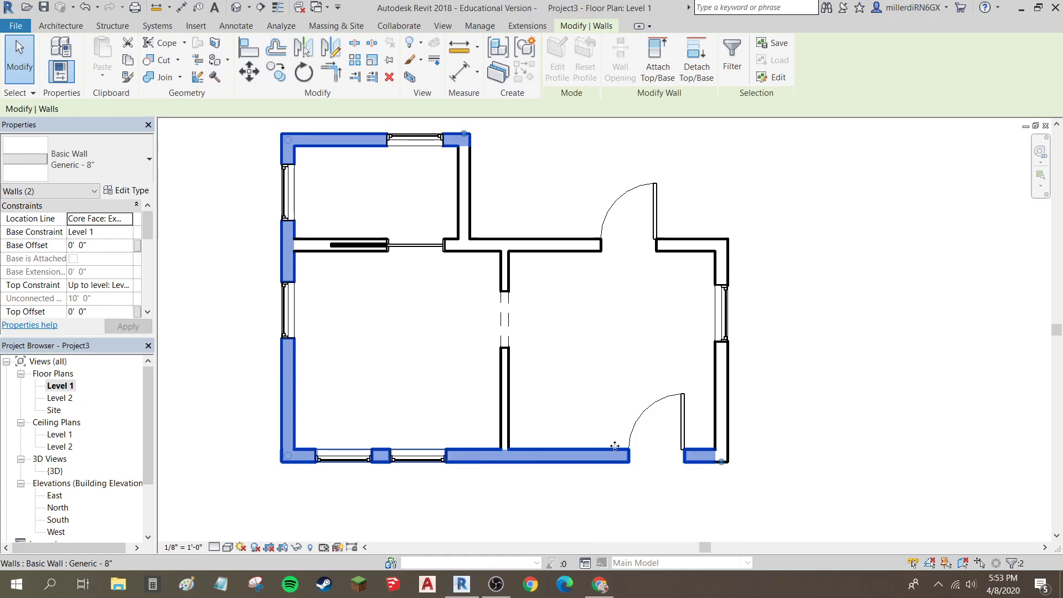
{"action": "left_click", "coordinate": [721, 431], "text": "ctrl"}
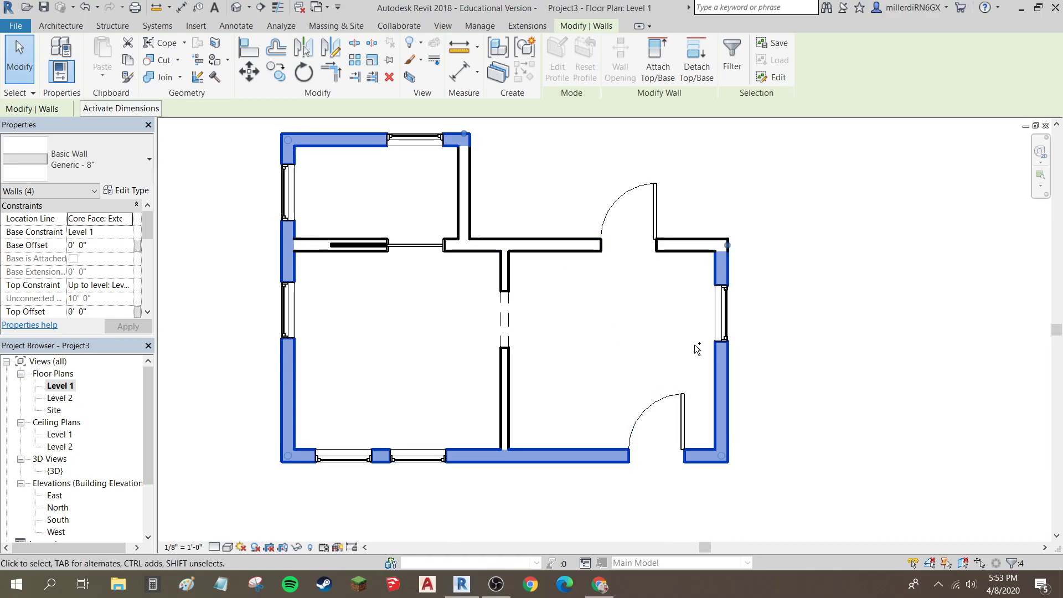
{"action": "left_click", "coordinate": [88, 169]}
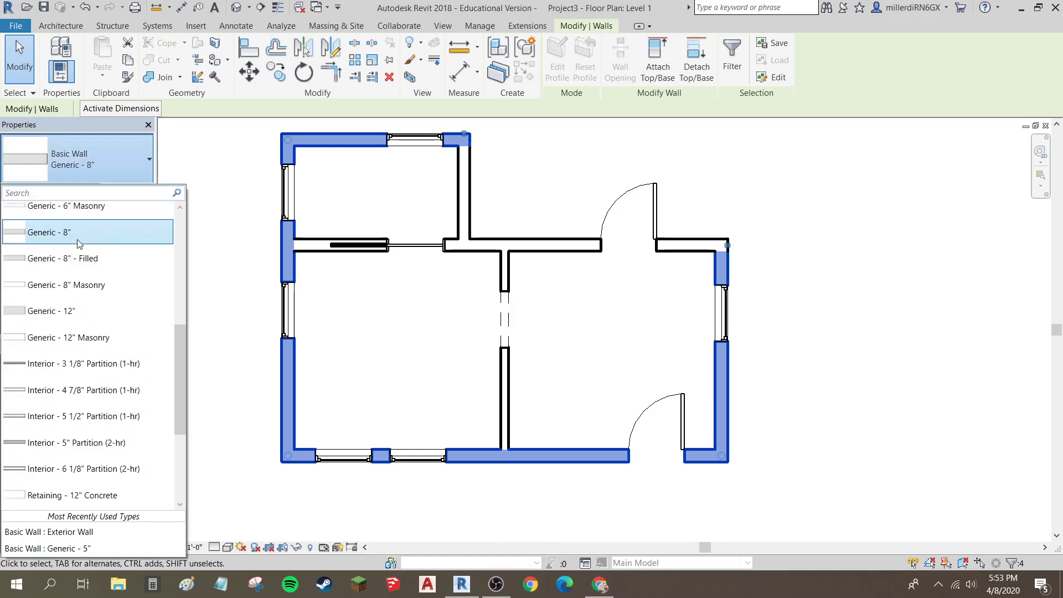
{"action": "scroll", "coordinate": [108, 321], "scroll_direction": "down", "scroll_amount": 2}
{"action": "scroll", "coordinate": [114, 372], "scroll_direction": "up", "scroll_amount": 5}
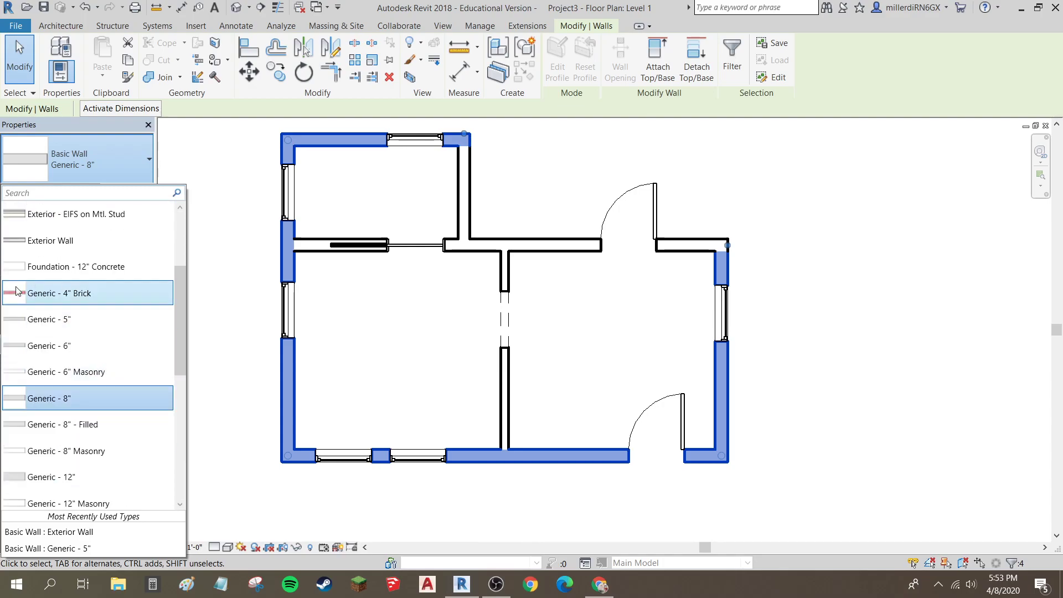
{"action": "left_click", "coordinate": [43, 250]}
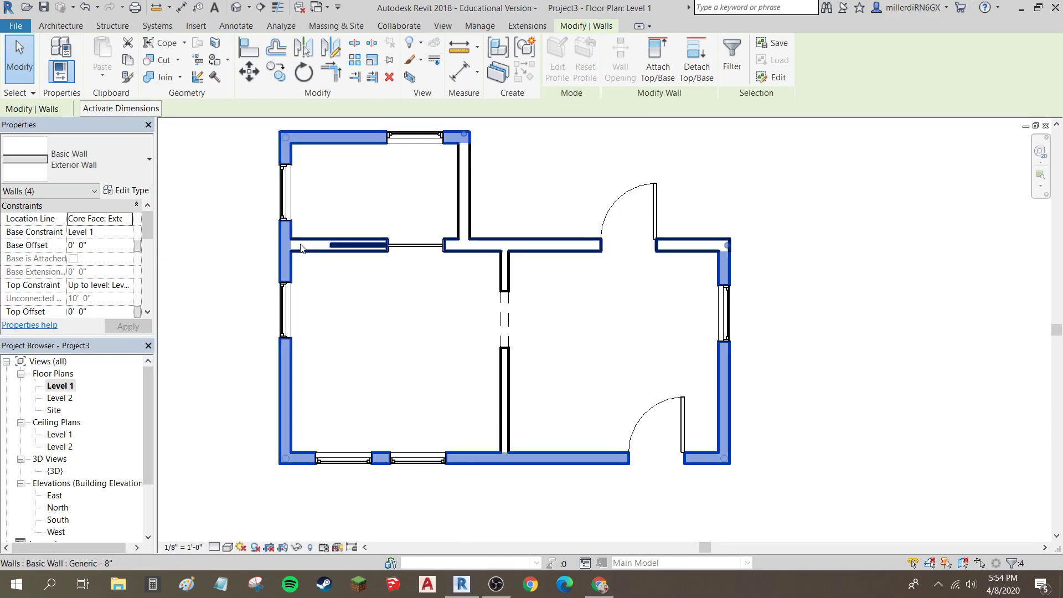
{"action": "scroll", "coordinate": [281, 233], "scroll_direction": "up", "scroll_amount": 1}
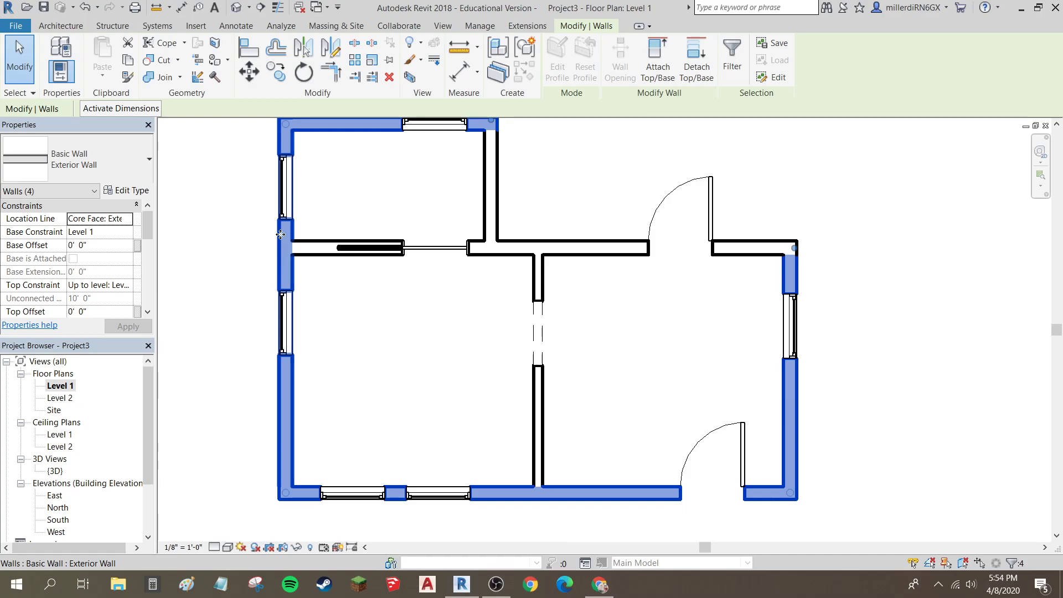
{"action": "key", "text": "Escape"}
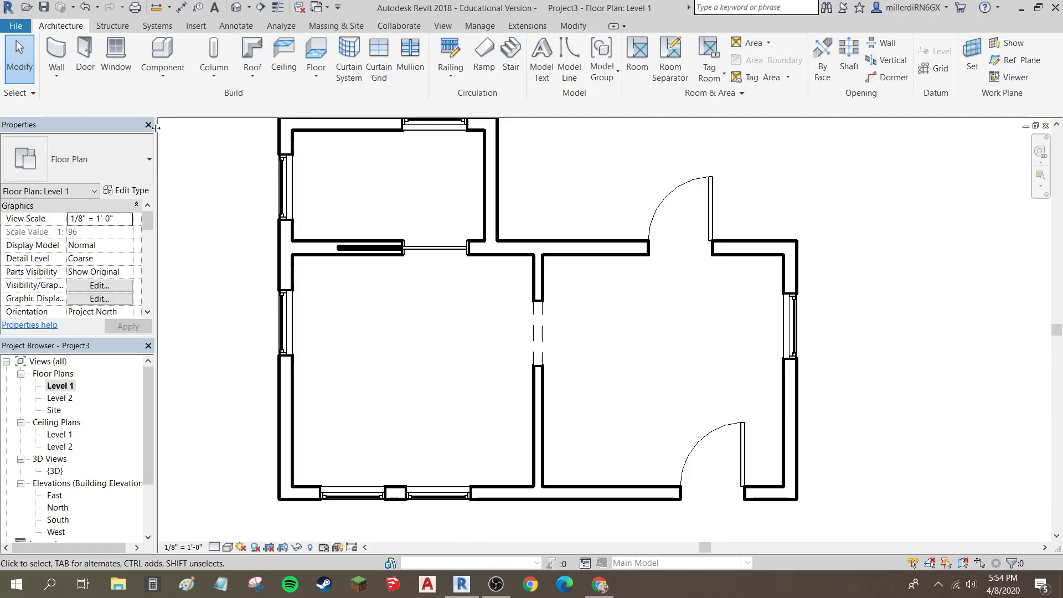
Step: Set the Level 1 plan's detail level to Fine
{"action": "left_click", "coordinate": [215, 548]}
{"action": "left_click", "coordinate": [224, 534]}
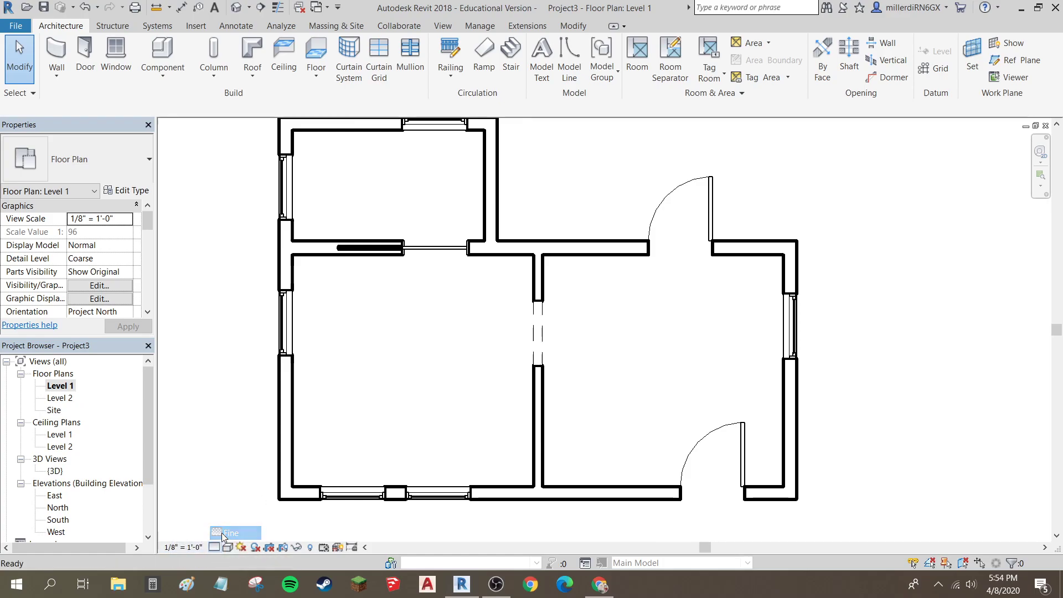
{"action": "scroll", "coordinate": [283, 426], "scroll_direction": "up", "scroll_amount": 2}
{"action": "scroll", "coordinate": [283, 425], "scroll_direction": "up", "scroll_amount": 3}
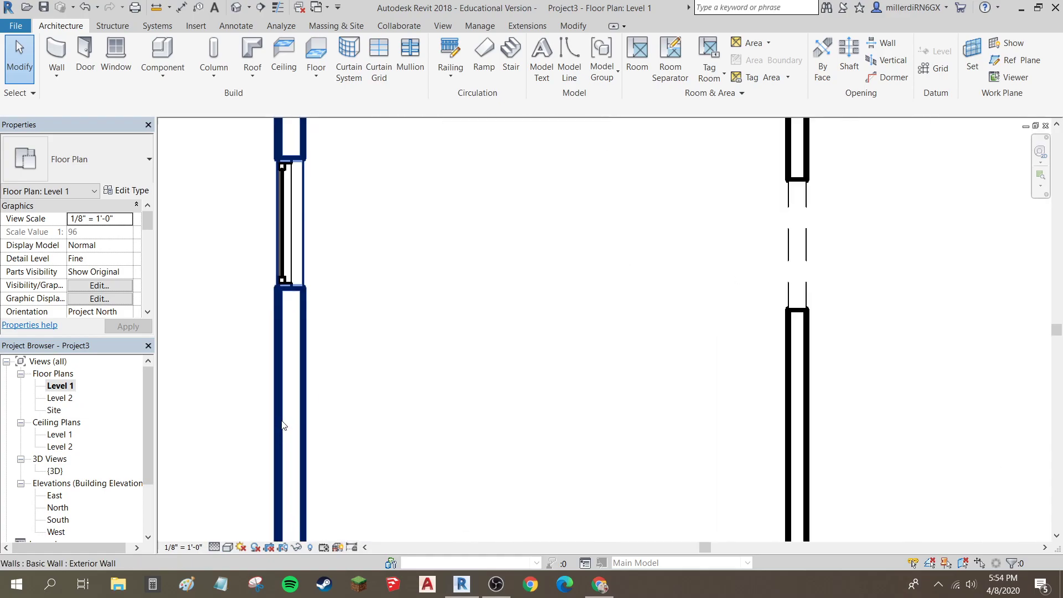
{"action": "left_click", "coordinate": [183, 548]}
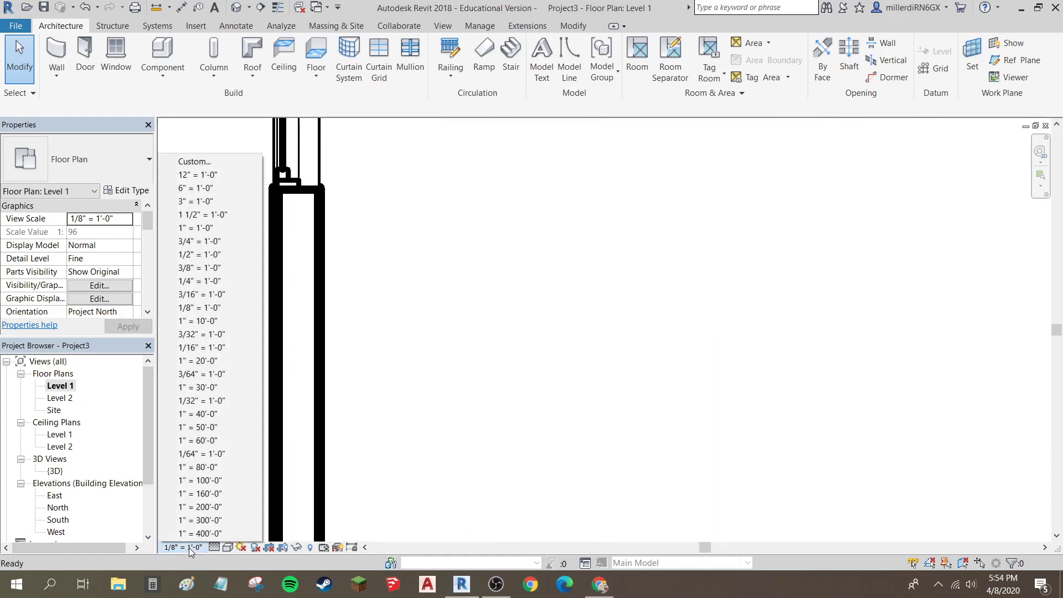
Step: Set the Level 1 plan's view scale to 1" = 1'-0"
{"action": "left_click", "coordinate": [188, 230]}
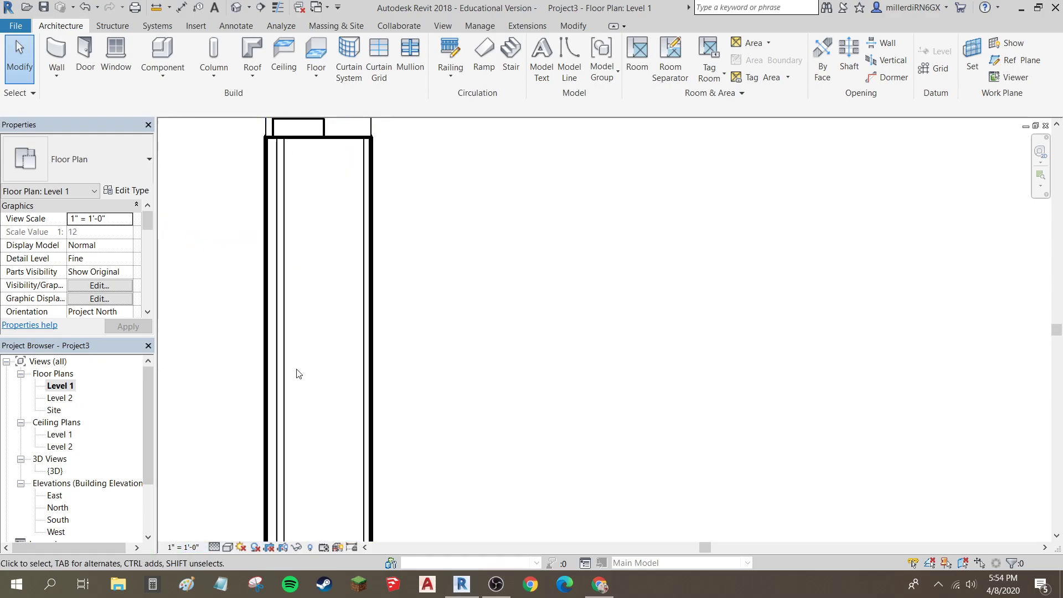
{"action": "scroll", "coordinate": [307, 377], "scroll_direction": "down", "scroll_amount": 4}
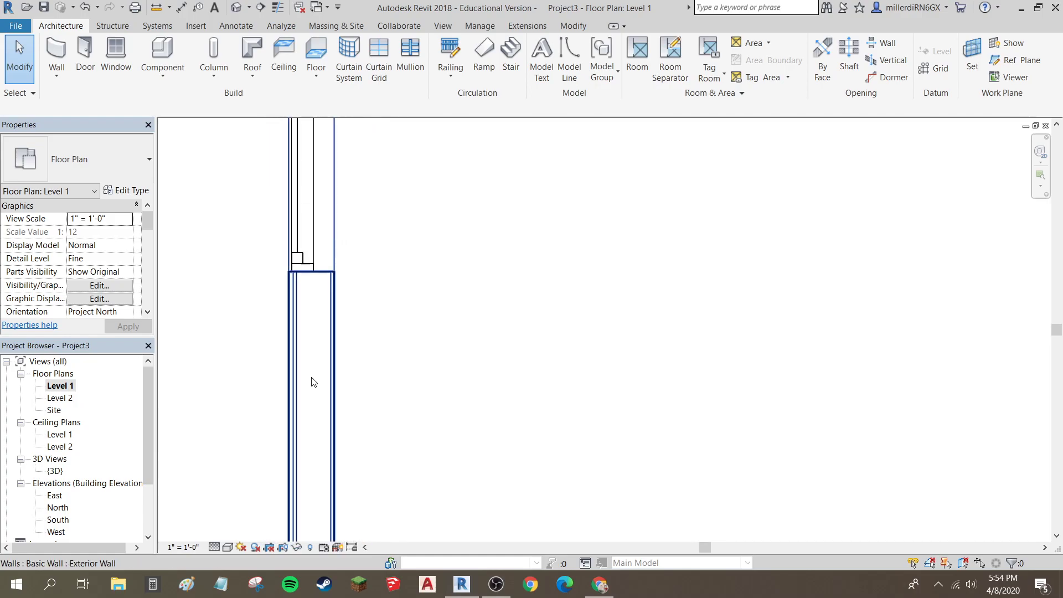
{"action": "scroll", "coordinate": [310, 368], "scroll_direction": "down", "scroll_amount": 3}
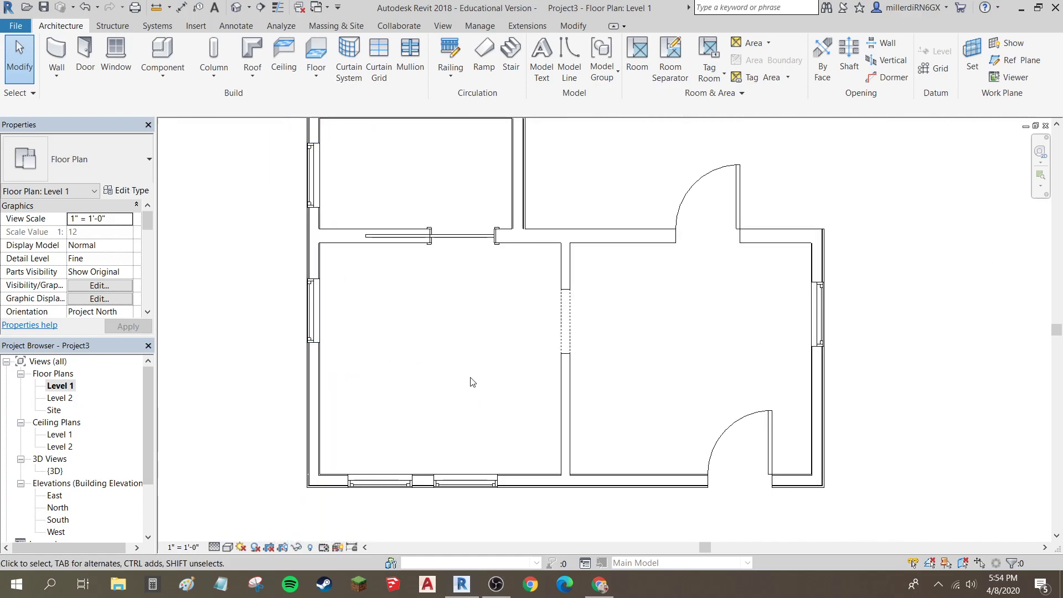
{"action": "scroll", "coordinate": [372, 448], "scroll_direction": "up", "scroll_amount": 1}
Step: Select the horizontal wall above the lower rooms
{"action": "middle_click_drag", "start_coordinate": [497, 380], "coordinate": [372, 489]}
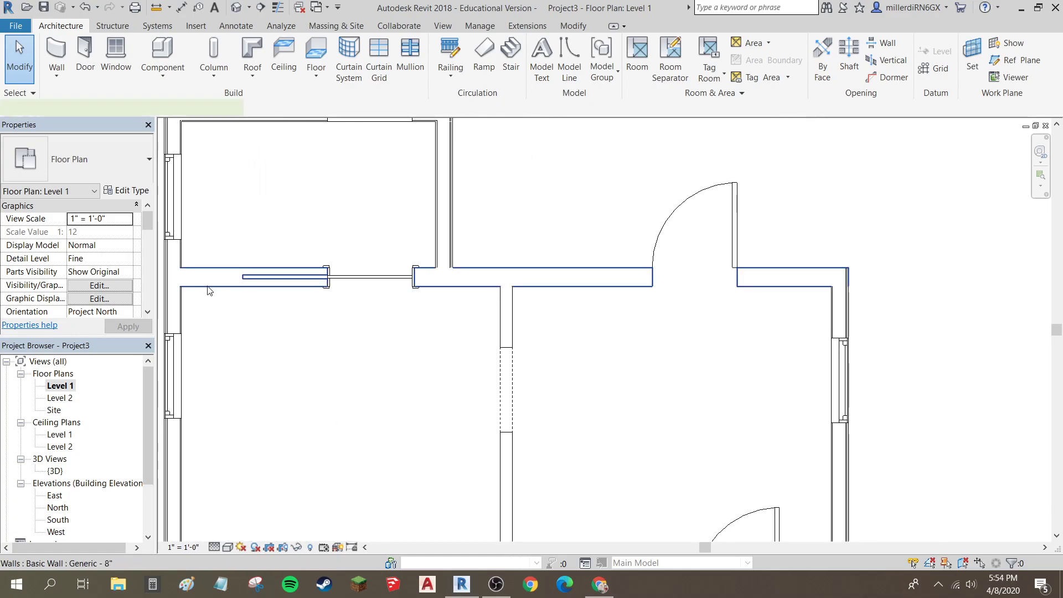
{"action": "left_click", "coordinate": [210, 290]}
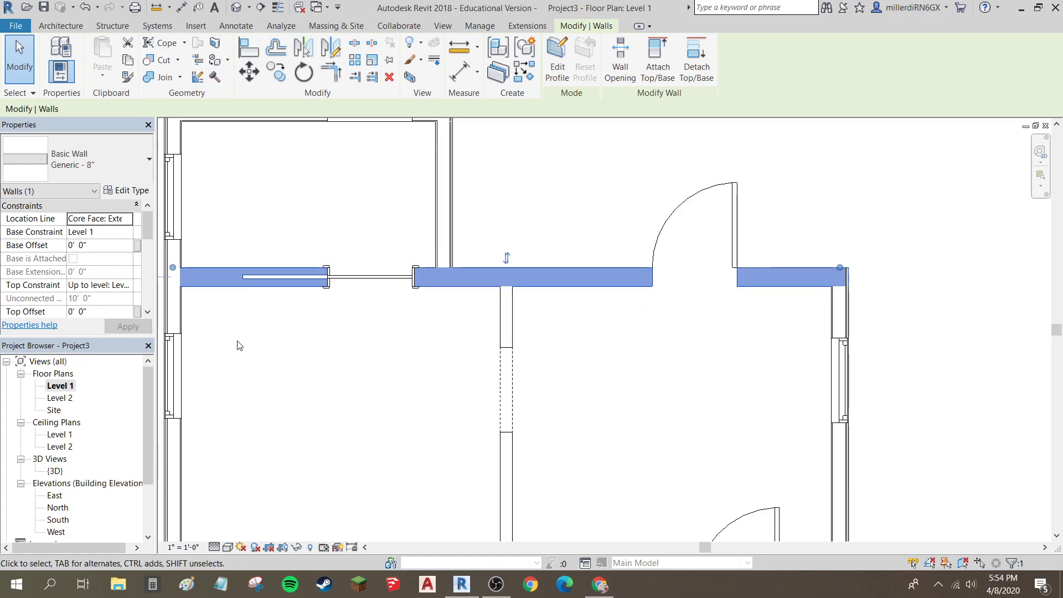
{"action": "left_click", "coordinate": [221, 335]}
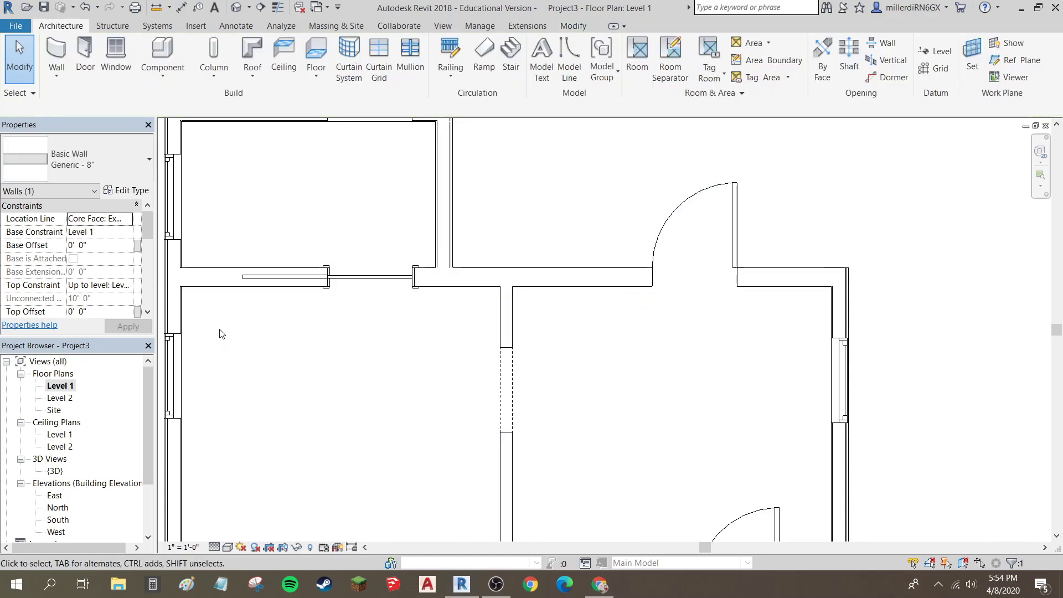
{"action": "left_click", "coordinate": [202, 288]}
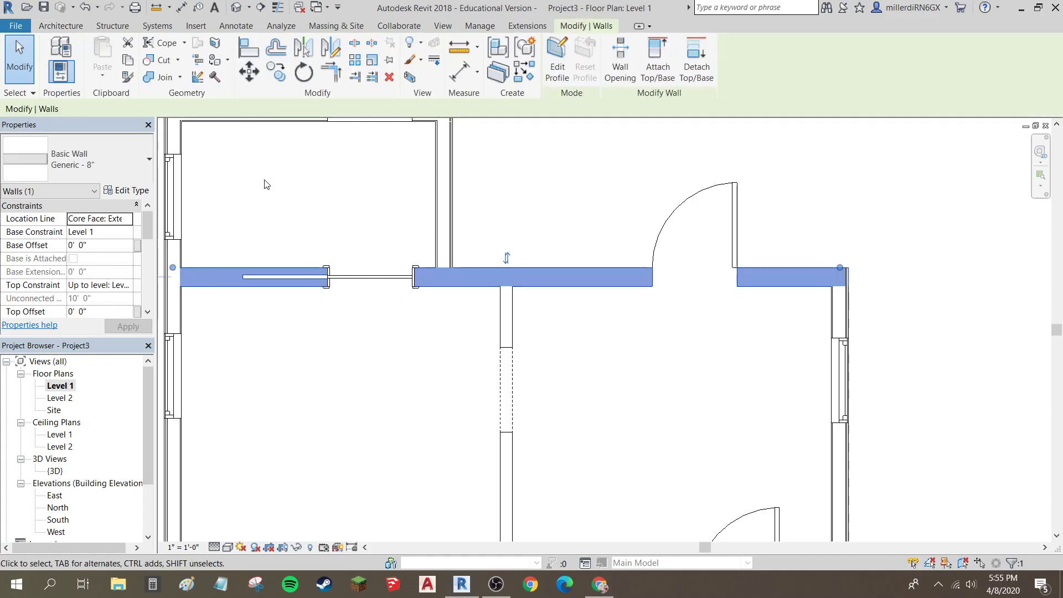
Step: Split the horizontal wall where the interior wall meets it and pull the short left piece's end back
{"action": "left_click", "coordinate": [355, 44]}
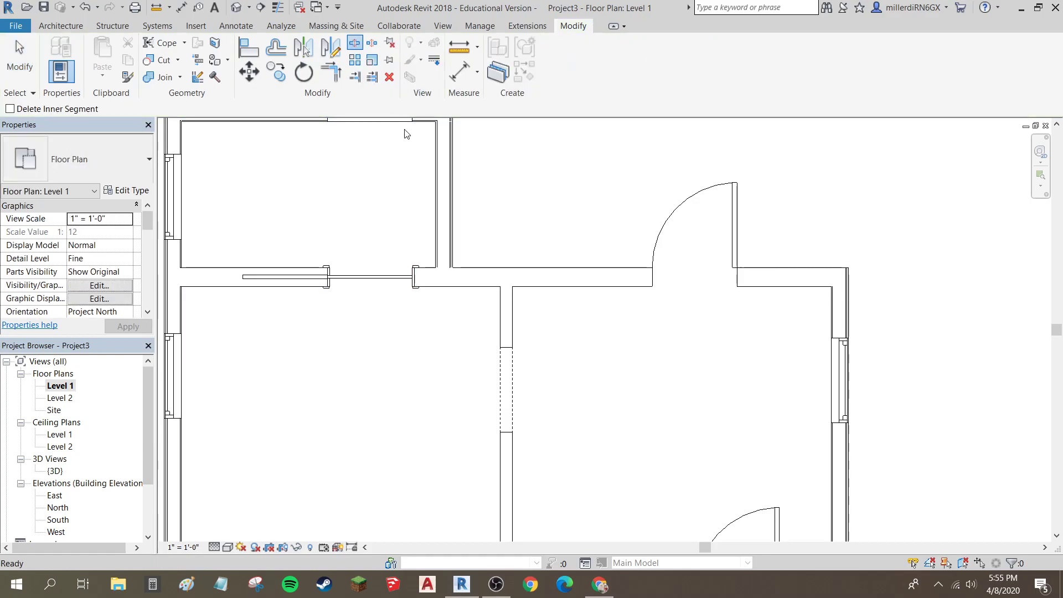
{"action": "left_click", "coordinate": [480, 264]}
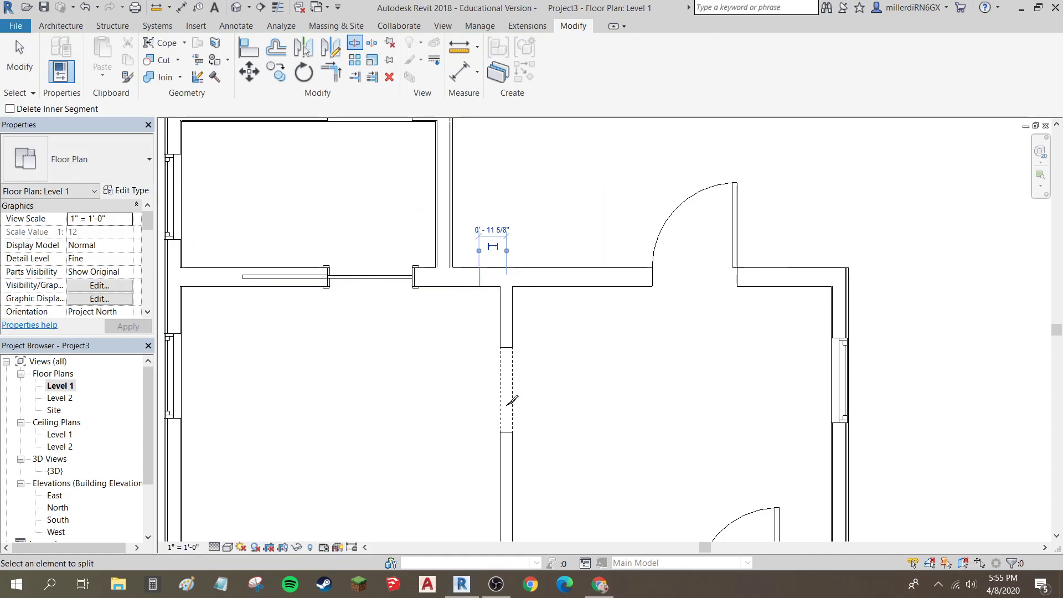
{"action": "key", "text": "Escape"}
{"action": "left_click", "coordinate": [470, 288]}
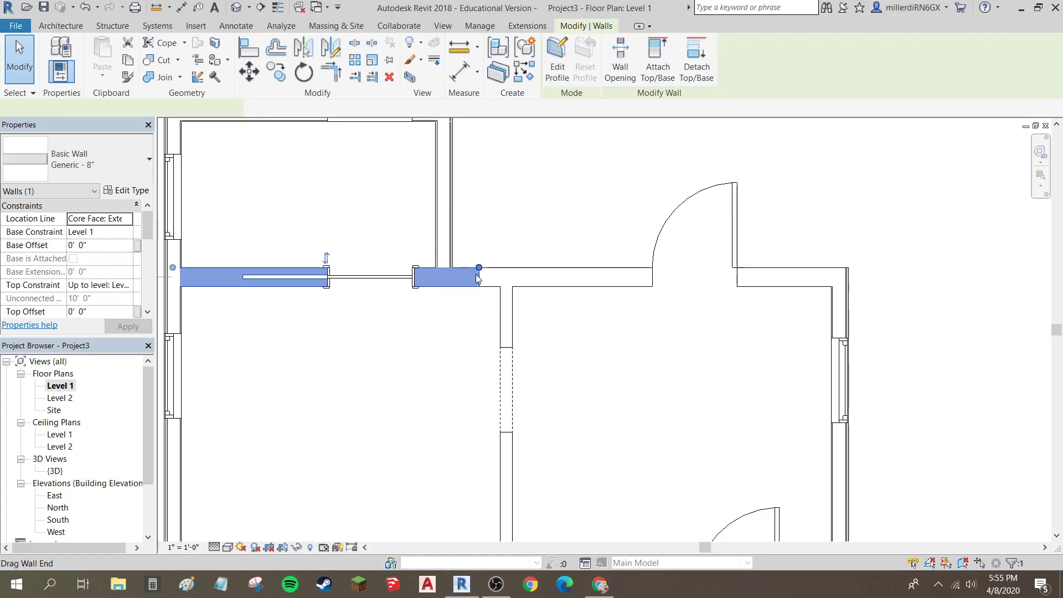
{"action": "left_click_drag", "start_coordinate": [479, 270], "coordinate": [448, 272]}
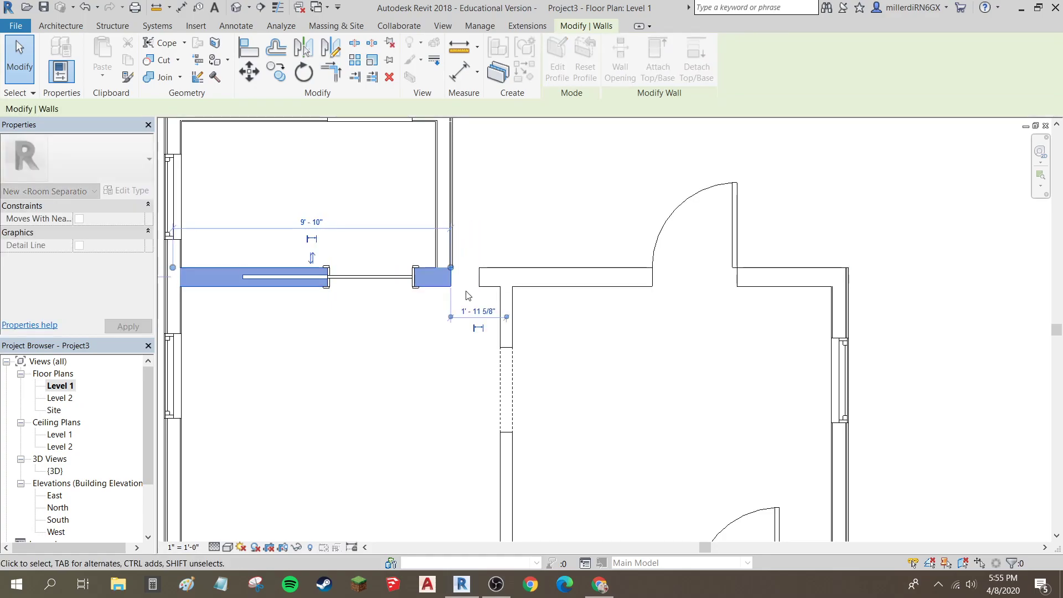
{"action": "scroll", "coordinate": [485, 285], "scroll_direction": "up", "scroll_amount": 3}
{"action": "key", "text": "Escape"}
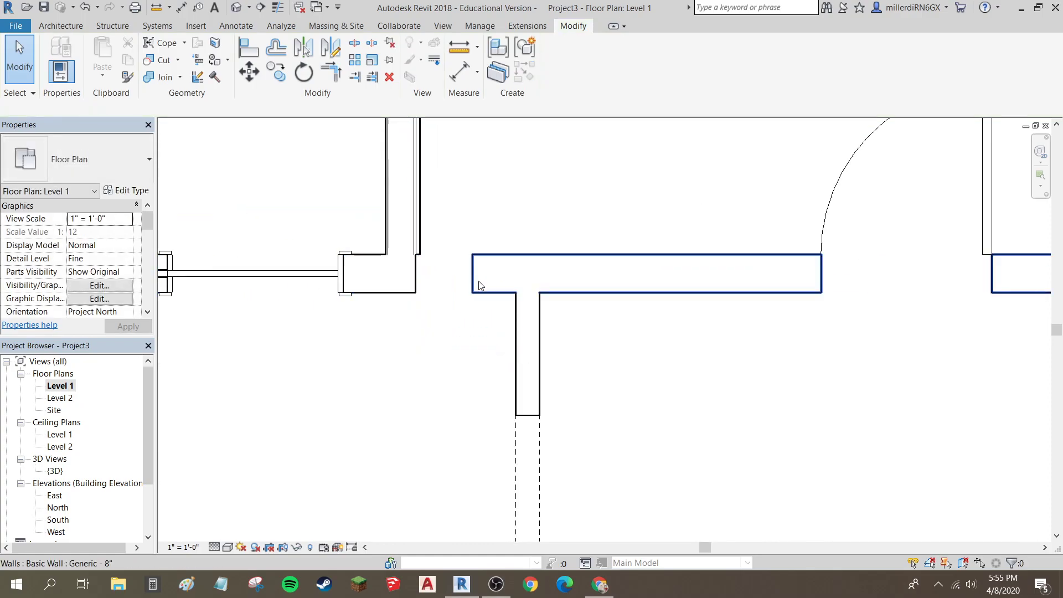
Step: Extend the right wall piece's left end to meet the left exterior wall
{"action": "left_click", "coordinate": [476, 286]}
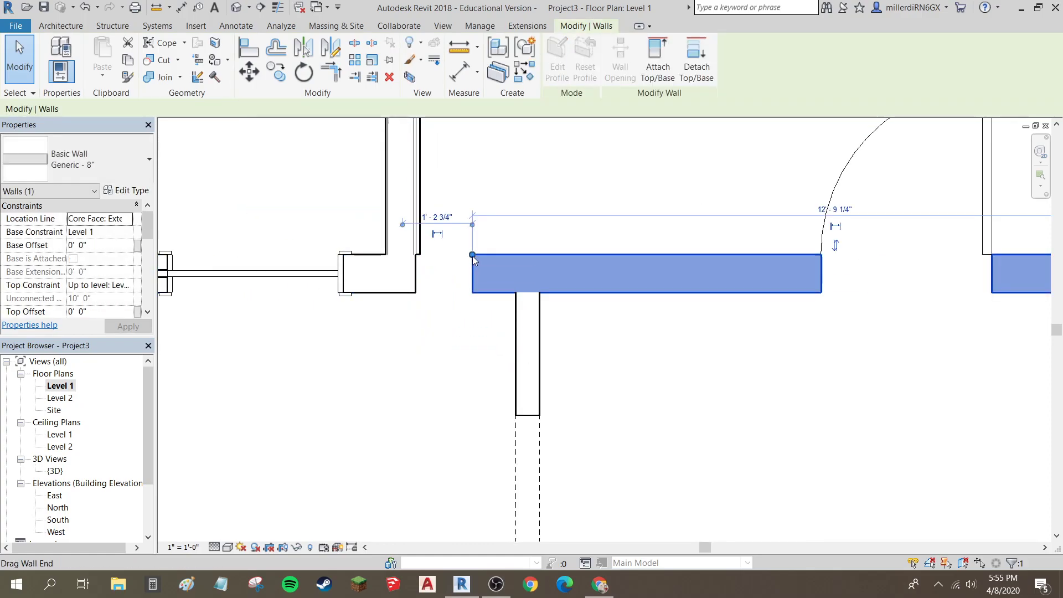
{"action": "left_click_drag", "start_coordinate": [472, 255], "coordinate": [420, 255]}
{"action": "key", "text": "Escape"}
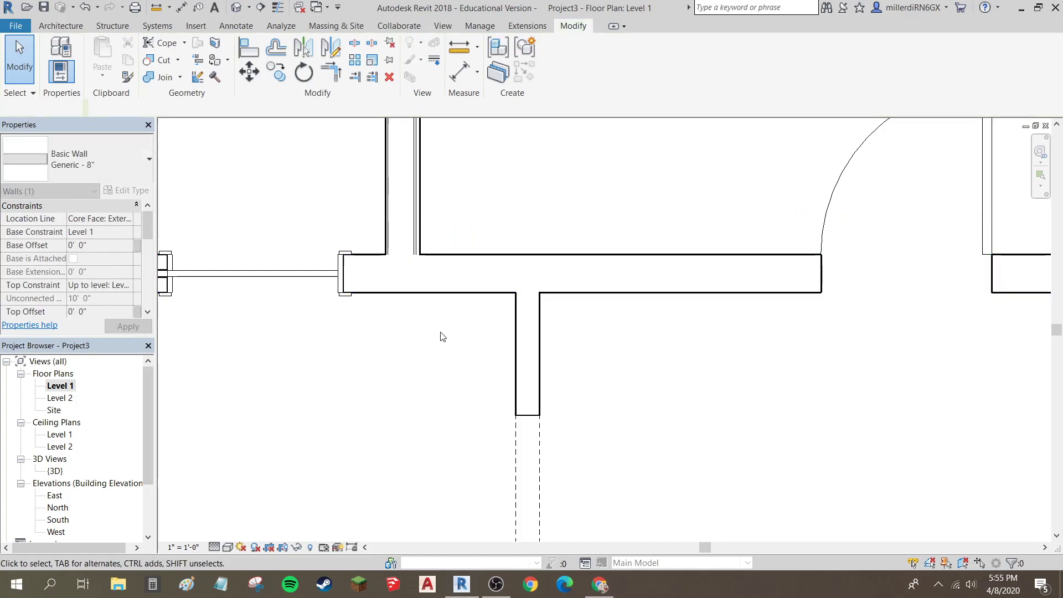
{"action": "left_click", "coordinate": [438, 290]}
{"action": "scroll", "coordinate": [445, 296], "scroll_direction": "down", "scroll_amount": 1}
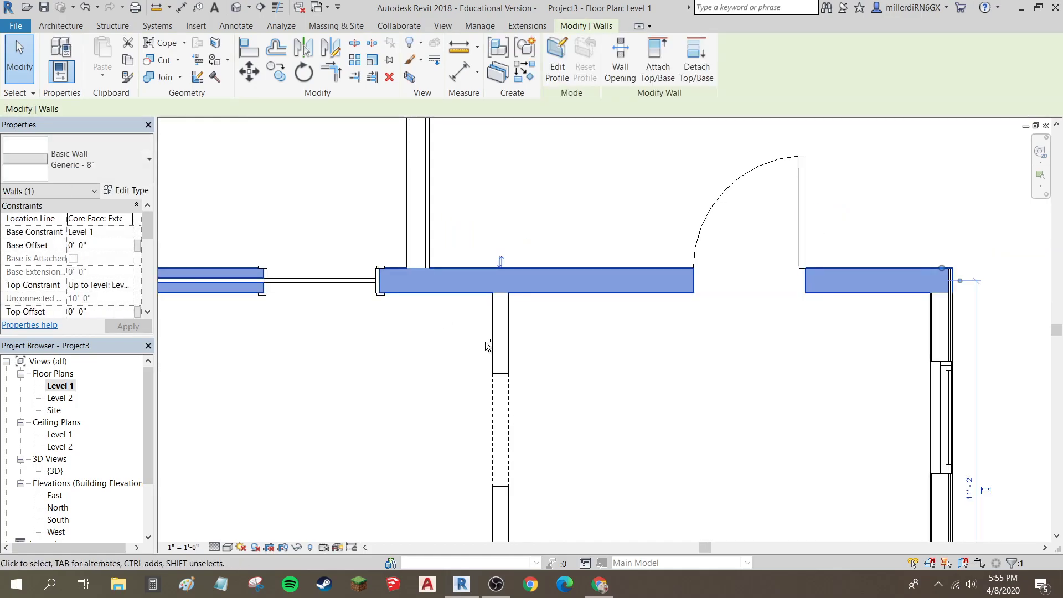
{"action": "key", "text": "ctrl+z"}
{"action": "key", "text": "Escape"}
{"action": "scroll", "coordinate": [438, 292], "scroll_direction": "down", "scroll_amount": 1}
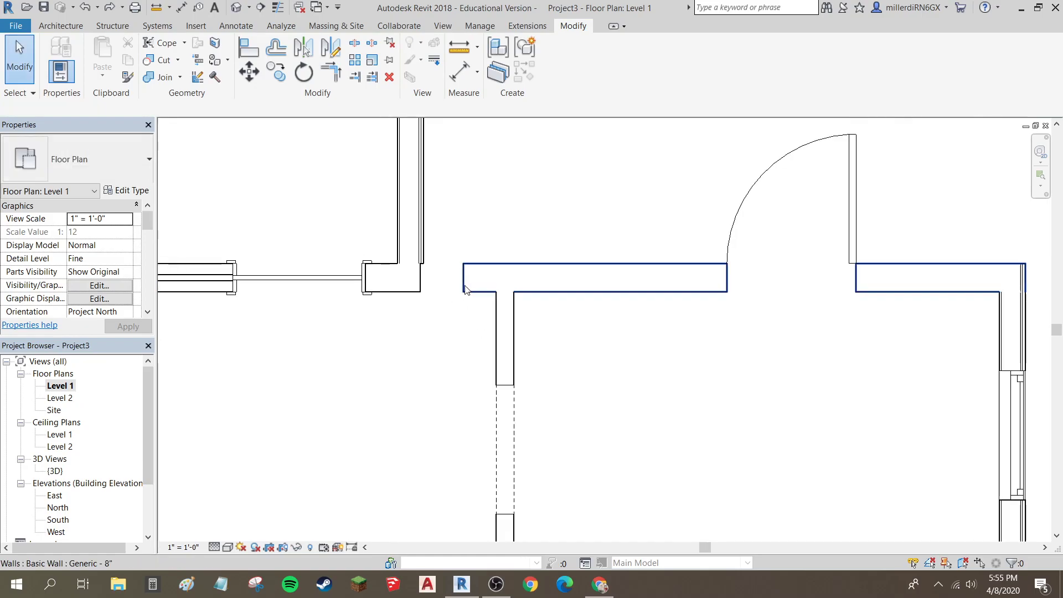
{"action": "left_click", "coordinate": [465, 292]}
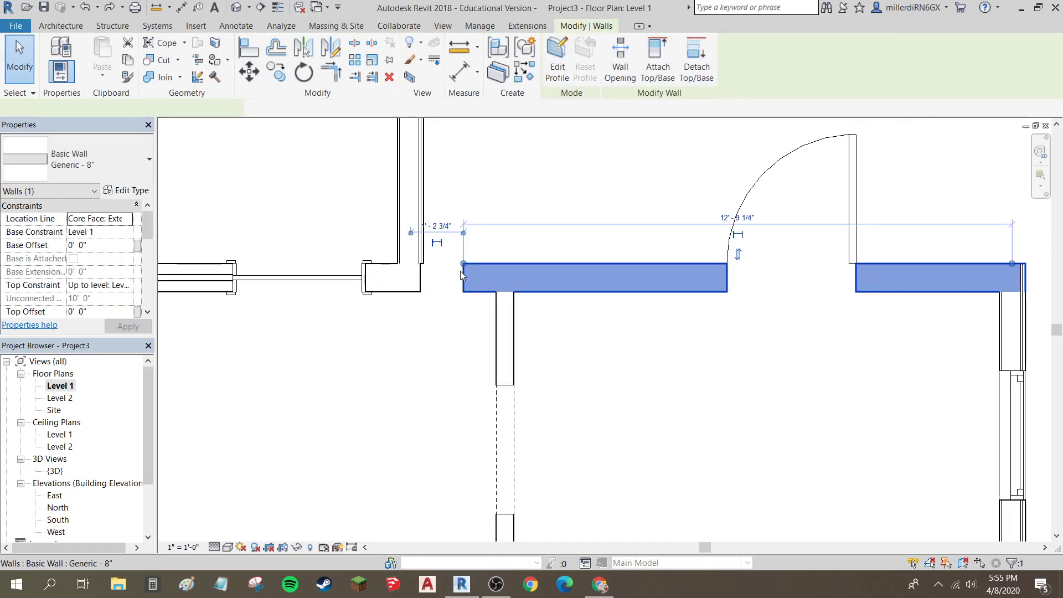
{"action": "left_click_drag", "start_coordinate": [463, 267], "coordinate": [419, 264]}
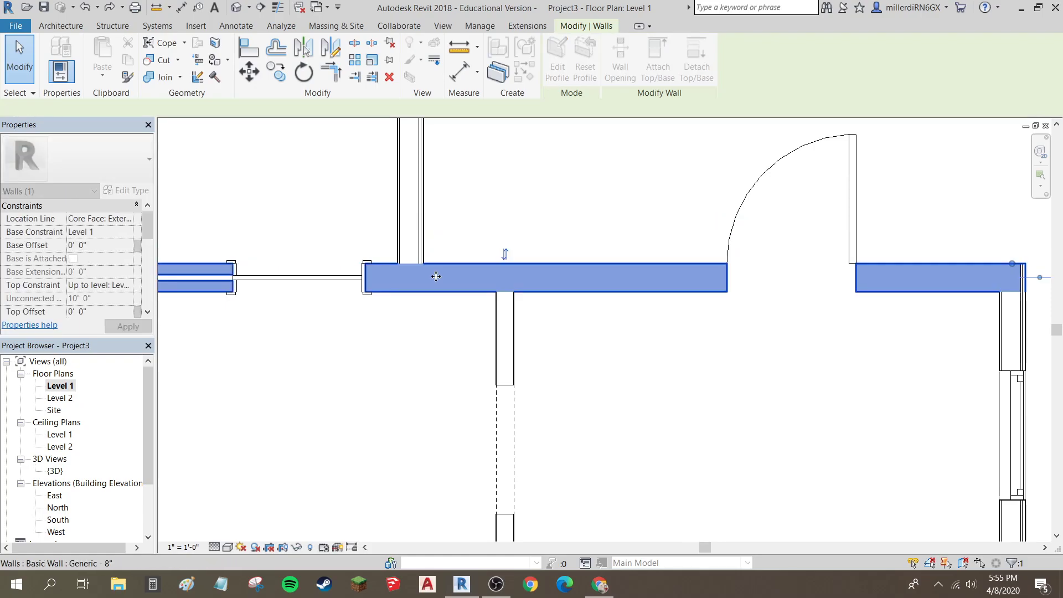
{"action": "scroll", "coordinate": [420, 292], "scroll_direction": "up", "scroll_amount": 2}
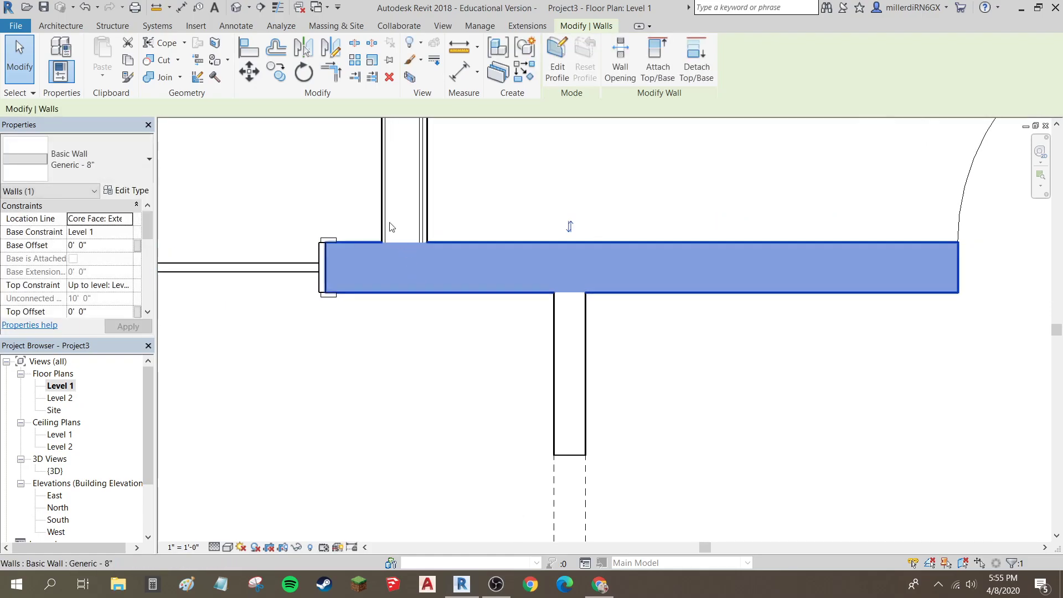
Step: Split the wall again at the interior wall's face
{"action": "left_click", "coordinate": [354, 44]}
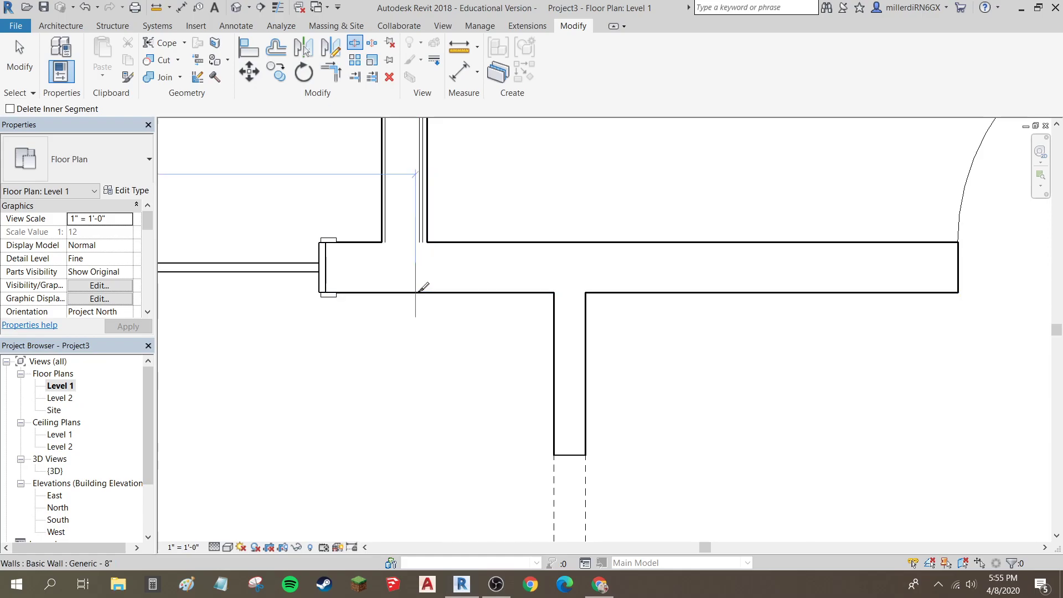
{"action": "scroll", "coordinate": [423, 287], "scroll_direction": "up", "scroll_amount": 3}
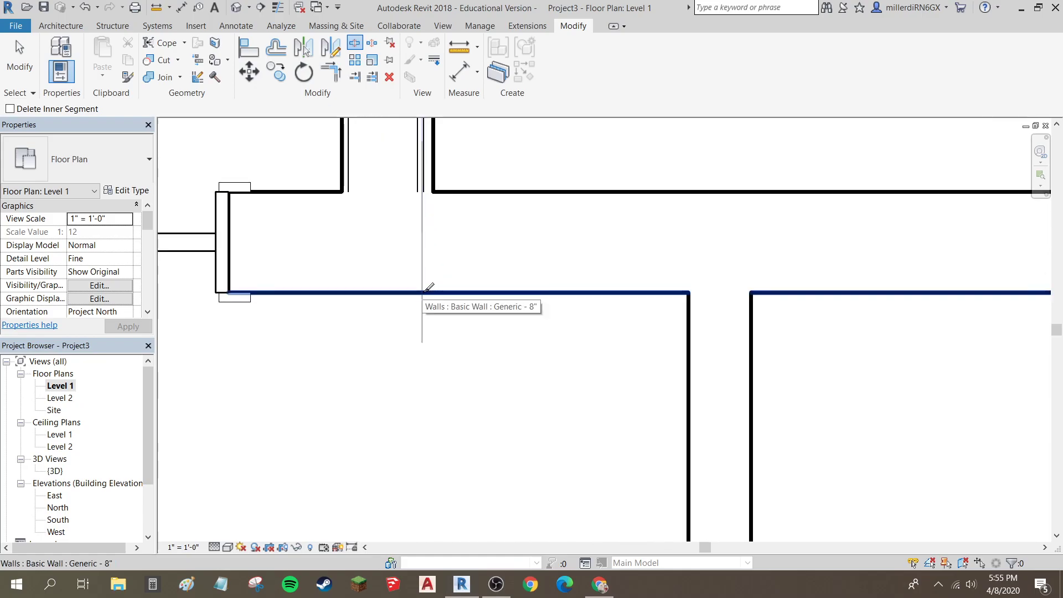
{"action": "left_click", "coordinate": [427, 290]}
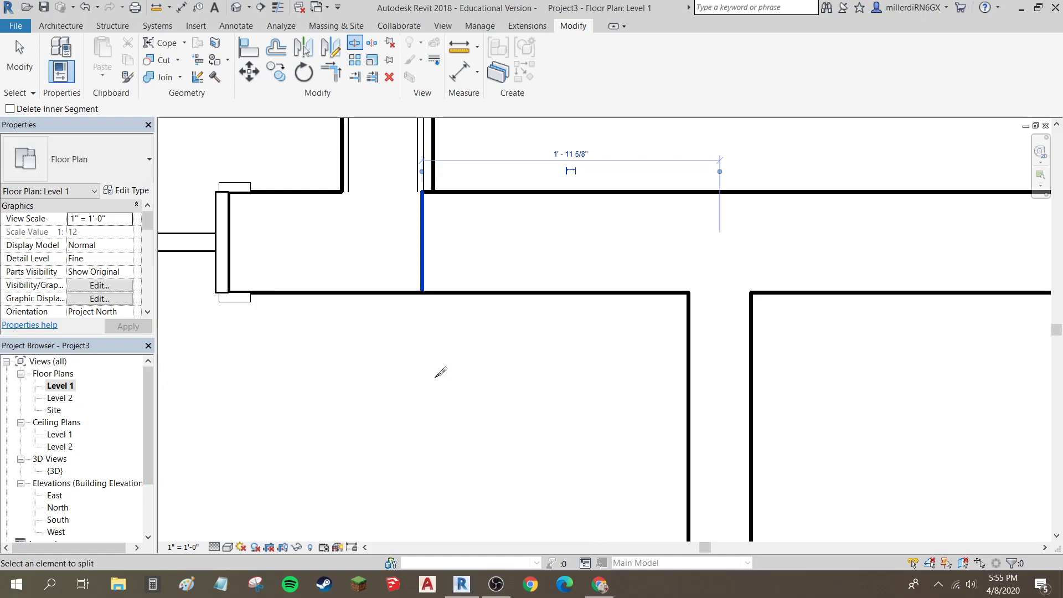
{"action": "scroll", "coordinate": [393, 334], "scroll_direction": "down", "scroll_amount": 4}
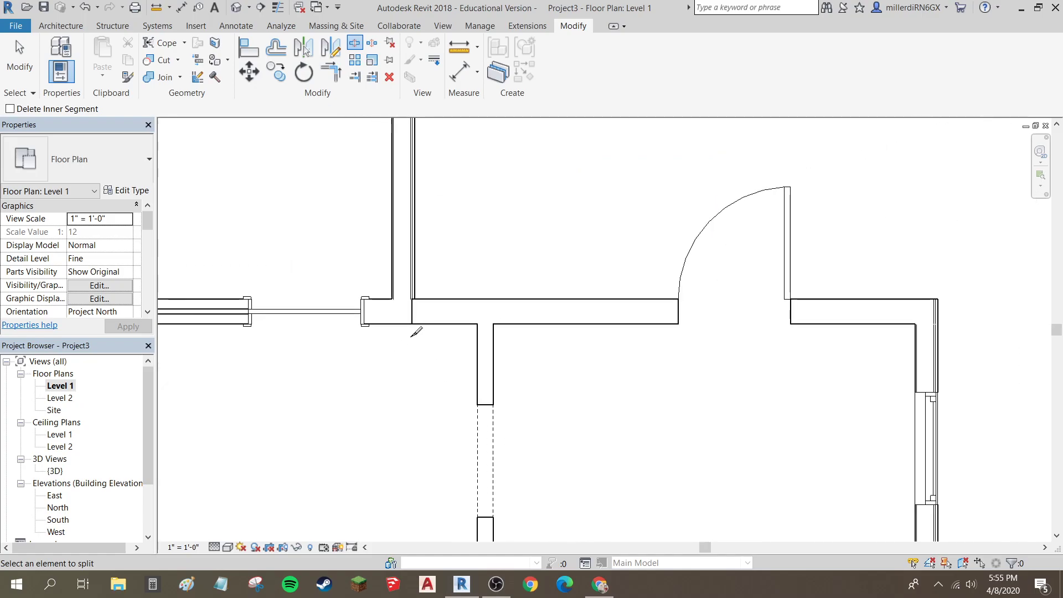
{"action": "key", "text": "Escape"}
{"action": "scroll", "coordinate": [410, 351], "scroll_direction": "down", "scroll_amount": 1}
{"action": "middle_click_drag", "start_coordinate": [413, 352], "coordinate": [510, 351]}
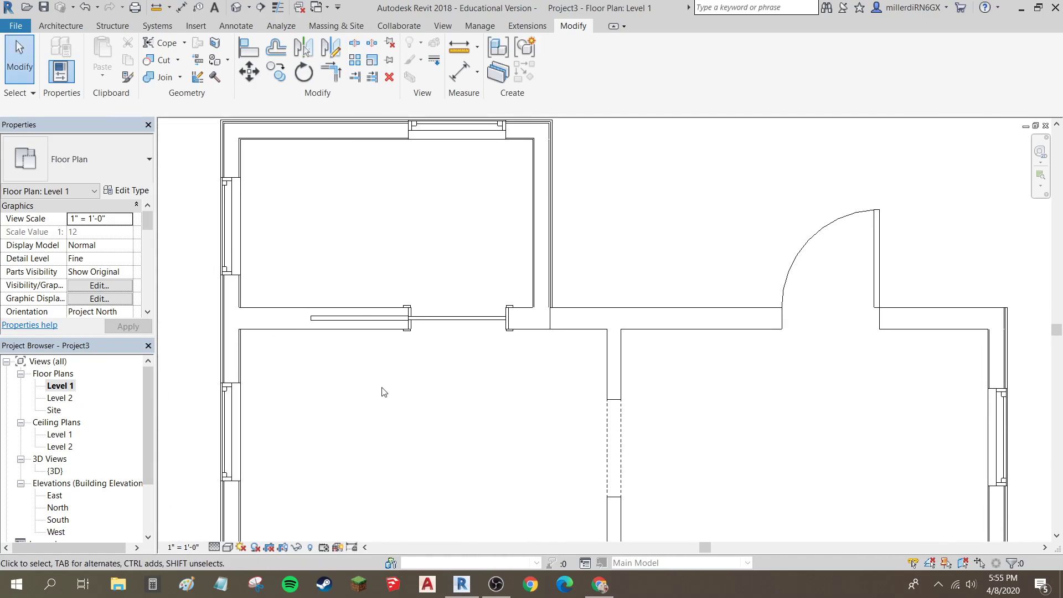
Step: Change the wall segment right of the cut to the Exterior Wall type, keeping its orientation
{"action": "left_click", "coordinate": [650, 312]}
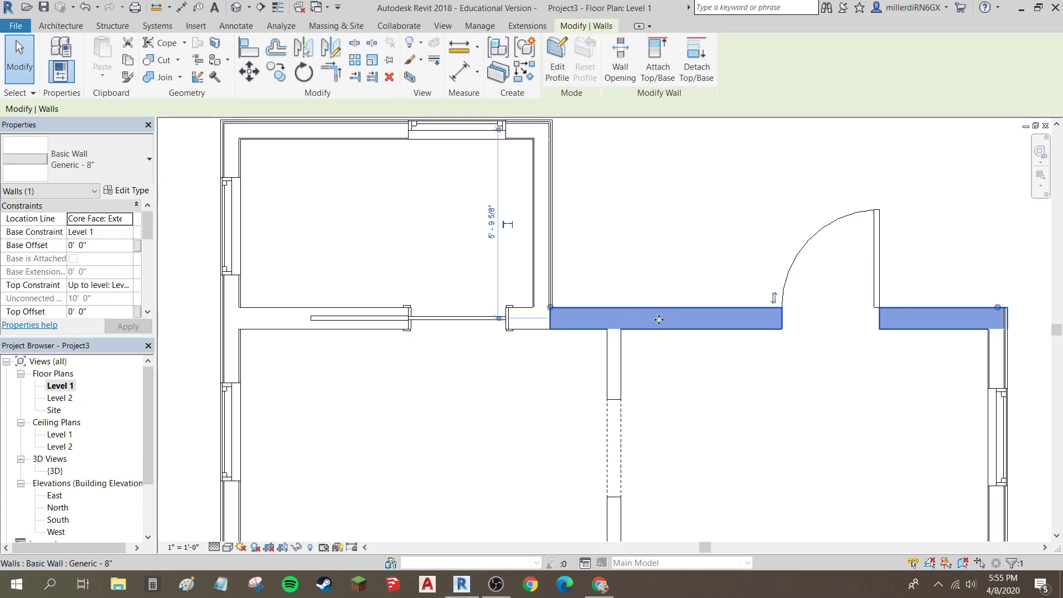
{"action": "left_click", "coordinate": [83, 161]}
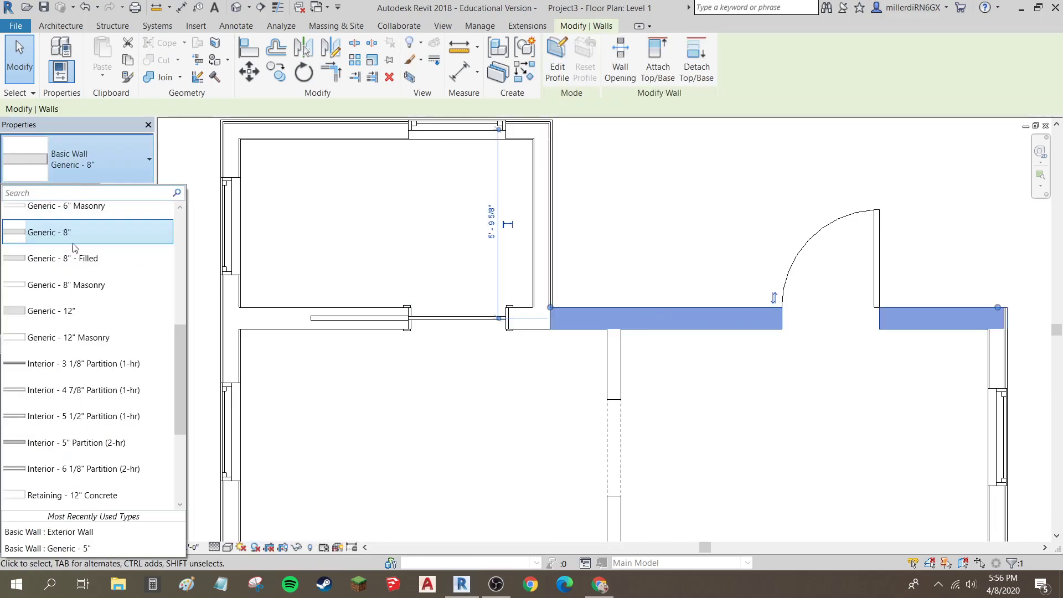
{"action": "scroll", "coordinate": [89, 332], "scroll_direction": "up", "scroll_amount": 5}
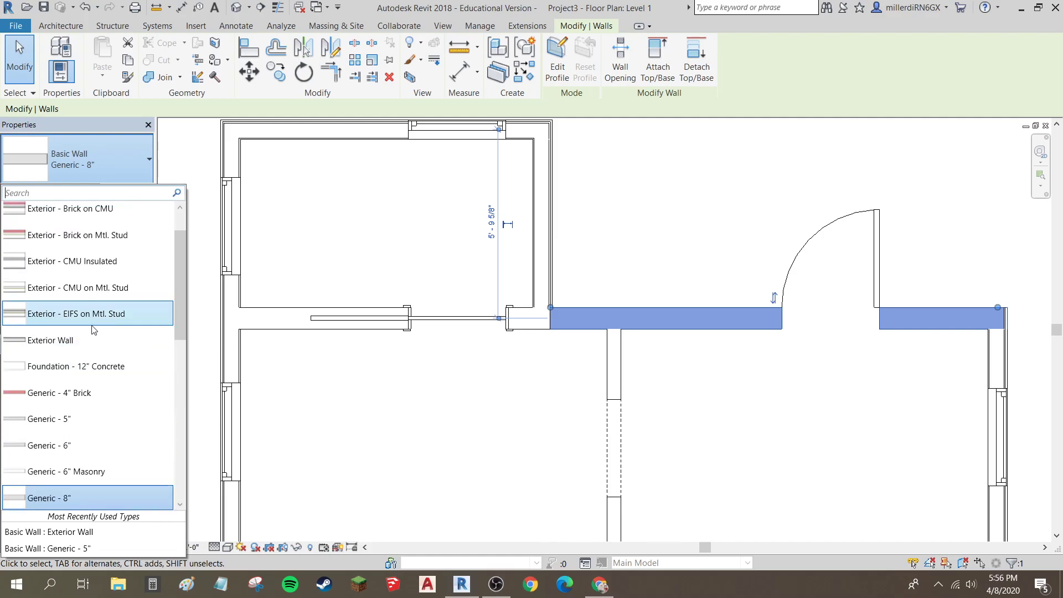
{"action": "left_click", "coordinate": [88, 349]}
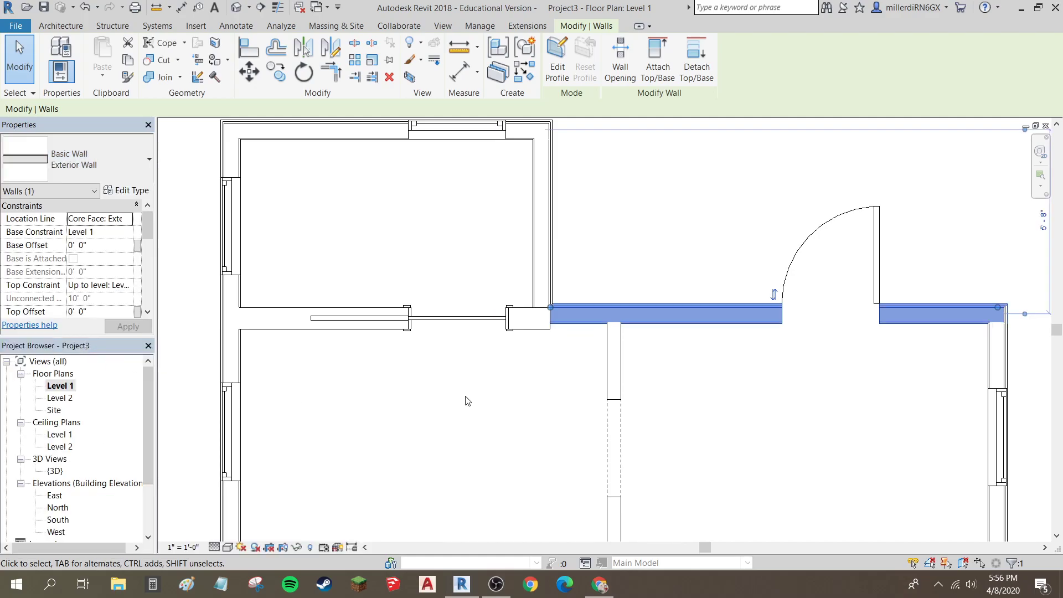
{"action": "scroll", "coordinate": [737, 369], "scroll_direction": "up", "scroll_amount": 3}
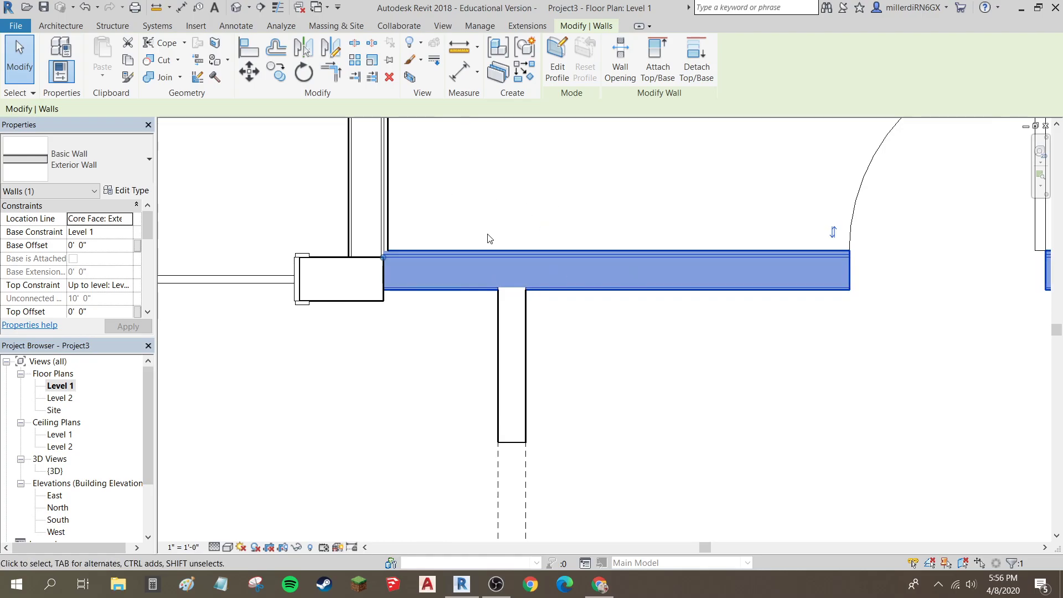
{"action": "left_click", "coordinate": [833, 231]}
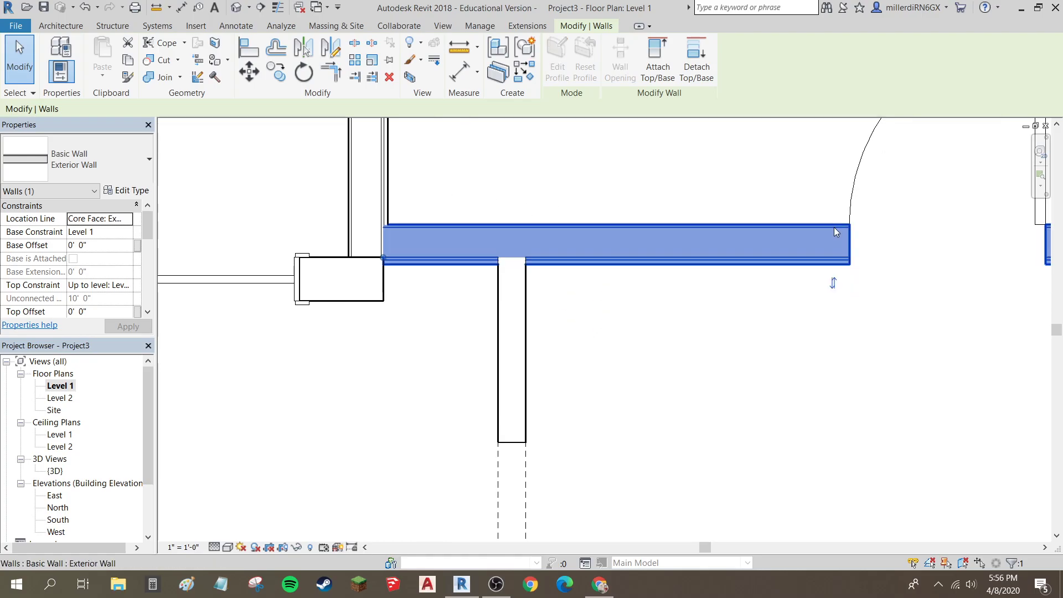
{"action": "left_click", "coordinate": [834, 284]}
{"action": "left_click", "coordinate": [644, 302]}
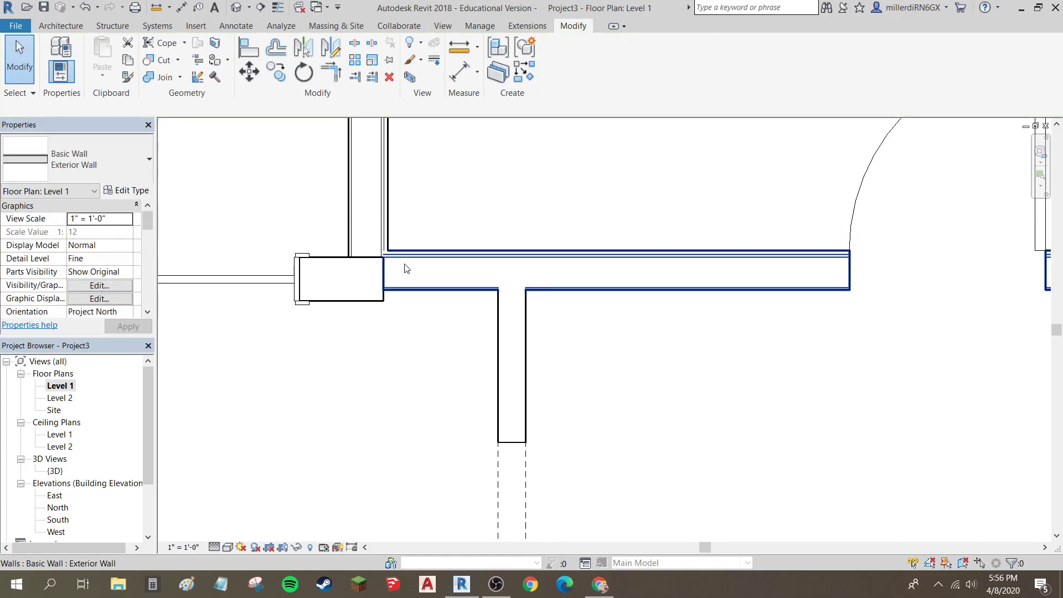
{"action": "scroll", "coordinate": [402, 248], "scroll_direction": "up", "scroll_amount": 3}
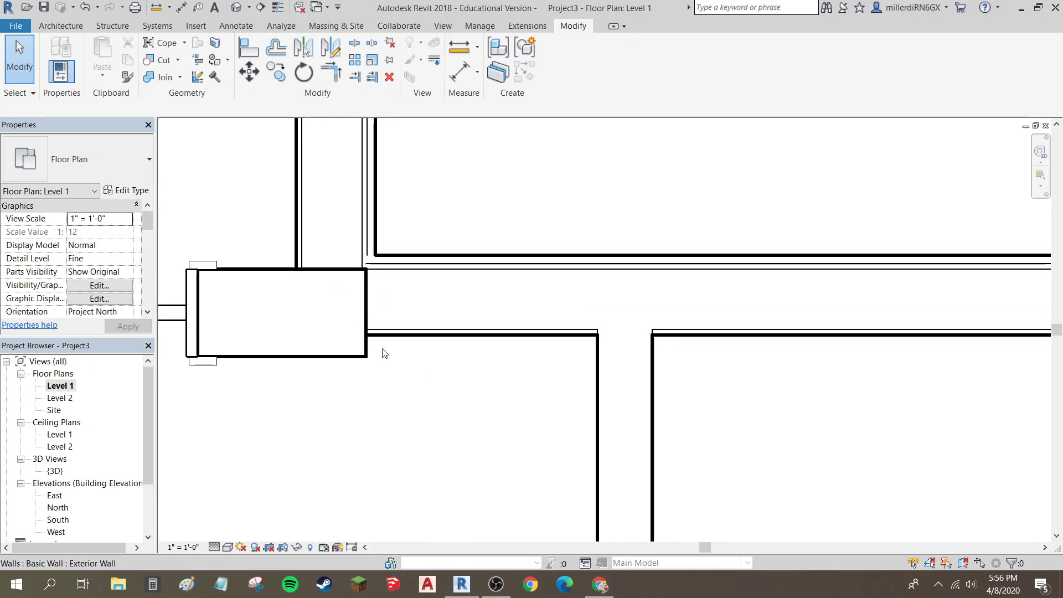
Step: Select the short Generic - 8" wall segment and pan to show the left wall
{"action": "left_click", "coordinate": [340, 362]}
{"action": "scroll", "coordinate": [339, 354], "scroll_direction": "down", "scroll_amount": 4}
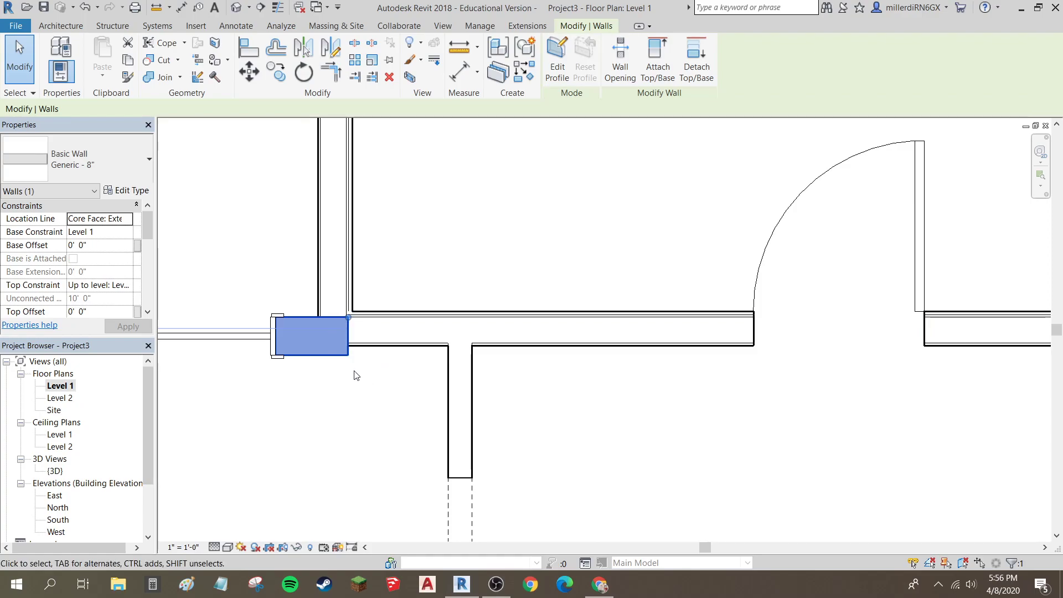
{"action": "scroll", "coordinate": [299, 383], "scroll_direction": "down", "scroll_amount": 2}
{"action": "middle_click_drag", "start_coordinate": [299, 382], "coordinate": [494, 358]}
{"action": "middle_click_drag", "start_coordinate": [290, 373], "coordinate": [429, 359]}
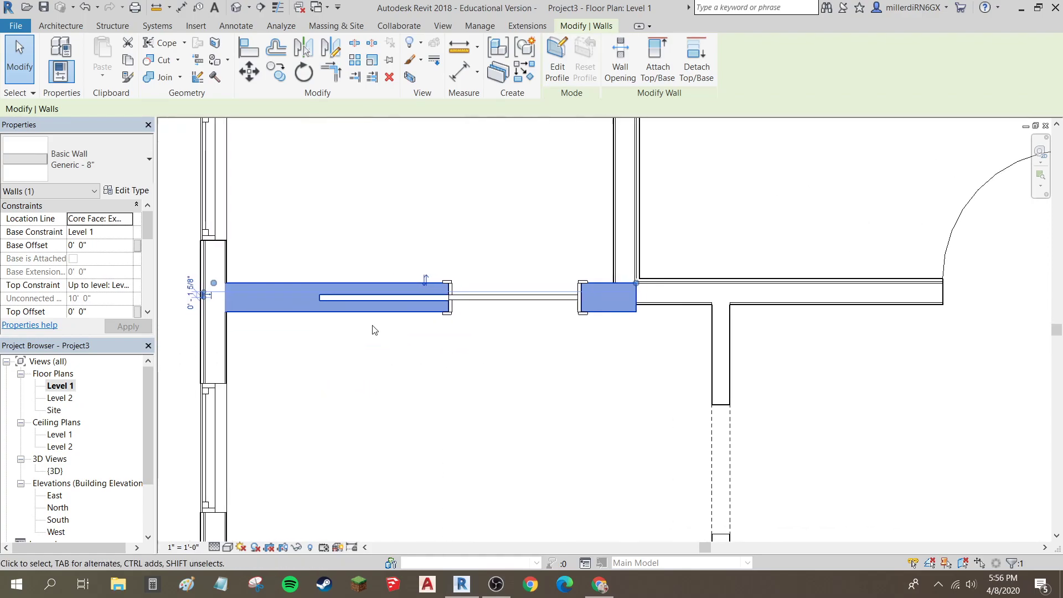
Step: Duplicate the Generic - 8" wall type under the name 'DRYWALL 2X6 DRYWALL'
{"action": "left_click", "coordinate": [126, 191]}
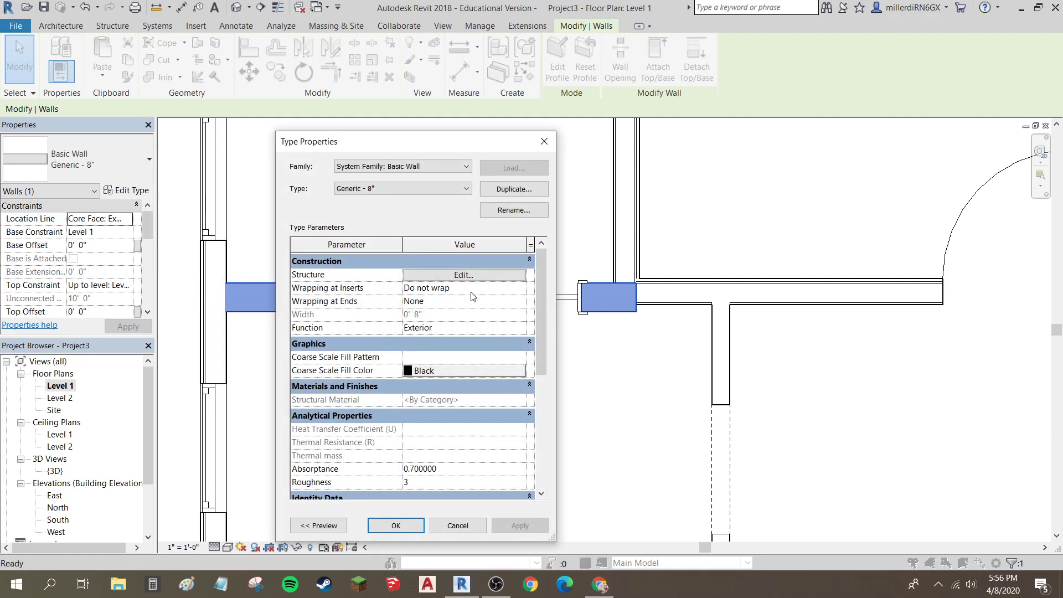
{"action": "left_click", "coordinate": [498, 189]}
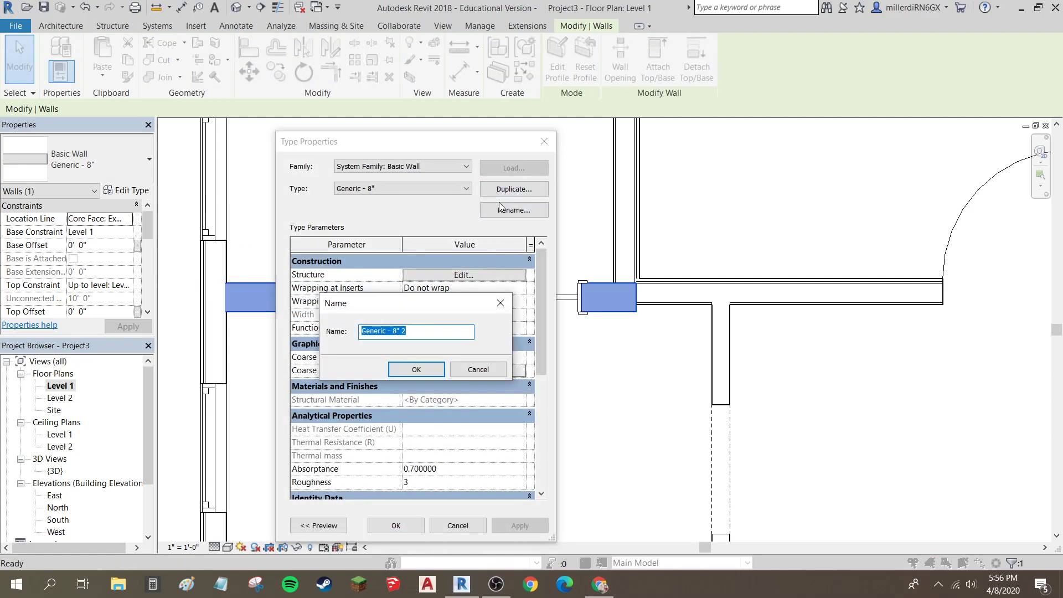
{"action": "type", "text": "E"}
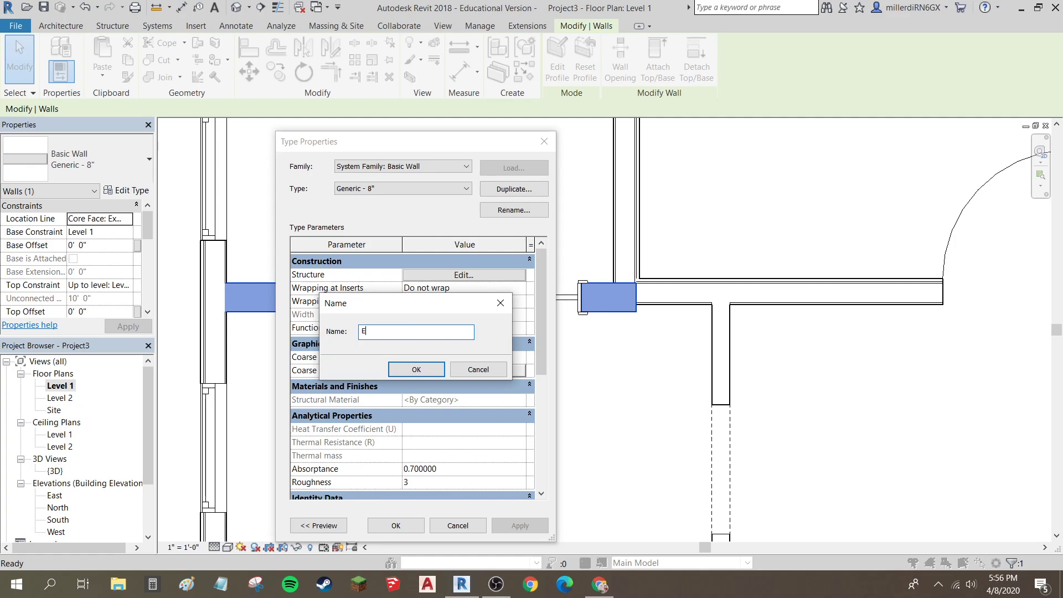
{"action": "key", "text": "BackSpace"}
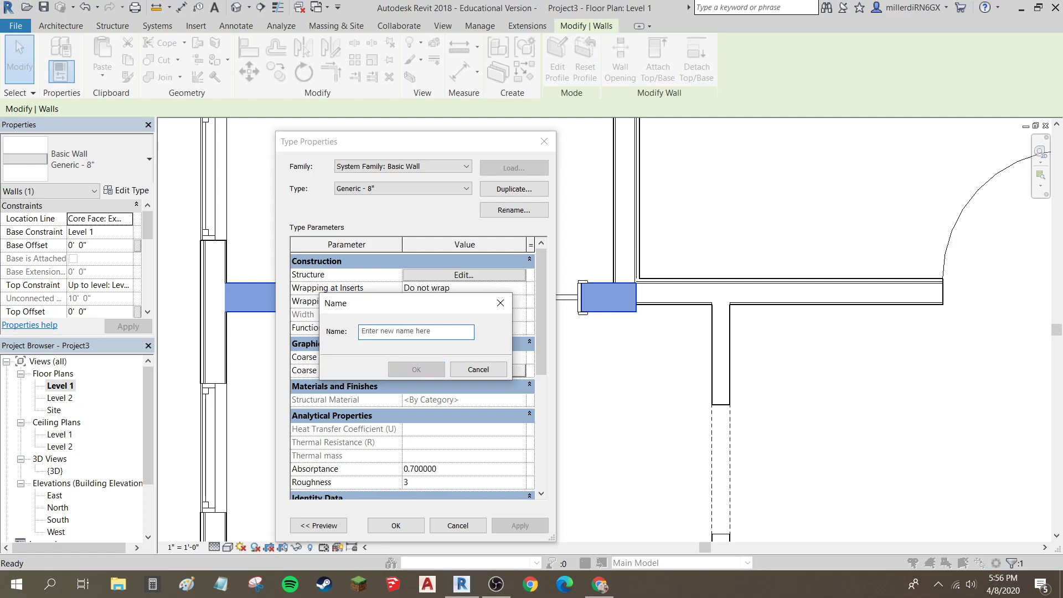
{"action": "type", "text": "DRY"}
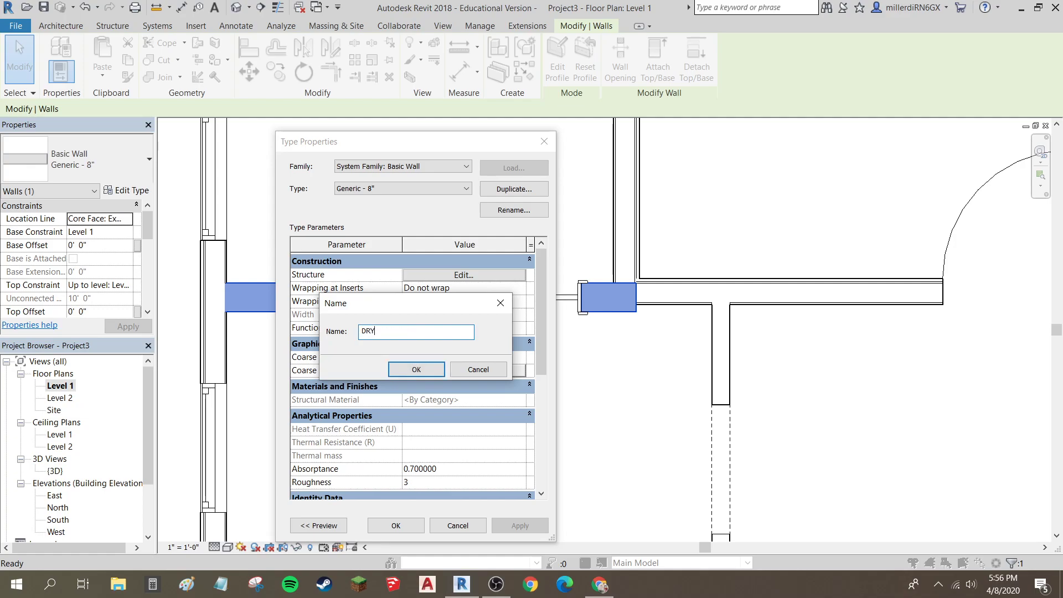
{"action": "type", "text": "WALL 2X6 DRYWALL"}
{"action": "left_click", "coordinate": [411, 372]}
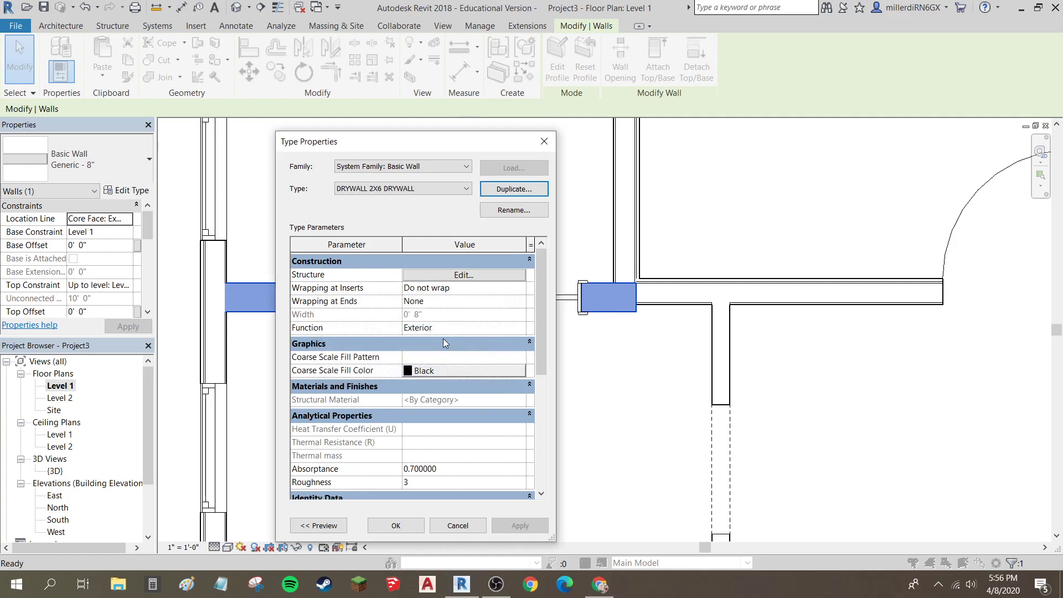
Step: Insert two layers in DRYWALL 2X6 DRYWALL, one on the exterior side and the 8" structure moved inward
{"action": "left_click", "coordinate": [436, 279]}
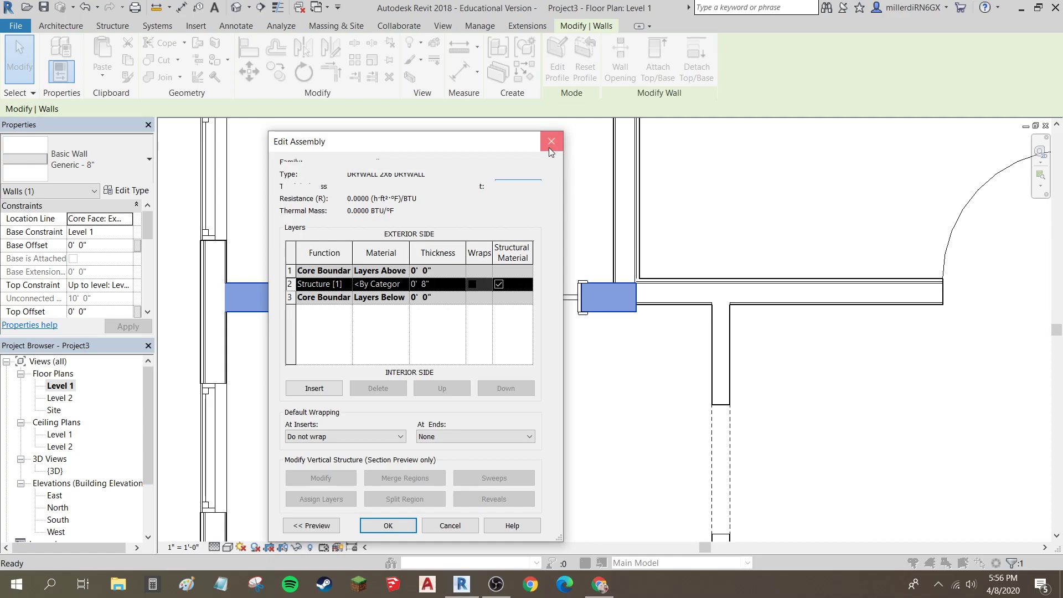
{"action": "left_click", "coordinate": [551, 141]}
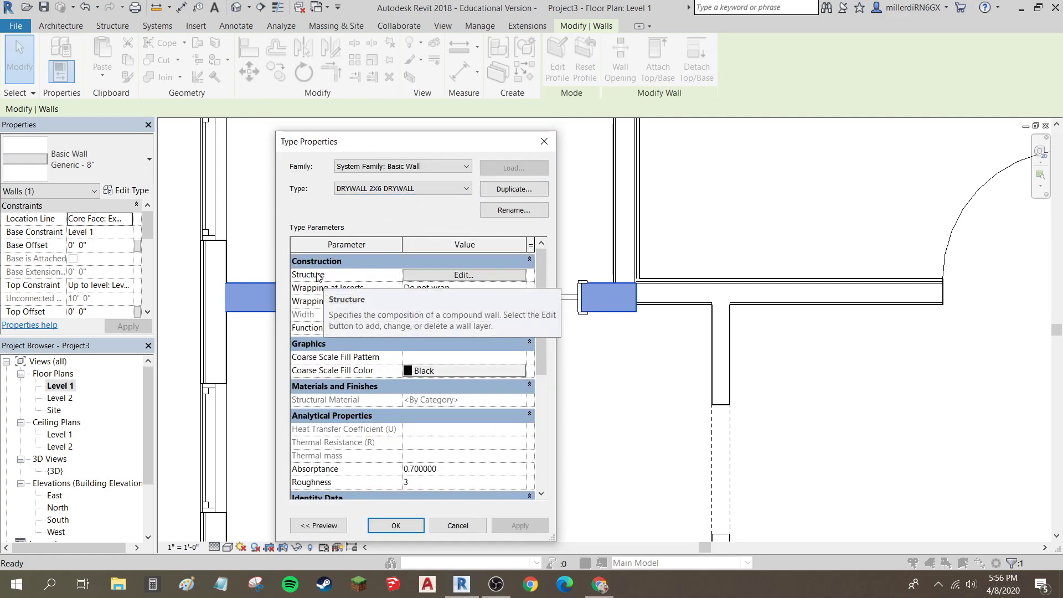
{"action": "left_click", "coordinate": [421, 275]}
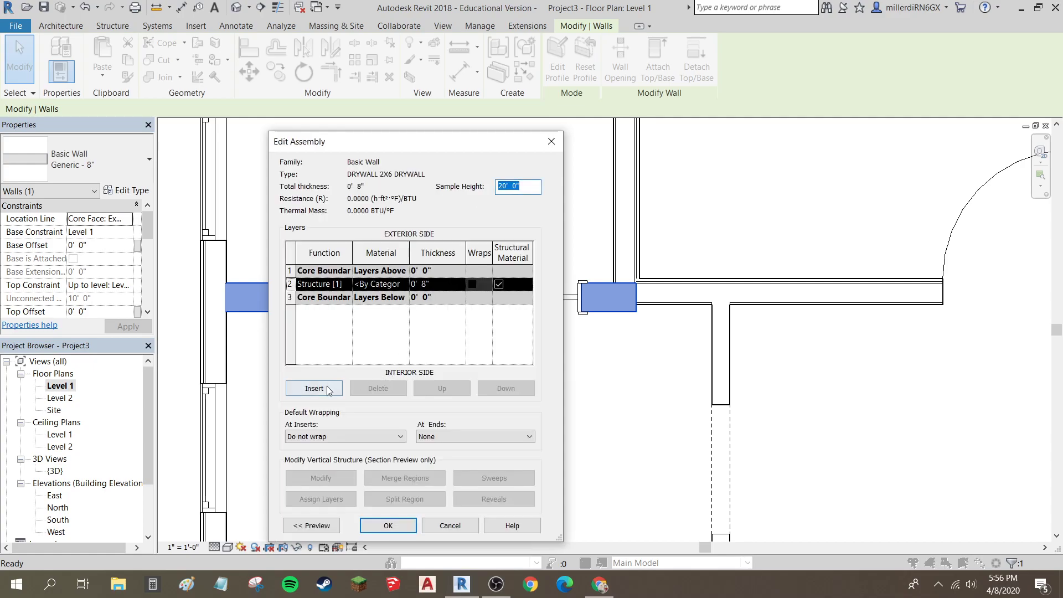
{"action": "left_click", "coordinate": [327, 389]}
{"action": "left_click", "coordinate": [327, 389]}
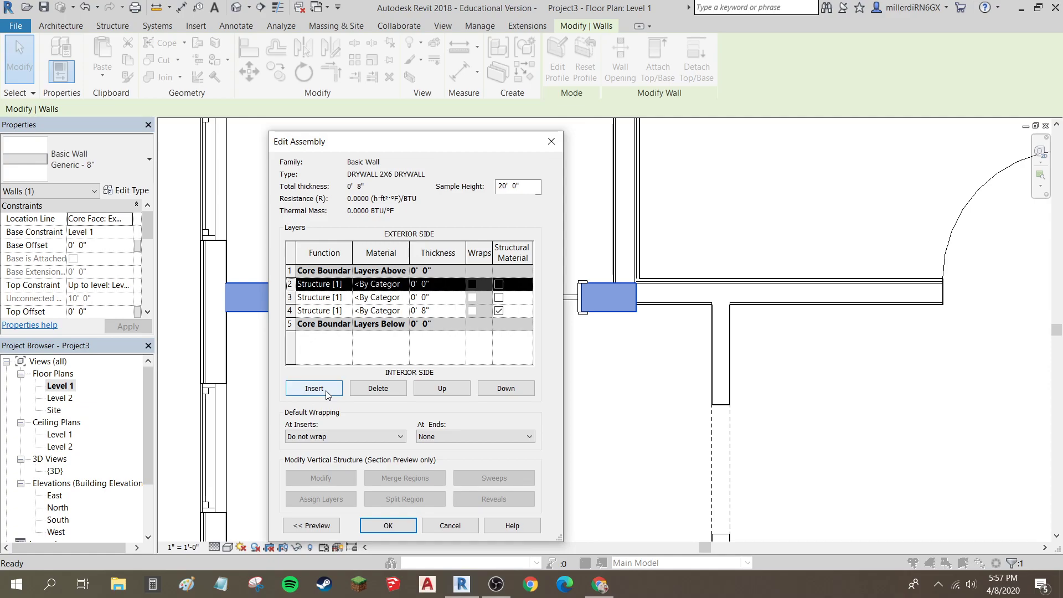
{"action": "left_click", "coordinate": [443, 387]}
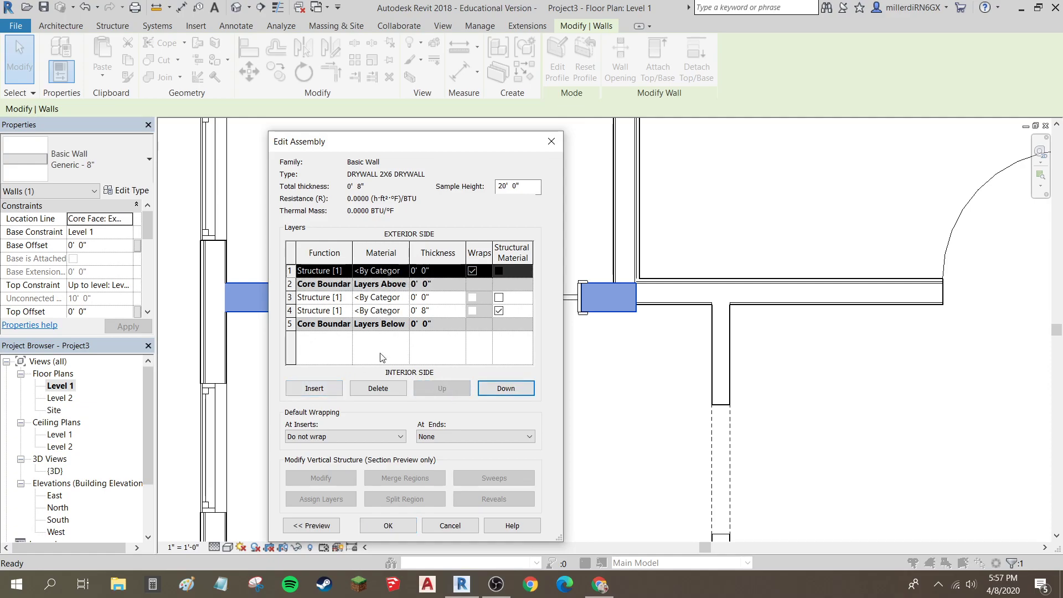
{"action": "left_click", "coordinate": [308, 310]}
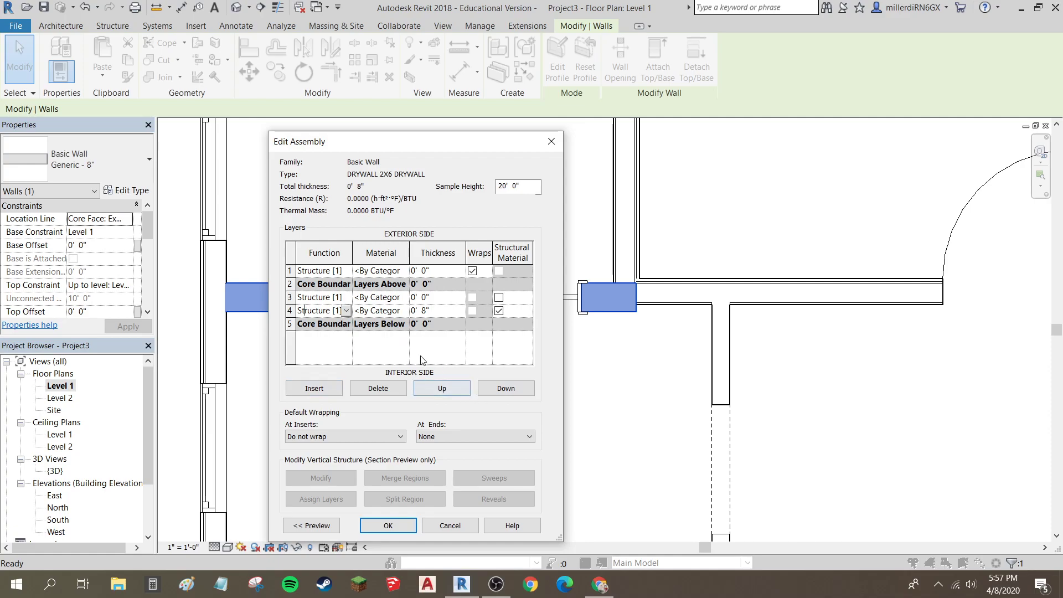
{"action": "left_click", "coordinate": [501, 390]}
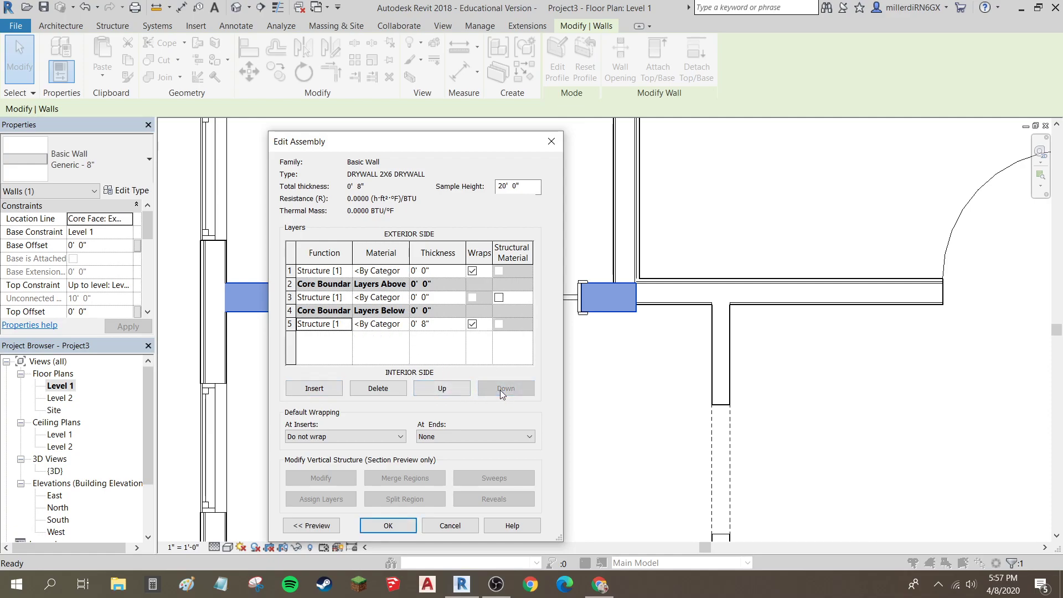
Step: Make the outermost layer a 1/2" Finish 2 layer
{"action": "left_click", "coordinate": [348, 272]}
{"action": "left_click", "coordinate": [346, 271]}
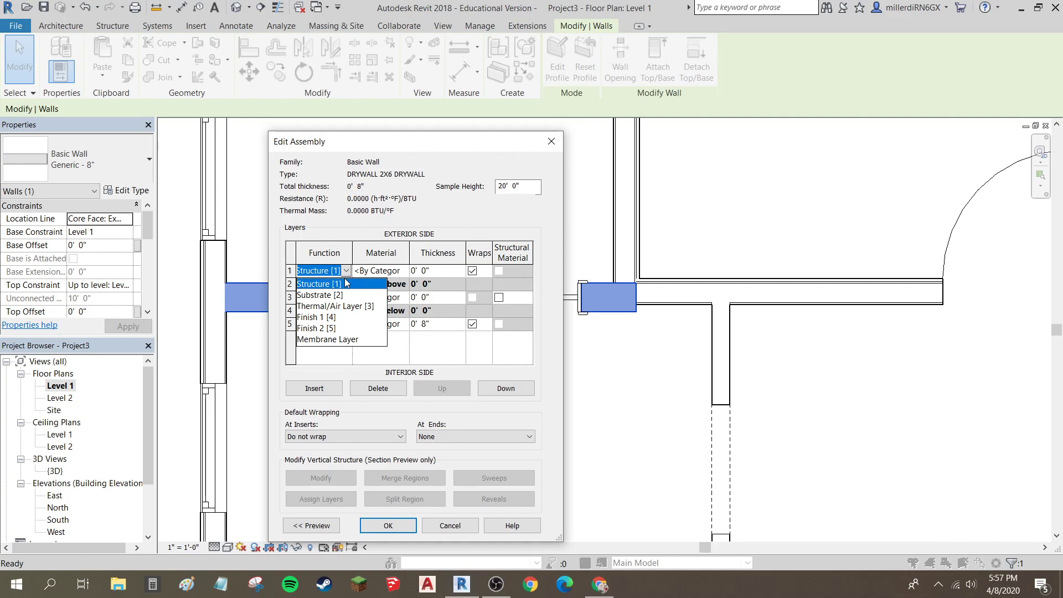
{"action": "left_click", "coordinate": [329, 328]}
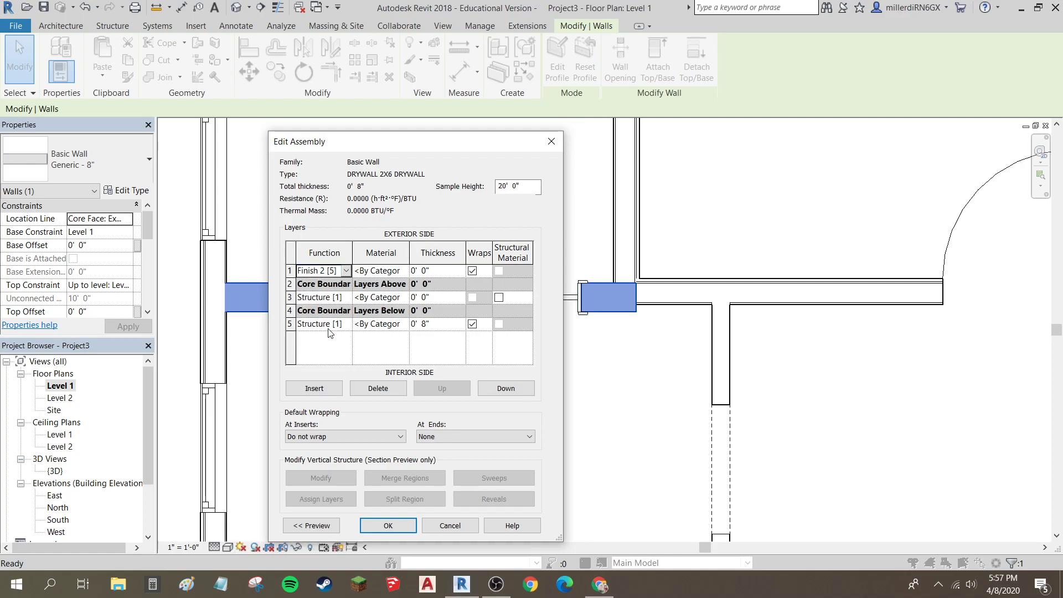
{"action": "left_click", "coordinate": [425, 271]}
{"action": "type", "text": "1/2"}
{"action": "key", "text": "Tab"}
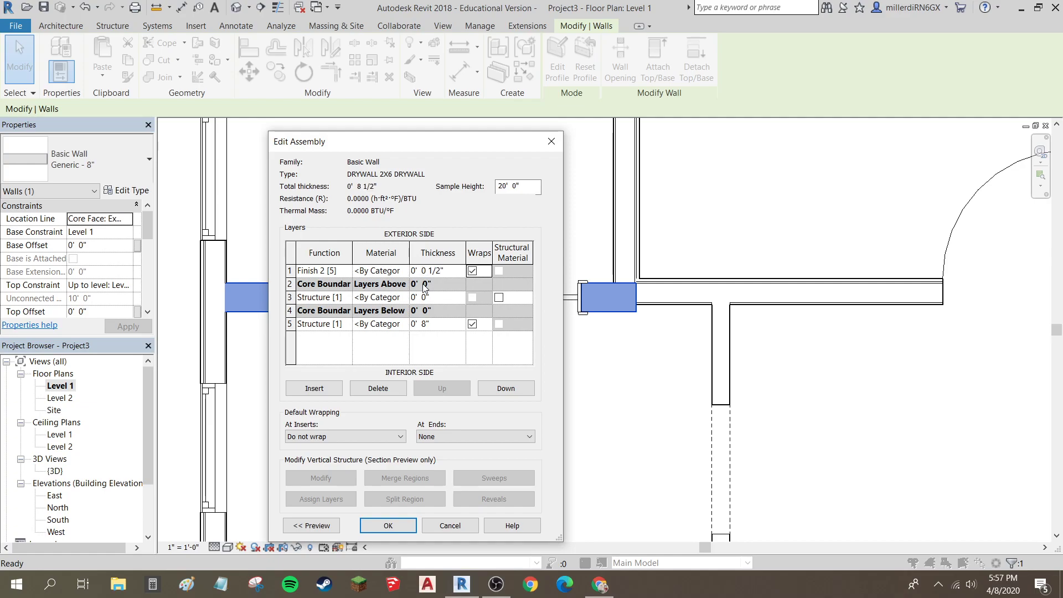
Step: Make the innermost layer 1/2" Finish 1, set the core to 5 1/2", and accept
{"action": "left_click", "coordinate": [327, 324]}
{"action": "left_click", "coordinate": [346, 325]}
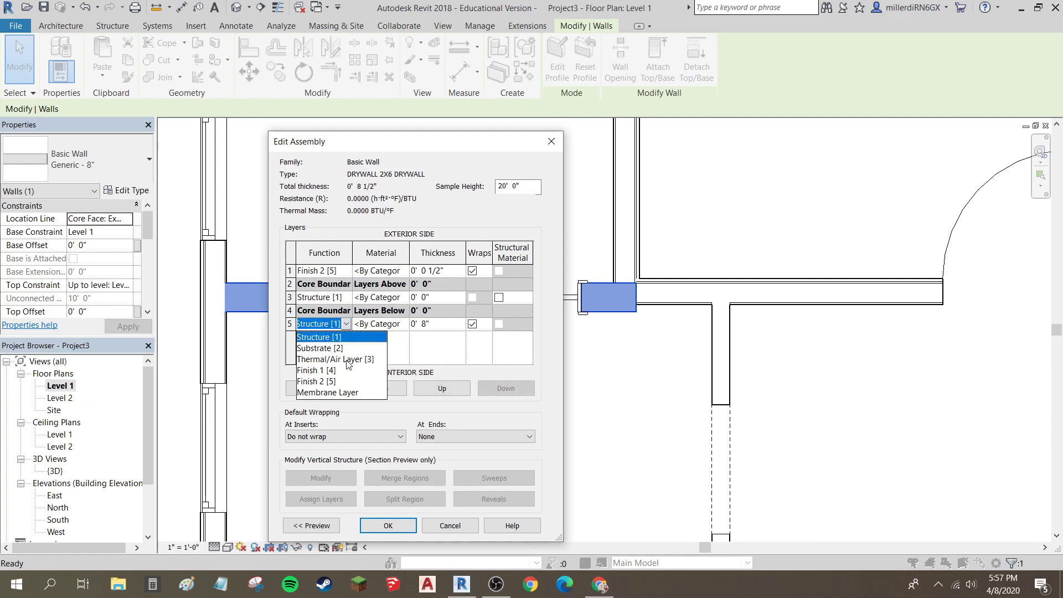
{"action": "left_click", "coordinate": [324, 370]}
{"action": "left_click", "coordinate": [424, 327]}
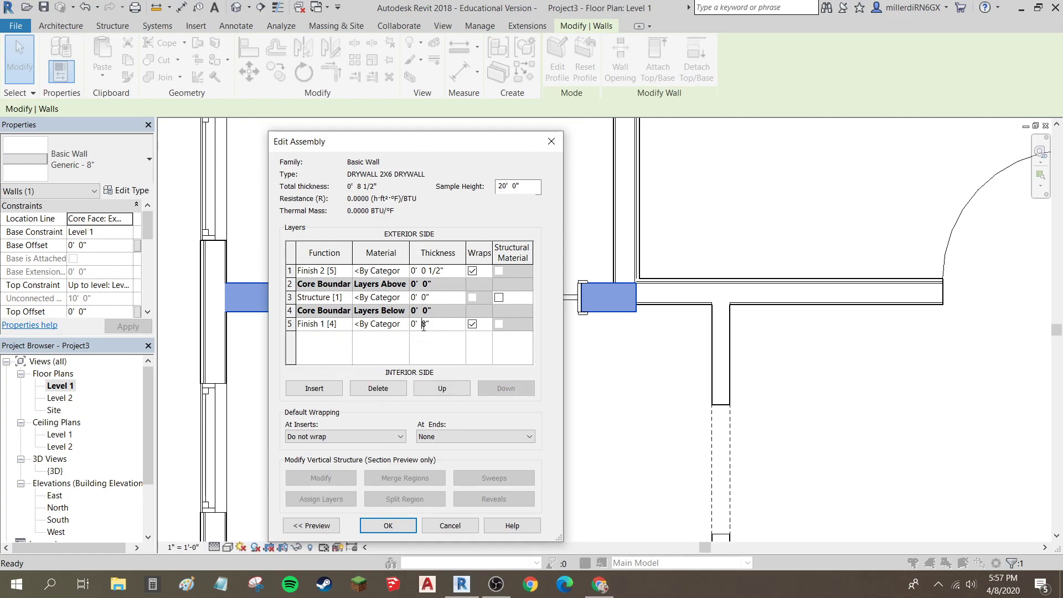
{"action": "key", "text": "Tab"}
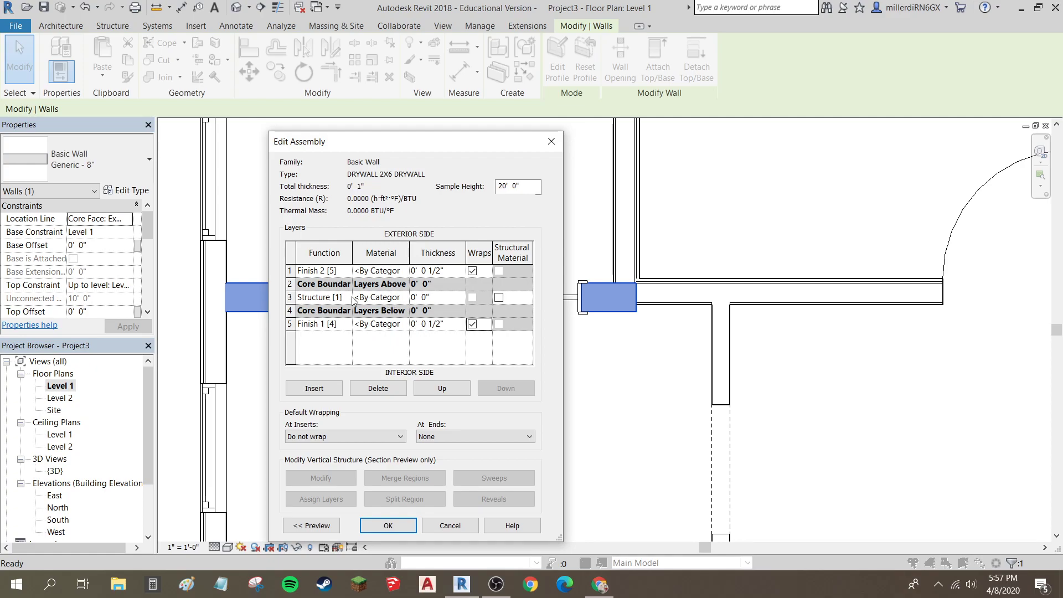
{"action": "left_click", "coordinate": [425, 298]}
{"action": "double_click", "coordinate": [424, 298]}
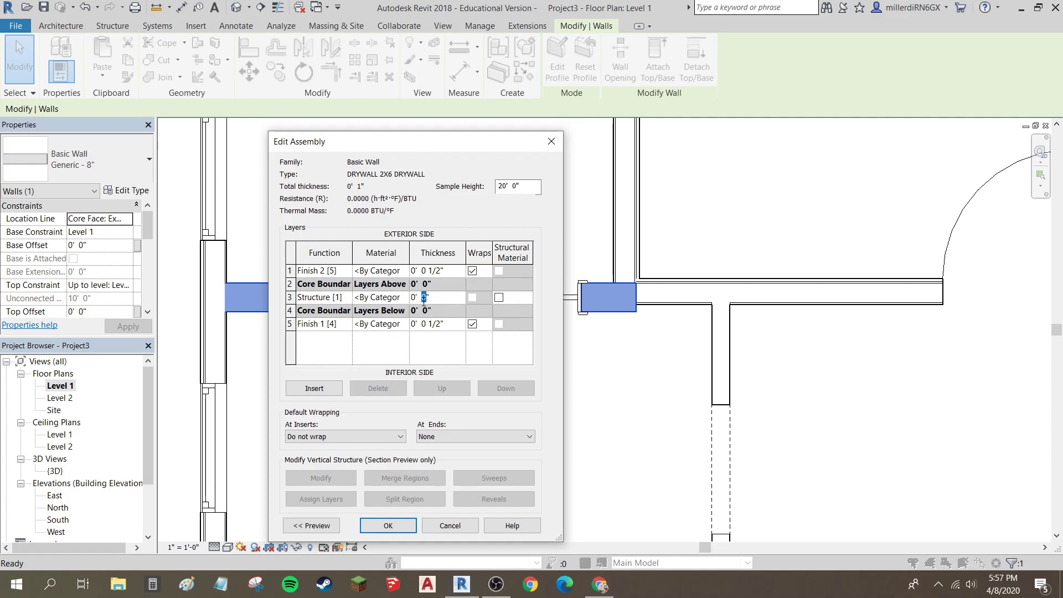
{"action": "key", "text": "Tab"}
{"action": "left_click", "coordinate": [390, 528]}
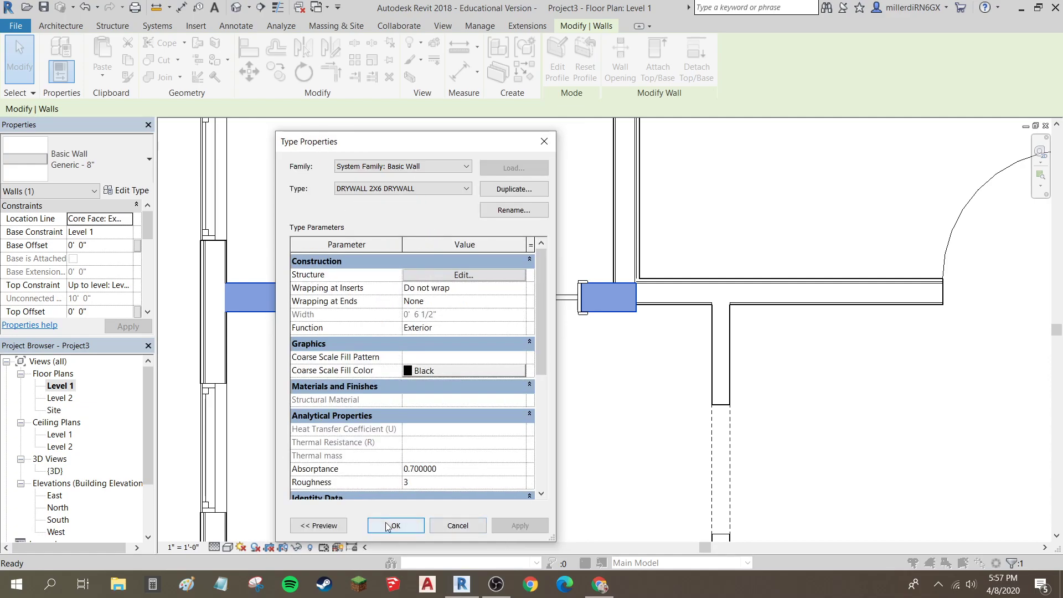
Step: Apply the DRYWALL 2X6 DRYWALL type to the short left wall piece
{"action": "left_click", "coordinate": [396, 526]}
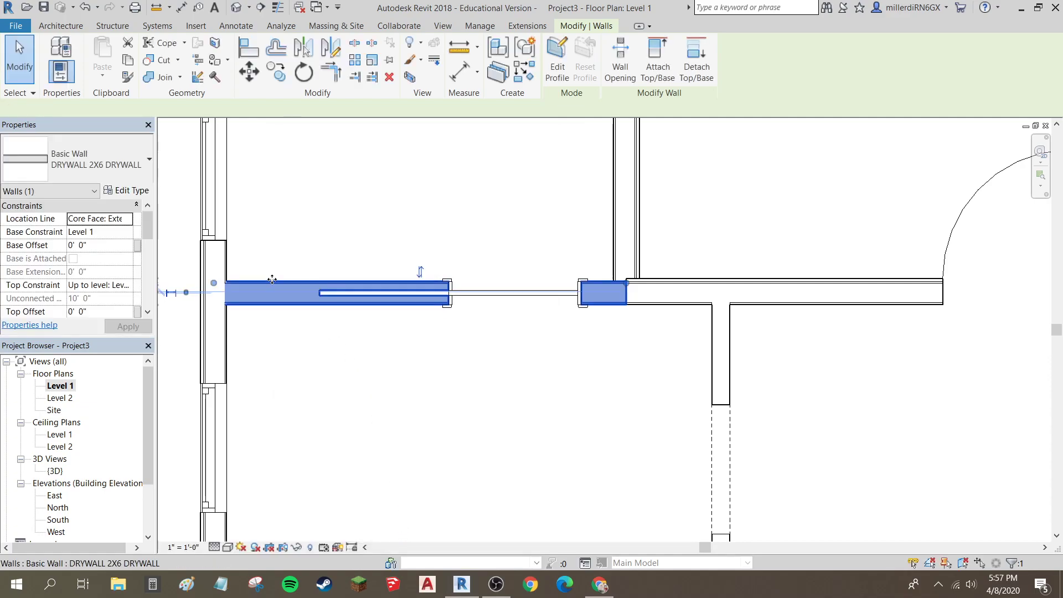
{"action": "left_click", "coordinate": [401, 366]}
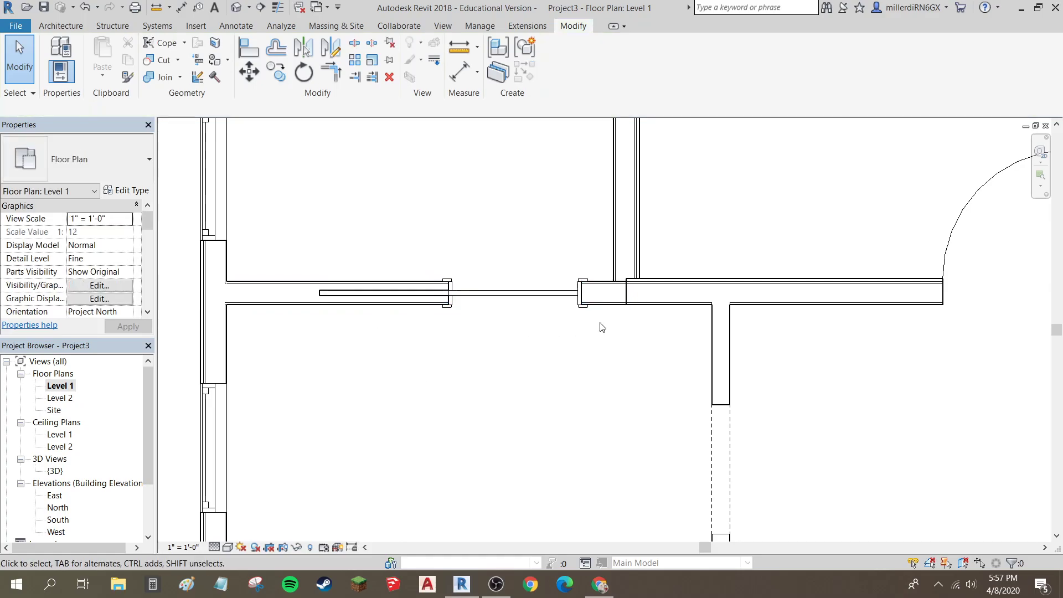
{"action": "scroll", "coordinate": [653, 283], "scroll_direction": "up", "scroll_amount": 3}
Step: Trim the drywall segment and reconnect the long exterior wall's end to it
{"action": "left_click", "coordinate": [646, 291]}
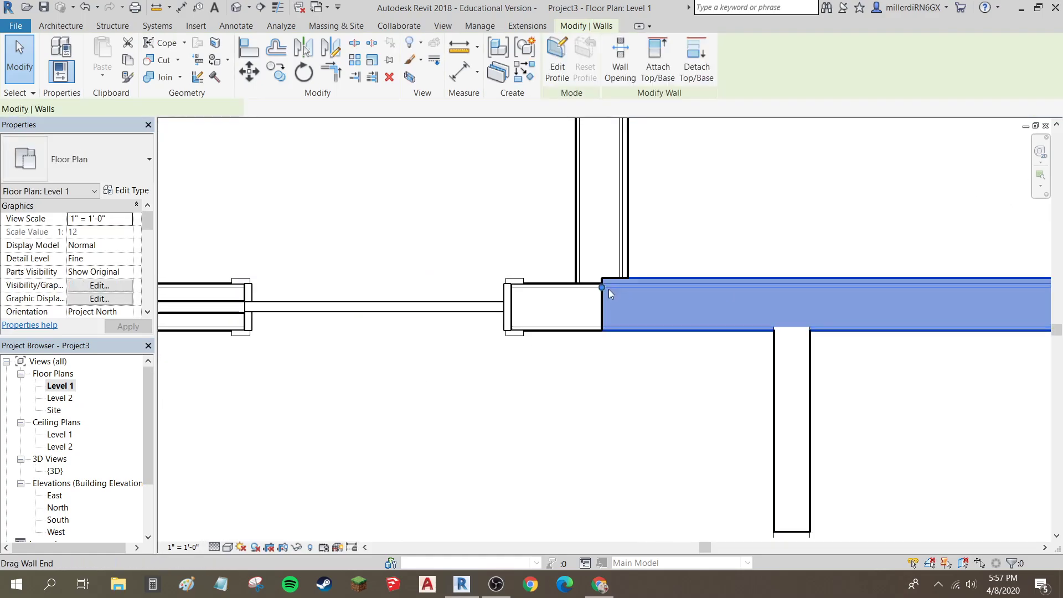
{"action": "left_click_drag", "start_coordinate": [604, 288], "coordinate": [630, 287]}
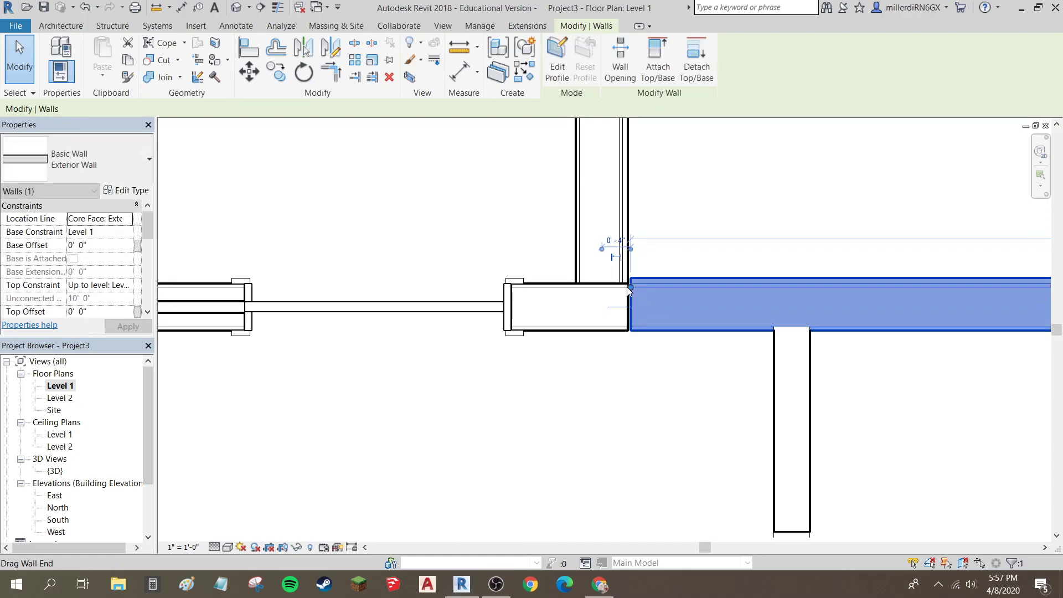
{"action": "scroll", "coordinate": [624, 291], "scroll_direction": "up", "scroll_amount": 2}
{"action": "left_click", "coordinate": [620, 353]}
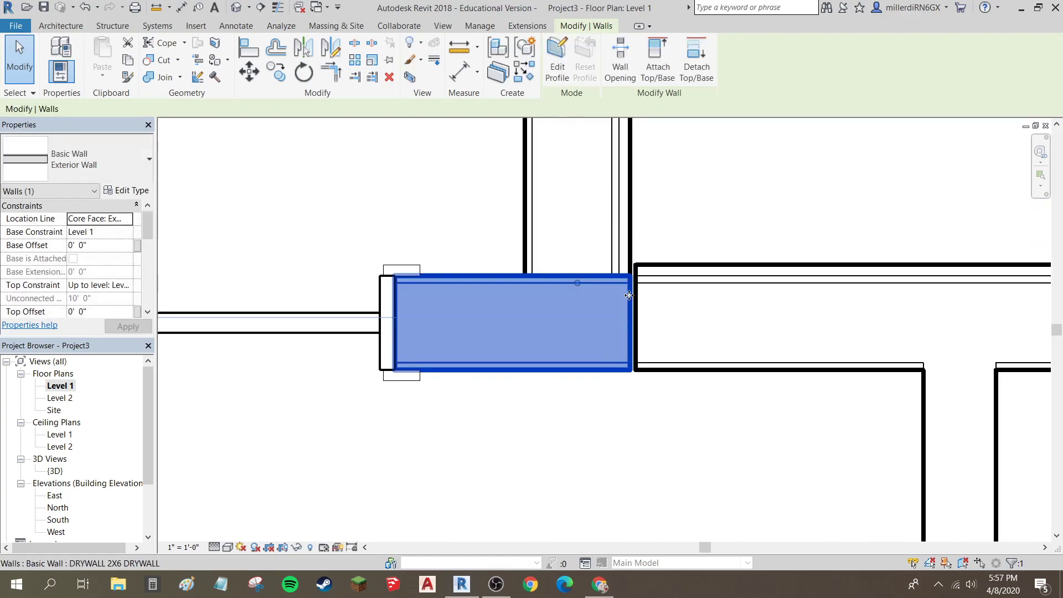
{"action": "left_click_drag", "start_coordinate": [577, 284], "coordinate": [532, 283]}
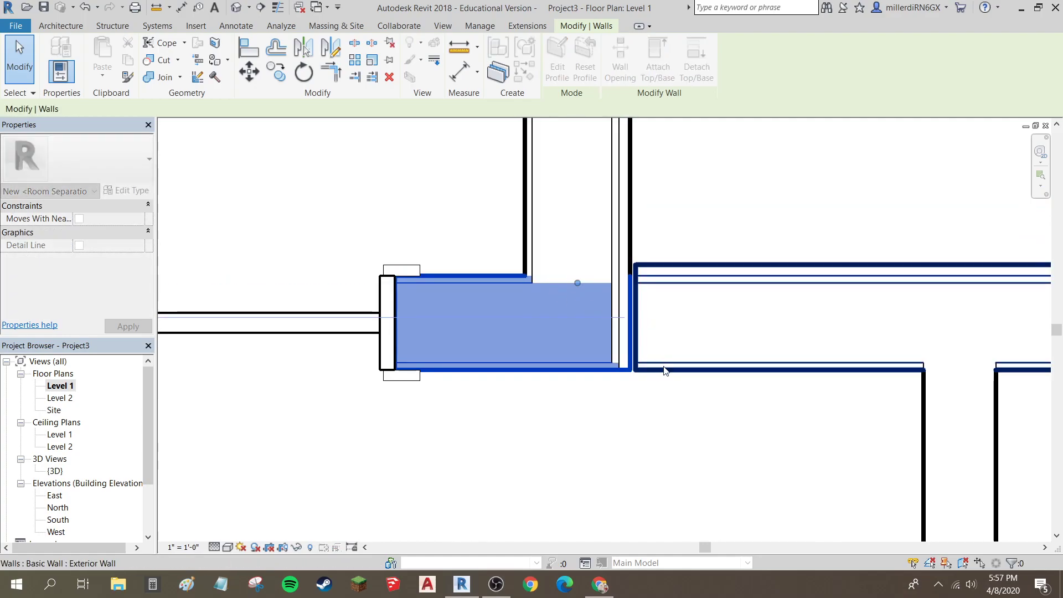
{"action": "left_click", "coordinate": [654, 317]}
{"action": "left_click_drag", "start_coordinate": [633, 284], "coordinate": [630, 284]}
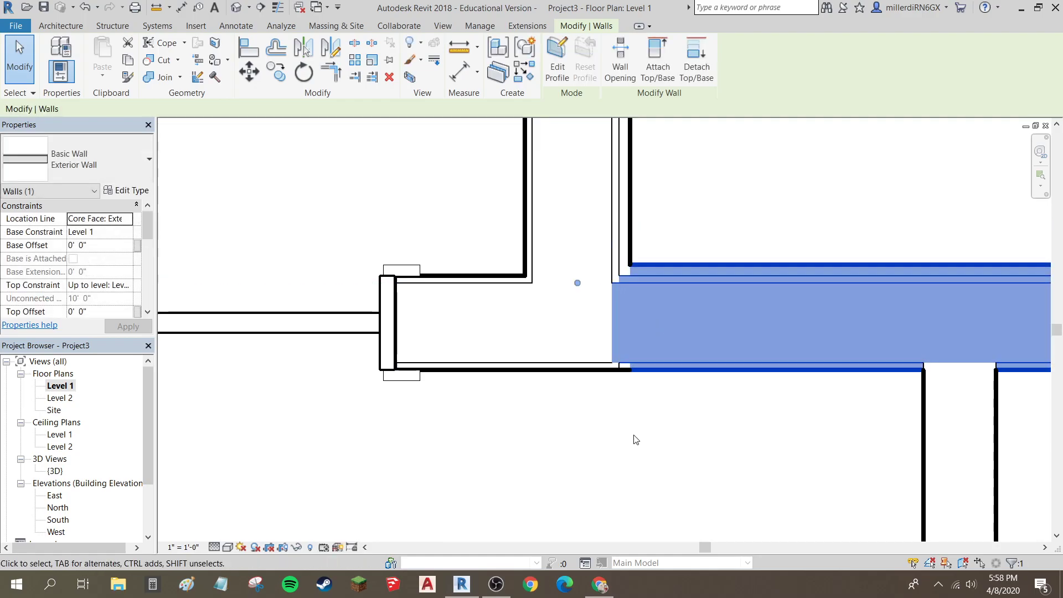
{"action": "left_click", "coordinate": [580, 284]}
Step: Deselect the exterior wall and zoom out and pan to show the interior dividing wall with the opening
{"action": "left_click", "coordinate": [670, 421]}
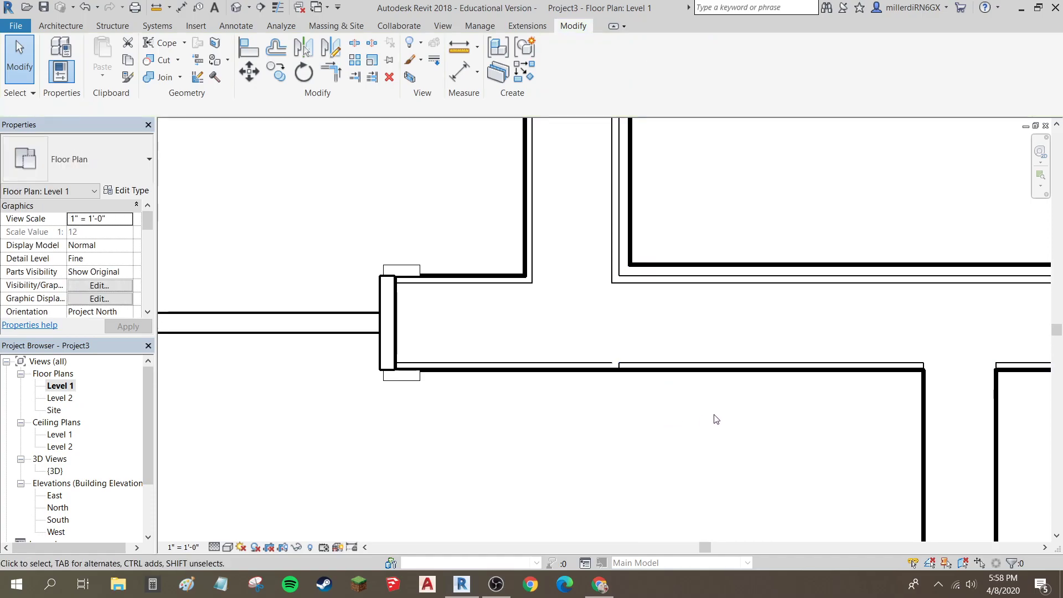
{"action": "scroll", "coordinate": [589, 387], "scroll_direction": "down", "scroll_amount": 3}
{"action": "middle_click_drag", "start_coordinate": [667, 401], "coordinate": [397, 239]}
{"action": "scroll", "coordinate": [422, 330], "scroll_direction": "down", "scroll_amount": 3}
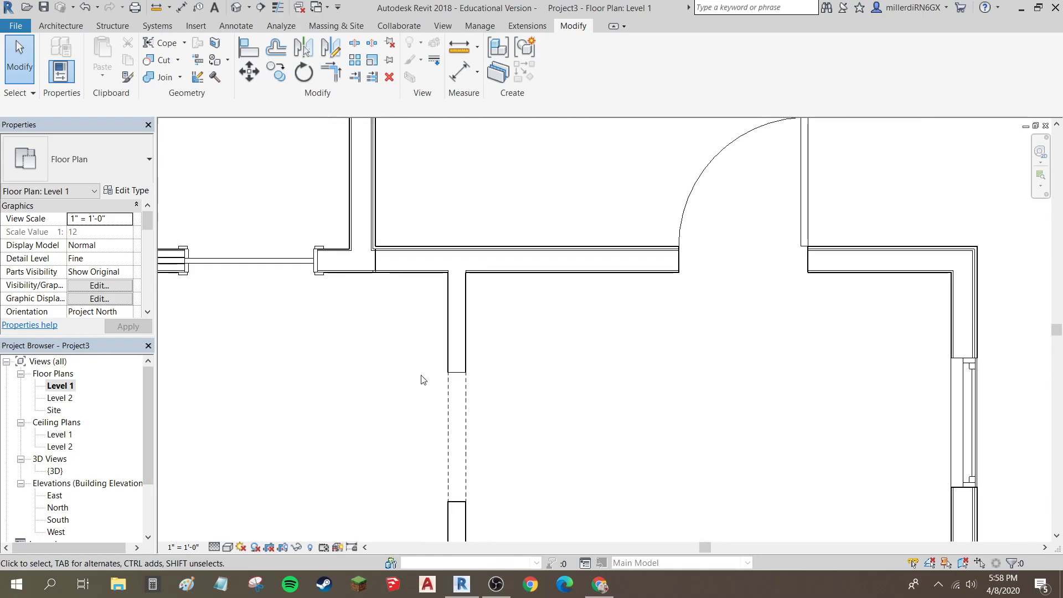
{"action": "middle_click_drag", "start_coordinate": [426, 387], "coordinate": [435, 242]}
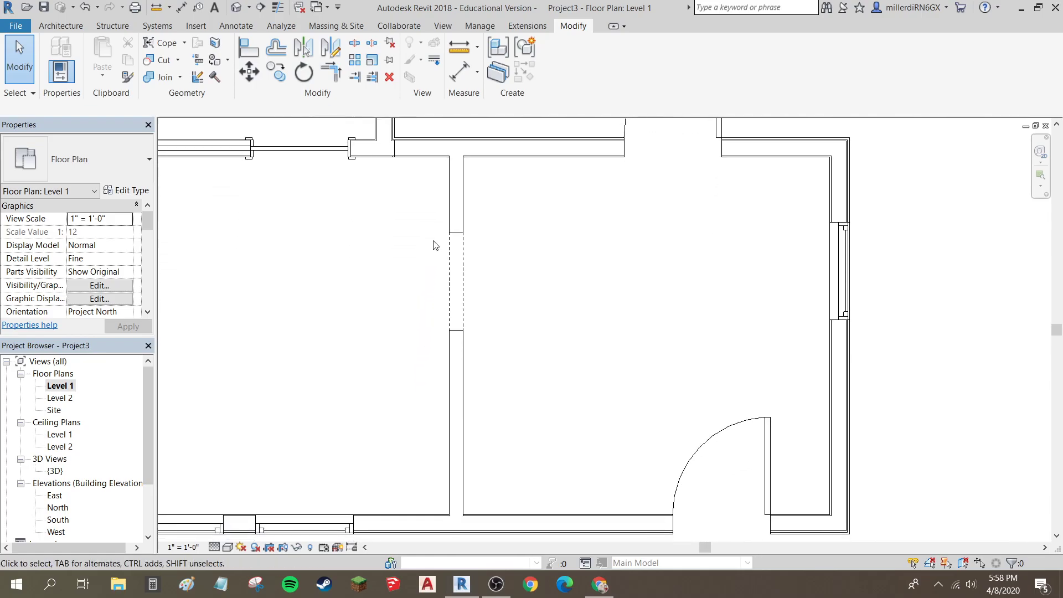
Step: Duplicate the interior wall's Generic - 5" type as INTERIOR WALL and open its Structure layers
{"action": "left_click", "coordinate": [455, 222]}
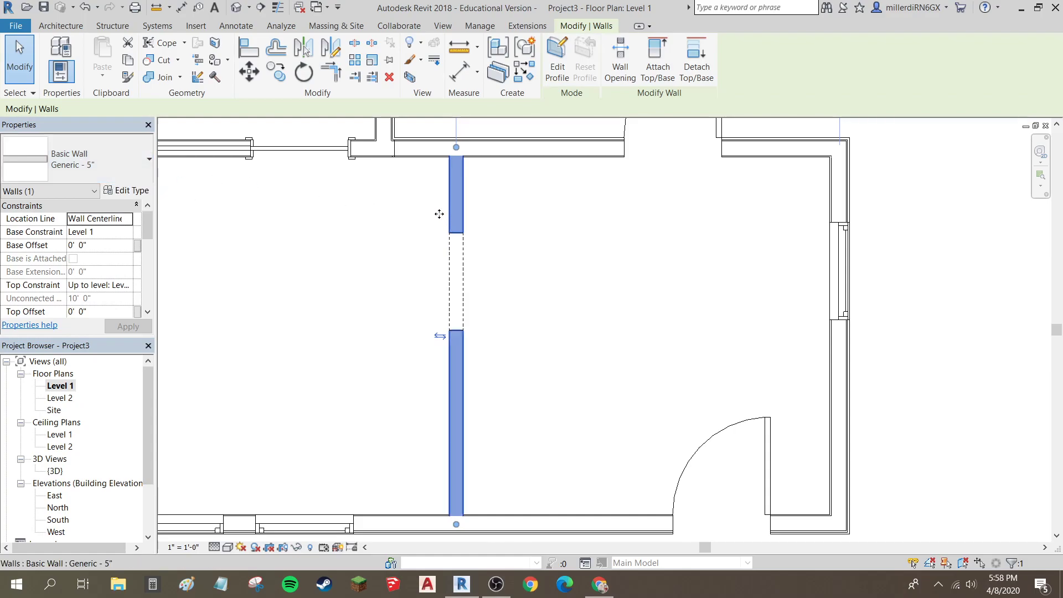
{"action": "left_click", "coordinate": [125, 191]}
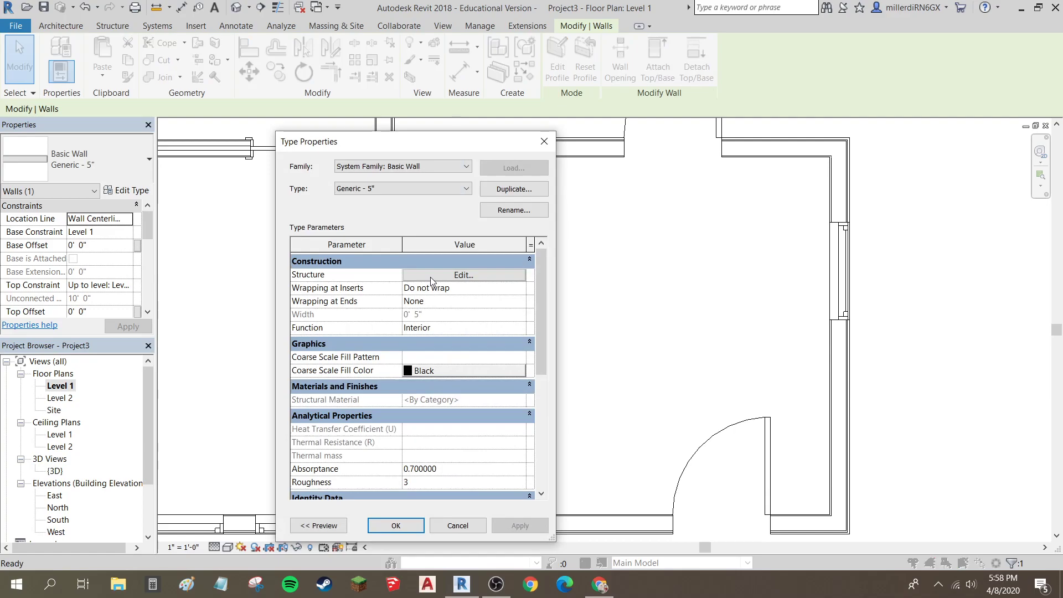
{"action": "left_click", "coordinate": [510, 190]}
{"action": "type", "text": "INTERIOR WALL"}
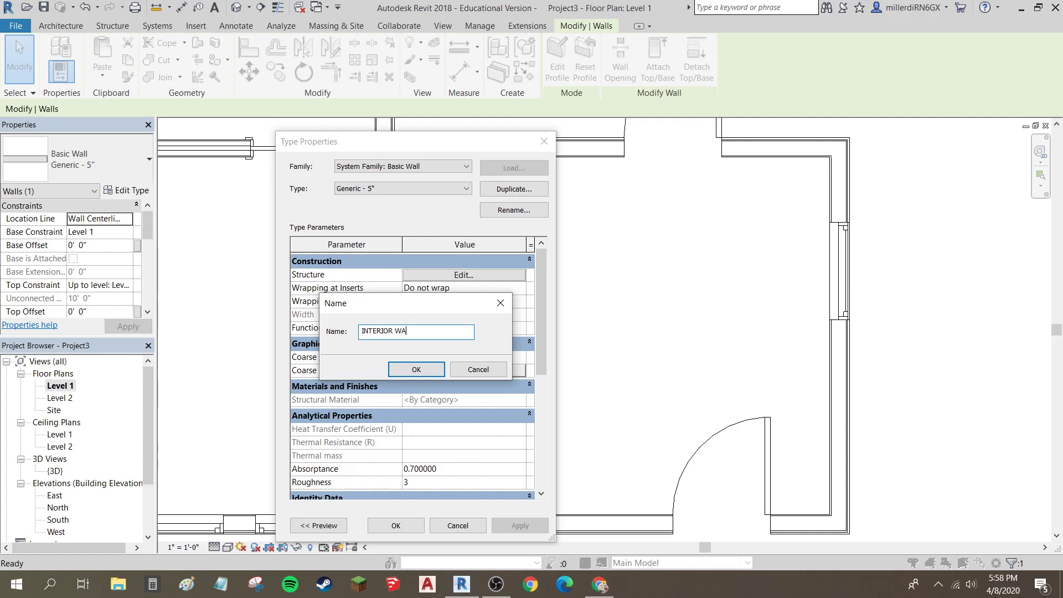
{"action": "left_click", "coordinate": [426, 370]}
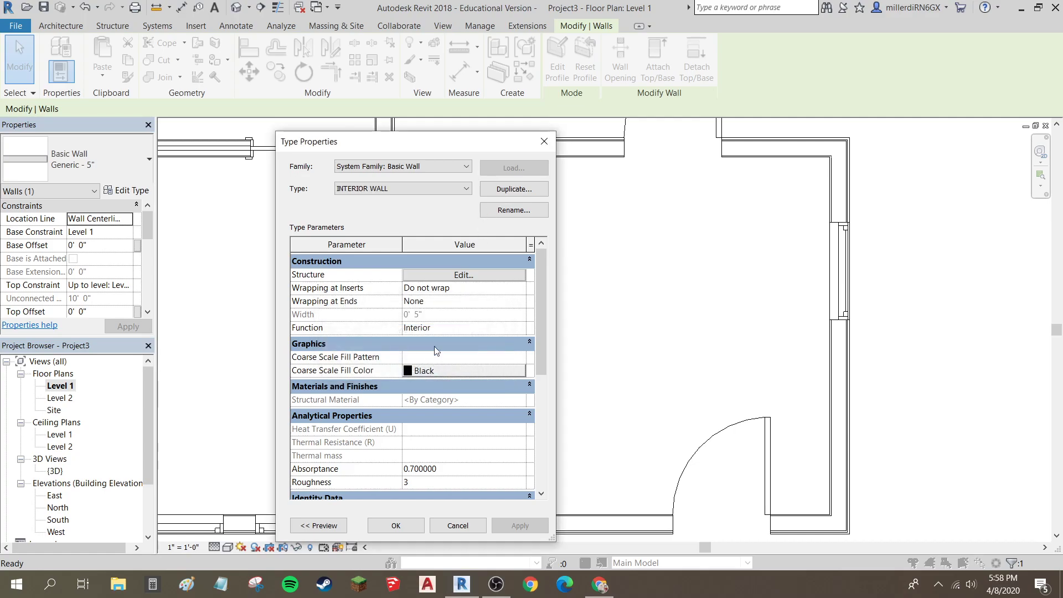
{"action": "left_click", "coordinate": [447, 275]}
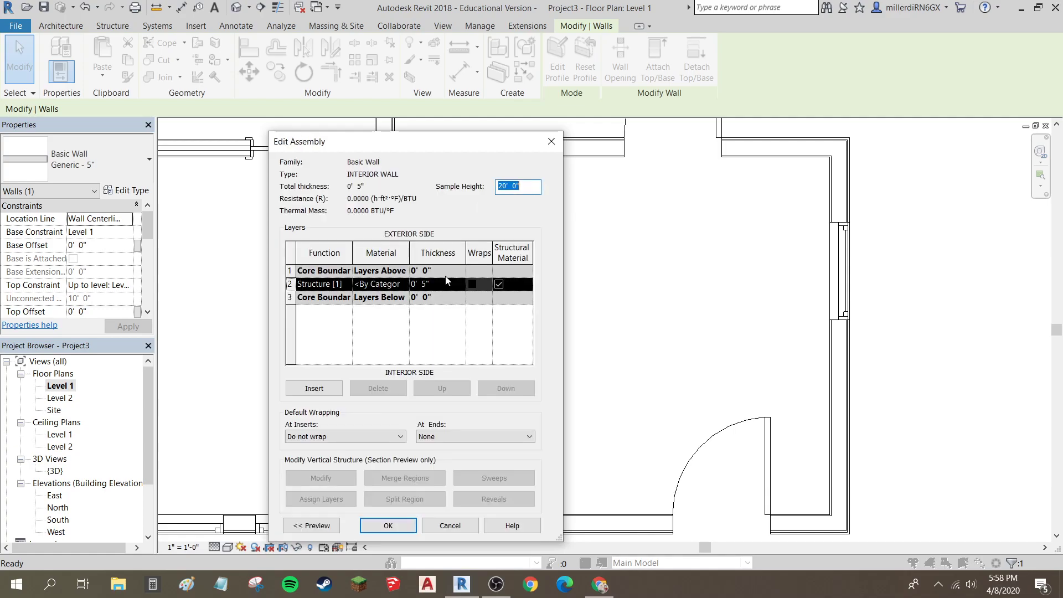
Step: Insert two new layers and arrange them around the 5" structure layer
{"action": "left_click", "coordinate": [309, 390]}
{"action": "left_click", "coordinate": [309, 390]}
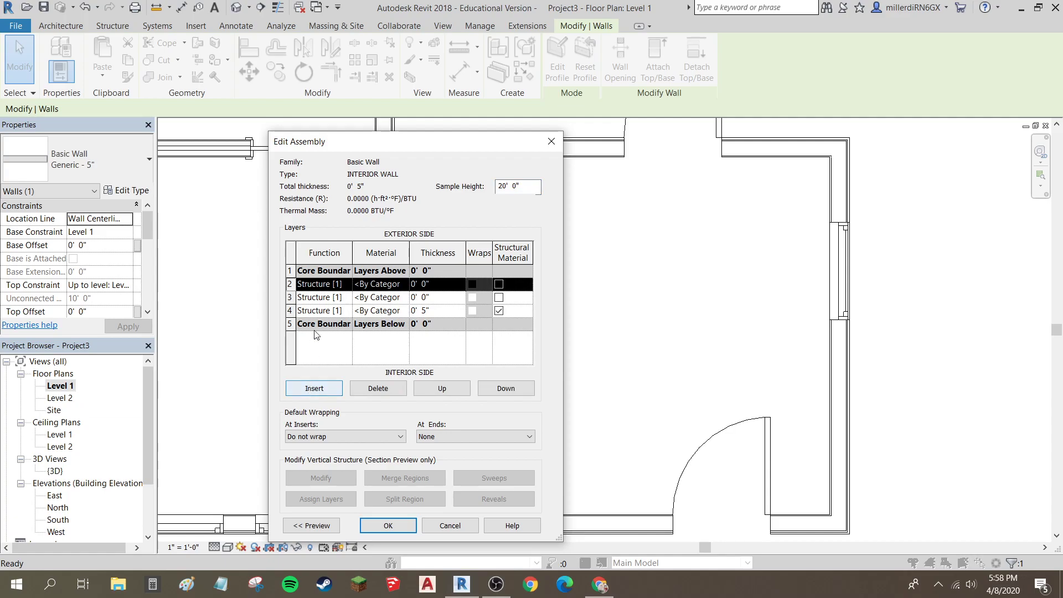
{"action": "left_click", "coordinate": [435, 391]}
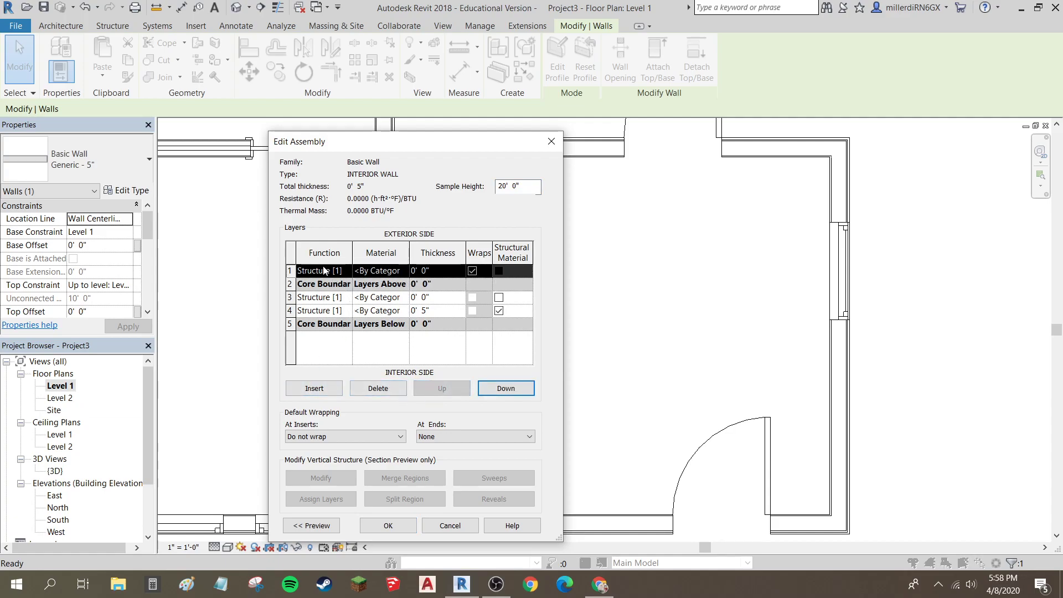
{"action": "left_click", "coordinate": [328, 311]}
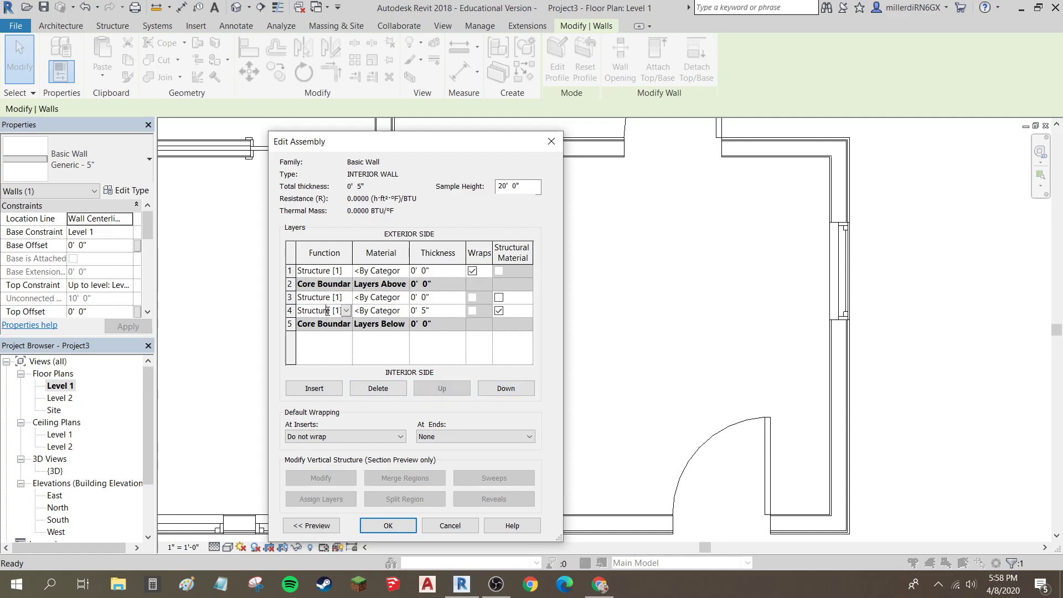
{"action": "left_click", "coordinate": [497, 389]}
Step: Set the layer thicknesses to 1/2", 3 1/2" and 1/2"
{"action": "left_click", "coordinate": [424, 272]}
{"action": "left_click", "coordinate": [424, 272]}
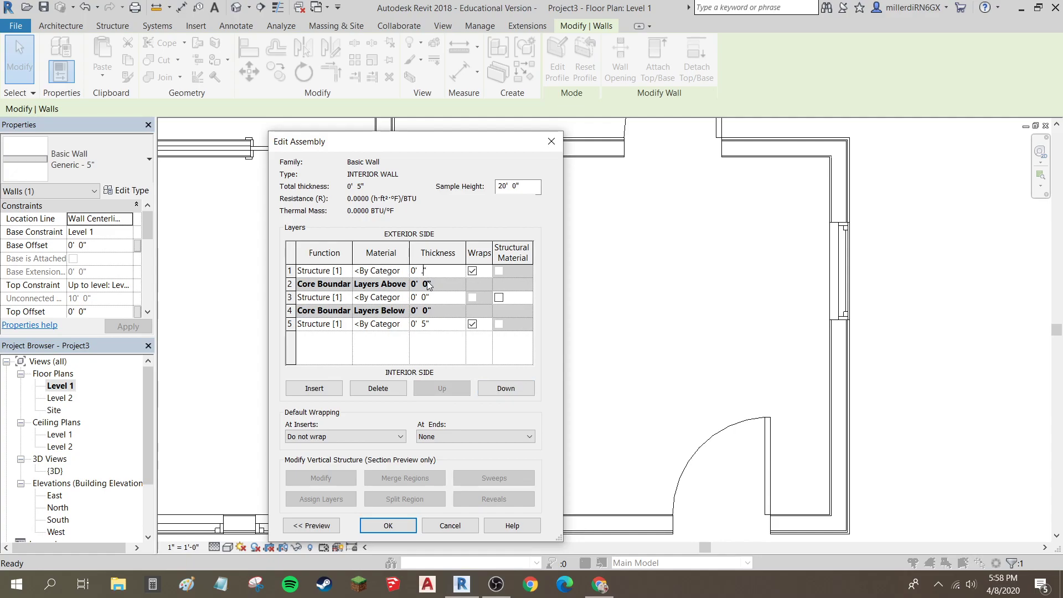
{"action": "left_click", "coordinate": [425, 299]}
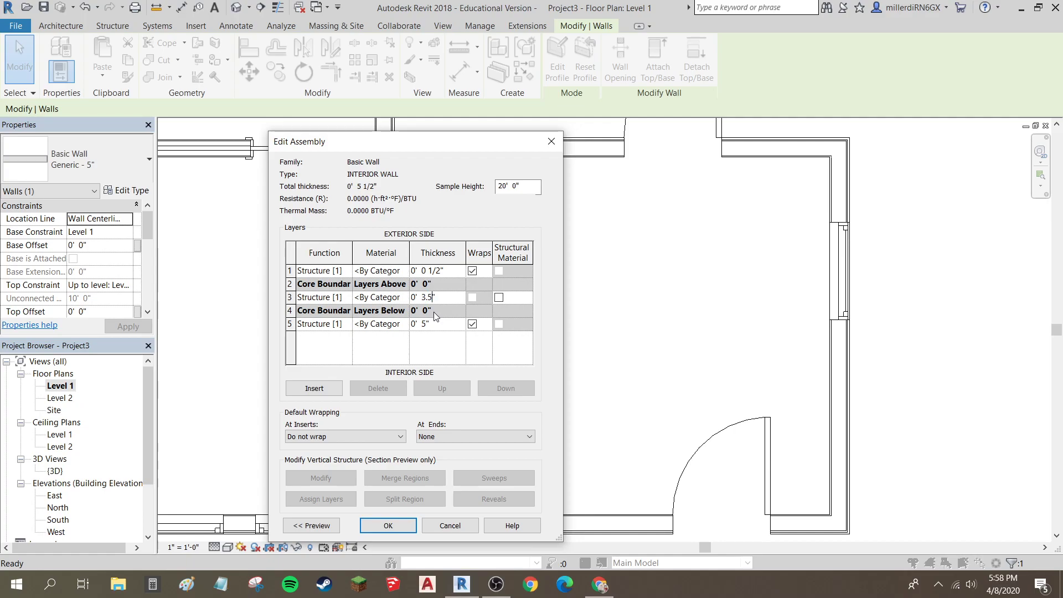
{"action": "left_click", "coordinate": [426, 326]}
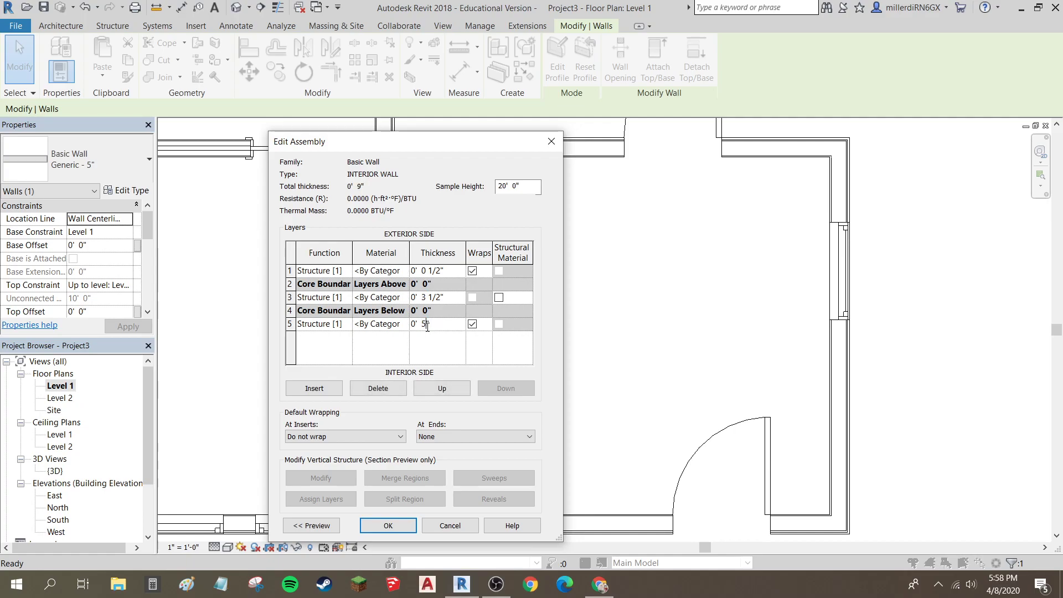
{"action": "type", "text": ".5"}
{"action": "key", "text": "Return"}
Step: Make both outer layers Finish 1 and apply the INTERIOR WALL type to the wall
{"action": "left_click", "coordinate": [334, 270]}
{"action": "left_click", "coordinate": [347, 271]}
{"action": "left_click", "coordinate": [337, 319]}
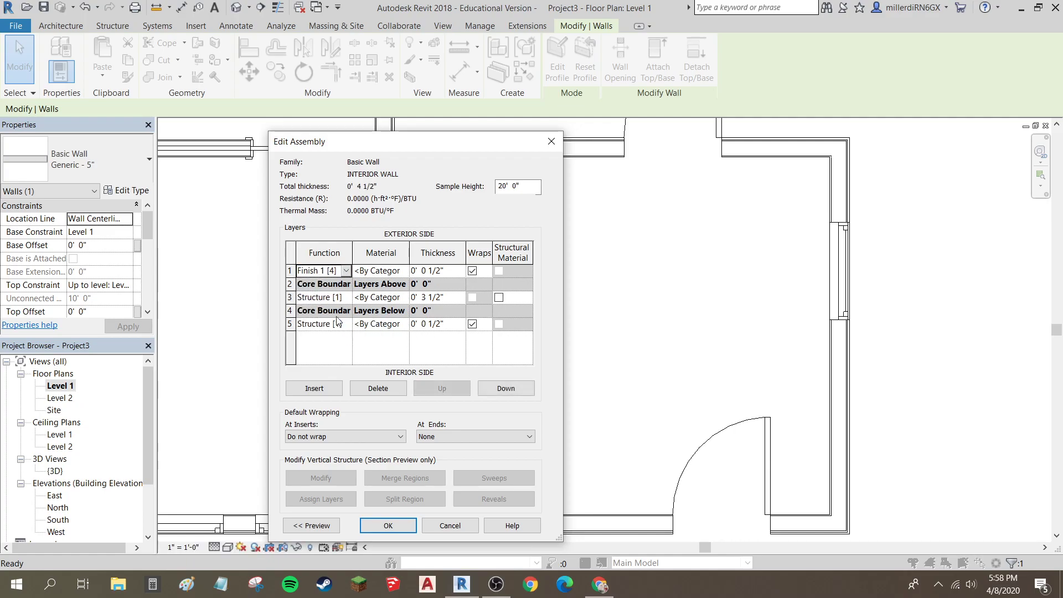
{"action": "left_click", "coordinate": [342, 325]}
{"action": "left_click", "coordinate": [347, 324]}
{"action": "left_click", "coordinate": [322, 370]}
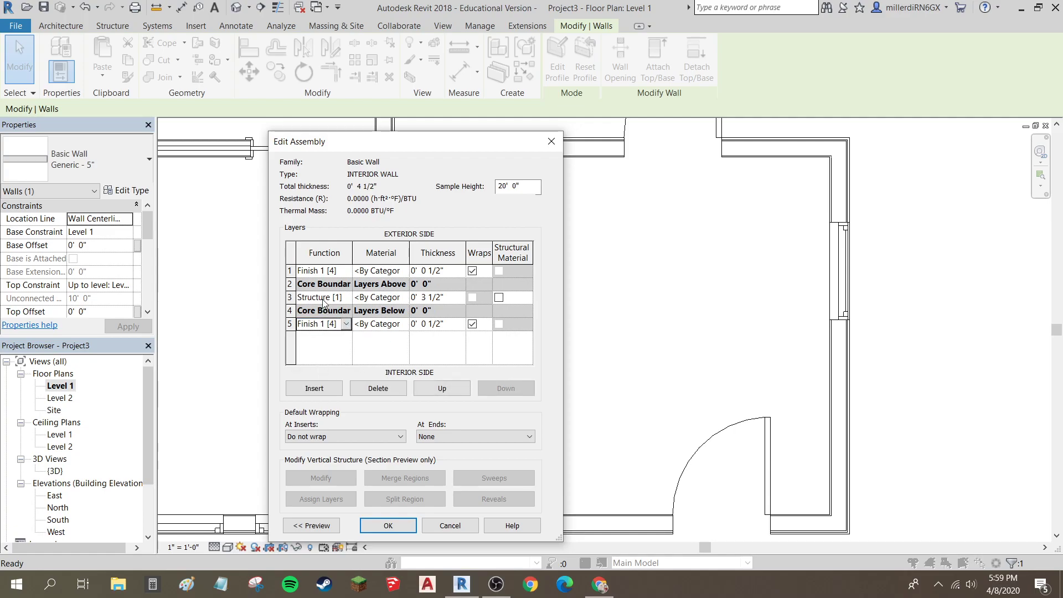
{"action": "left_click", "coordinate": [381, 531]}
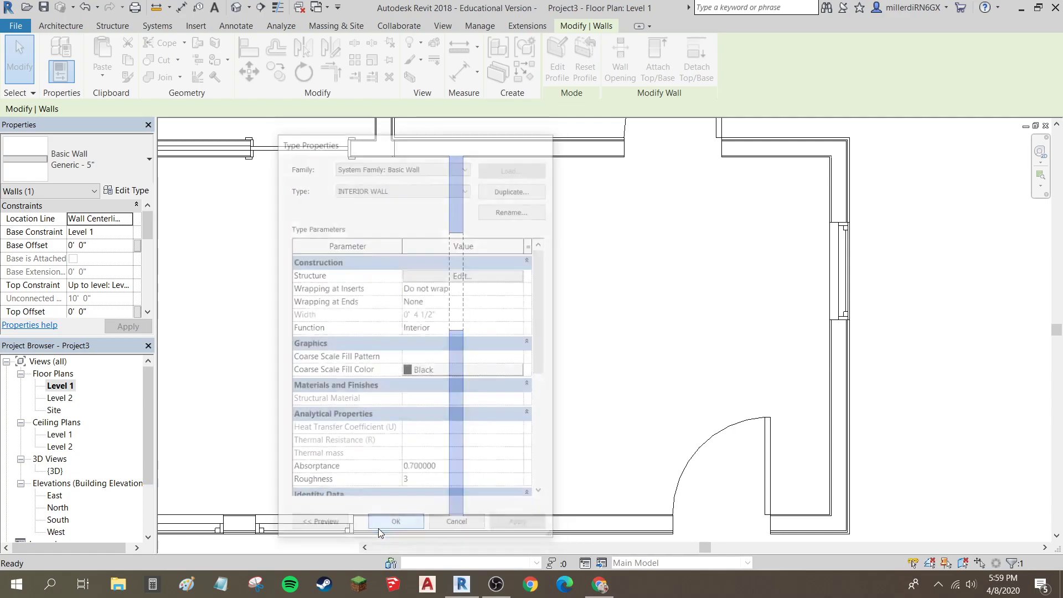
{"action": "left_click", "coordinate": [379, 529]}
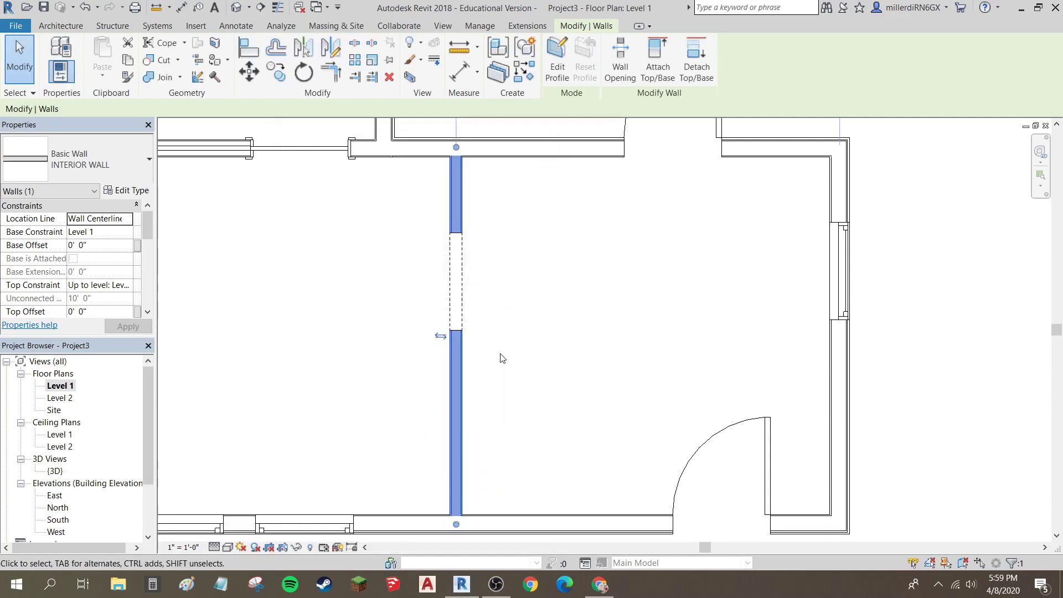
Step: Deselect the wall, keep Fine detail level, then zoom out, center the house and zoom into the top-left room
{"action": "key", "text": "Escape"}
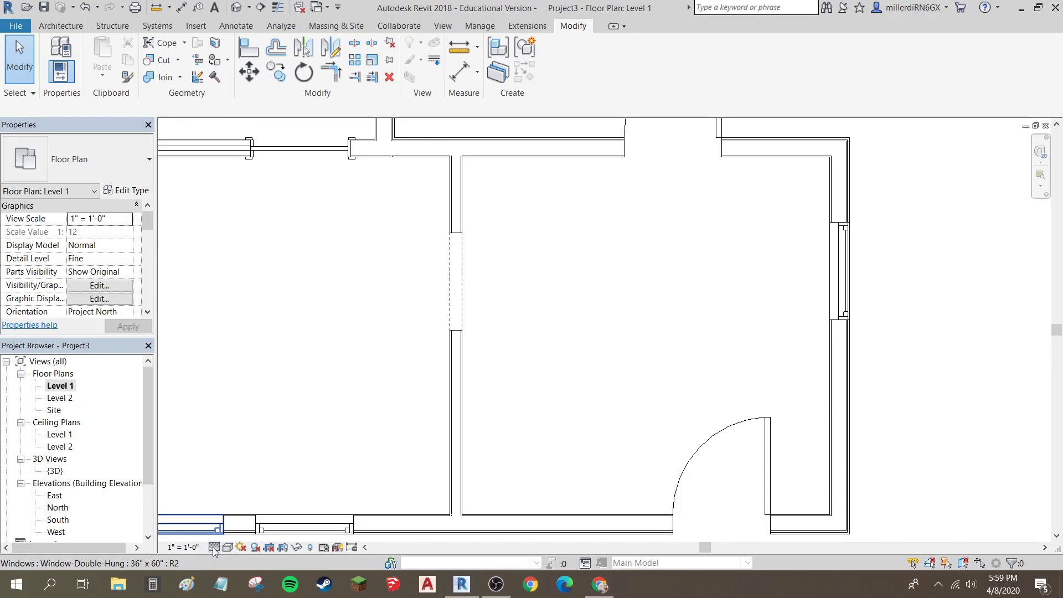
{"action": "left_click", "coordinate": [214, 548]}
{"action": "left_click", "coordinate": [286, 500]}
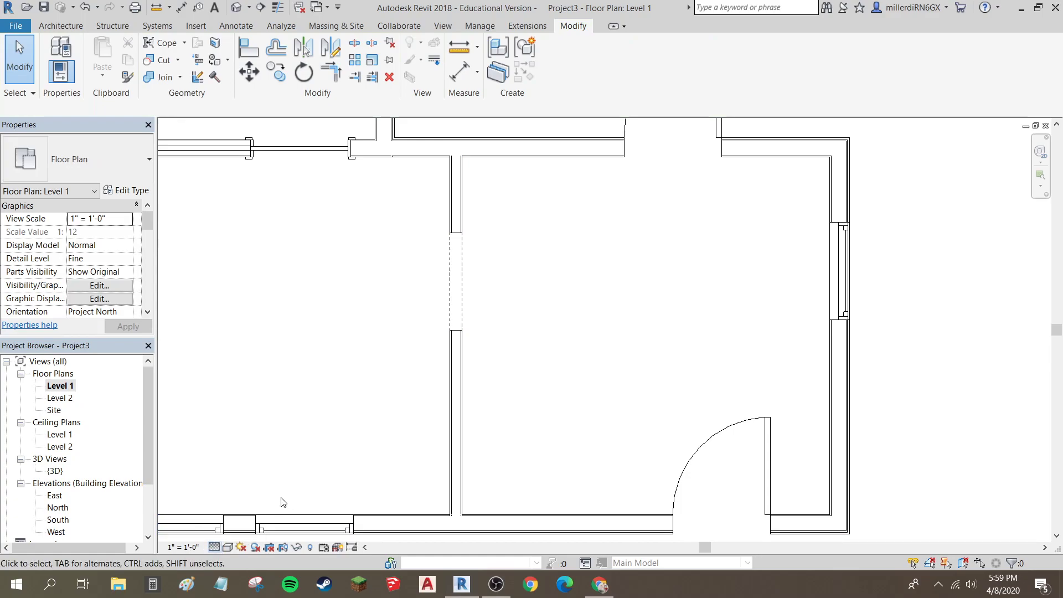
{"action": "scroll", "coordinate": [801, 325], "scroll_direction": "down", "scroll_amount": 3}
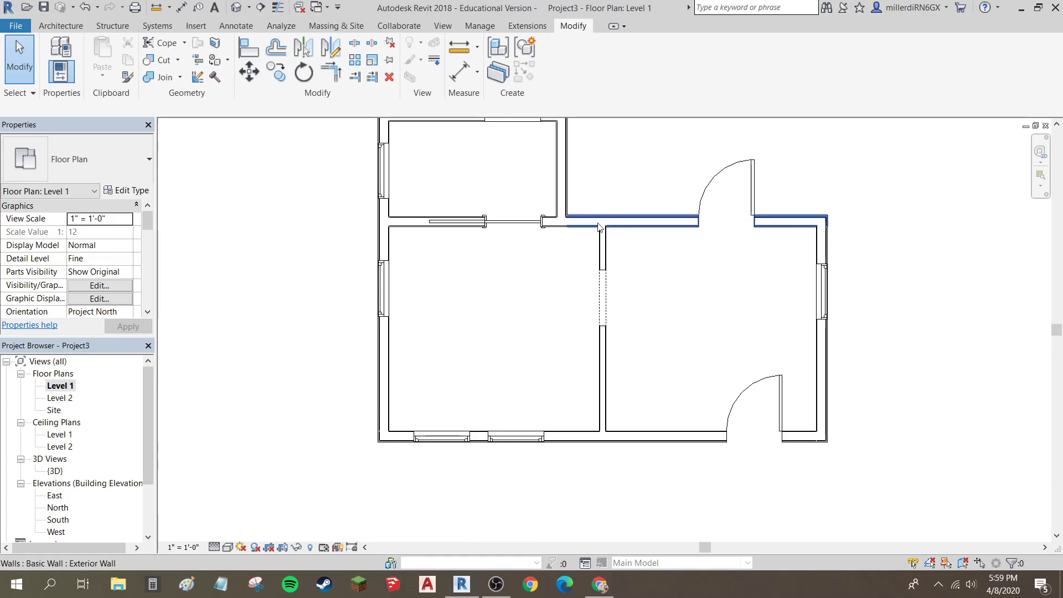
{"action": "middle_click_drag", "start_coordinate": [702, 291], "coordinate": [608, 356]}
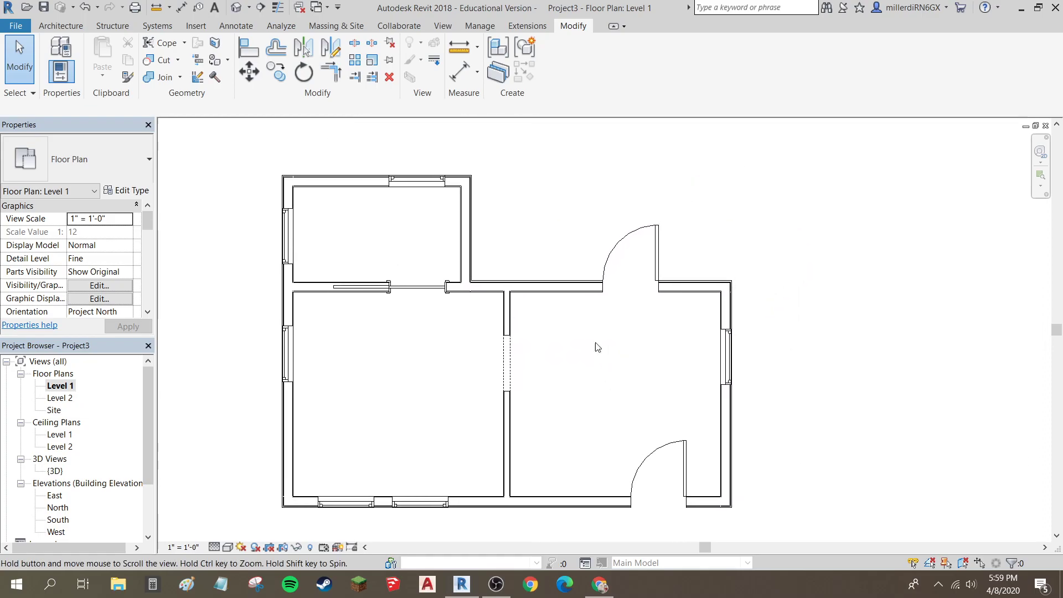
{"action": "scroll", "coordinate": [313, 180], "scroll_direction": "up", "scroll_amount": 3}
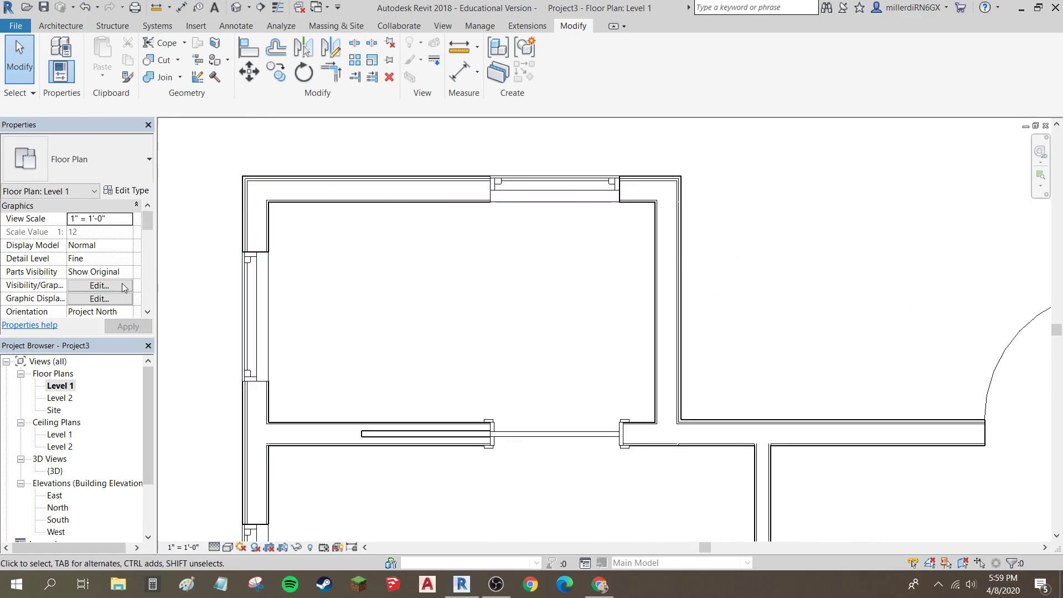
Step: Start the Aligned Dimension tool and zoom in on the upper-left exterior wall corner
{"action": "left_click", "coordinate": [181, 10]}
{"action": "scroll", "coordinate": [251, 181], "scroll_direction": "up", "scroll_amount": 1}
{"action": "scroll", "coordinate": [251, 182], "scroll_direction": "up", "scroll_amount": 3}
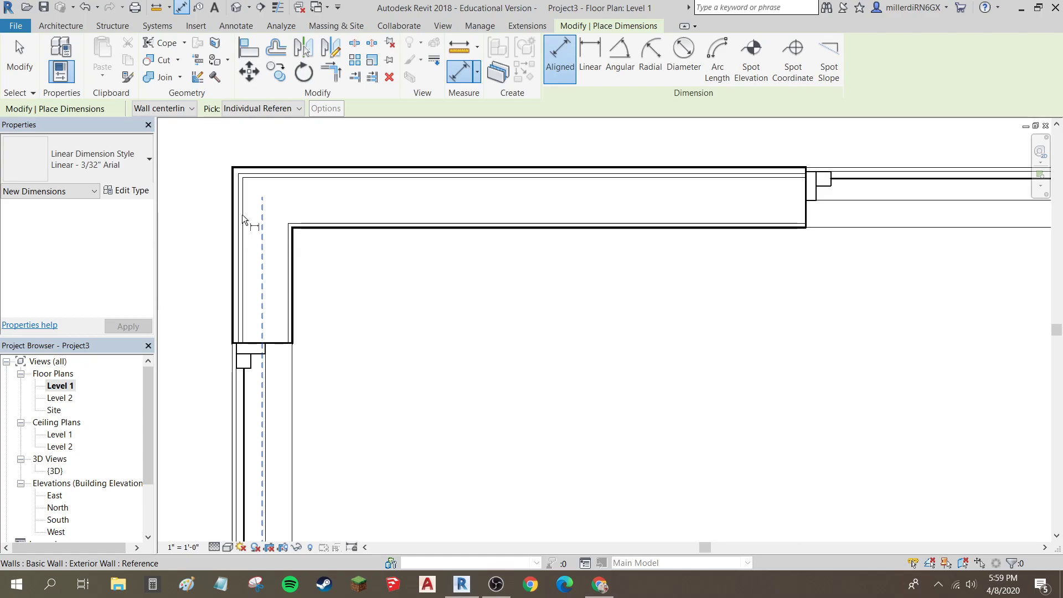
{"action": "scroll", "coordinate": [242, 218], "scroll_direction": "up", "scroll_amount": 2}
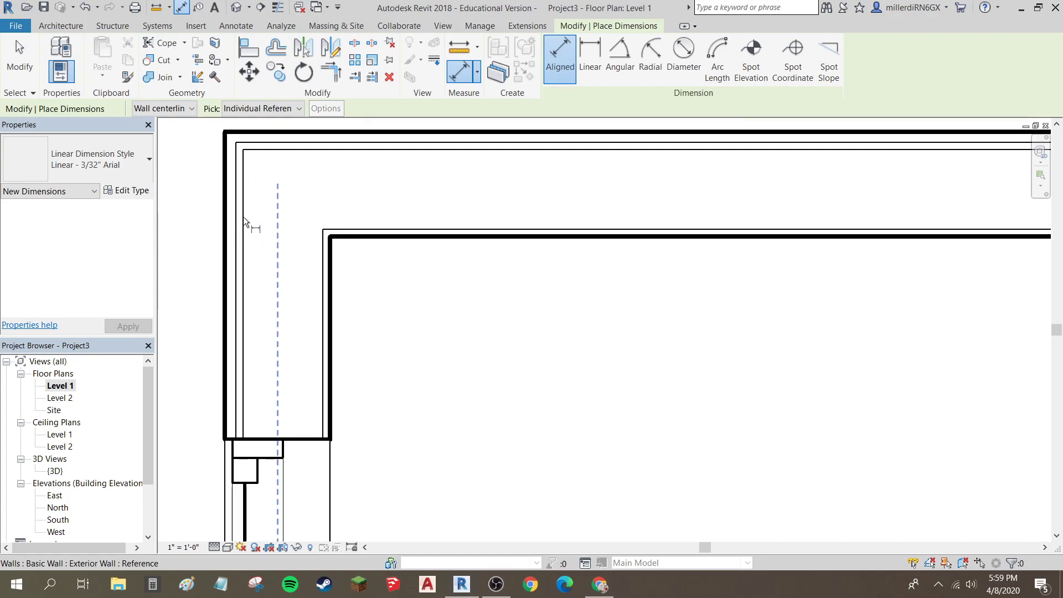
{"action": "scroll", "coordinate": [287, 268], "scroll_direction": "down", "scroll_amount": 1}
{"action": "scroll", "coordinate": [286, 268], "scroll_direction": "down", "scroll_amount": 4}
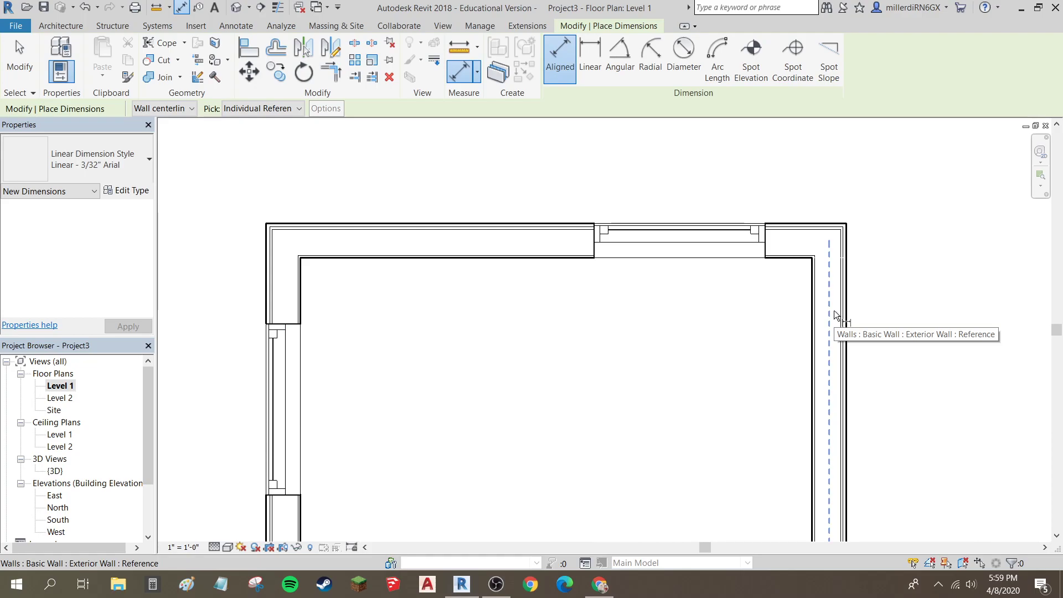
{"action": "scroll", "coordinate": [265, 238], "scroll_direction": "up", "scroll_amount": 3}
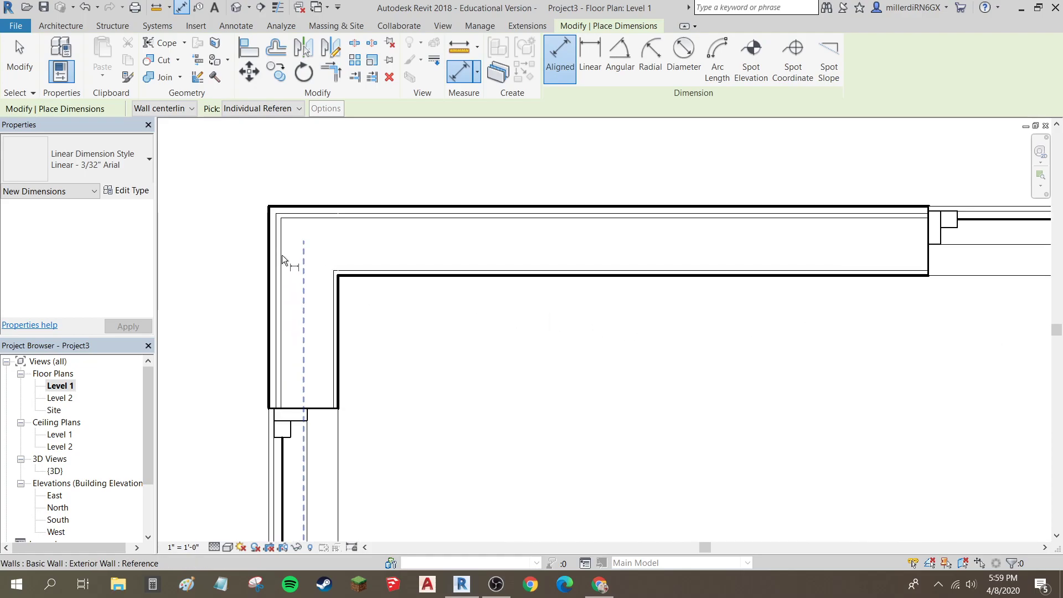
{"action": "scroll", "coordinate": [282, 257], "scroll_direction": "up", "scroll_amount": 3}
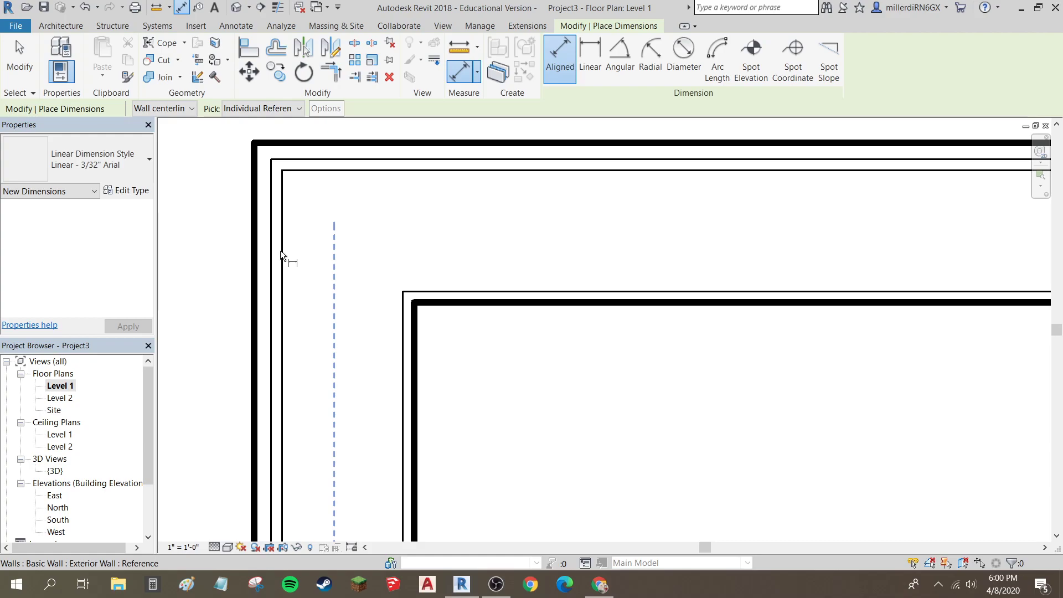
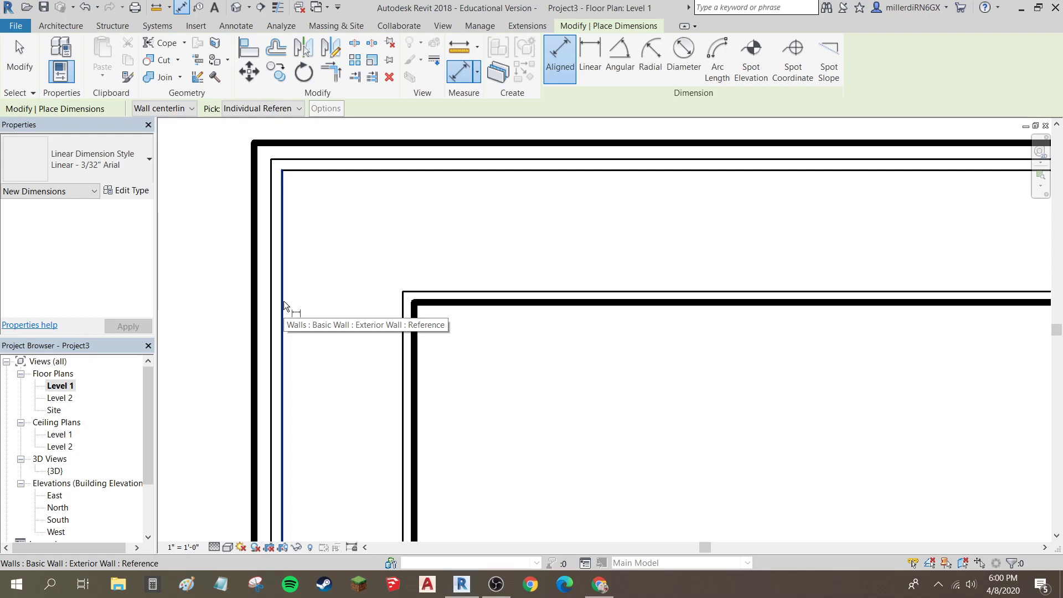
Step: Dimension the left and right walls, placing a 10' - 0" aligned dimension above the top wall
{"action": "left_click", "coordinate": [284, 300]}
{"action": "scroll", "coordinate": [421, 226], "scroll_direction": "down", "scroll_amount": 5}
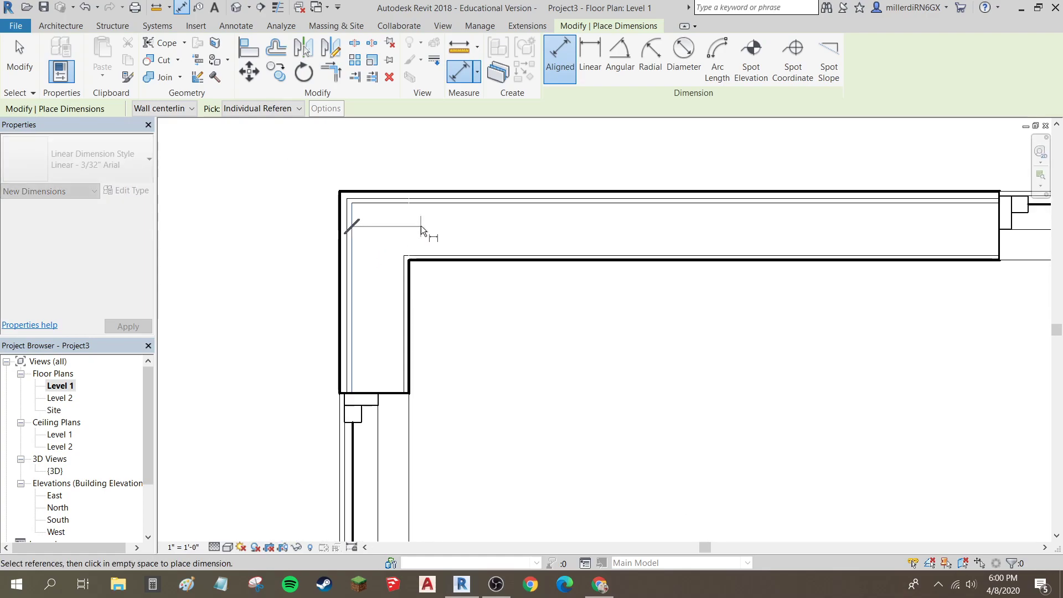
{"action": "scroll", "coordinate": [432, 228], "scroll_direction": "down", "scroll_amount": 3}
{"action": "scroll", "coordinate": [796, 218], "scroll_direction": "up", "scroll_amount": 5}
{"action": "scroll", "coordinate": [669, 222], "scroll_direction": "up", "scroll_amount": 6}
{"action": "scroll", "coordinate": [664, 230], "scroll_direction": "up", "scroll_amount": 3}
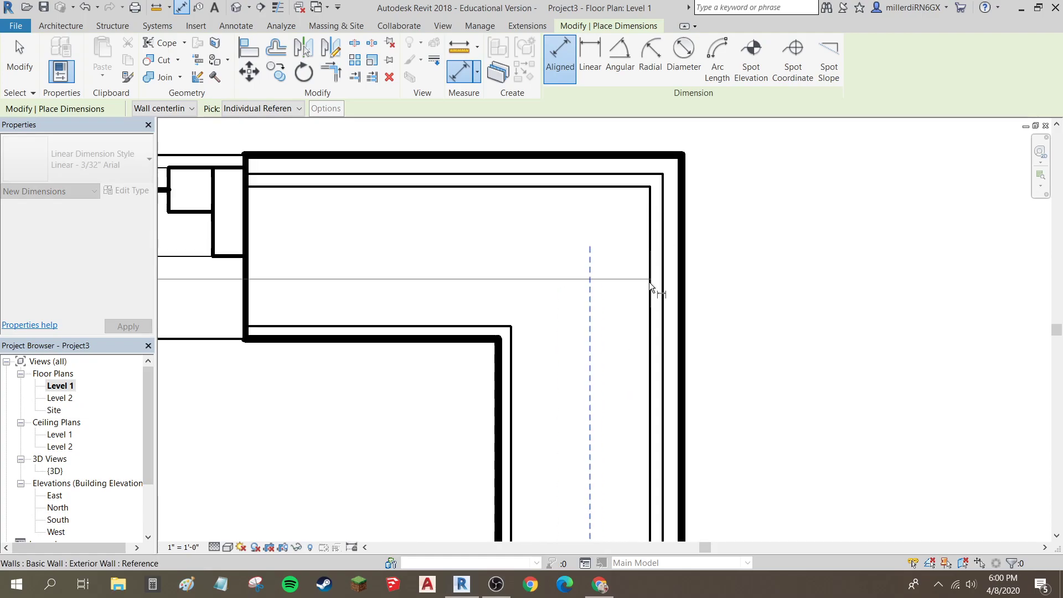
{"action": "left_click", "coordinate": [653, 367]}
{"action": "scroll", "coordinate": [648, 355], "scroll_direction": "down", "scroll_amount": 4}
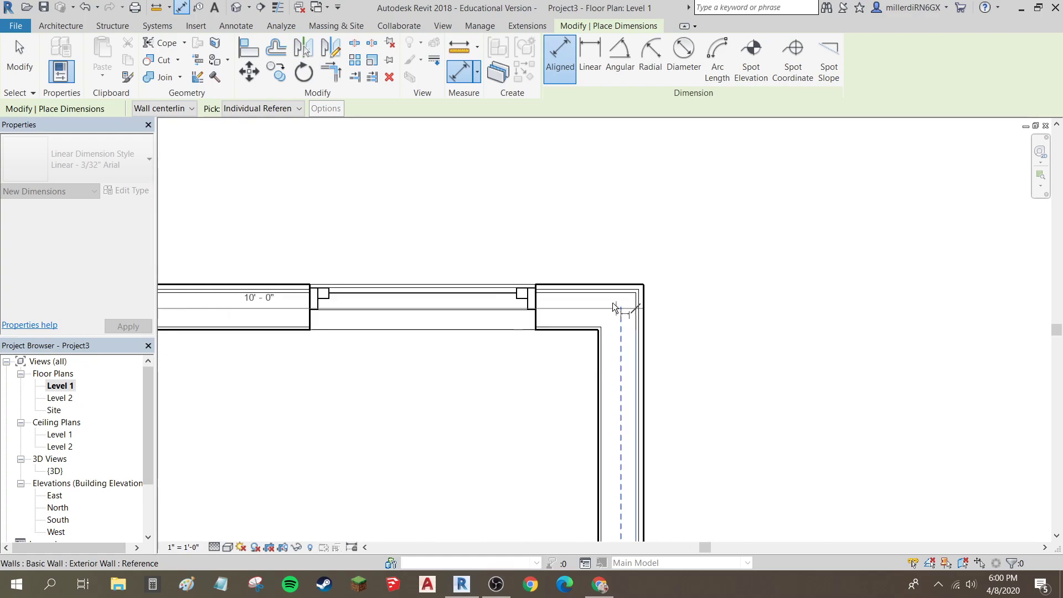
{"action": "left_click", "coordinate": [571, 220]}
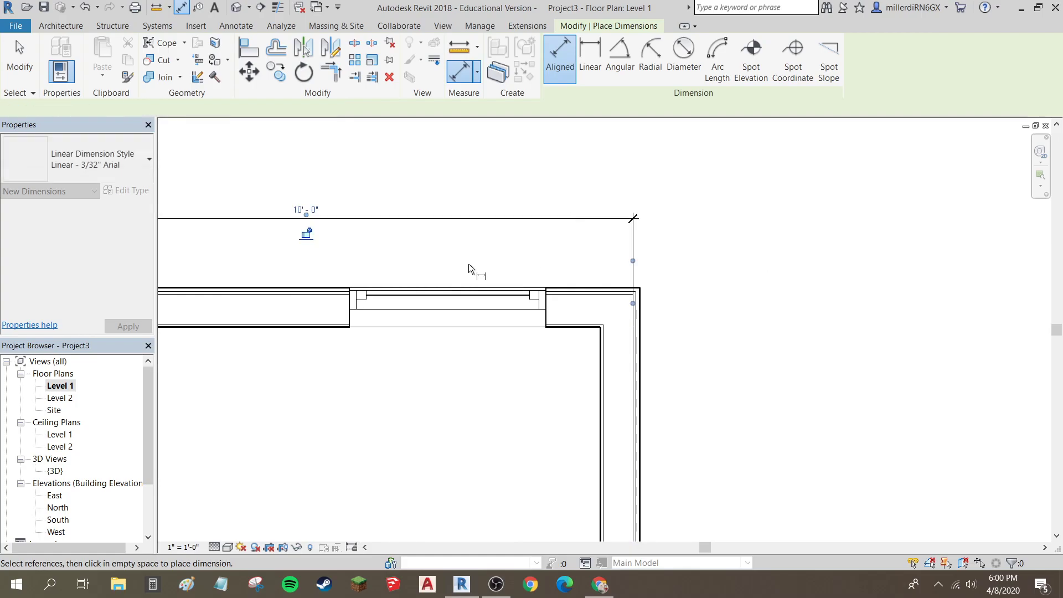
{"action": "scroll", "coordinate": [473, 262], "scroll_direction": "down", "scroll_amount": 3}
{"action": "scroll", "coordinate": [308, 339], "scroll_direction": "up", "scroll_amount": 3}
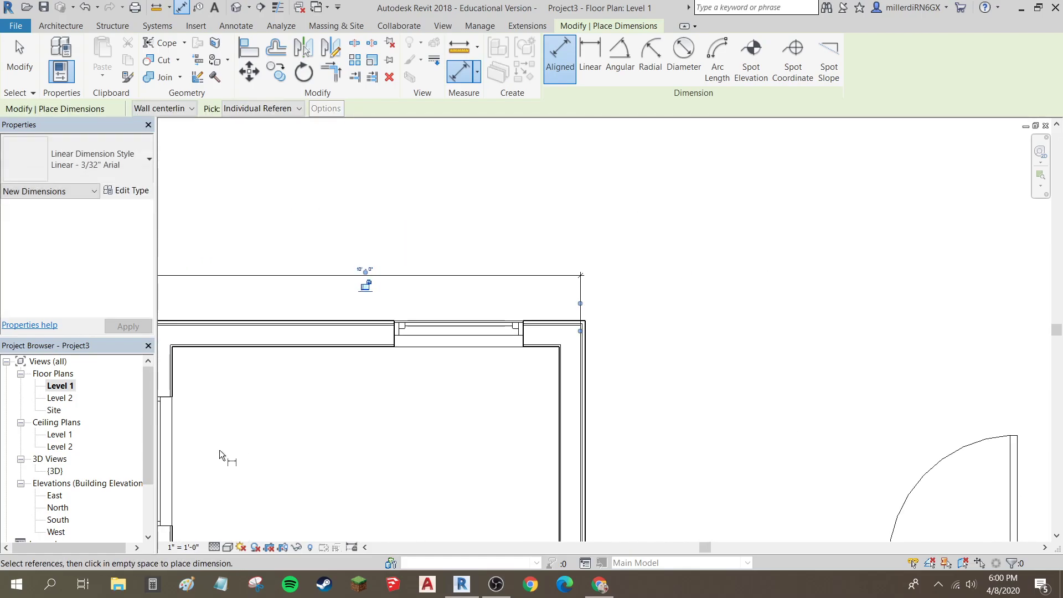
Step: Change the Level 1 view scale to 1/2" = 1'-0", then to 1/4" = 1'-0", and exit dimensioning
{"action": "left_click", "coordinate": [184, 548]}
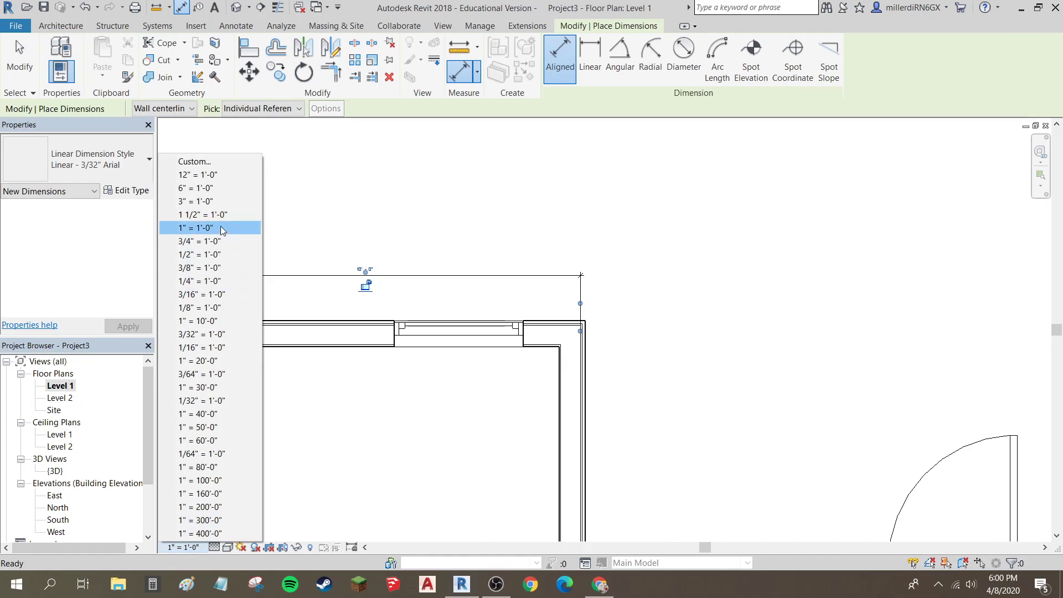
{"action": "left_click", "coordinate": [208, 255]}
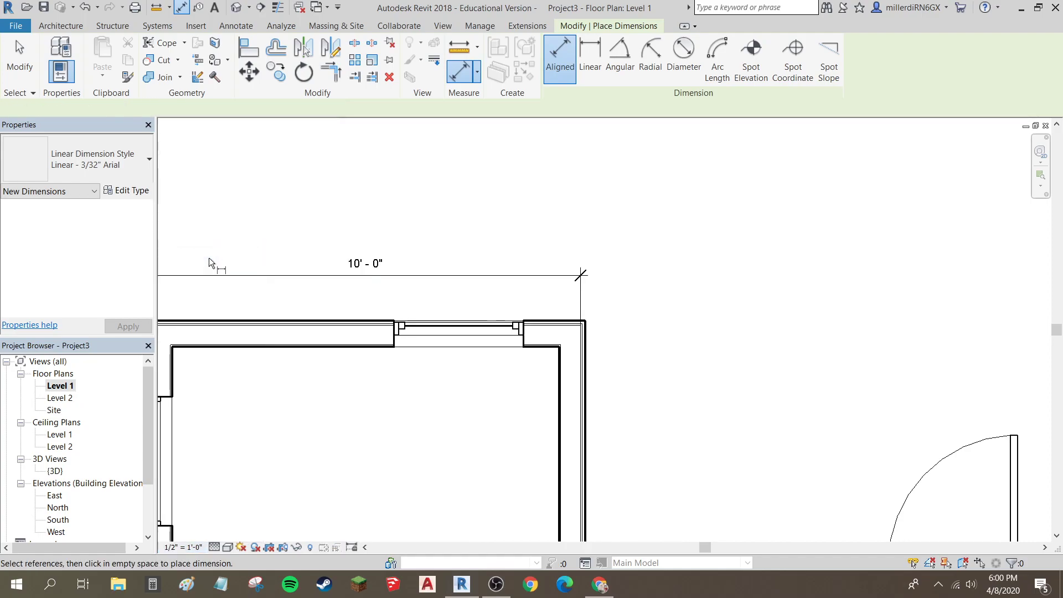
{"action": "middle_click_drag", "start_coordinate": [447, 260], "coordinate": [451, 259]}
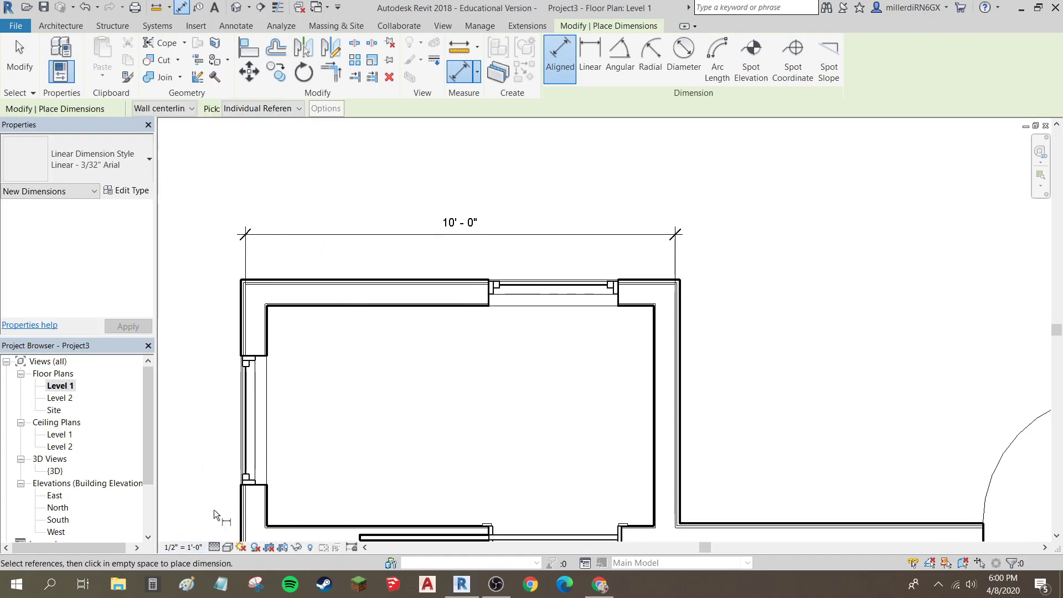
{"action": "left_click", "coordinate": [188, 548]}
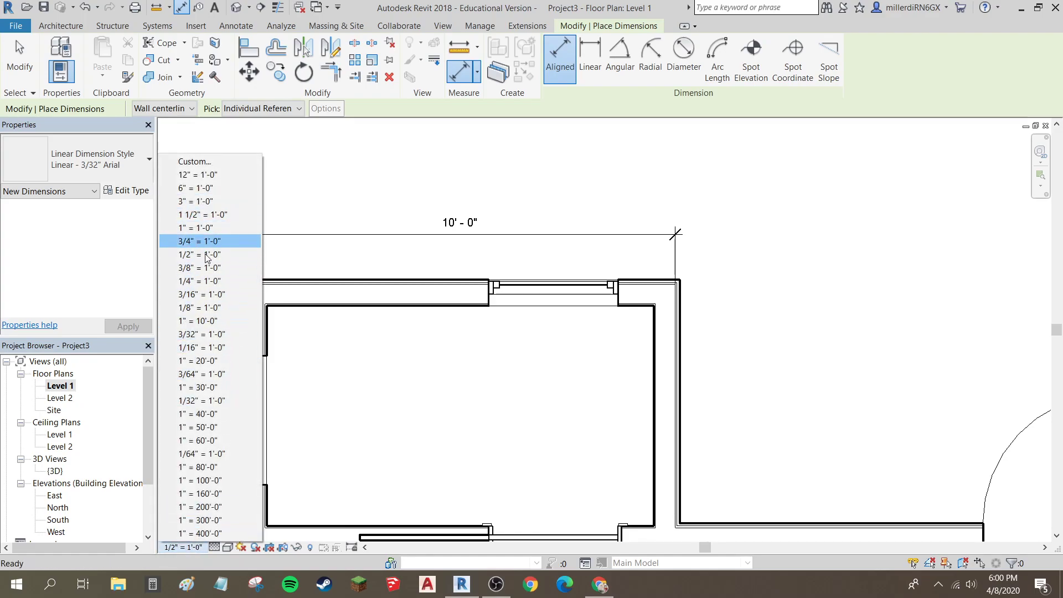
{"action": "left_click", "coordinate": [204, 281]}
{"action": "scroll", "coordinate": [252, 289], "scroll_direction": "up", "scroll_amount": 2}
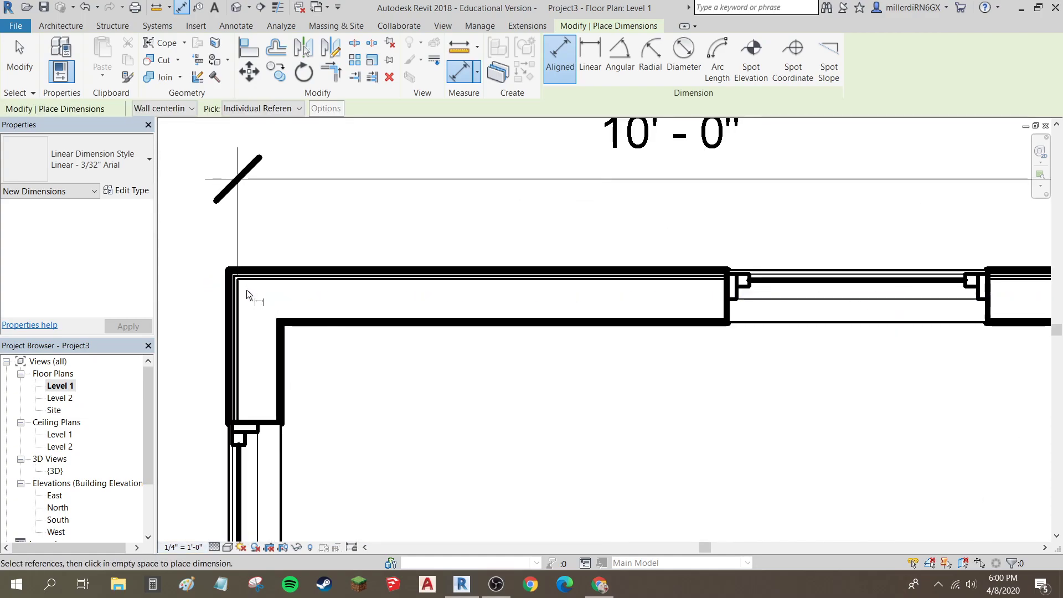
{"action": "scroll", "coordinate": [359, 287], "scroll_direction": "down", "scroll_amount": 2}
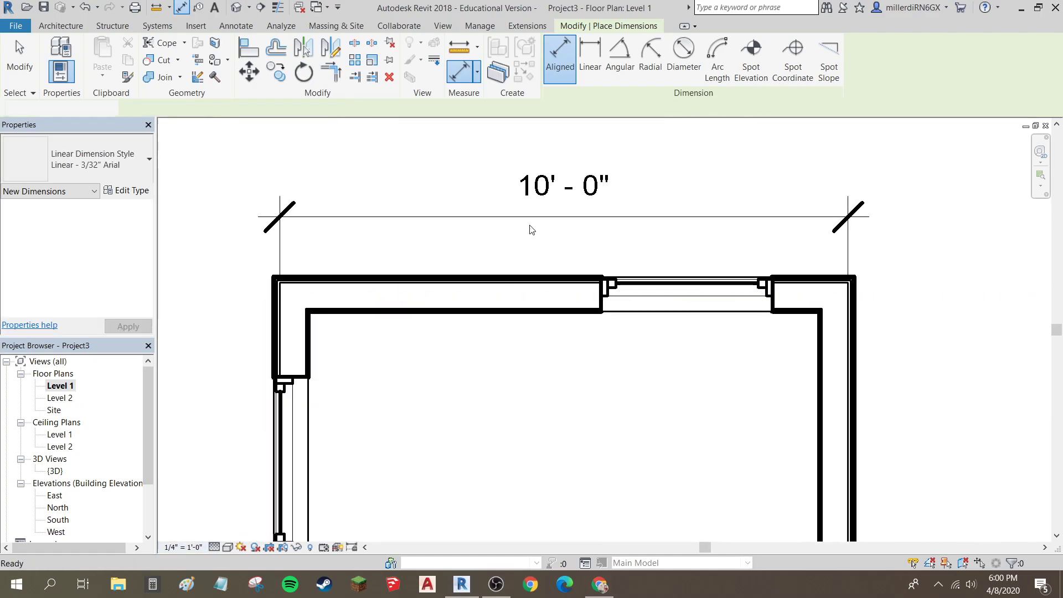
{"action": "key", "text": "Escape"}
{"action": "key", "text": "Escape"}
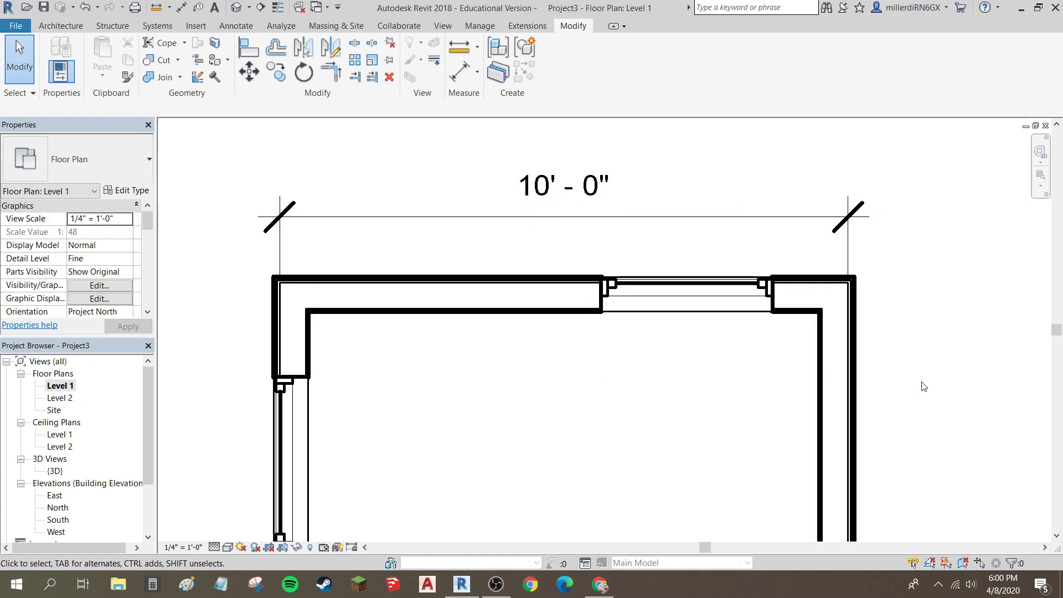
Step: Move the room's right wall in to 9' and back out to 10' via its temporary dimension
{"action": "left_click", "coordinate": [821, 400]}
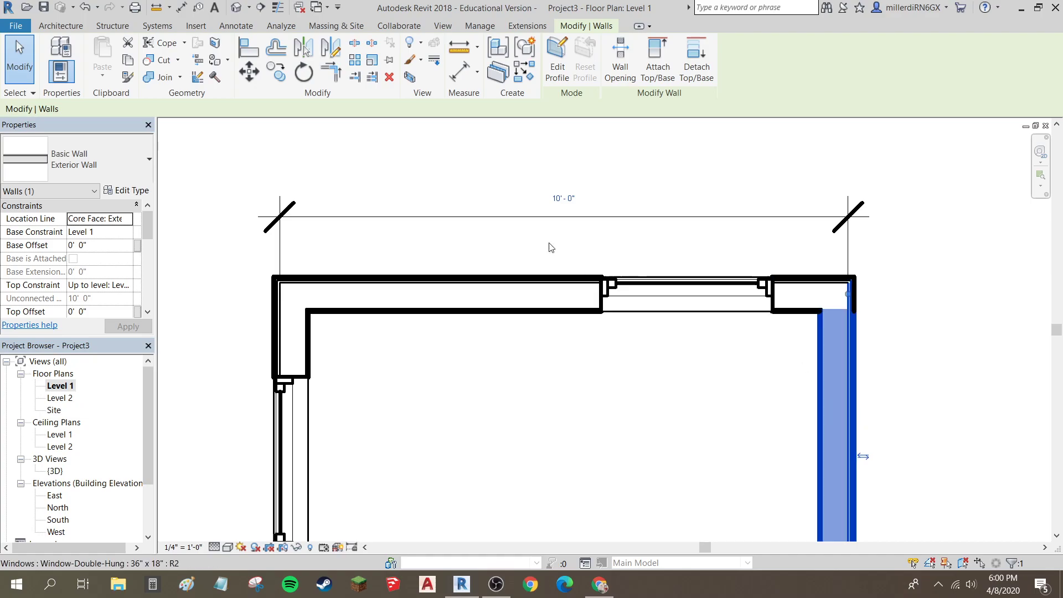
{"action": "left_click", "coordinate": [564, 200]}
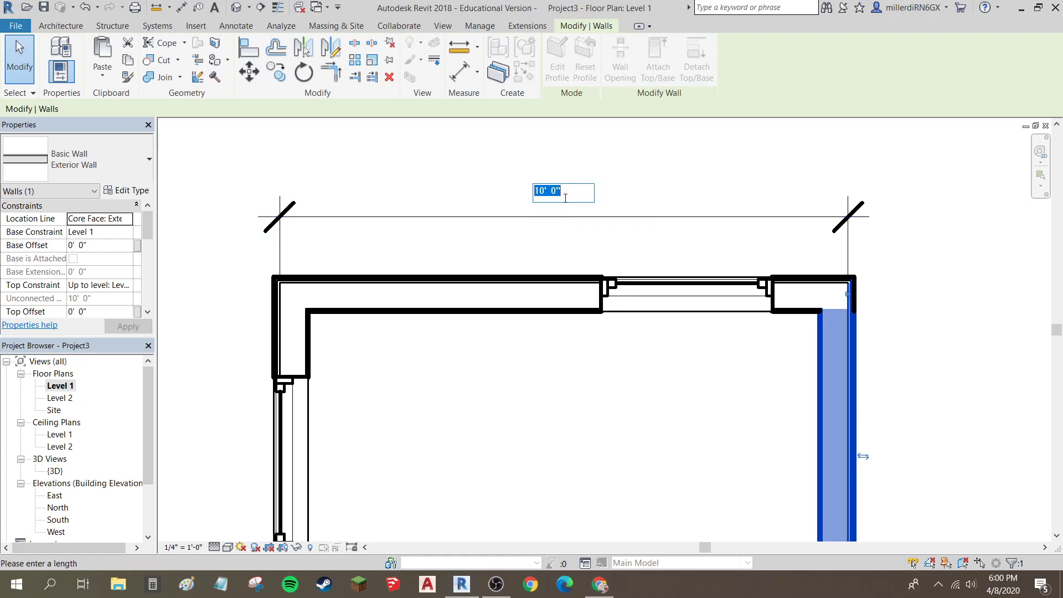
{"action": "key", "text": "Return"}
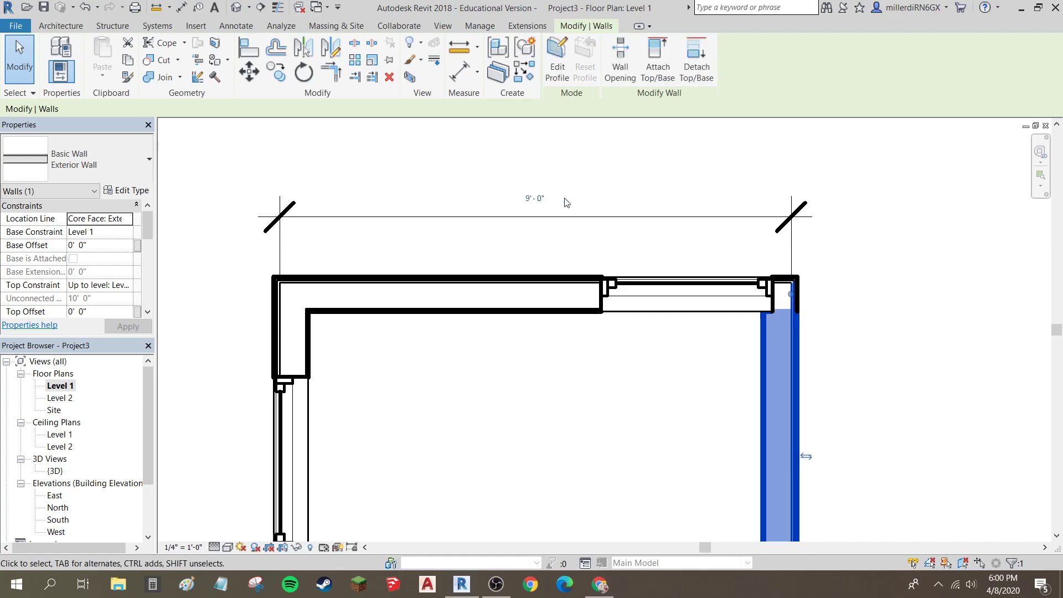
{"action": "left_click", "coordinate": [534, 198]}
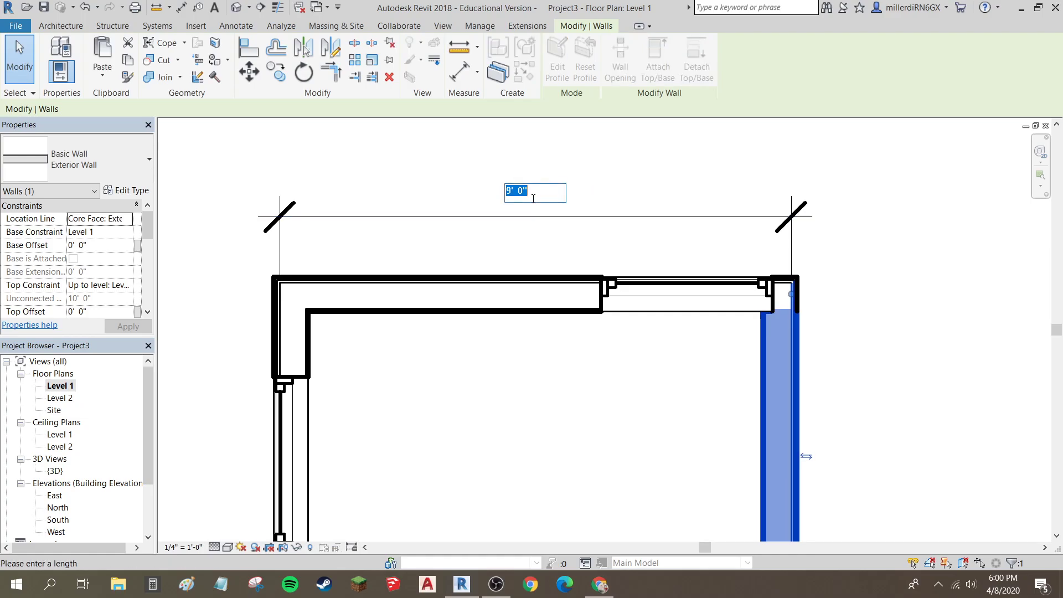
{"action": "type", "text": "10"}
{"action": "key", "text": "Return"}
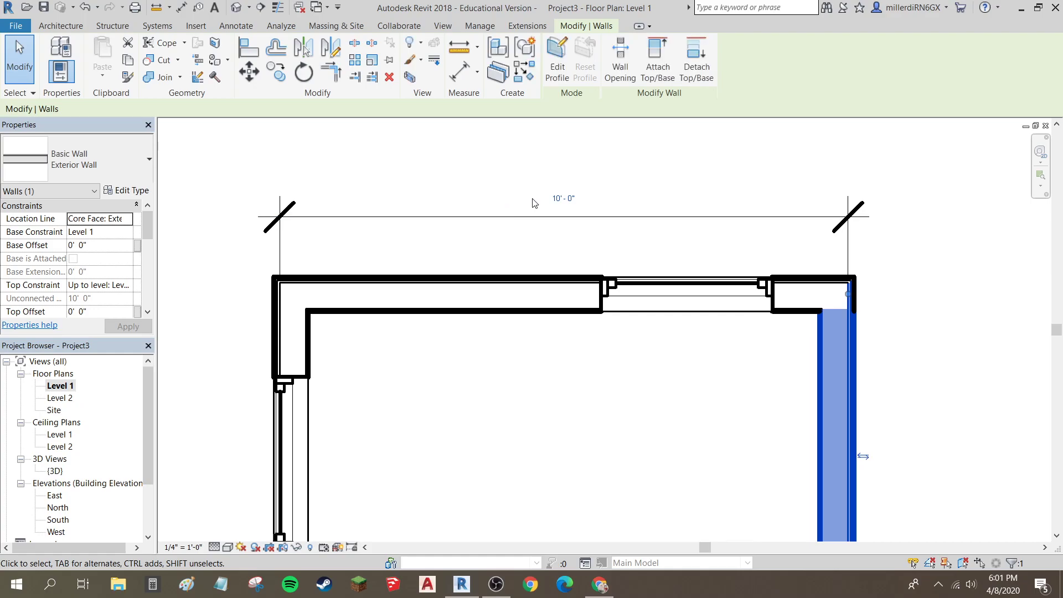
{"action": "left_click", "coordinate": [397, 248]}
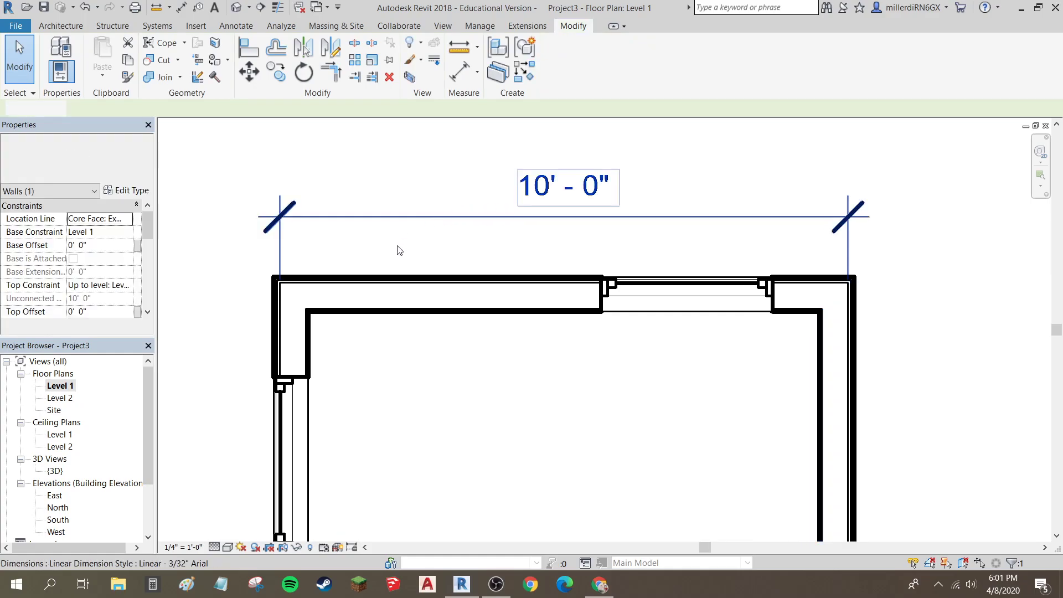
Step: Shift the 10' - 0" dimension higher above the room, then delete it
{"action": "scroll", "coordinate": [392, 221], "scroll_direction": "down", "scroll_amount": 3}
{"action": "left_click", "coordinate": [392, 218]}
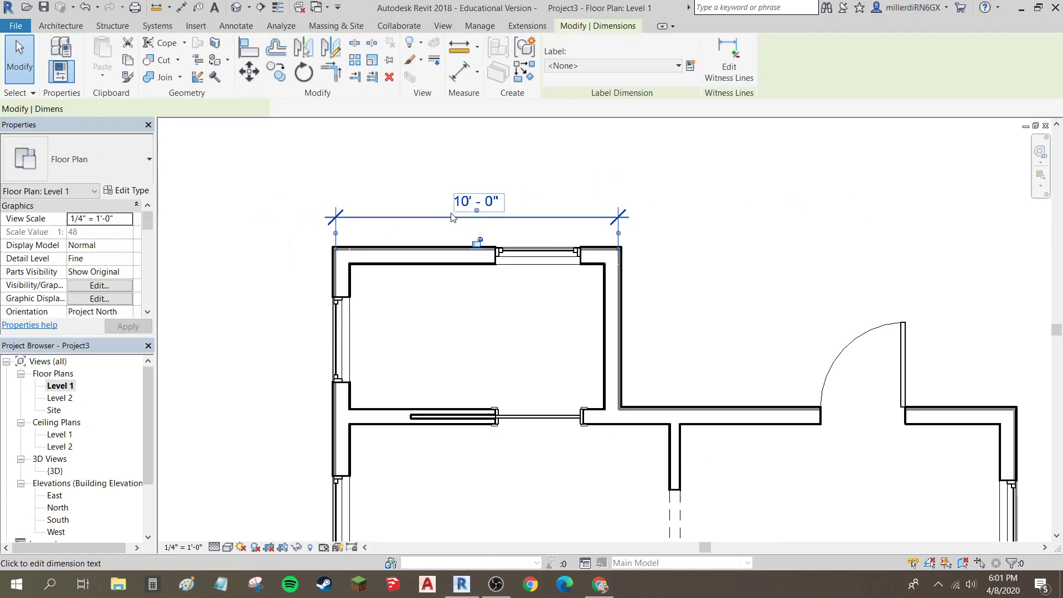
{"action": "left_click_drag", "start_coordinate": [442, 218], "coordinate": [442, 178]}
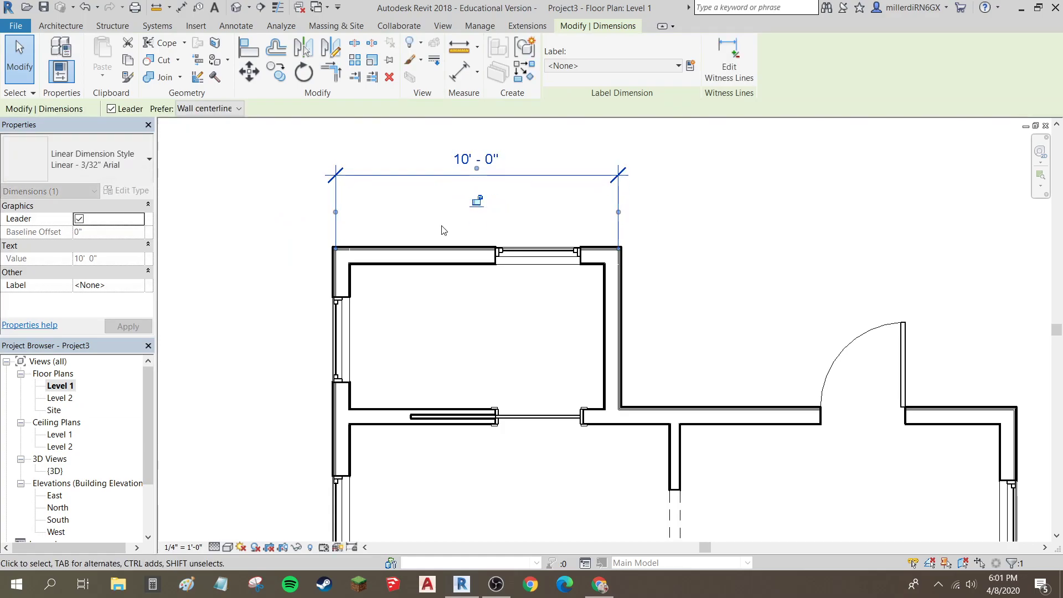
{"action": "mouse_move", "coordinate": [429, 199]}
{"action": "left_mouse_down"}
{"action": "mouse_move", "coordinate": [430, 214]}
{"action": "mouse_move", "coordinate": [427, 166]}
{"action": "mouse_move", "coordinate": [432, 208]}
{"action": "left_mouse_up"}
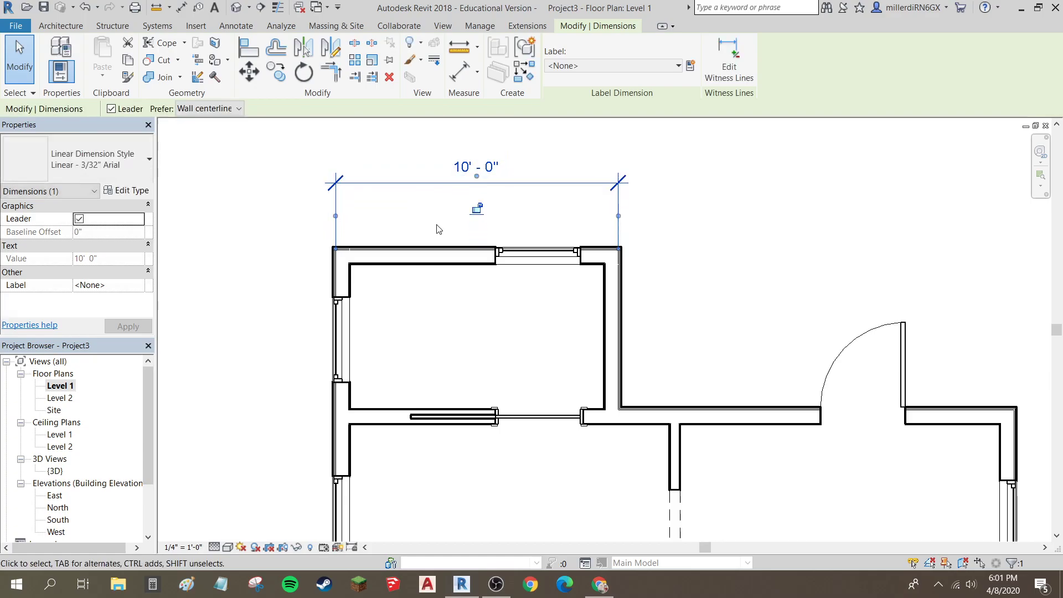
{"action": "key", "text": "Delete"}
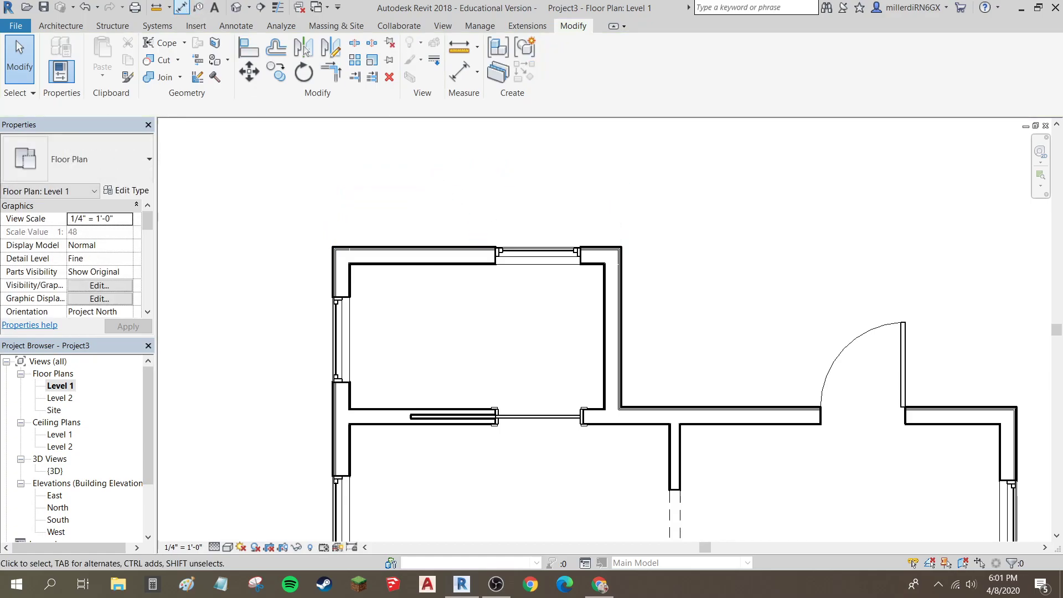
Step: Re-add the 10' - 0" dimension between the left and right wall faces above the room
{"action": "left_click", "coordinate": [181, 8]}
{"action": "scroll", "coordinate": [335, 252], "scroll_direction": "up", "scroll_amount": 5}
{"action": "scroll", "coordinate": [334, 256], "scroll_direction": "up", "scroll_amount": 3}
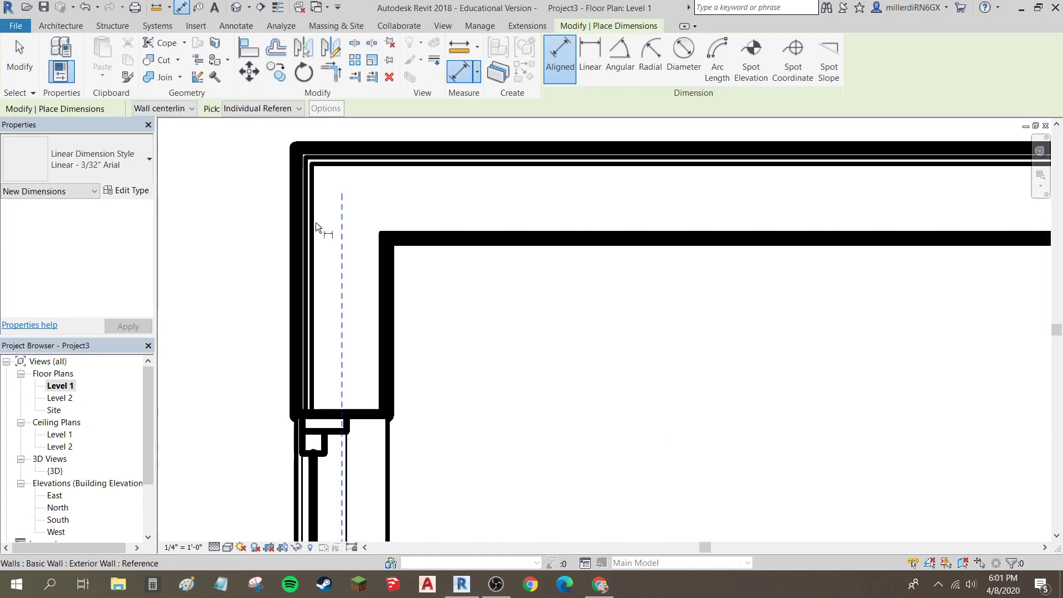
{"action": "scroll", "coordinate": [311, 241], "scroll_direction": "up", "scroll_amount": 2}
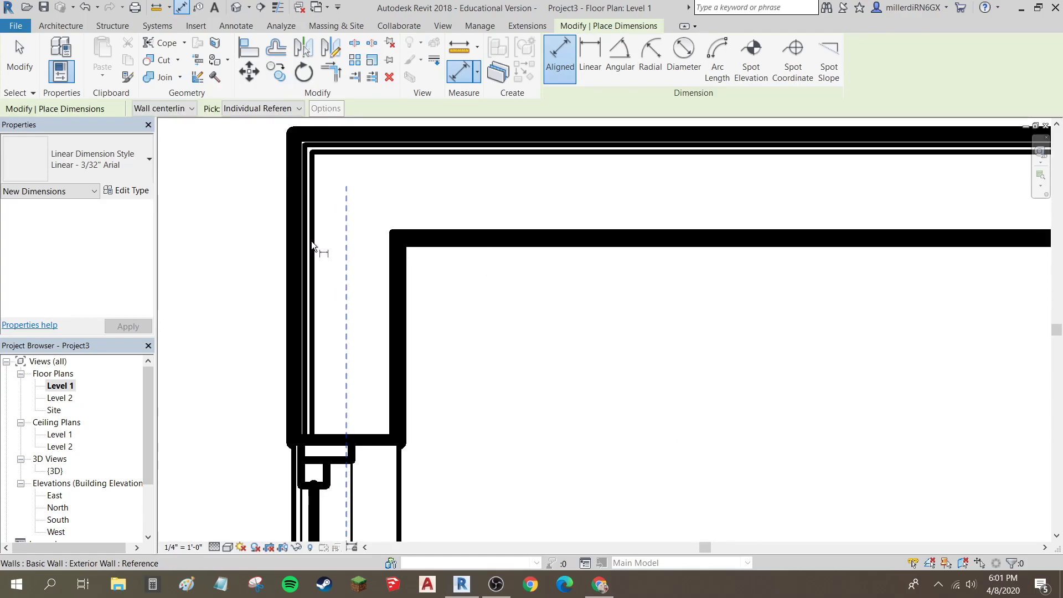
{"action": "left_click", "coordinate": [315, 274]}
{"action": "scroll", "coordinate": [334, 275], "scroll_direction": "down", "scroll_amount": 4}
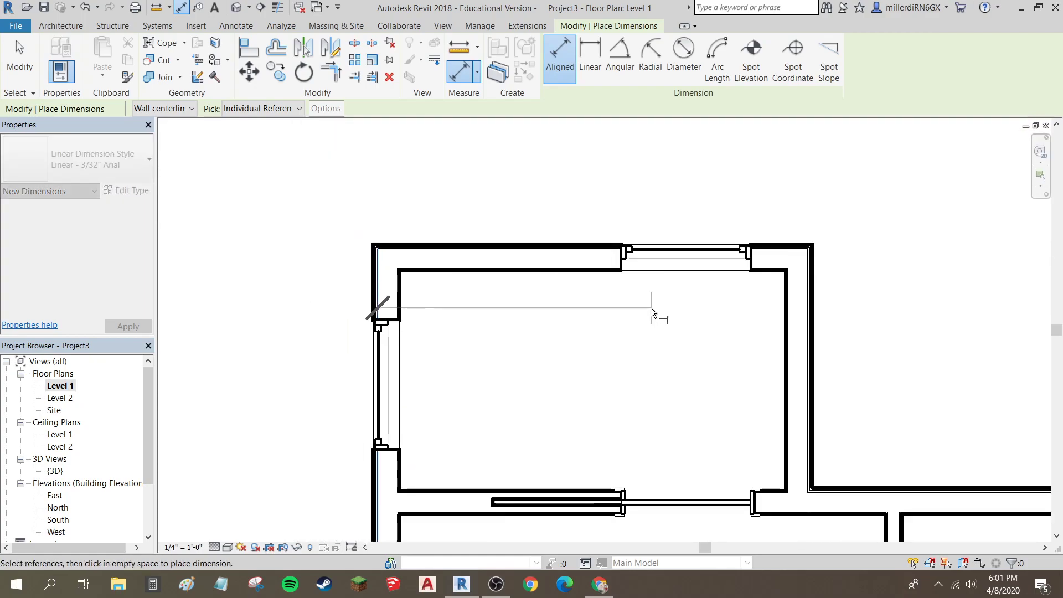
{"action": "scroll", "coordinate": [825, 313], "scroll_direction": "up", "scroll_amount": 3}
{"action": "scroll", "coordinate": [825, 324], "scroll_direction": "up", "scroll_amount": 2}
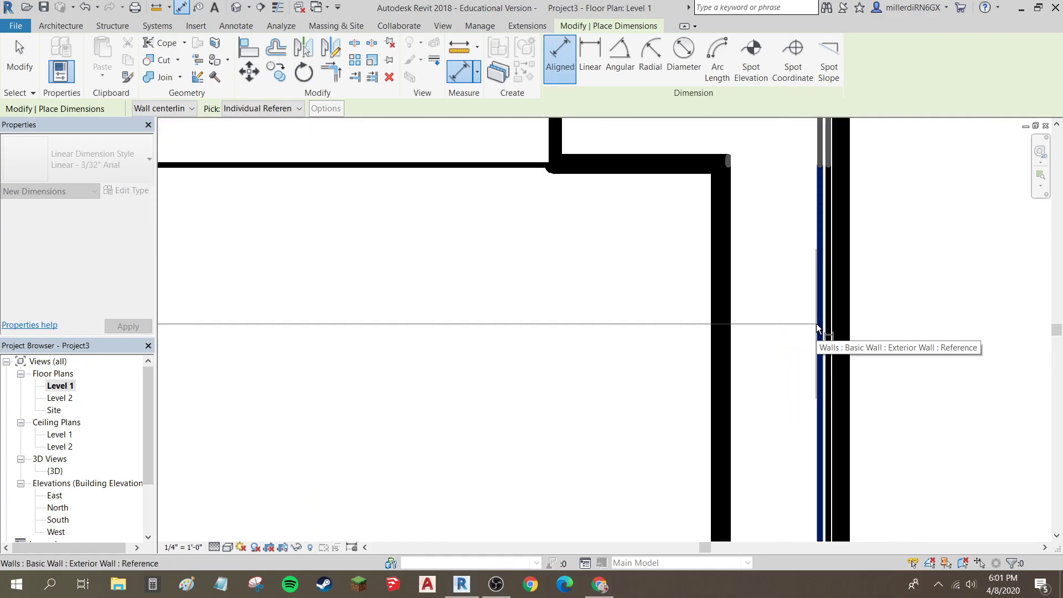
{"action": "left_click", "coordinate": [818, 328]}
{"action": "scroll", "coordinate": [816, 326], "scroll_direction": "down", "scroll_amount": 4}
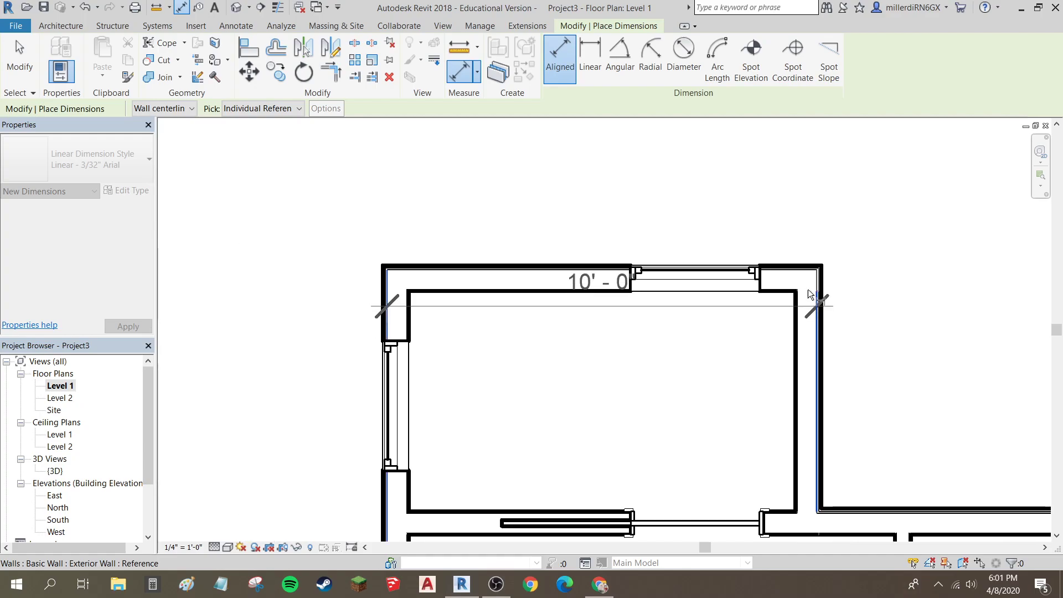
{"action": "left_click", "coordinate": [801, 160]}
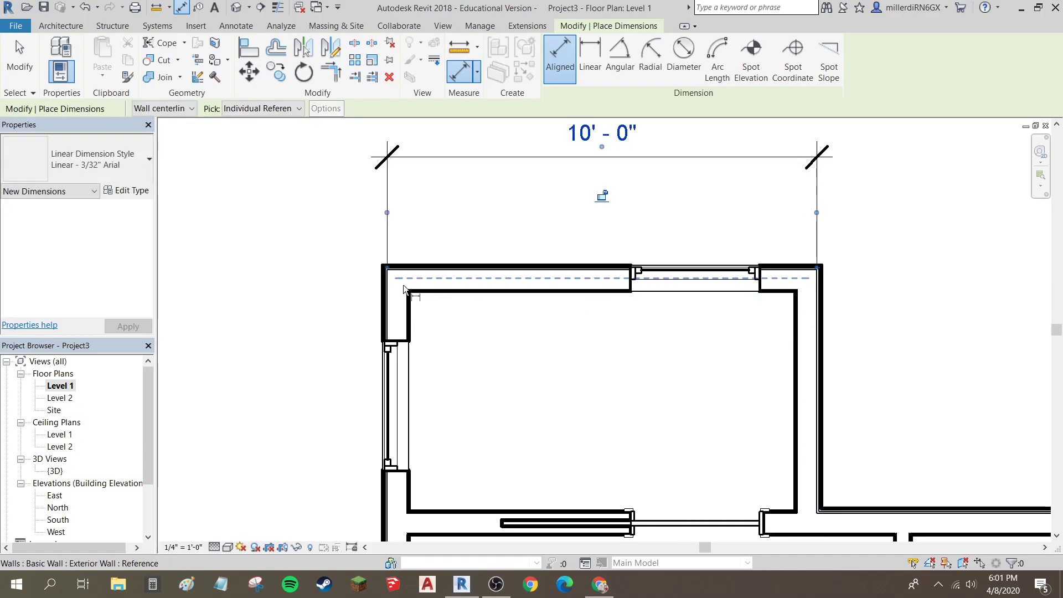
{"action": "scroll", "coordinate": [394, 275], "scroll_direction": "up", "scroll_amount": 4}
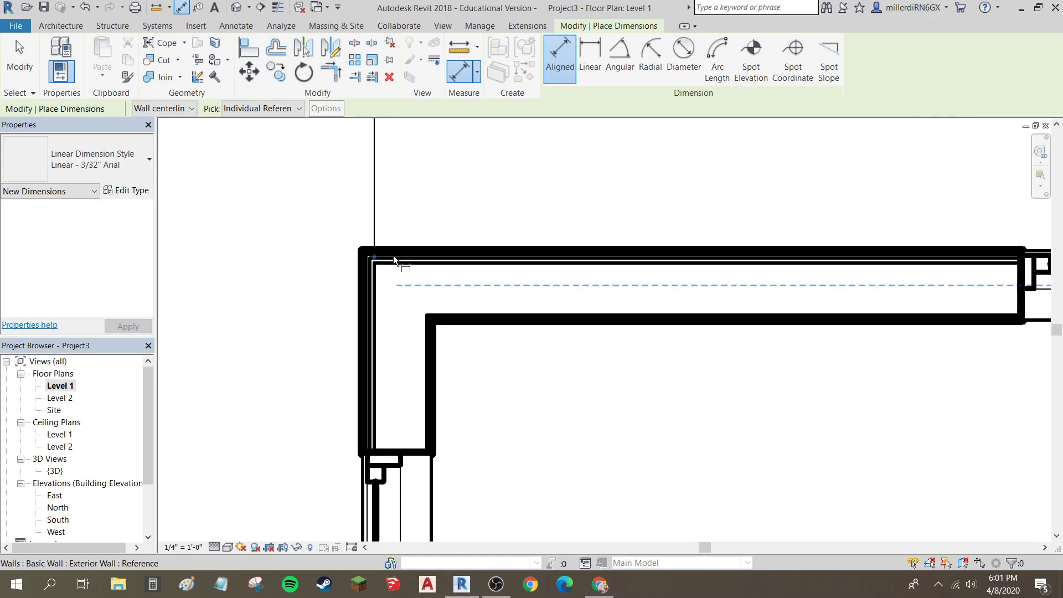
{"action": "scroll", "coordinate": [392, 266], "scroll_direction": "up", "scroll_amount": 2}
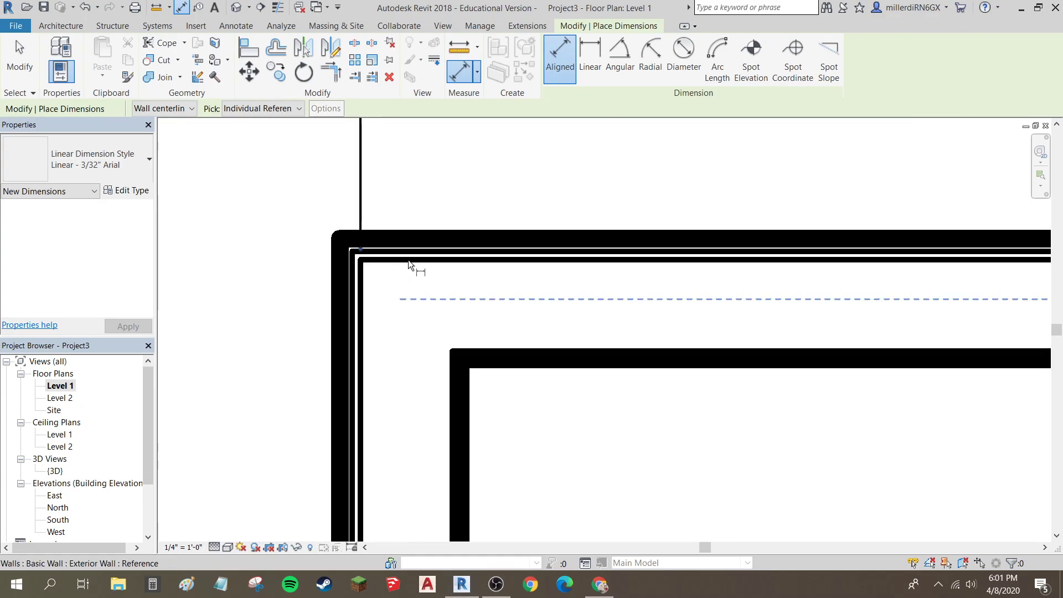
Step: Dimension the top to bottom exterior wall, placing a 17' - 8" dimension left of the house
{"action": "left_click", "coordinate": [530, 260]}
{"action": "scroll", "coordinate": [526, 264], "scroll_direction": "down", "scroll_amount": 2}
{"action": "scroll", "coordinate": [520, 267], "scroll_direction": "down", "scroll_amount": 3}
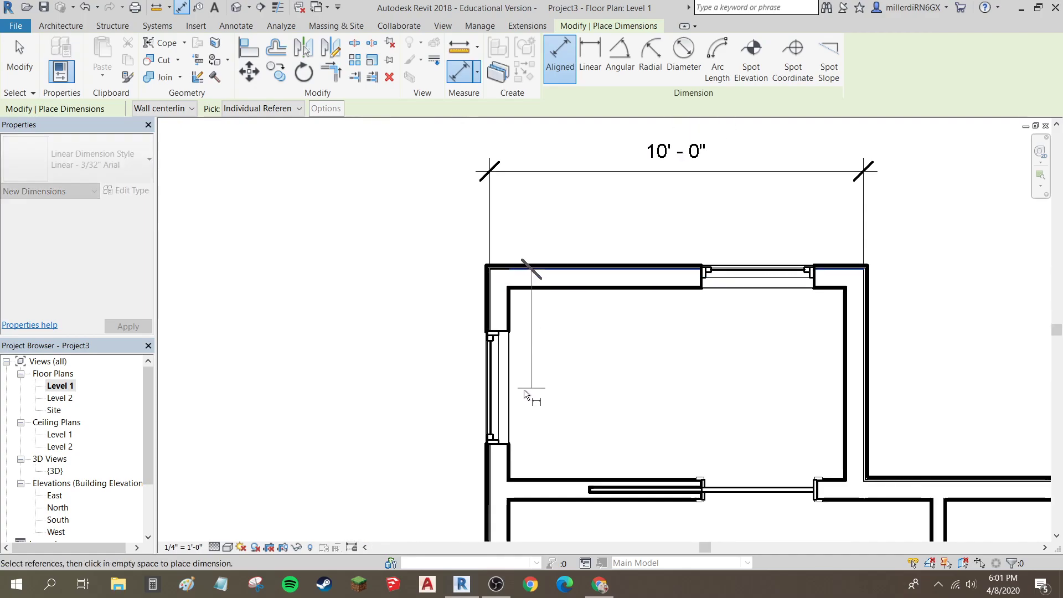
{"action": "middle_click_drag", "start_coordinate": [555, 421], "coordinate": [481, 116]}
{"action": "scroll", "coordinate": [498, 387], "scroll_direction": "down", "scroll_amount": 2}
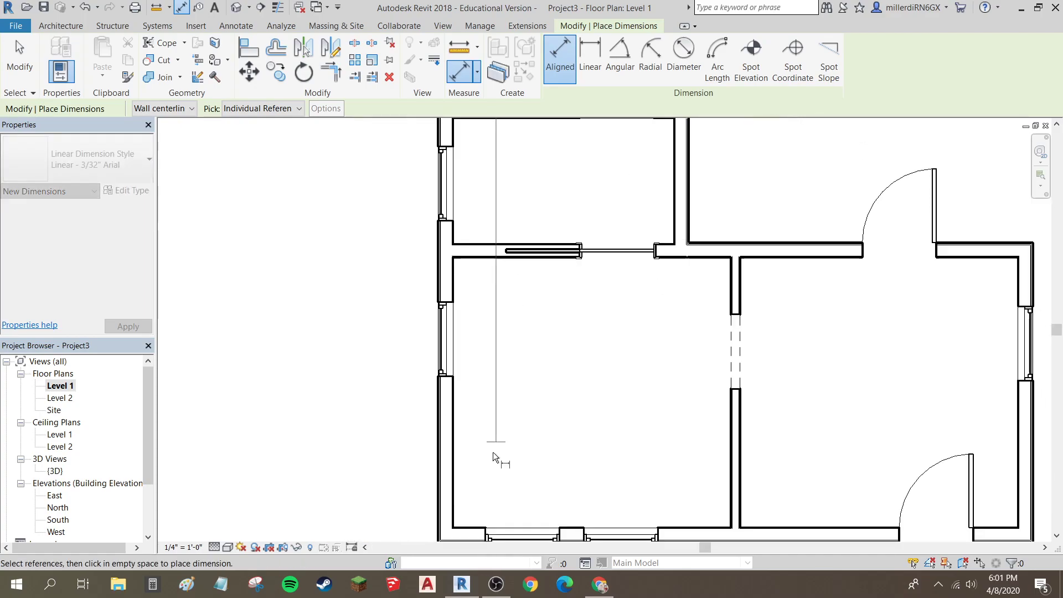
{"action": "middle_click_drag", "start_coordinate": [468, 517], "coordinate": [463, 435]}
{"action": "scroll", "coordinate": [458, 459], "scroll_direction": "up", "scroll_amount": 5}
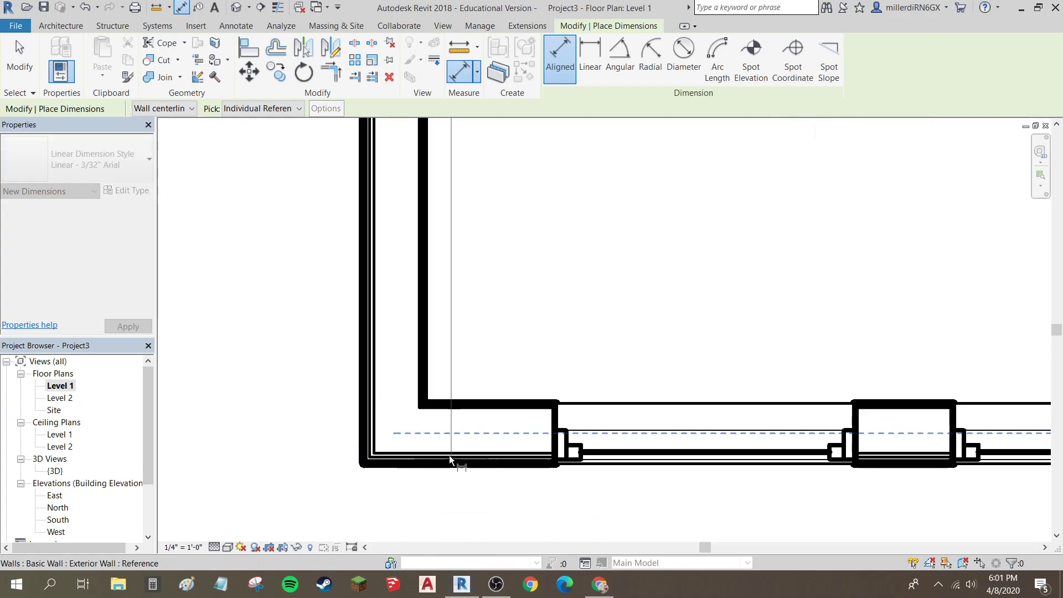
{"action": "left_click", "coordinate": [444, 453]}
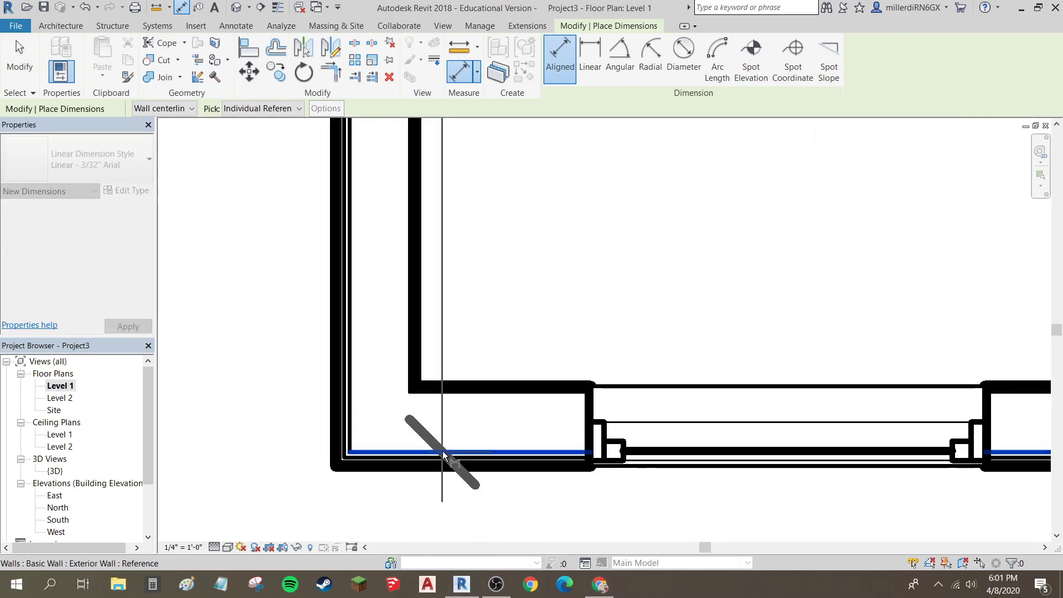
{"action": "scroll", "coordinate": [371, 444], "scroll_direction": "down", "scroll_amount": 2}
{"action": "scroll", "coordinate": [271, 410], "scroll_direction": "down", "scroll_amount": 3}
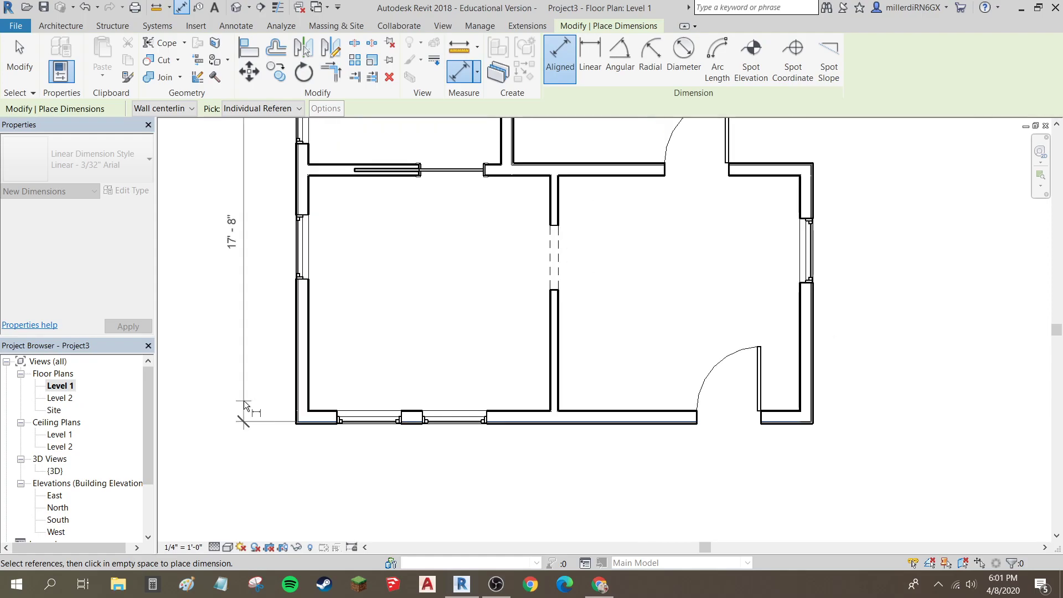
{"action": "middle_click_drag", "start_coordinate": [243, 407], "coordinate": [336, 498]}
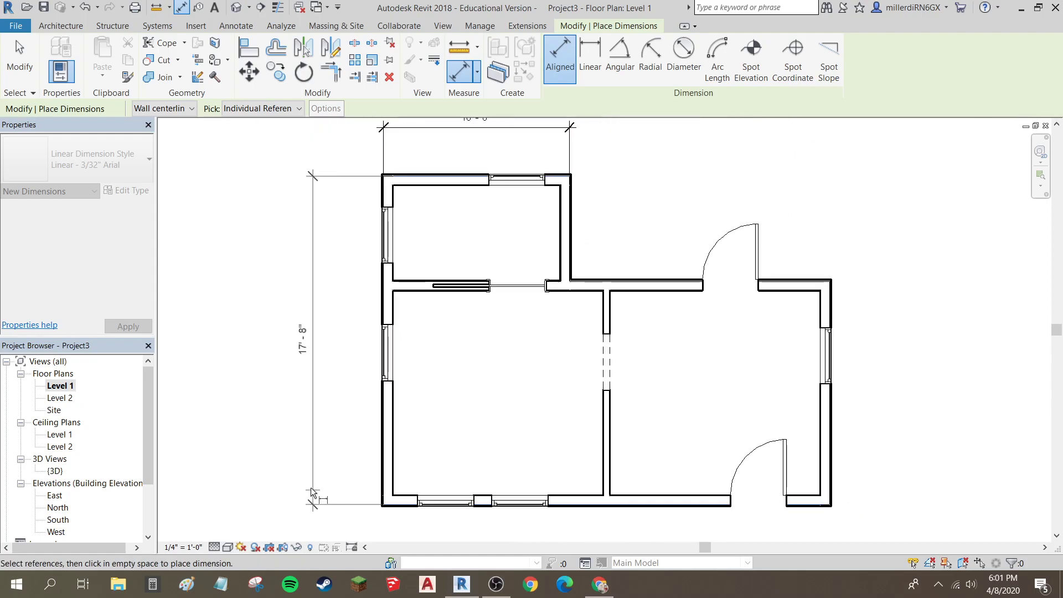
{"action": "left_click", "coordinate": [283, 487]}
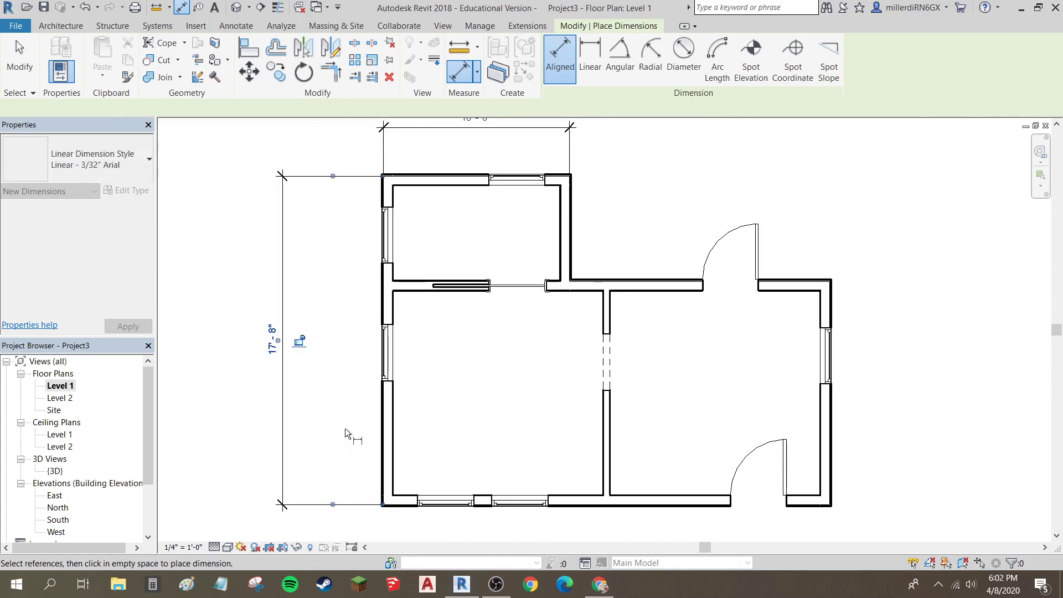
{"action": "key", "text": "Escape"}
{"action": "key", "text": "Escape"}
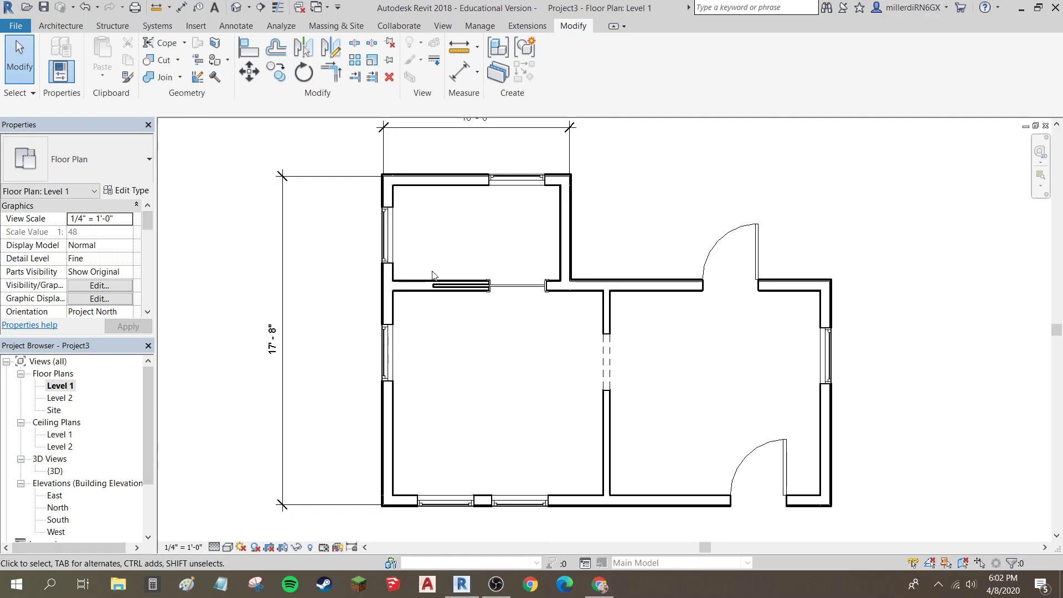
Step: Dimension 12' - 0" from the bottom wall face to the interior drywall wall on the left
{"action": "left_click", "coordinate": [183, 7]}
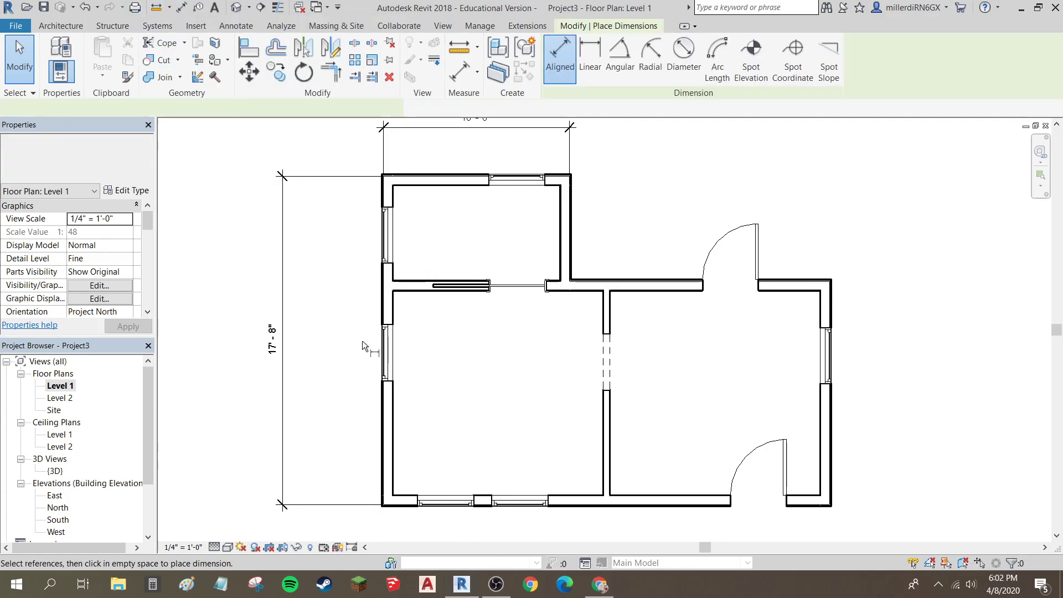
{"action": "scroll", "coordinate": [387, 504], "scroll_direction": "up", "scroll_amount": 5}
{"action": "key", "text": "Tab"}
{"action": "left_click", "coordinate": [386, 502]}
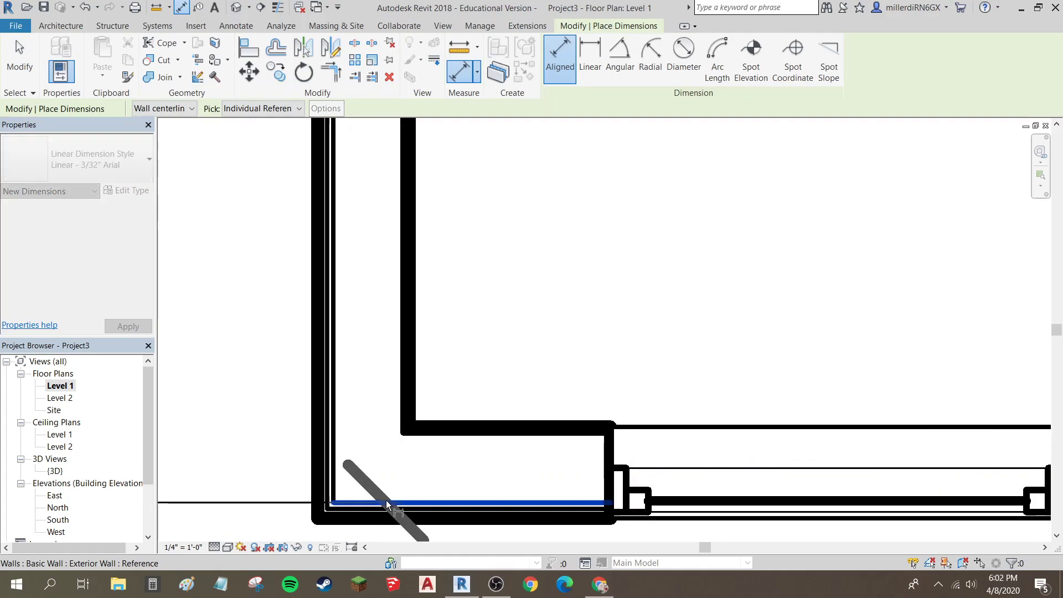
{"action": "scroll", "coordinate": [384, 493], "scroll_direction": "down", "scroll_amount": 4}
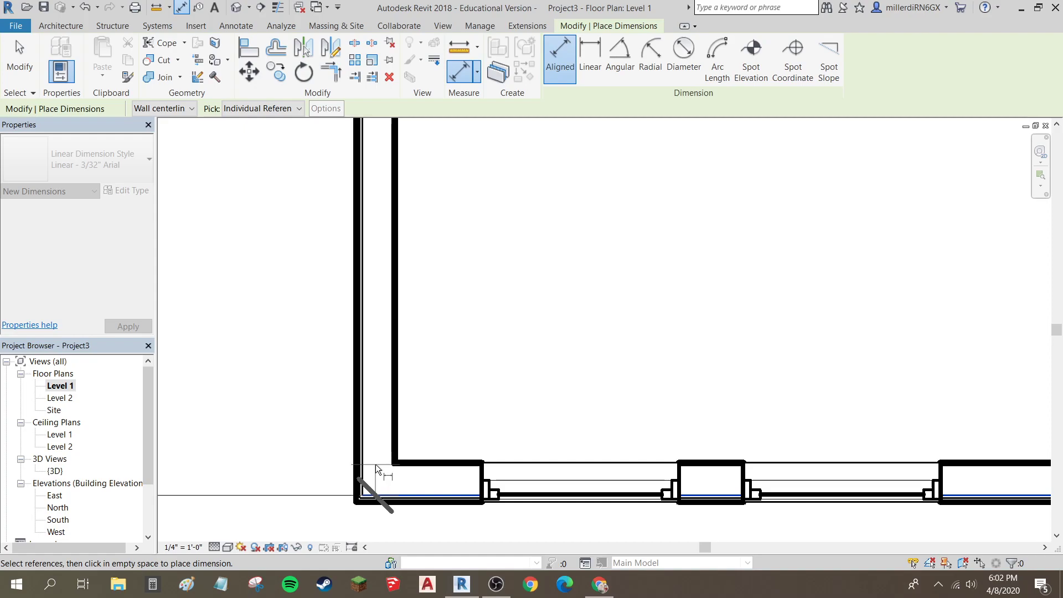
{"action": "scroll", "coordinate": [376, 464], "scroll_direction": "down", "scroll_amount": 3}
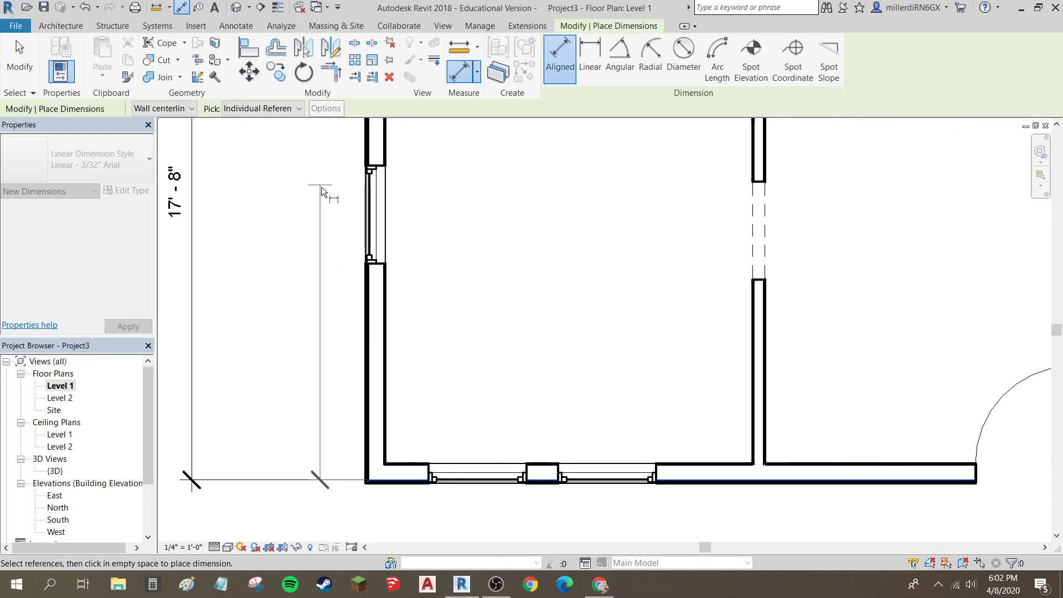
{"action": "middle_click_drag", "start_coordinate": [316, 190], "coordinate": [340, 392]}
{"action": "scroll", "coordinate": [391, 284], "scroll_direction": "up", "scroll_amount": 5}
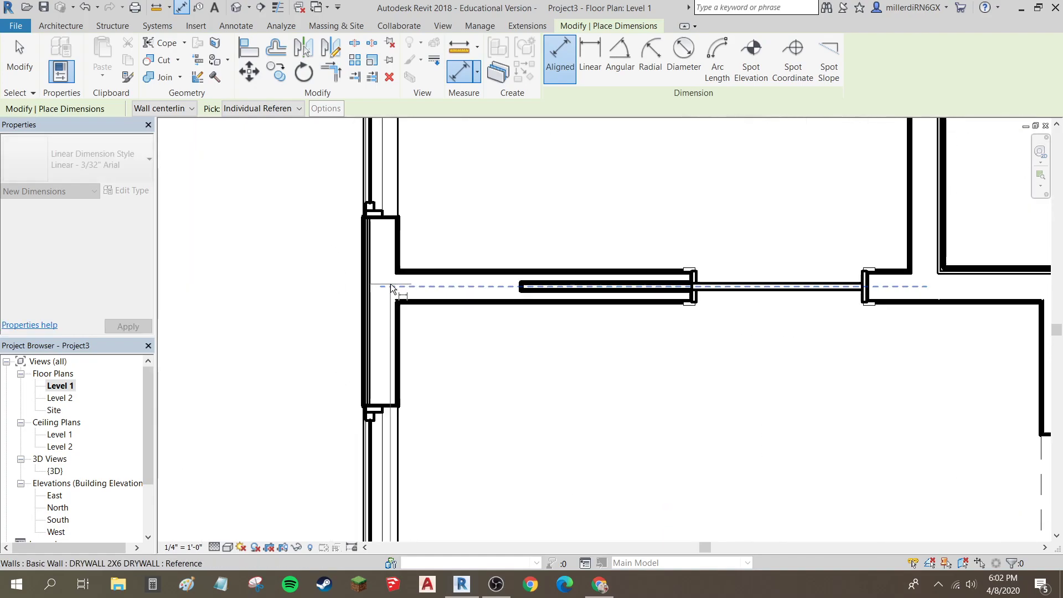
{"action": "scroll", "coordinate": [400, 257], "scroll_direction": "up", "scroll_amount": 2}
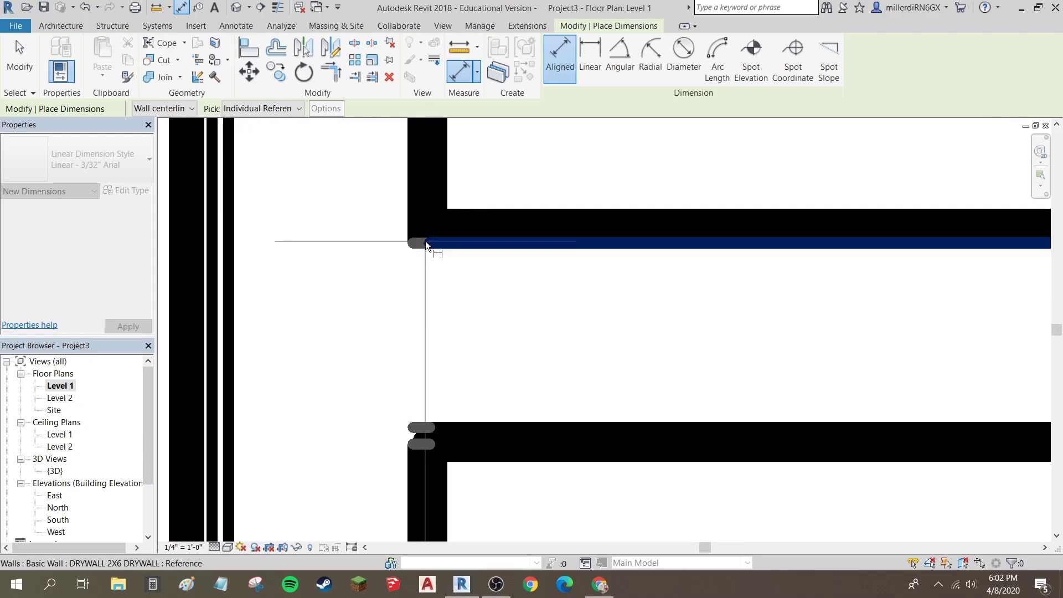
{"action": "scroll", "coordinate": [425, 244], "scroll_direction": "down", "scroll_amount": 3}
{"action": "scroll", "coordinate": [418, 248], "scroll_direction": "down", "scroll_amount": 6}
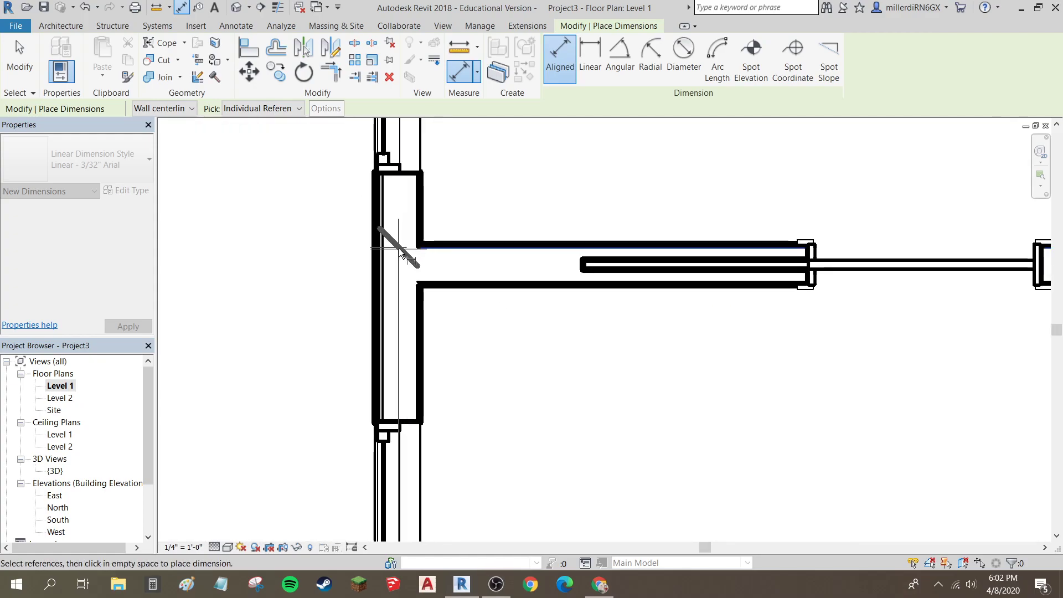
{"action": "left_click", "coordinate": [348, 245]}
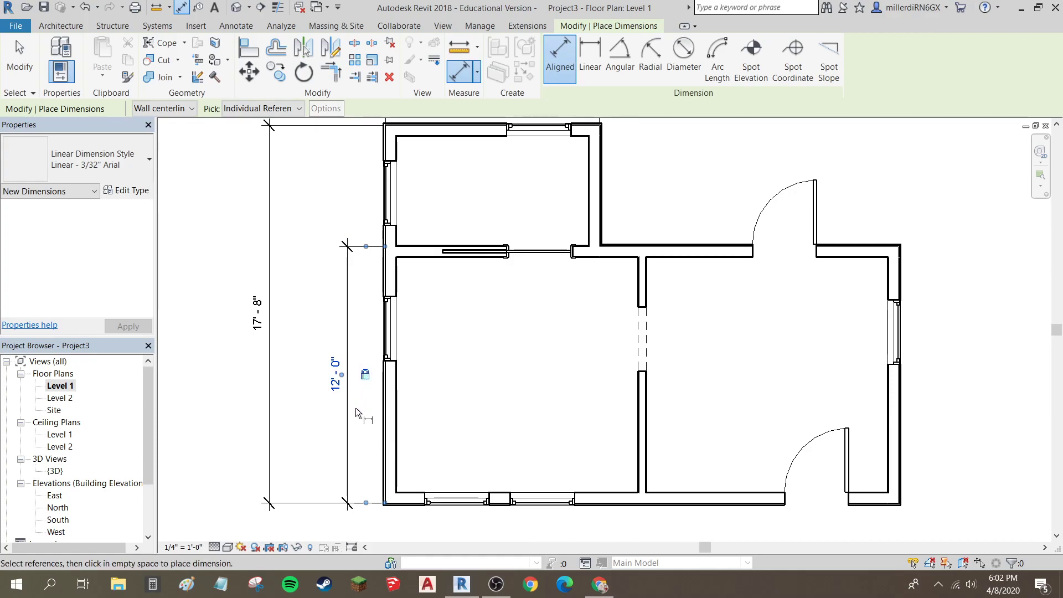
Step: Move the top exterior wall so the left overall dimension changes from 17' - 8" to 18'
{"action": "left_click", "coordinate": [351, 334]}
{"action": "key", "text": "Escape"}
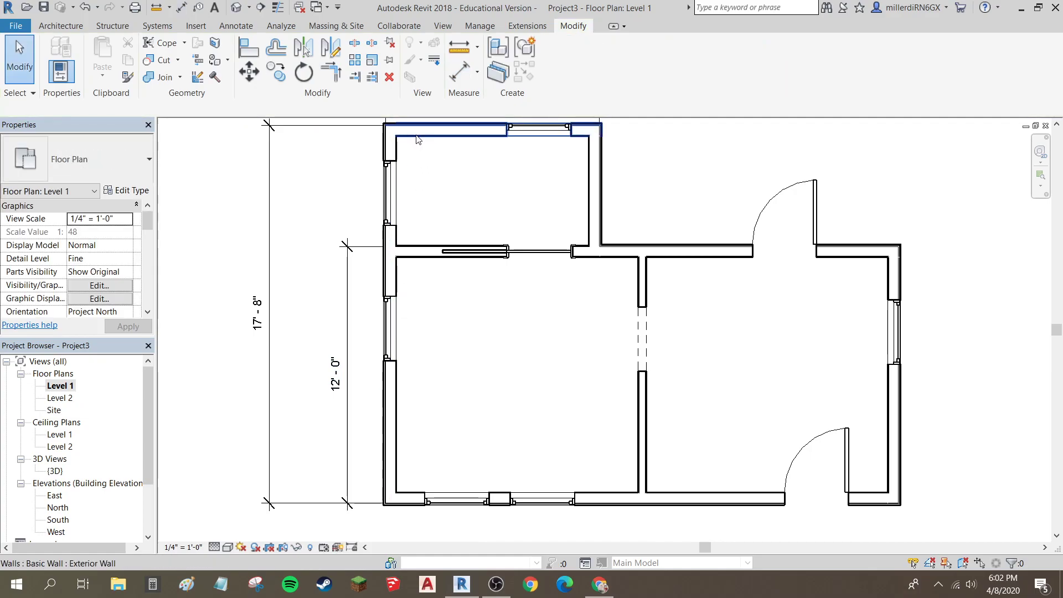
{"action": "left_click", "coordinate": [418, 135]}
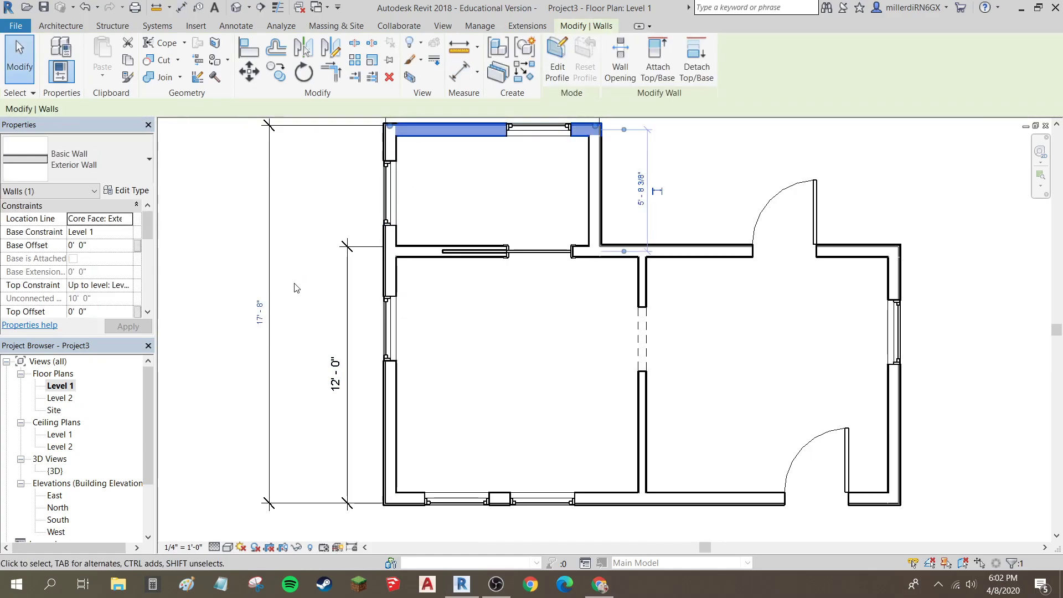
{"action": "left_click", "coordinate": [260, 316]}
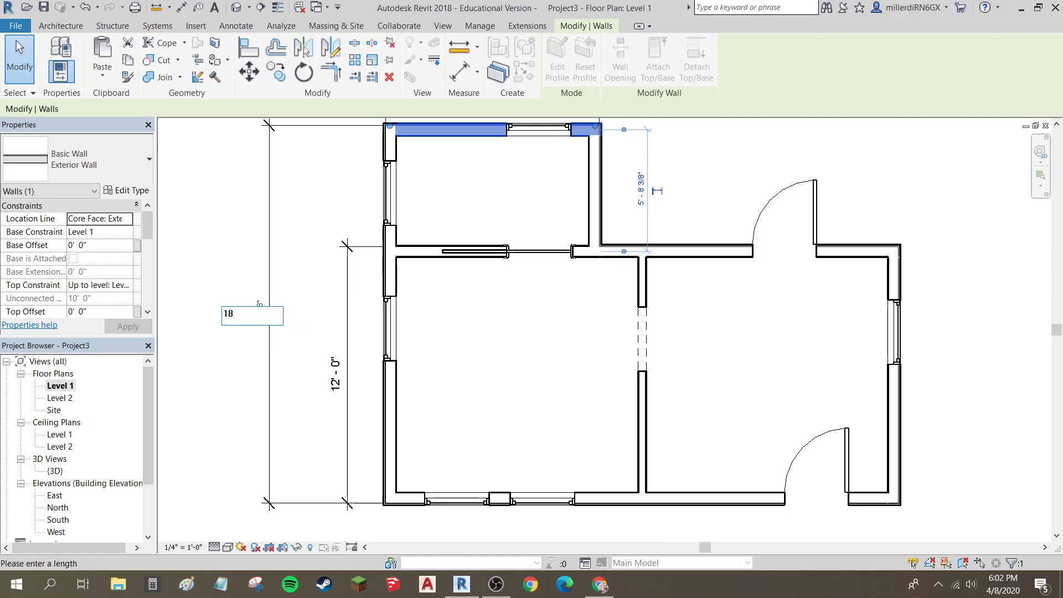
{"action": "key", "text": "Return"}
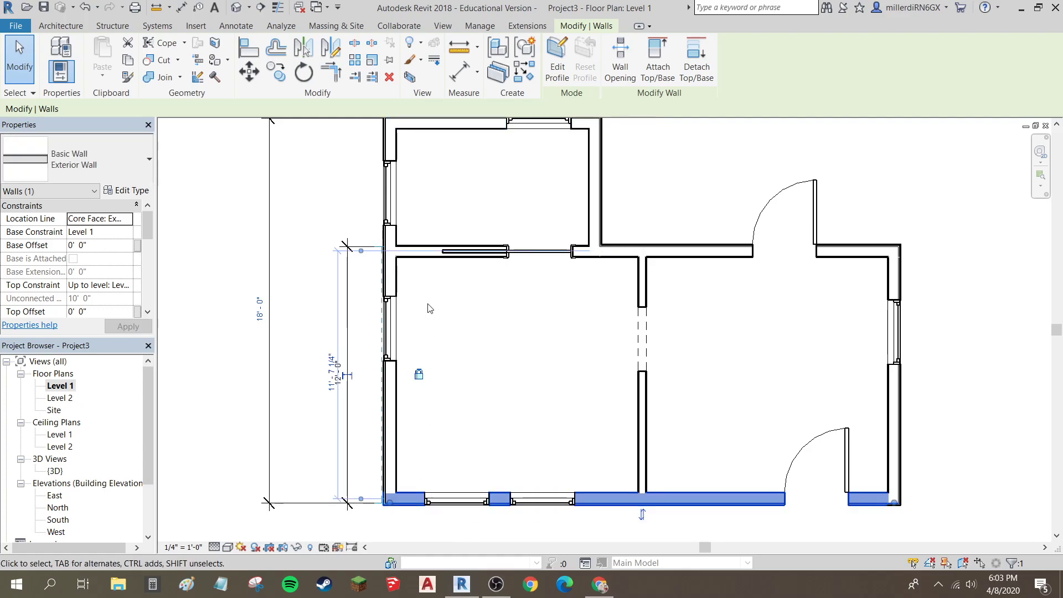
Step: Lock the 18' - 0" overall dimension with its padlock
{"action": "left_click", "coordinate": [417, 250]}
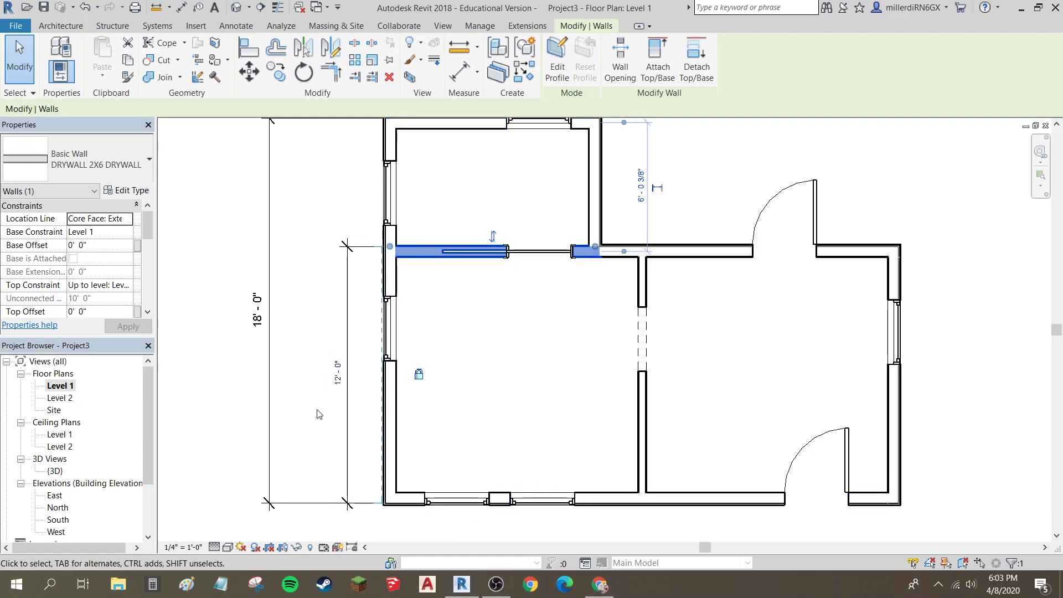
{"action": "left_click", "coordinate": [346, 388]}
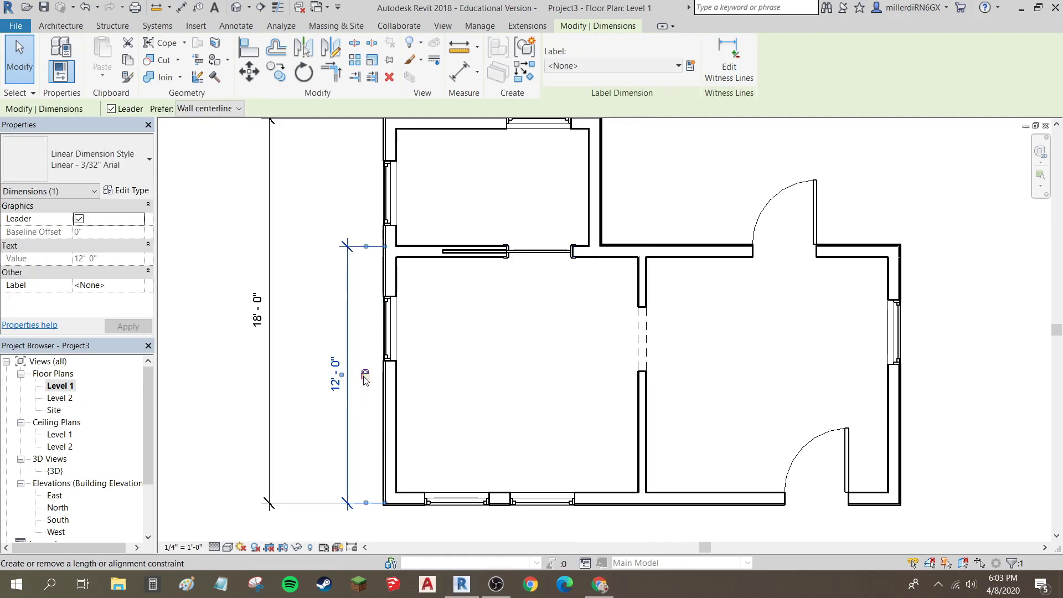
{"action": "left_click", "coordinate": [278, 405]}
{"action": "left_click", "coordinate": [277, 388]}
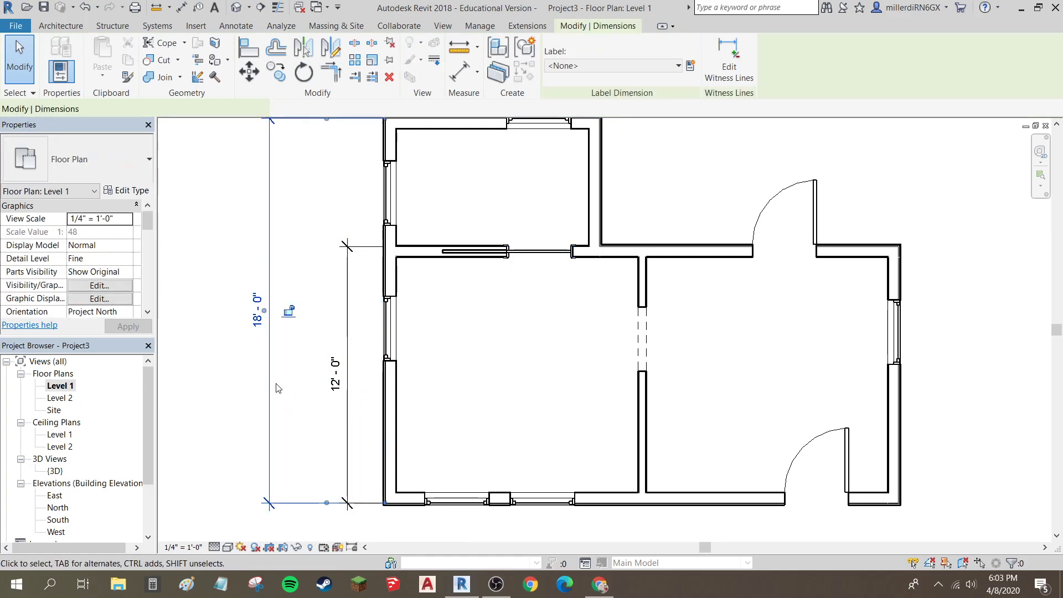
{"action": "left_click", "coordinate": [289, 311]}
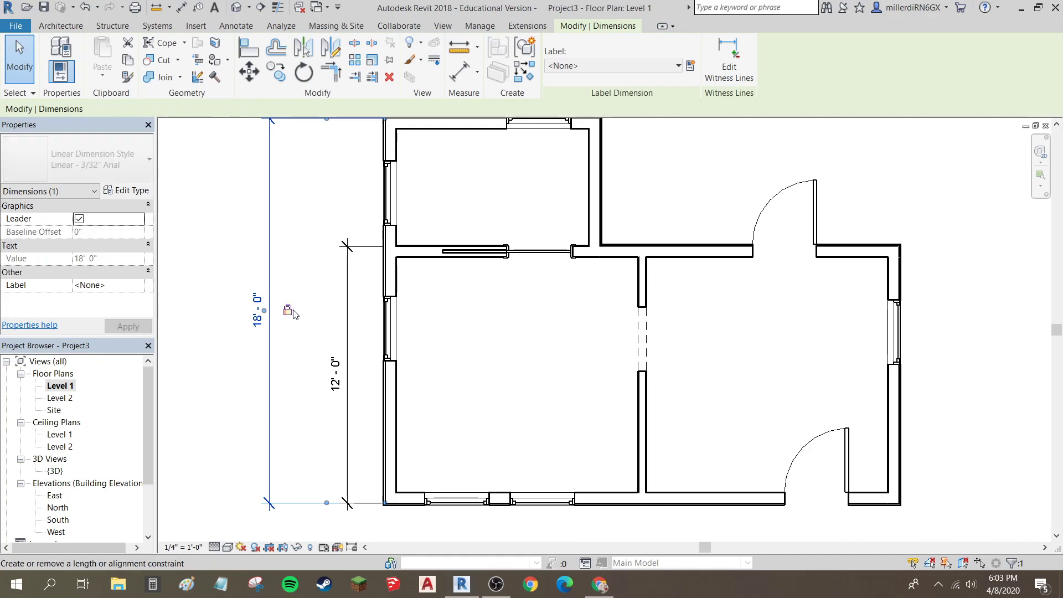
{"action": "scroll", "coordinate": [382, 381], "scroll_direction": "down", "scroll_amount": 1}
Step: Start a new aligned dimension at the left exterior wall for the overall width
{"action": "middle_click_drag", "start_coordinate": [408, 360], "coordinate": [330, 465]}
{"action": "left_click", "coordinate": [393, 210]}
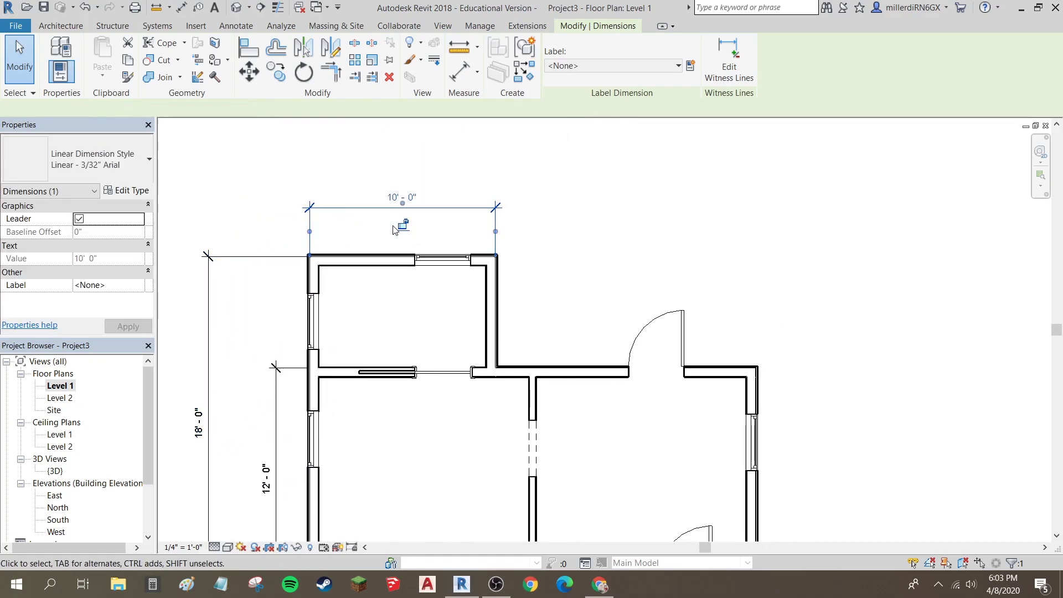
{"action": "middle_click_drag", "start_coordinate": [499, 399], "coordinate": [429, 324]}
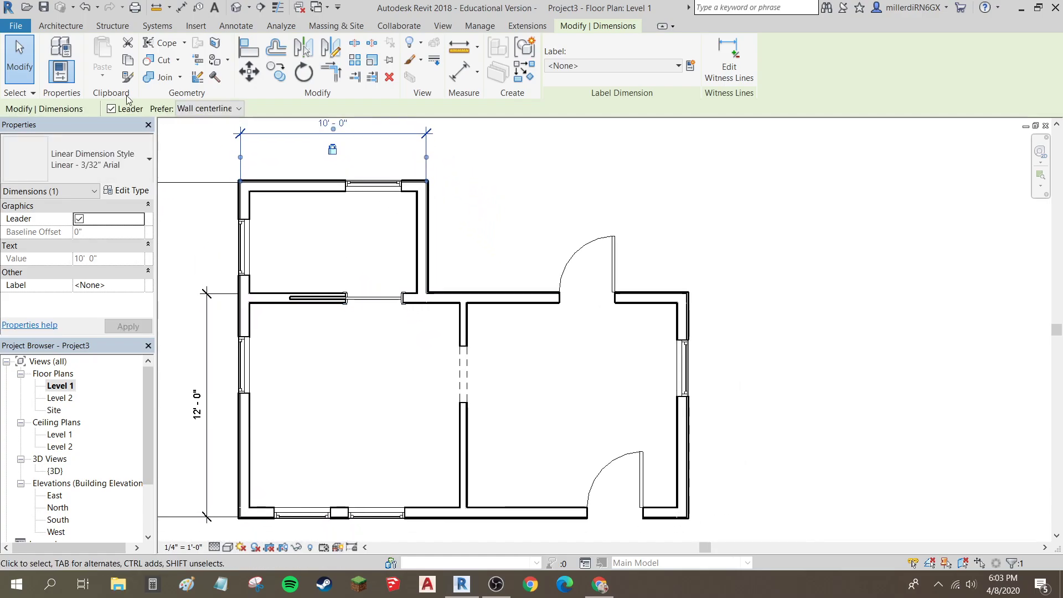
{"action": "left_click", "coordinate": [181, 8]}
{"action": "scroll", "coordinate": [240, 190], "scroll_direction": "up", "scroll_amount": 2}
{"action": "scroll", "coordinate": [239, 189], "scroll_direction": "up", "scroll_amount": 3}
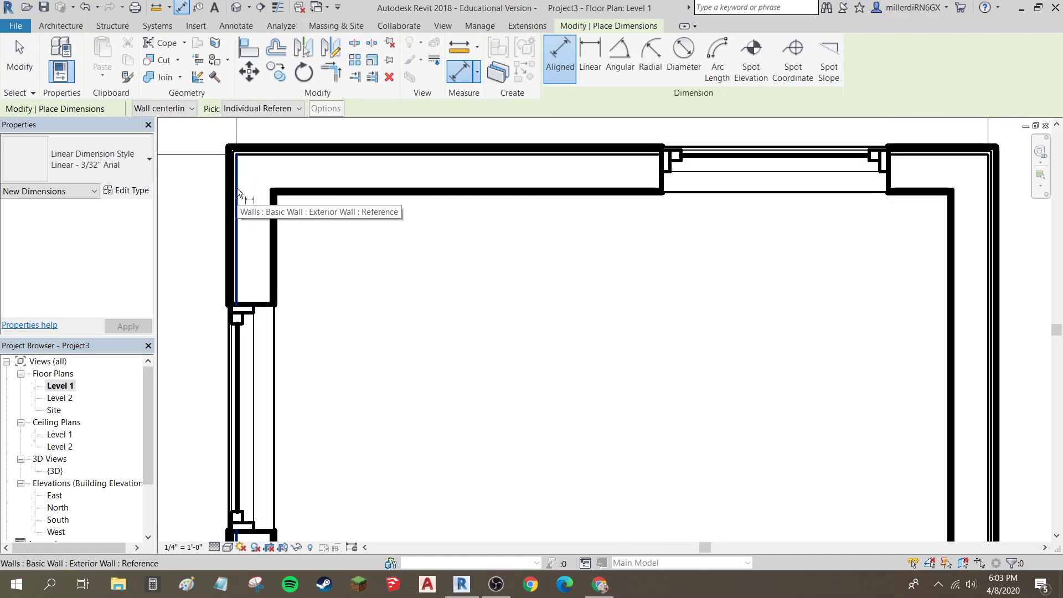
{"action": "left_click", "coordinate": [237, 187]}
Step: Pick the right exterior wall and place the 24' - 0" width dimension above the plan
{"action": "scroll", "coordinate": [237, 190], "scroll_direction": "down", "scroll_amount": 5}
{"action": "scroll", "coordinate": [742, 349], "scroll_direction": "up", "scroll_amount": 5}
{"action": "left_click", "coordinate": [742, 349]}
{"action": "scroll", "coordinate": [741, 358], "scroll_direction": "down", "scroll_amount": 5}
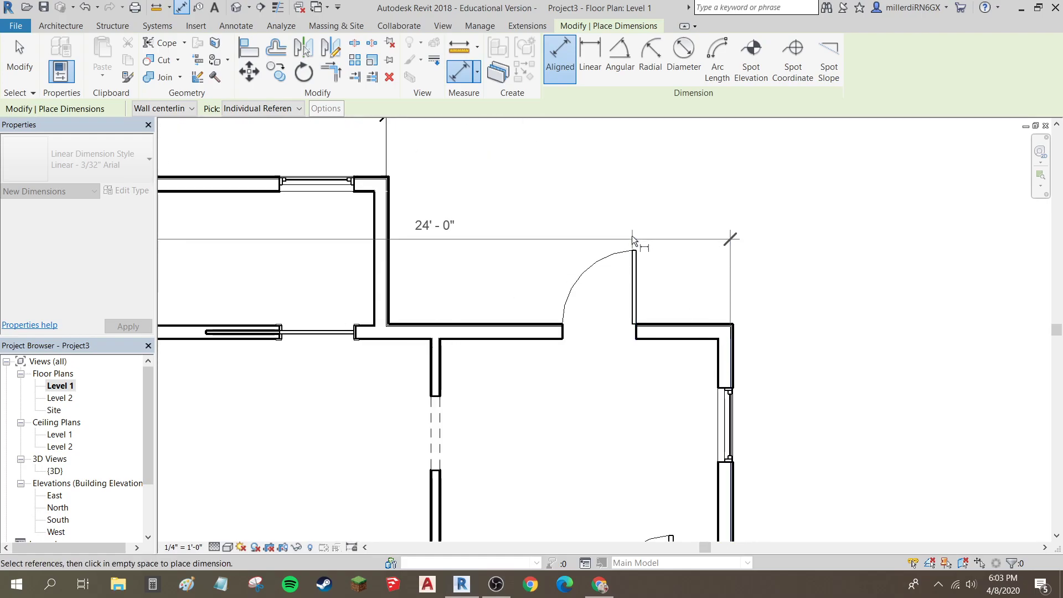
{"action": "scroll", "coordinate": [633, 235], "scroll_direction": "down", "scroll_amount": 3}
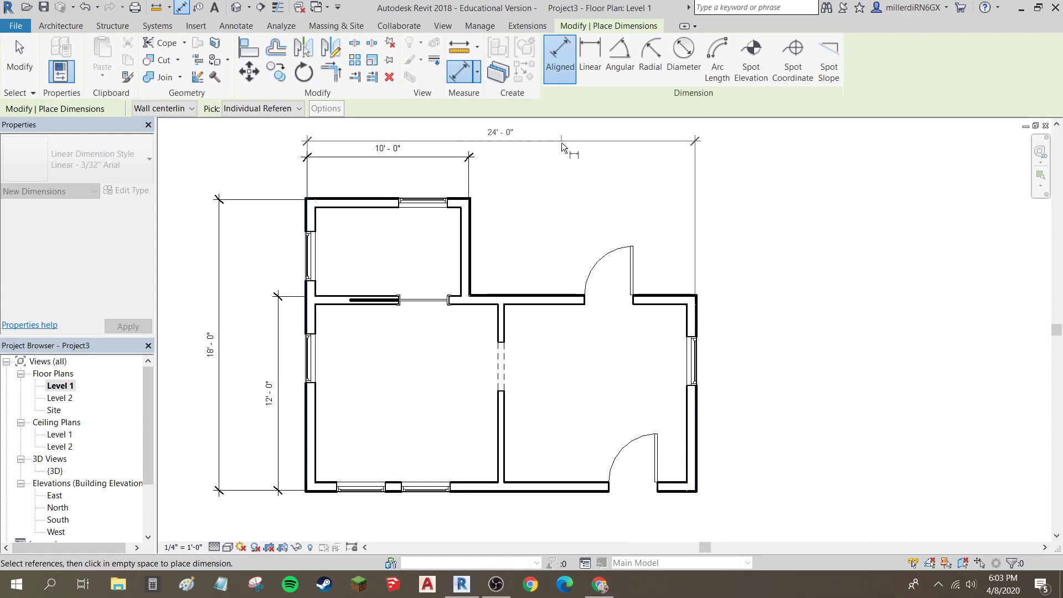
{"action": "middle_click_drag", "start_coordinate": [562, 142], "coordinate": [549, 230]}
{"action": "left_click", "coordinate": [544, 219]}
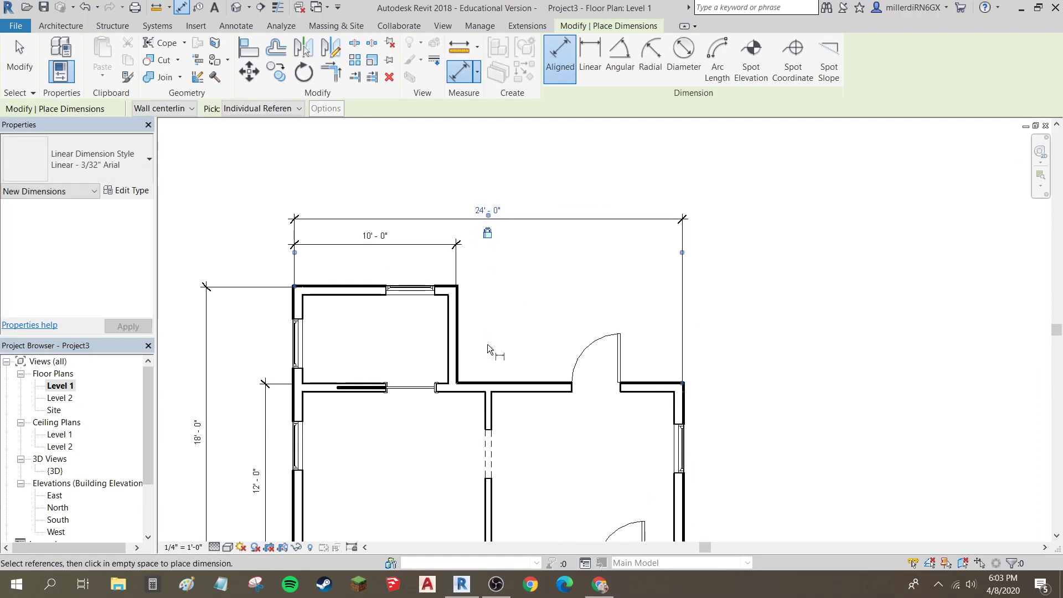
{"action": "middle_click_drag", "start_coordinate": [507, 387], "coordinate": [482, 337]}
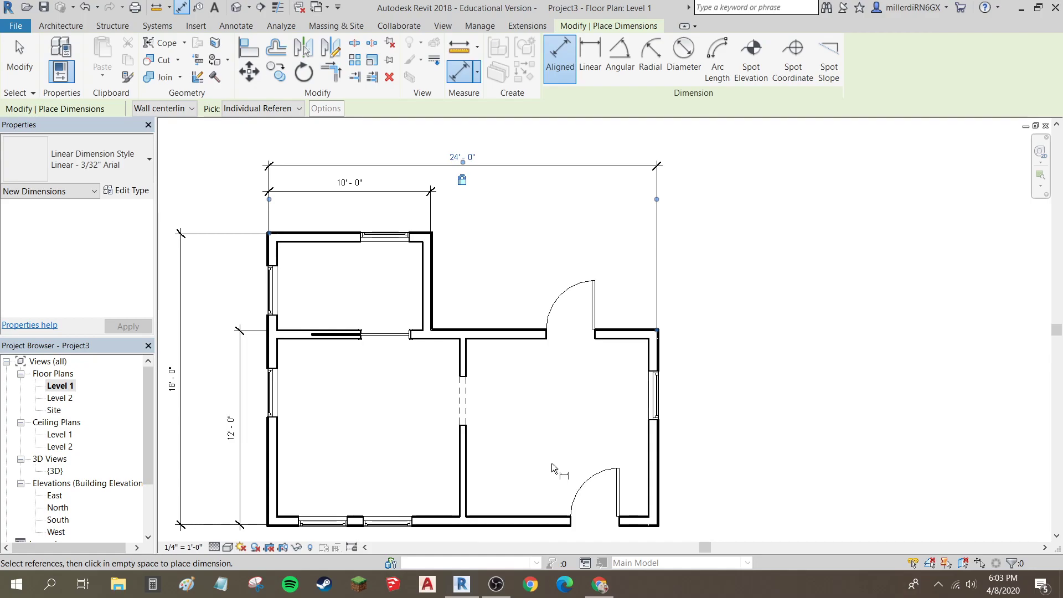
{"action": "key", "text": "Escape"}
{"action": "key", "text": "Escape"}
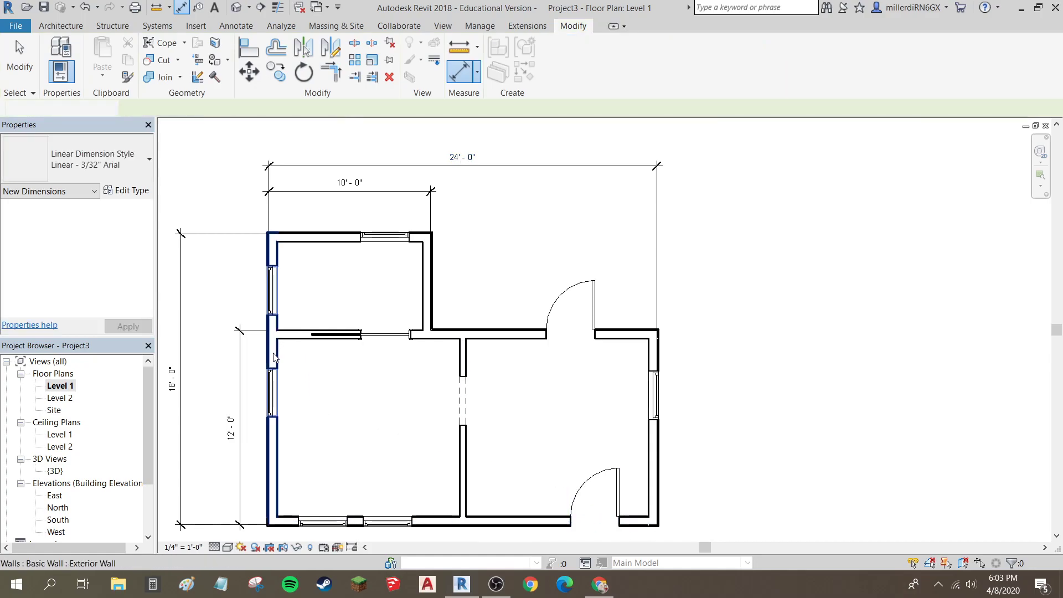
{"action": "left_click", "coordinate": [275, 356]}
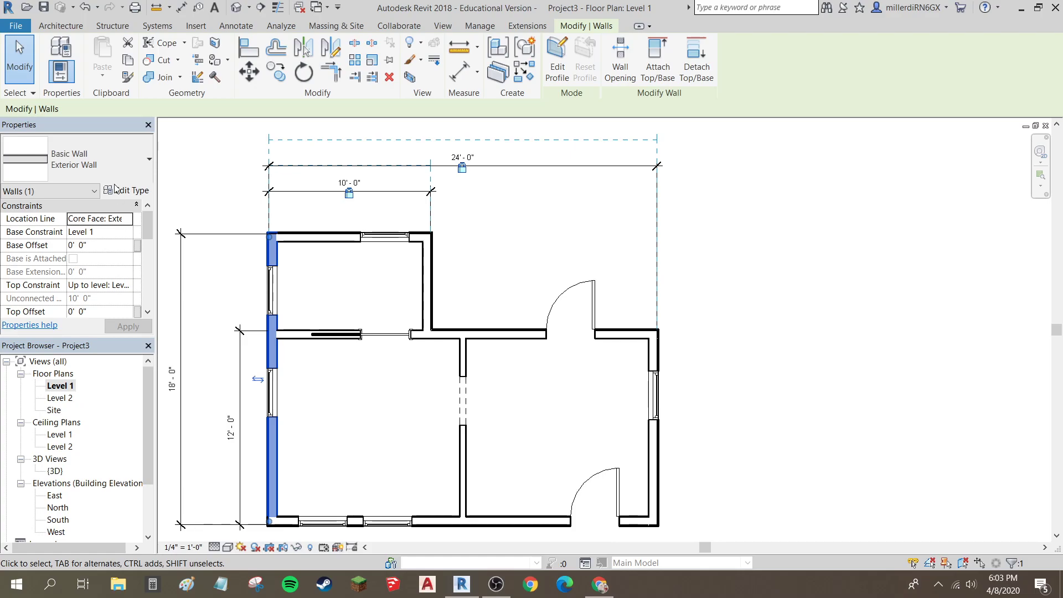
{"action": "left_click", "coordinate": [44, 25]}
{"action": "left_click", "coordinate": [55, 52]}
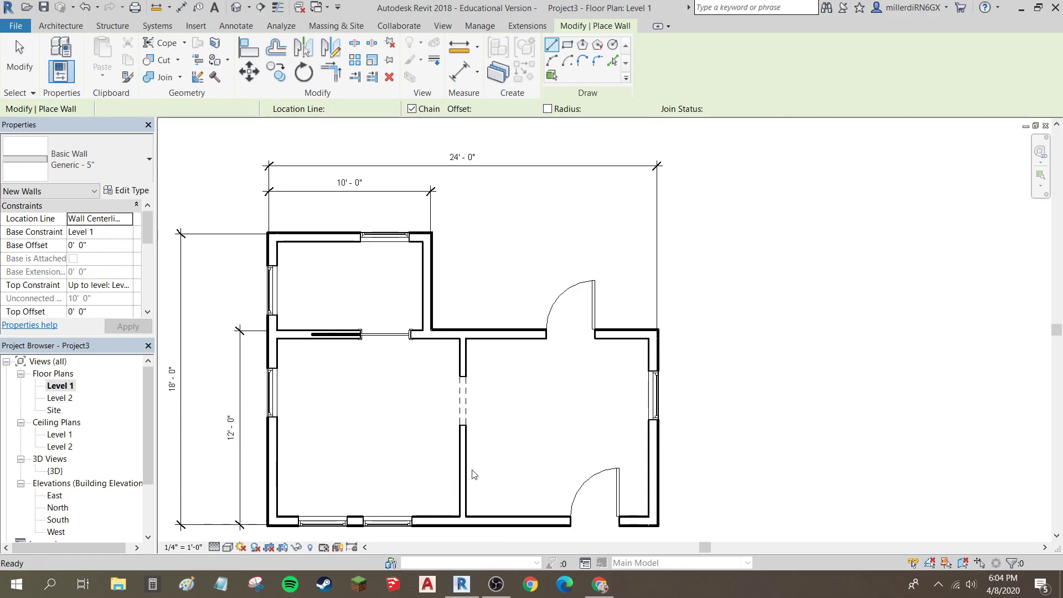
{"action": "key", "text": "Escape"}
{"action": "key", "text": "Escape"}
{"action": "middle_click_drag", "start_coordinate": [482, 464], "coordinate": [460, 369]}
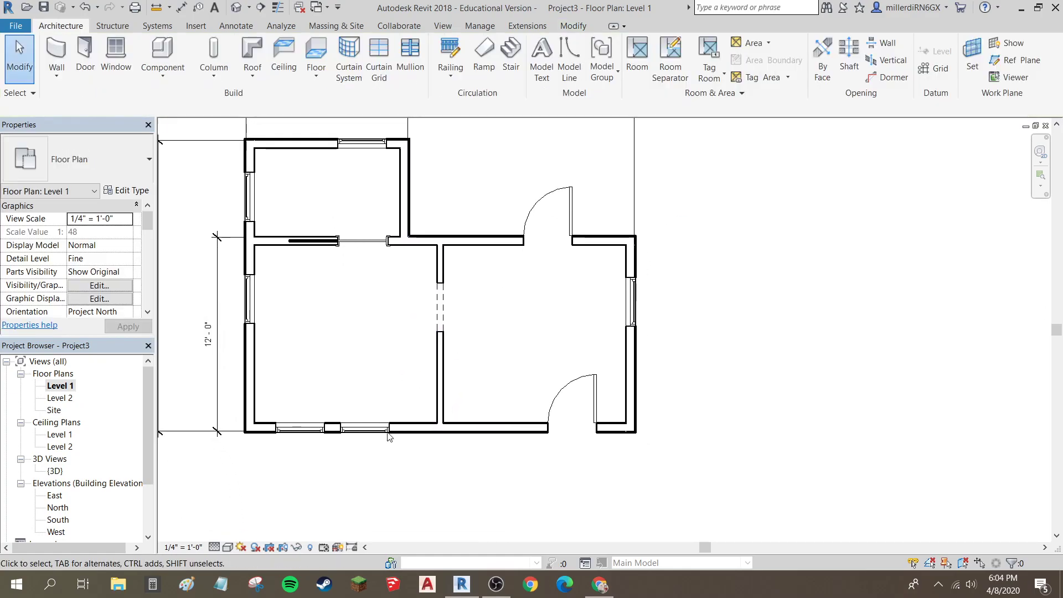
{"action": "middle_click_drag", "start_coordinate": [299, 429], "coordinate": [311, 427]}
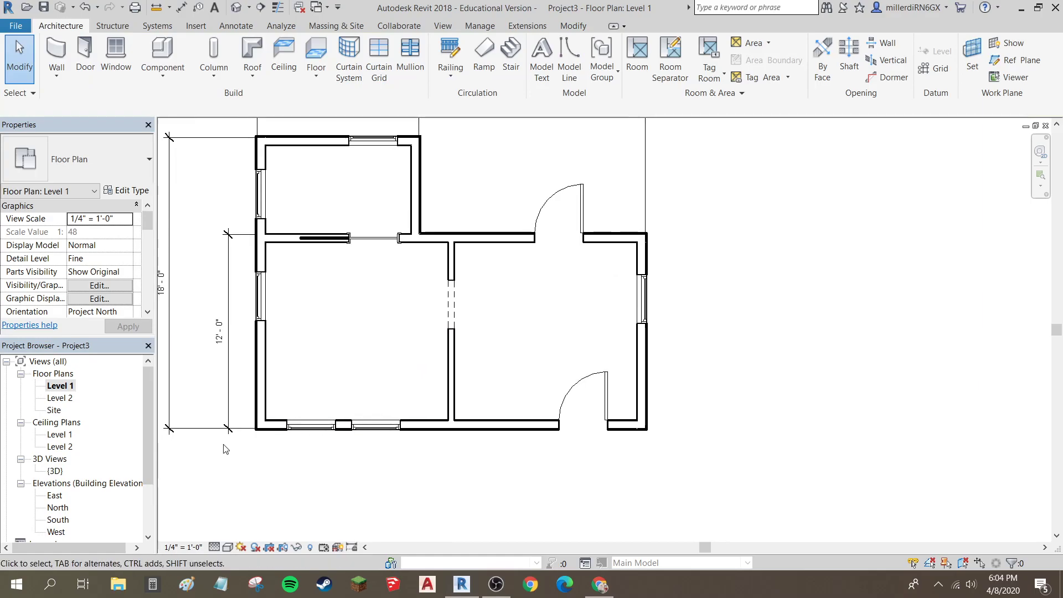
{"action": "scroll", "coordinate": [633, 430], "scroll_direction": "up", "scroll_amount": 2}
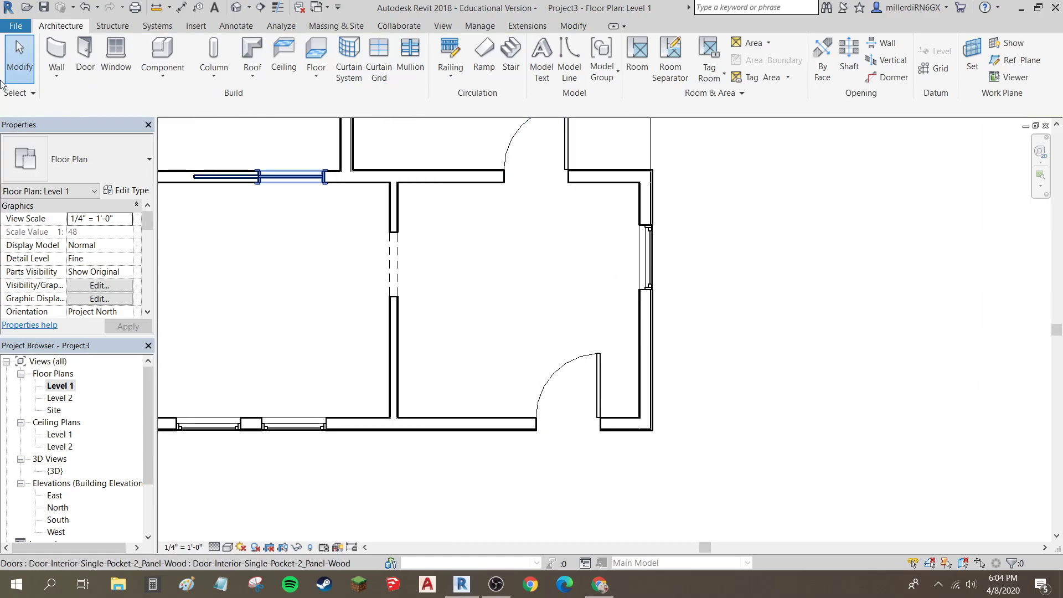
Step: Dimension 3' - 10" from the right exterior wall face to the lower-right door centreline, below the door
{"action": "left_click", "coordinate": [184, 14]}
{"action": "scroll", "coordinate": [643, 428], "scroll_direction": "up", "scroll_amount": 4}
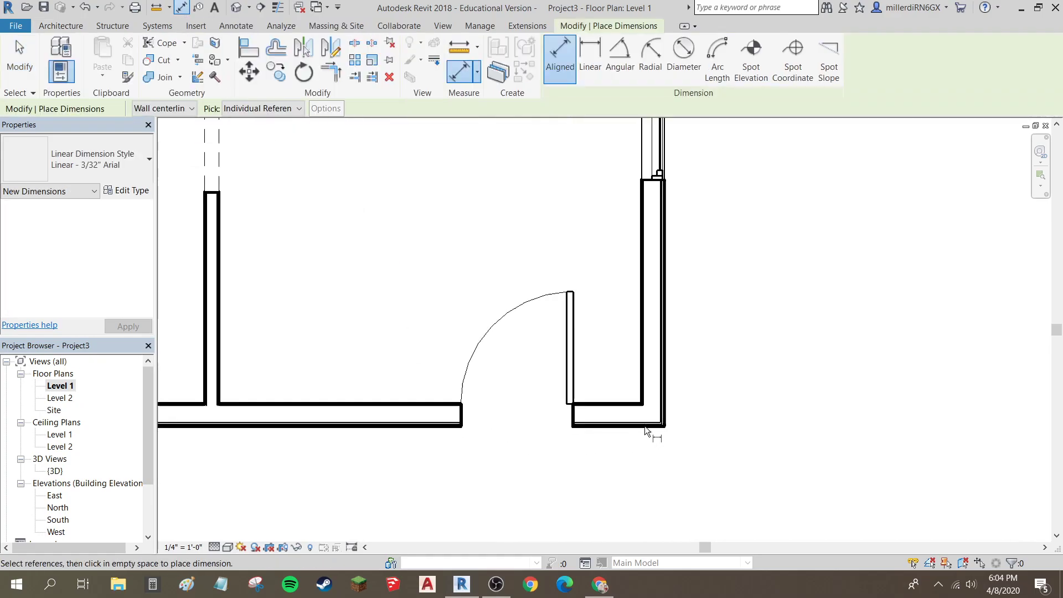
{"action": "scroll", "coordinate": [669, 405], "scroll_direction": "up", "scroll_amount": 4}
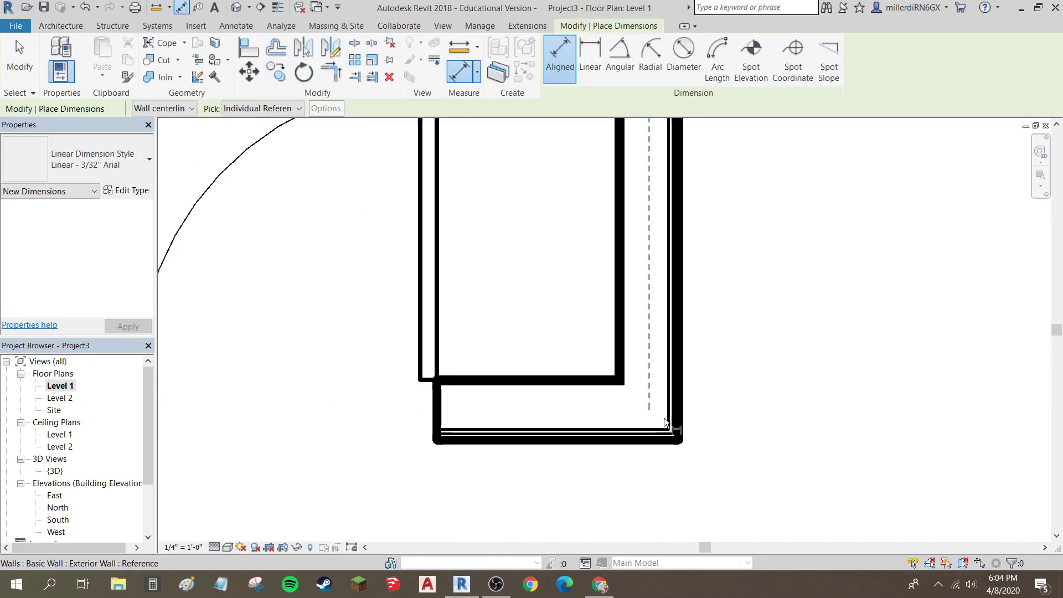
{"action": "left_click", "coordinate": [669, 422]}
{"action": "scroll", "coordinate": [669, 422], "scroll_direction": "down", "scroll_amount": 4}
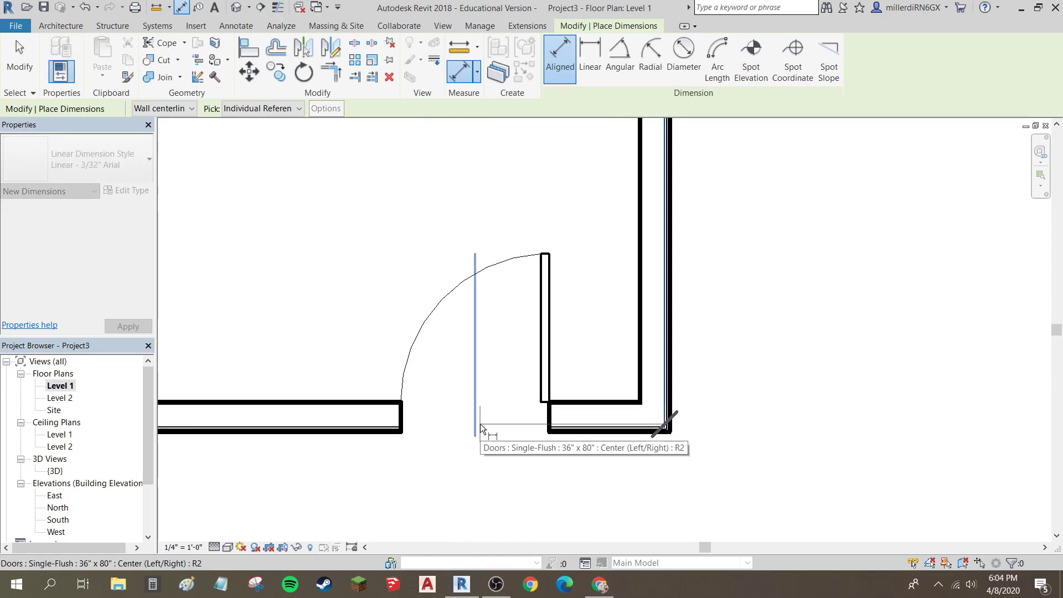
{"action": "left_click", "coordinate": [472, 418]}
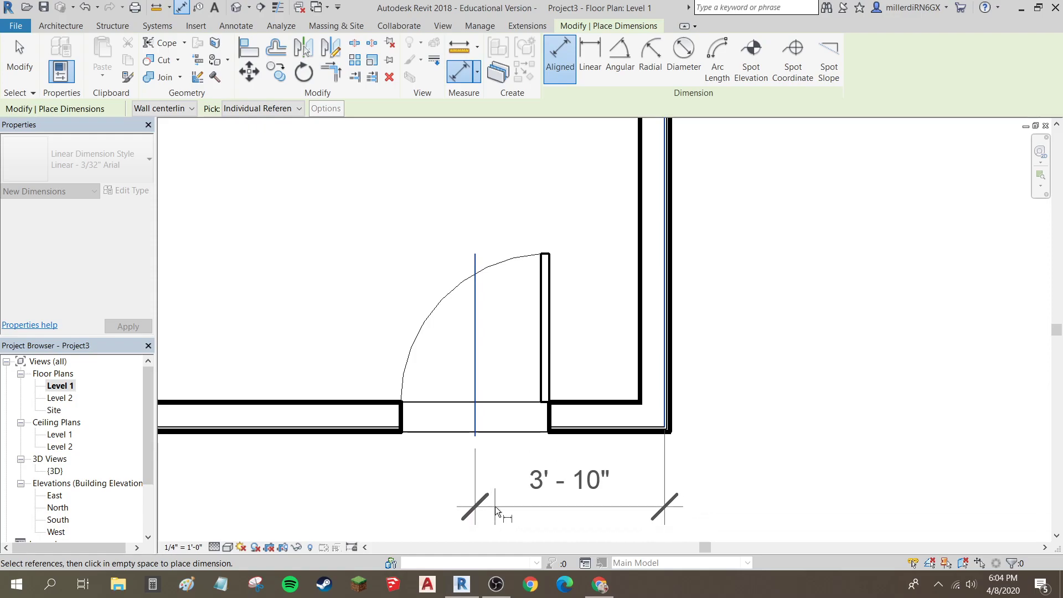
{"action": "scroll", "coordinate": [495, 507], "scroll_direction": "down", "scroll_amount": 1}
{"action": "middle_click_drag", "start_coordinate": [481, 467], "coordinate": [491, 370]}
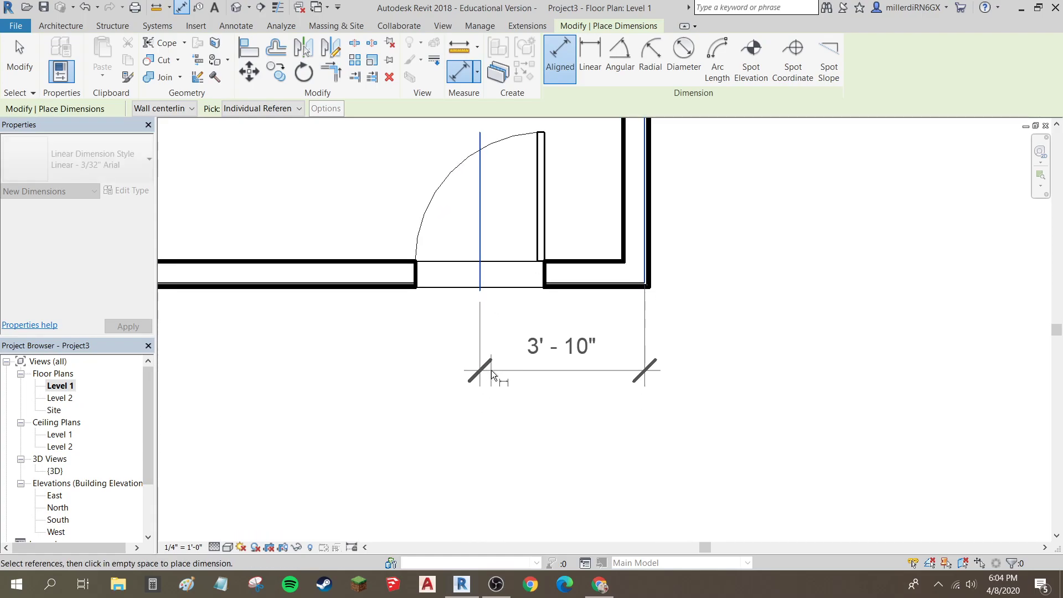
{"action": "left_click", "coordinate": [491, 369]}
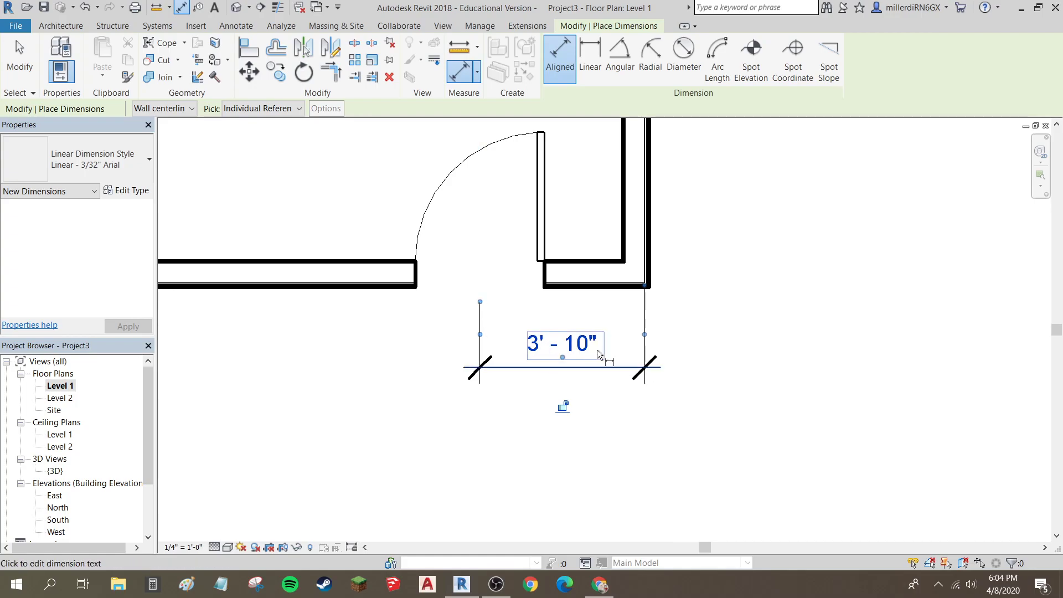
{"action": "key", "text": "Escape"}
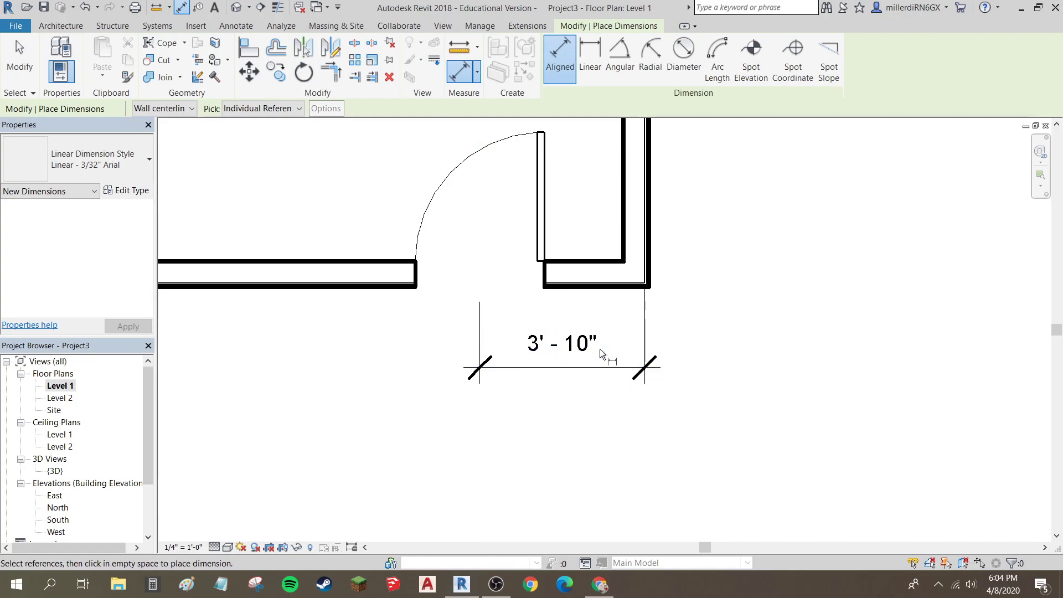
{"action": "key", "text": "Escape"}
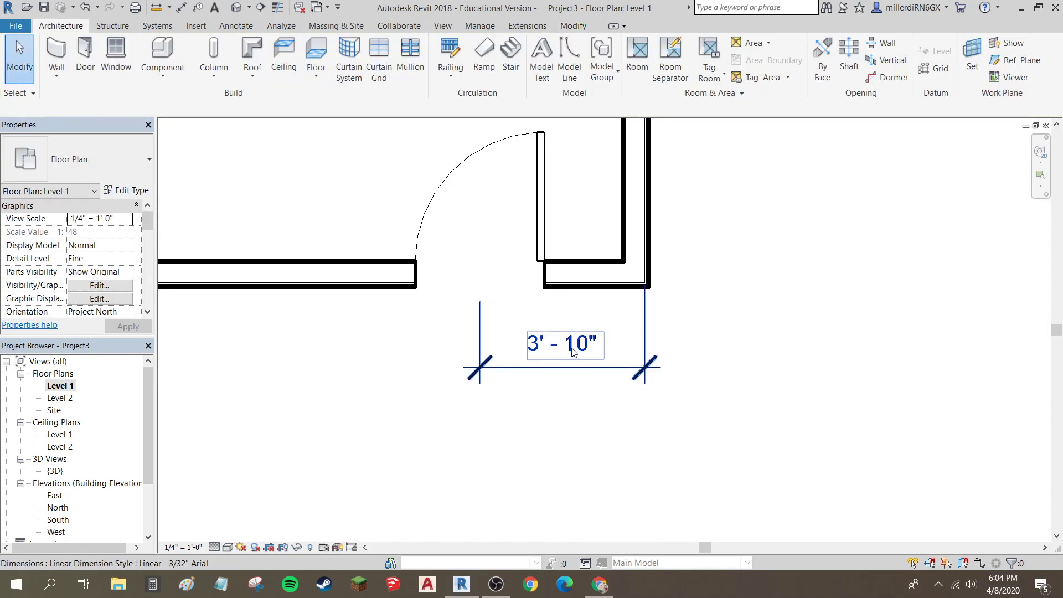
Step: Change the lower-right door's 3' - 10" dimension to 4' so it moves left
{"action": "left_click", "coordinate": [545, 214]}
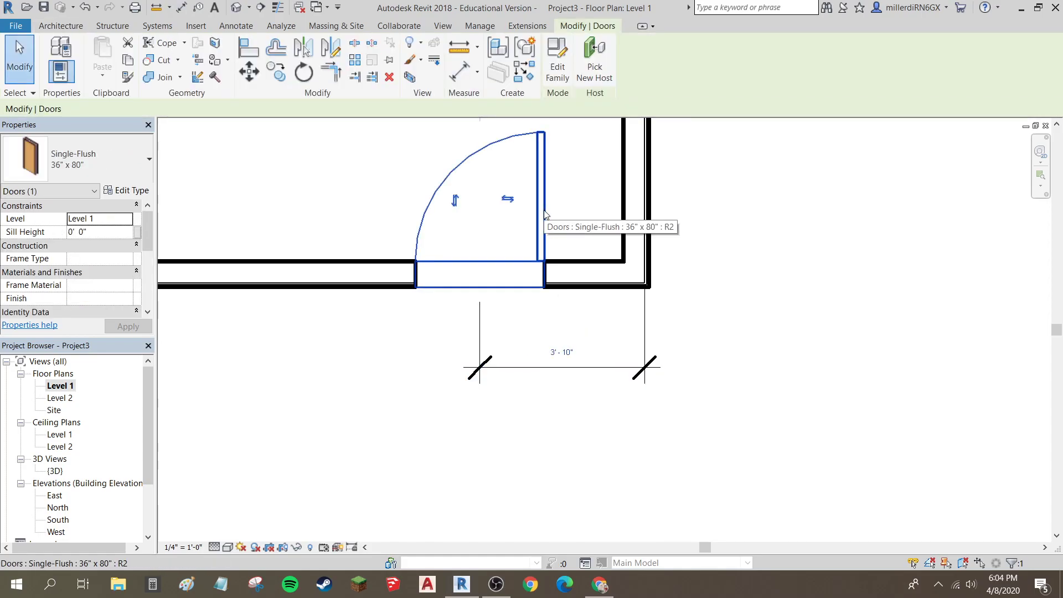
{"action": "left_click", "coordinate": [561, 356]}
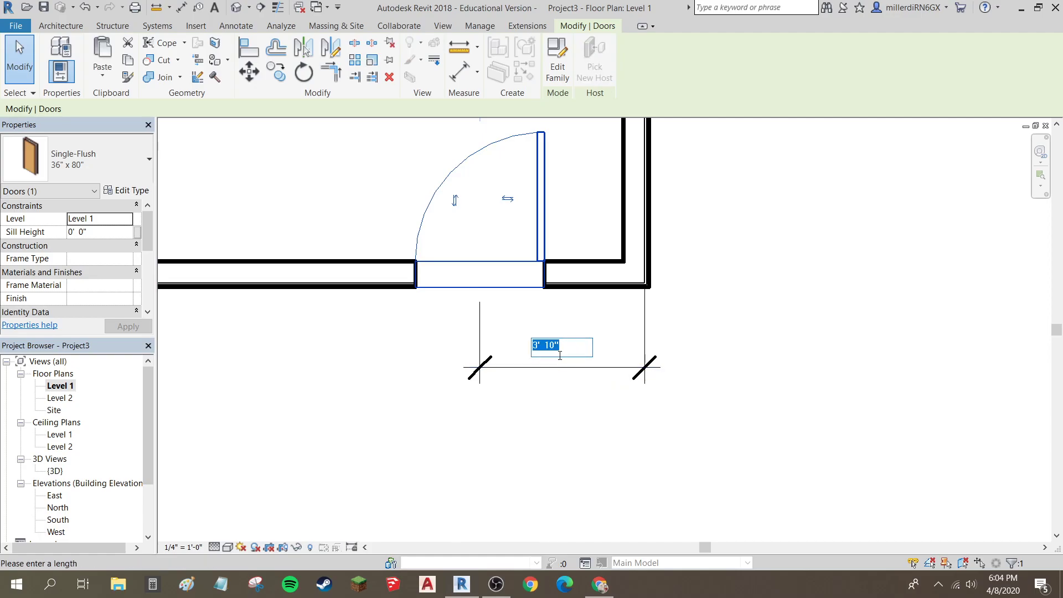
{"action": "type", "text": "4"}
{"action": "key", "text": "Return"}
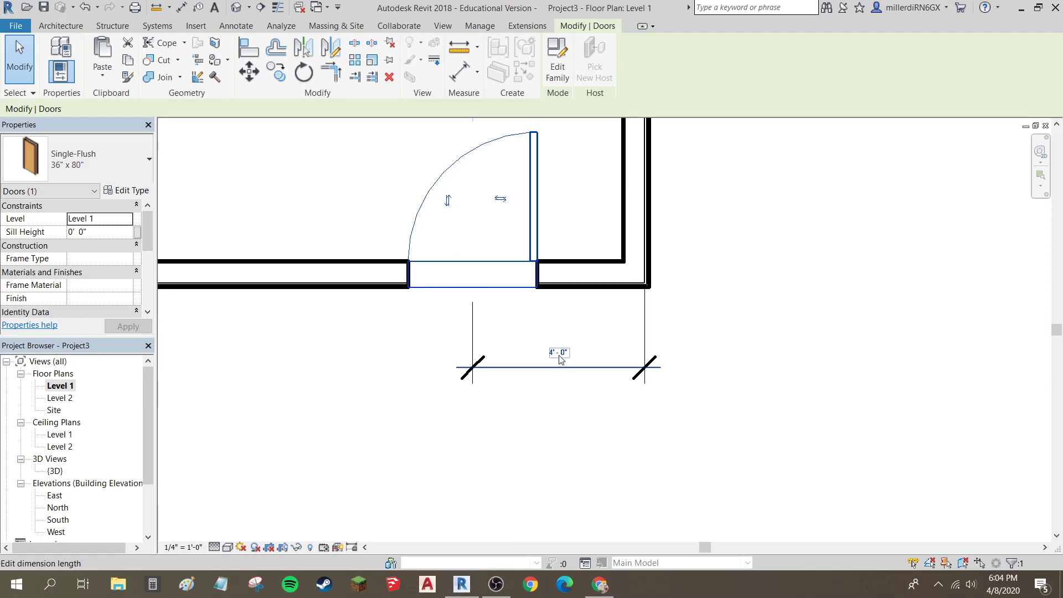
{"action": "key", "text": "Escape"}
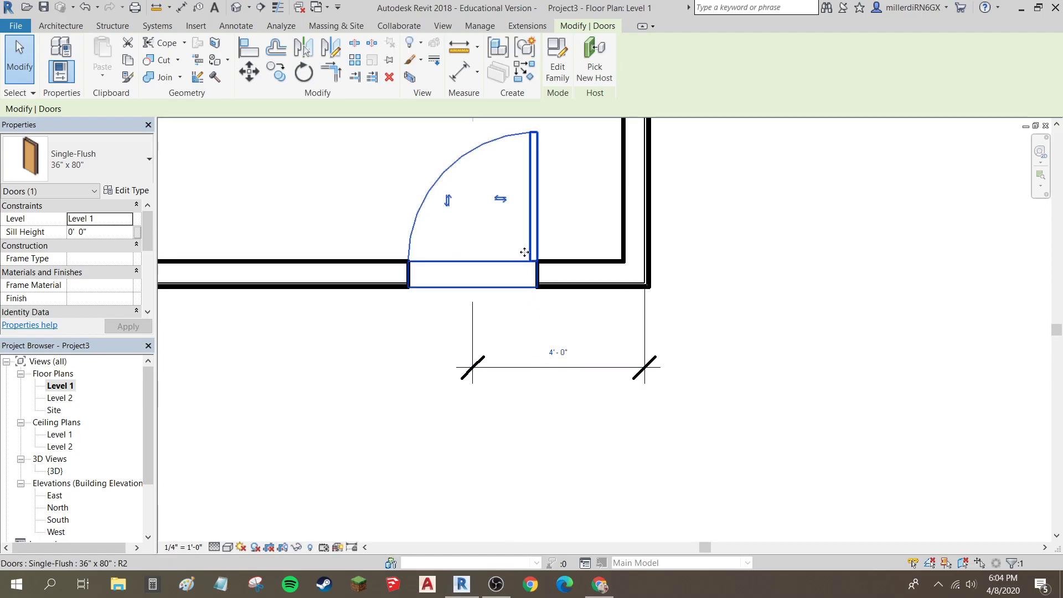
{"action": "left_click", "coordinate": [596, 369]}
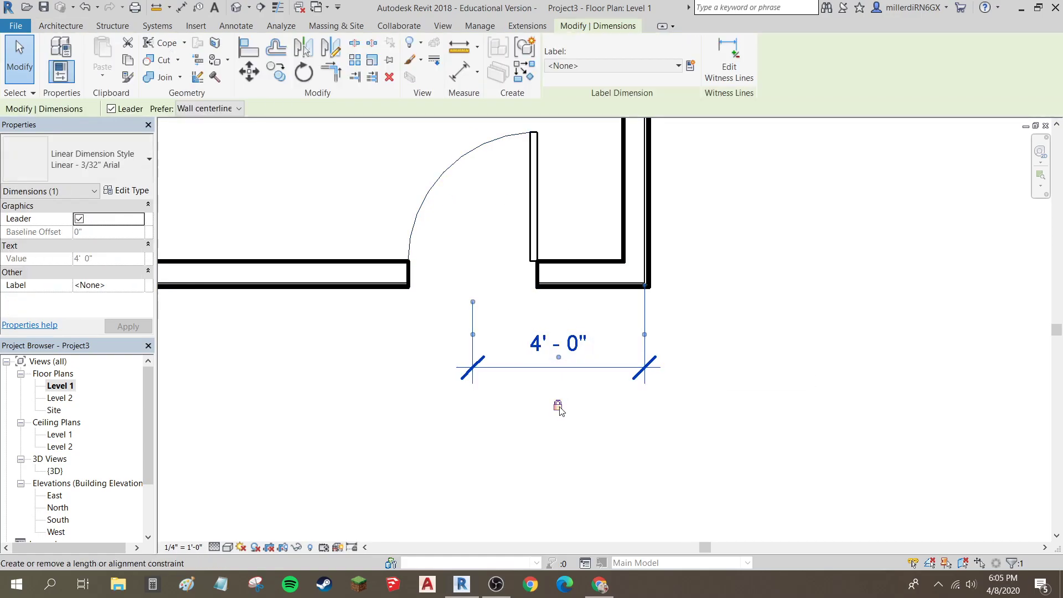
{"action": "left_click", "coordinate": [577, 458]}
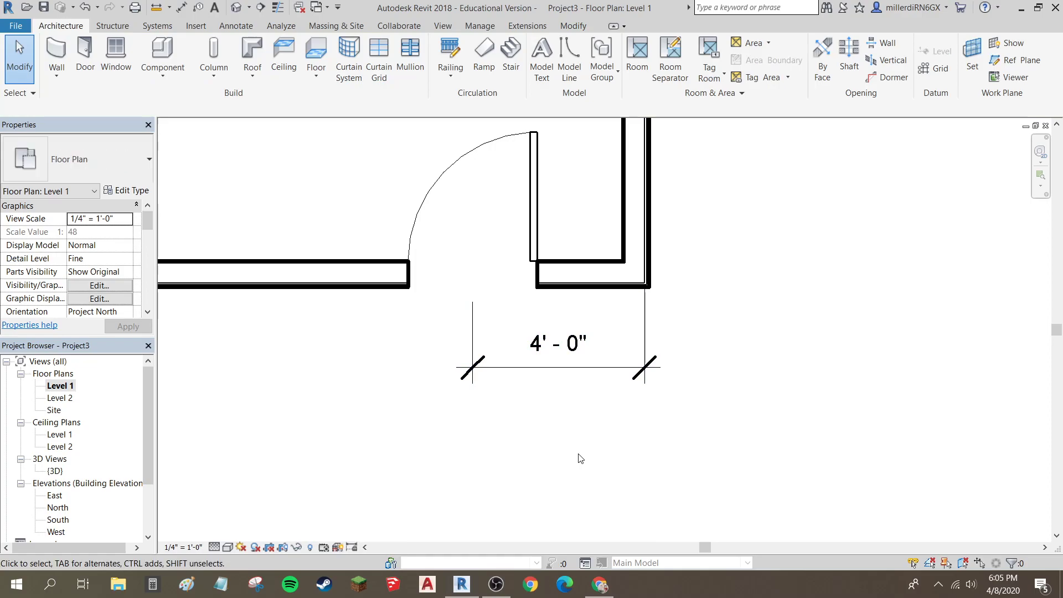
{"action": "scroll", "coordinate": [579, 459], "scroll_direction": "down", "scroll_amount": 2}
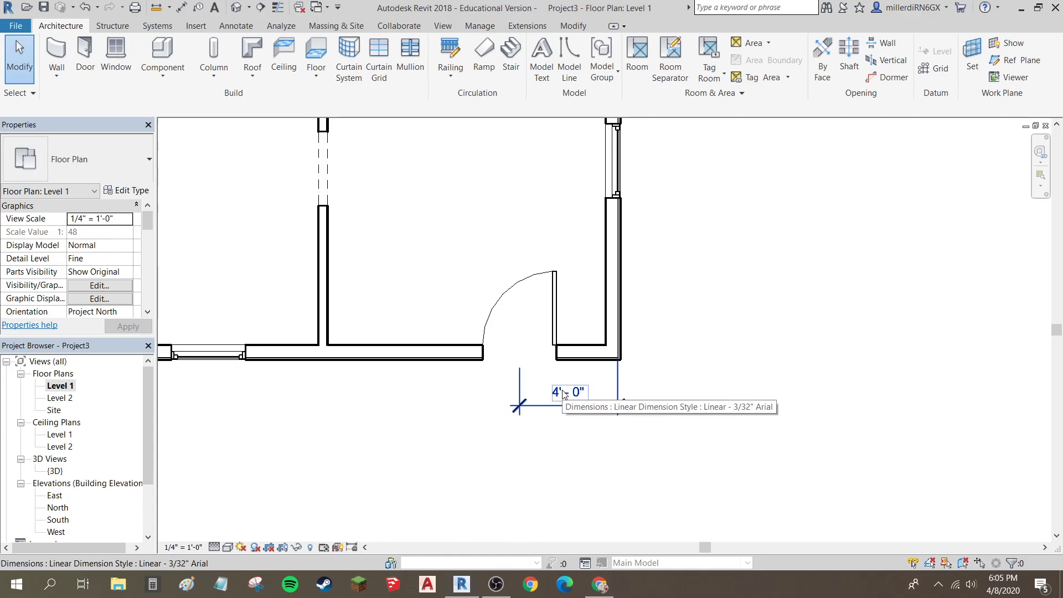
{"action": "scroll", "coordinate": [561, 296], "scroll_direction": "down", "scroll_amount": 1}
{"action": "middle_click_drag", "start_coordinate": [566, 282], "coordinate": [568, 366]}
{"action": "scroll", "coordinate": [548, 355], "scroll_direction": "down", "scroll_amount": 1}
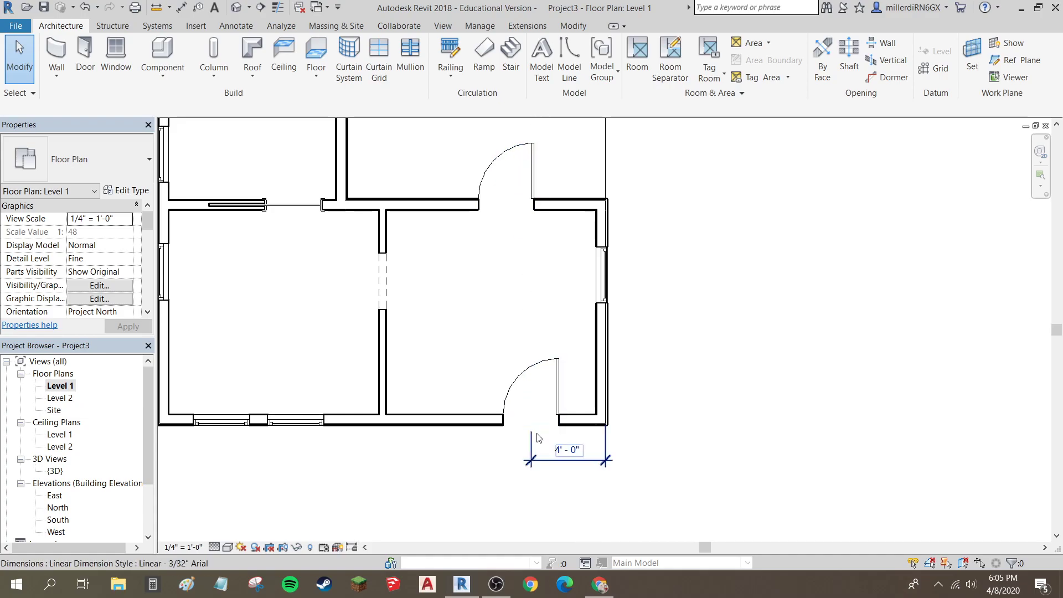
{"action": "scroll", "coordinate": [524, 363], "scroll_direction": "down", "scroll_amount": 2}
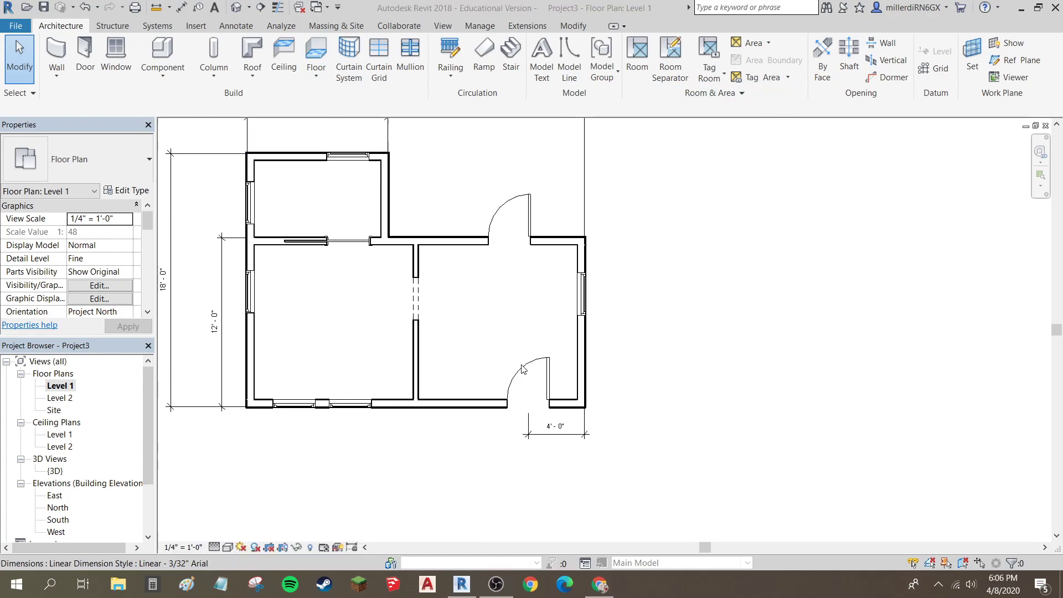
Step: Align the upper door's centreline to the lower door's, 4' - 0" from the right wall
{"action": "left_click", "coordinate": [548, 379]}
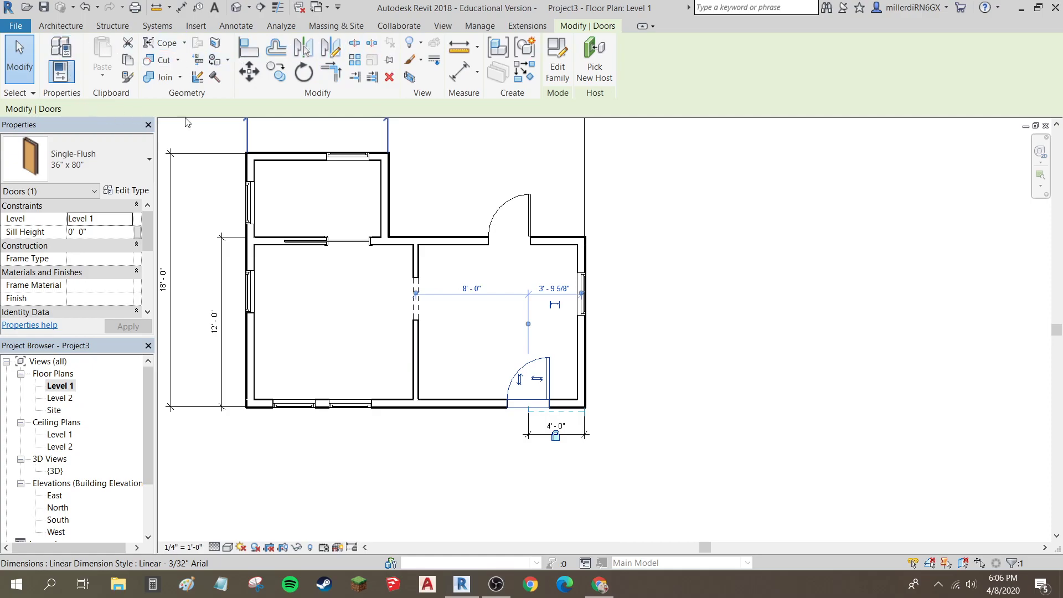
{"action": "left_click", "coordinate": [248, 57]}
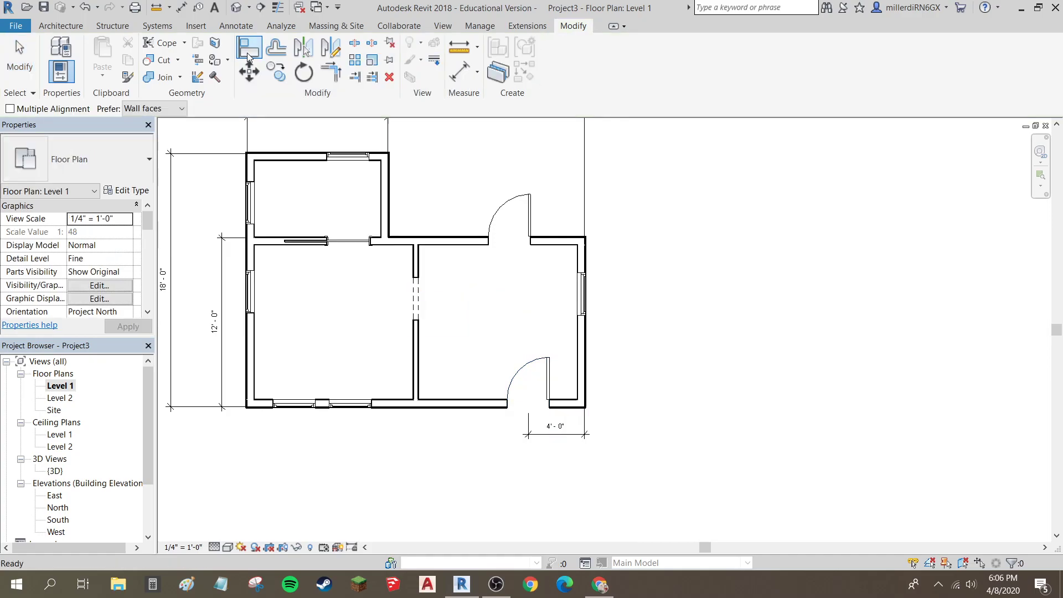
{"action": "left_click", "coordinate": [528, 389]}
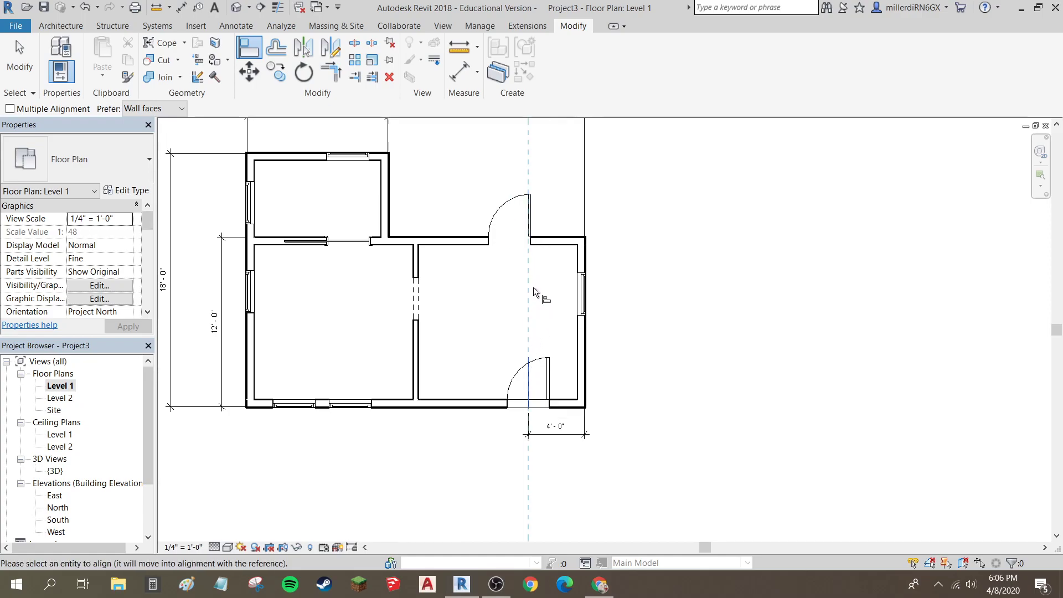
{"action": "left_click", "coordinate": [510, 224]}
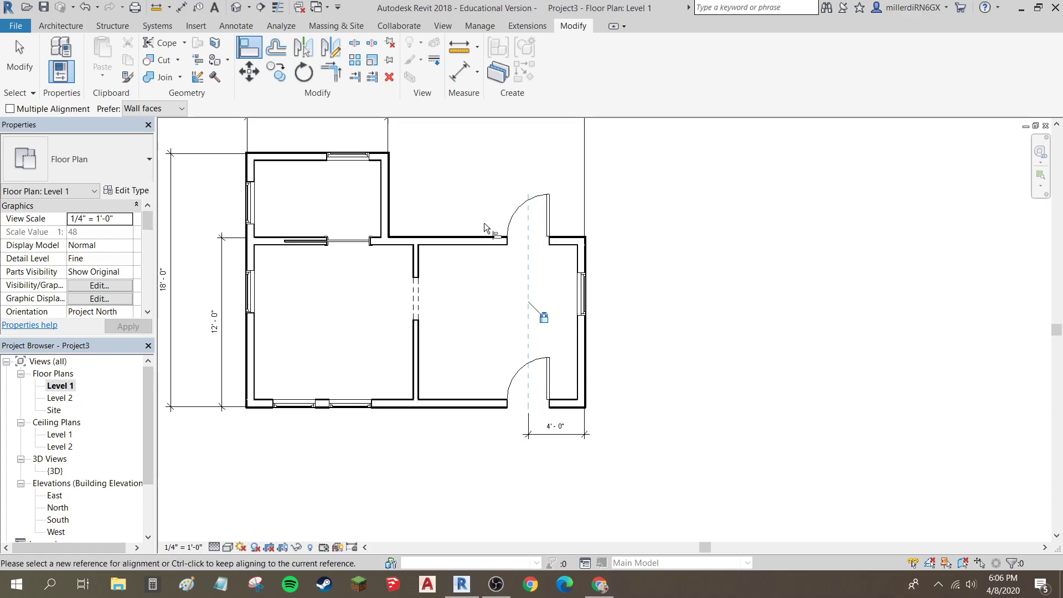
{"action": "key", "text": "Escape"}
{"action": "key", "text": "Escape"}
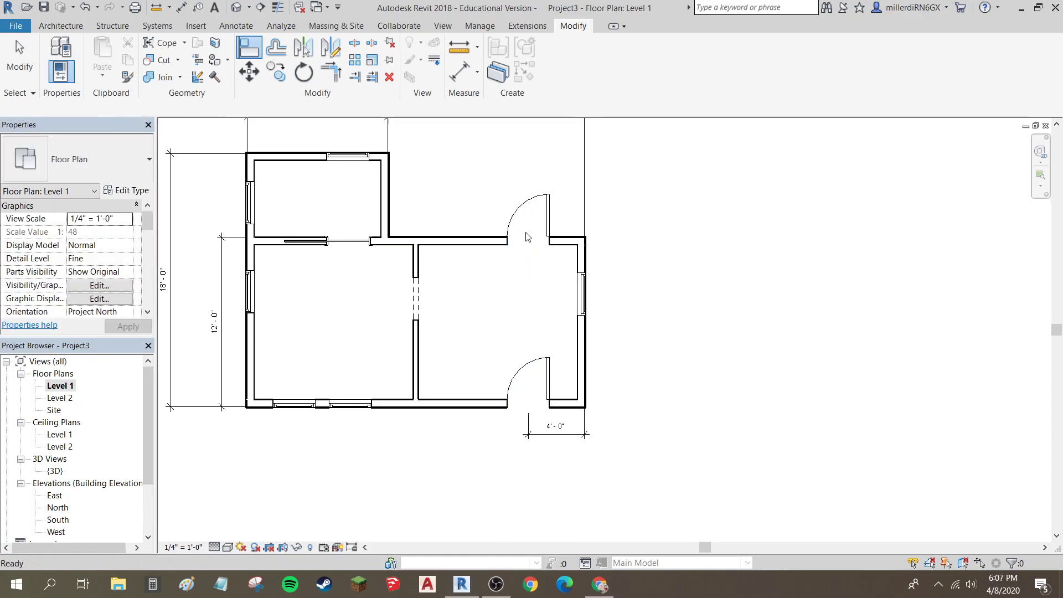
{"action": "left_click", "coordinate": [527, 368]}
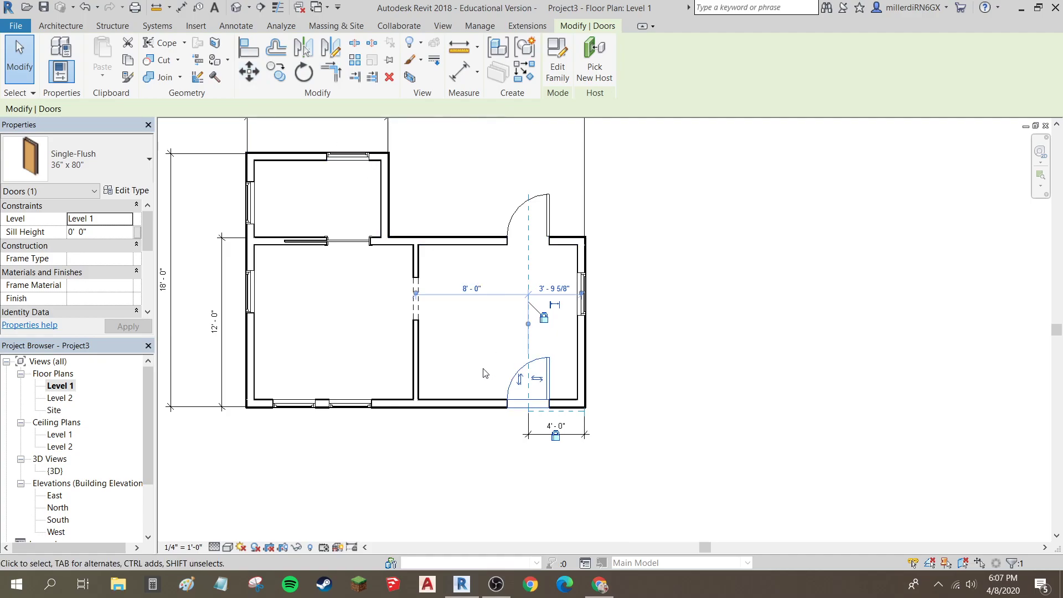
{"action": "left_click", "coordinate": [556, 438]}
{"action": "key", "text": "ctrl+z"}
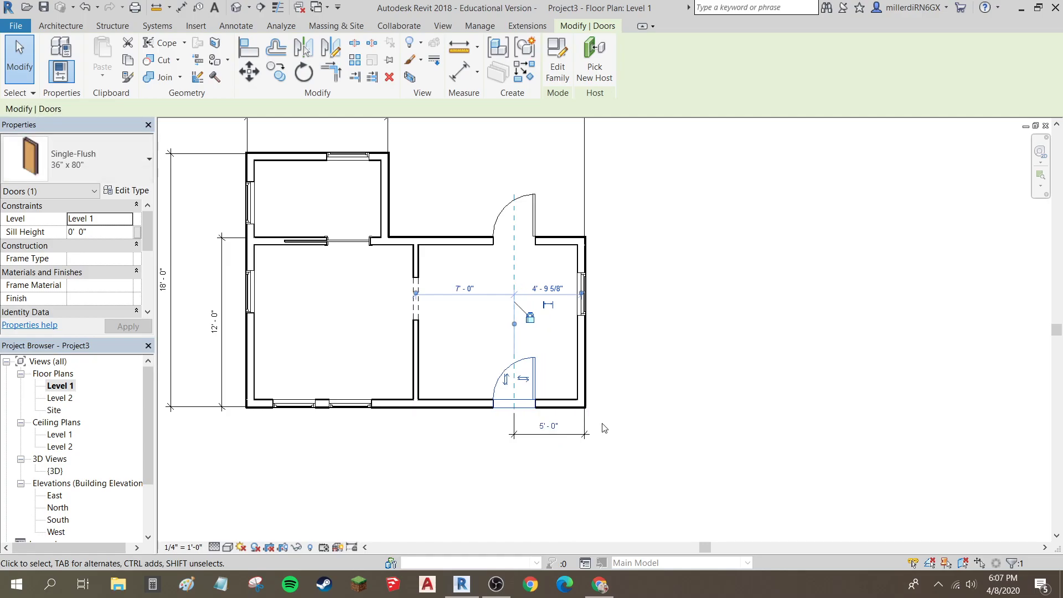
{"action": "key", "text": "Right"}
{"action": "key", "text": "Right"}
{"action": "key", "text": "Right"}
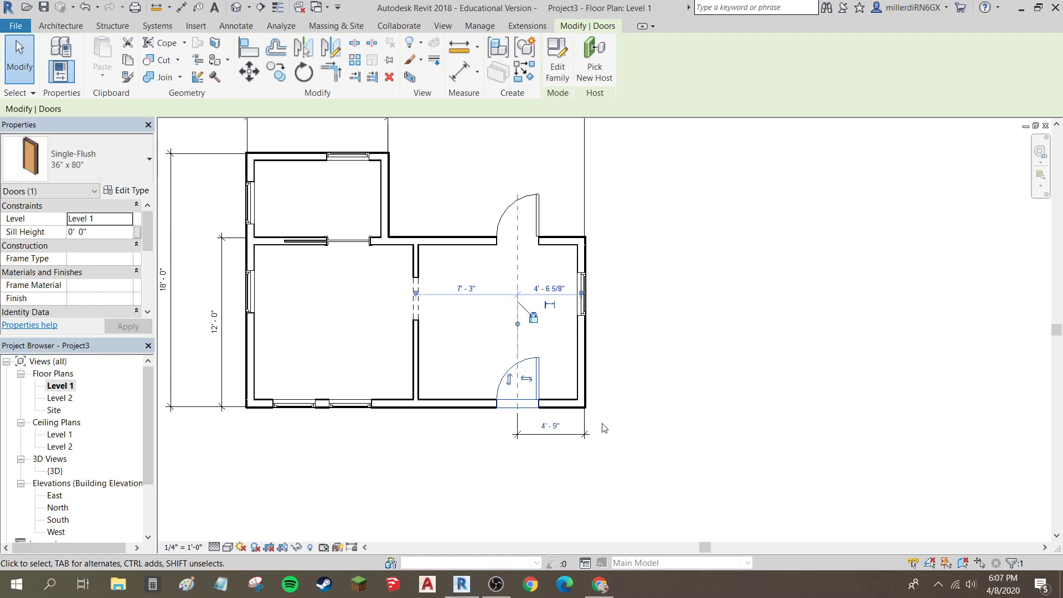
{"action": "key", "text": "Right"}
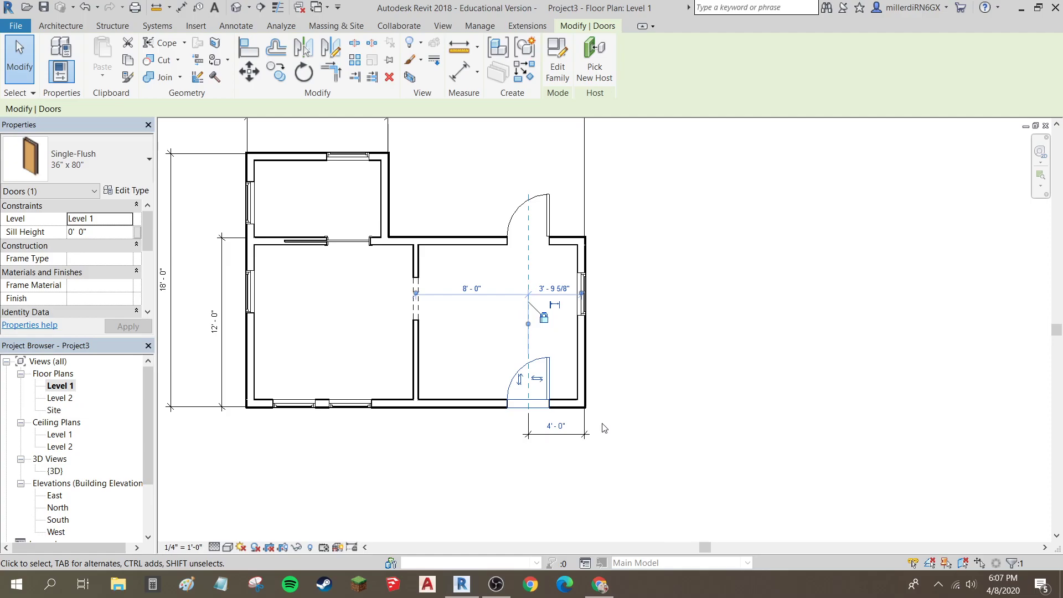
{"action": "left_click", "coordinate": [604, 428]}
{"action": "left_click", "coordinate": [543, 438]}
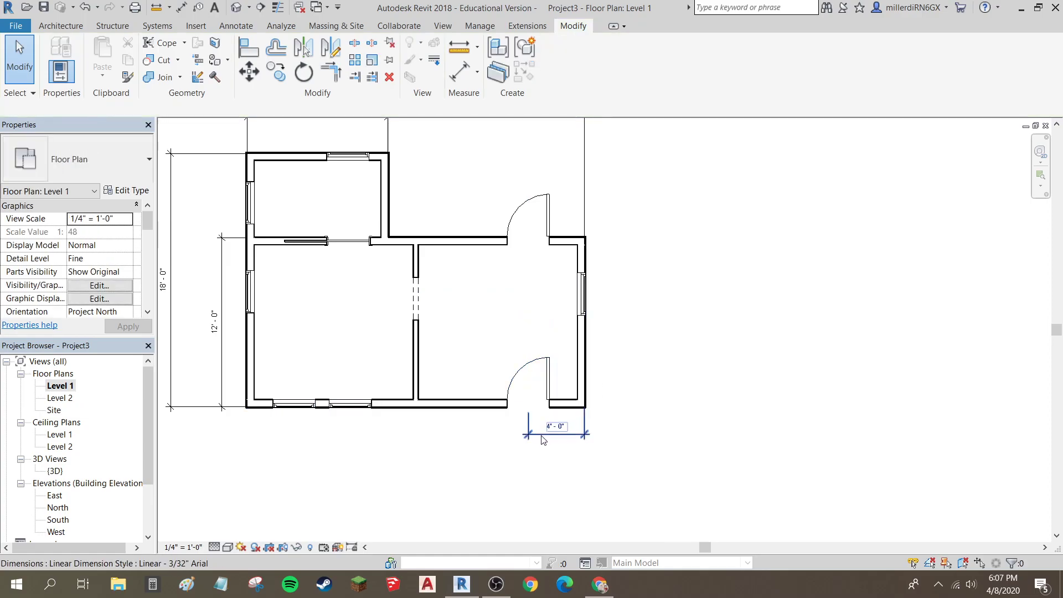
{"action": "left_click", "coordinate": [659, 293]}
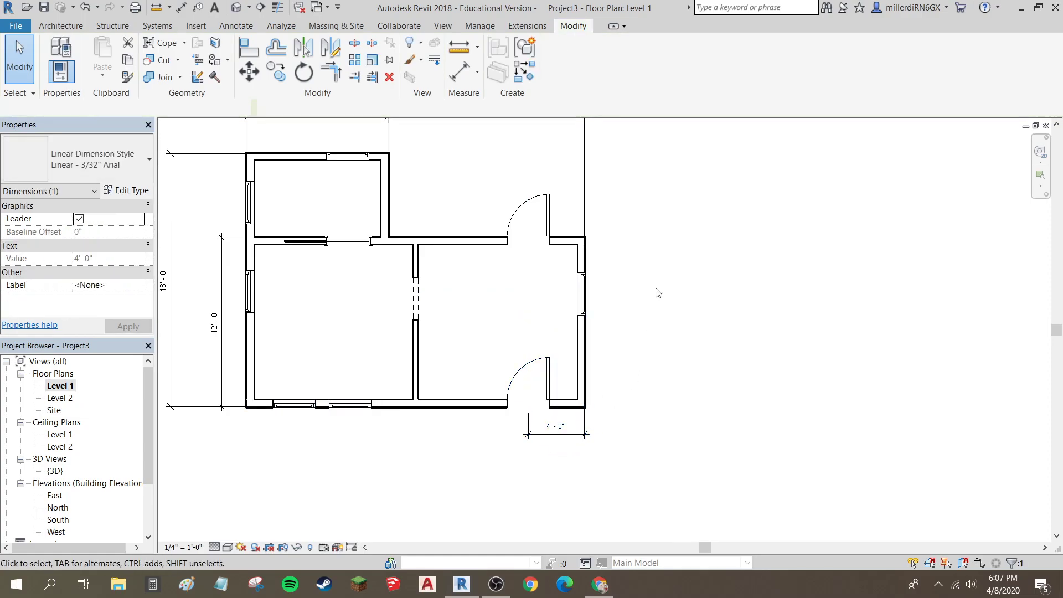
Step: Dimension the right-wall window's centre 4'-0" from the upper exterior wall face
{"action": "left_click", "coordinate": [182, 8]}
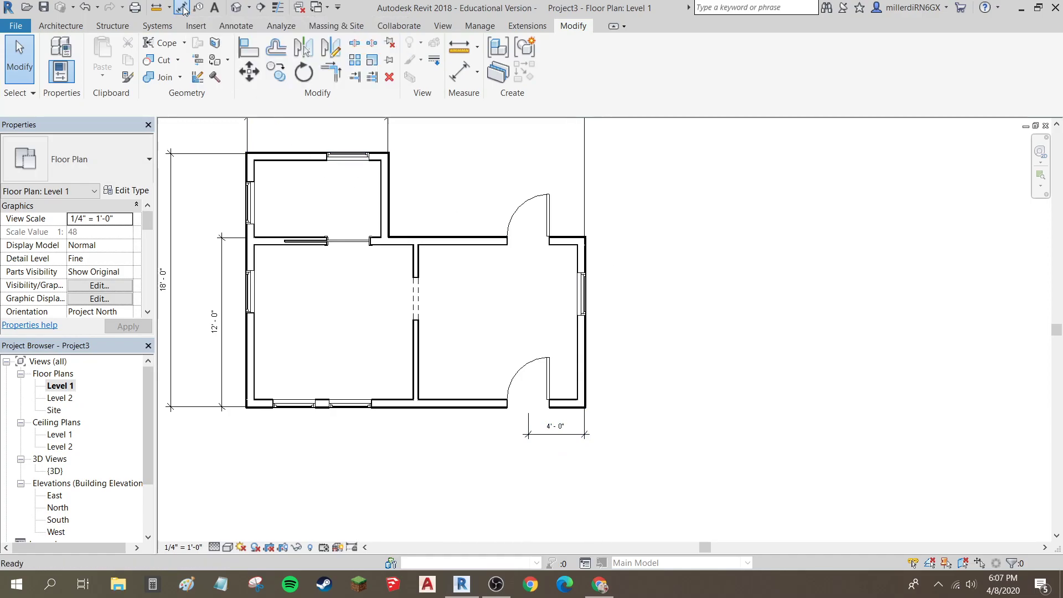
{"action": "scroll", "coordinate": [571, 242], "scroll_direction": "up", "scroll_amount": 4}
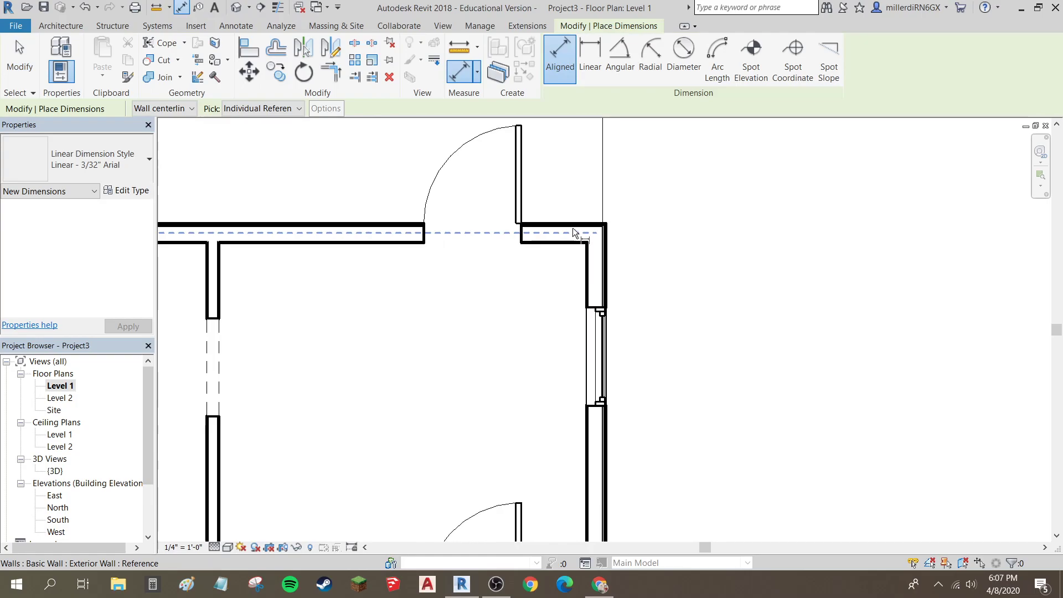
{"action": "scroll", "coordinate": [573, 228], "scroll_direction": "up", "scroll_amount": 3}
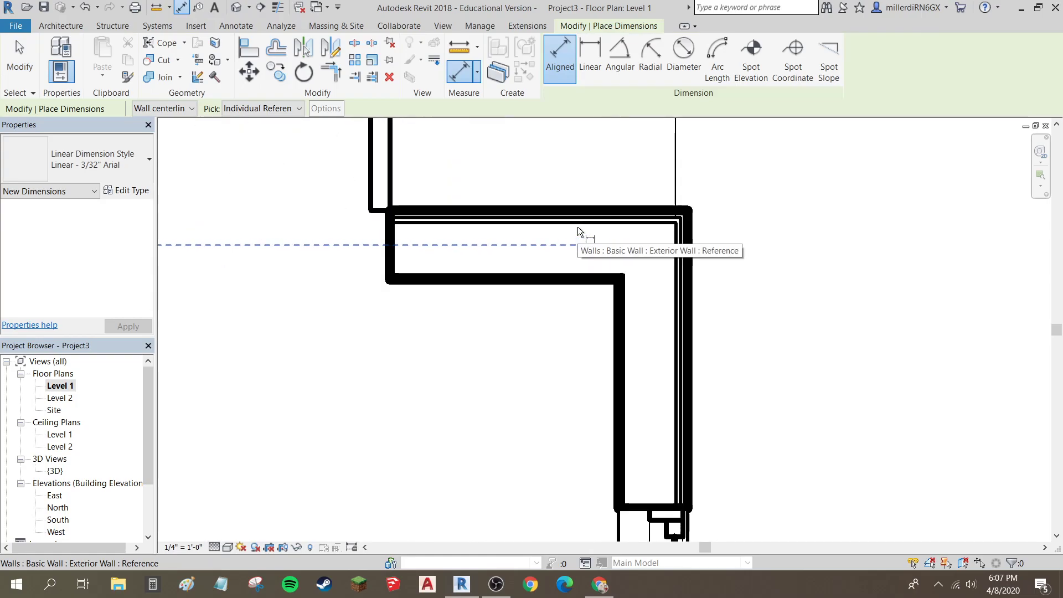
{"action": "left_click", "coordinate": [583, 230]}
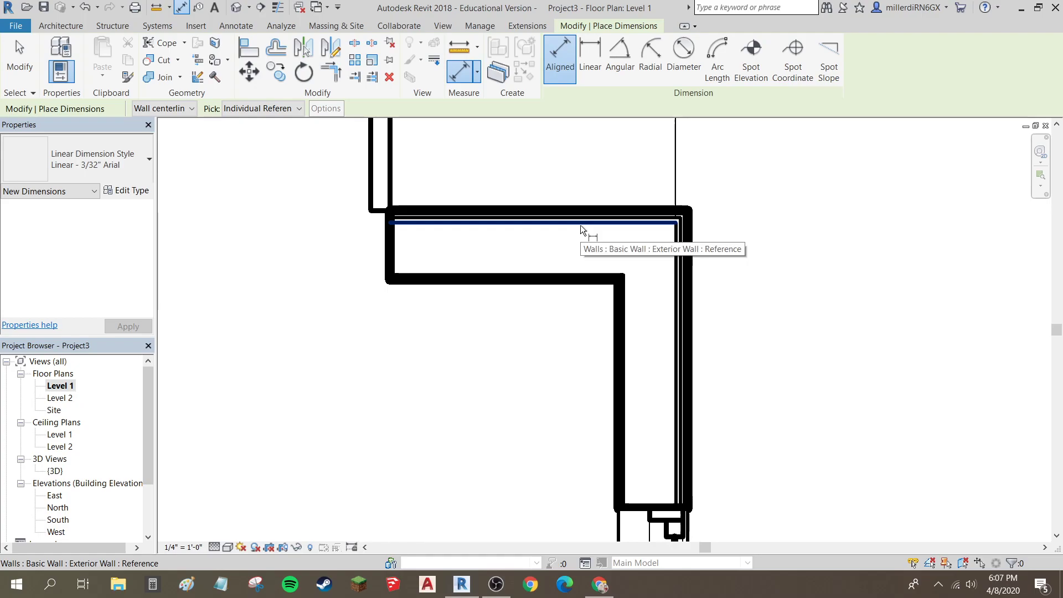
{"action": "scroll", "coordinate": [590, 242], "scroll_direction": "down", "scroll_amount": 3}
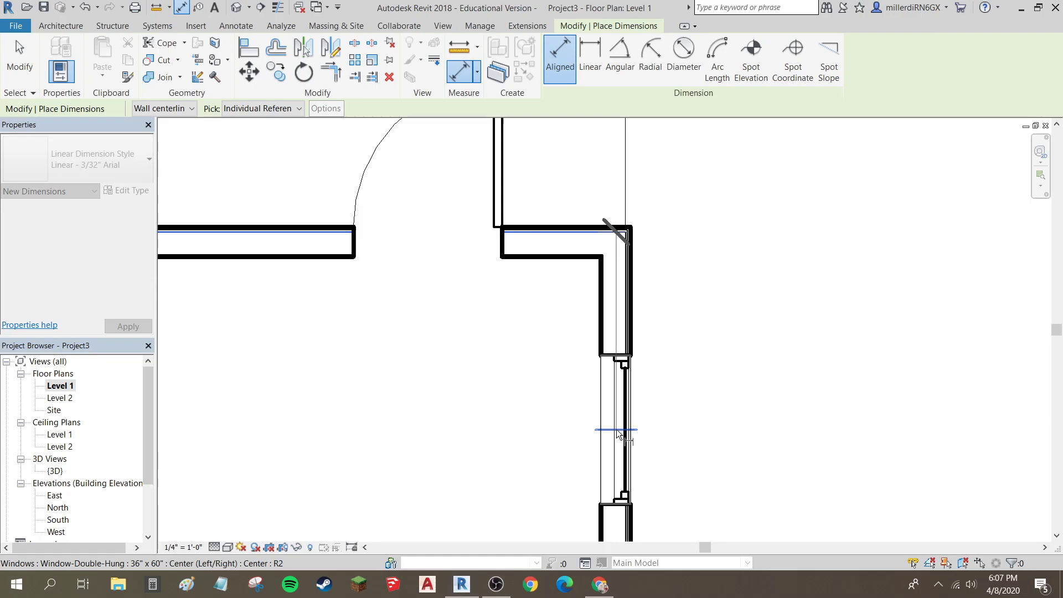
{"action": "left_click", "coordinate": [619, 435]}
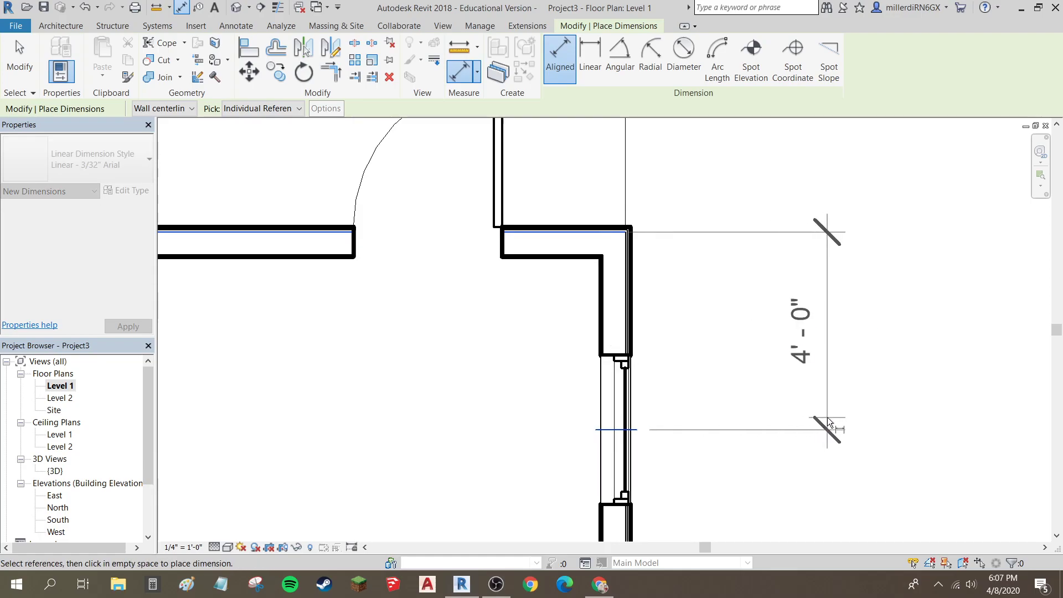
{"action": "left_click", "coordinate": [828, 417]}
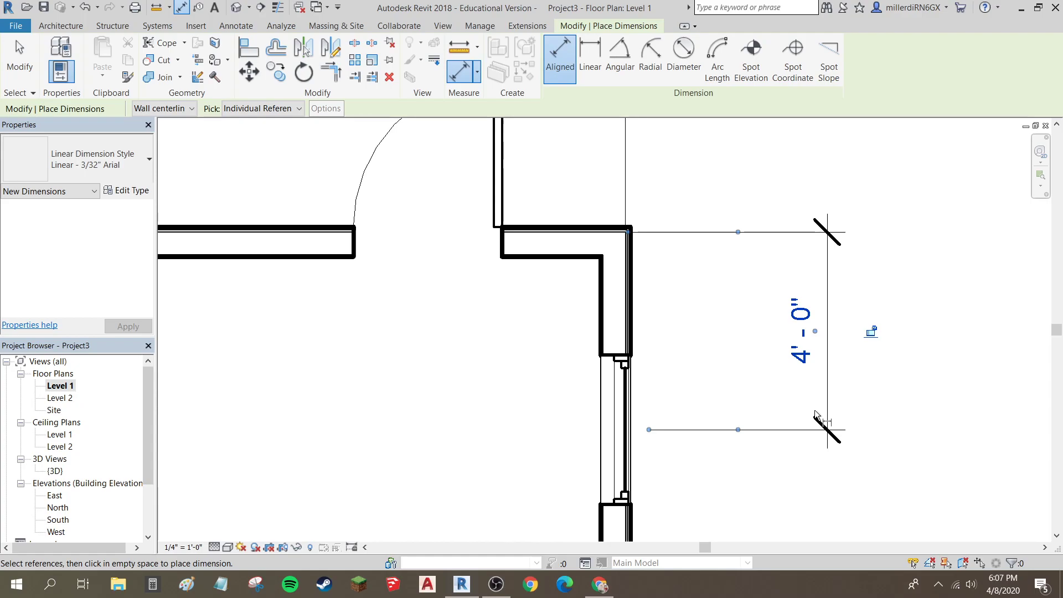
{"action": "key", "text": "Escape"}
{"action": "key", "text": "Escape"}
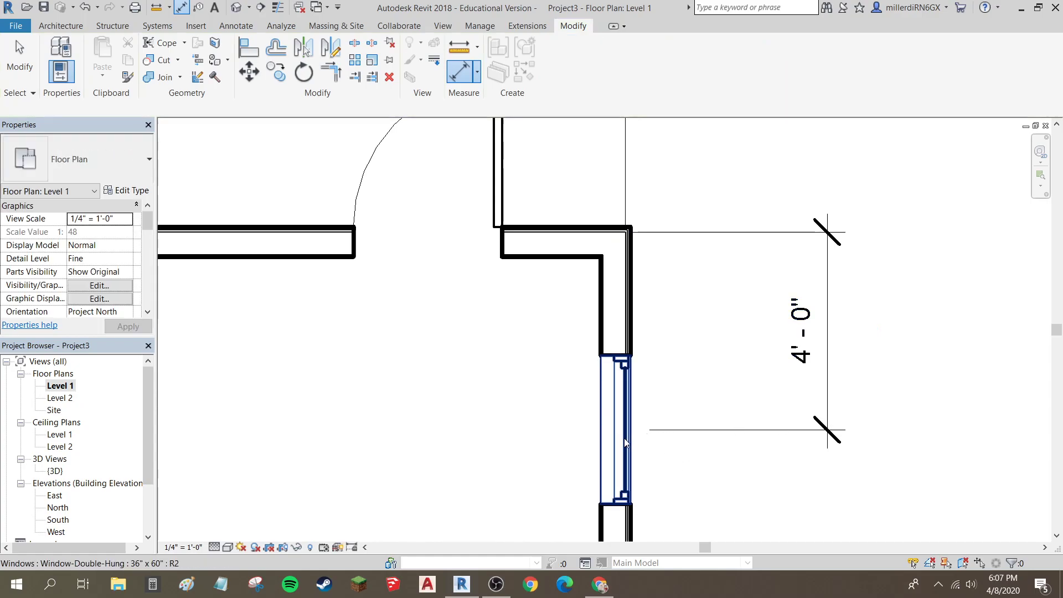
Step: Lock the 4'-0" window dimension with its padlock
{"action": "left_click", "coordinate": [676, 435]}
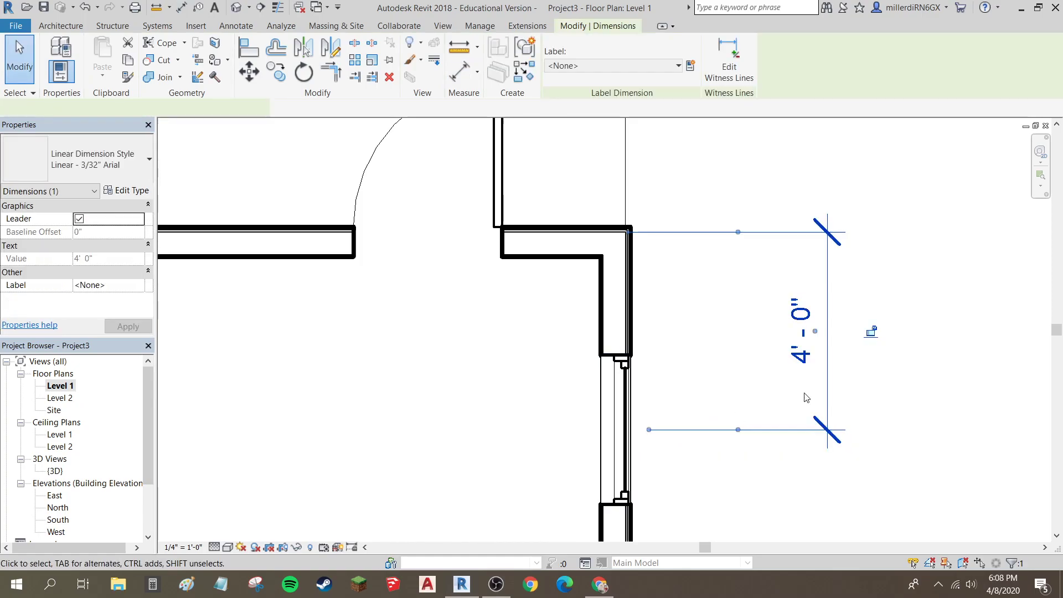
{"action": "left_click", "coordinate": [871, 332]}
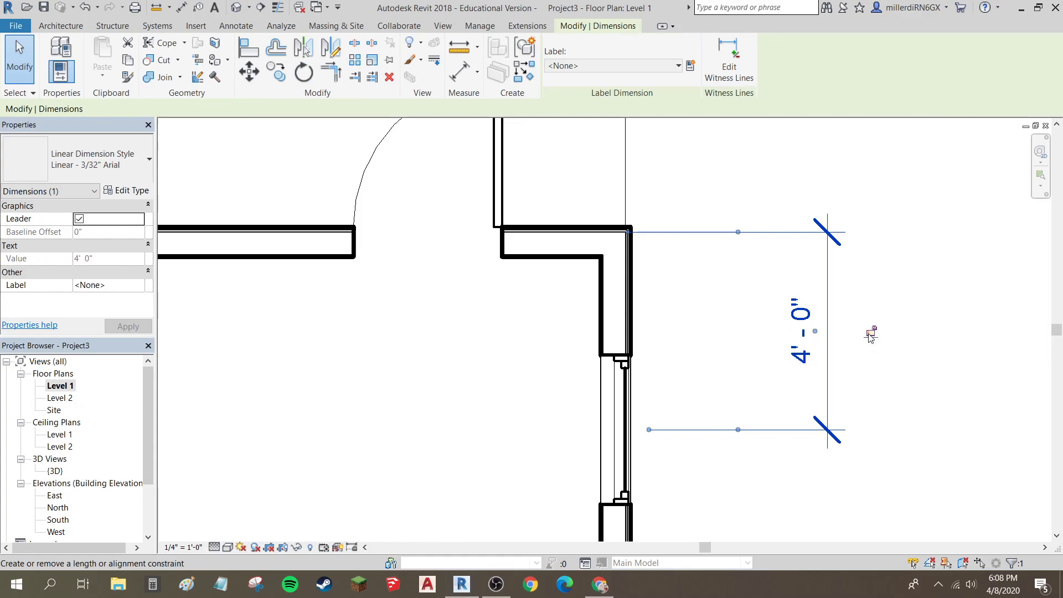
{"action": "left_click", "coordinate": [834, 453]}
{"action": "scroll", "coordinate": [771, 473], "scroll_direction": "down", "scroll_amount": 2}
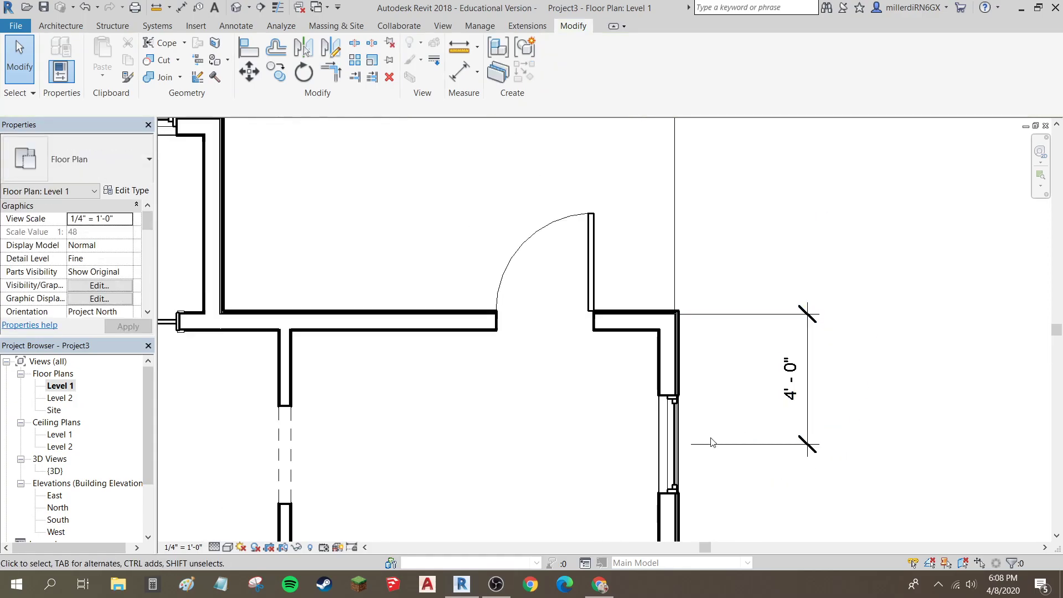
Step: Select the right-wall window and start Align, which brings up the Project Not Saved Recently prompt
{"action": "scroll", "coordinate": [676, 441], "scroll_direction": "down", "scroll_amount": 4}
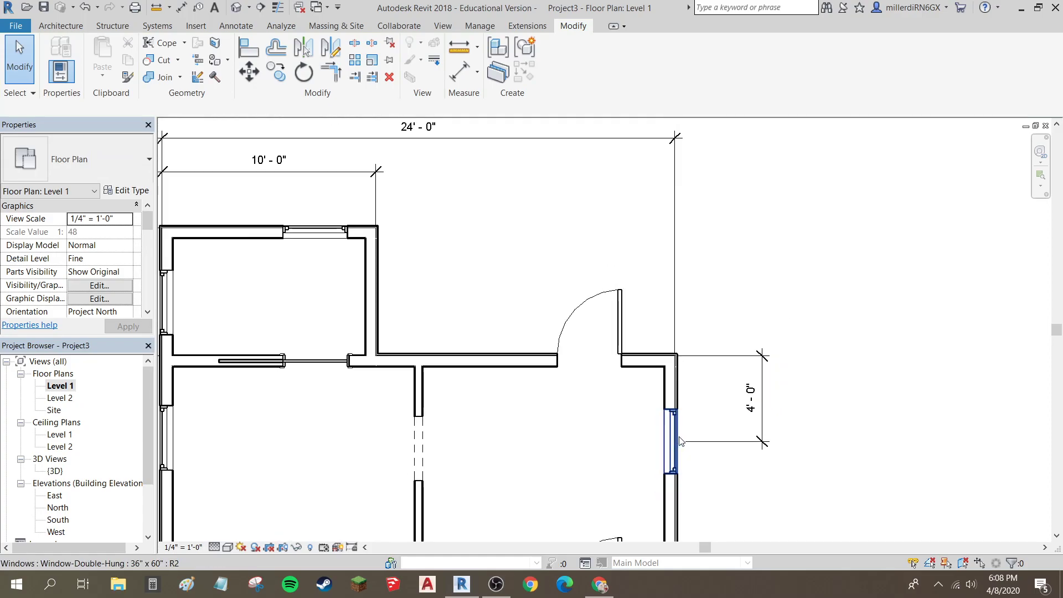
{"action": "scroll", "coordinate": [678, 454], "scroll_direction": "up", "scroll_amount": 2}
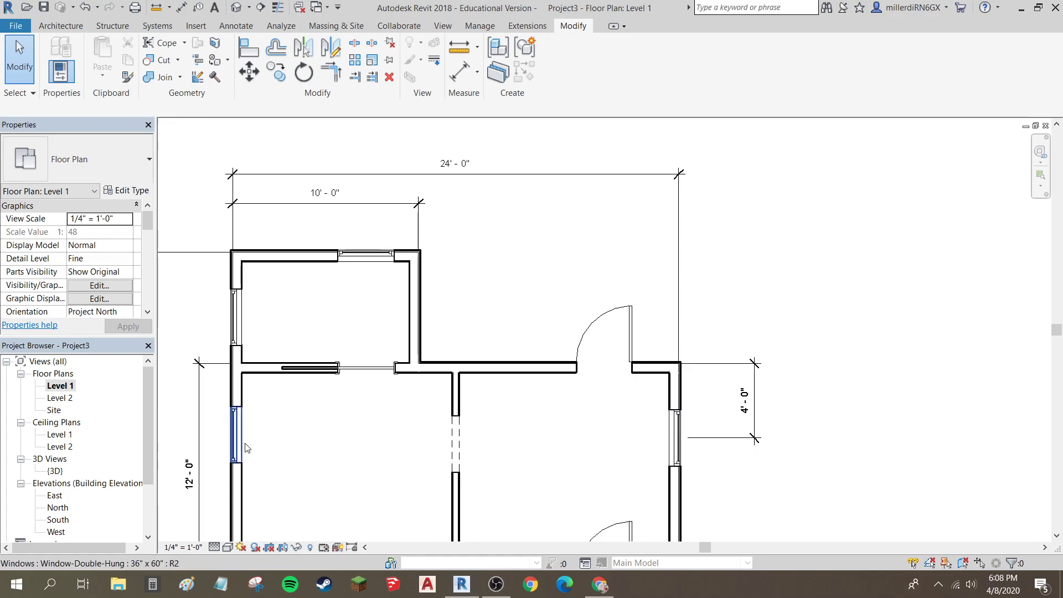
{"action": "left_click", "coordinate": [677, 457]}
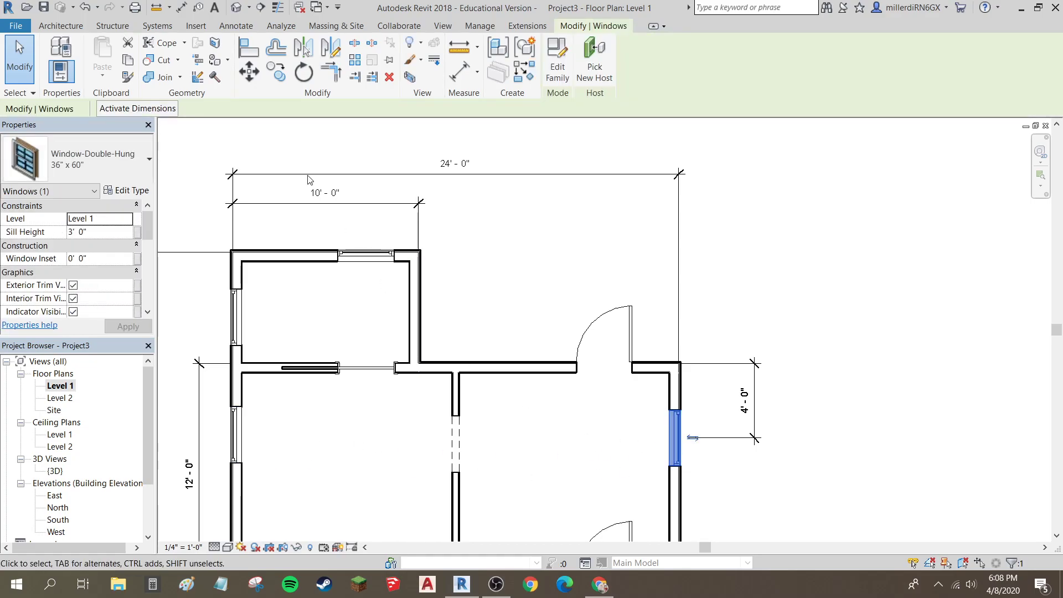
{"action": "left_click", "coordinate": [244, 53]}
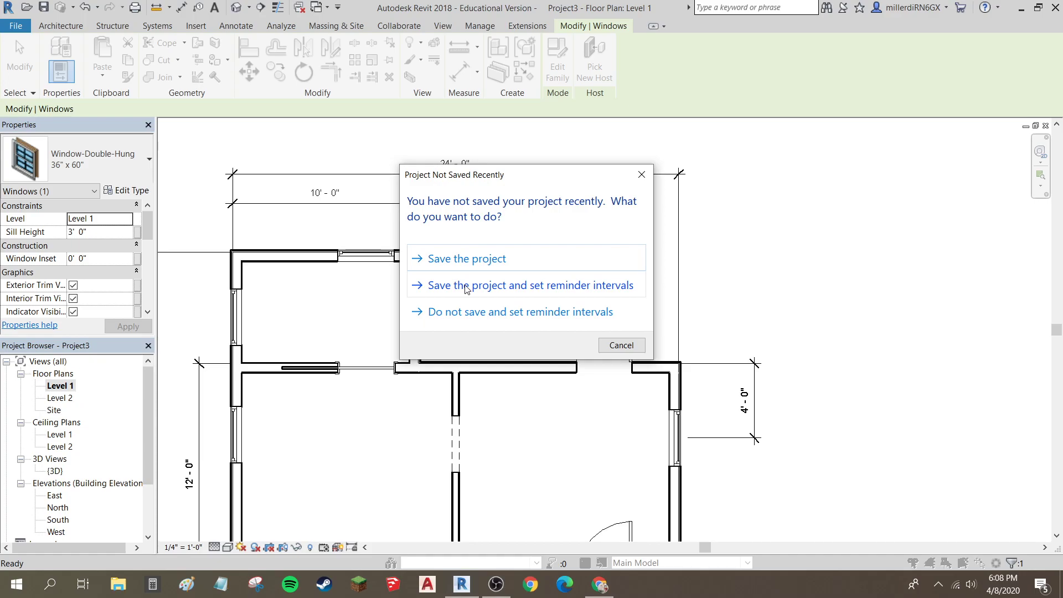
Step: Save the project to the Desktop named with course code TEC1728 and the student's name
{"action": "left_click", "coordinate": [438, 268]}
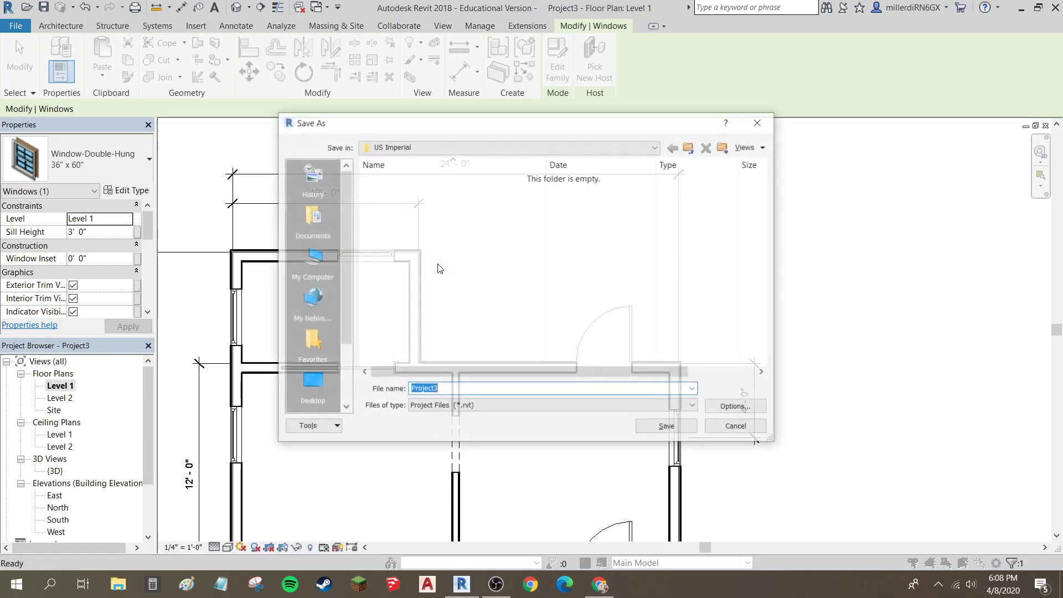
{"action": "left_click", "coordinate": [310, 385]}
{"action": "double_click", "coordinate": [443, 390]}
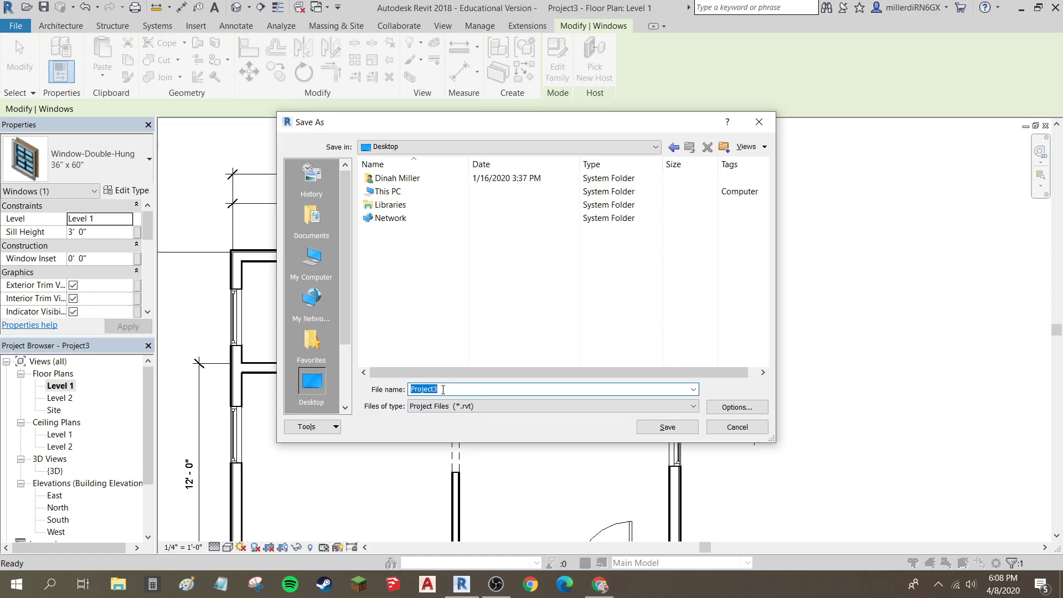
{"action": "type", "text": "tecl&@"}
{"action": "key", "text": "BackSpace"}
{"action": "key", "text": "BackSpace"}
{"action": "key", "text": "BackSpace"}
{"action": "key", "text": "BackSpace"}
{"action": "key", "text": "BackSpace"}
{"action": "key", "text": "BackSpace"}
{"action": "type", "text": "TEC1728-mi"}
{"action": "key", "text": "BackSpace"}
{"action": "key", "text": "BackSpace"}
{"action": "type", "text": "MIILER"}
{"action": "key", "text": "BackSpace"}
{"action": "key", "text": "BackSpace"}
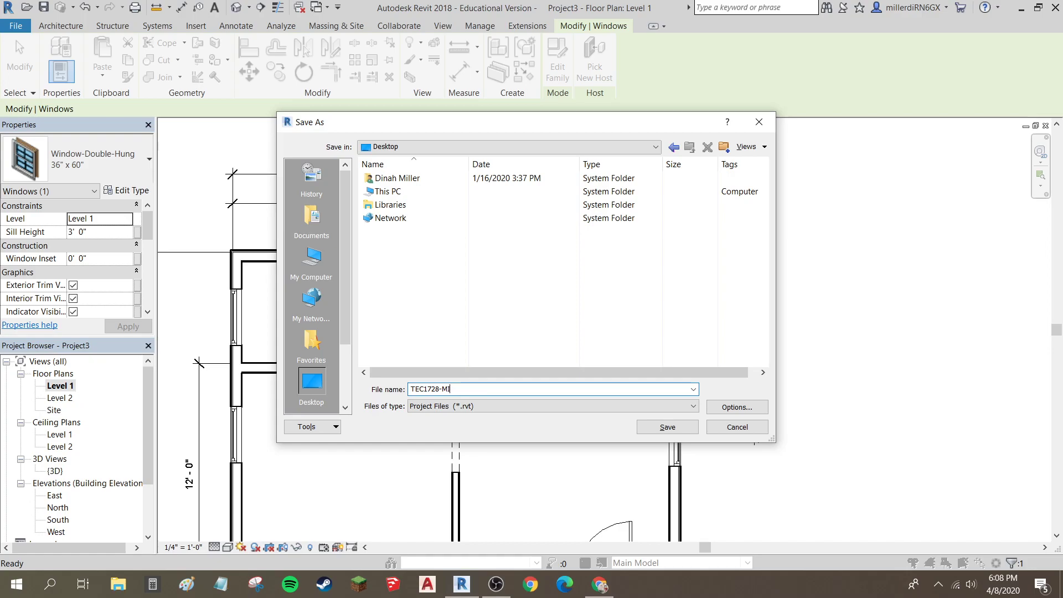
{"action": "type", "text": "LLR"}
{"action": "type", "text": "ERdinah"}
{"action": "type", "text": "_"}
{"action": "key", "text": "BackSpace"}
{"action": "key", "text": "BackSpace"}
{"action": "key", "text": "BackSpace"}
{"action": "key", "text": "BackSpace"}
{"action": "key", "text": "BackSpace"}
{"action": "key", "text": "BackSpace"}
{"action": "key", "text": "BackSpace"}
{"action": "key", "text": "BackSpace"}
{"action": "key", "text": "BackSpace"}
{"action": "key", "text": "BackSpace"}
{"action": "key", "text": "BackSpace"}
{"action": "key", "text": "BackSpace"}
{"action": "type", "text": "MILLERb02"}
{"action": "left_click", "coordinate": [679, 431]}
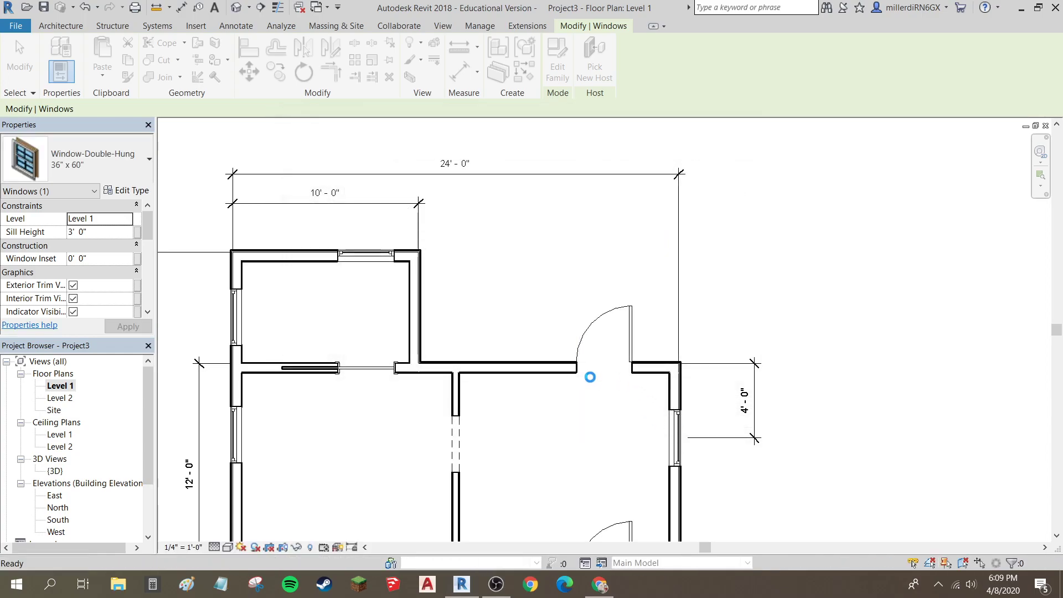
Step: Align the interior wall opening to the right-wall window's centreline and lock it
{"action": "key", "text": "a"}
{"action": "key", "text": "l"}
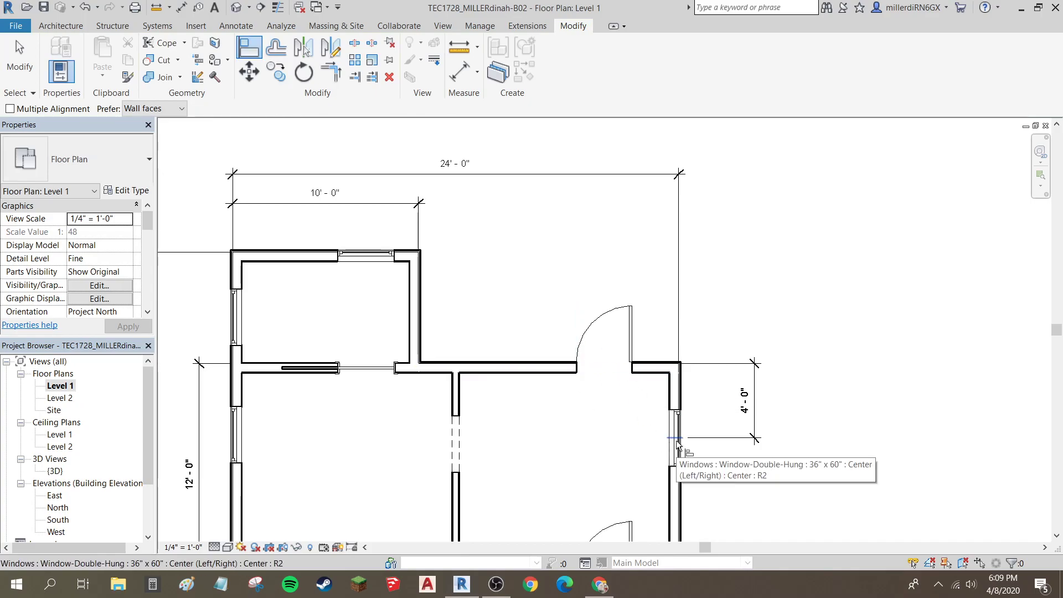
{"action": "key", "text": "Escape"}
{"action": "key", "text": "Escape"}
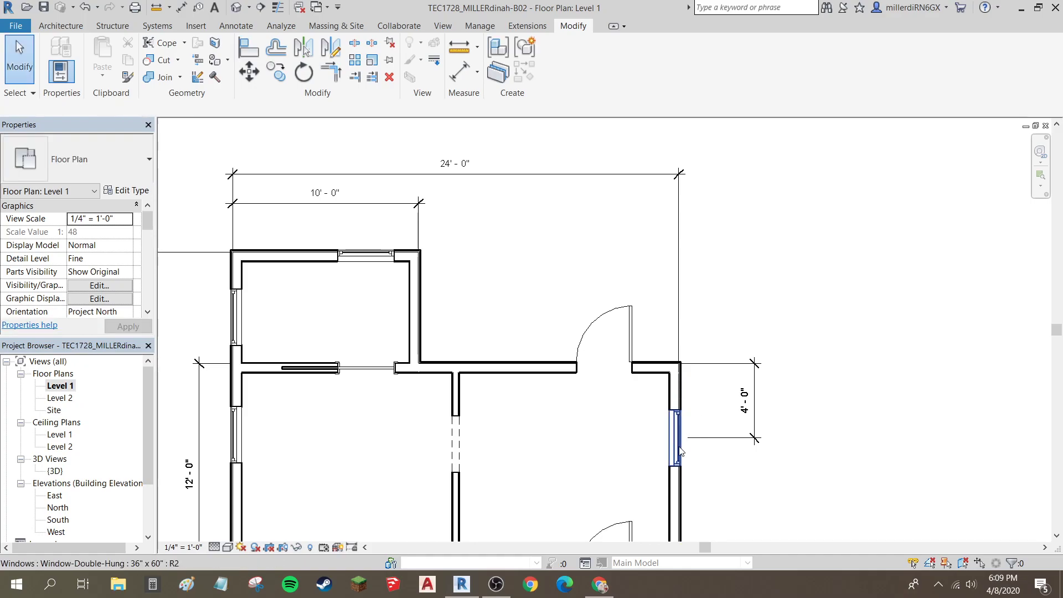
{"action": "left_click", "coordinate": [680, 451]}
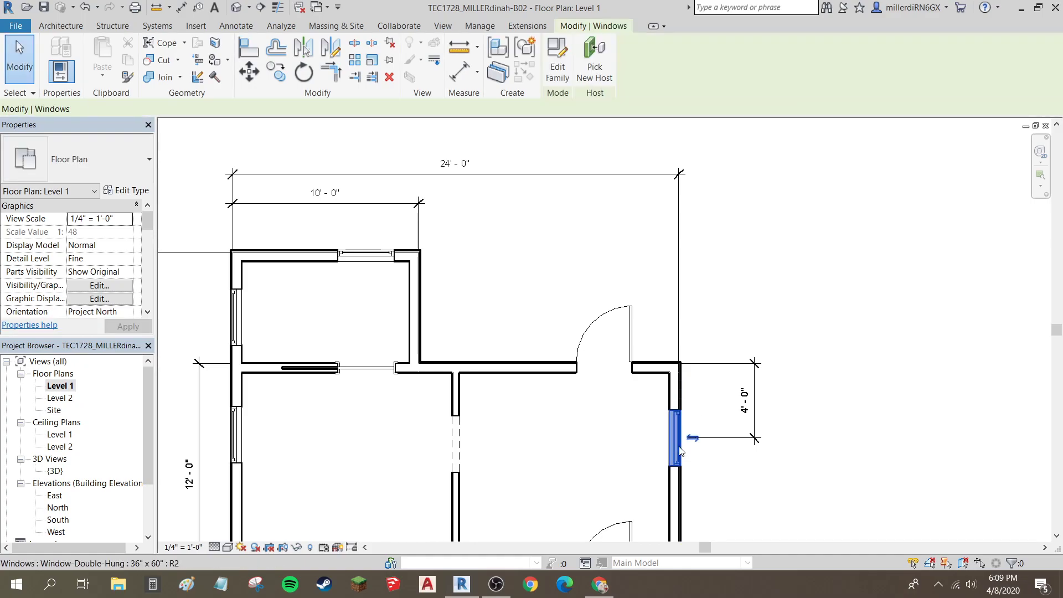
{"action": "left_click", "coordinate": [243, 49]}
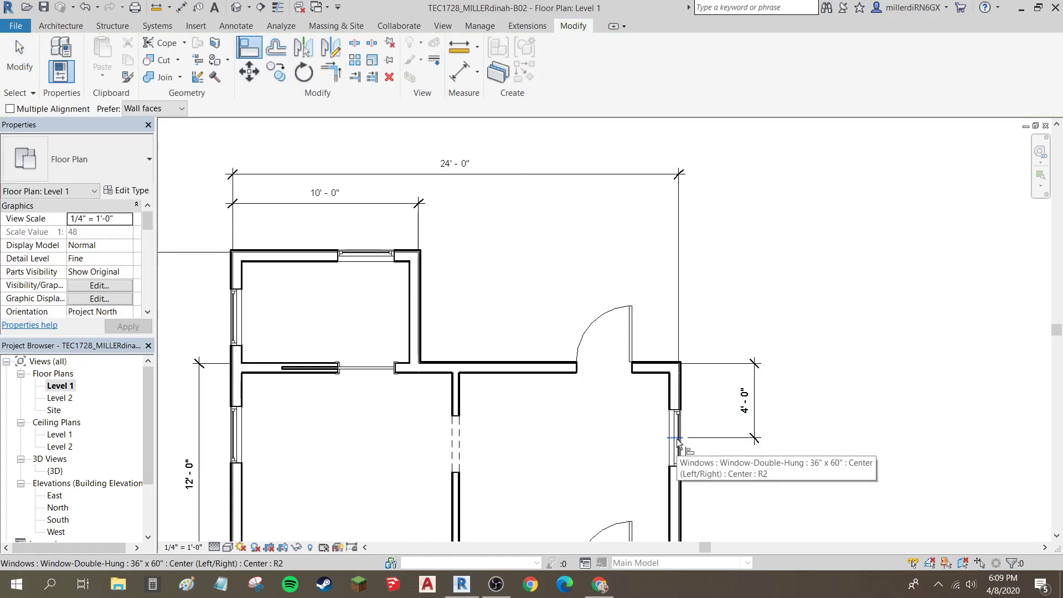
{"action": "left_click", "coordinate": [681, 439]}
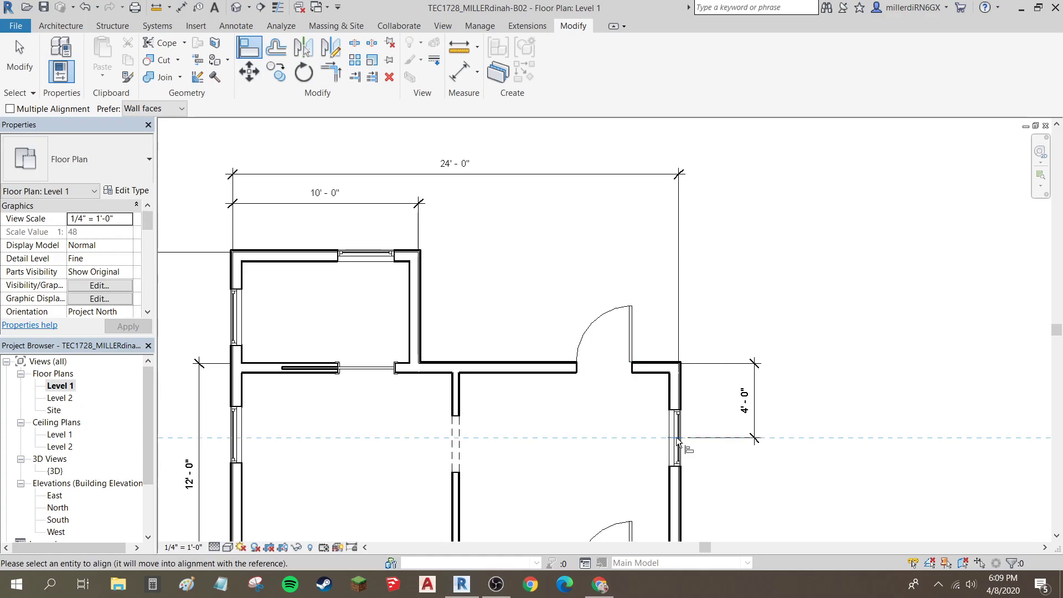
{"action": "left_click", "coordinate": [458, 450]}
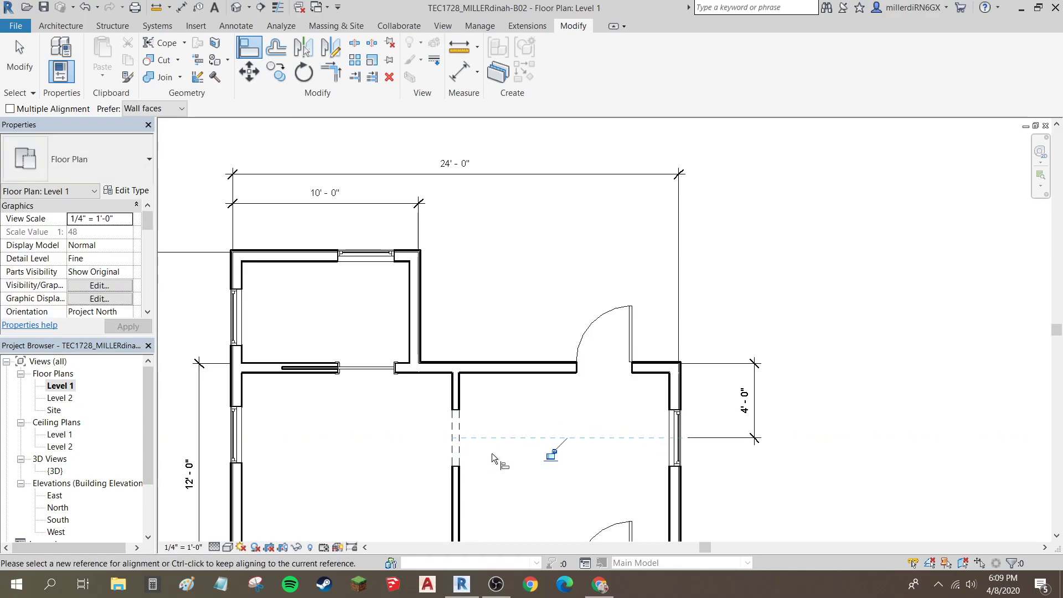
{"action": "left_click", "coordinate": [551, 455]}
Step: Align the left-wall window to the same centreline and lock the alignment
{"action": "left_click", "coordinate": [237, 441]}
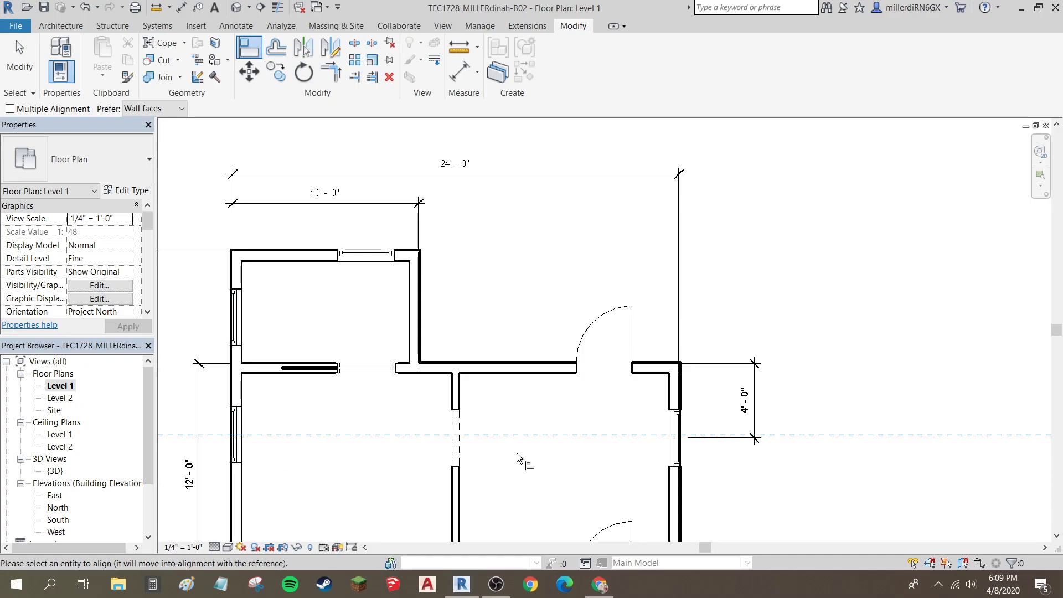
{"action": "key", "text": "Escape"}
{"action": "key", "text": "Escape"}
{"action": "left_click", "coordinate": [249, 47]}
{"action": "left_click", "coordinate": [672, 441]}
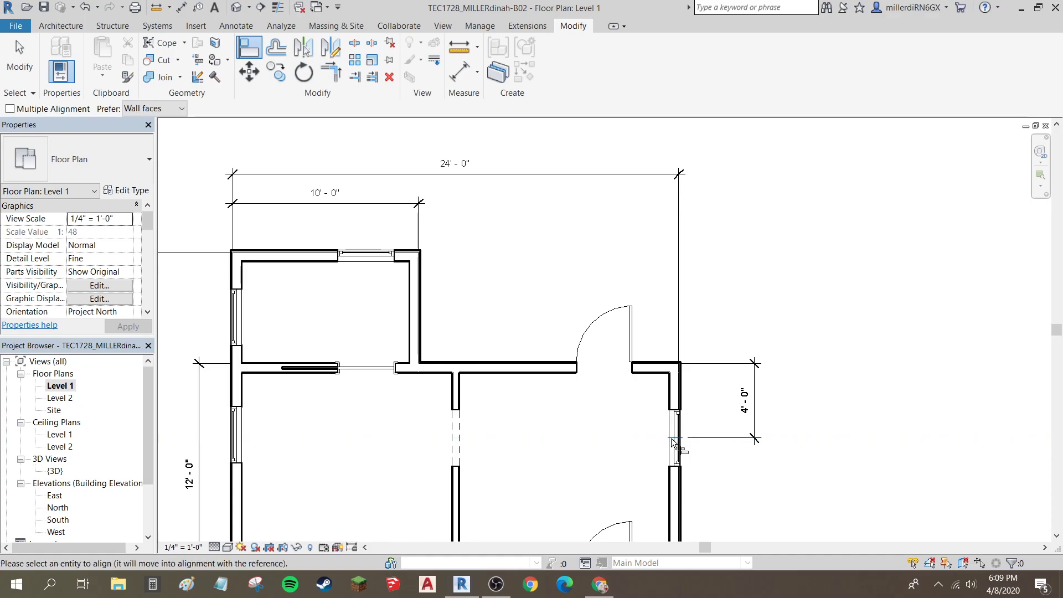
{"action": "left_click", "coordinate": [242, 435]}
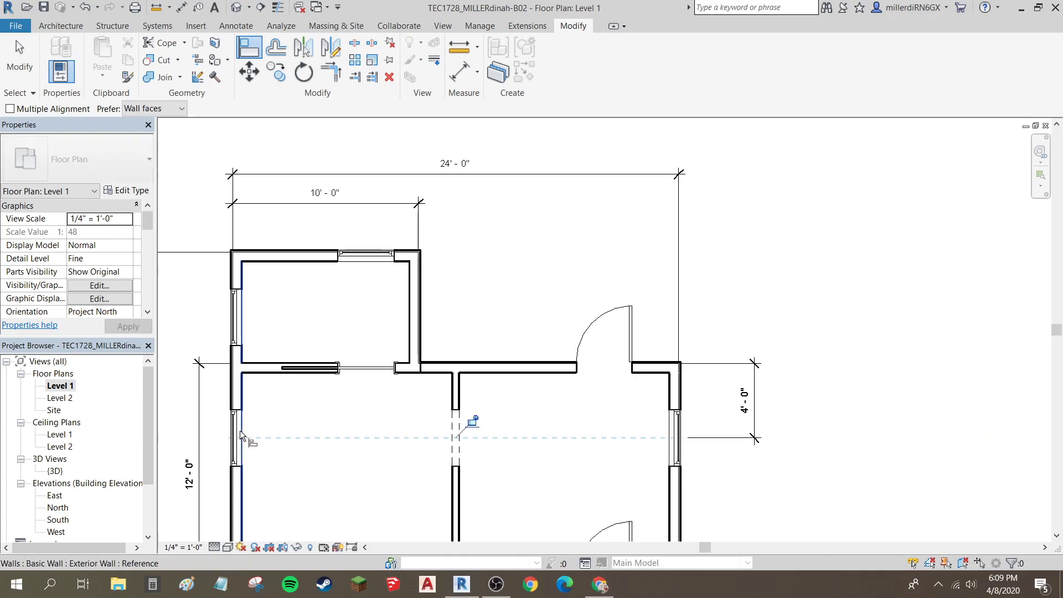
{"action": "left_click", "coordinate": [473, 422]}
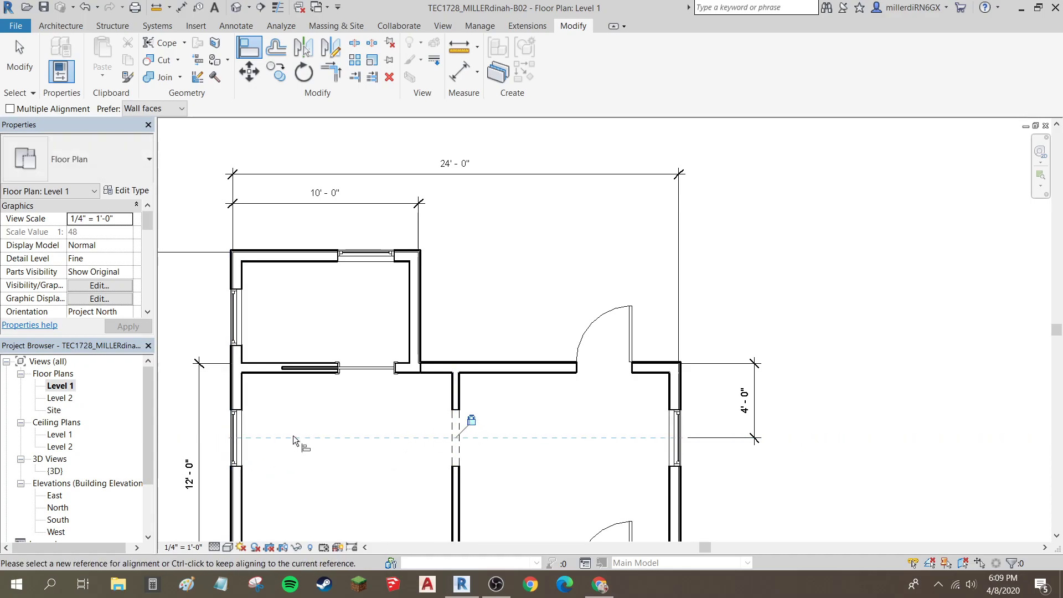
{"action": "scroll", "coordinate": [355, 443], "scroll_direction": "down", "scroll_amount": 2}
Step: Place a 7'-4" aligned dimension from the left exterior wall to the bottom-wall window's centre
{"action": "middle_click_drag", "start_coordinate": [367, 421], "coordinate": [353, 362]}
{"action": "left_click", "coordinate": [323, 411]}
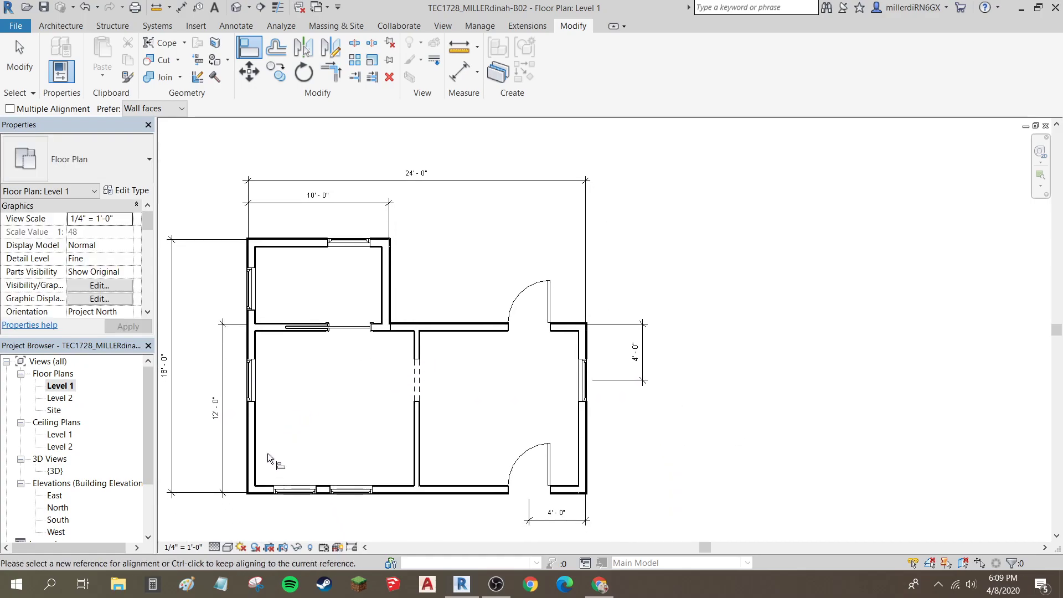
{"action": "scroll", "coordinate": [304, 505], "scroll_direction": "up", "scroll_amount": 1}
{"action": "scroll", "coordinate": [317, 504], "scroll_direction": "up", "scroll_amount": 1}
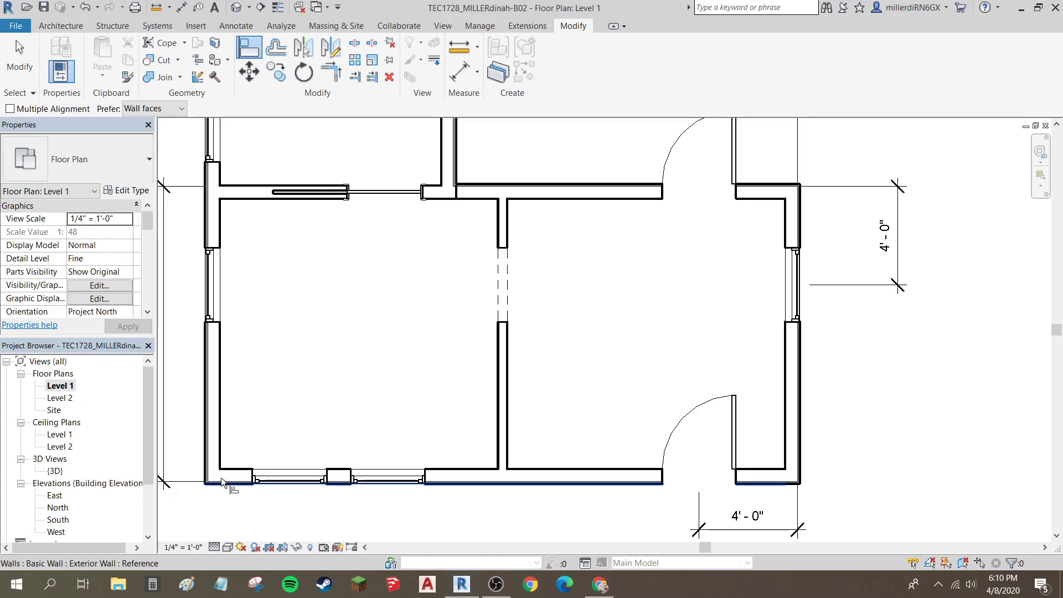
{"action": "left_click", "coordinate": [182, 10]}
{"action": "scroll", "coordinate": [211, 475], "scroll_direction": "up", "scroll_amount": 4}
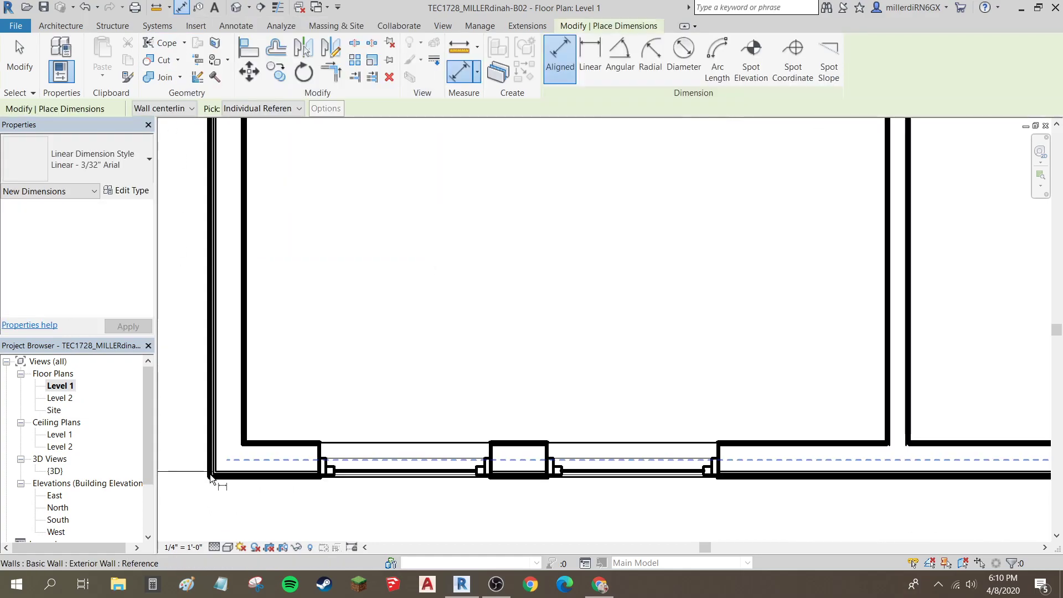
{"action": "scroll", "coordinate": [211, 474], "scroll_direction": "up", "scroll_amount": 3}
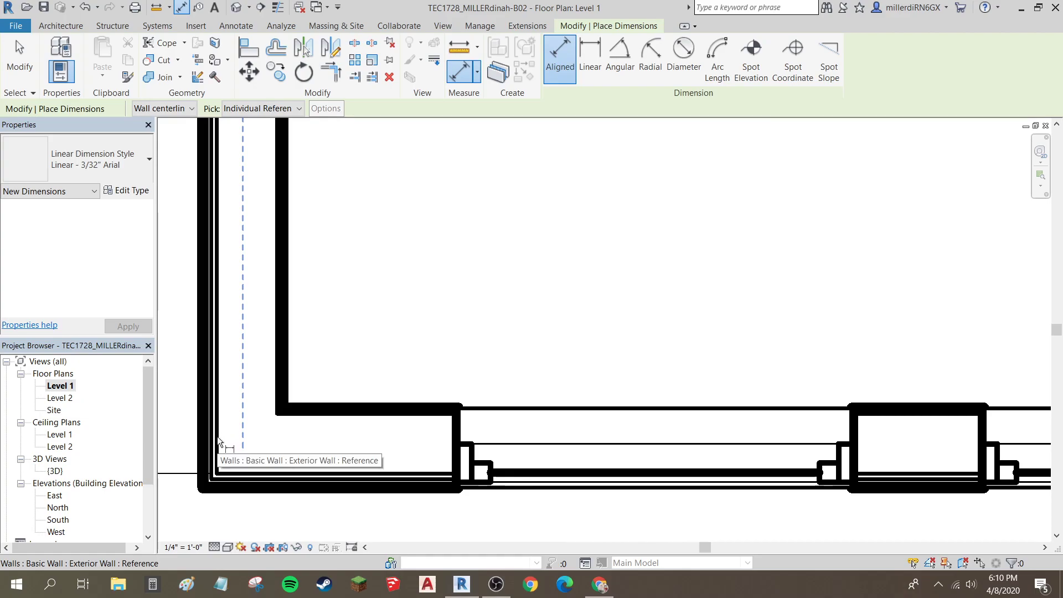
{"action": "left_click", "coordinate": [219, 408]}
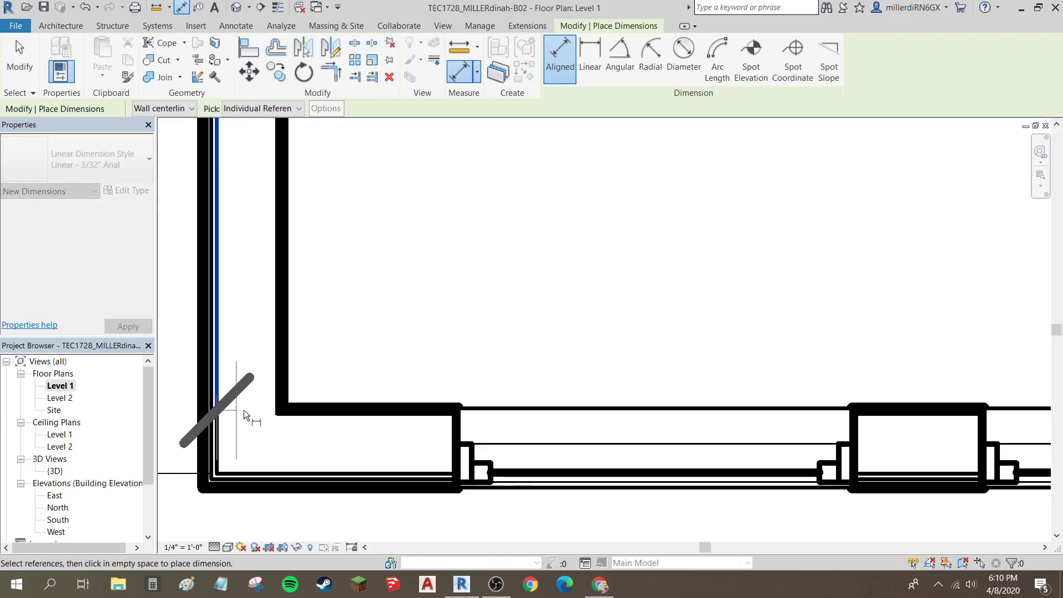
{"action": "scroll", "coordinate": [554, 409], "scroll_direction": "down", "scroll_amount": 2}
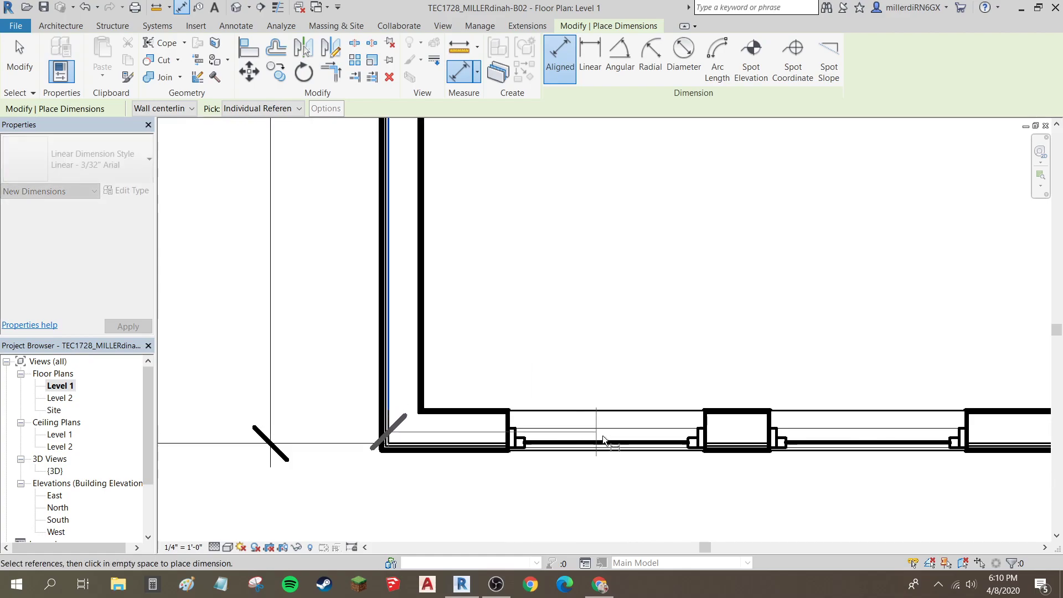
{"action": "left_click", "coordinate": [869, 443]}
{"action": "middle_click_drag", "start_coordinate": [853, 432], "coordinate": [799, 300]}
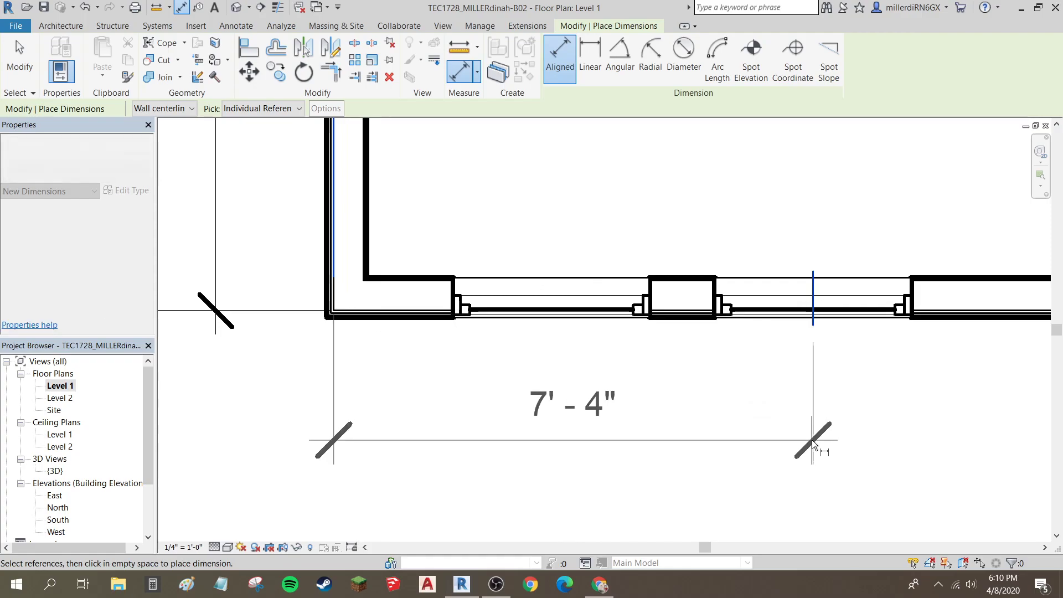
{"action": "left_click", "coordinate": [812, 440]}
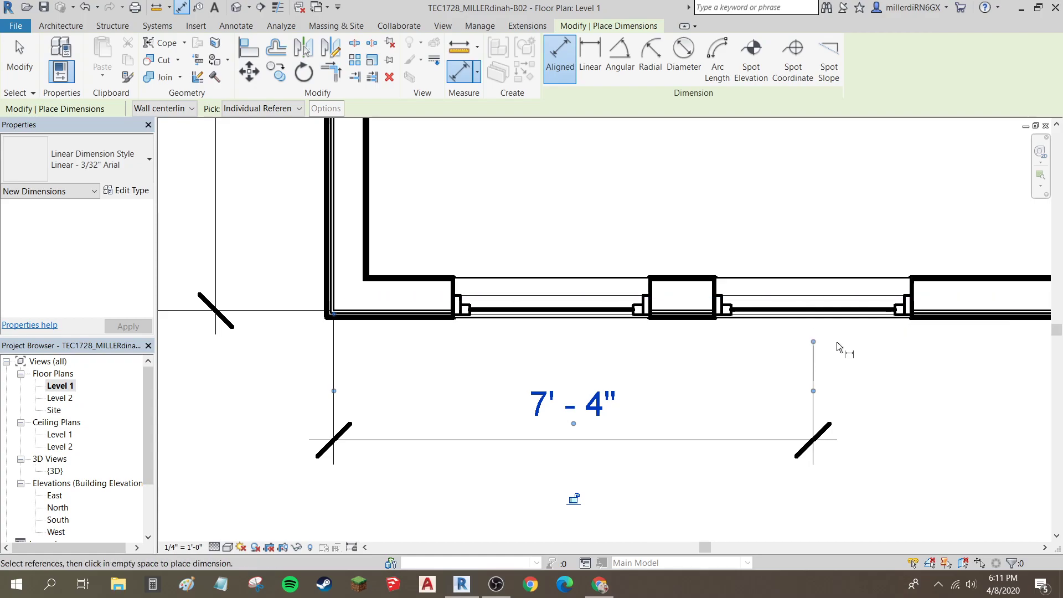
{"action": "key", "text": "Escape"}
{"action": "key", "text": "Escape"}
Step: Edit the left wall's temporary dimension so the bottom window's centre sits 7'-9" away
{"action": "left_click", "coordinate": [748, 313]}
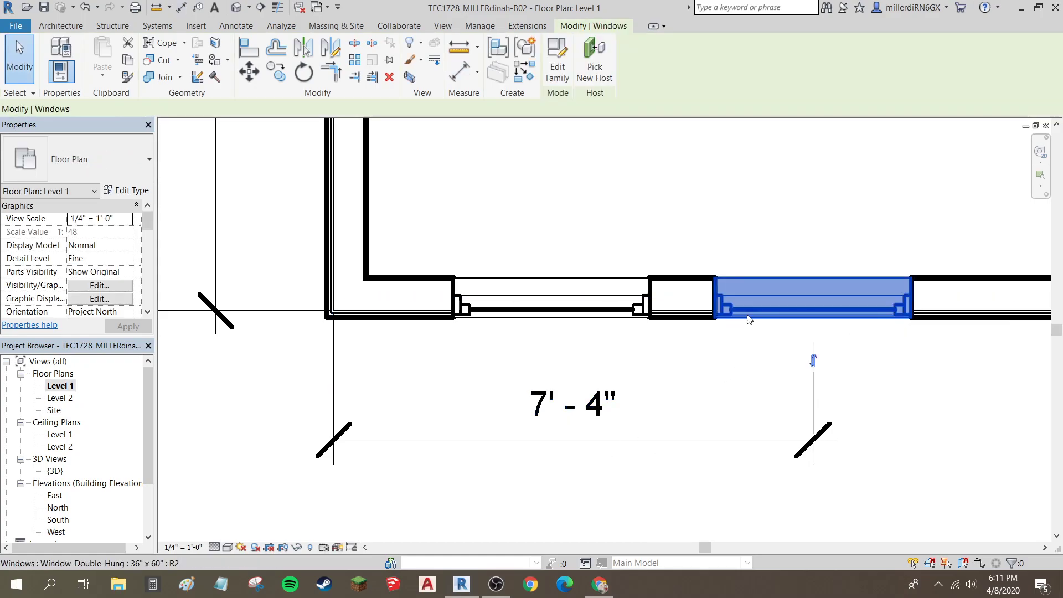
{"action": "scroll", "coordinate": [750, 392], "scroll_direction": "down", "scroll_amount": 2}
{"action": "left_click", "coordinate": [750, 382]}
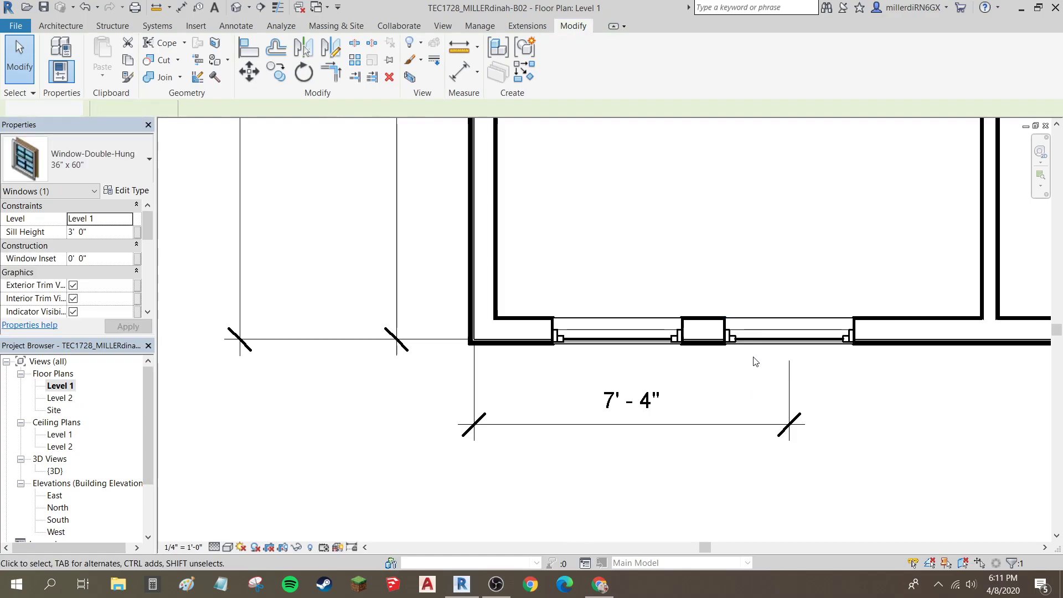
{"action": "left_click", "coordinate": [760, 339]}
{"action": "left_click", "coordinate": [624, 413]}
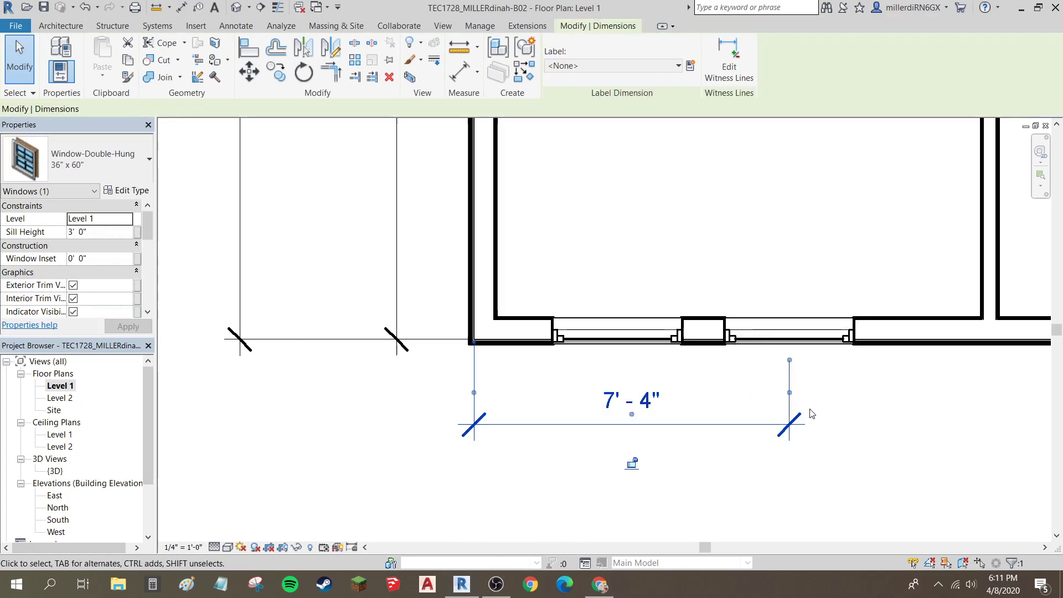
{"action": "left_click", "coordinate": [546, 388]}
{"action": "left_click", "coordinate": [495, 293]}
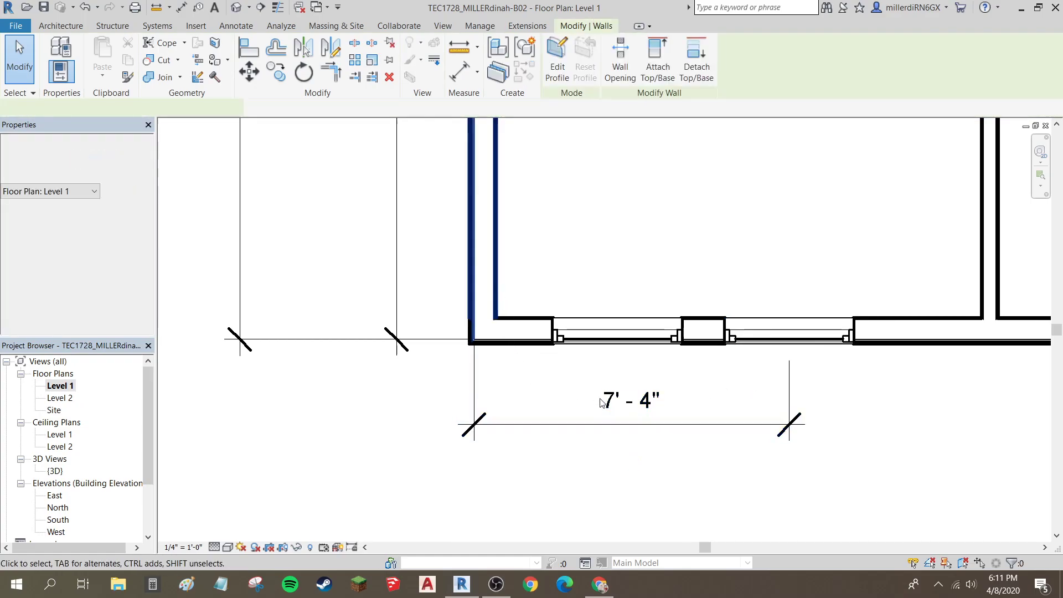
{"action": "left_click", "coordinate": [632, 410]}
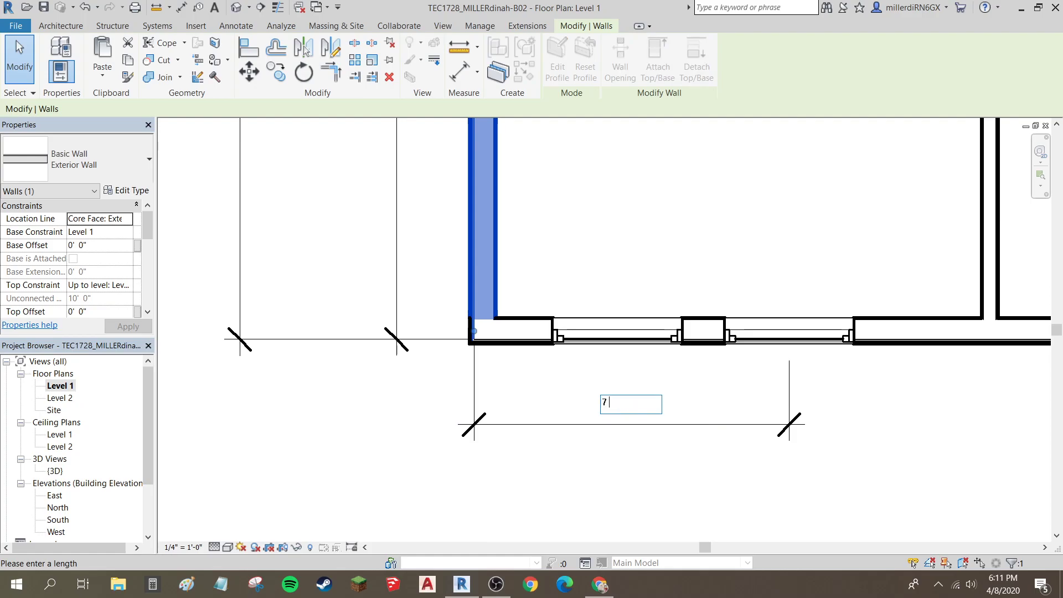
{"action": "key", "text": "Return"}
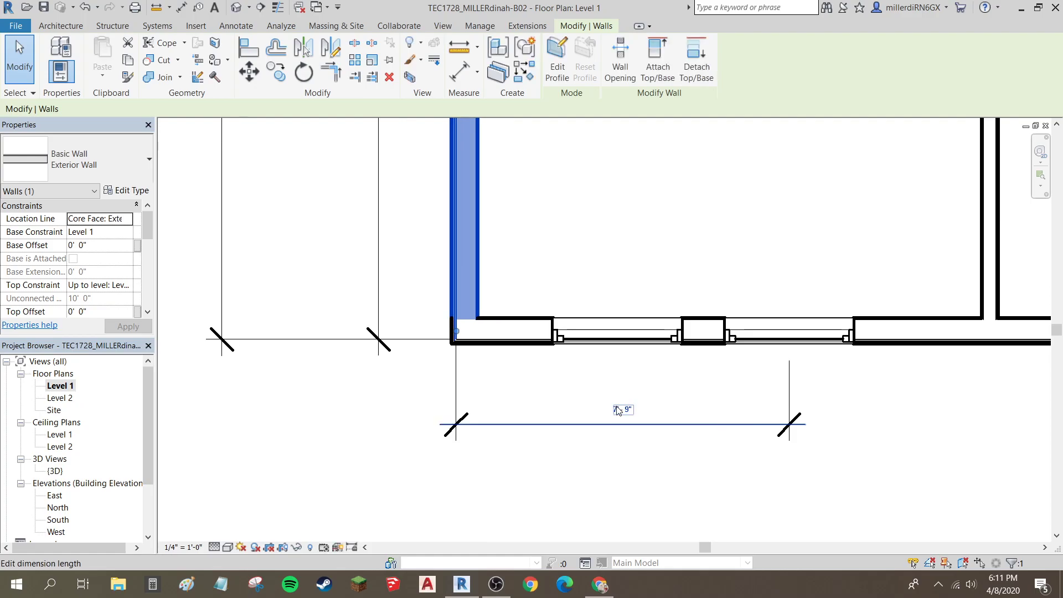
{"action": "scroll", "coordinate": [618, 410], "scroll_direction": "down", "scroll_amount": 3}
{"action": "scroll", "coordinate": [627, 252], "scroll_direction": "down", "scroll_amount": 1}
{"action": "middle_click_drag", "start_coordinate": [655, 281], "coordinate": [537, 419]}
{"action": "middle_click_drag", "start_coordinate": [525, 258], "coordinate": [468, 266]}
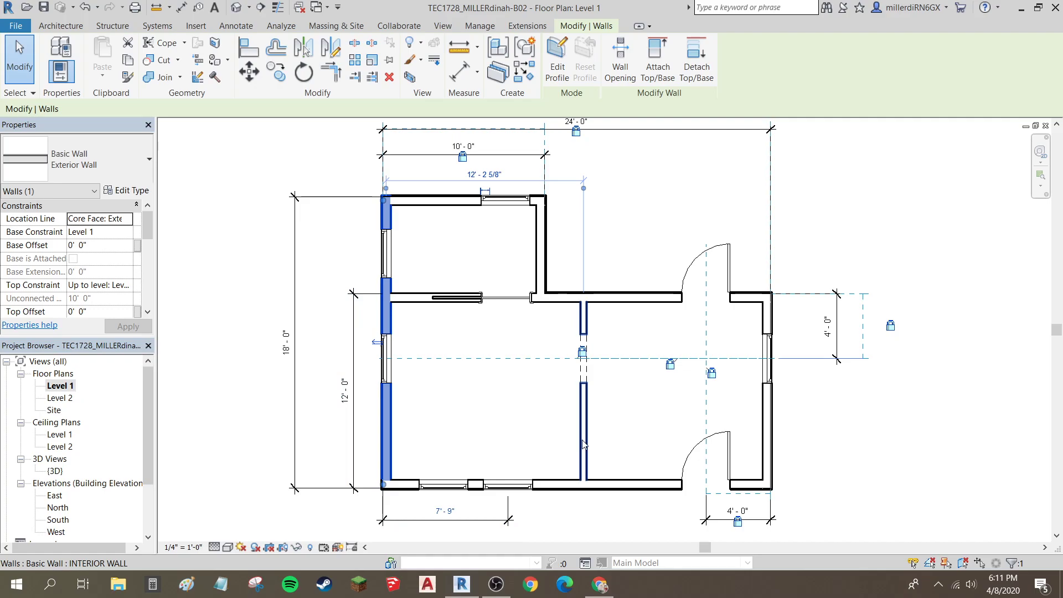
Step: Dimension the two bottom-wall windows centre to centre, initially reading 4'-0"
{"action": "key", "text": "Escape"}
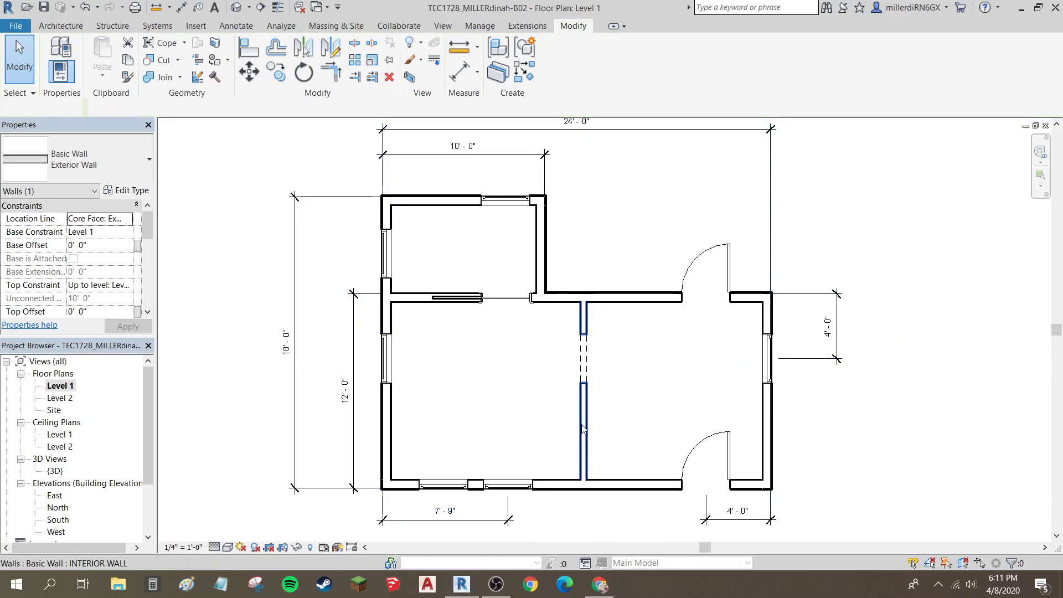
{"action": "scroll", "coordinate": [466, 535], "scroll_direction": "up", "scroll_amount": 1}
{"action": "scroll", "coordinate": [466, 535], "scroll_direction": "up", "scroll_amount": 2}
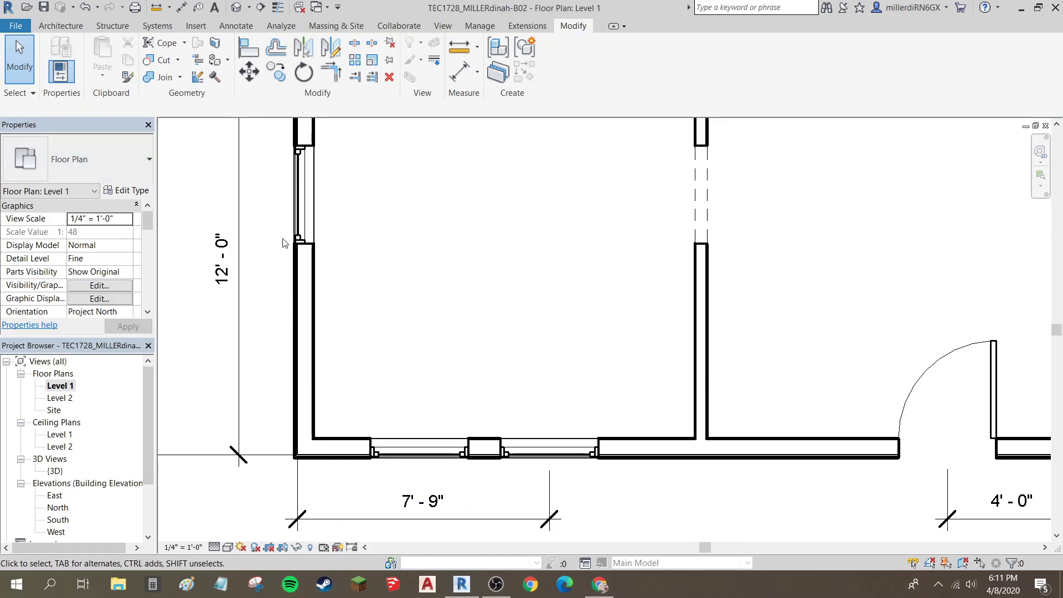
{"action": "left_click", "coordinate": [181, 9]}
{"action": "left_click", "coordinate": [519, 464]}
{"action": "left_click", "coordinate": [421, 459]}
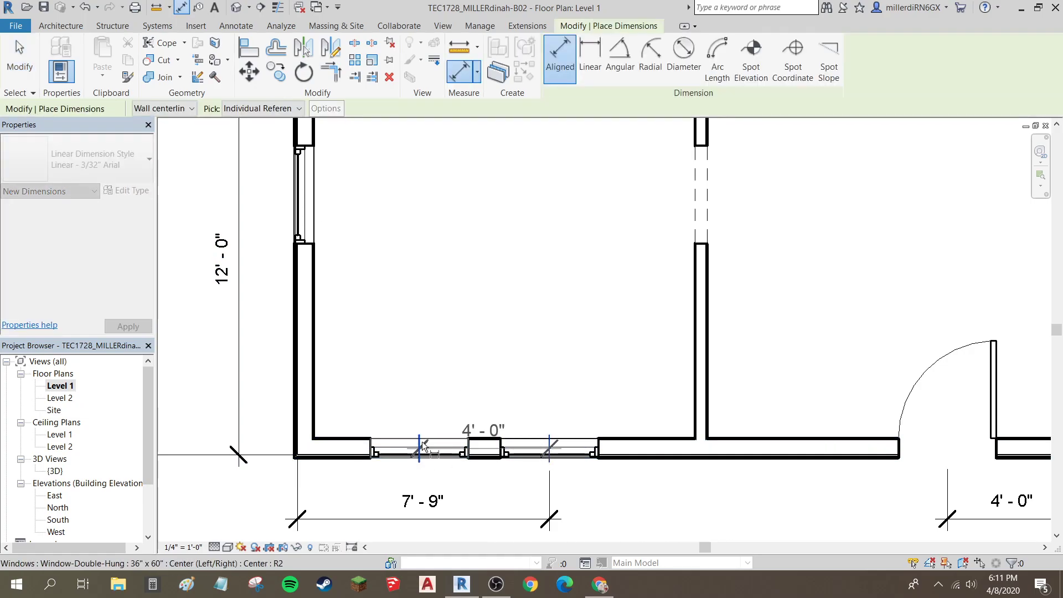
{"action": "left_click", "coordinate": [430, 387]}
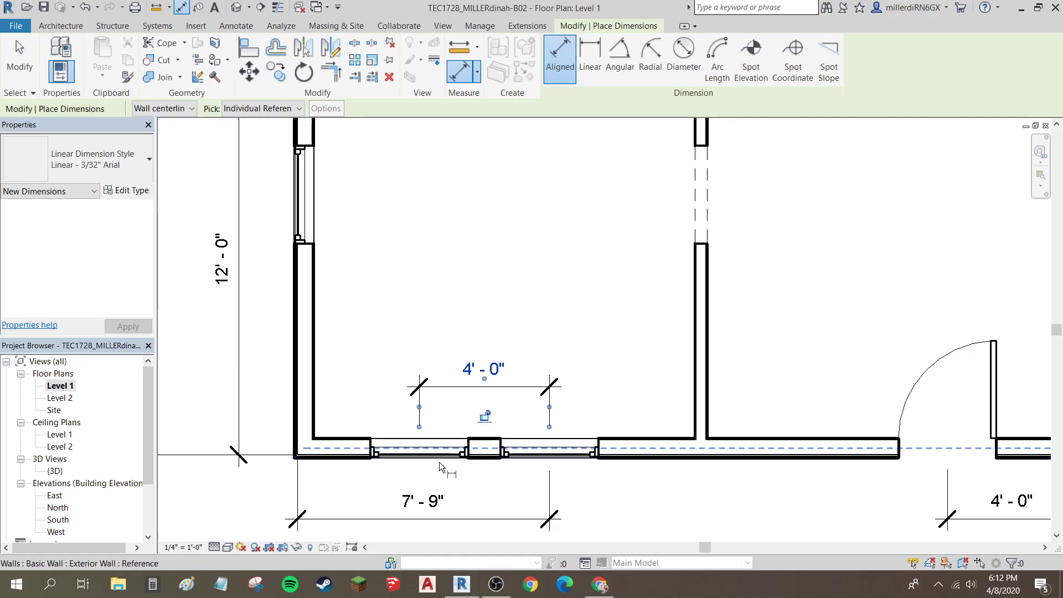
{"action": "key", "text": "Escape"}
{"action": "key", "text": "Escape"}
Step: Nudge the left window until the spacing reads 3'-6" and make that dimension permanent
{"action": "left_click", "coordinate": [420, 448]}
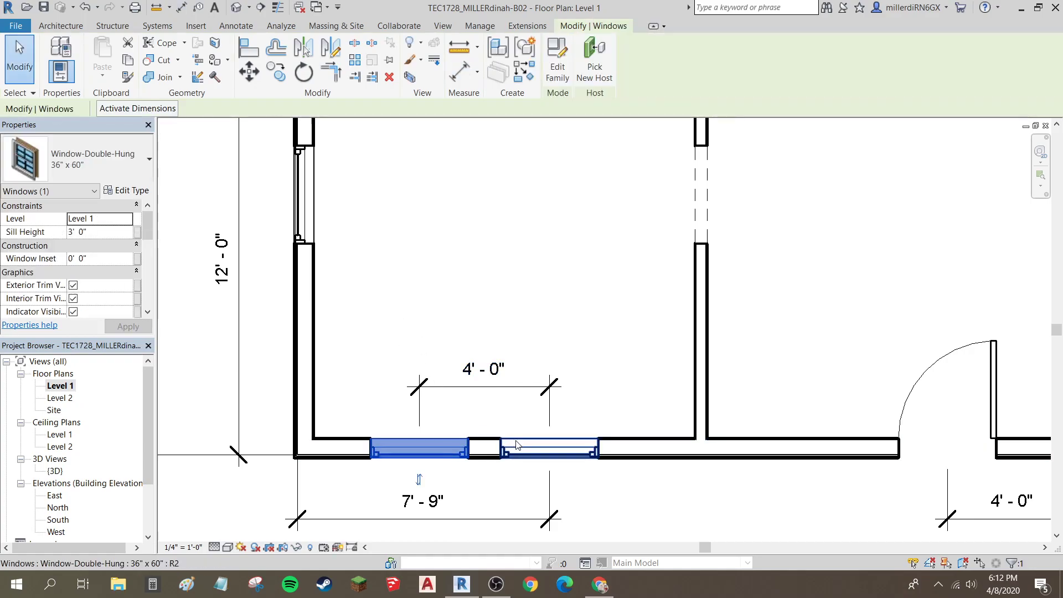
{"action": "key", "text": "Right"}
{"action": "key", "text": "Right"}
{"action": "key", "text": "Right"}
{"action": "key", "text": "Right"}
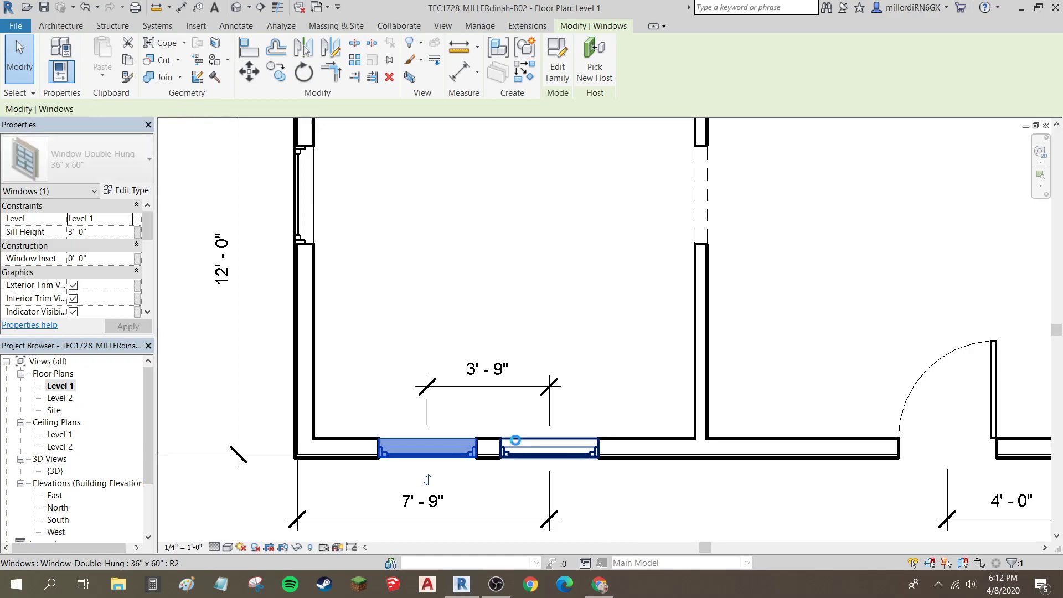
{"action": "key", "text": "Right"}
{"action": "key", "text": "Right"}
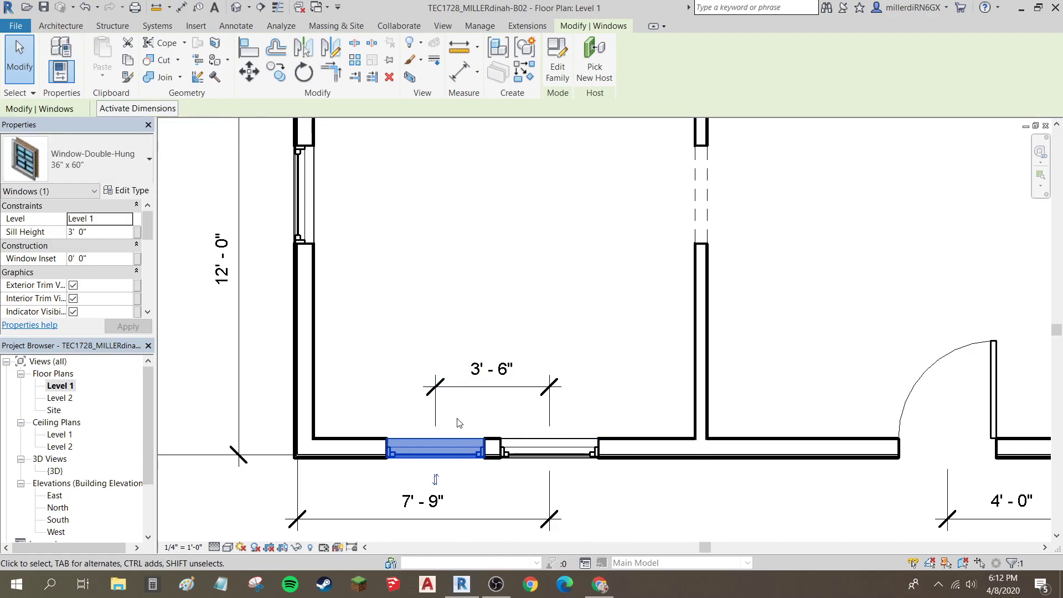
{"action": "left_click", "coordinate": [472, 392]}
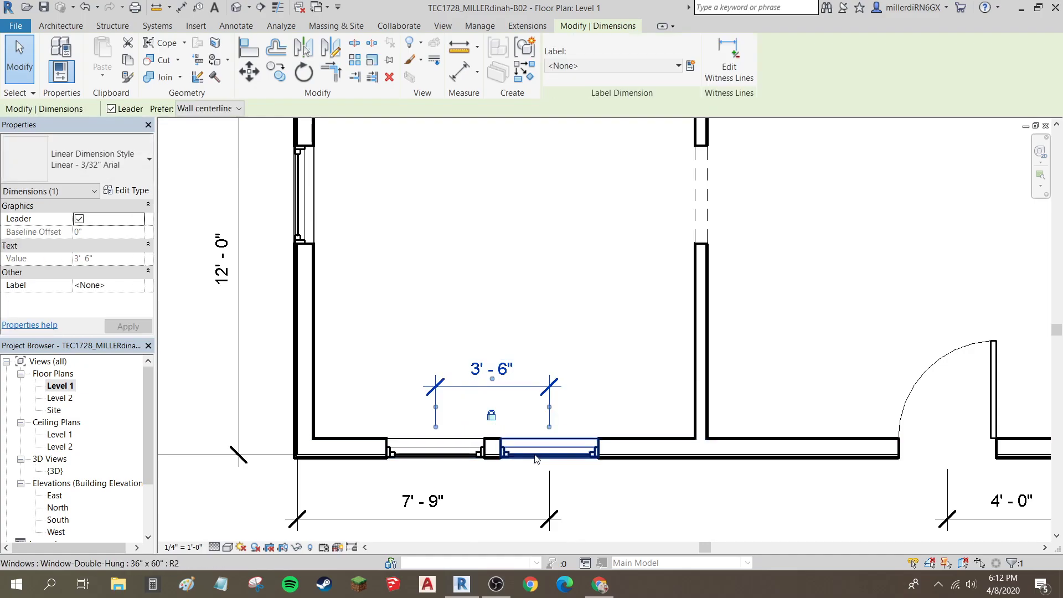
Step: Pan the plan over to the upper-left room
{"action": "left_click", "coordinate": [505, 524]}
{"action": "middle_click_drag", "start_coordinate": [468, 502], "coordinate": [411, 428]}
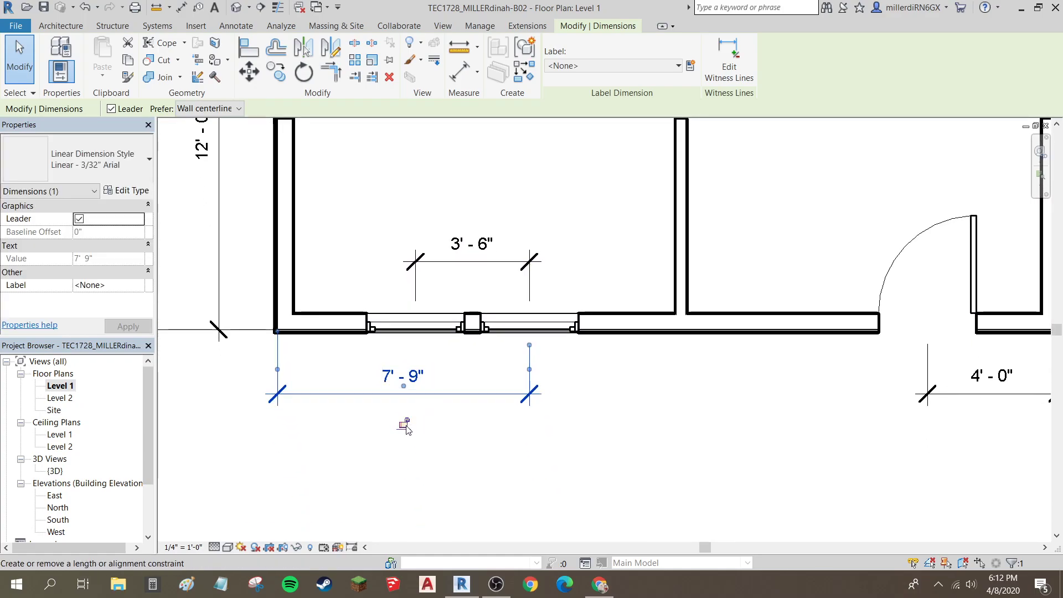
{"action": "key", "text": "Escape"}
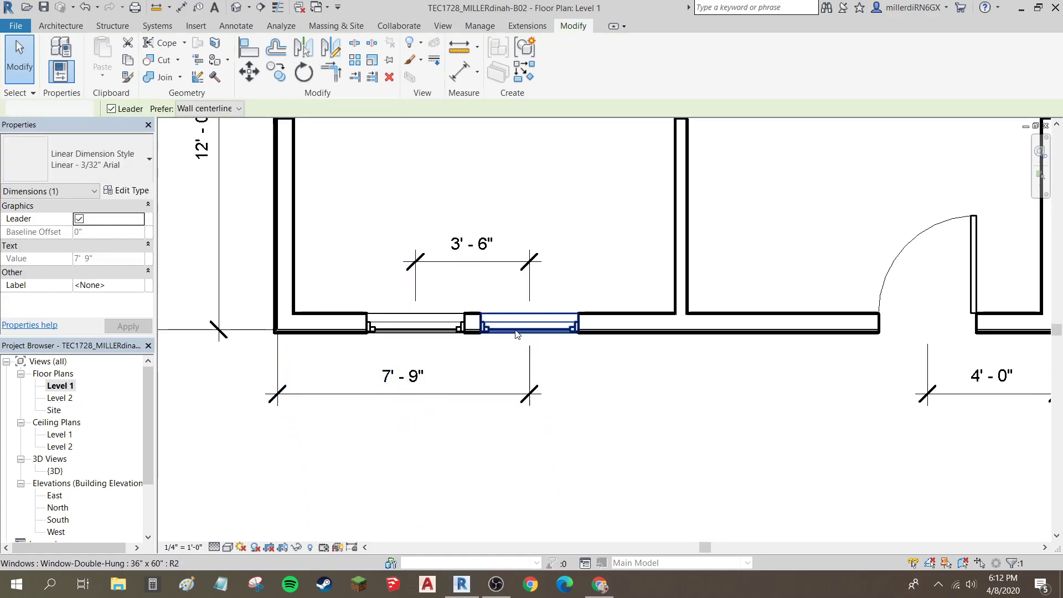
{"action": "left_click", "coordinate": [510, 333]}
{"action": "left_click", "coordinate": [431, 335]}
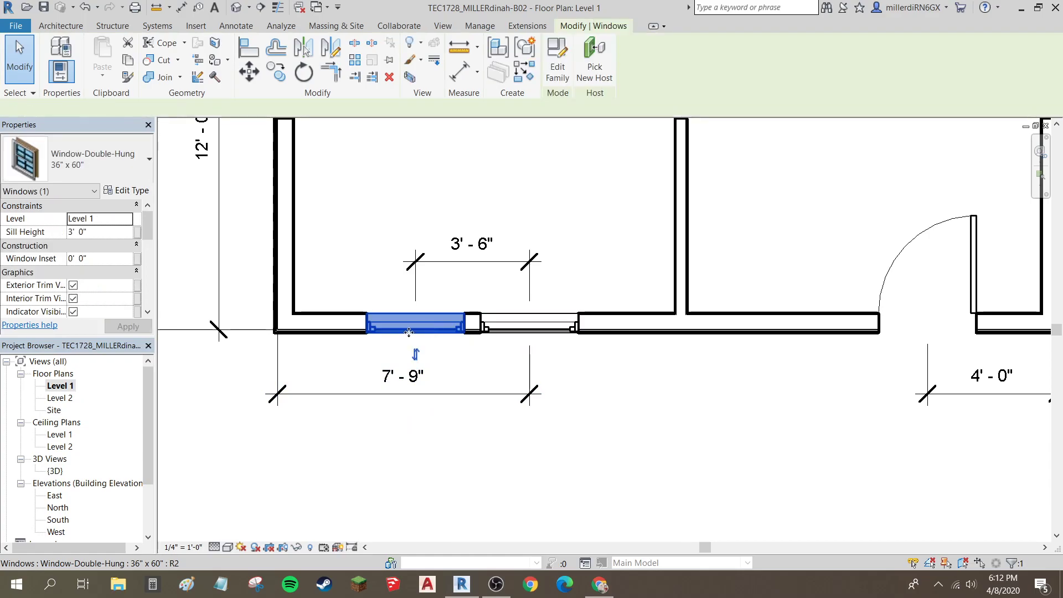
{"action": "scroll", "coordinate": [430, 337], "scroll_direction": "down", "scroll_amount": 3}
{"action": "middle_click_drag", "start_coordinate": [380, 266], "coordinate": [378, 451]}
{"action": "scroll", "coordinate": [356, 329], "scroll_direction": "up", "scroll_amount": 1}
{"action": "middle_click_drag", "start_coordinate": [356, 329], "coordinate": [343, 387]}
{"action": "middle_click_drag", "start_coordinate": [336, 264], "coordinate": [401, 277]}
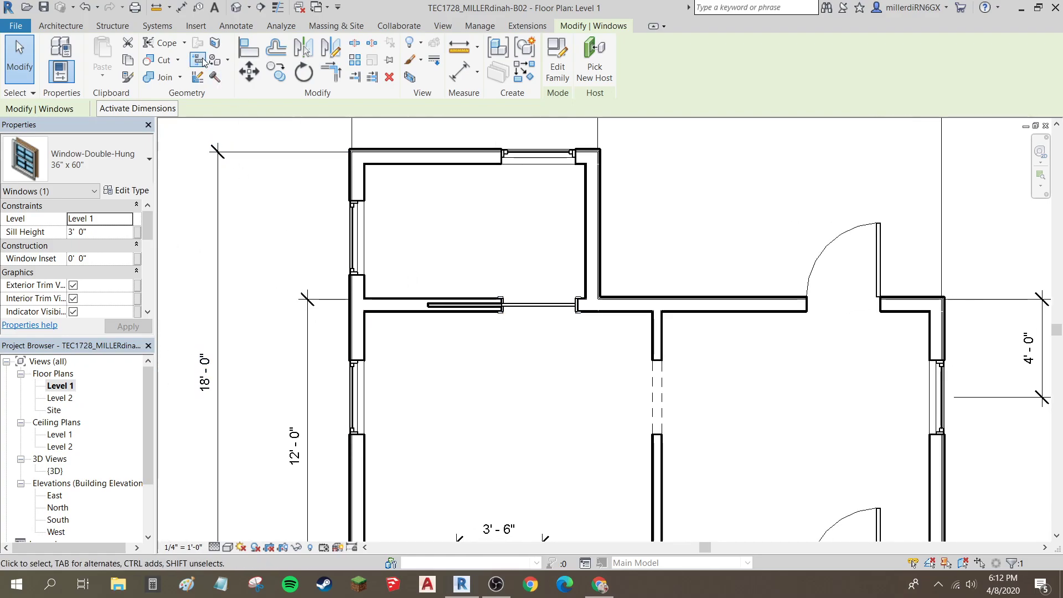
Step: Dimension the top-wall window's centre from the outer wall face, reading 7'-7"
{"action": "left_click", "coordinate": [182, 8]}
{"action": "scroll", "coordinate": [360, 164], "scroll_direction": "up", "scroll_amount": 4}
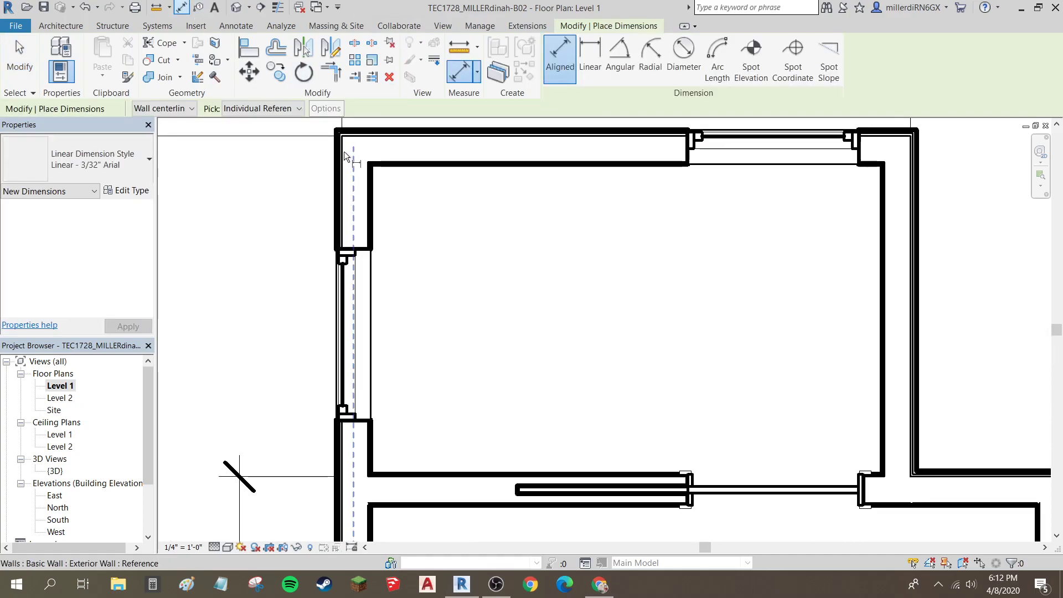
{"action": "scroll", "coordinate": [344, 155], "scroll_direction": "up", "scroll_amount": 2}
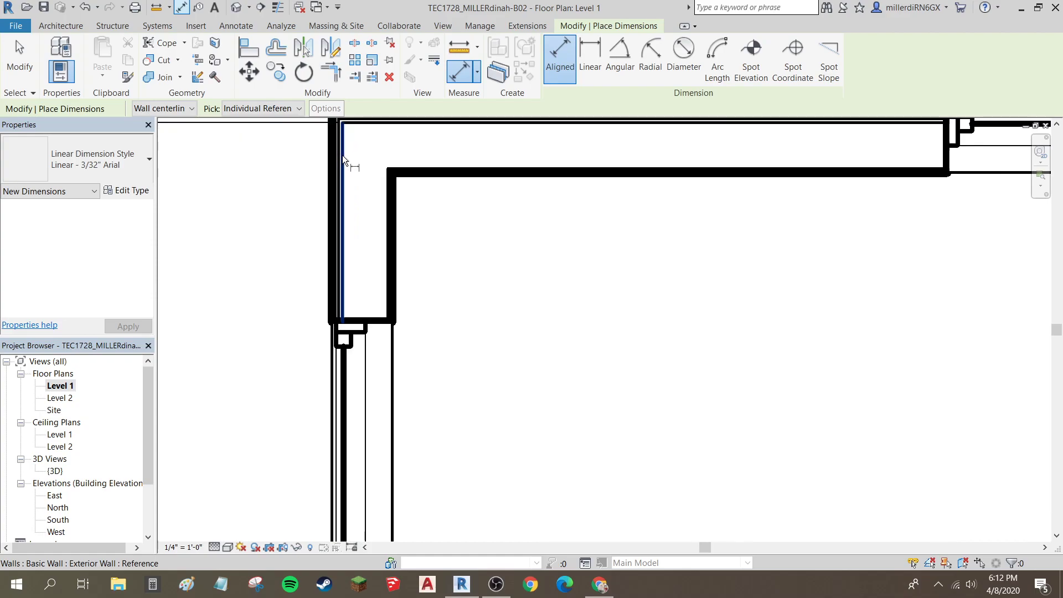
{"action": "left_click", "coordinate": [343, 157]}
{"action": "scroll", "coordinate": [352, 155], "scroll_direction": "down", "scroll_amount": 3}
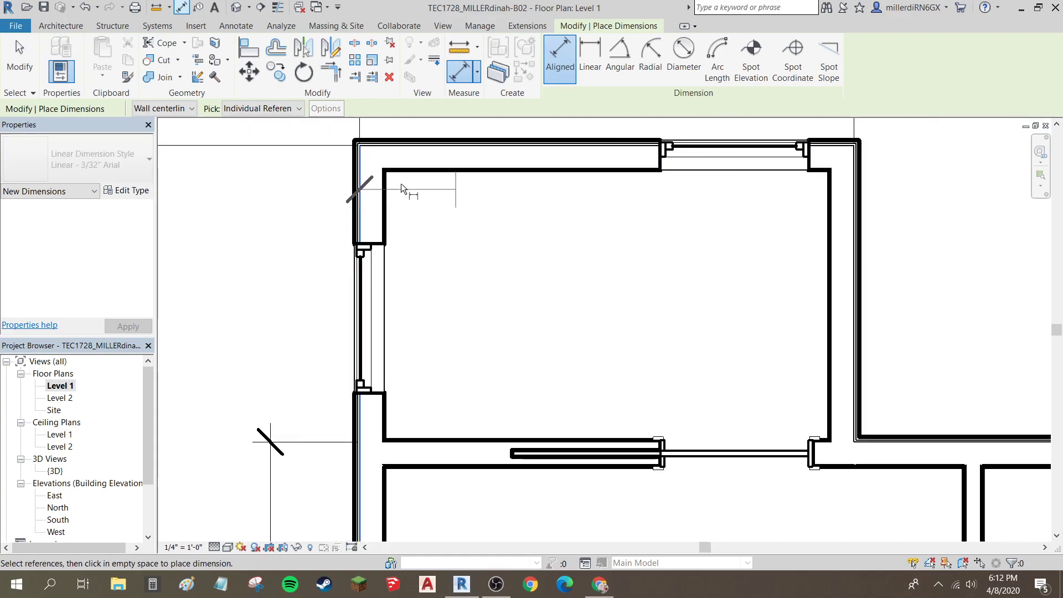
{"action": "middle_click_drag", "start_coordinate": [640, 173], "coordinate": [480, 347]}
{"action": "left_click", "coordinate": [574, 317]}
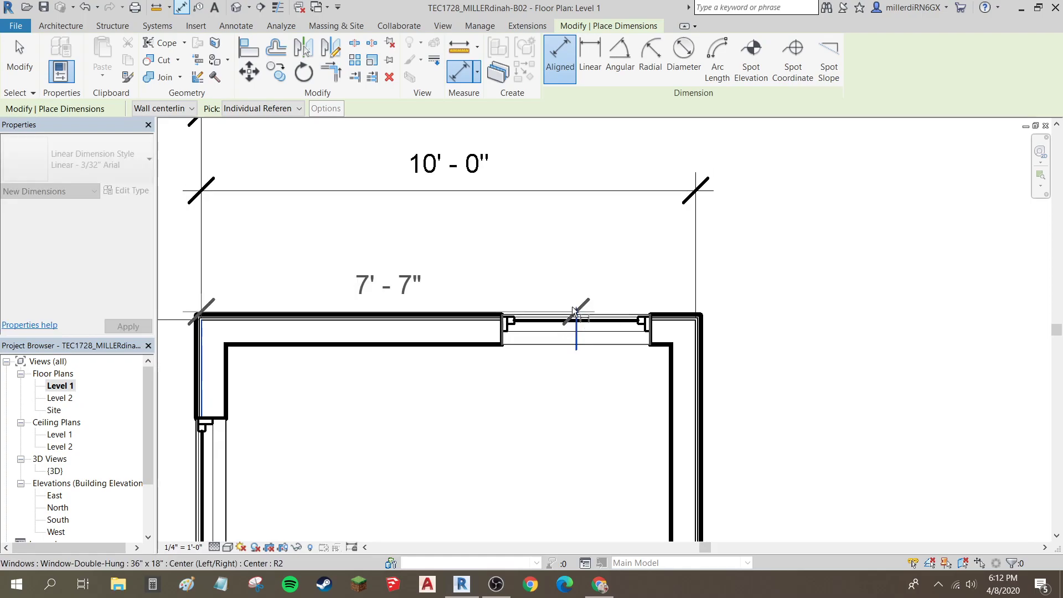
{"action": "left_click", "coordinate": [573, 258]}
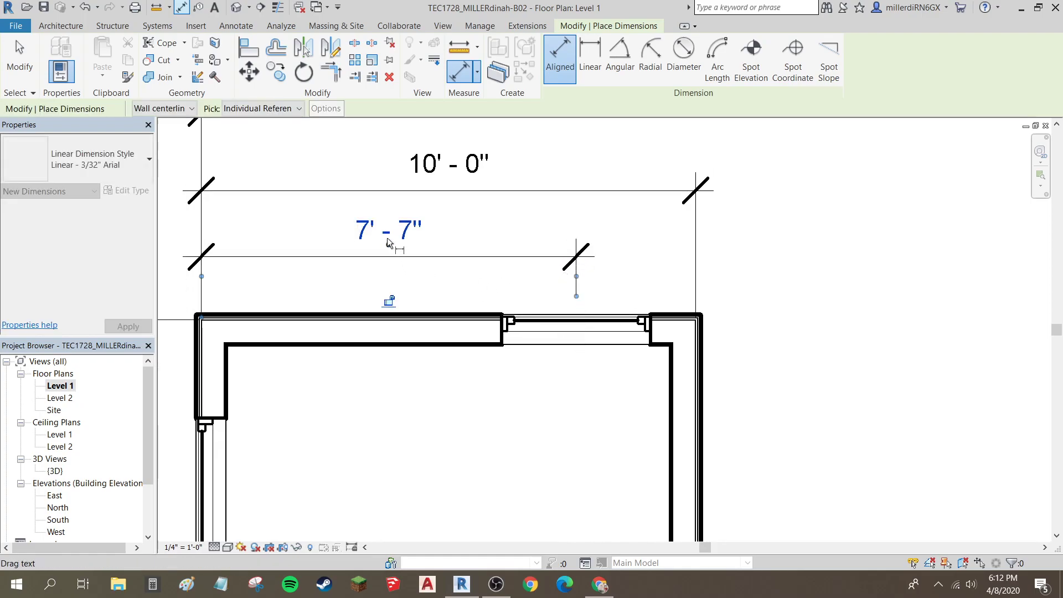
{"action": "key", "text": "Escape"}
{"action": "key", "text": "Escape"}
Step: Nudge the top-wall window with arrow keys until its dimension reads 7'-9"
{"action": "left_click", "coordinate": [543, 327]}
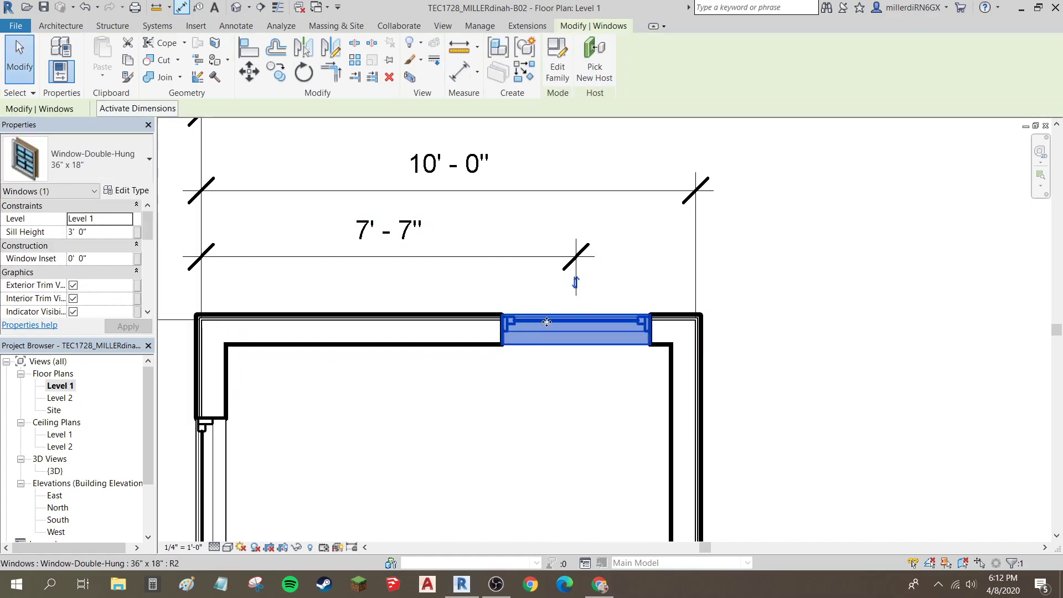
{"action": "key", "text": "Left"}
{"action": "key", "text": "Left"}
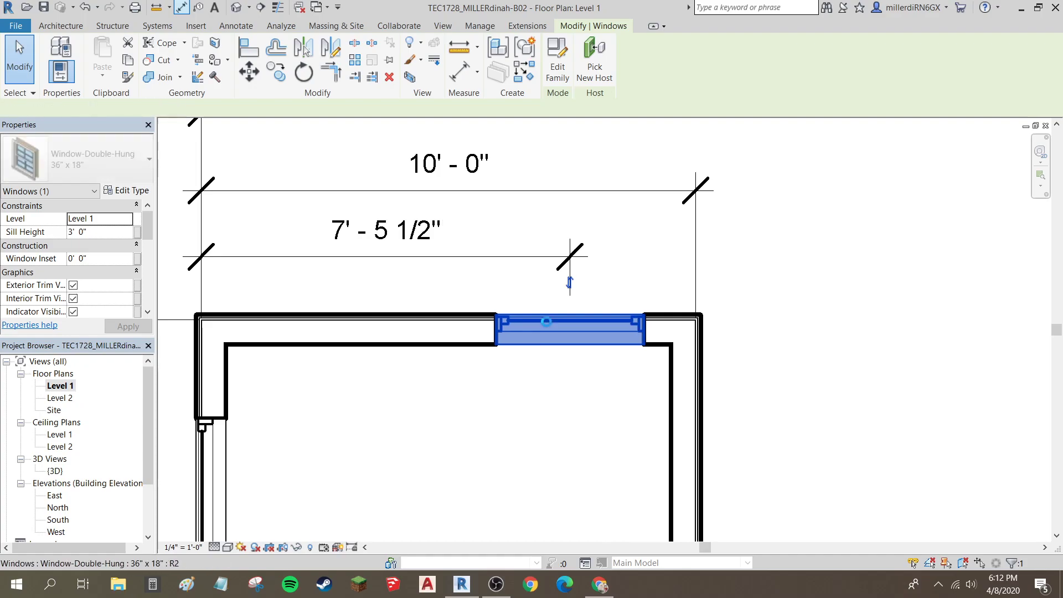
{"action": "key", "text": "Left"}
{"action": "key", "text": "Left"}
{"action": "key", "text": "Left"}
{"action": "key", "text": "Left"}
{"action": "key", "text": "Left"}
{"action": "key", "text": "Left"}
{"action": "key", "text": "Left"}
{"action": "key", "text": "Right"}
{"action": "key", "text": "Right"}
{"action": "key", "text": "Right"}
{"action": "key", "text": "Right"}
{"action": "key", "text": "Right"}
{"action": "key", "text": "Right"}
{"action": "key", "text": "Right"}
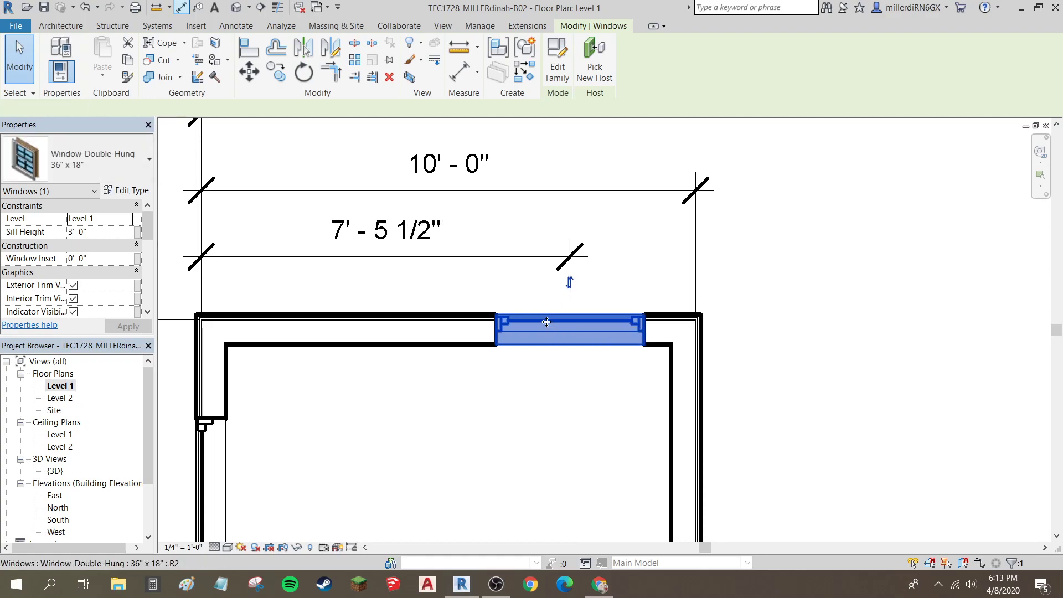
{"action": "key", "text": "Right"}
{"action": "key", "text": "Right"}
{"action": "key", "text": "Right"}
{"action": "key", "text": "Right"}
{"action": "key", "text": "Right"}
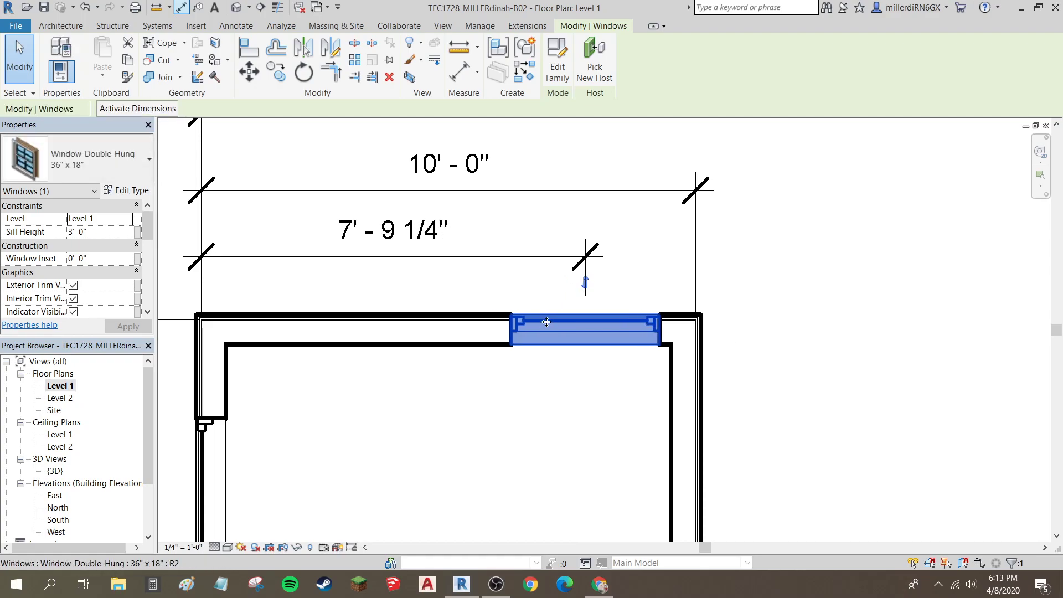
{"action": "key", "text": "Right"}
{"action": "key", "text": "Left"}
{"action": "key", "text": "Left"}
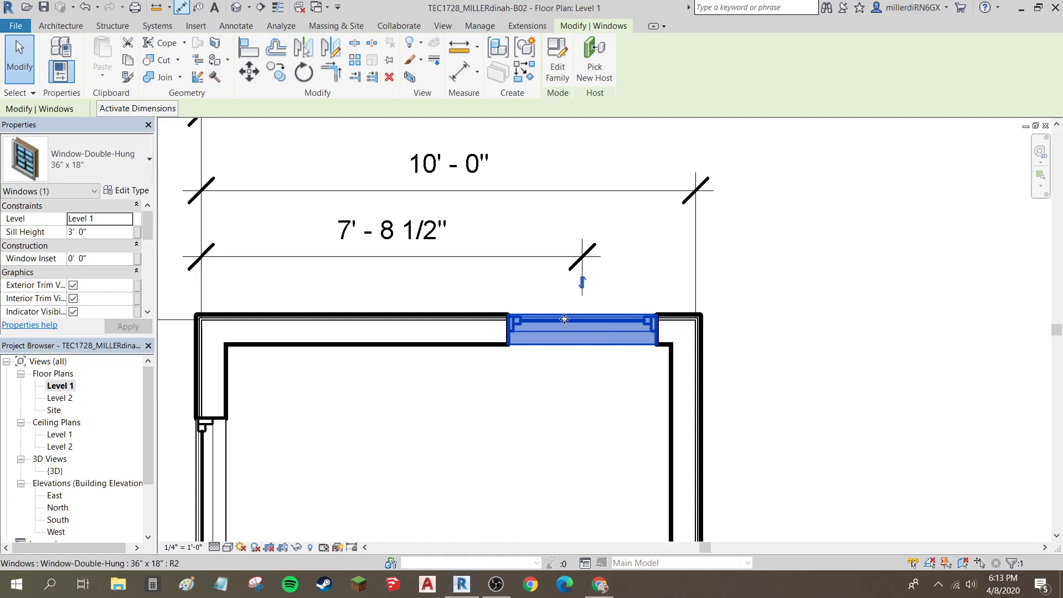
{"action": "scroll", "coordinate": [547, 322], "scroll_direction": "up", "scroll_amount": 2}
{"action": "key", "text": "Right"}
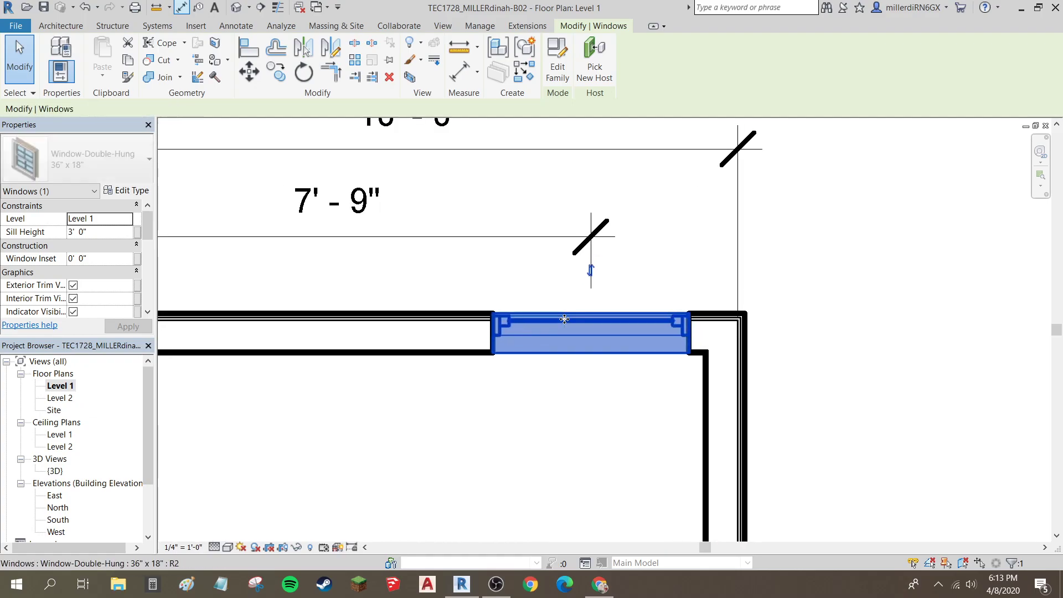
{"action": "key", "text": "Left"}
{"action": "key", "text": "Left"}
{"action": "key", "text": "Left"}
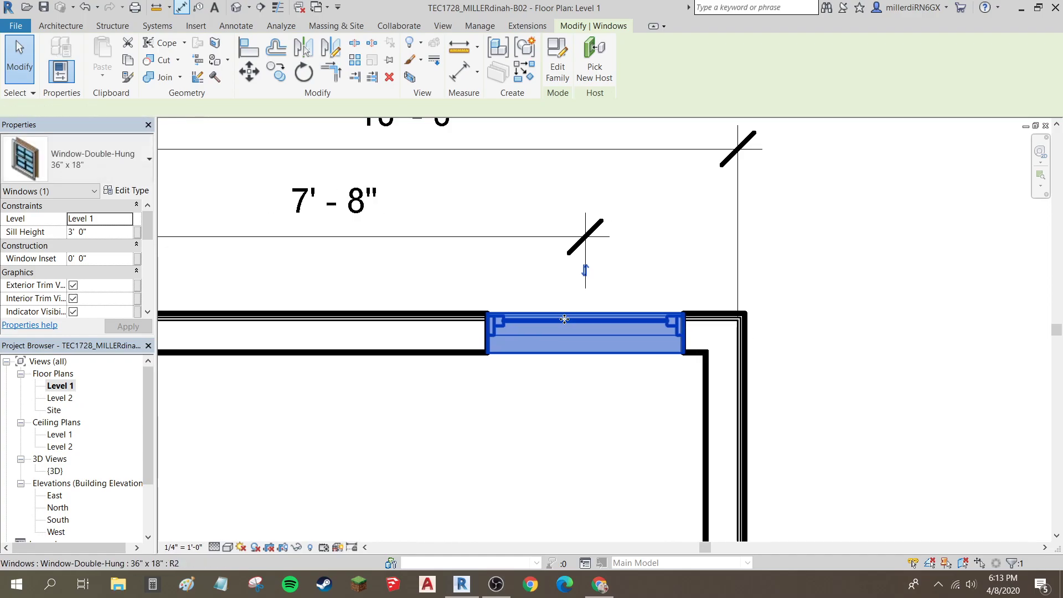
{"action": "key", "text": "Right"}
{"action": "key", "text": "Right"}
{"action": "key", "text": "Right"}
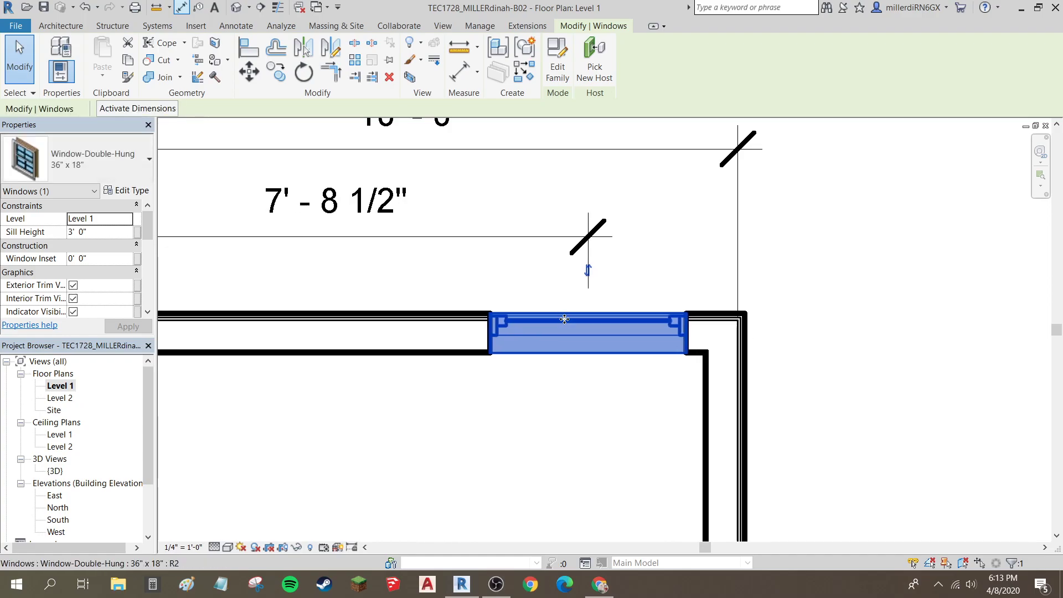
{"action": "left_click", "coordinate": [602, 465]}
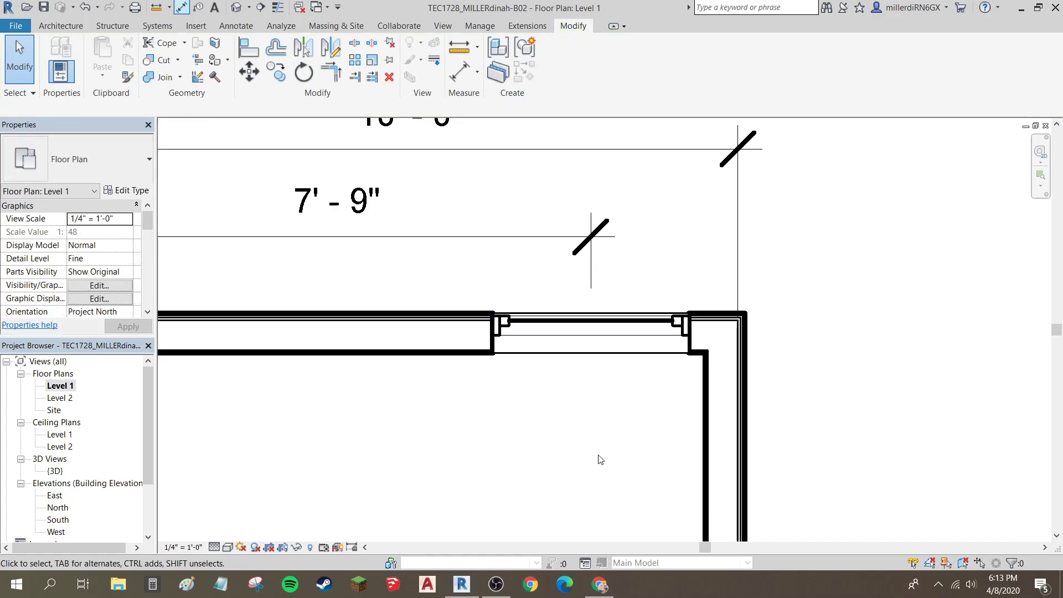
{"action": "scroll", "coordinate": [603, 463], "scroll_direction": "down", "scroll_amount": 4}
{"action": "middle_click_drag", "start_coordinate": [610, 442], "coordinate": [537, 258]}
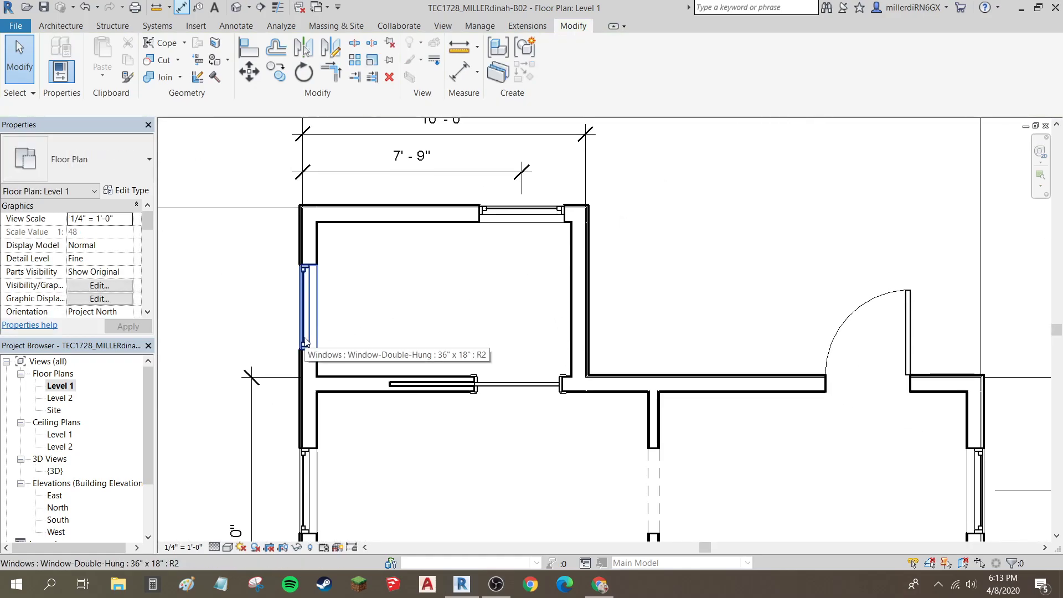
{"action": "left_click", "coordinate": [181, 7]}
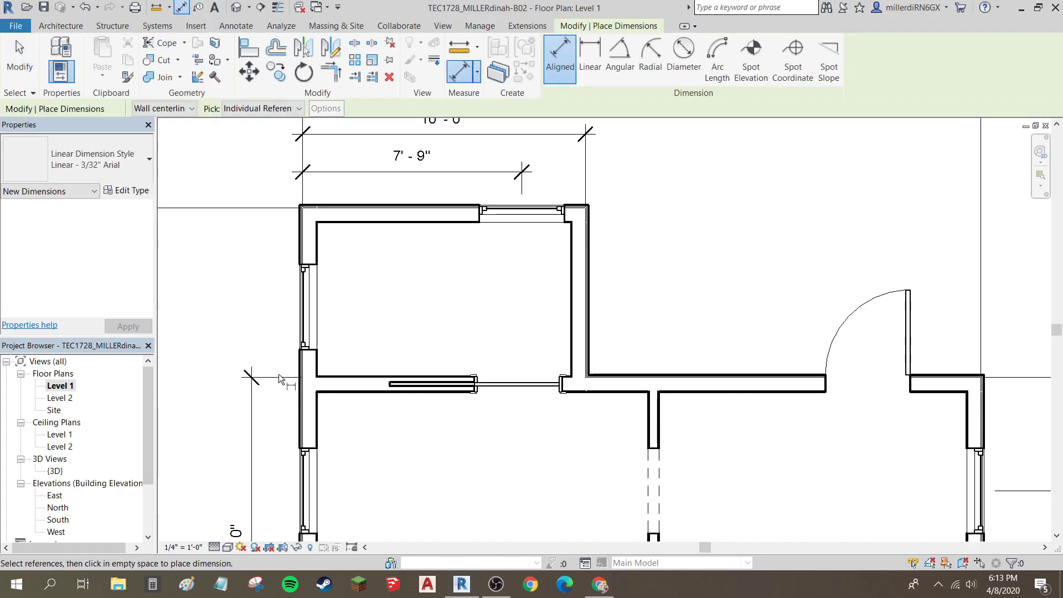
Step: Place a vertical 2'-6" dimension from the interior wall face to the left-wall window's centre
{"action": "scroll", "coordinate": [321, 387], "scroll_direction": "up", "scroll_amount": 6}
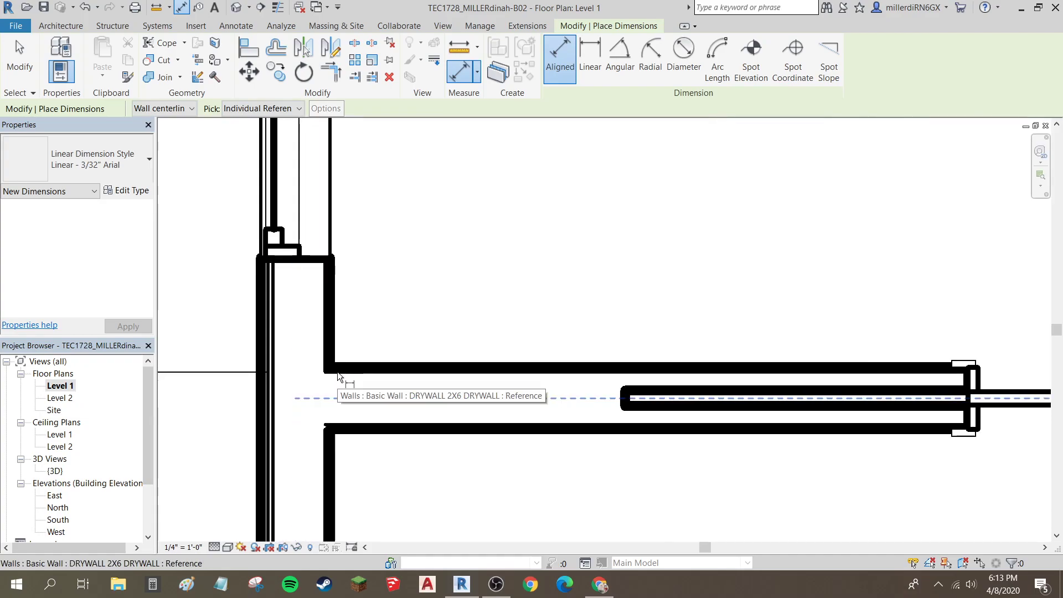
{"action": "key", "text": "Tab"}
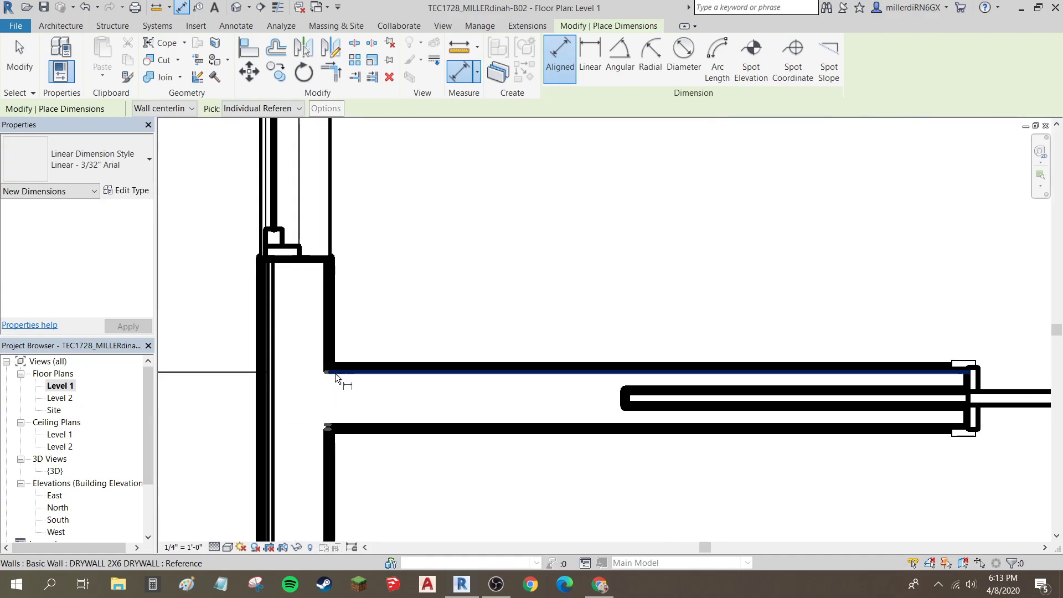
{"action": "scroll", "coordinate": [334, 373], "scroll_direction": "up", "scroll_amount": 3}
{"action": "left_click", "coordinate": [331, 371]}
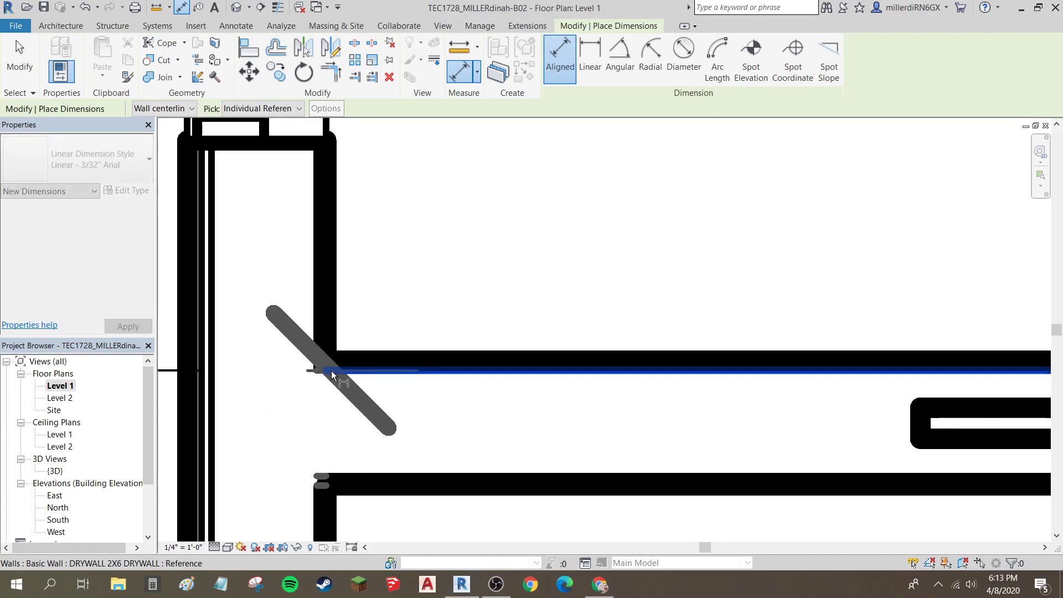
{"action": "scroll", "coordinate": [311, 344], "scroll_direction": "down", "scroll_amount": 5}
{"action": "left_click", "coordinate": [296, 215]}
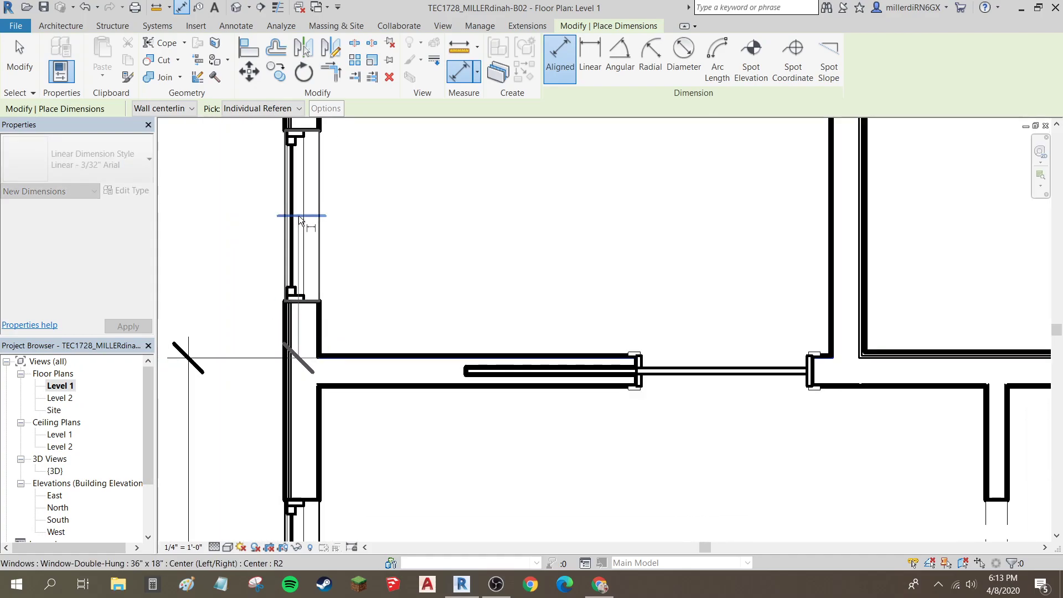
{"action": "scroll", "coordinate": [239, 263], "scroll_direction": "down", "scroll_amount": 2}
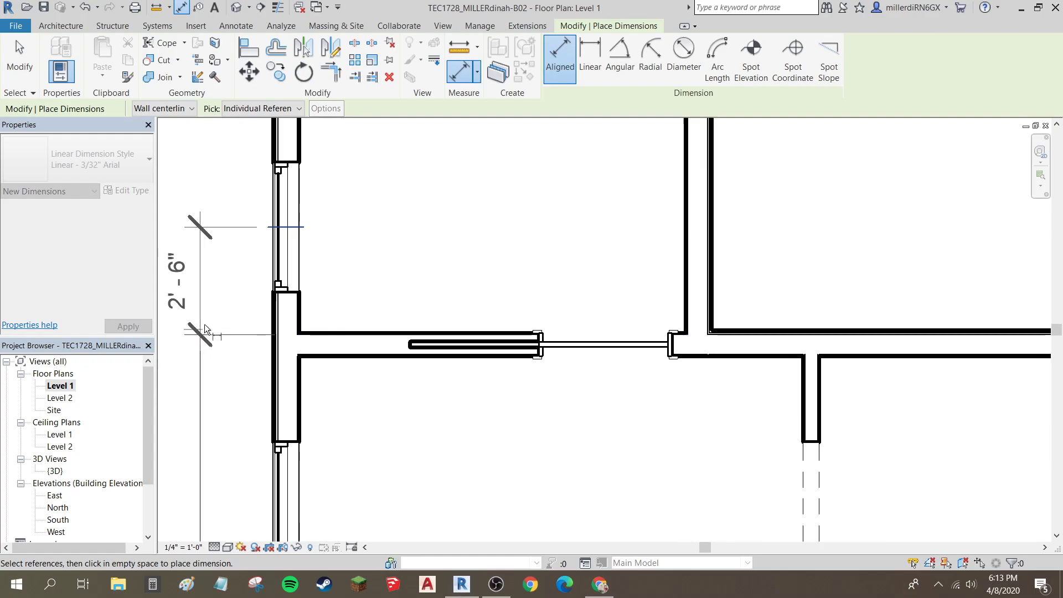
{"action": "middle_click_drag", "start_coordinate": [212, 299], "coordinate": [363, 307]}
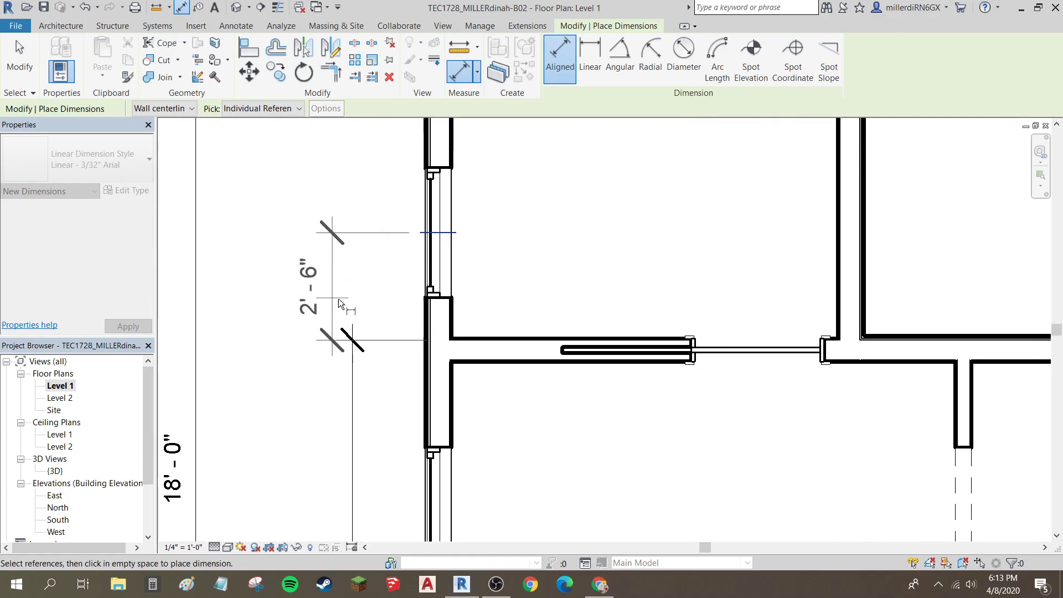
{"action": "left_click", "coordinate": [351, 287]}
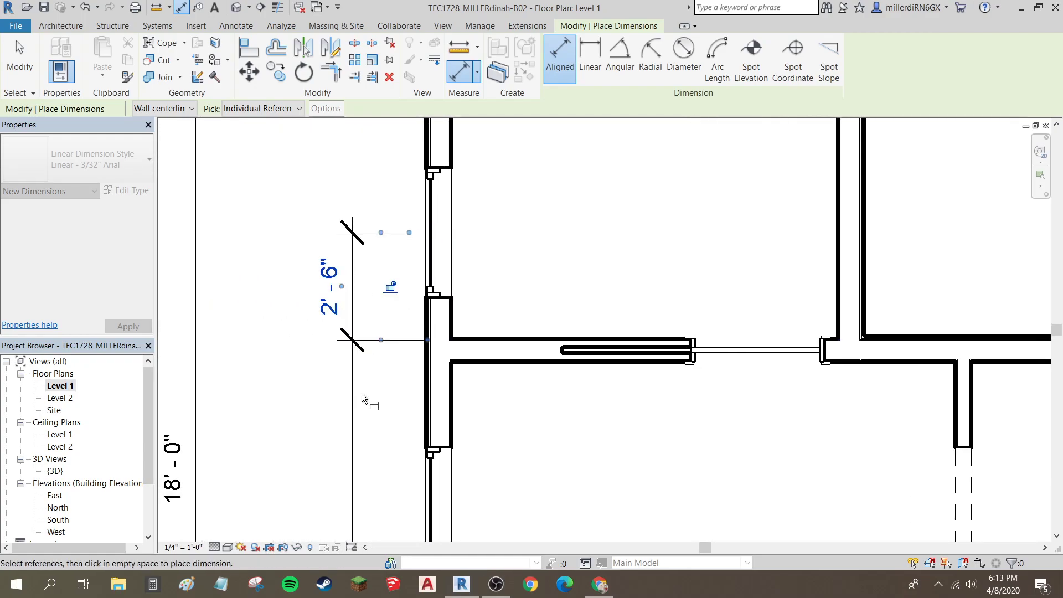
Step: Nudge the left-wall double-hung window down until it sits 2'-0" from the interior wall junction
{"action": "key", "text": "Escape"}
{"action": "left_click", "coordinate": [430, 262]}
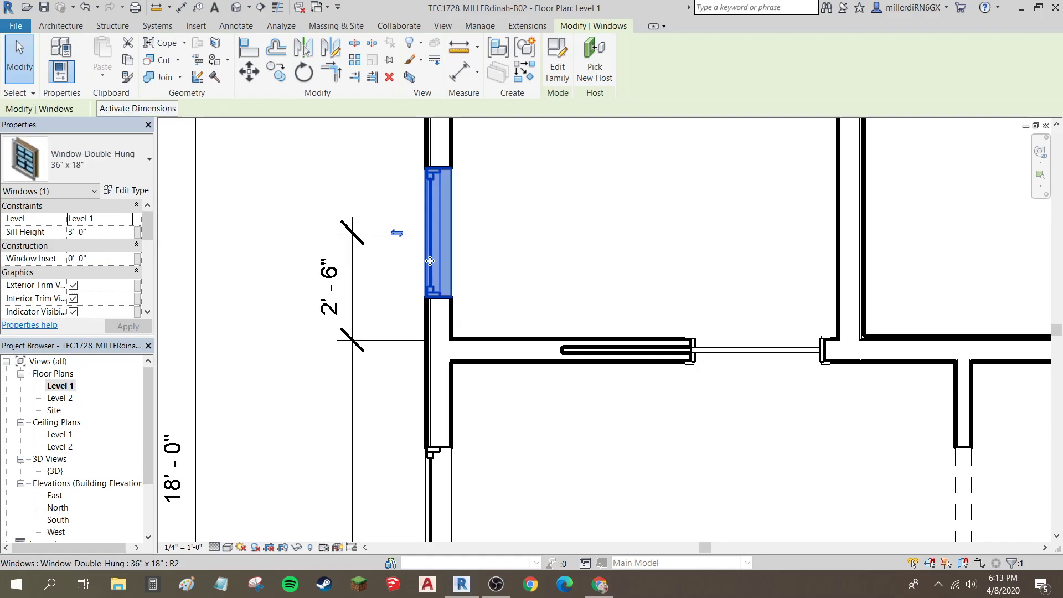
{"action": "key", "text": "Down"}
{"action": "key", "text": "Down"}
{"action": "key", "text": "Down"}
{"action": "key", "text": "Down"}
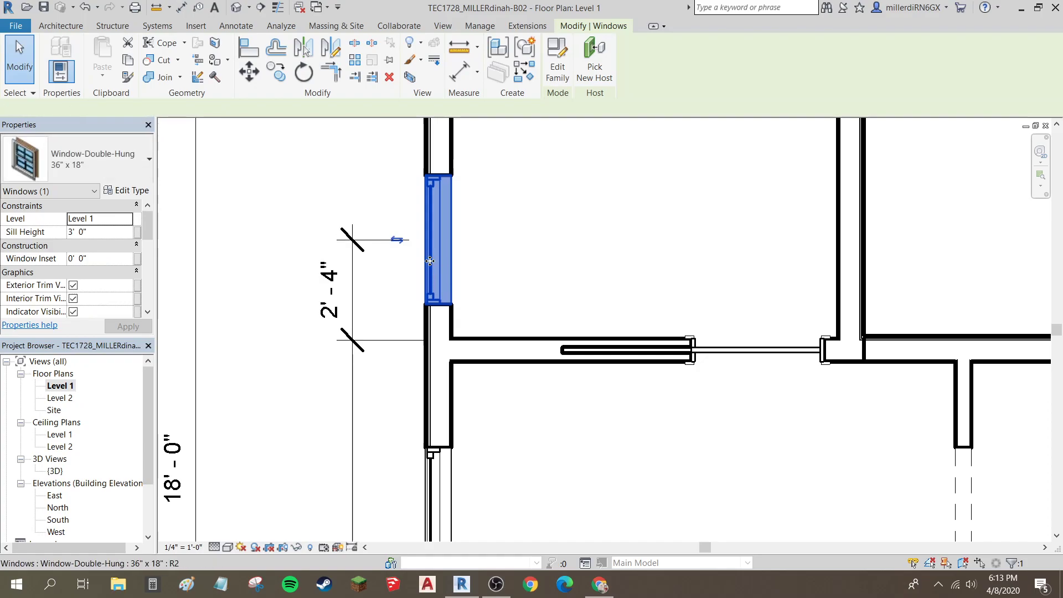
{"action": "key", "text": "Down"}
{"action": "key", "text": "Down"}
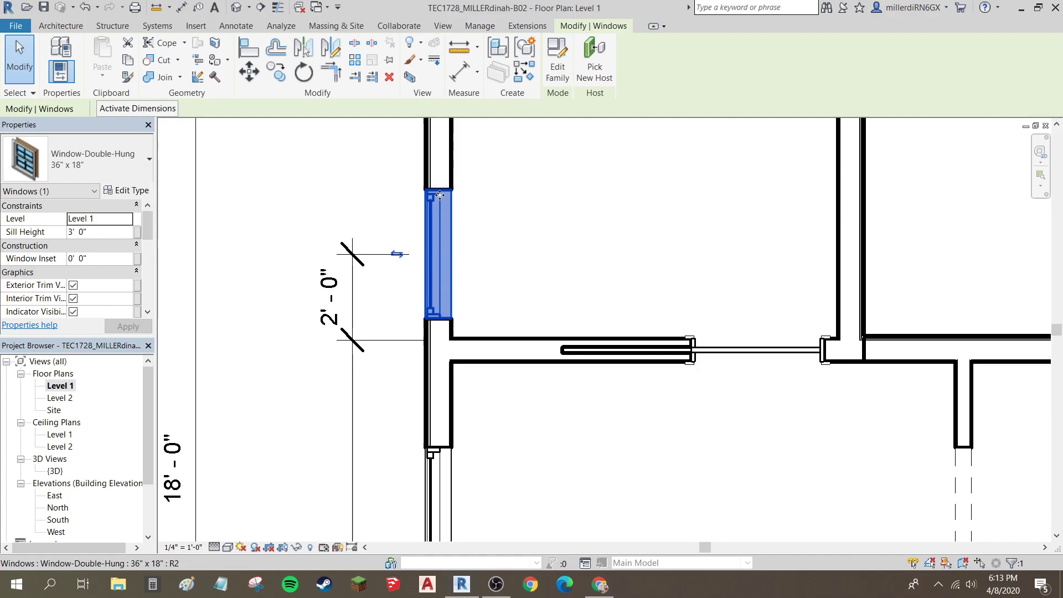
{"action": "left_click", "coordinate": [410, 275]}
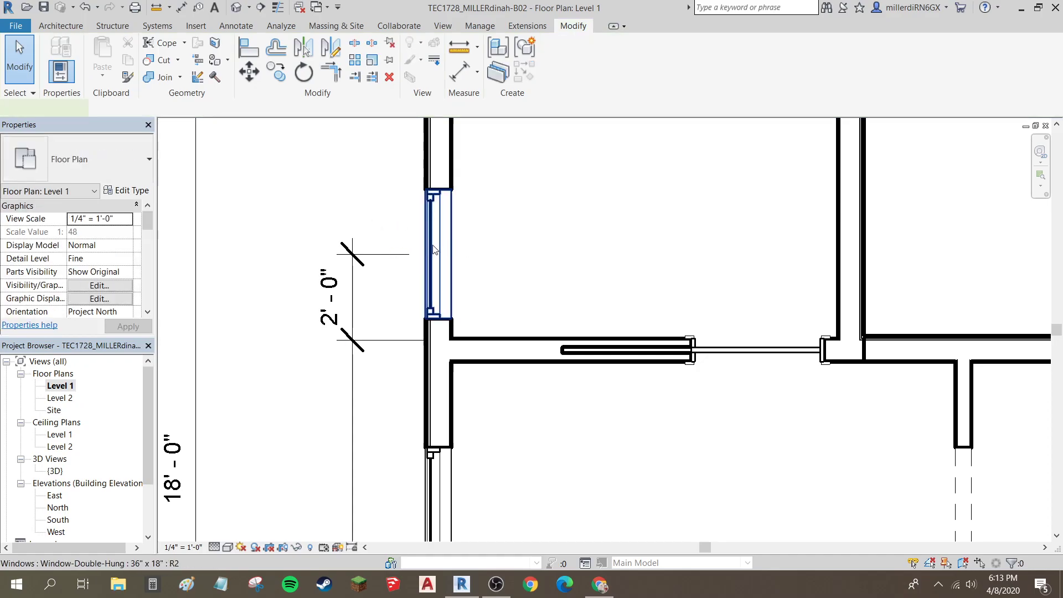
{"action": "left_click", "coordinate": [433, 244]}
Step: Lock the 7'-9" dimension along the top wall with its padlock
{"action": "left_click", "coordinate": [363, 291]}
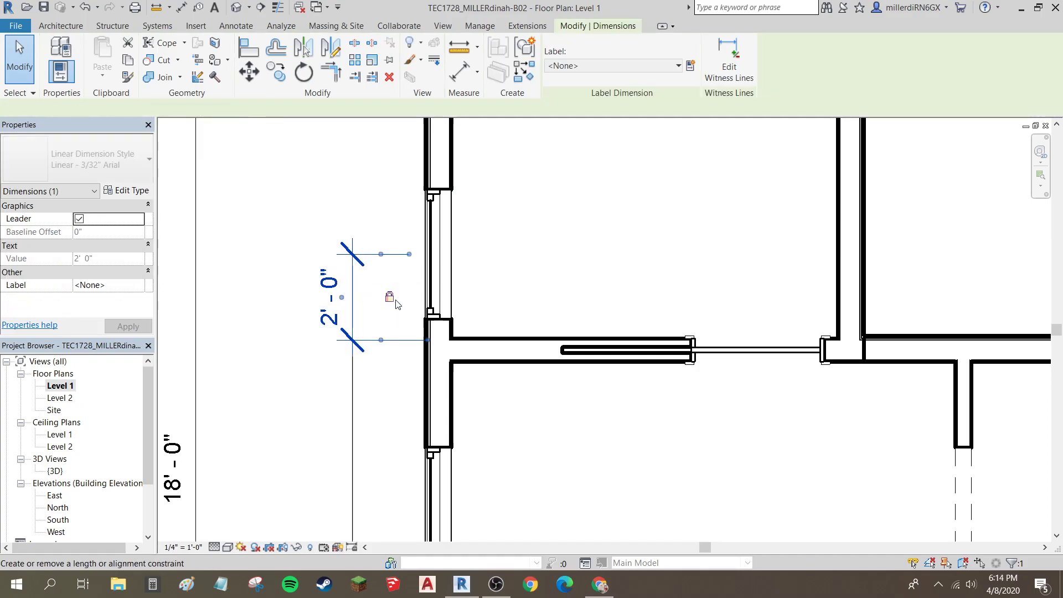
{"action": "scroll", "coordinate": [496, 311], "scroll_direction": "down", "scroll_amount": 1}
{"action": "scroll", "coordinate": [496, 312], "scroll_direction": "down", "scroll_amount": 3}
{"action": "left_click", "coordinate": [578, 228]}
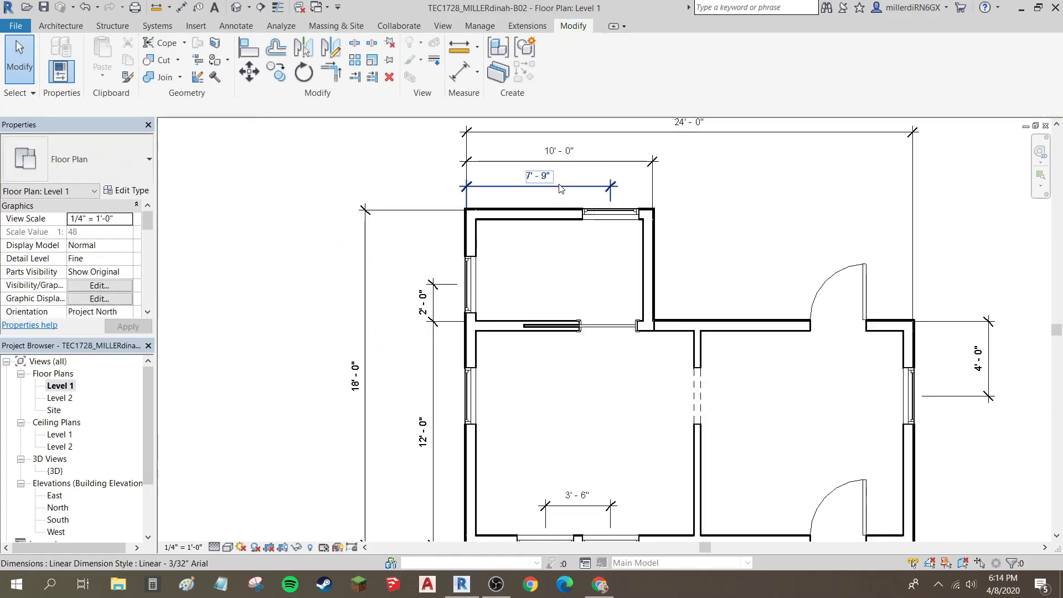
{"action": "left_click", "coordinate": [562, 188]}
{"action": "left_click", "coordinate": [540, 203]}
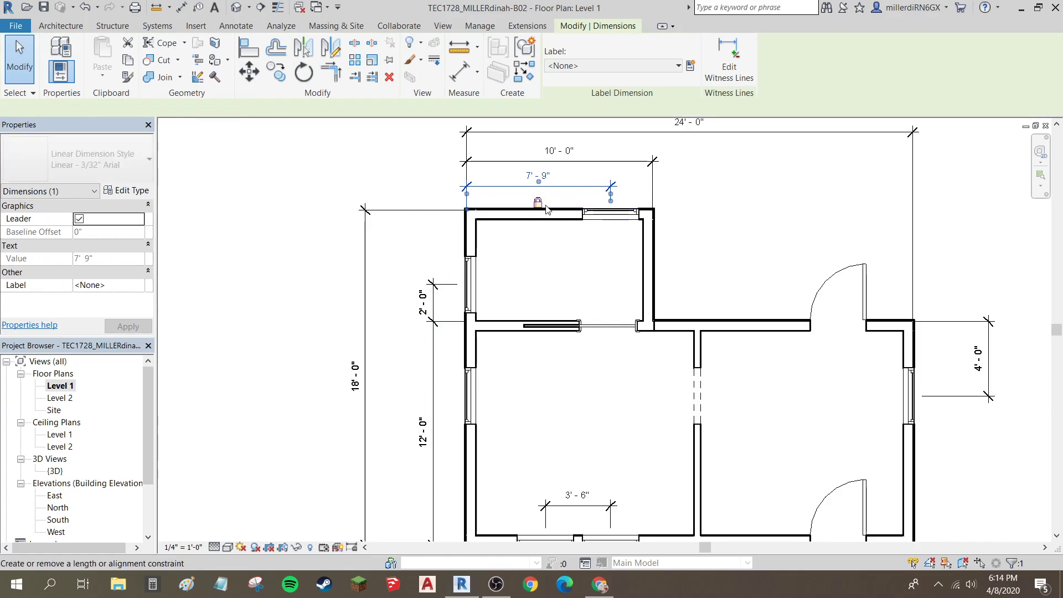
{"action": "left_click", "coordinate": [641, 292]}
{"action": "middle_click_drag", "start_coordinate": [663, 311], "coordinate": [501, 254]}
{"action": "scroll", "coordinate": [503, 272], "scroll_direction": "up", "scroll_amount": 3}
{"action": "scroll", "coordinate": [503, 274], "scroll_direction": "up", "scroll_amount": 2}
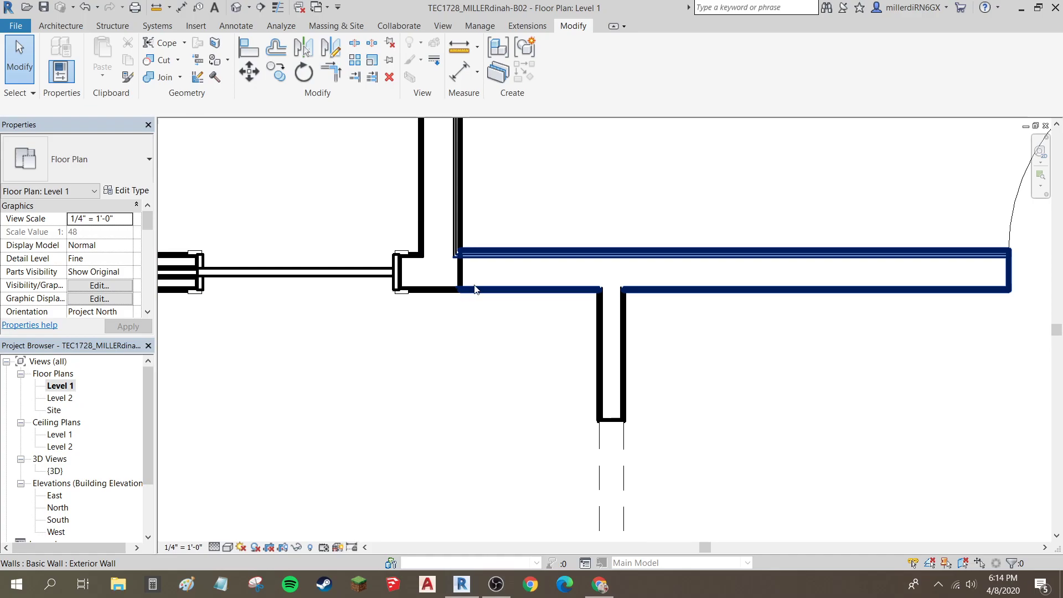
Step: Drag the long exterior wall's end grip back to the vertical wall for a clean corner join
{"action": "left_click", "coordinate": [476, 292]}
{"action": "scroll", "coordinate": [471, 287], "scroll_direction": "up", "scroll_amount": 3}
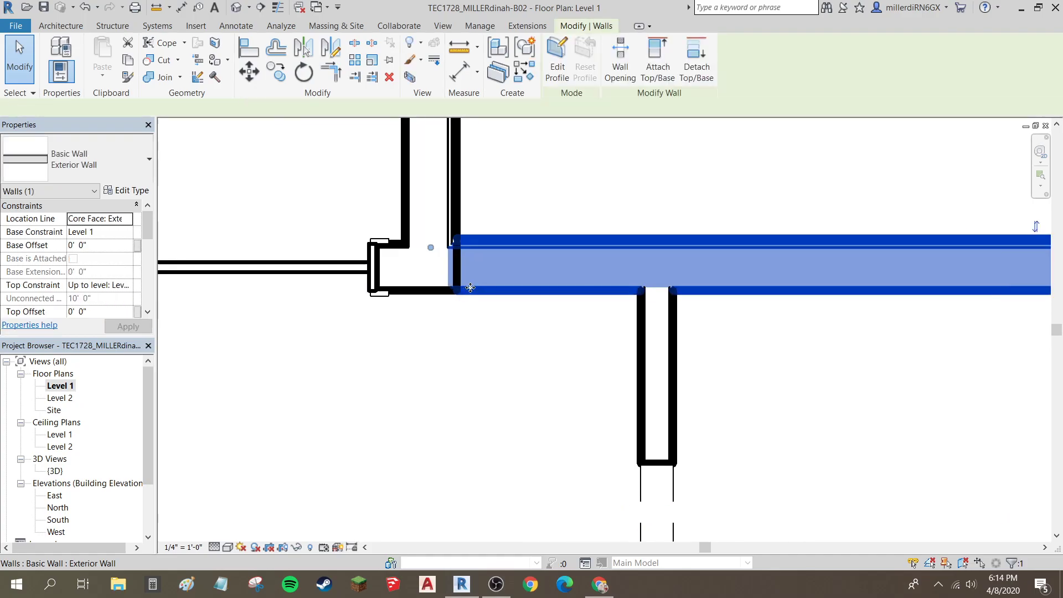
{"action": "left_click_drag", "start_coordinate": [410, 226], "coordinate": [449, 227]}
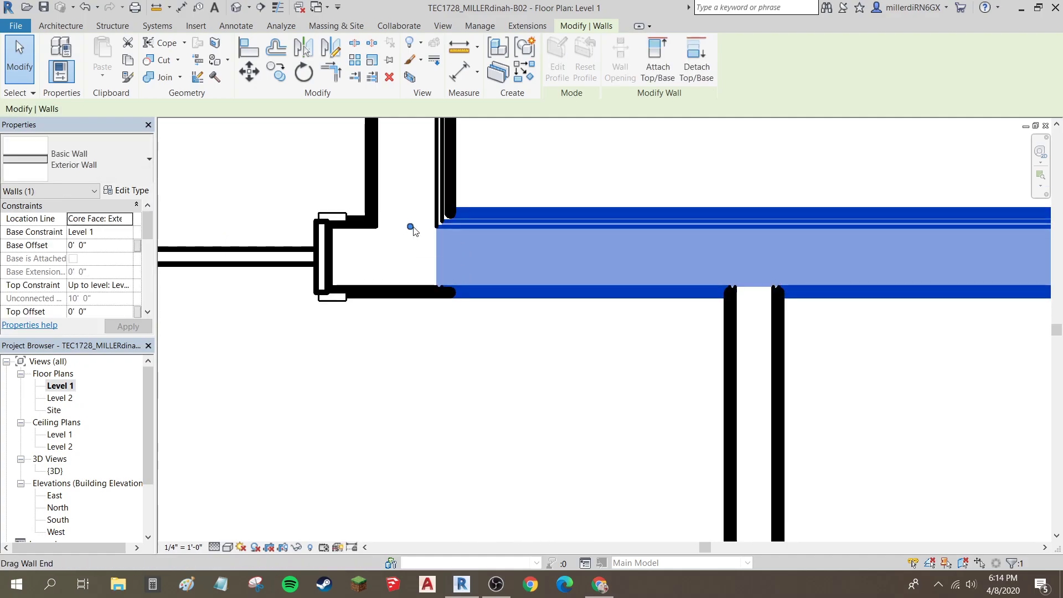
{"action": "left_click", "coordinate": [454, 391]}
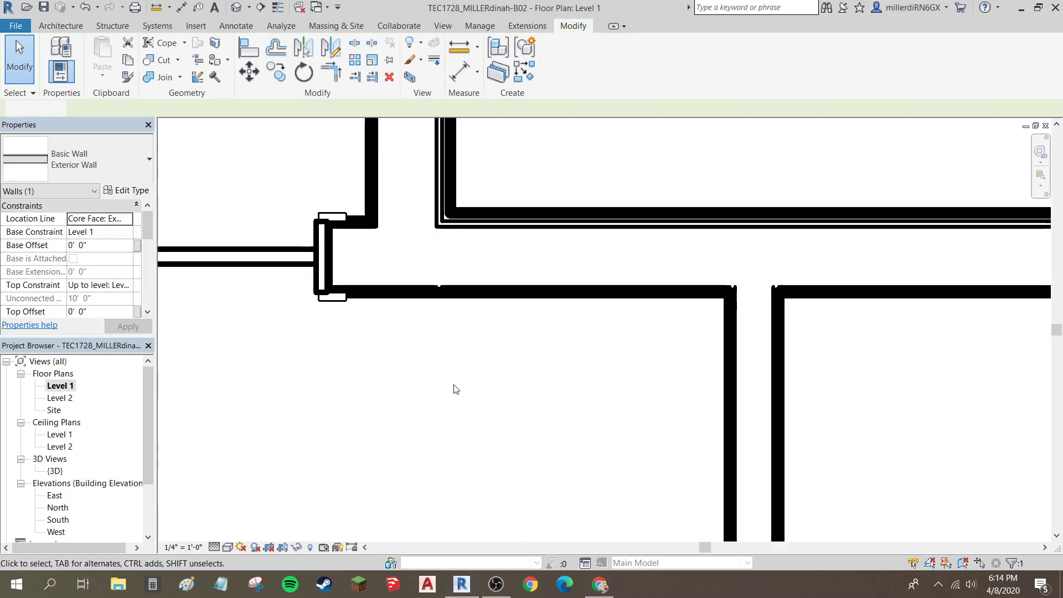
{"action": "scroll", "coordinate": [455, 265], "scroll_direction": "down", "scroll_amount": 4}
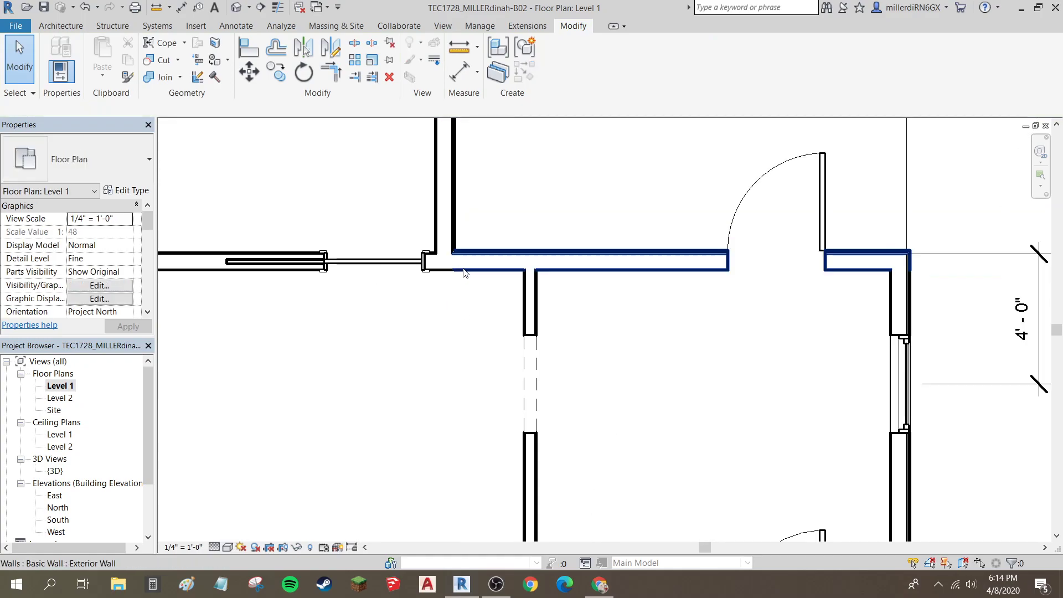
{"action": "middle_click_drag", "start_coordinate": [417, 243], "coordinate": [407, 235]}
{"action": "scroll", "coordinate": [403, 243], "scroll_direction": "down", "scroll_amount": 4}
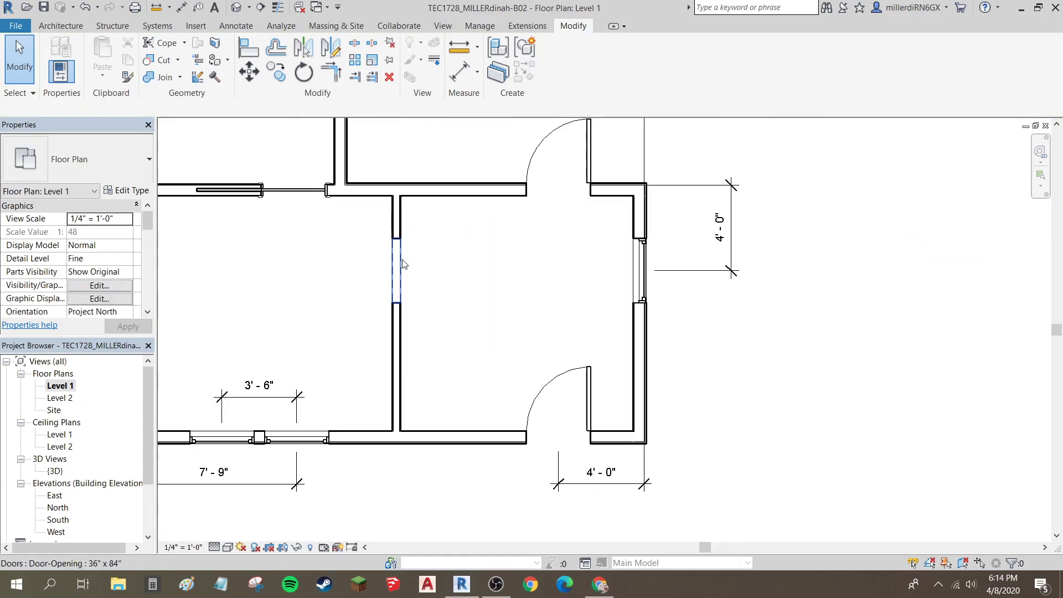
Step: Drag the interior wall with the cased opening left, to 12'-6" from the east wall
{"action": "left_click", "coordinate": [403, 334]}
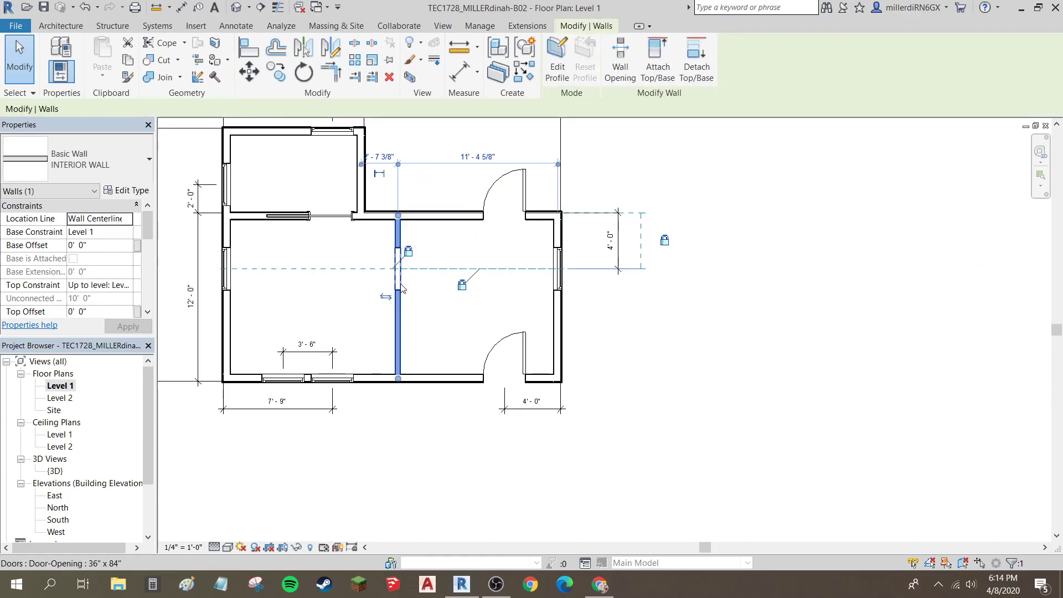
{"action": "scroll", "coordinate": [397, 277], "scroll_direction": "up", "scroll_amount": 3}
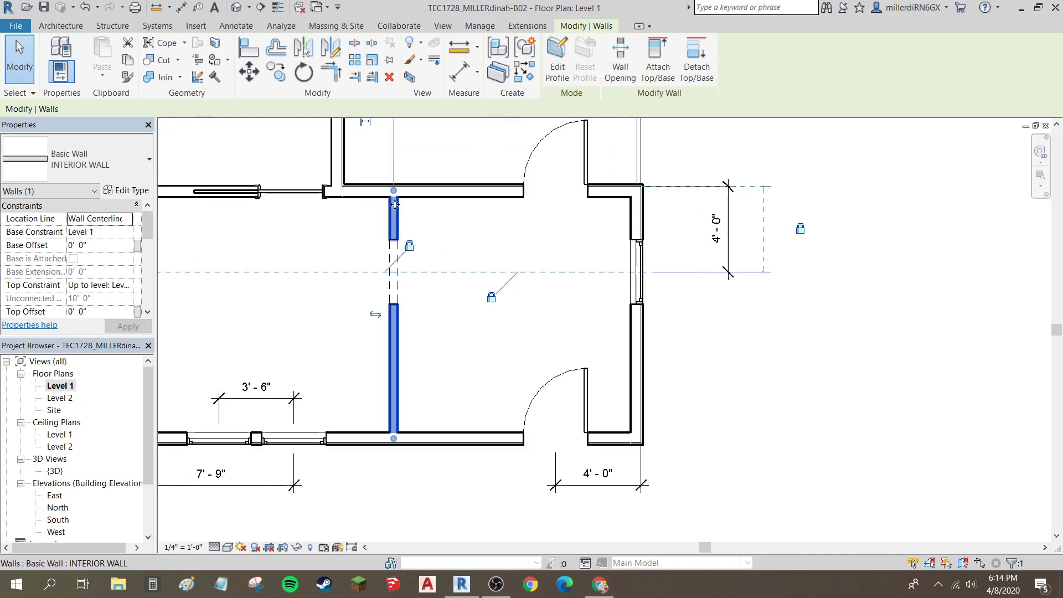
{"action": "left_click_drag", "start_coordinate": [373, 204], "coordinate": [370, 204]}
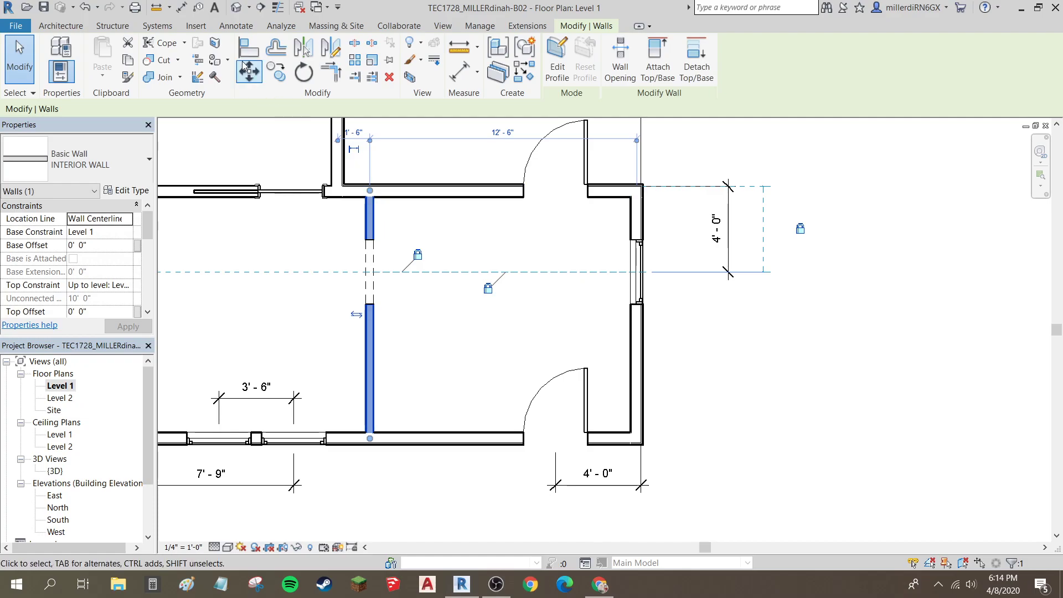
Step: Move that wall from its intersection to the exterior wall's midpoint, then undo the move
{"action": "left_click", "coordinate": [244, 81]}
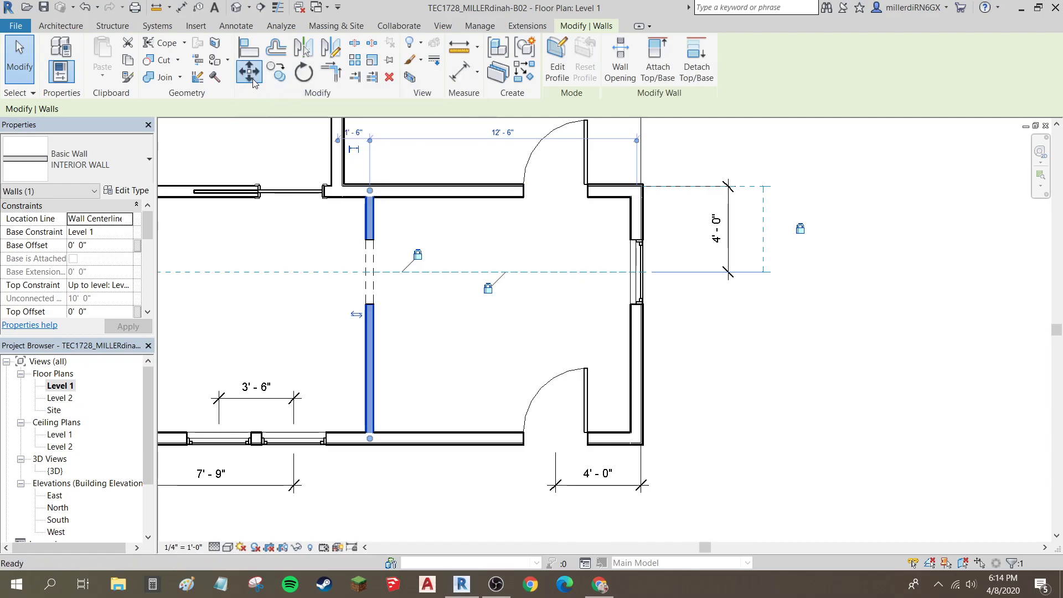
{"action": "scroll", "coordinate": [367, 199], "scroll_direction": "up", "scroll_amount": 3}
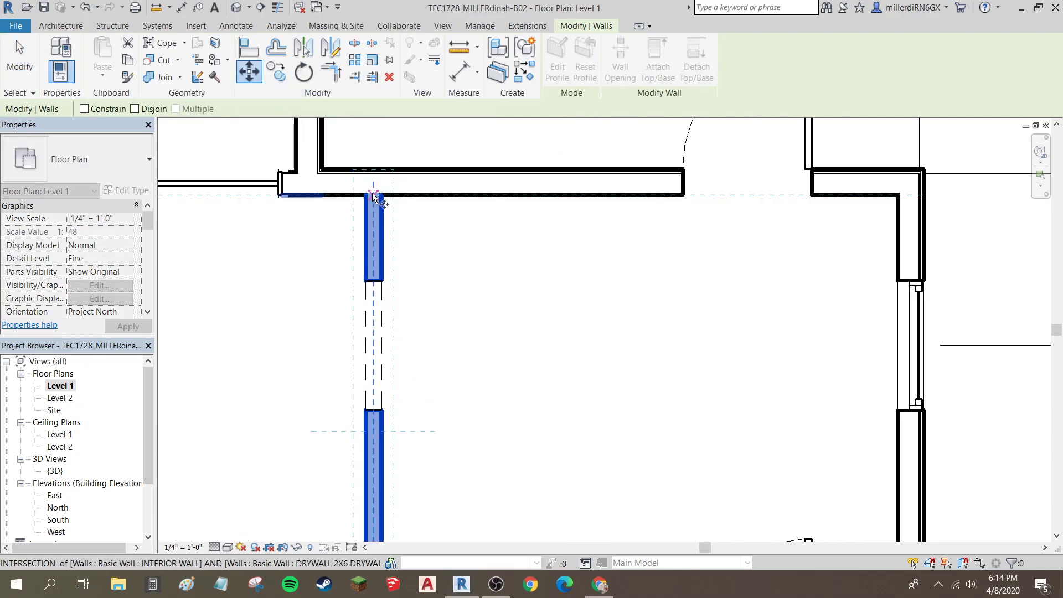
{"action": "left_click", "coordinate": [375, 197]}
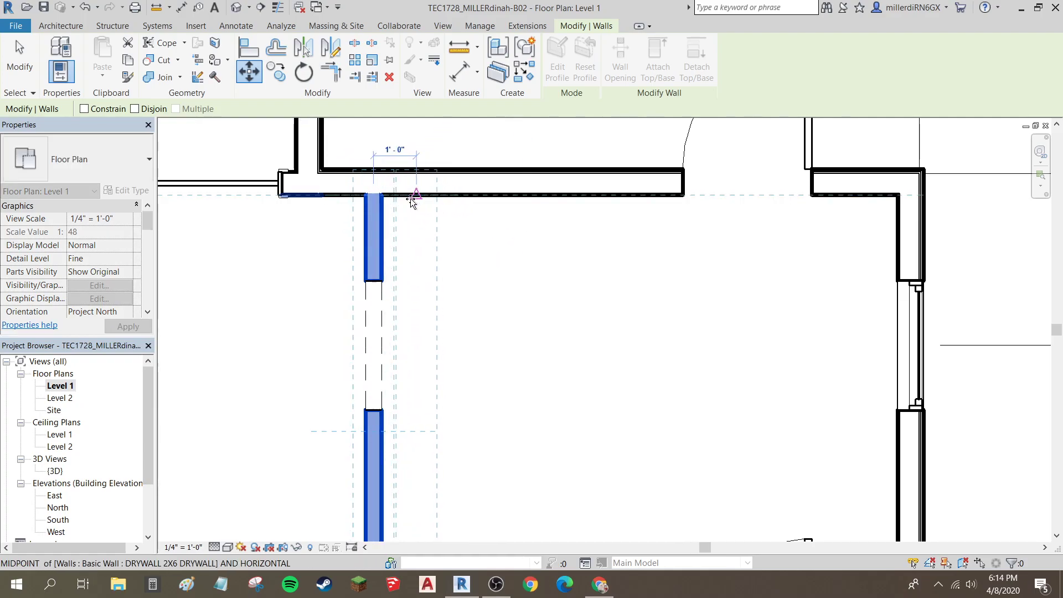
{"action": "left_click", "coordinate": [404, 195]}
{"action": "left_click", "coordinate": [457, 277]}
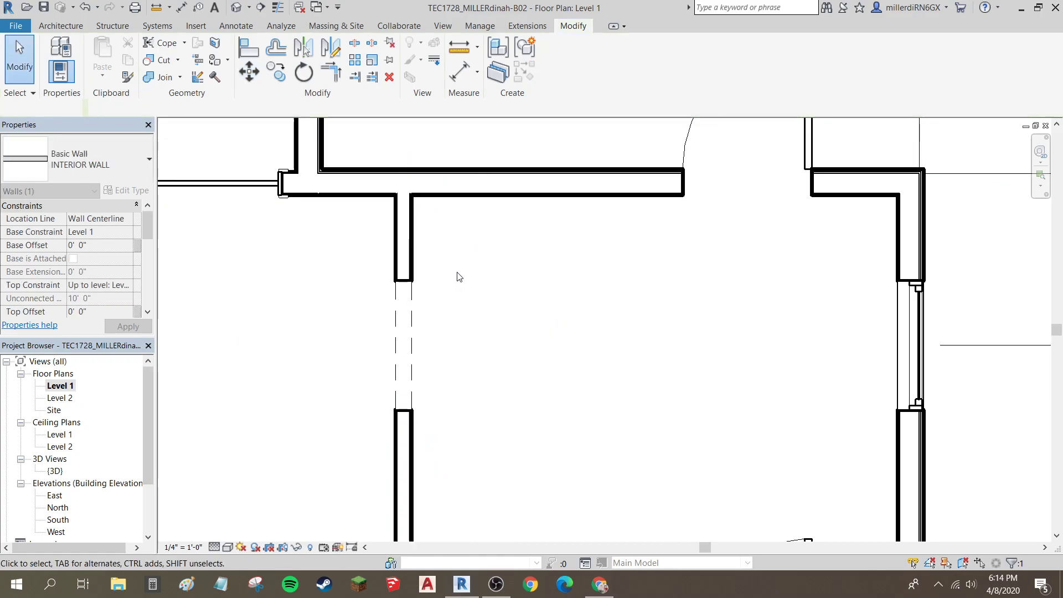
{"action": "key", "text": "ctrl+z"}
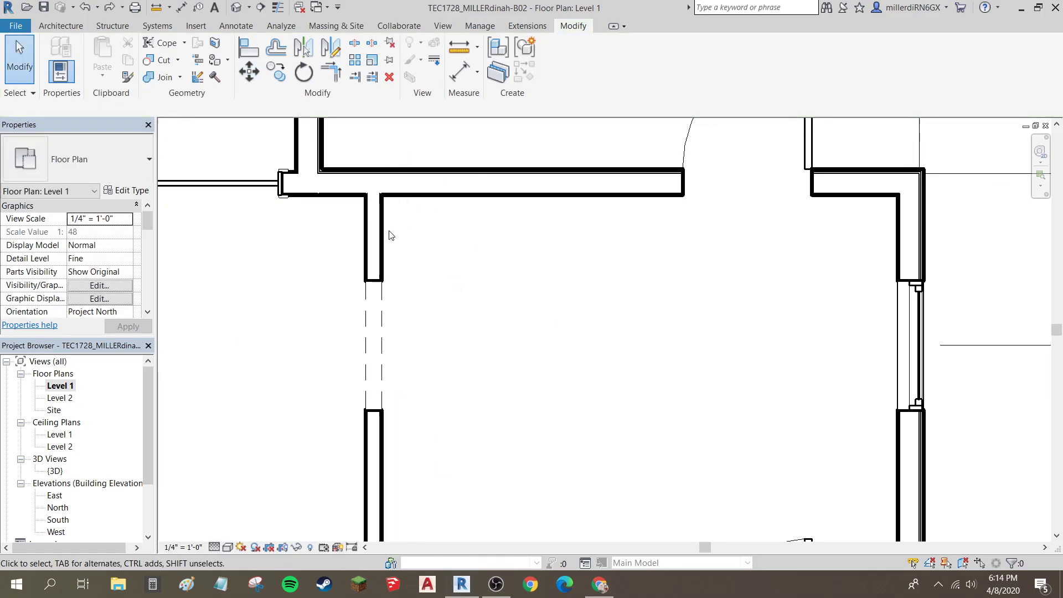
{"action": "scroll", "coordinate": [390, 261], "scroll_direction": "down", "scroll_amount": 5}
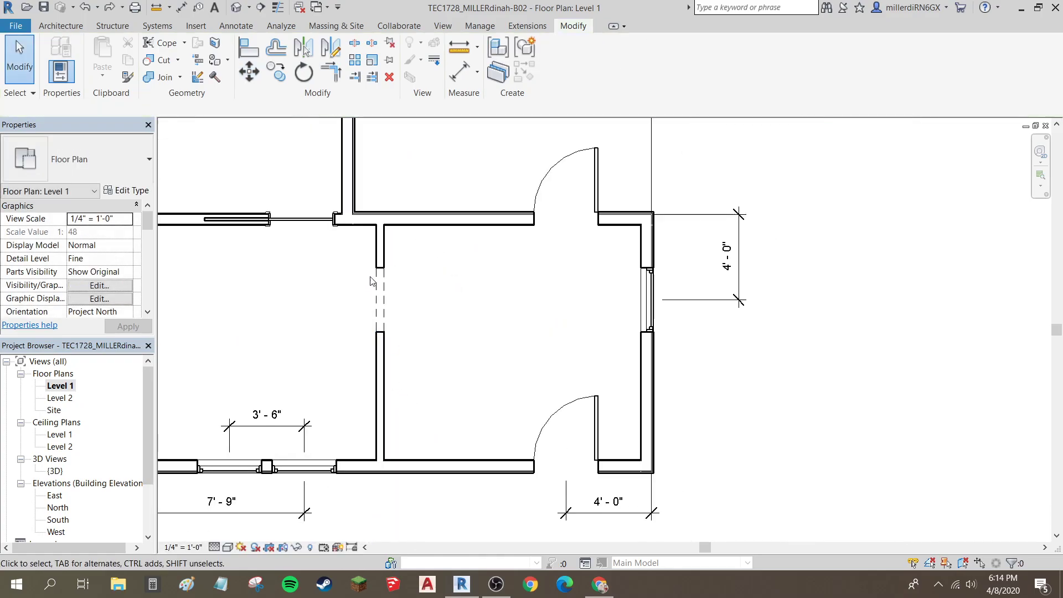
{"action": "scroll", "coordinate": [379, 250], "scroll_direction": "up", "scroll_amount": 5}
Step: Move the interior partition from its wall intersection to the top exterior wall's midpoint
{"action": "left_click", "coordinate": [379, 250]}
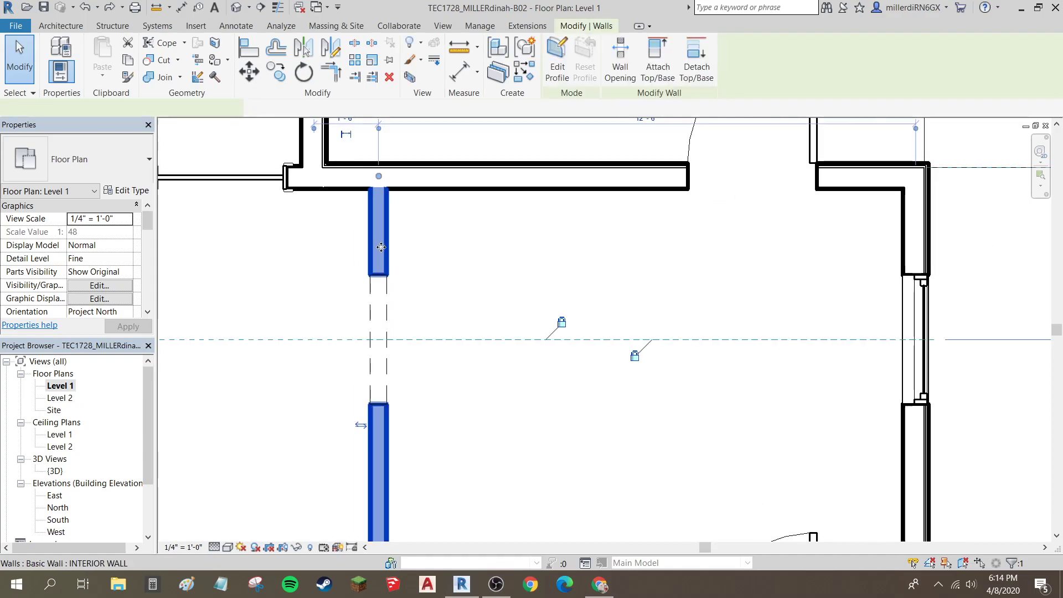
{"action": "left_click", "coordinate": [248, 72]}
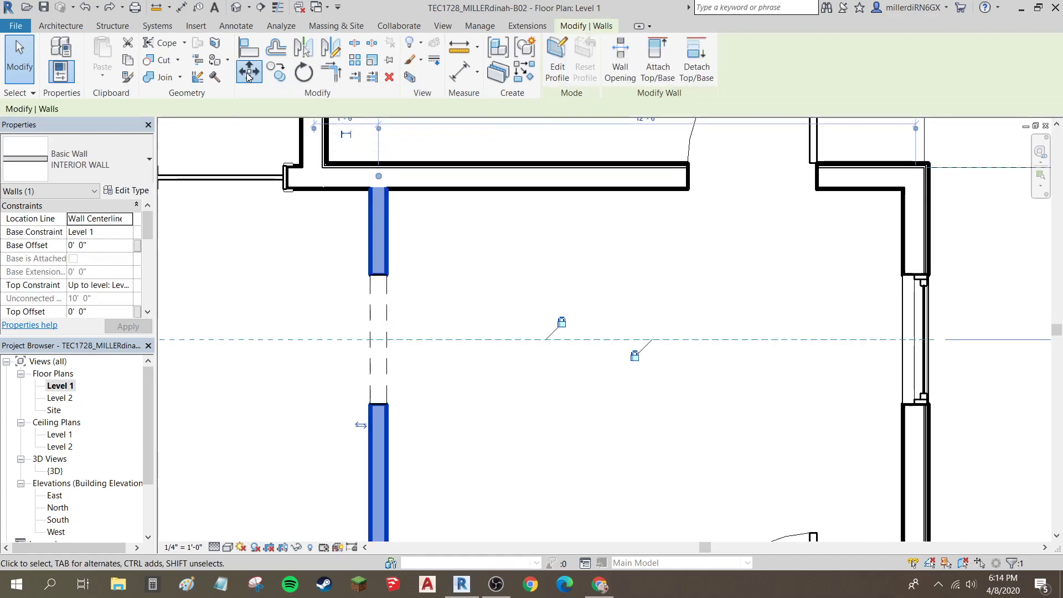
{"action": "left_click", "coordinate": [380, 190]}
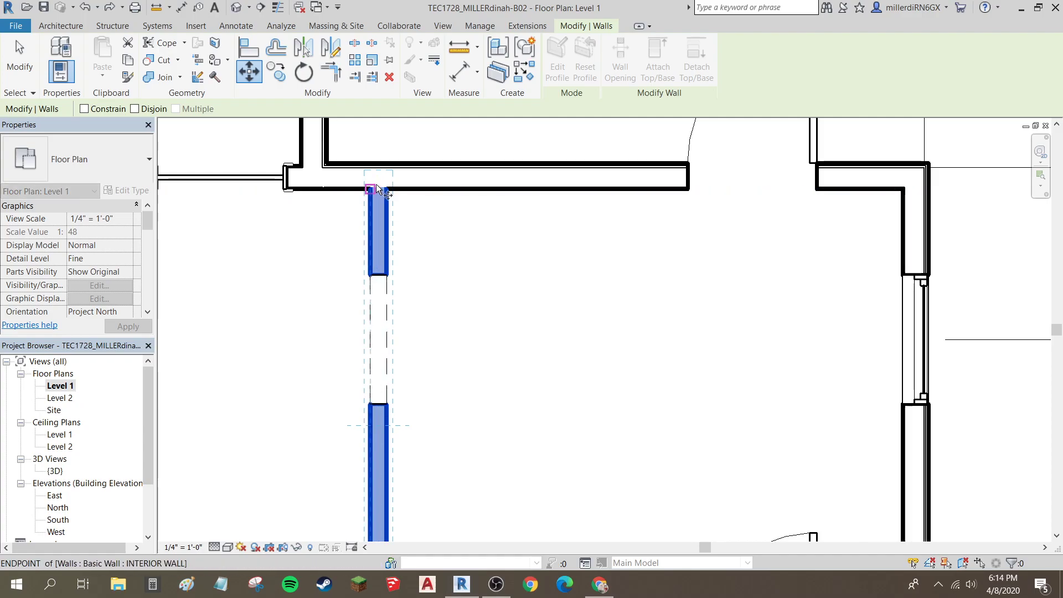
{"action": "left_click", "coordinate": [379, 190]}
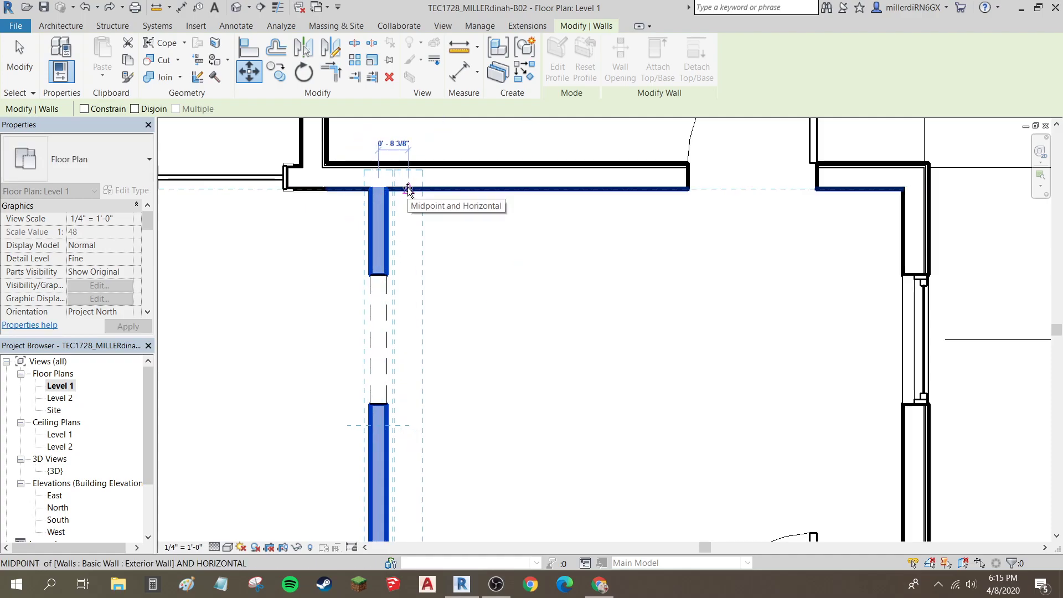
{"action": "left_click", "coordinate": [409, 190]}
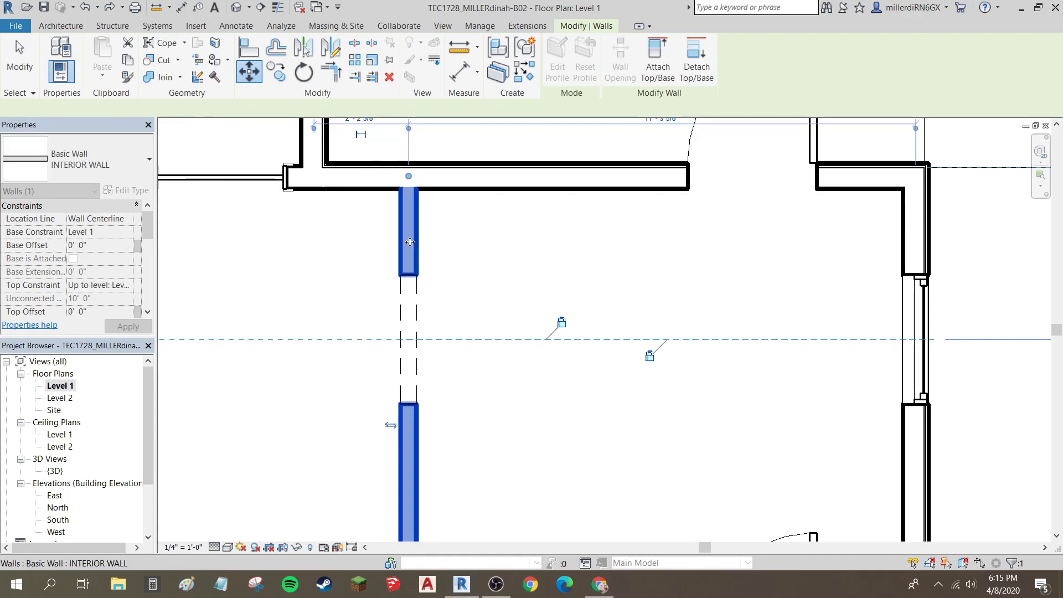
{"action": "scroll", "coordinate": [411, 244], "scroll_direction": "down", "scroll_amount": 5}
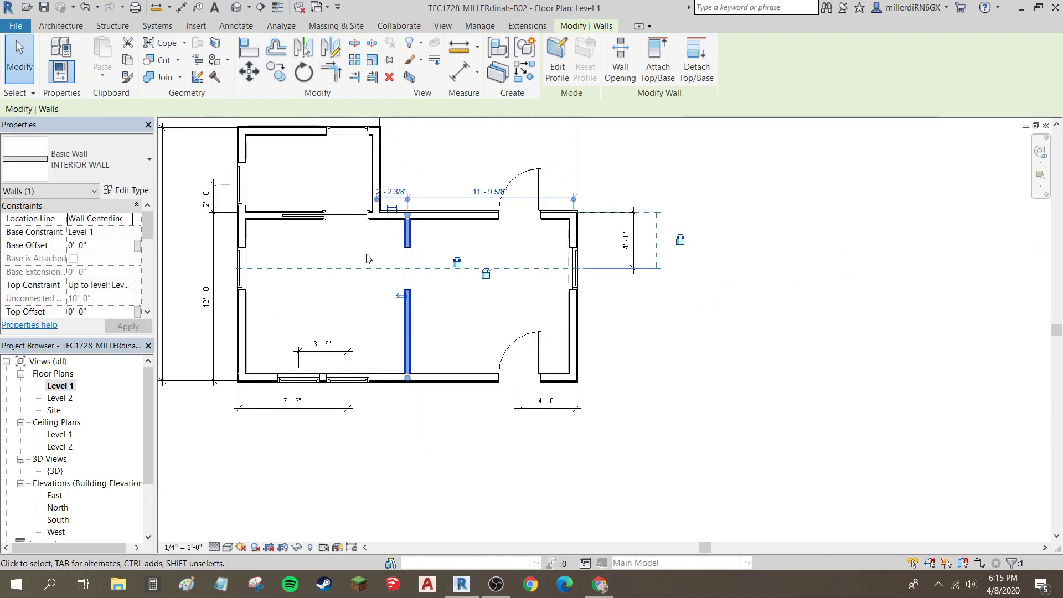
{"action": "key", "text": "Escape"}
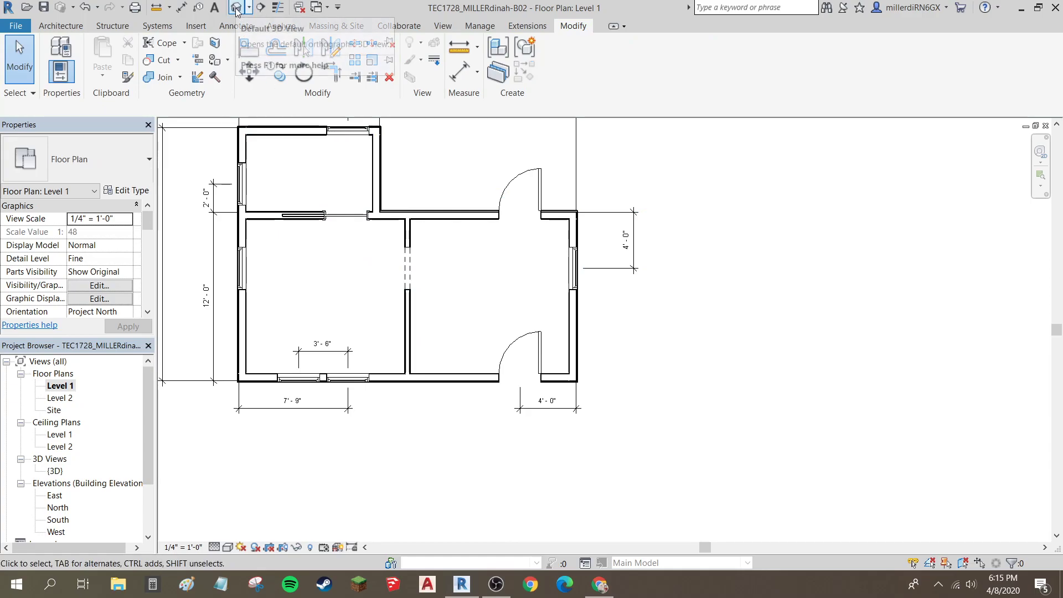
Step: Switch to the Default 3D View and orbit the house to face its front
{"action": "left_click", "coordinate": [236, 8]}
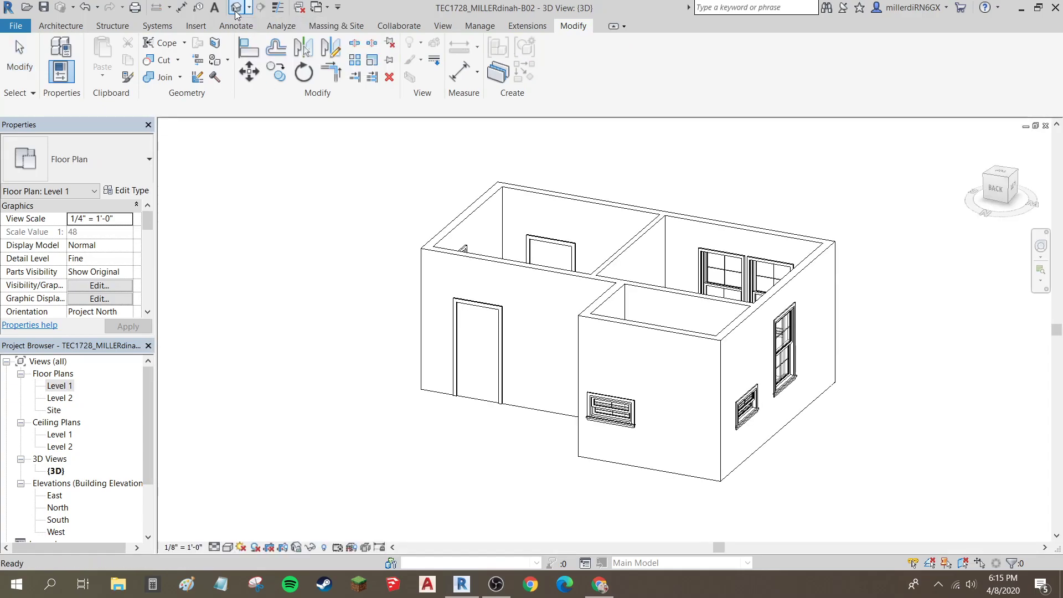
{"action": "middle_click_drag", "start_coordinate": [666, 423], "coordinate": [197, 485], "text": "shift"}
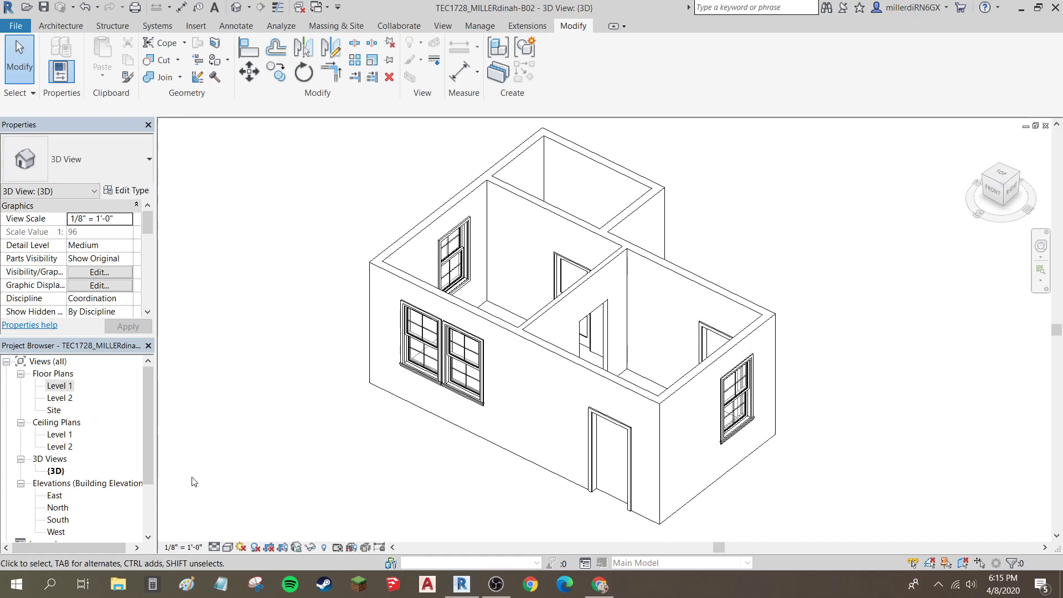
Step: Go back to the Level 1 floor plan and pan until the whole dimensioned house shows
{"action": "double_click", "coordinate": [64, 387]}
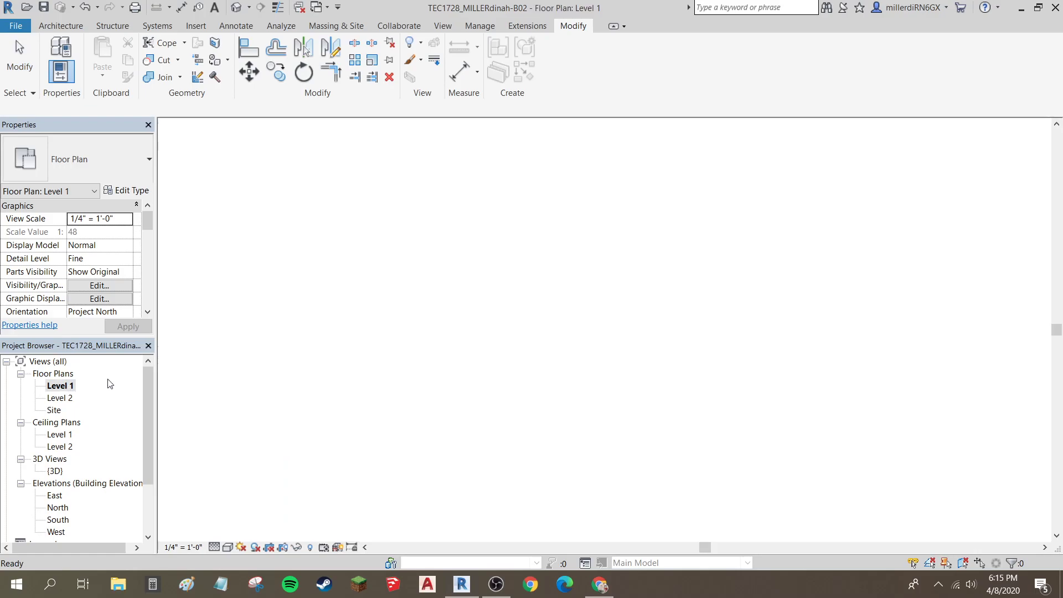
{"action": "middle_click_drag", "start_coordinate": [467, 287], "coordinate": [513, 333]}
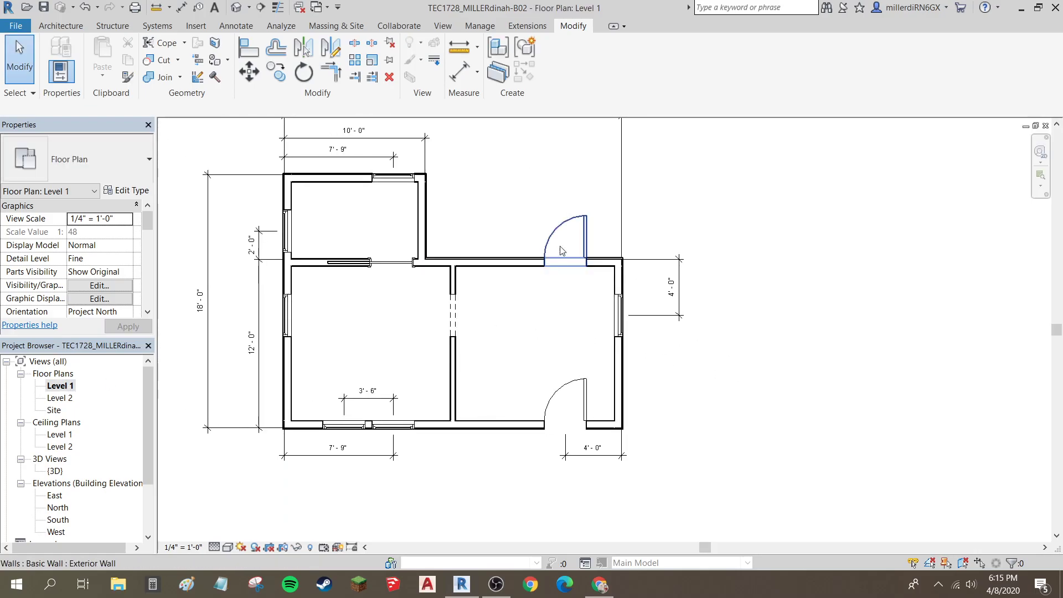
{"action": "middle_click_drag", "start_coordinate": [465, 288], "coordinate": [481, 355]}
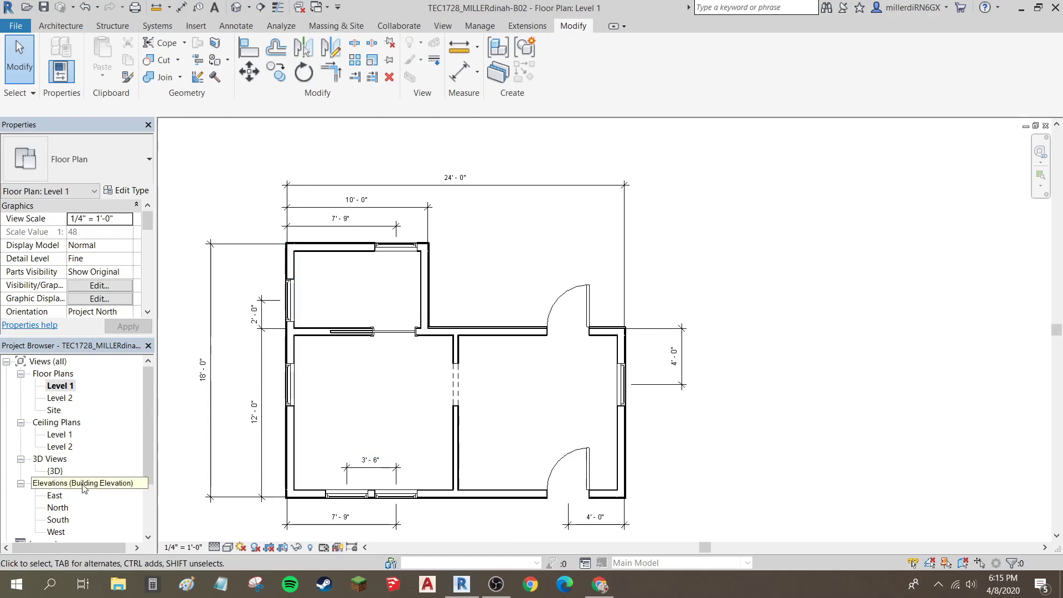
Step: Inspect the East and North elevations, then open South with Level 1 and Level 2 visible
{"action": "double_click", "coordinate": [55, 496]}
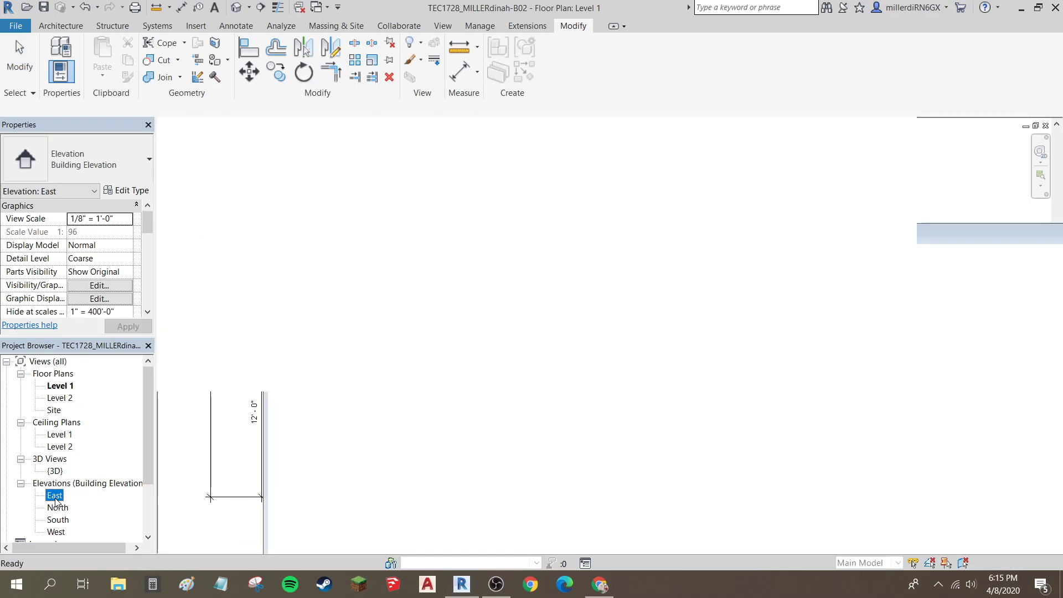
{"action": "scroll", "coordinate": [736, 344], "scroll_direction": "up", "scroll_amount": 5}
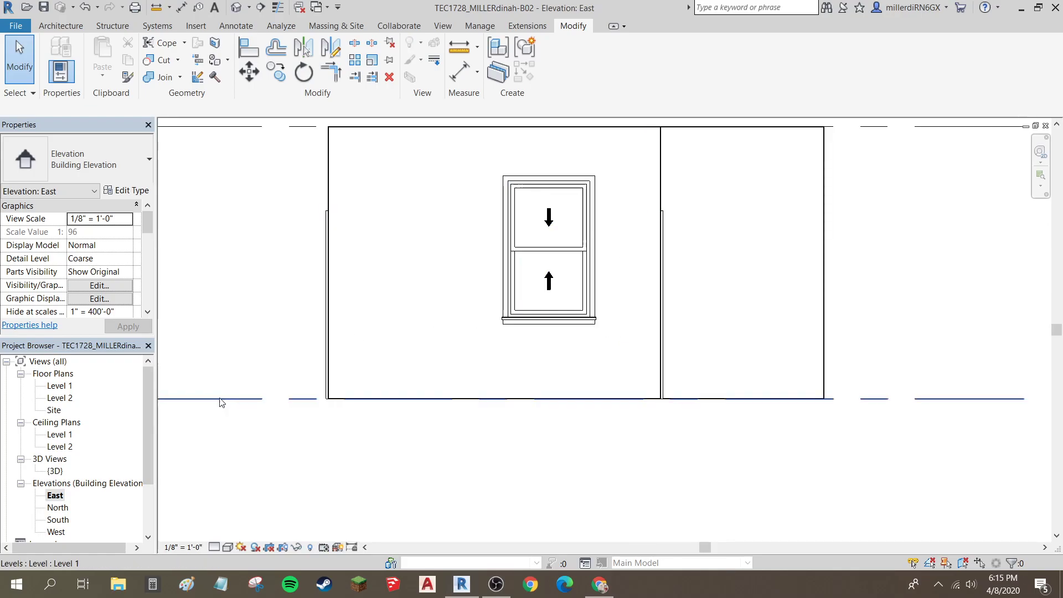
{"action": "double_click", "coordinate": [58, 510]}
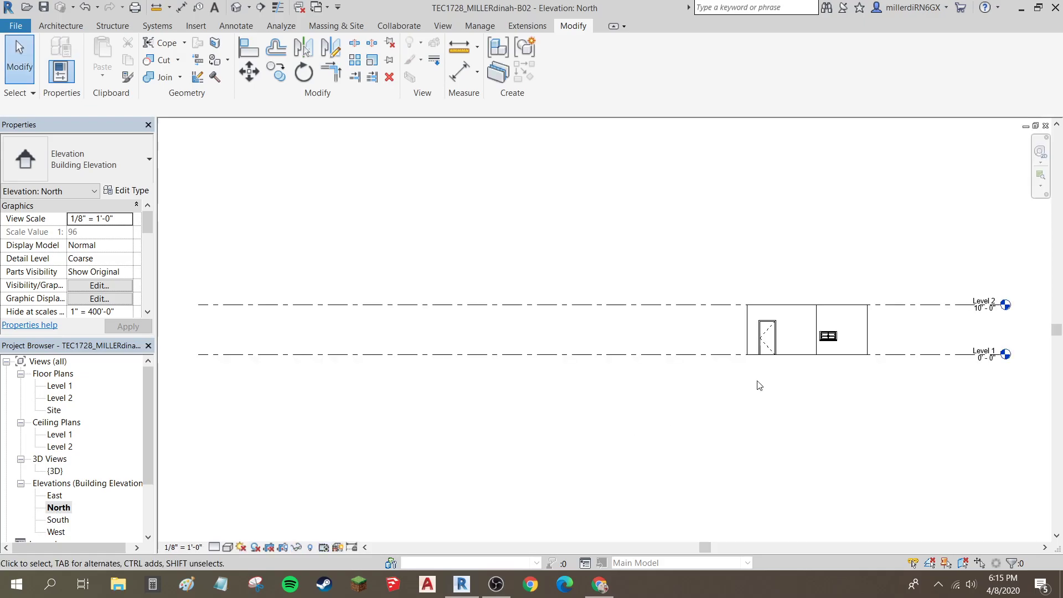
{"action": "scroll", "coordinate": [814, 329], "scroll_direction": "up", "scroll_amount": 5}
{"action": "middle_click_drag", "start_coordinate": [813, 336], "coordinate": [740, 404]}
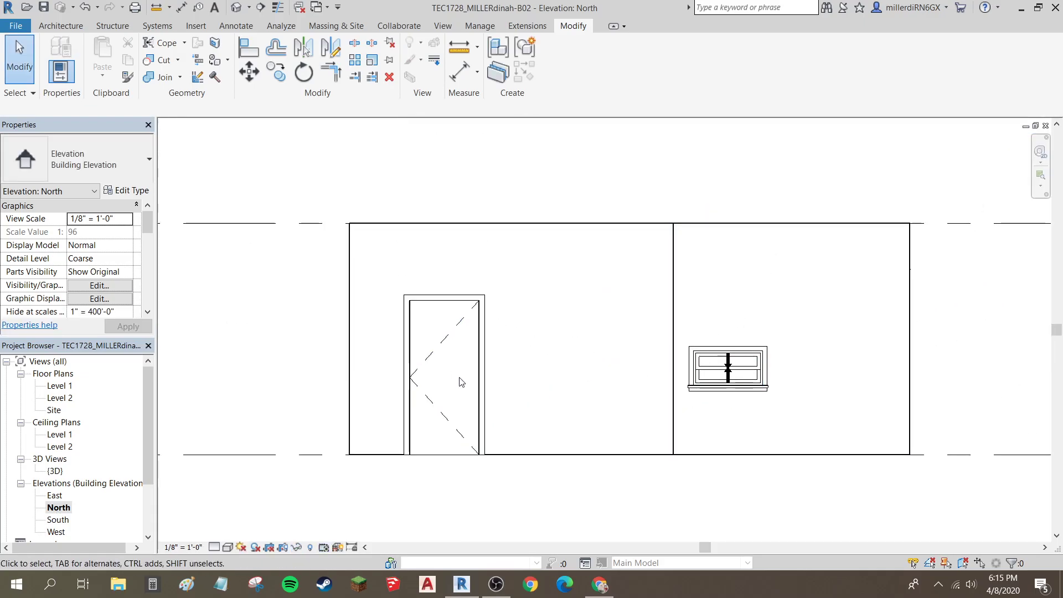
{"action": "double_click", "coordinate": [58, 519]}
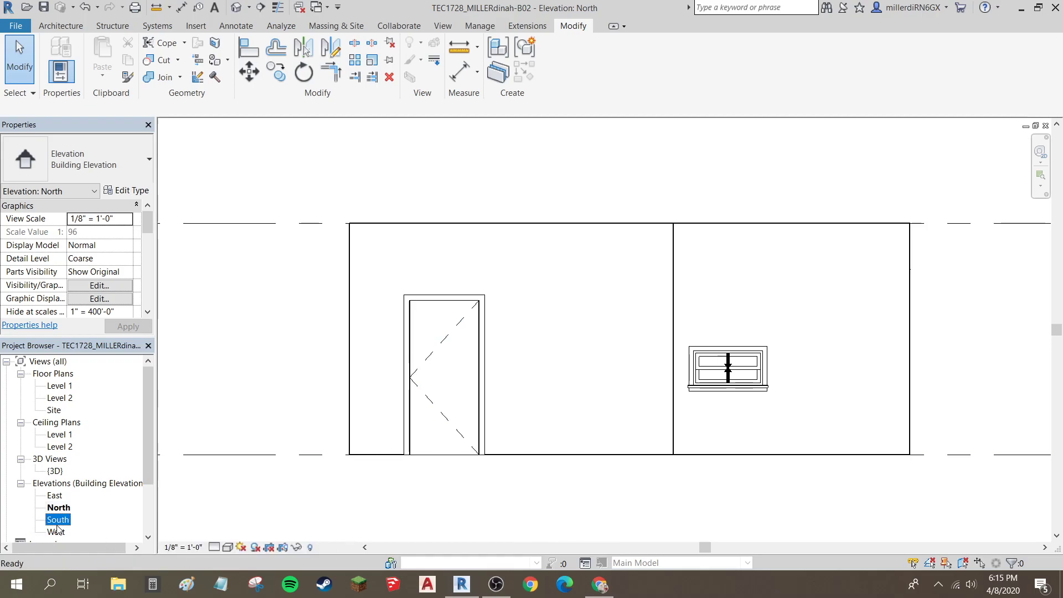
{"action": "scroll", "coordinate": [377, 325], "scroll_direction": "up", "scroll_amount": 5}
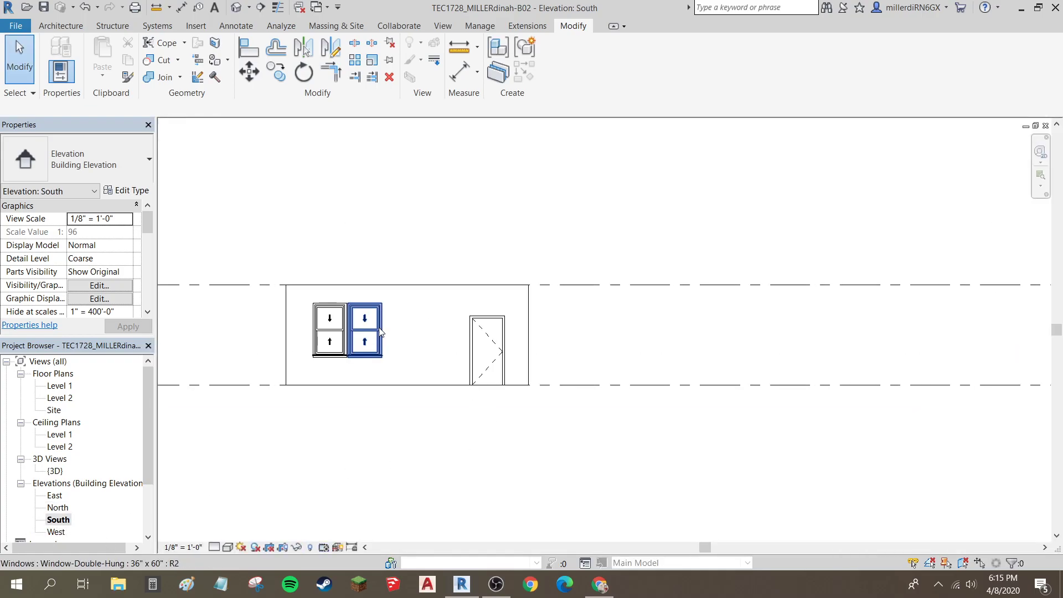
{"action": "scroll", "coordinate": [397, 322], "scroll_direction": "down", "scroll_amount": 3}
{"action": "scroll", "coordinate": [586, 344], "scroll_direction": "down", "scroll_amount": 1}
{"action": "middle_click_drag", "start_coordinate": [588, 348], "coordinate": [453, 347]}
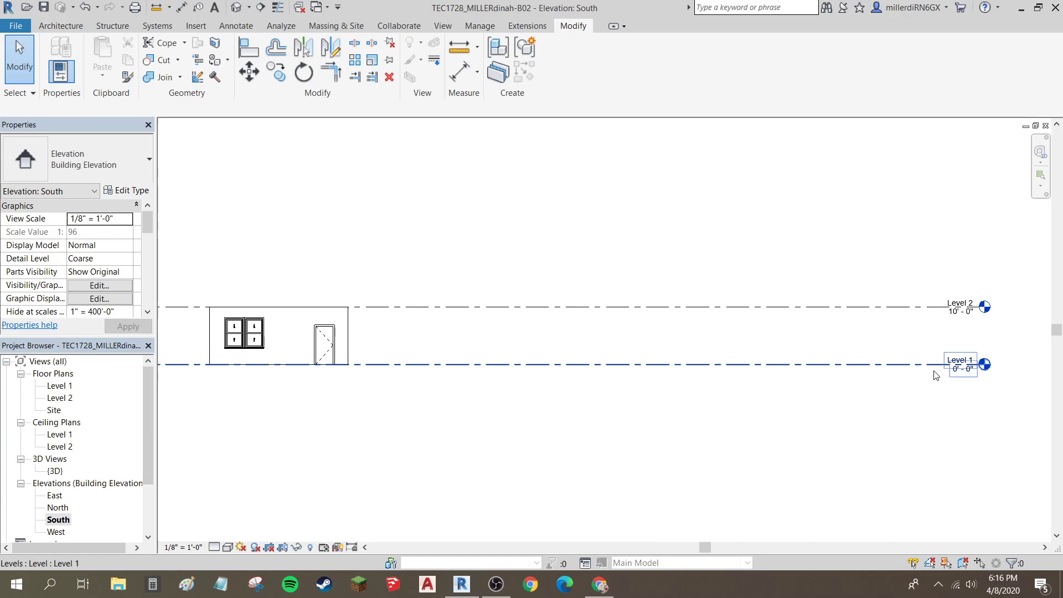
Step: Change Level 2's elevation from 12'-6" to 8'-0" in the South elevation
{"action": "mouse_move", "coordinate": [858, 308]}
{"action": "left_mouse_down"}
{"action": "mouse_move", "coordinate": [861, 263]}
{"action": "mouse_move", "coordinate": [863, 293]}
{"action": "left_mouse_up"}
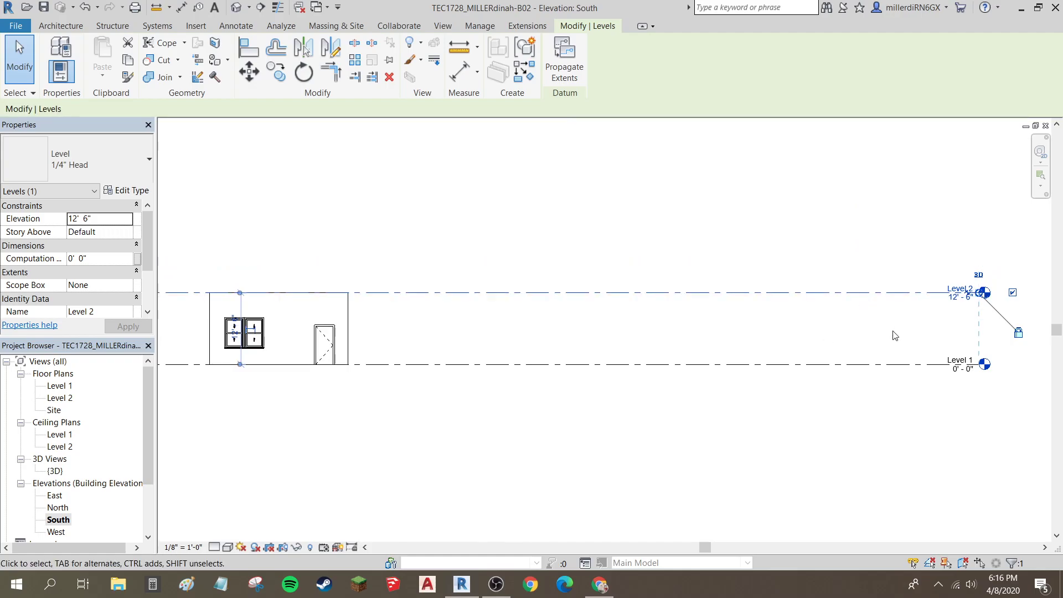
{"action": "scroll", "coordinate": [960, 313], "scroll_direction": "up", "scroll_amount": 3}
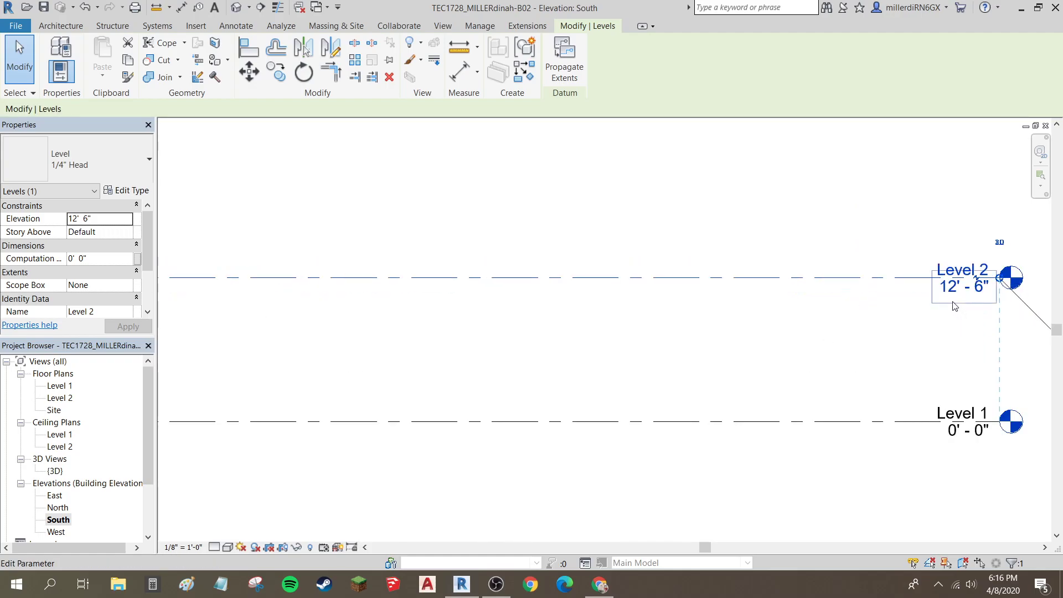
{"action": "left_click", "coordinate": [952, 293]}
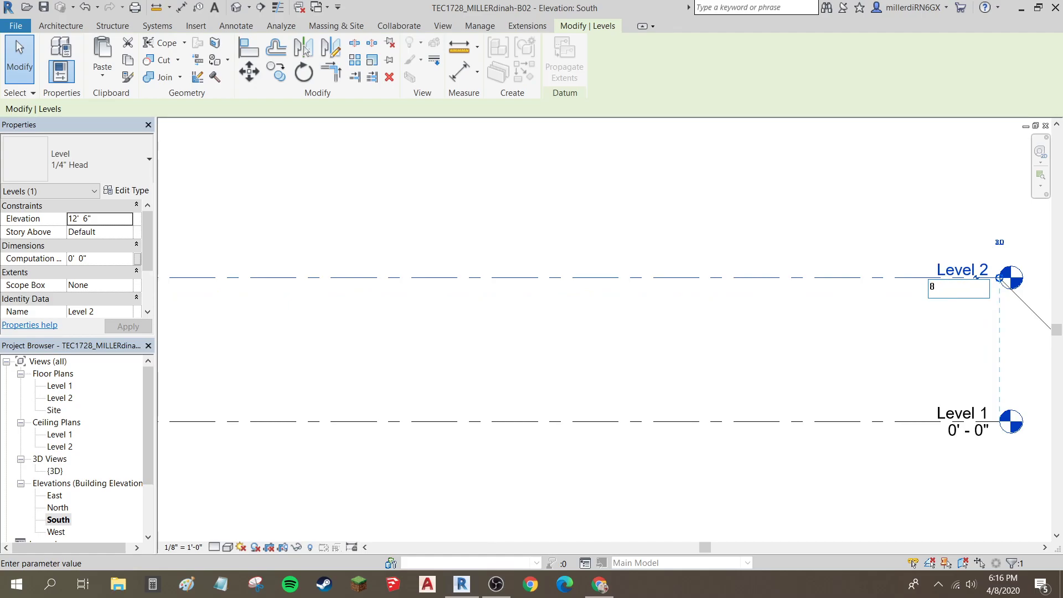
{"action": "key", "text": "Return"}
{"action": "scroll", "coordinate": [382, 360], "scroll_direction": "down", "scroll_amount": 3}
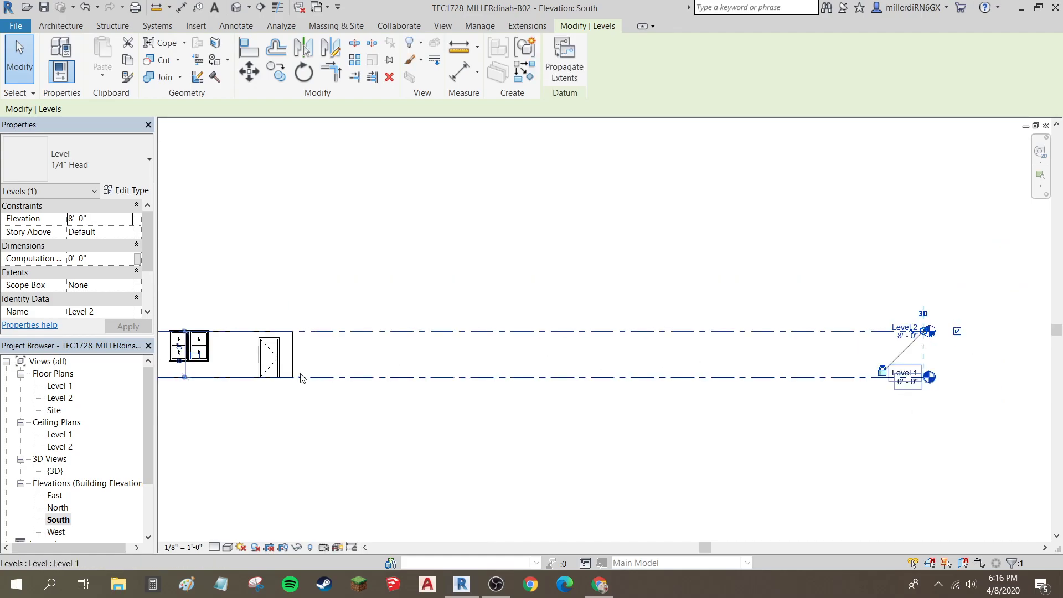
{"action": "middle_click_drag", "start_coordinate": [228, 349], "coordinate": [404, 356]}
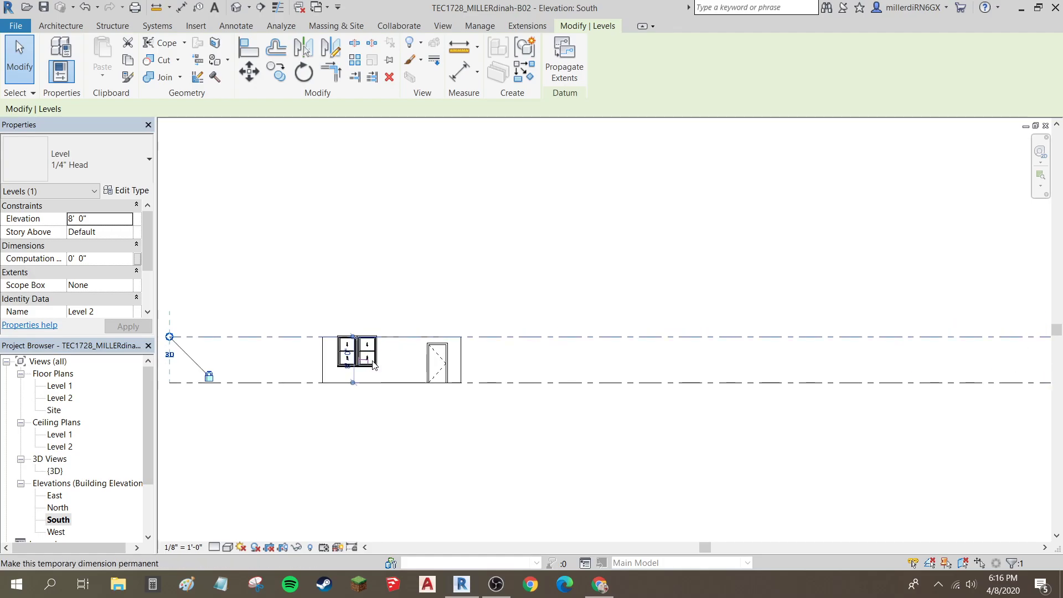
{"action": "scroll", "coordinate": [361, 365], "scroll_direction": "up", "scroll_amount": 2}
{"action": "scroll", "coordinate": [361, 372], "scroll_direction": "up", "scroll_amount": 2}
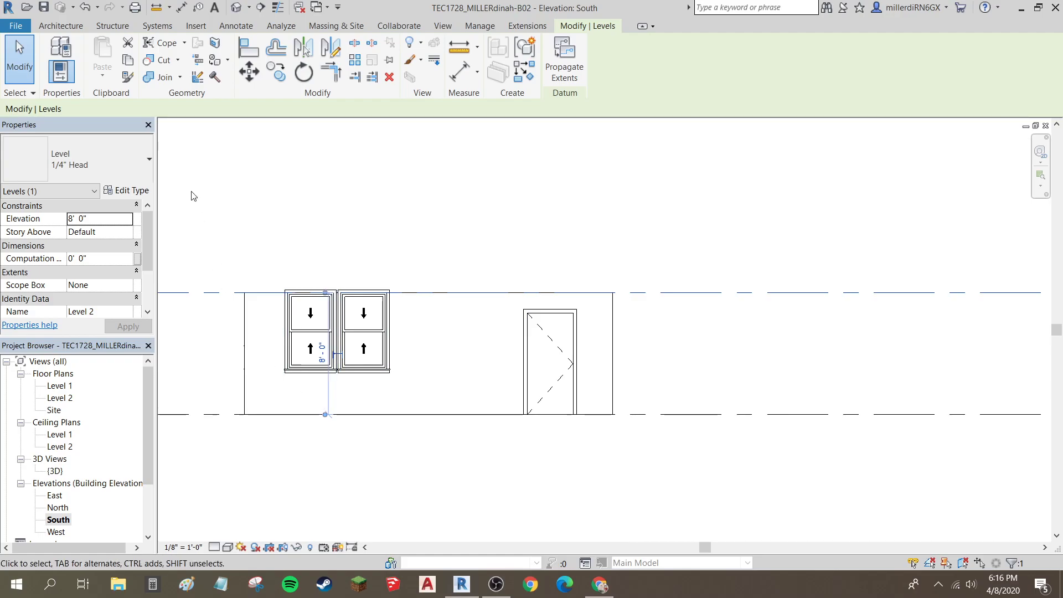
Step: Add an aligned dimension from Level 1 to the left window's sill, reading 3'-0"
{"action": "left_click", "coordinate": [183, 11]}
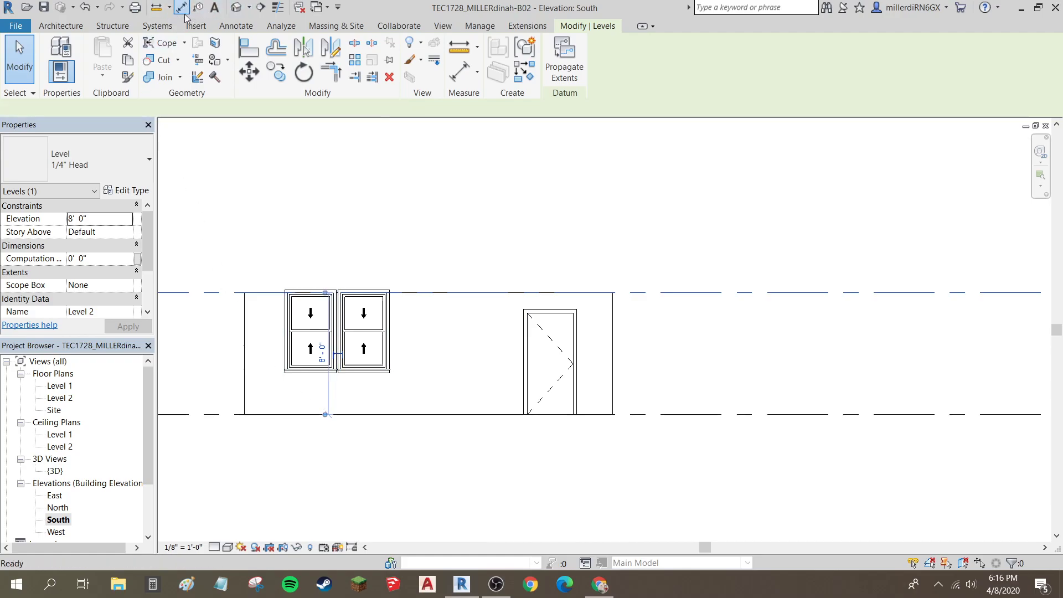
{"action": "left_click", "coordinate": [278, 414]}
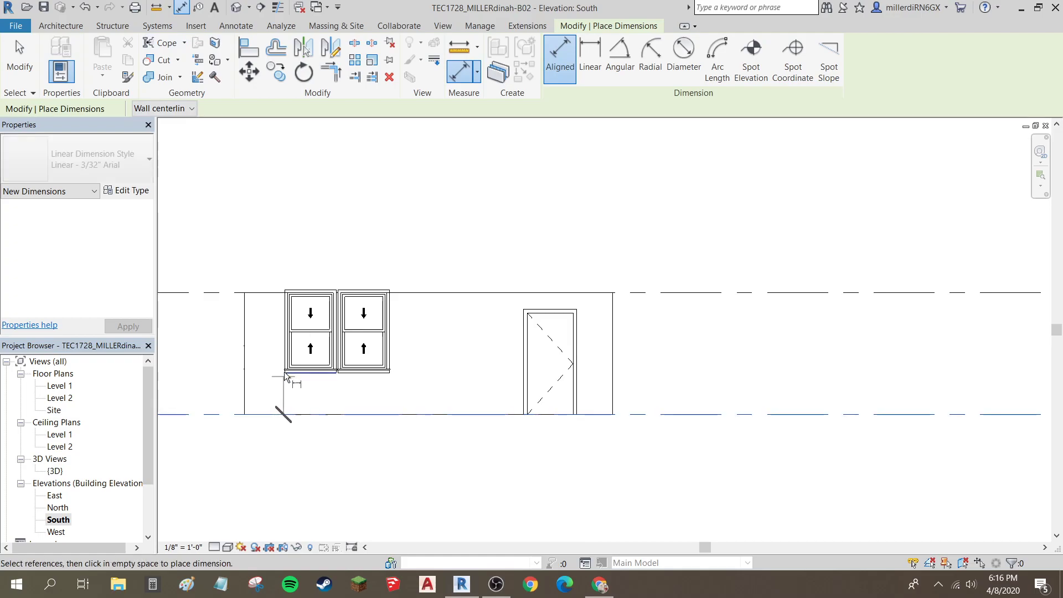
{"action": "scroll", "coordinate": [291, 368], "scroll_direction": "up", "scroll_amount": 2}
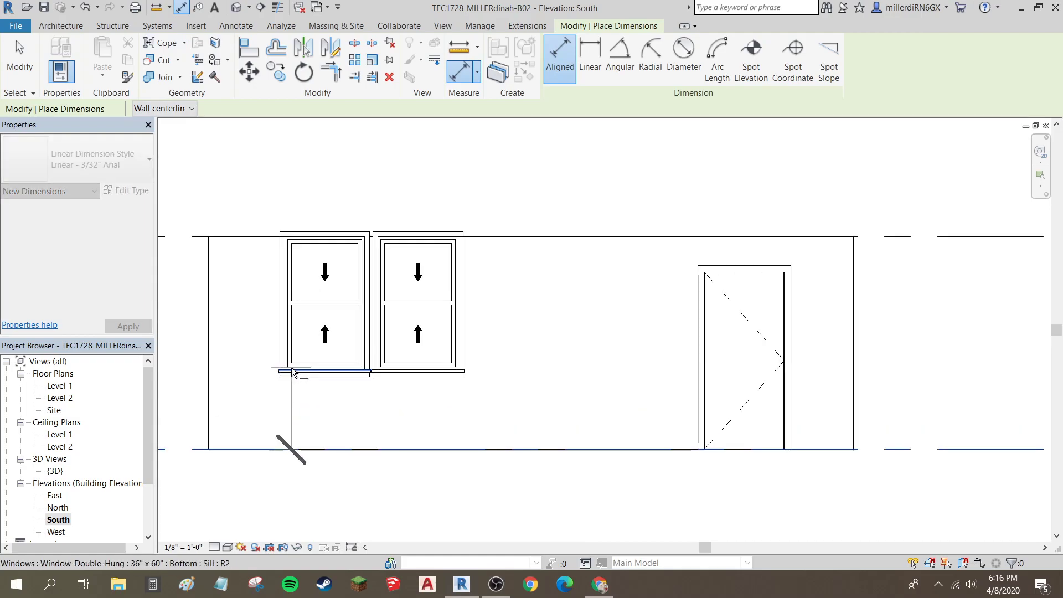
{"action": "scroll", "coordinate": [294, 364], "scroll_direction": "up", "scroll_amount": 2}
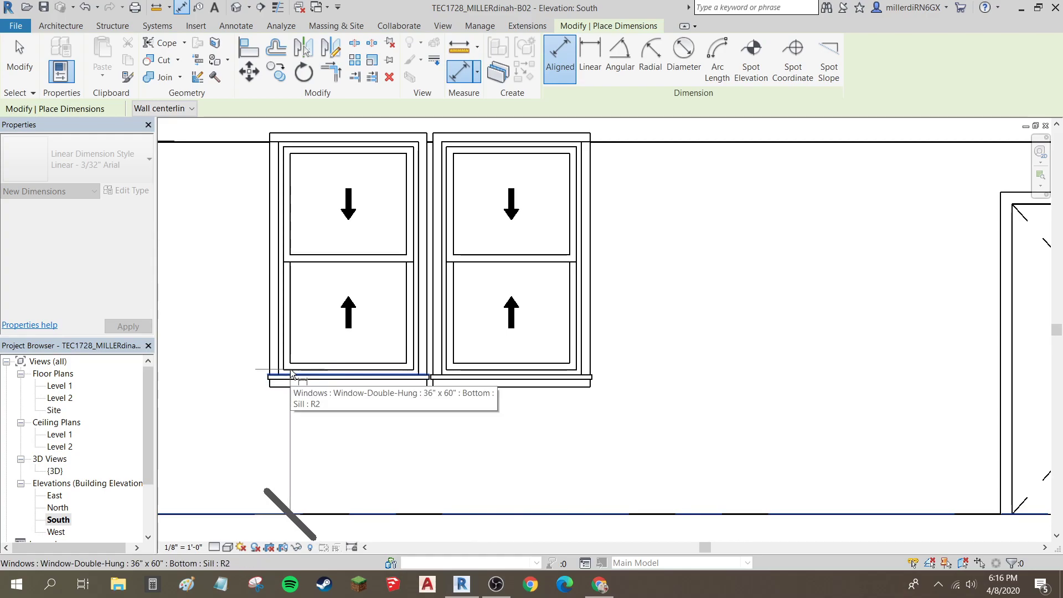
{"action": "scroll", "coordinate": [292, 374], "scroll_direction": "up", "scroll_amount": 2}
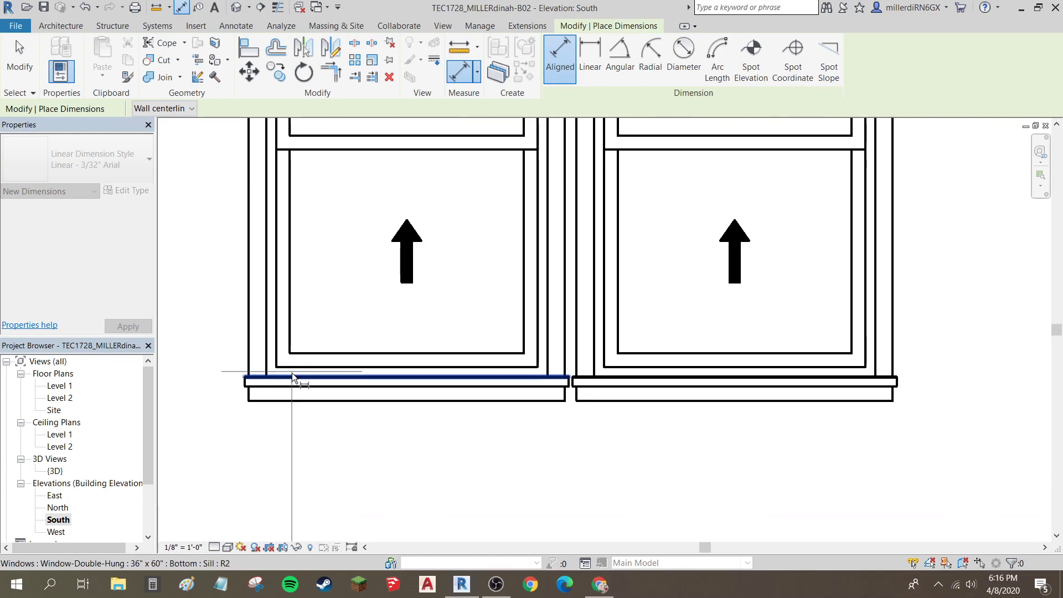
{"action": "left_click", "coordinate": [293, 375]}
{"action": "scroll", "coordinate": [288, 382], "scroll_direction": "down", "scroll_amount": 2}
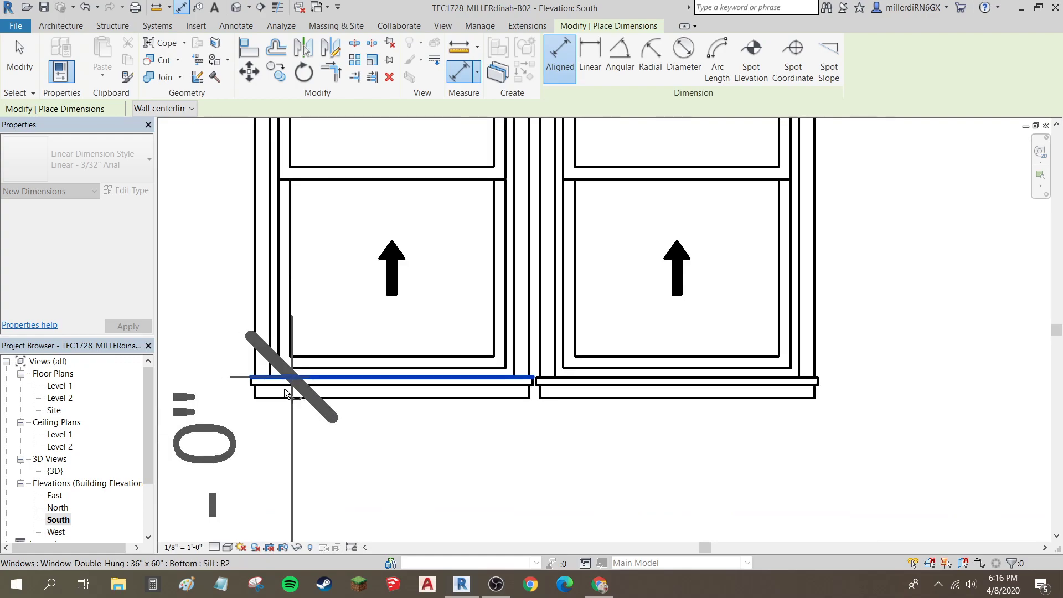
{"action": "left_click", "coordinate": [226, 432]}
{"action": "middle_click_drag", "start_coordinate": [298, 425], "coordinate": [375, 428]}
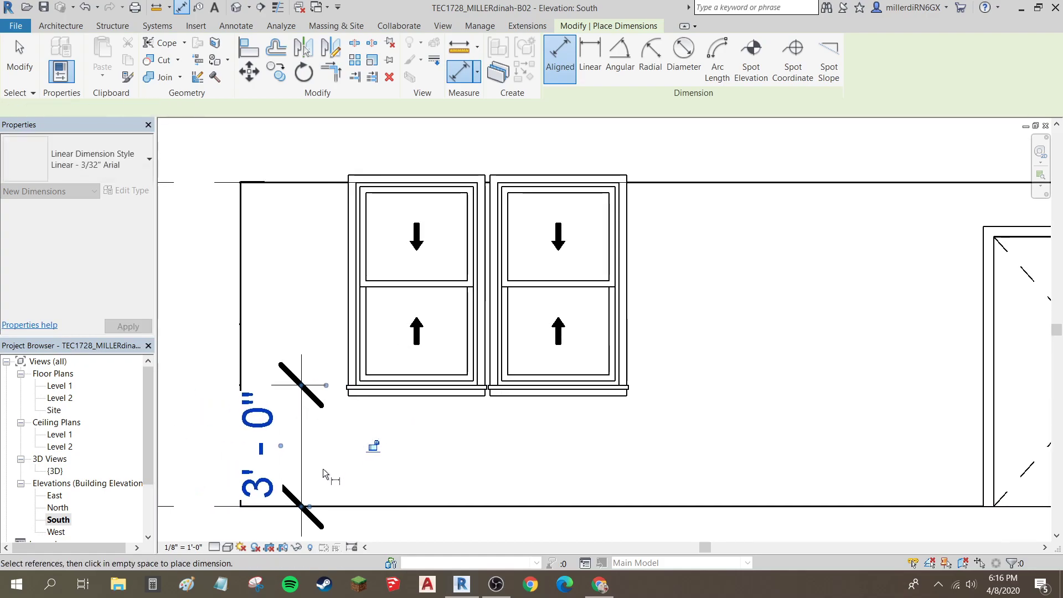
{"action": "key", "text": "Escape"}
{"action": "key", "text": "Escape"}
Step: Lower both South-elevation windows to a 2'-0" sill height
{"action": "left_click", "coordinate": [394, 392]}
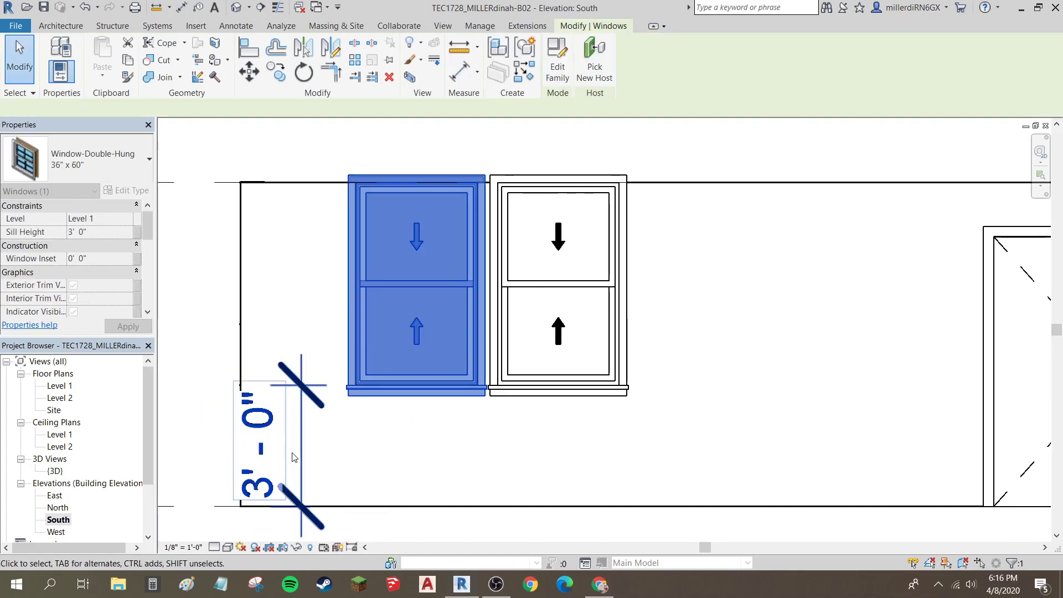
{"action": "left_click", "coordinate": [295, 450]}
{"action": "left_click", "coordinate": [395, 398]}
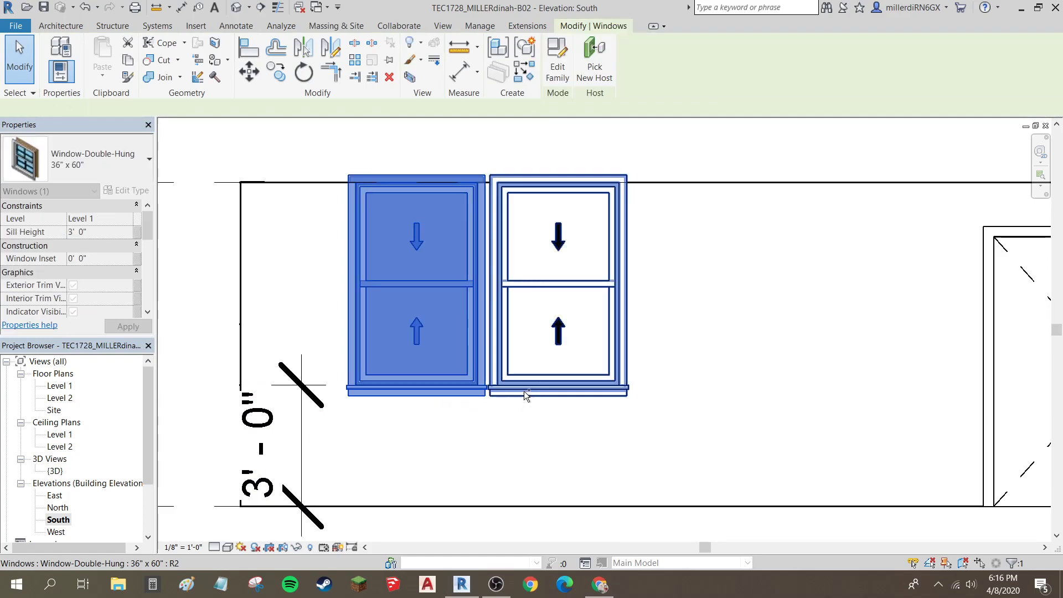
{"action": "left_click", "coordinate": [521, 397], "text": "ctrl"}
{"action": "key", "text": "Down"}
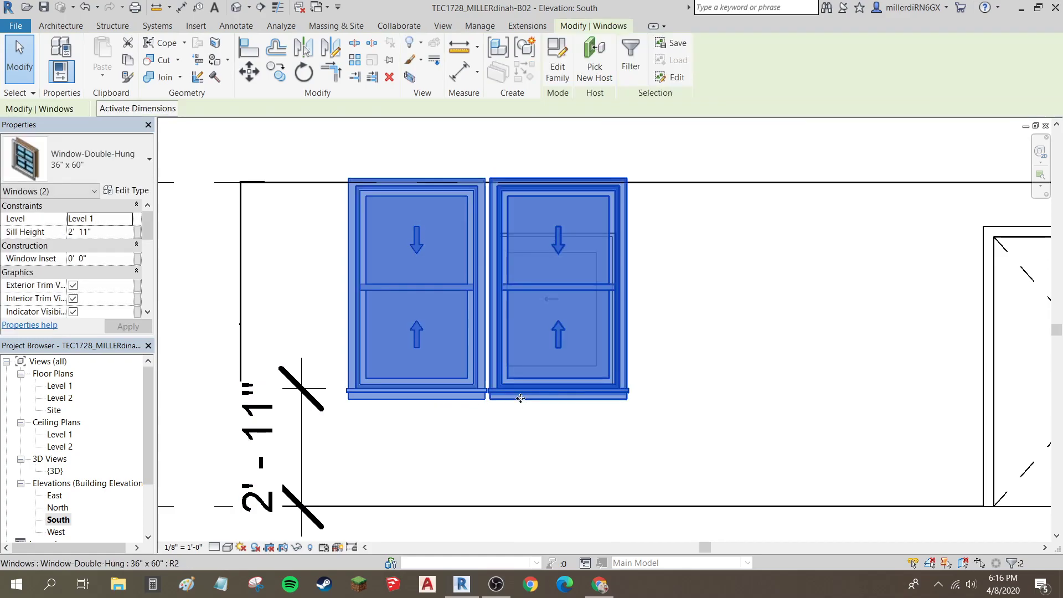
{"action": "key", "text": "Down"}
{"action": "key", "text": "Down"}
{"action": "key", "text": "Down"}
{"action": "key", "text": "Down"}
{"action": "key", "text": "Down"}
{"action": "key", "text": "Down"}
{"action": "key", "text": "Down"}
{"action": "key", "text": "Down"}
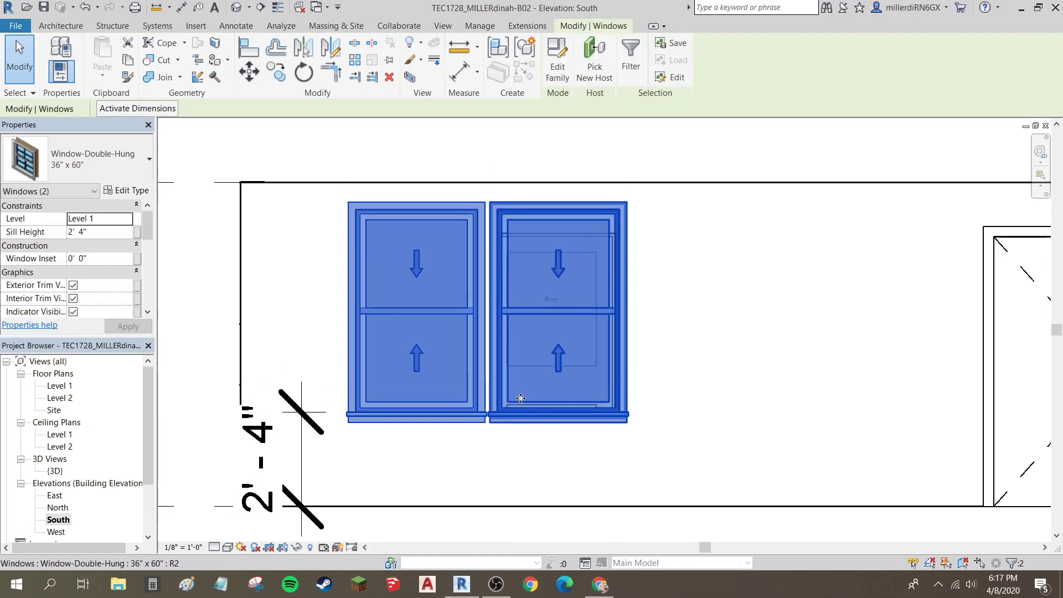
{"action": "key", "text": "Down"}
{"action": "key", "text": "Down"}
{"action": "key", "text": "Down"}
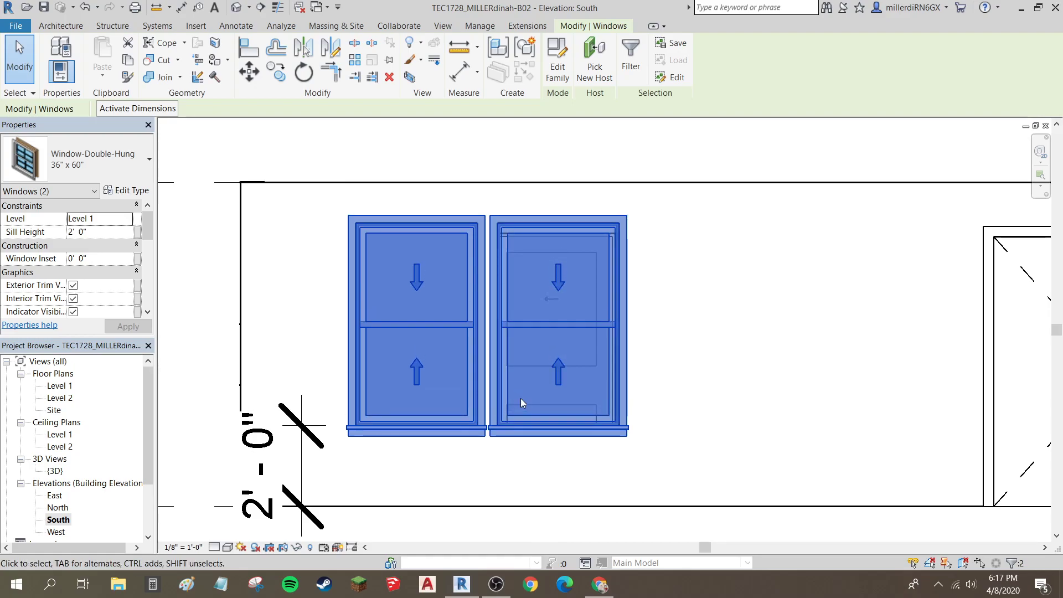
Step: Delete the helper 2'-0" sill dimension
{"action": "left_click", "coordinate": [203, 396]}
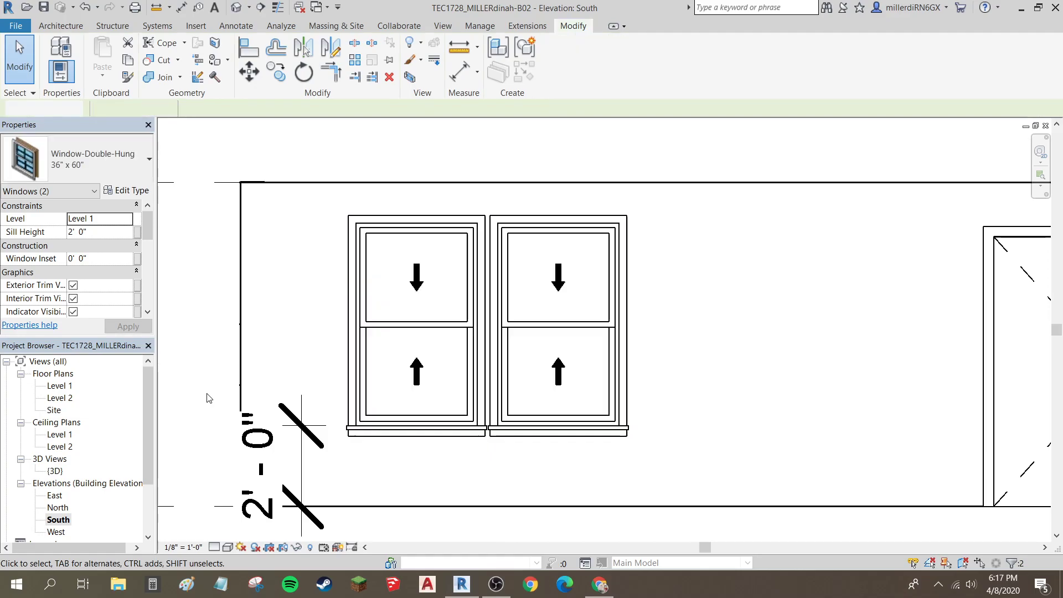
{"action": "left_click", "coordinate": [288, 443]}
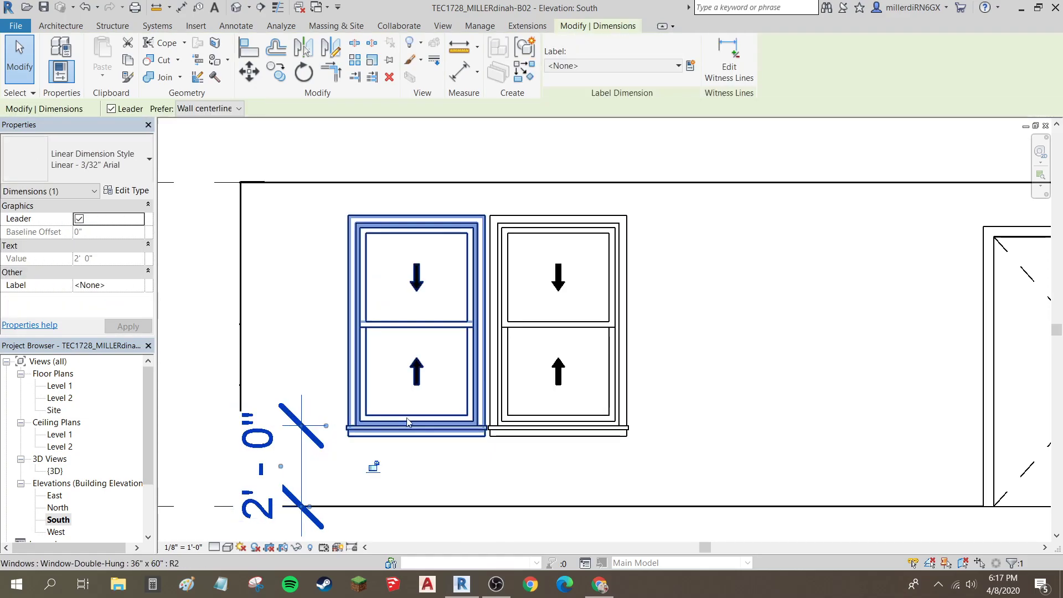
{"action": "key", "text": "Delete"}
{"action": "scroll", "coordinate": [264, 415], "scroll_direction": "down", "scroll_amount": 2}
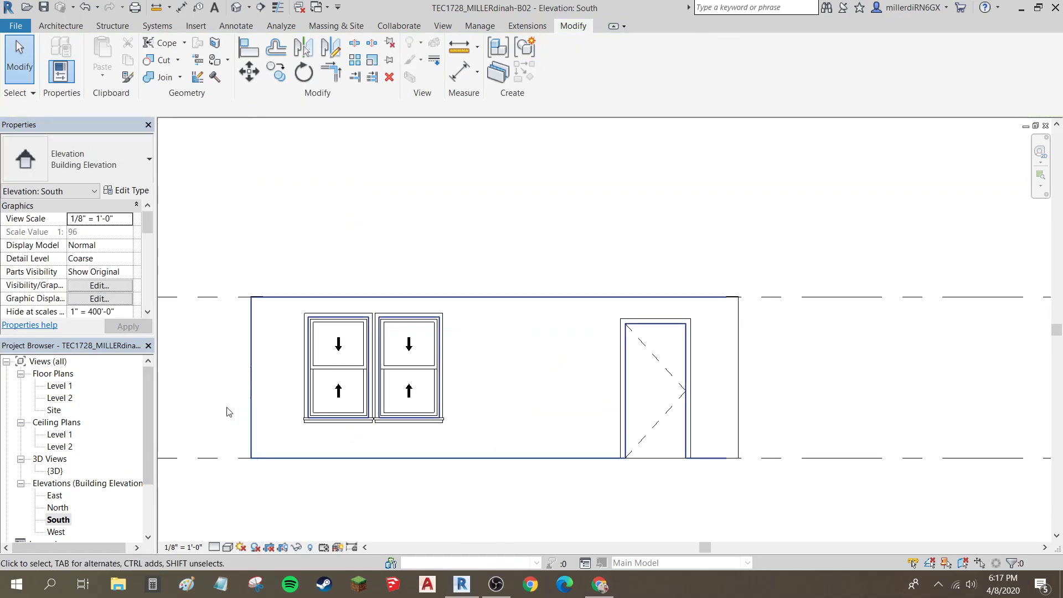
Step: In the North elevation, dimension from Level 1 up to the small window's top (4'-6")
{"action": "double_click", "coordinate": [64, 508]}
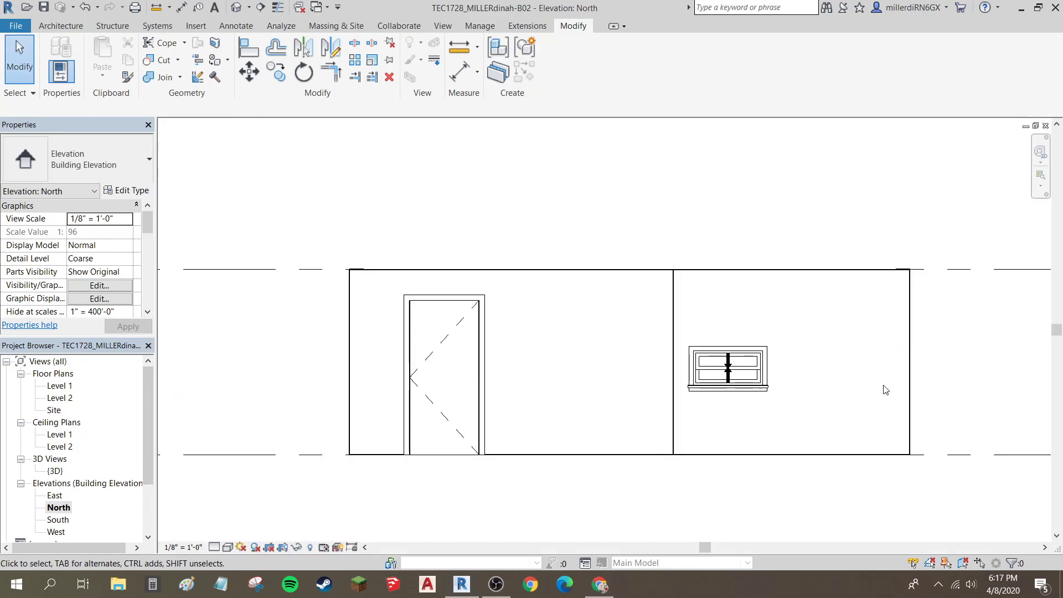
{"action": "middle_click_drag", "start_coordinate": [966, 392], "coordinate": [774, 404]}
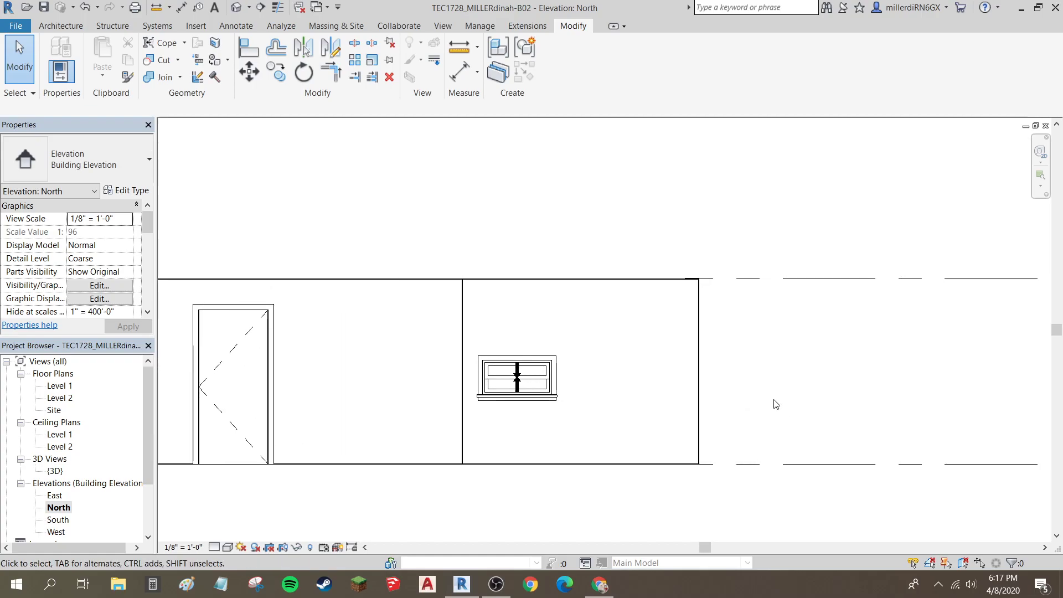
{"action": "left_click", "coordinate": [176, 10]}
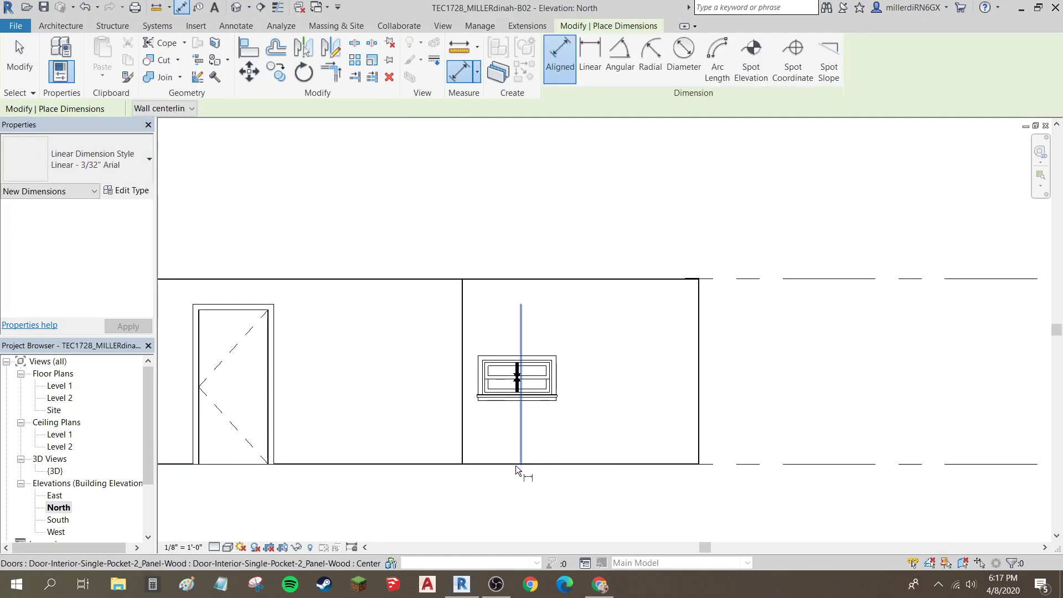
{"action": "left_click", "coordinate": [536, 465]}
{"action": "scroll", "coordinate": [553, 362], "scroll_direction": "up", "scroll_amount": 2}
{"action": "scroll", "coordinate": [553, 362], "scroll_direction": "up", "scroll_amount": 4}
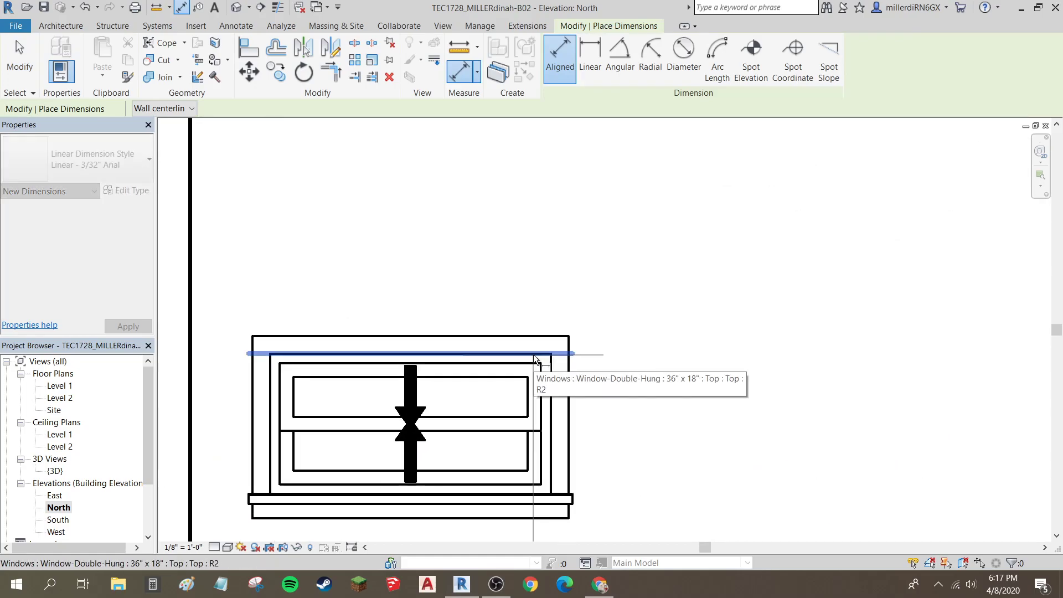
{"action": "left_click", "coordinate": [536, 355]}
{"action": "scroll", "coordinate": [700, 345], "scroll_direction": "down", "scroll_amount": 3}
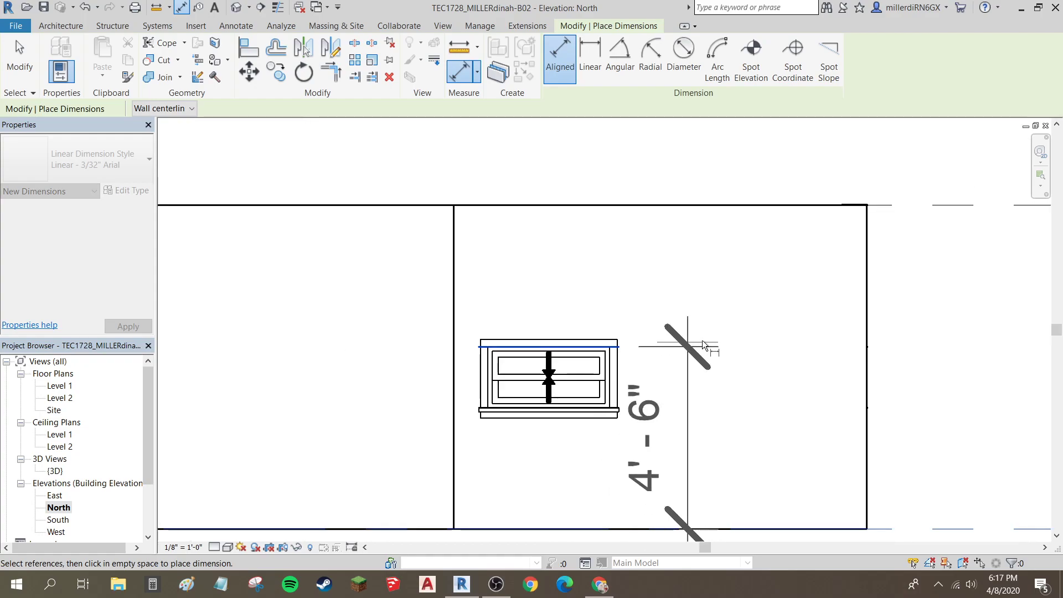
{"action": "left_click", "coordinate": [748, 346]}
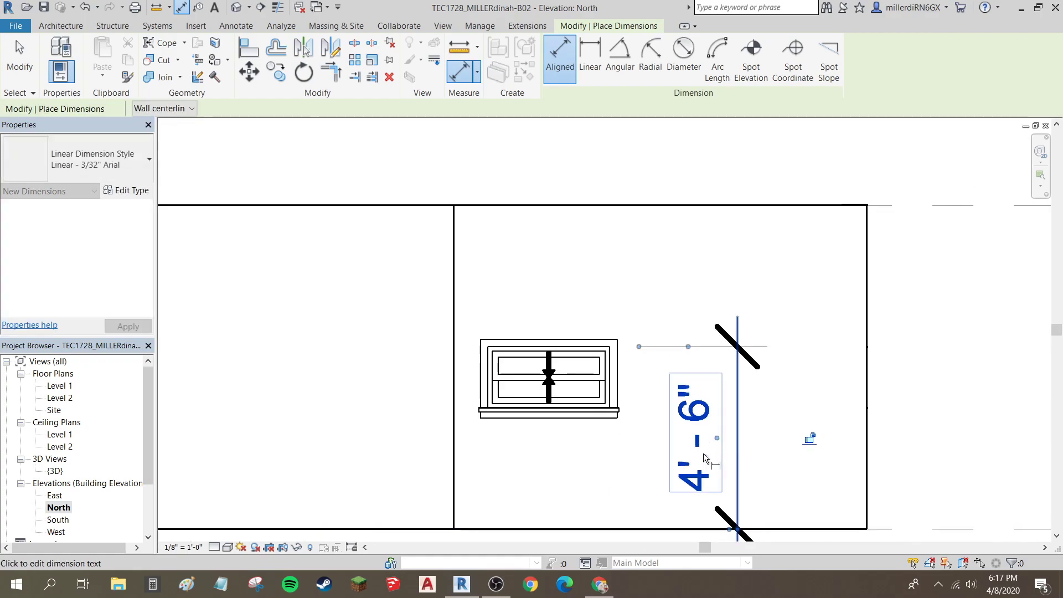
{"action": "key", "text": "Escape"}
{"action": "key", "text": "Escape"}
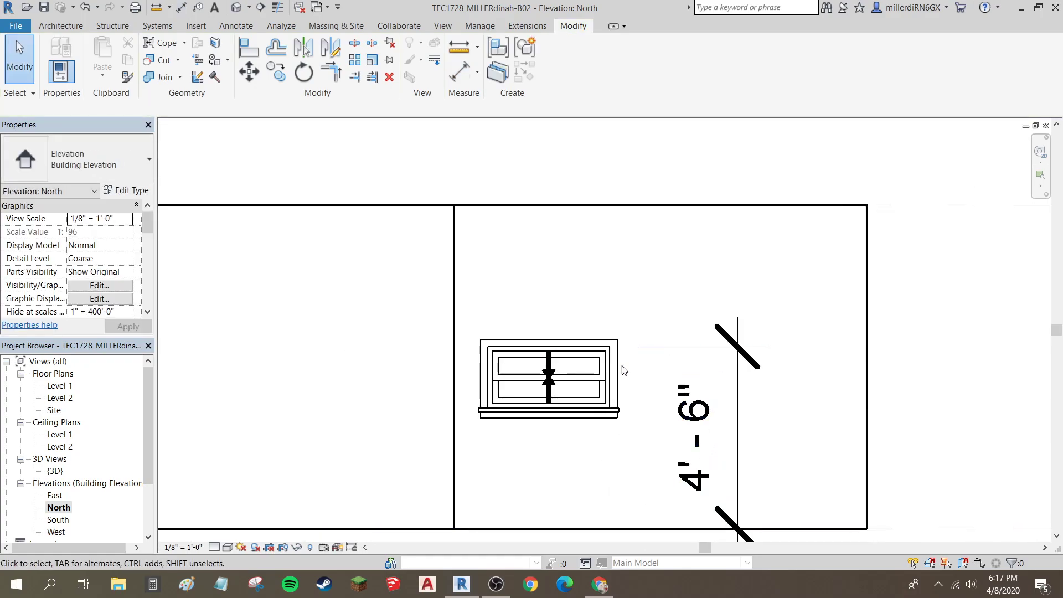
Step: Raise the 36" x 18" double-hung window until its top sits 6'-8" above Level 1
{"action": "left_click", "coordinate": [621, 365]}
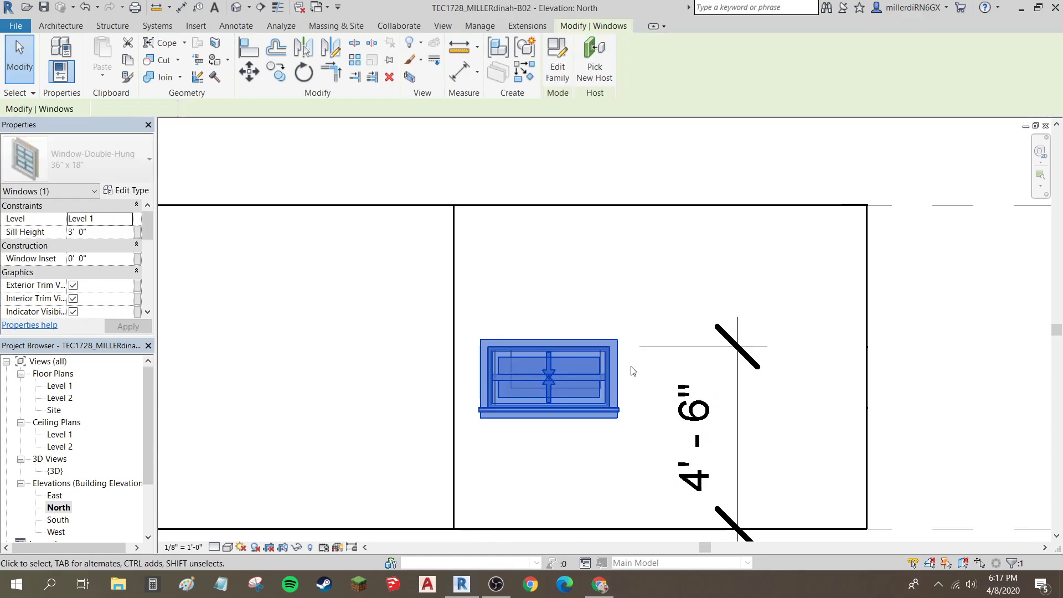
{"action": "key", "text": "Up"}
{"action": "key", "text": "Up"}
{"action": "key", "text": "Up"}
{"action": "key", "text": "Up"}
{"action": "key", "text": "Up"}
{"action": "key", "text": "Up"}
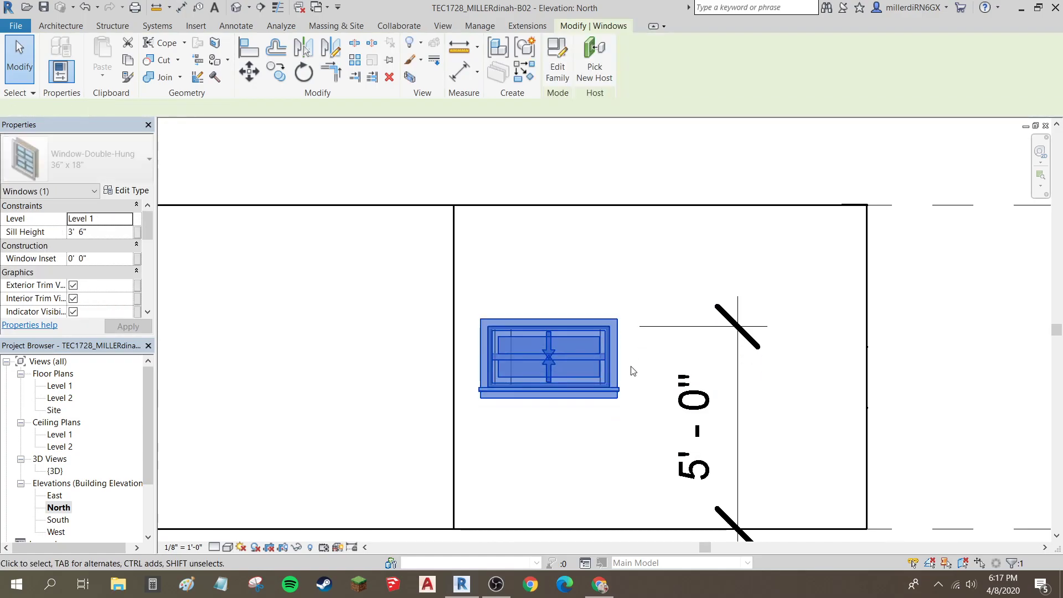
{"action": "key", "text": "Up"}
{"action": "key", "text": "Up"}
{"action": "key", "text": "Up"}
{"action": "key", "text": "Up"}
{"action": "key", "text": "Up"}
{"action": "key", "text": "Up"}
{"action": "key", "text": "Up"}
{"action": "key", "text": "Up"}
{"action": "key", "text": "Up"}
{"action": "key", "text": "Up"}
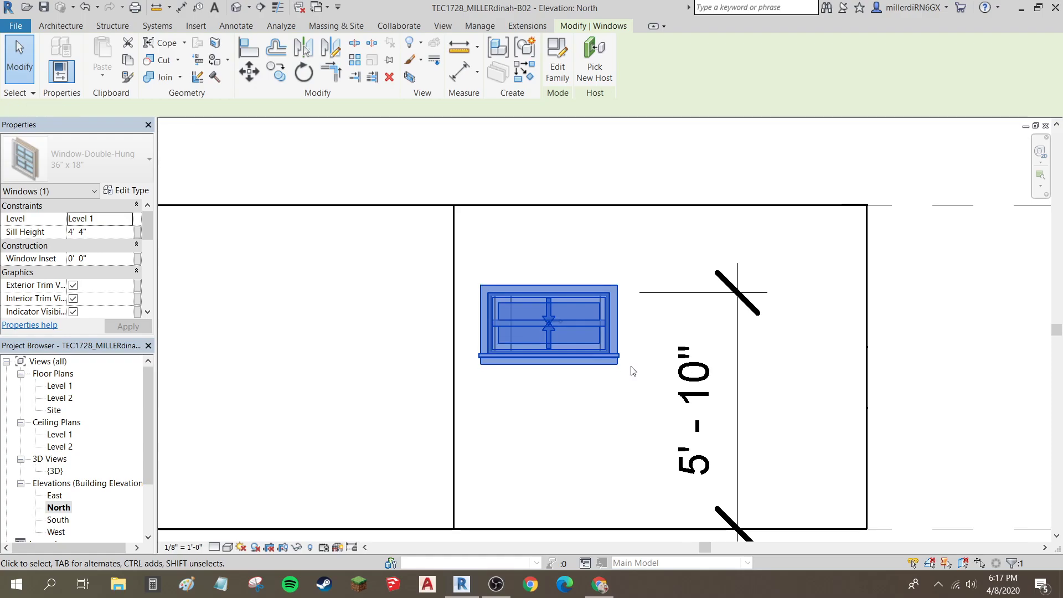
{"action": "key", "text": "Up"}
{"action": "key", "text": "Up"}
{"action": "key", "text": "Up"}
{"action": "key", "text": "Up"}
{"action": "key", "text": "Up"}
{"action": "key", "text": "Up"}
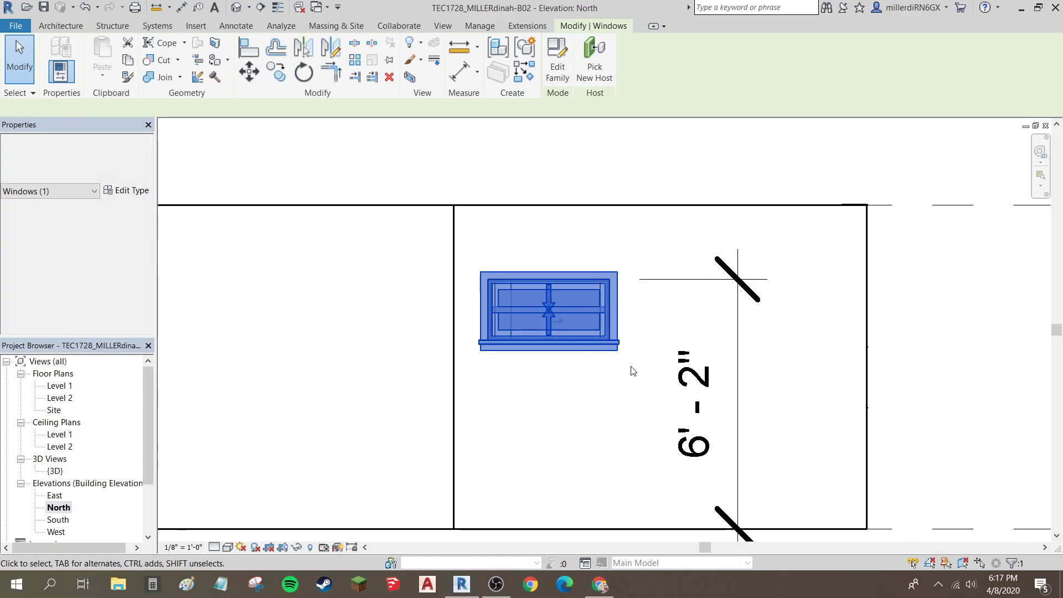
{"action": "key", "text": "Up"}
{"action": "key", "text": "Up"}
{"action": "key", "text": "Up"}
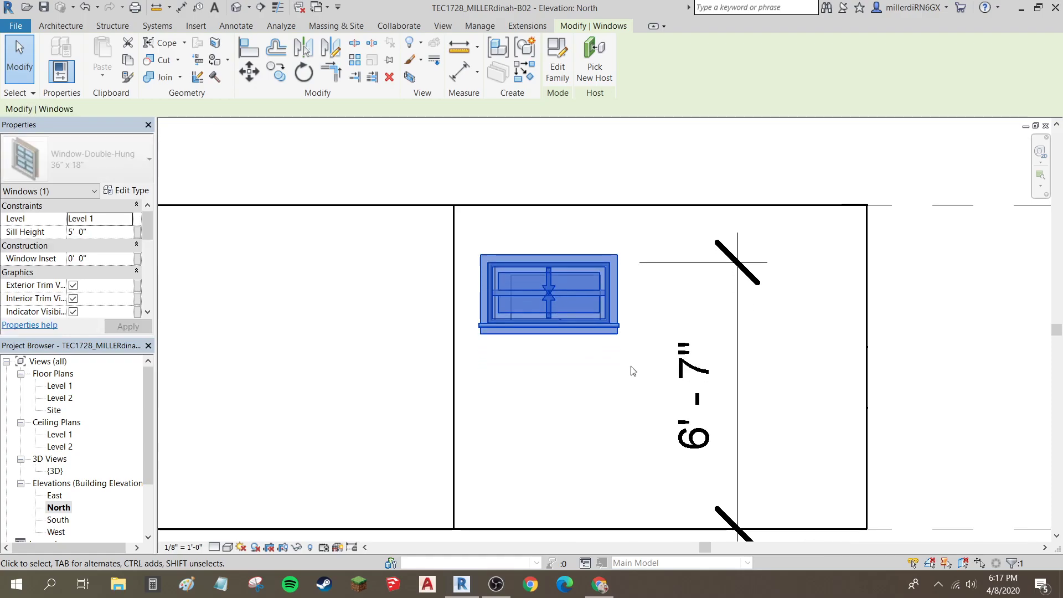
{"action": "key", "text": "Up"}
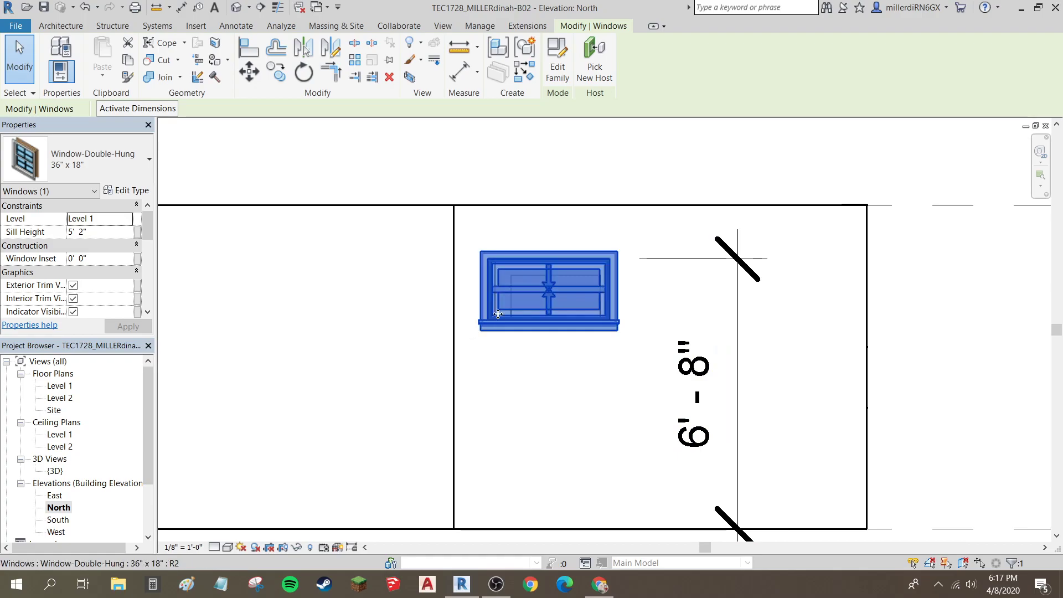
{"action": "left_click_drag", "start_coordinate": [542, 294], "coordinate": [651, 290]}
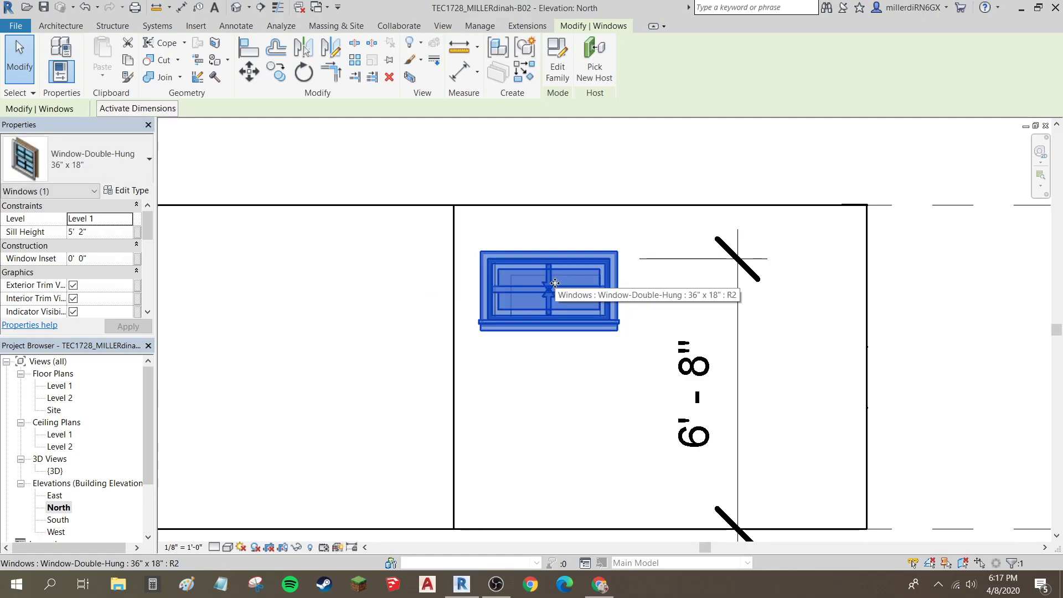
{"action": "scroll", "coordinate": [555, 283], "scroll_direction": "down", "scroll_amount": 3}
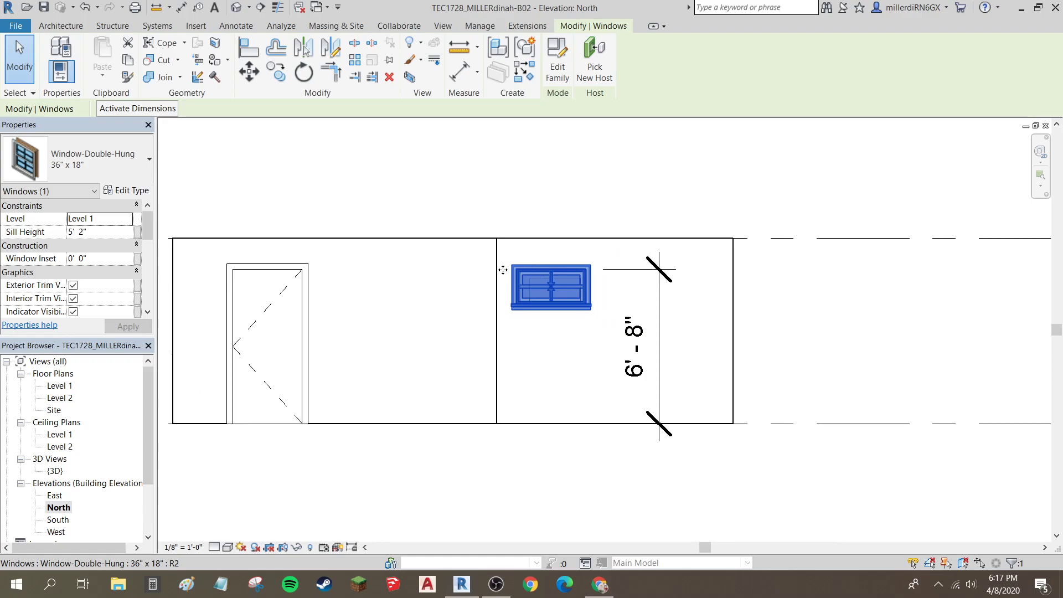
Step: In the East elevation, add an aligned dimension from Level 1 to the window sill, reading 3'-0"
{"action": "double_click", "coordinate": [55, 496]}
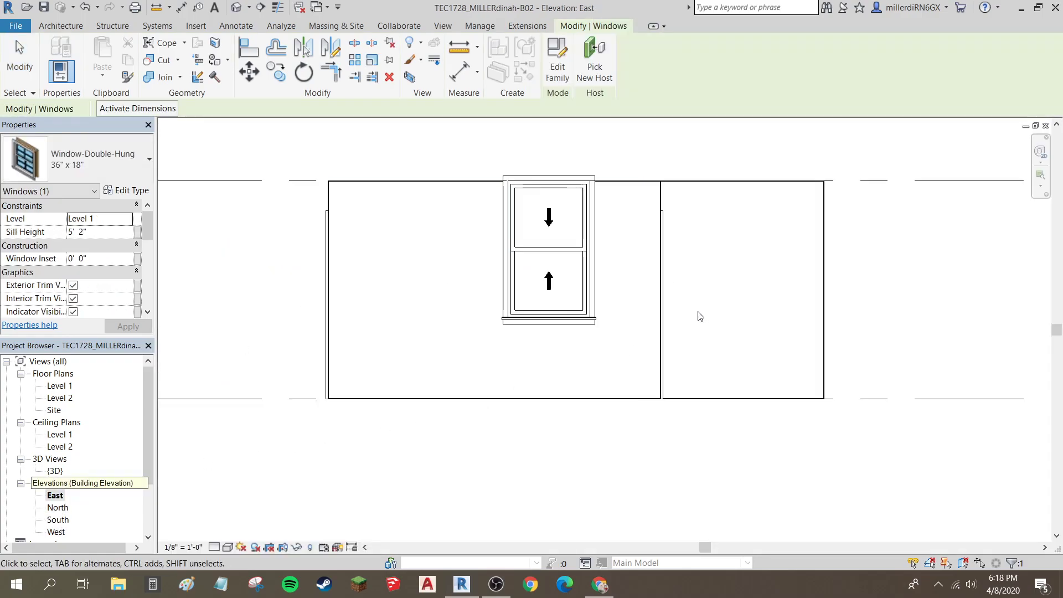
{"action": "scroll", "coordinate": [699, 314], "scroll_direction": "down", "scroll_amount": 3}
{"action": "scroll", "coordinate": [720, 324], "scroll_direction": "up", "scroll_amount": 3}
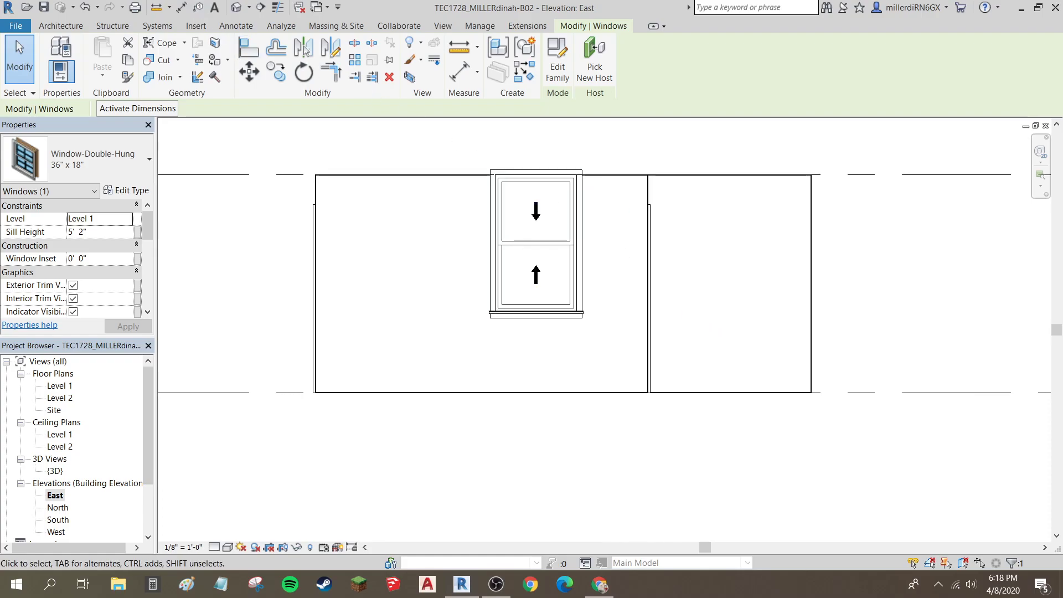
{"action": "left_click", "coordinate": [181, 7]}
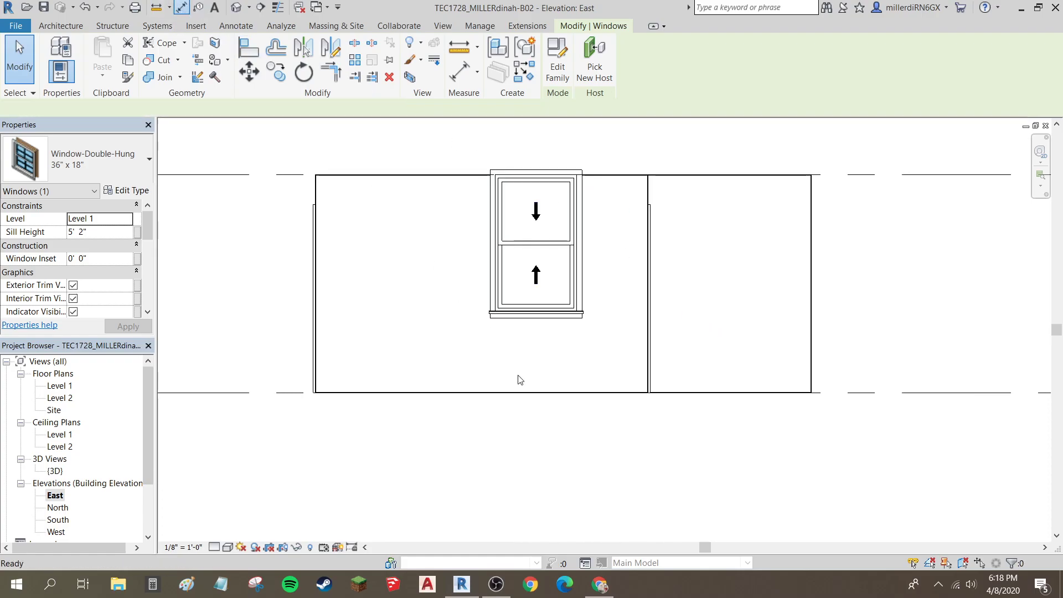
{"action": "left_click", "coordinate": [543, 393]}
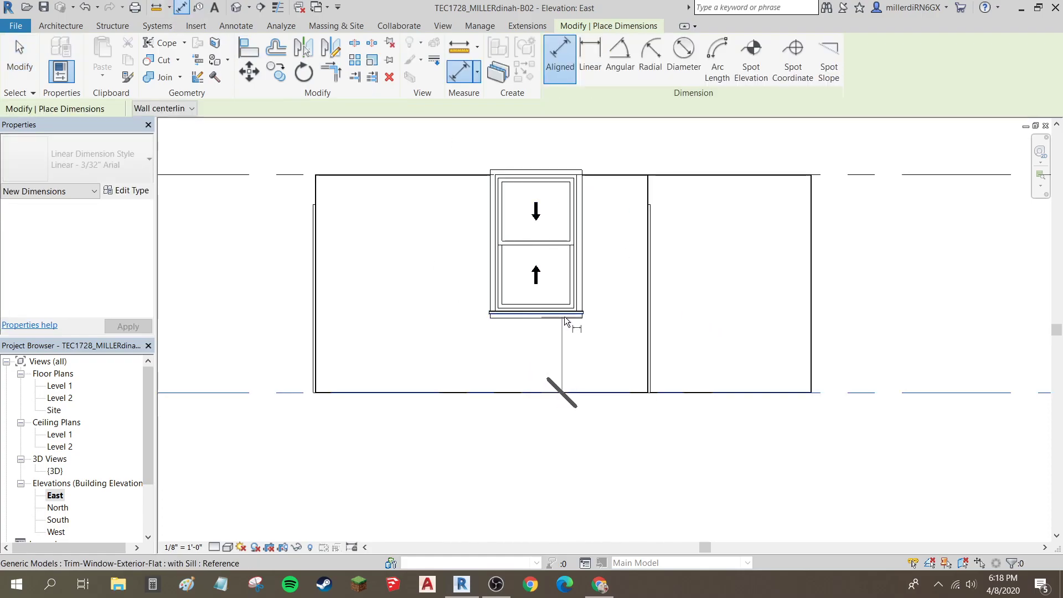
{"action": "scroll", "coordinate": [564, 322], "scroll_direction": "up", "scroll_amount": 5}
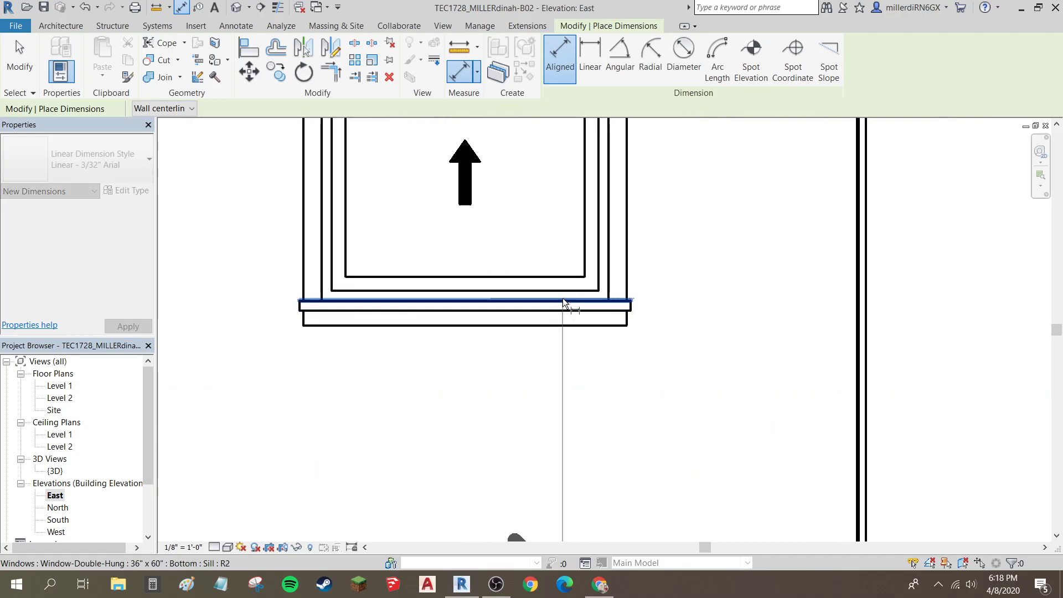
{"action": "left_click", "coordinate": [564, 302]}
{"action": "scroll", "coordinate": [564, 302], "scroll_direction": "down", "scroll_amount": 3}
{"action": "left_click", "coordinate": [652, 324]}
{"action": "key", "text": "Escape"}
{"action": "key", "text": "Escape"}
Step: Lower the double-hung window so its sill sits 2'-0" above Level 1
{"action": "left_click", "coordinate": [504, 312]}
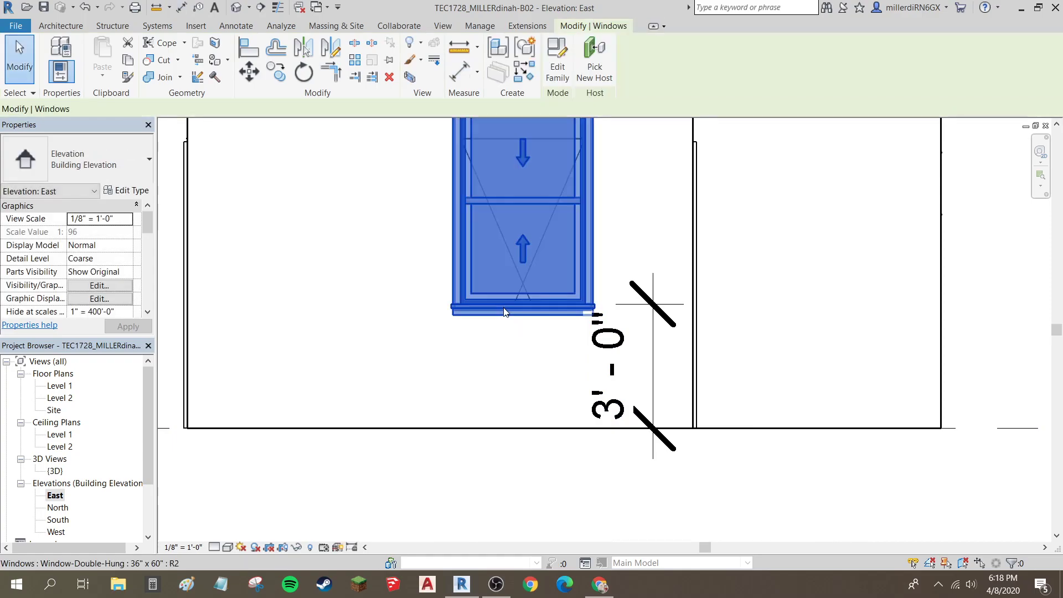
{"action": "key", "text": "Down"}
{"action": "key", "text": "Down"}
{"action": "key", "text": "Down"}
{"action": "key", "text": "Down"}
{"action": "key", "text": "Down"}
{"action": "key", "text": "Down"}
{"action": "key", "text": "Down"}
{"action": "key", "text": "Down"}
{"action": "key", "text": "Down"}
{"action": "key", "text": "Down"}
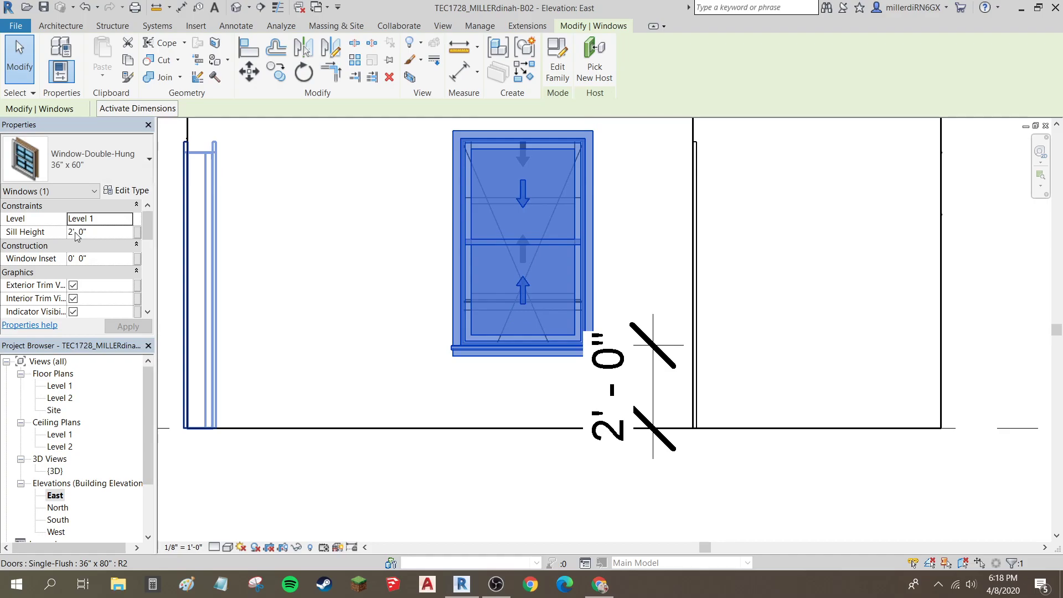
{"action": "key", "text": "Escape"}
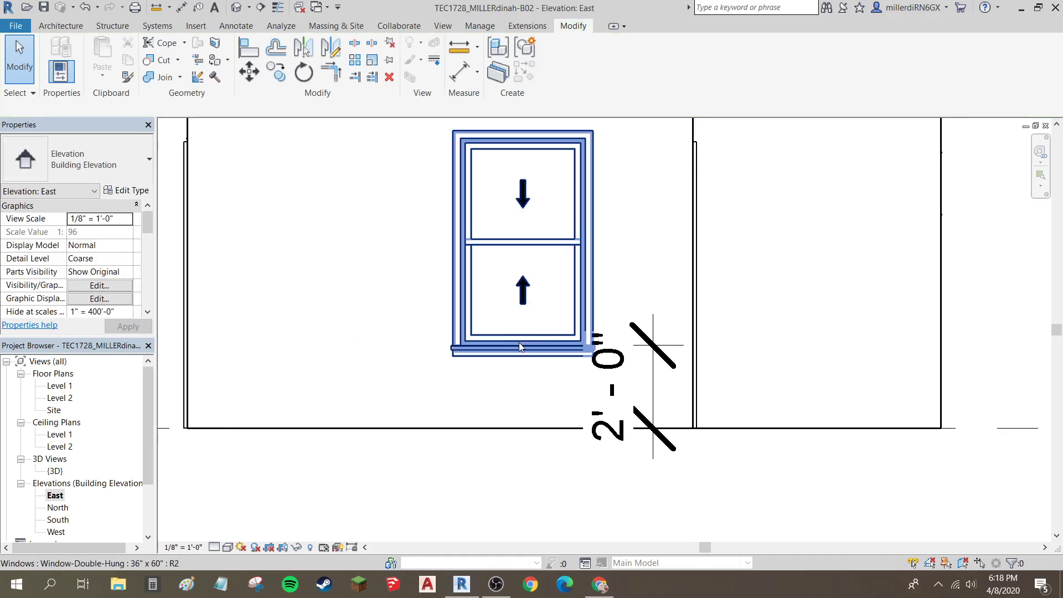
{"action": "scroll", "coordinate": [545, 321], "scroll_direction": "down", "scroll_amount": 3}
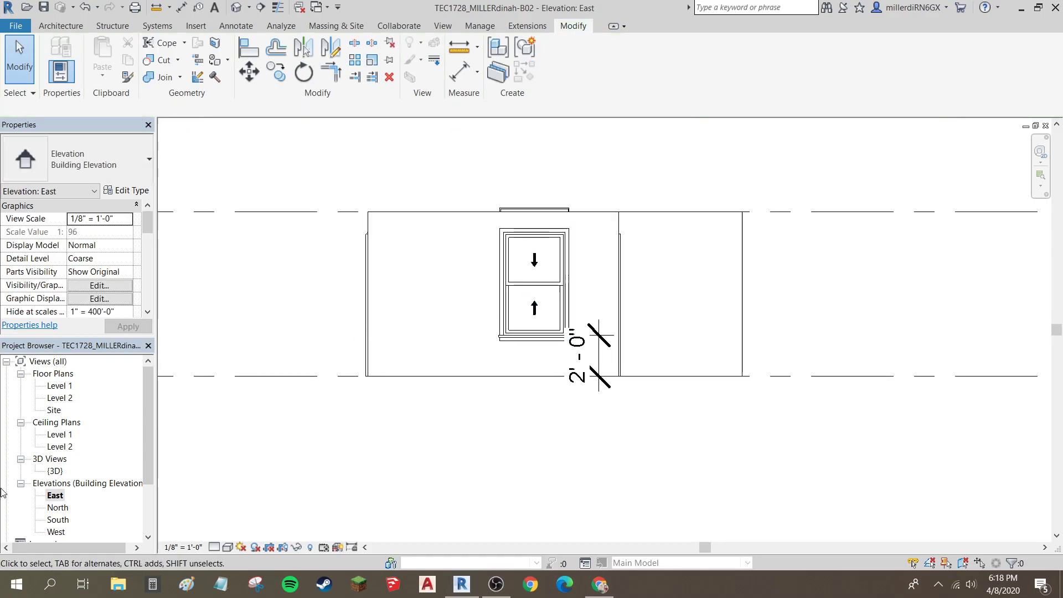
Step: Open the West elevation and select the tall and small double-hung windows
{"action": "double_click", "coordinate": [56, 532]}
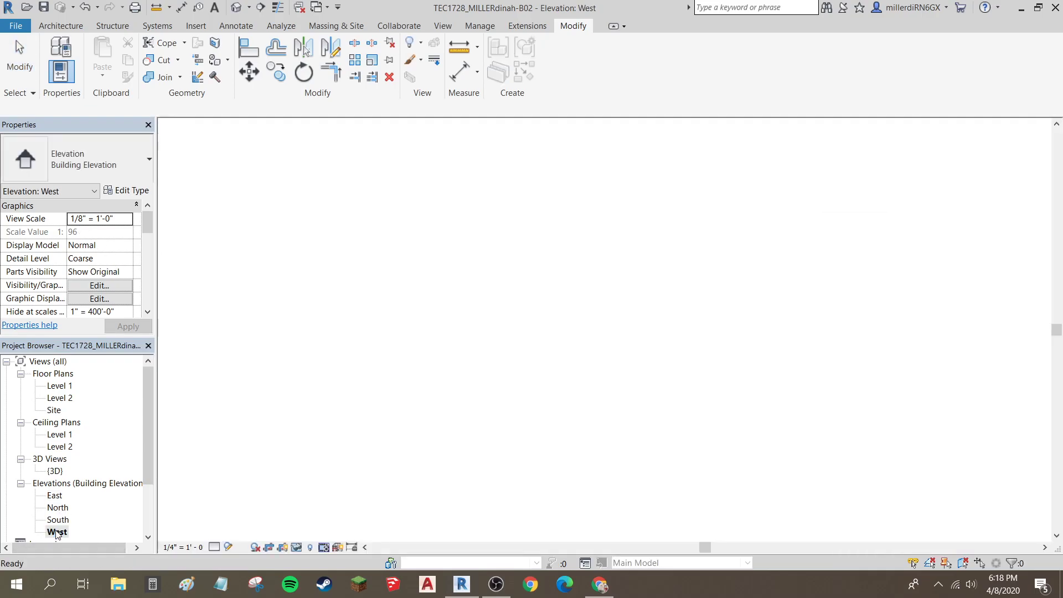
{"action": "scroll", "coordinate": [636, 372], "scroll_direction": "up", "scroll_amount": 2}
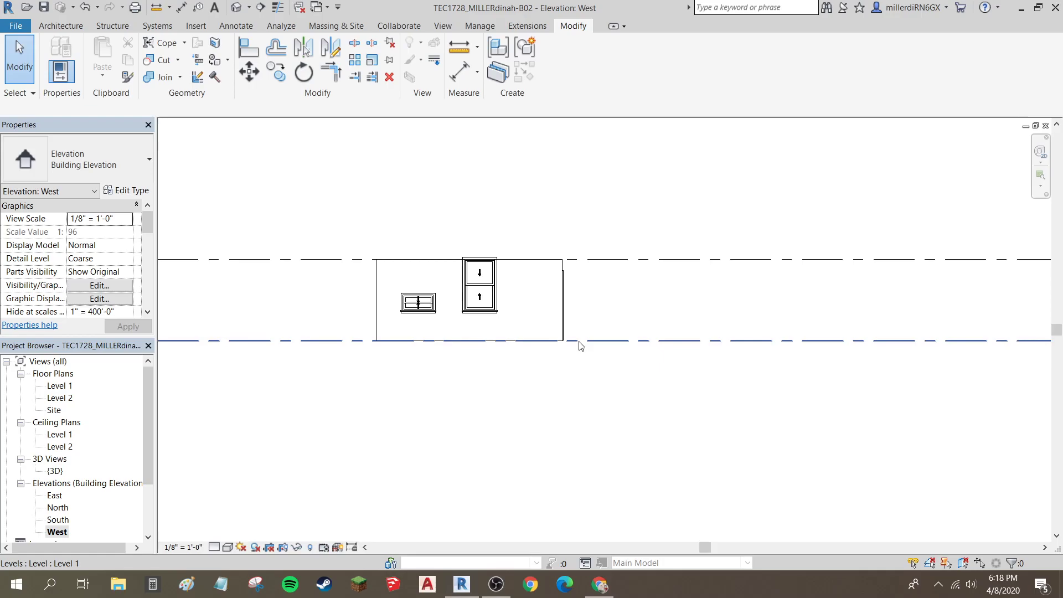
{"action": "left_click", "coordinate": [487, 316]}
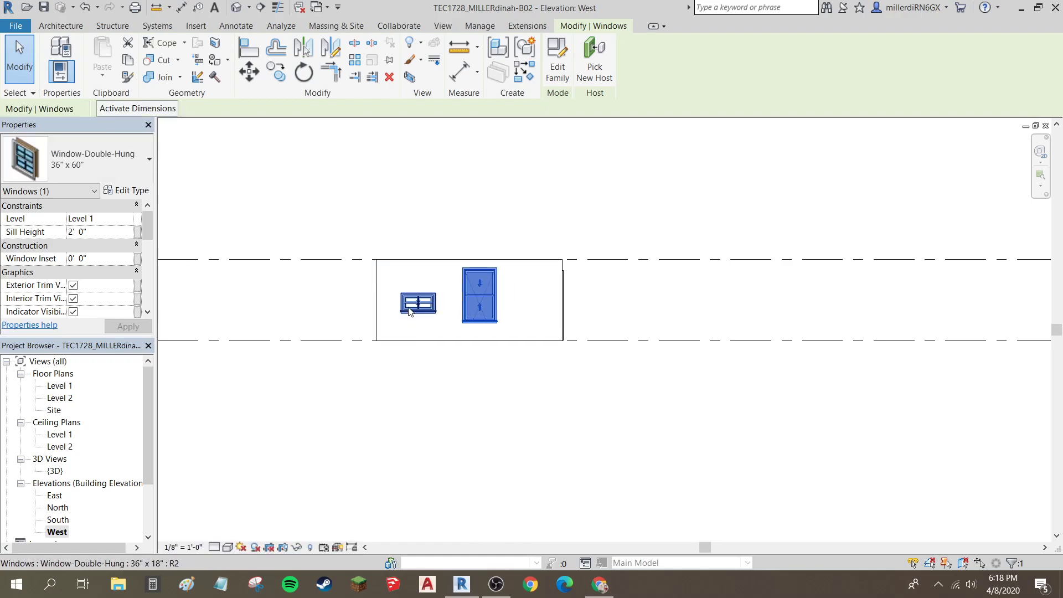
{"action": "scroll", "coordinate": [409, 310], "scroll_direction": "up", "scroll_amount": 3}
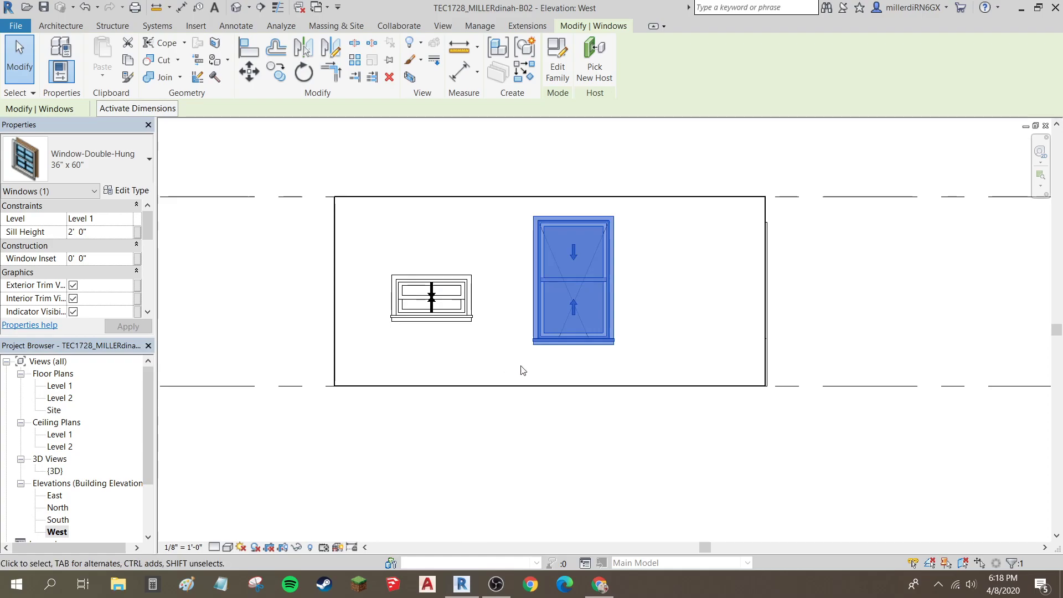
{"action": "left_click", "coordinate": [431, 320]}
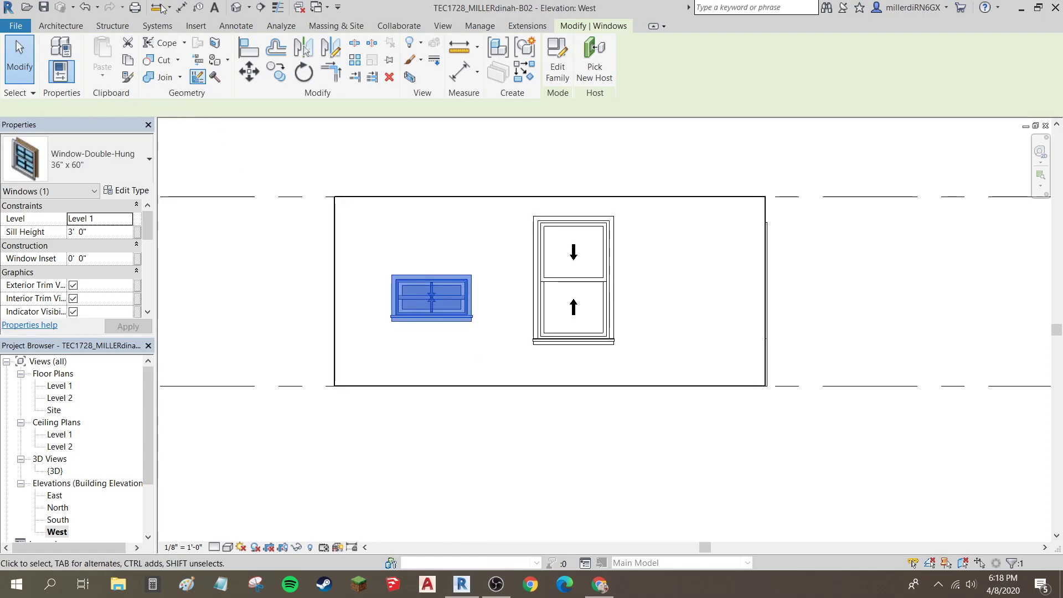
Step: Check the small window's head with a 4'-6" aligned dimension, then delete the dimension
{"action": "left_click", "coordinate": [182, 7]}
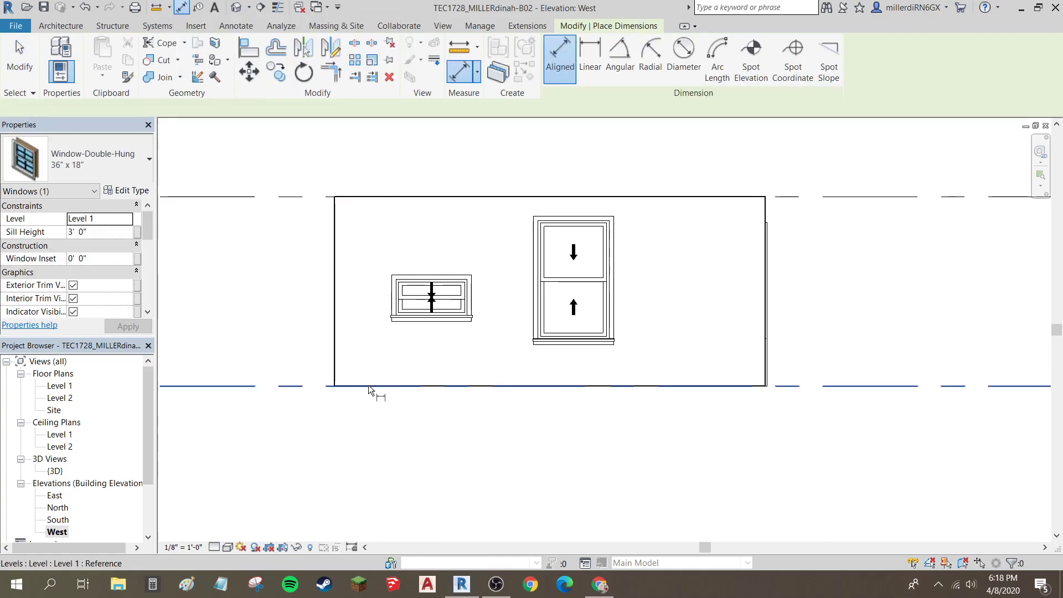
{"action": "scroll", "coordinate": [391, 292], "scroll_direction": "up", "scroll_amount": 2}
{"action": "scroll", "coordinate": [390, 292], "scroll_direction": "up", "scroll_amount": 2}
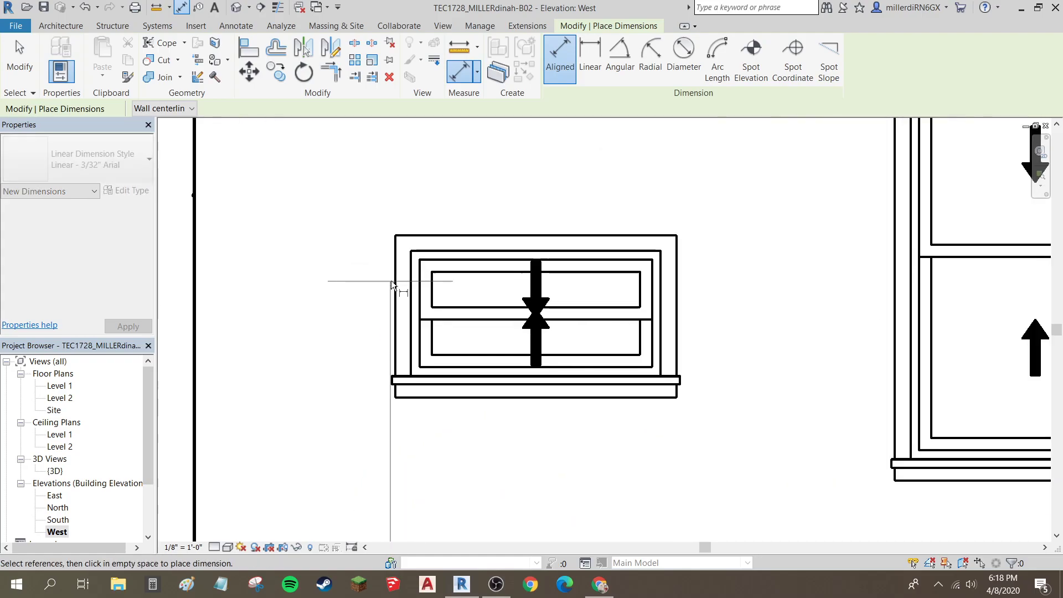
{"action": "left_click", "coordinate": [424, 254]}
{"action": "scroll", "coordinate": [426, 258], "scroll_direction": "down", "scroll_amount": 3}
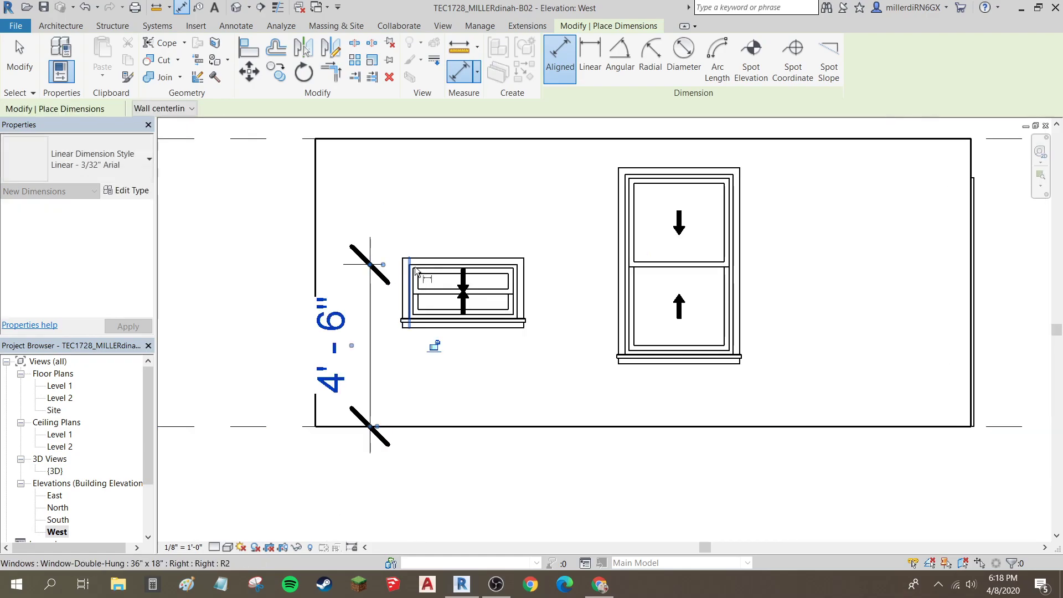
{"action": "left_click", "coordinate": [453, 283]}
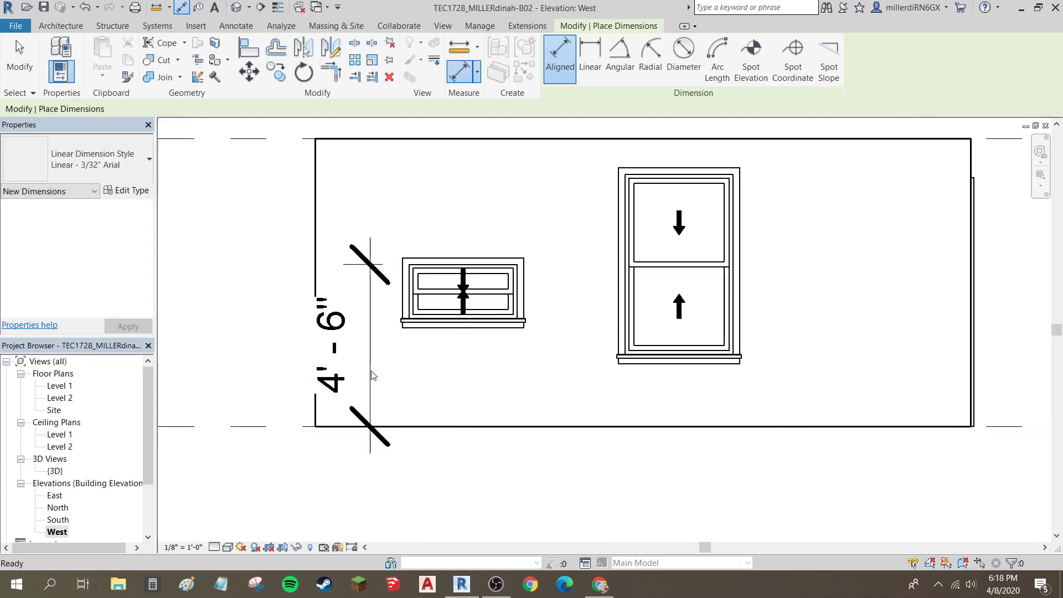
{"action": "key", "text": "Escape"}
{"action": "key", "text": "Escape"}
{"action": "left_click", "coordinate": [371, 380]}
{"action": "key", "text": "Delete"}
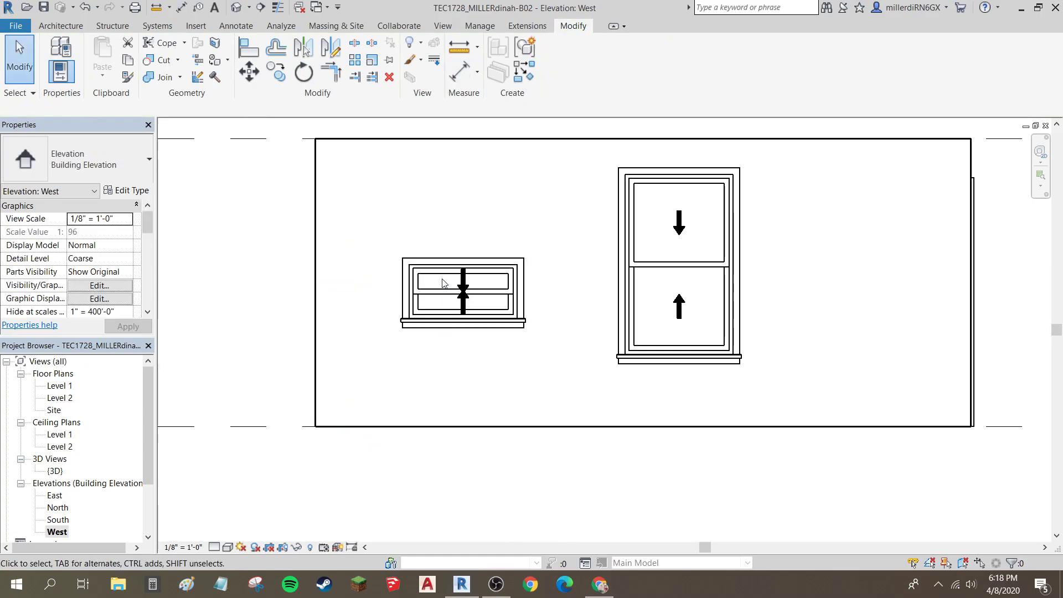
Step: Select the small and tall windows and start the Align tool
{"action": "left_click", "coordinate": [463, 299]}
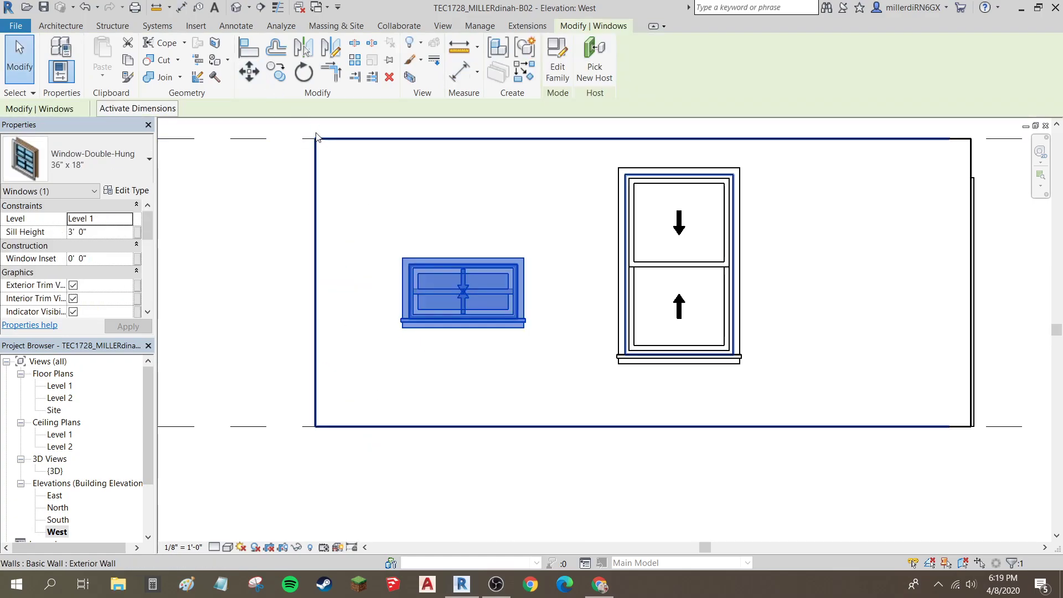
{"action": "left_click", "coordinate": [622, 240]}
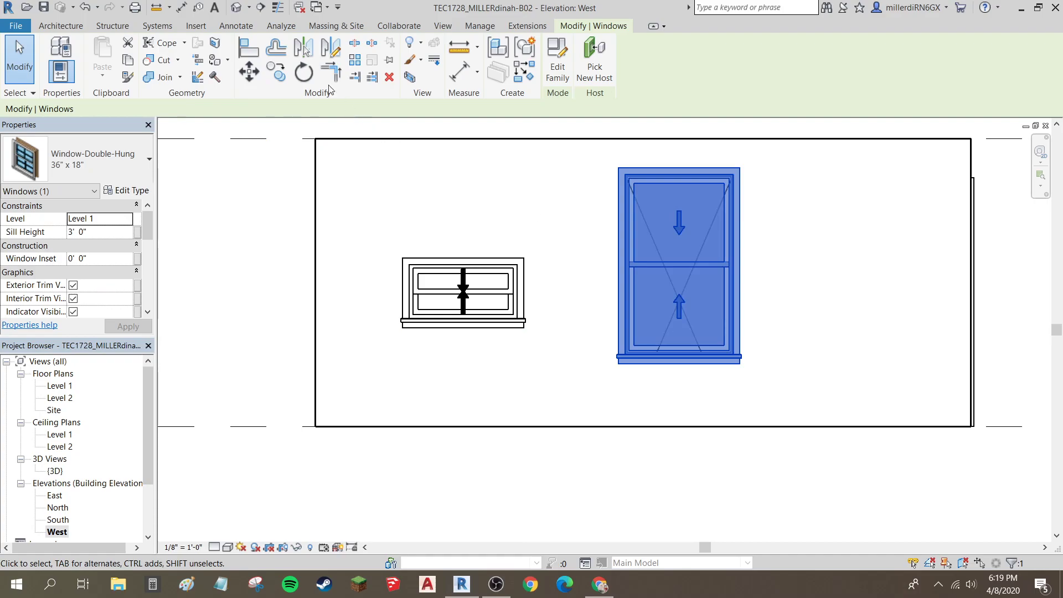
{"action": "left_click", "coordinate": [249, 48]}
Step: Align the small window's head to the tall window's head line, raising the small window
{"action": "left_click", "coordinate": [656, 168]}
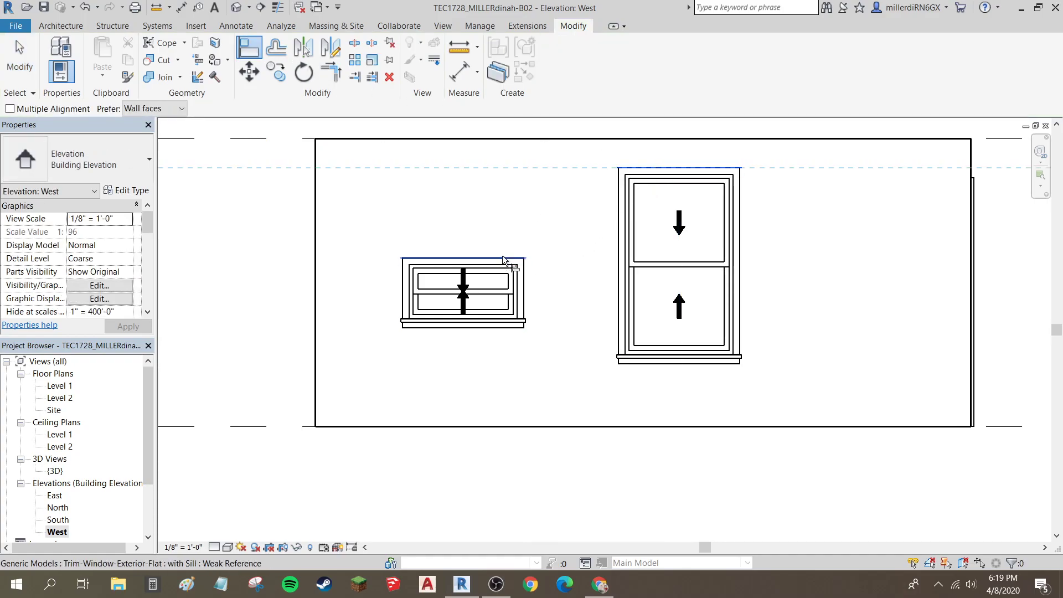
{"action": "left_click", "coordinate": [635, 168]}
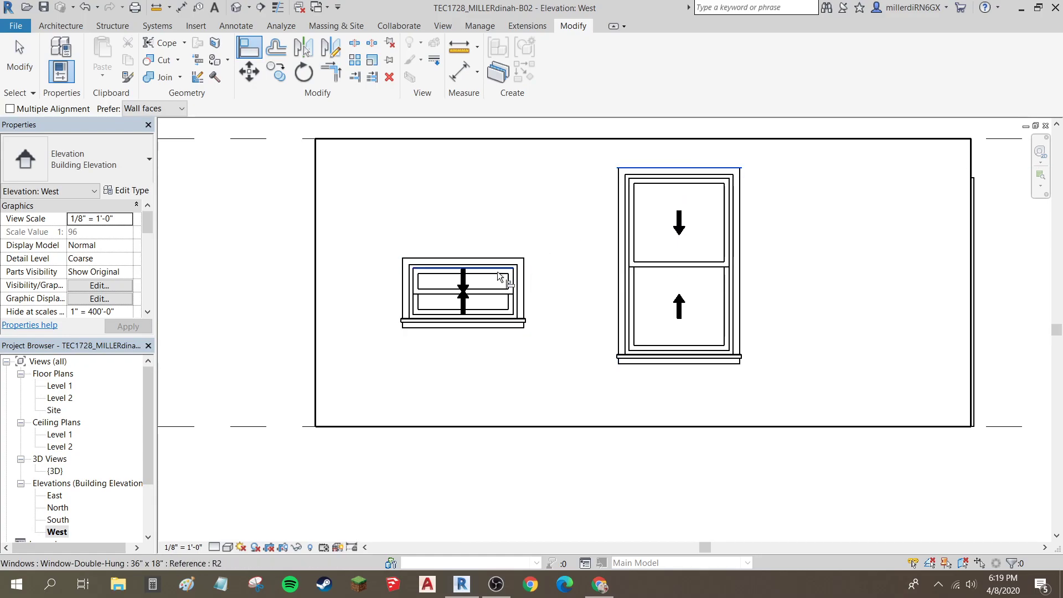
{"action": "left_click", "coordinate": [641, 175]}
{"action": "left_click", "coordinate": [502, 266]}
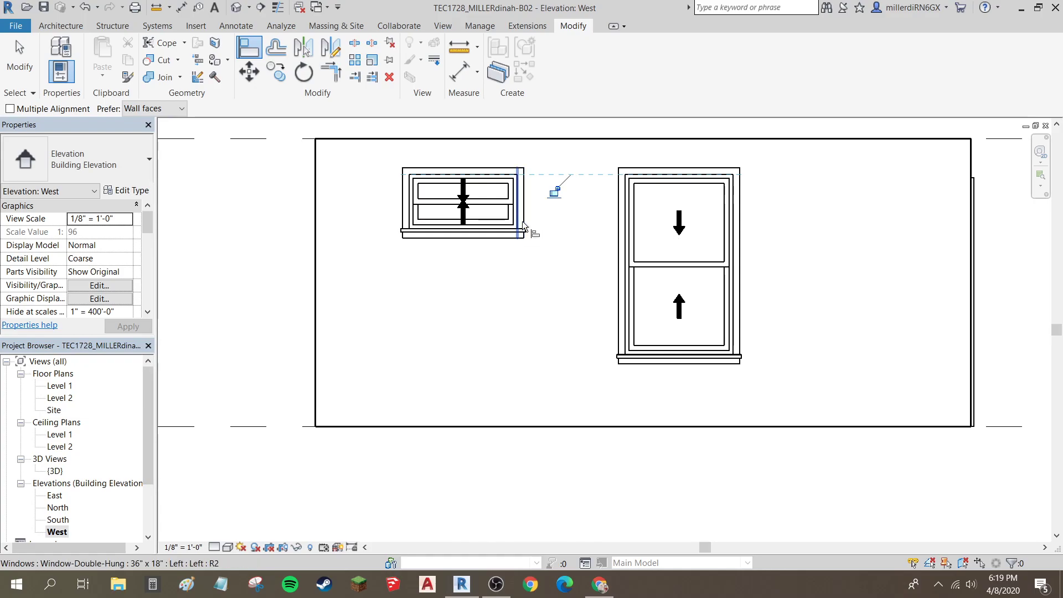
{"action": "scroll", "coordinate": [525, 219], "scroll_direction": "down", "scroll_amount": 3}
{"action": "left_click", "coordinate": [525, 248]}
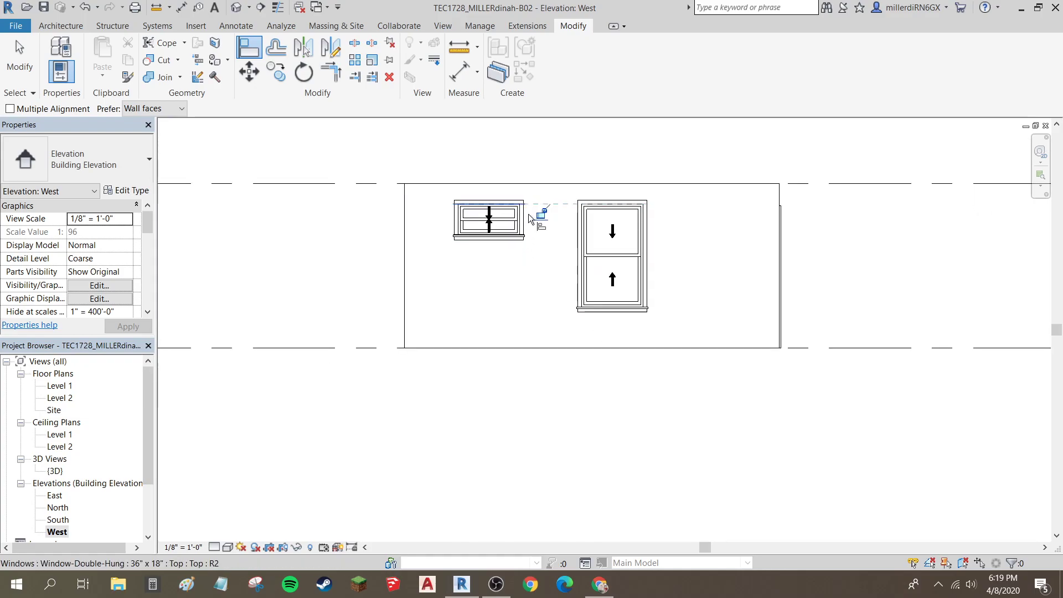
Step: Review the South, North, East and West elevations, then orbit the default 3D view of the house
{"action": "scroll", "coordinate": [57, 530], "scroll_direction": "down", "scroll_amount": 1}
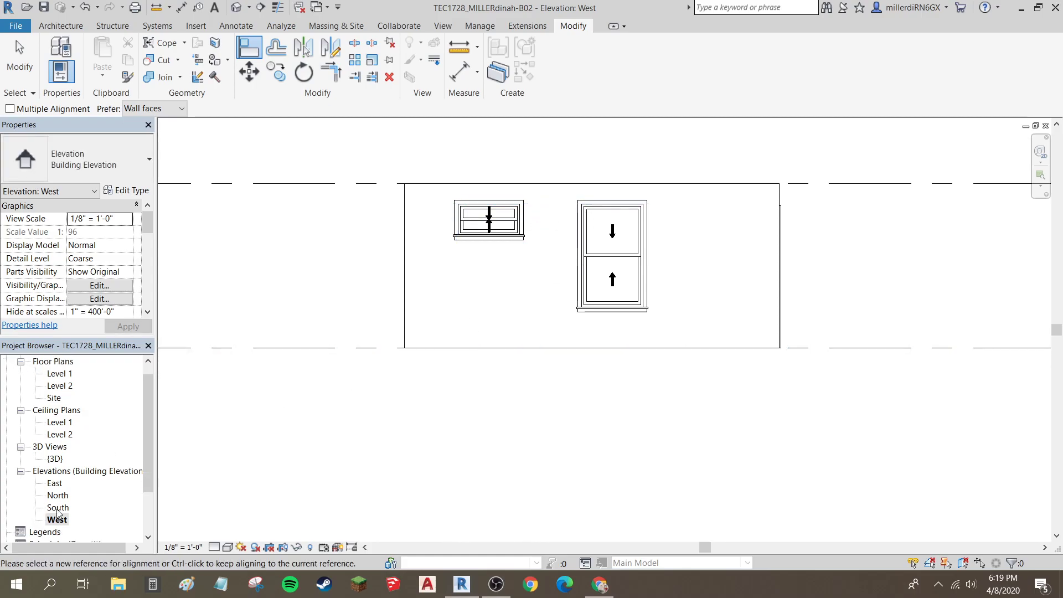
{"action": "double_click", "coordinate": [57, 509]}
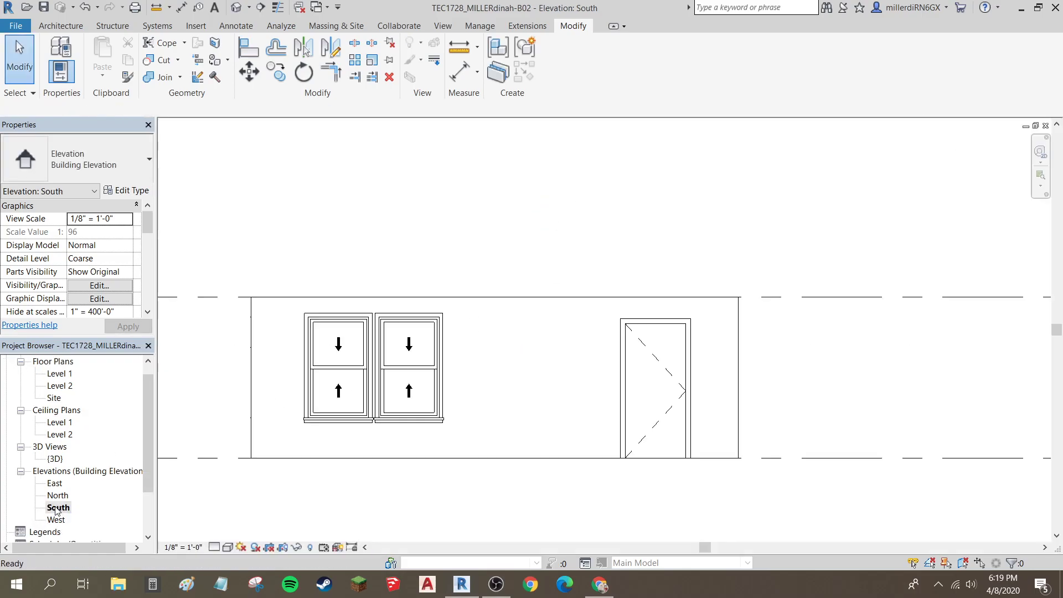
{"action": "double_click", "coordinate": [59, 496]}
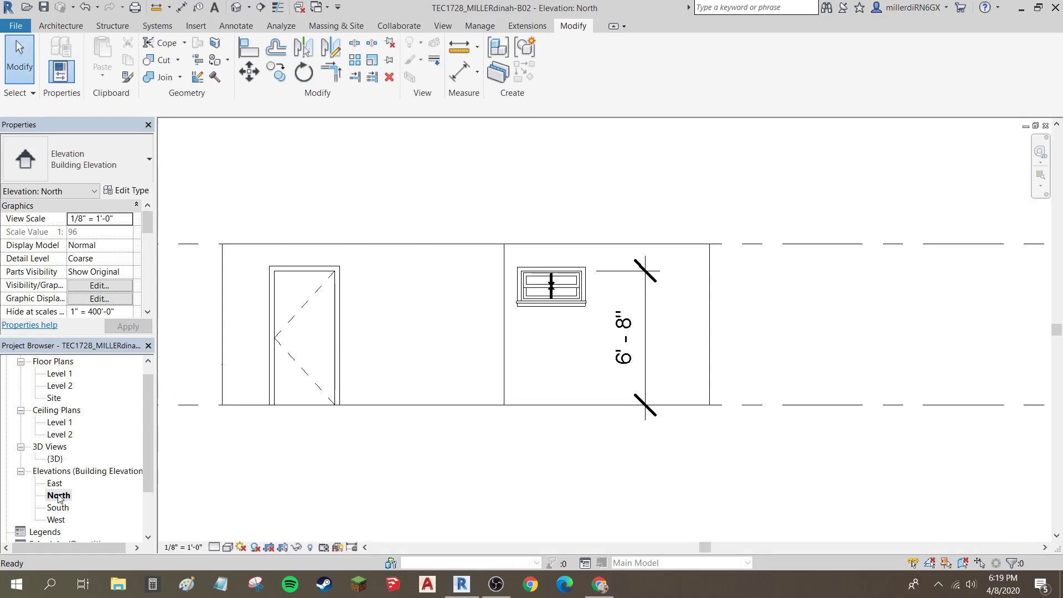
{"action": "double_click", "coordinate": [56, 484]}
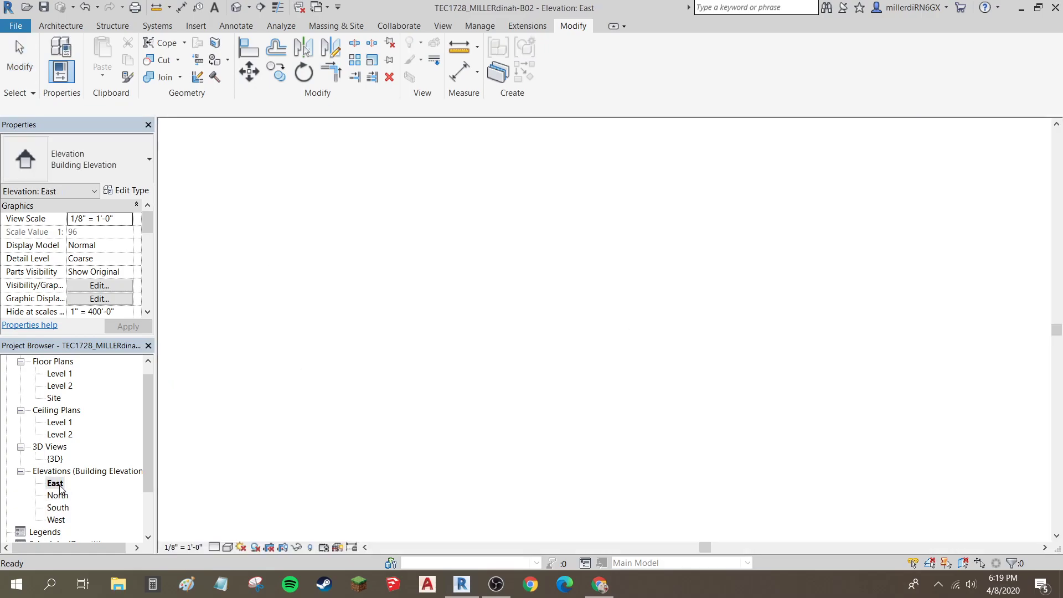
{"action": "double_click", "coordinate": [57, 521]}
{"action": "scroll", "coordinate": [731, 366], "scroll_direction": "down", "scroll_amount": 4}
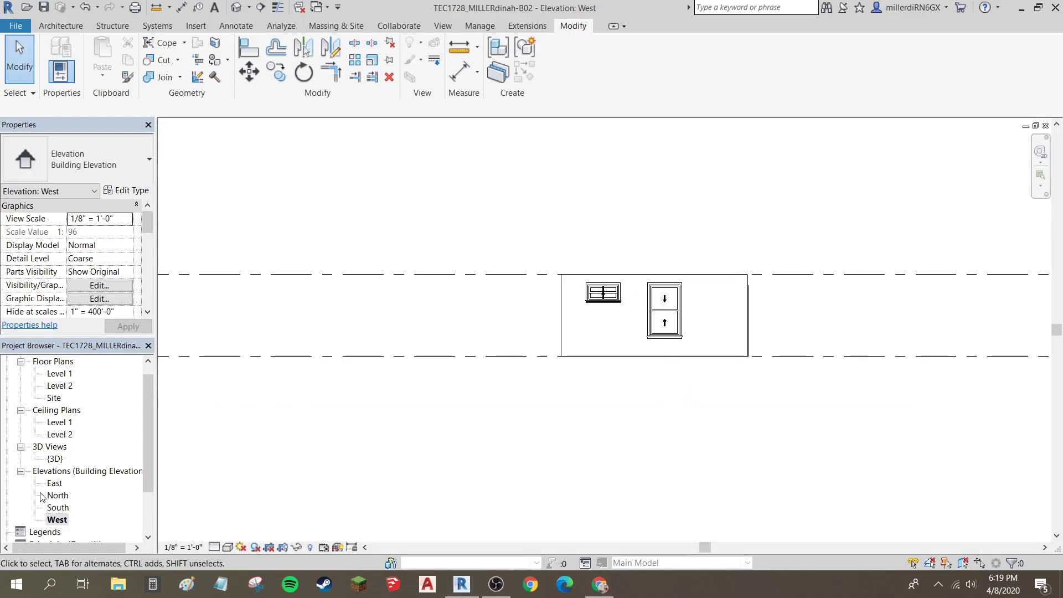
{"action": "double_click", "coordinate": [54, 484]}
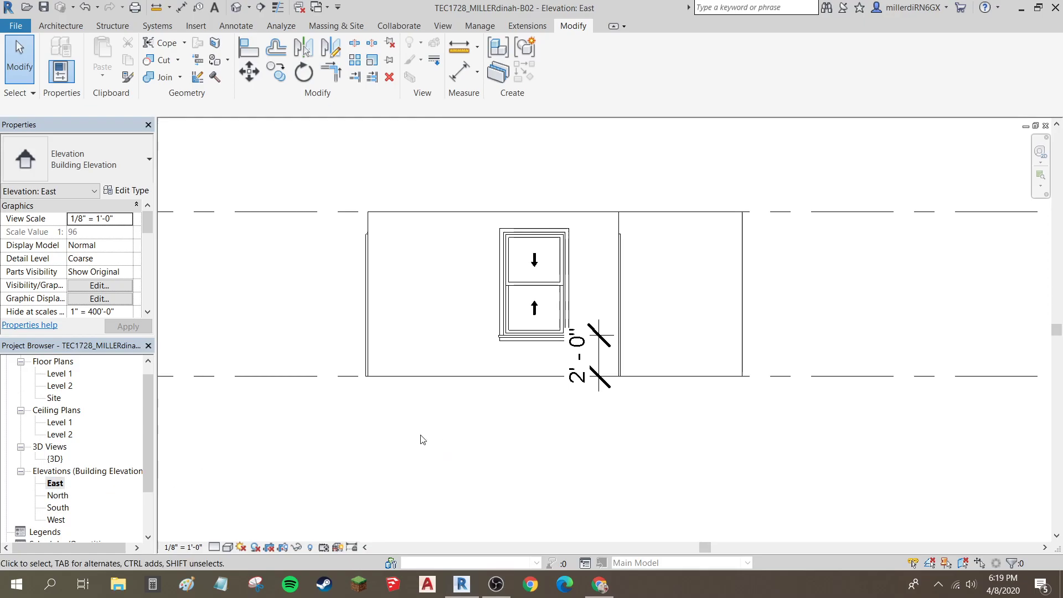
{"action": "left_click", "coordinate": [235, 9]}
{"action": "middle_click_drag", "start_coordinate": [619, 462], "coordinate": [637, 400], "text": "shift"}
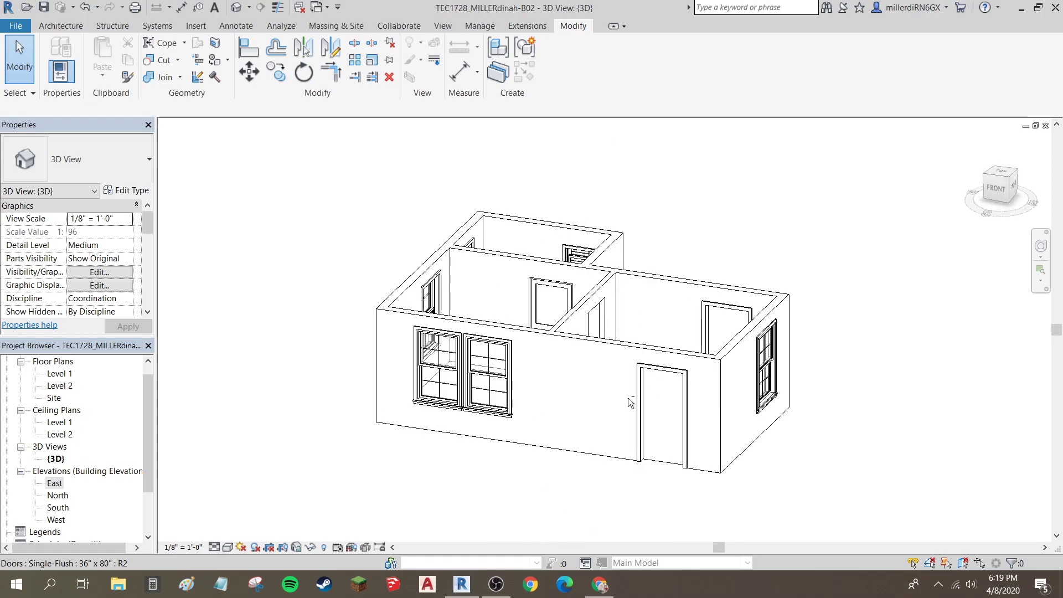
Step: On the Level 1 floor plan, start a Roof by Footprint from the Architecture tab
{"action": "double_click", "coordinate": [57, 374]}
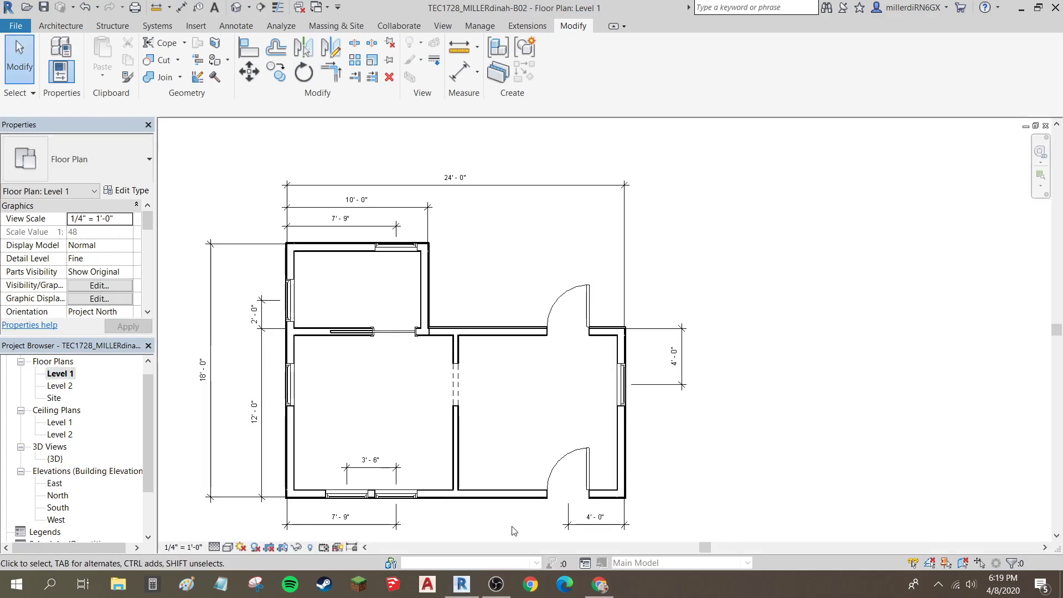
{"action": "middle_click_drag", "start_coordinate": [418, 453], "coordinate": [471, 407]}
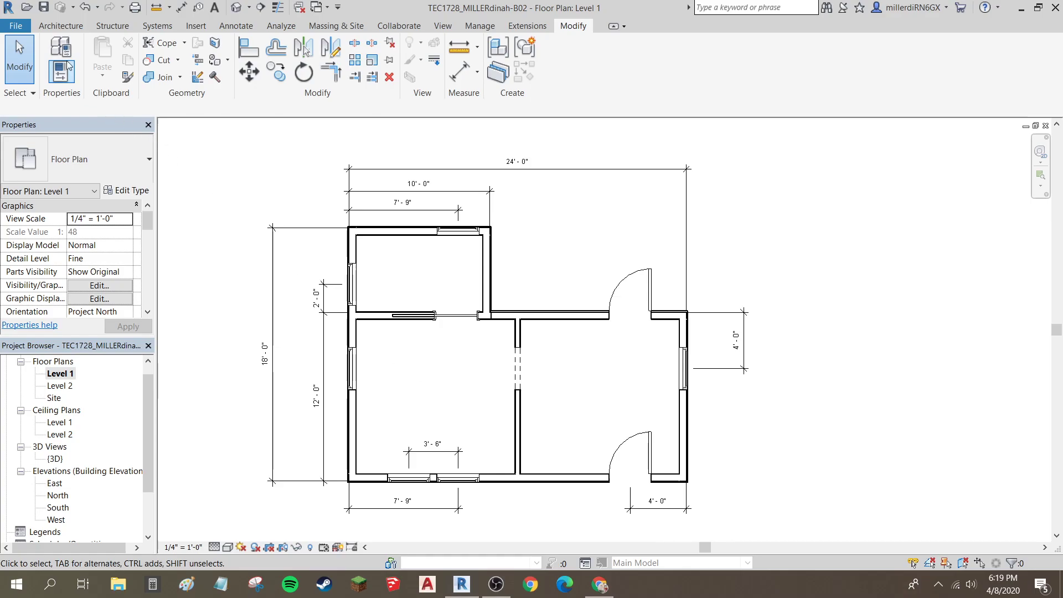
{"action": "left_click", "coordinate": [48, 26]}
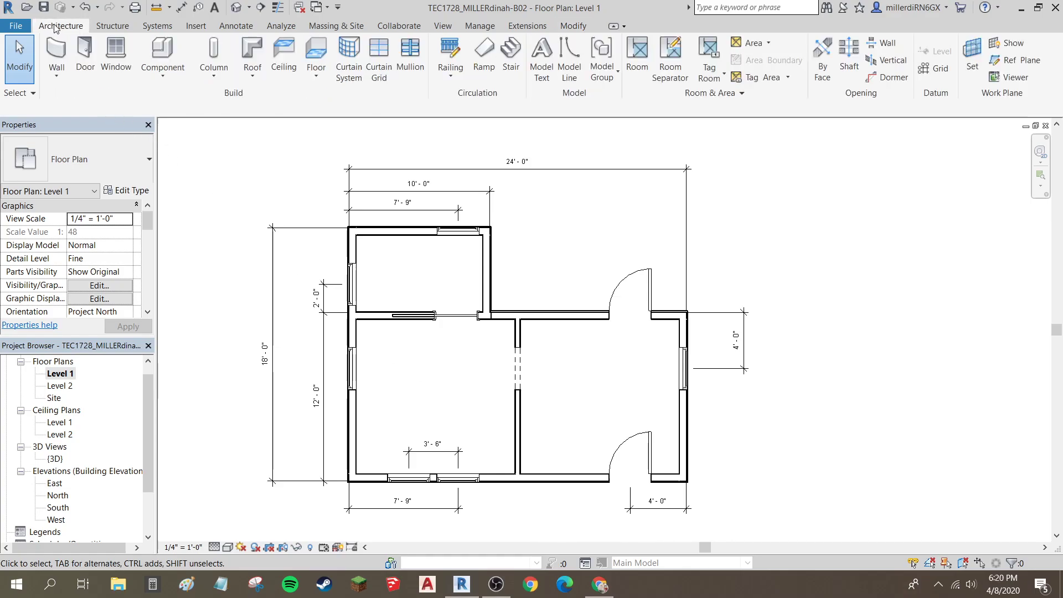
{"action": "left_click", "coordinate": [253, 57]}
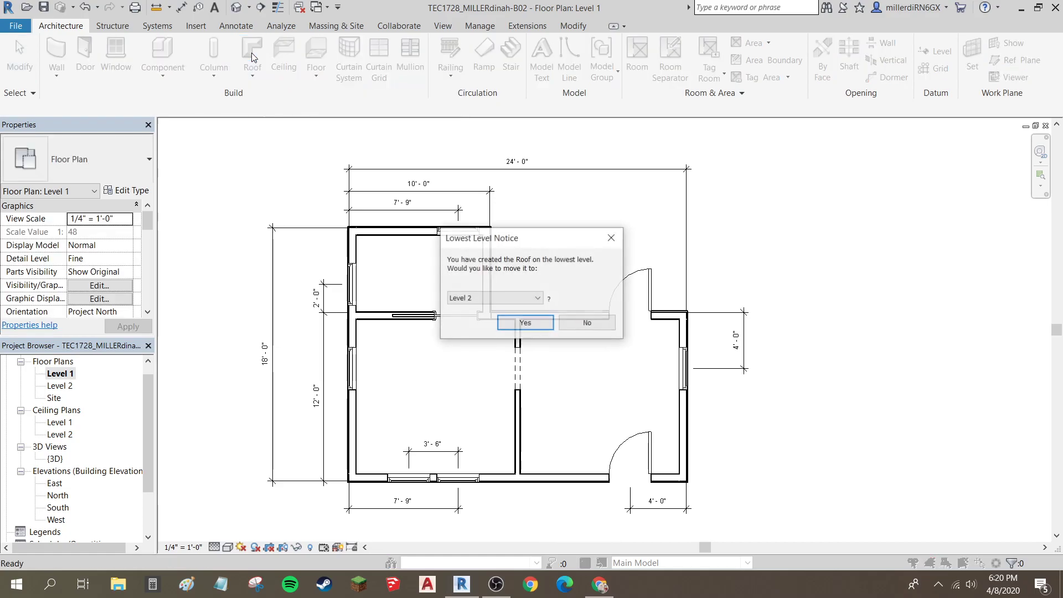
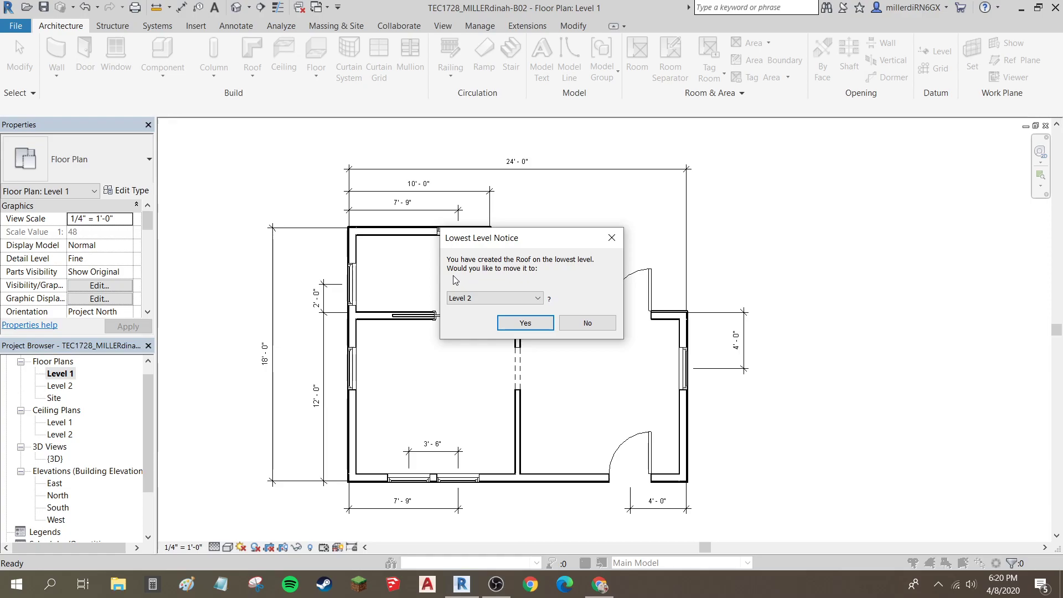
Step: Keep Level 2 in the Lowest Level Notice and accept moving the roof there
{"action": "left_click", "coordinate": [483, 300]}
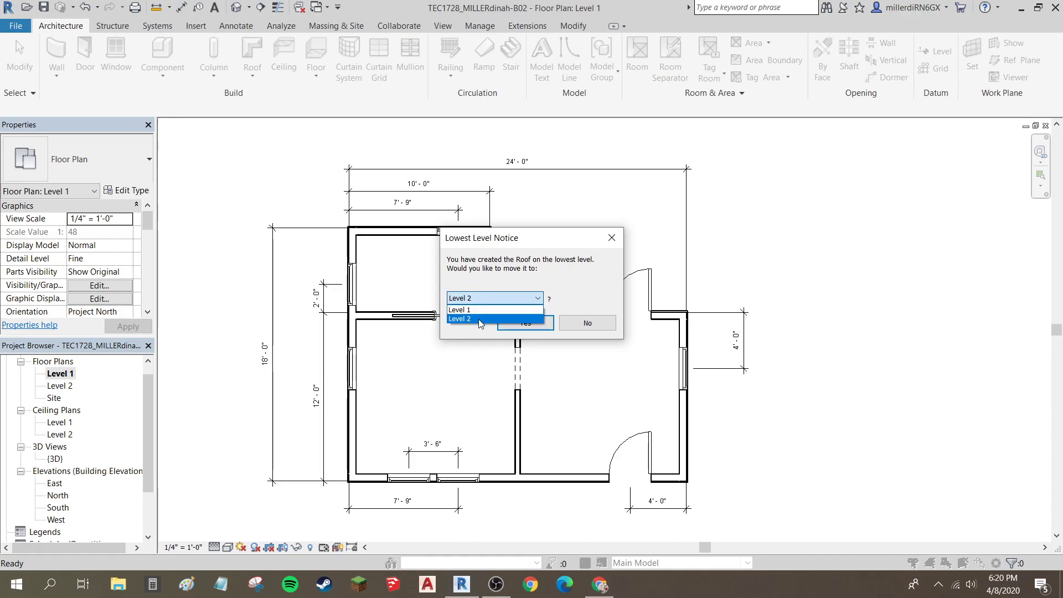
{"action": "left_click", "coordinate": [480, 319]}
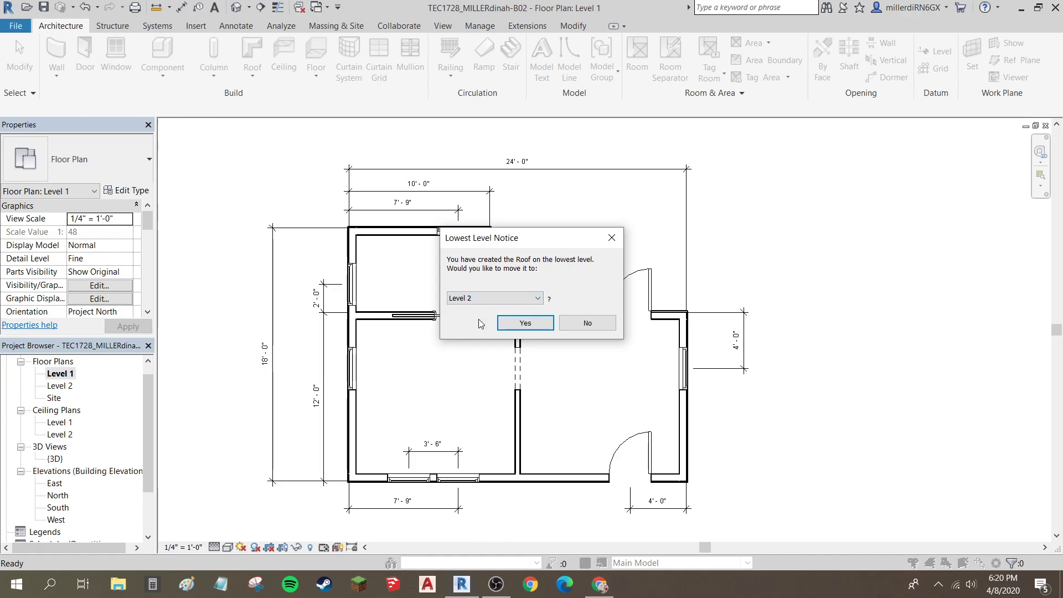
{"action": "left_click", "coordinate": [535, 326]}
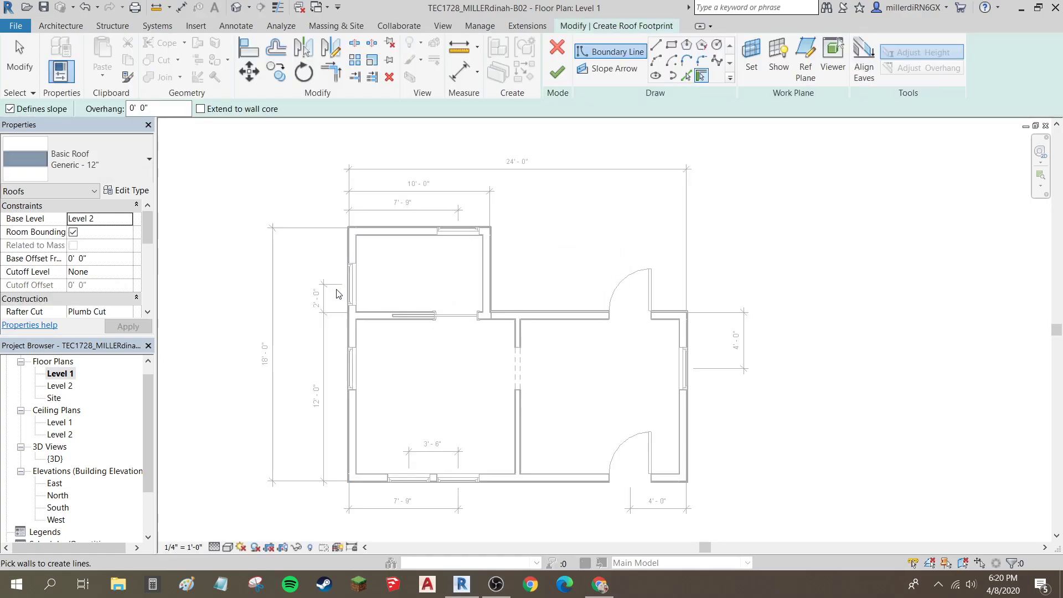
{"action": "left_click", "coordinate": [353, 349]}
{"action": "left_click", "coordinate": [379, 480]}
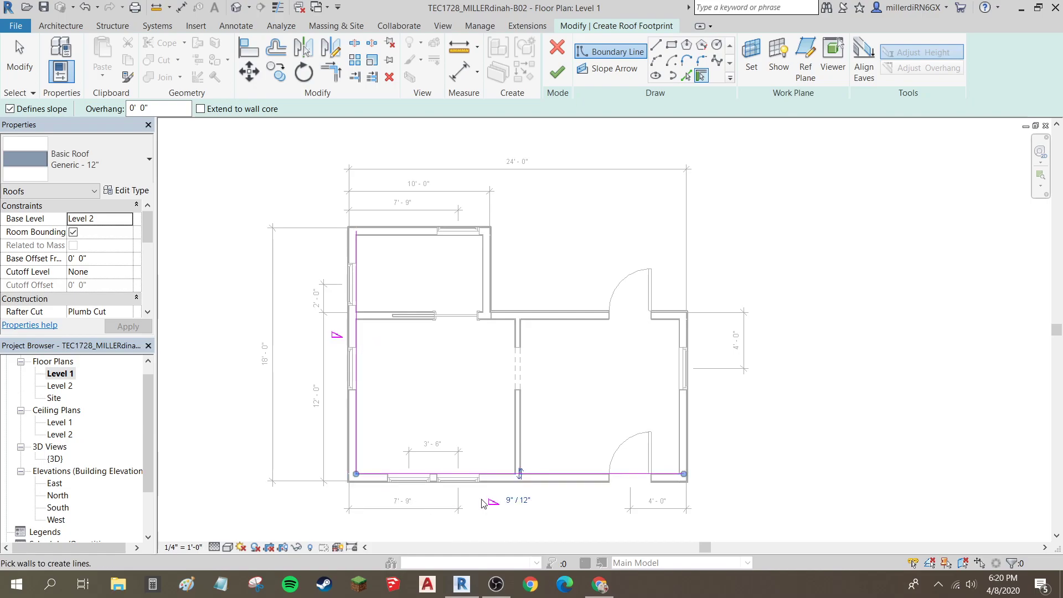
{"action": "key", "text": "ctrl+z"}
{"action": "key", "text": "ctrl+z"}
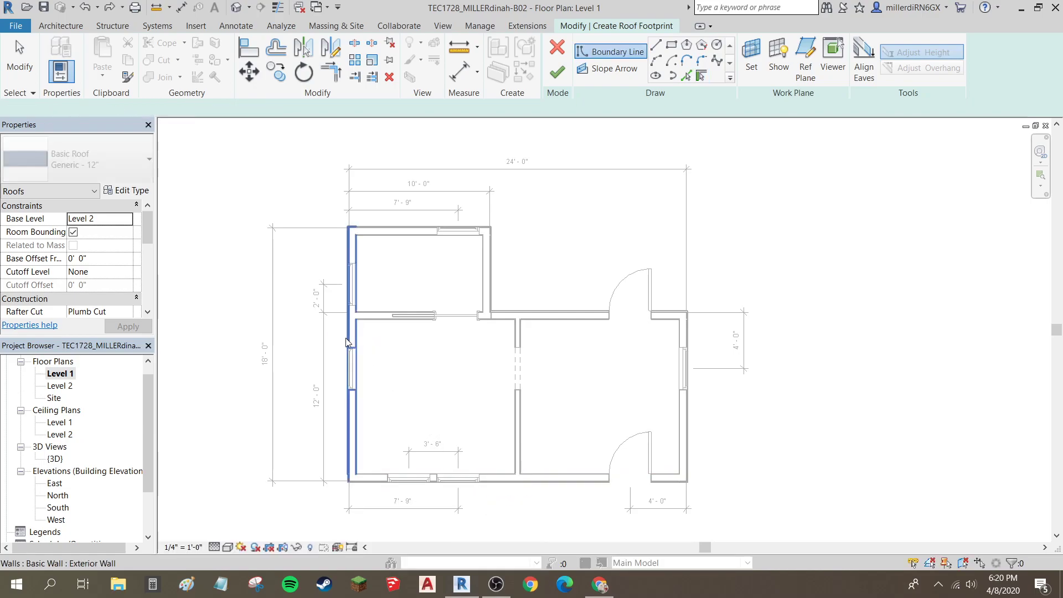
{"action": "left_click", "coordinate": [348, 327]}
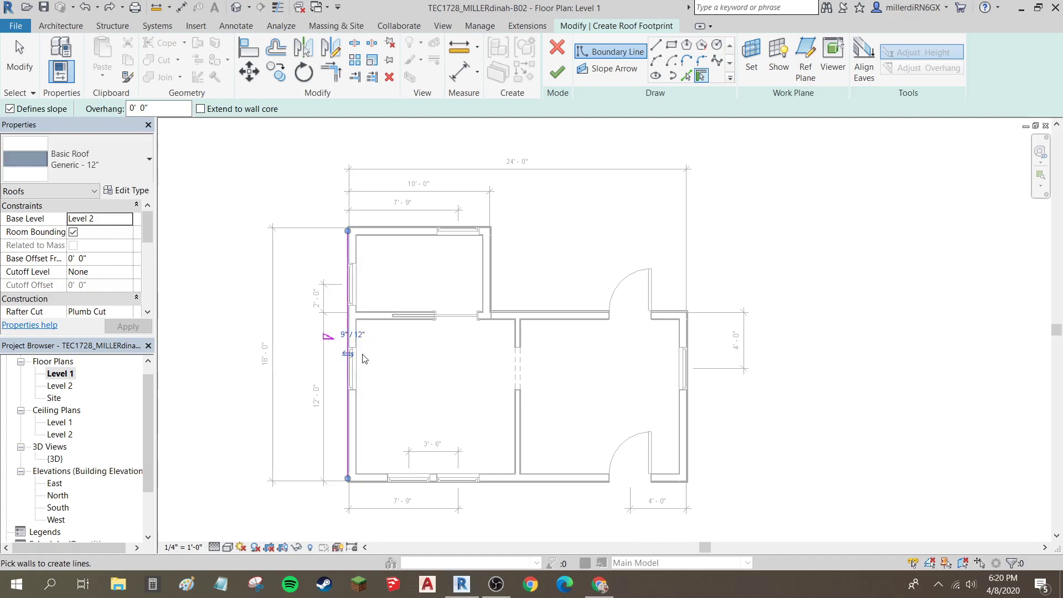
{"action": "left_click", "coordinate": [391, 228]}
{"action": "left_click", "coordinate": [492, 289]}
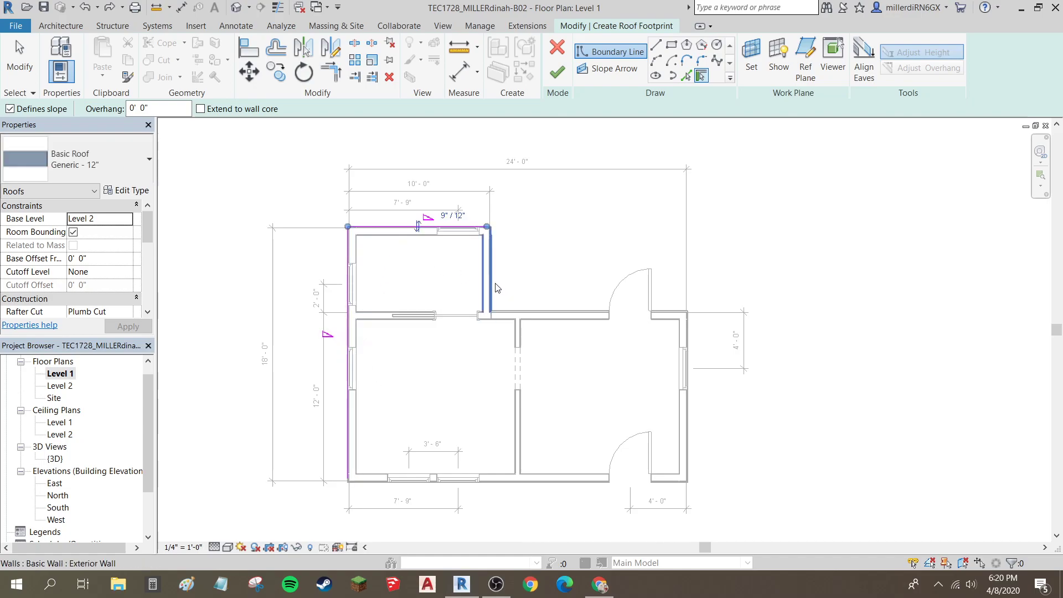
{"action": "left_click", "coordinate": [552, 319]}
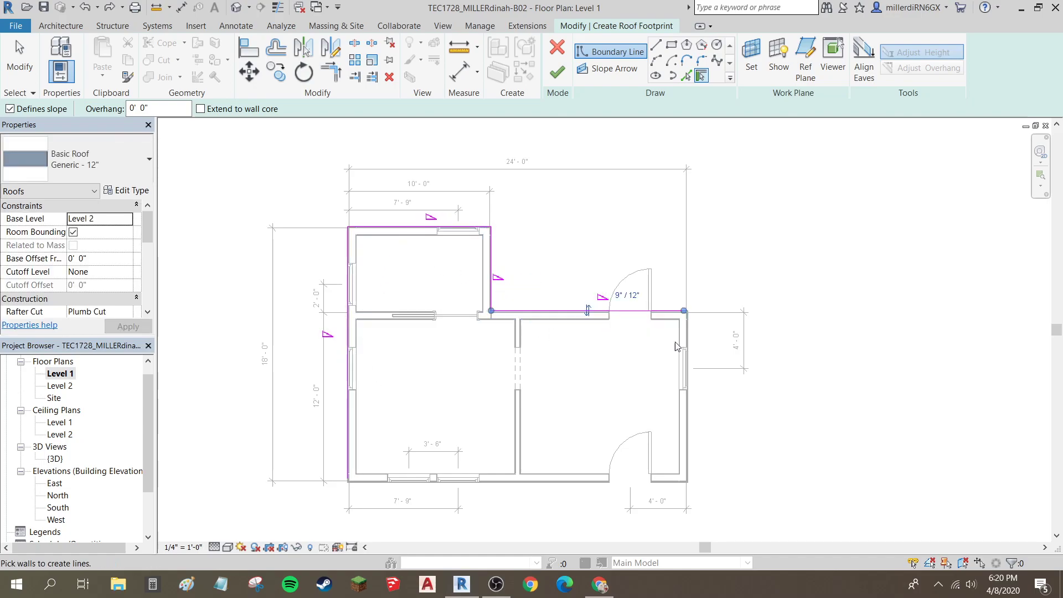
{"action": "left_click", "coordinate": [694, 374]}
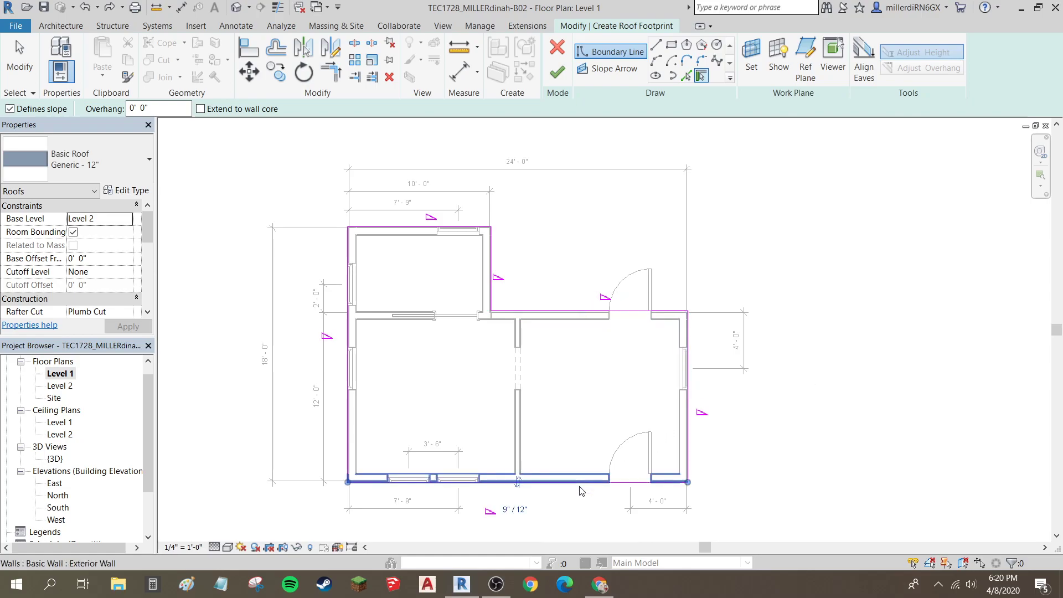
{"action": "scroll", "coordinate": [583, 487], "scroll_direction": "up", "scroll_amount": 1}
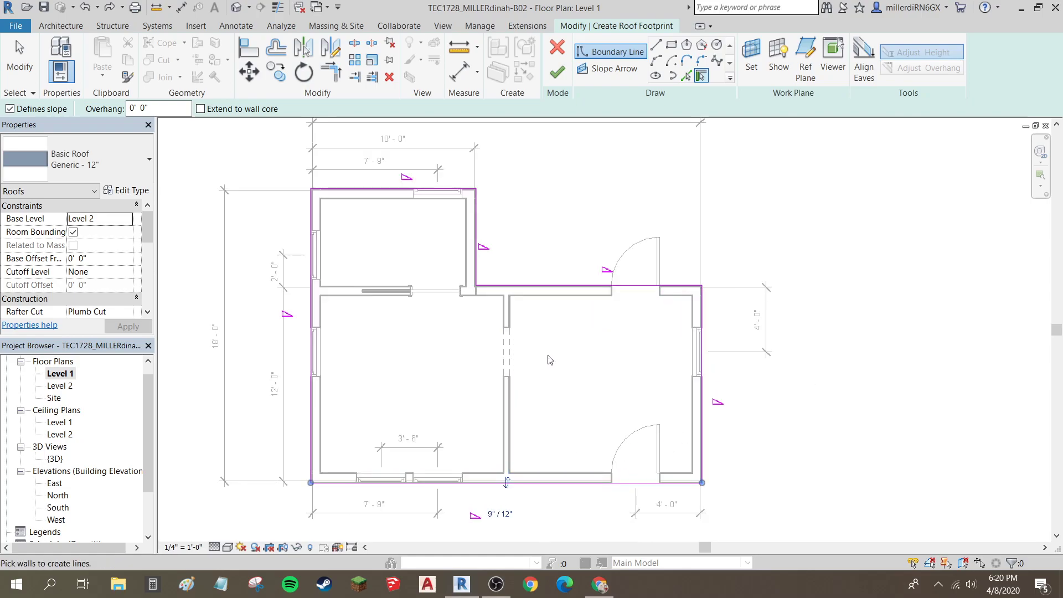
{"action": "left_click", "coordinate": [393, 231]}
{"action": "key", "text": "Escape"}
{"action": "left_click_drag", "start_coordinate": [282, 167], "coordinate": [746, 521]}
{"action": "key", "text": "Delete"}
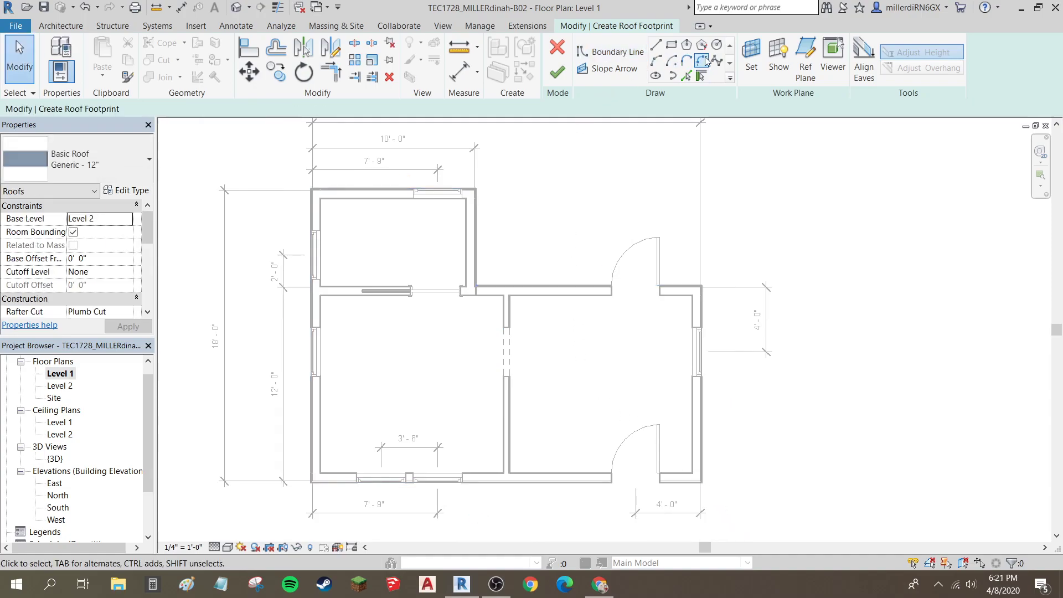
Step: Draw the footprint as a rectangle spanning the house's opposite outer wall corners
{"action": "left_click", "coordinate": [670, 48]}
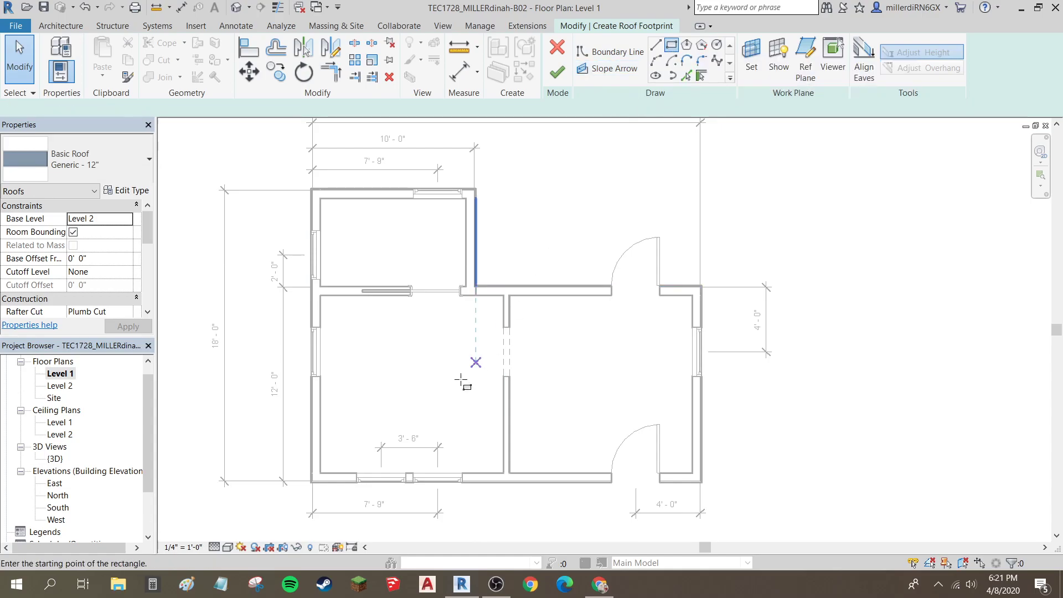
{"action": "scroll", "coordinate": [316, 482], "scroll_direction": "up", "scroll_amount": 2}
{"action": "left_click", "coordinate": [310, 476]}
{"action": "scroll", "coordinate": [366, 460], "scroll_direction": "down", "scroll_amount": 2}
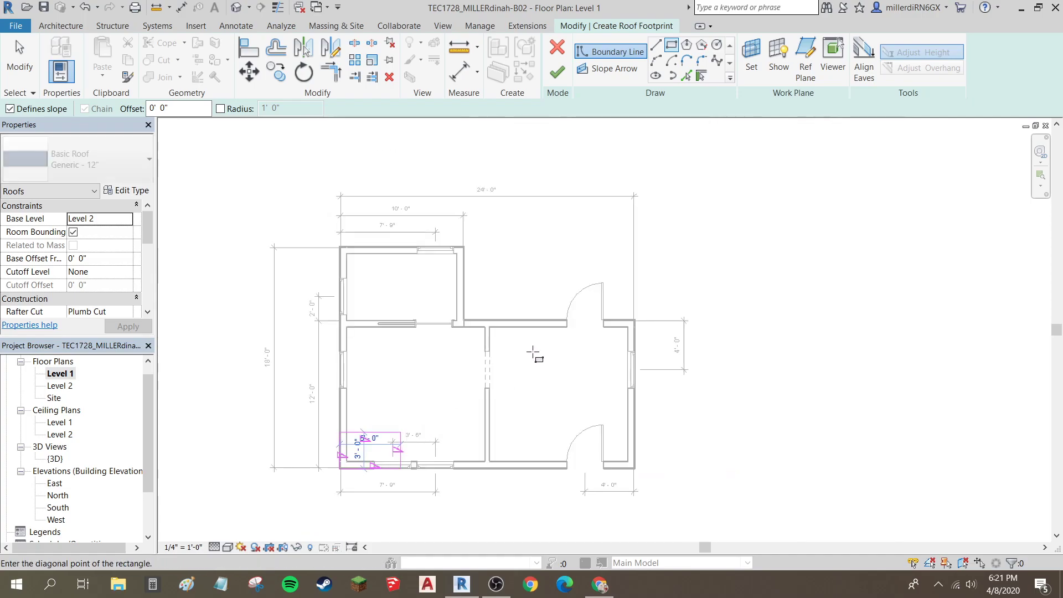
{"action": "left_click", "coordinate": [627, 253]}
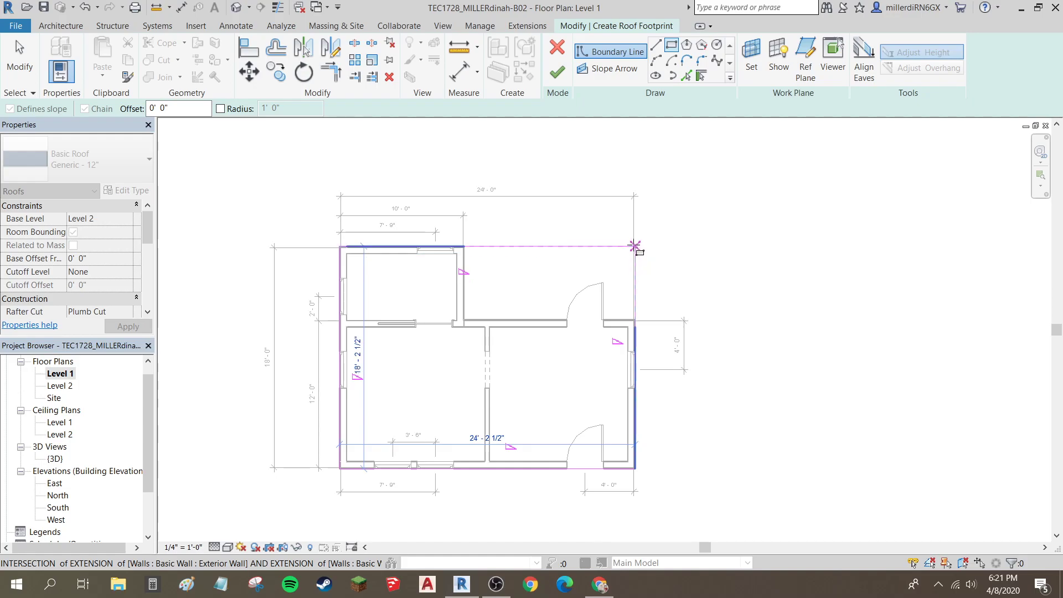
{"action": "left_click", "coordinate": [635, 245]}
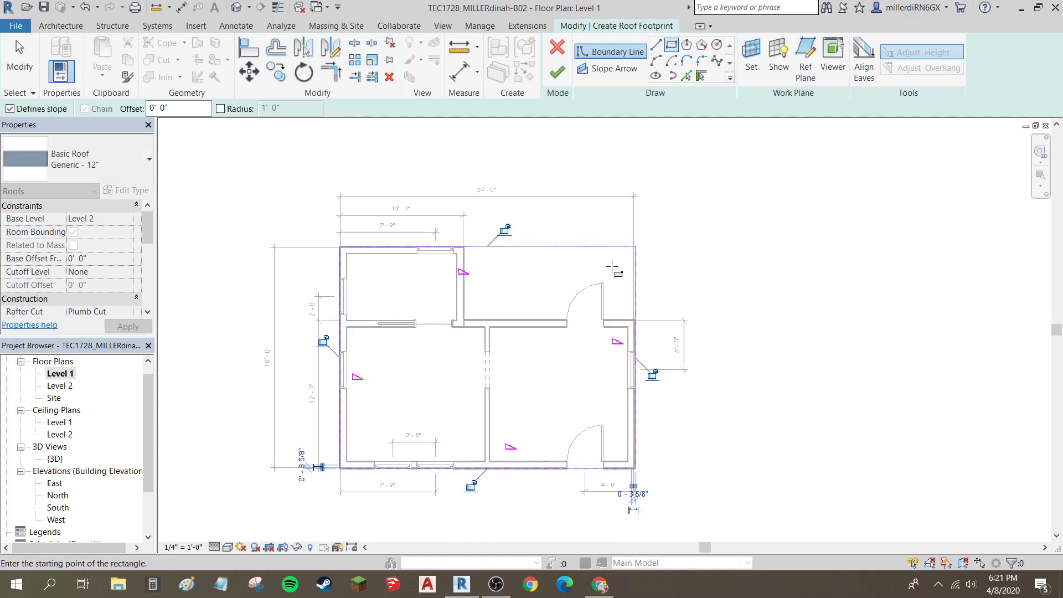
{"action": "scroll", "coordinate": [488, 326], "scroll_direction": "up", "scroll_amount": 2}
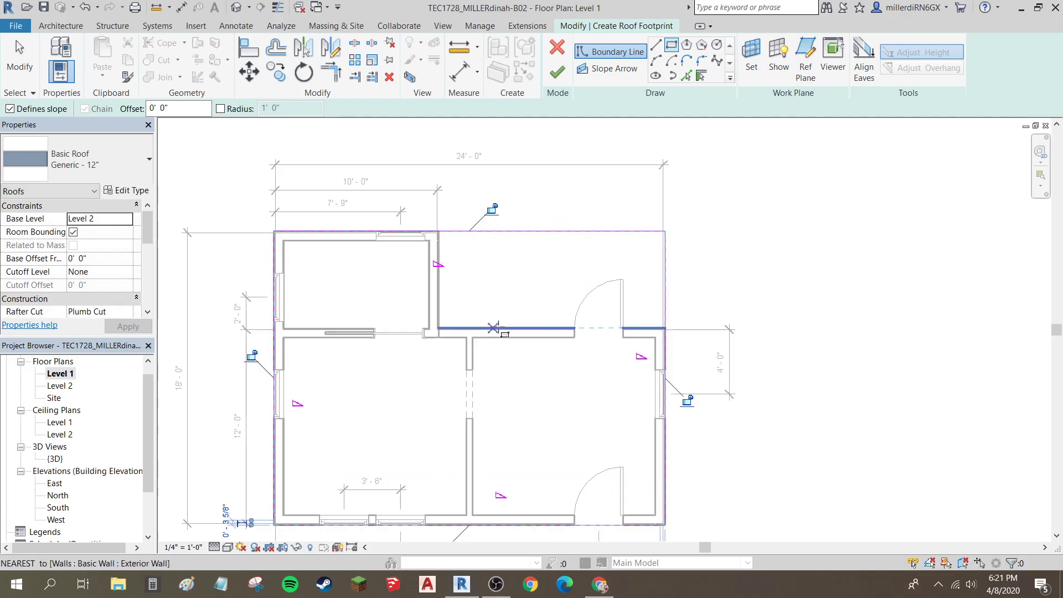
{"action": "middle_click_drag", "start_coordinate": [488, 327], "coordinate": [569, 318]}
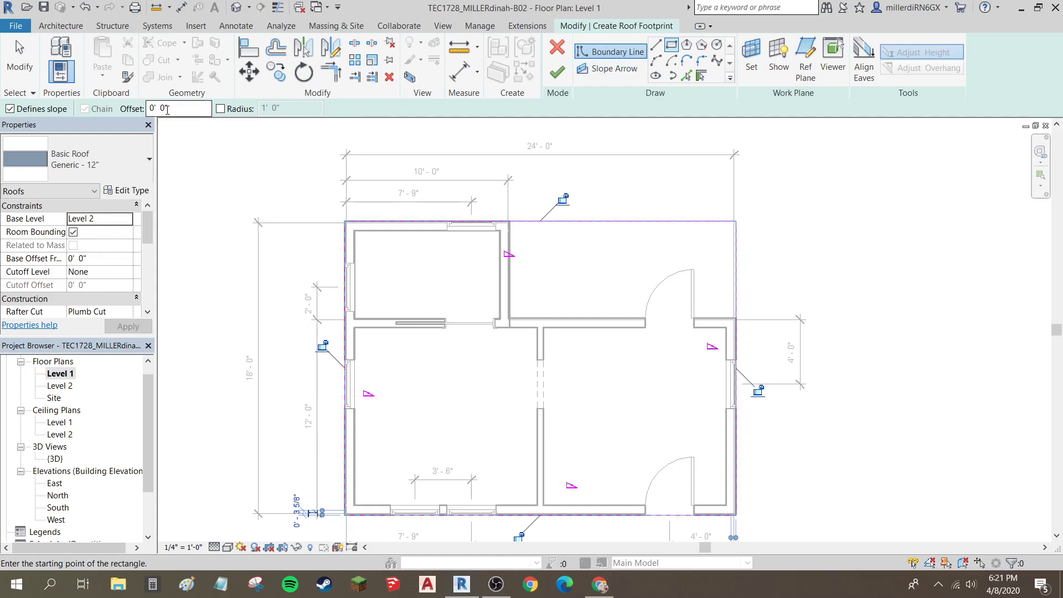
Step: Set the offset to 1' 0", then switch to Pick Walls with a 1' 0" overhang
{"action": "left_click_drag", "start_coordinate": [170, 110], "coordinate": [140, 109]}
{"action": "type", "text": "1"}
{"action": "key", "text": "Return"}
{"action": "left_click", "coordinate": [701, 77]}
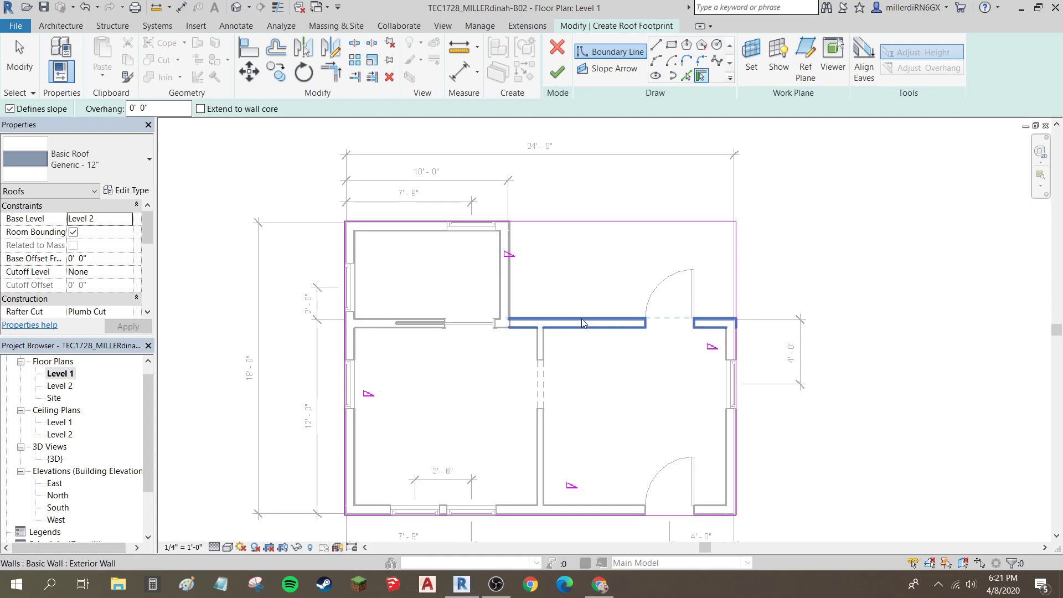
{"action": "left_click", "coordinate": [133, 108]}
{"action": "type", "text": "1"}
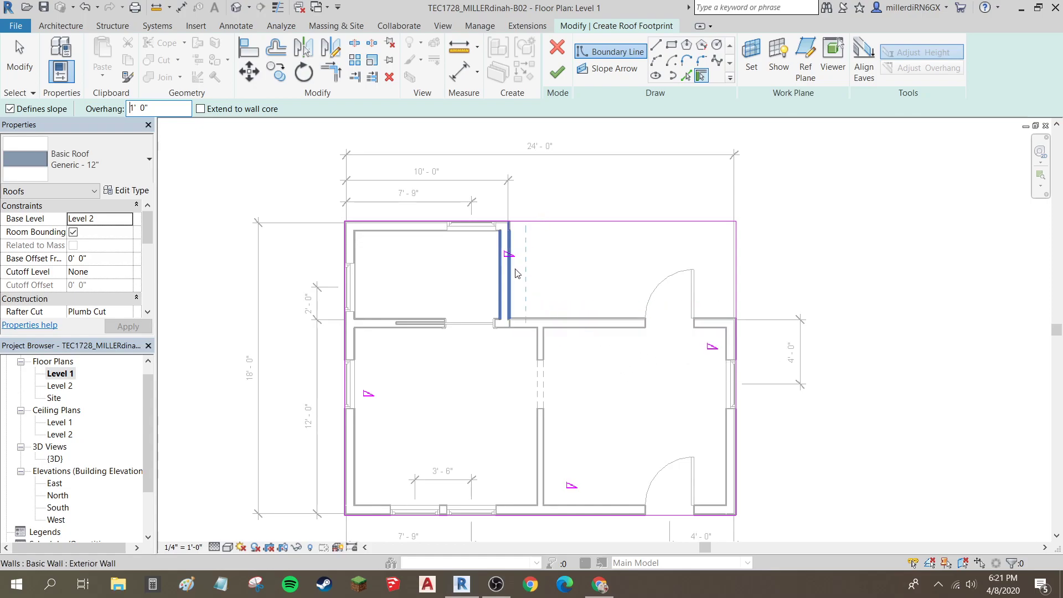
Step: Finish the hip roof, check it in the default 3D view, and reopen its footprint
{"action": "left_click", "coordinate": [556, 73]}
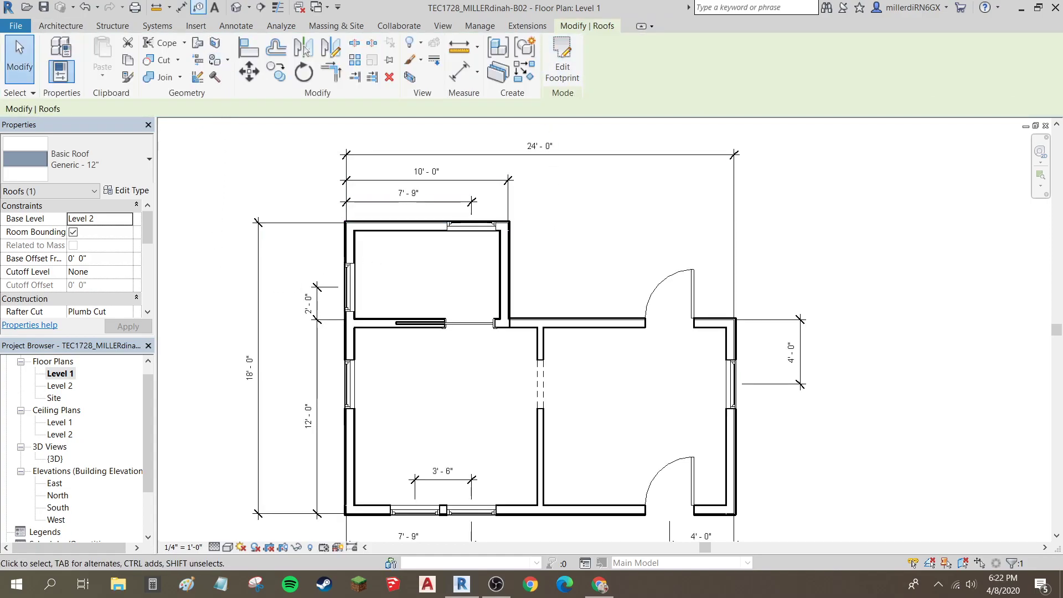
{"action": "left_click", "coordinate": [235, 7]}
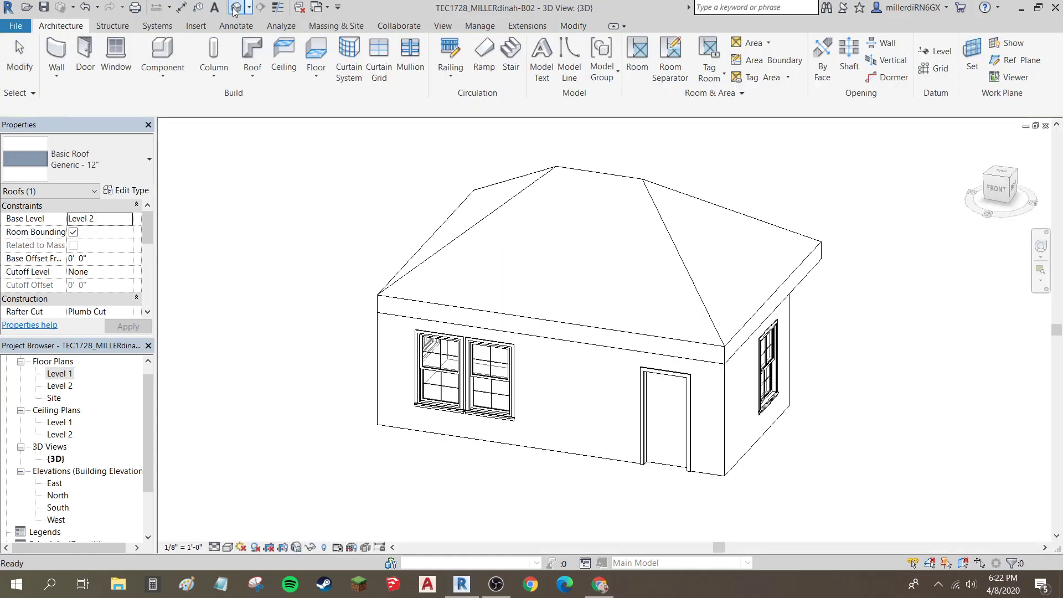
{"action": "middle_click_drag", "start_coordinate": [669, 380], "coordinate": [654, 277], "text": "shift"}
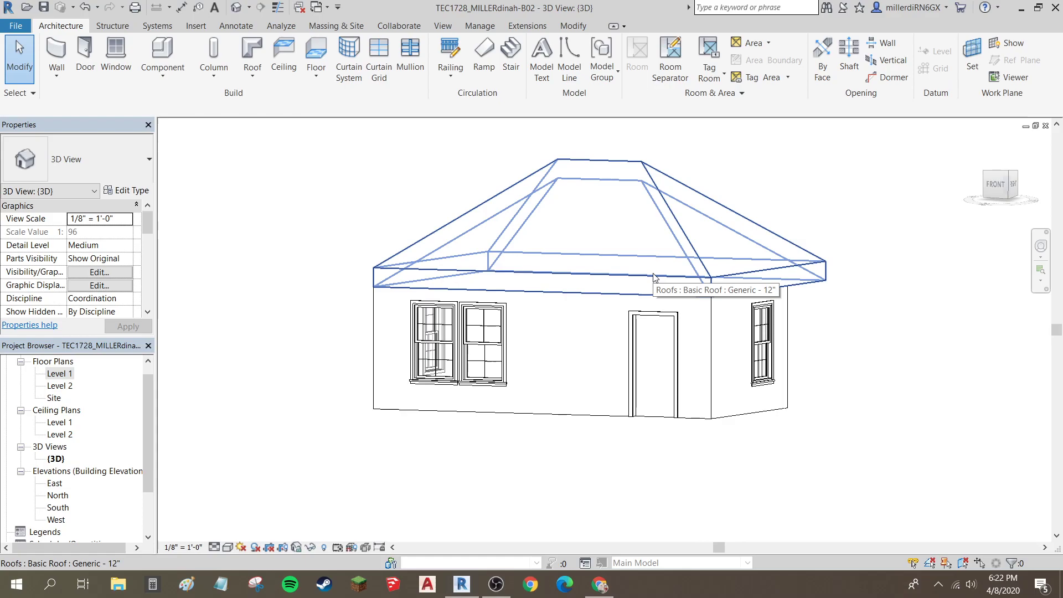
{"action": "left_click", "coordinate": [710, 277]}
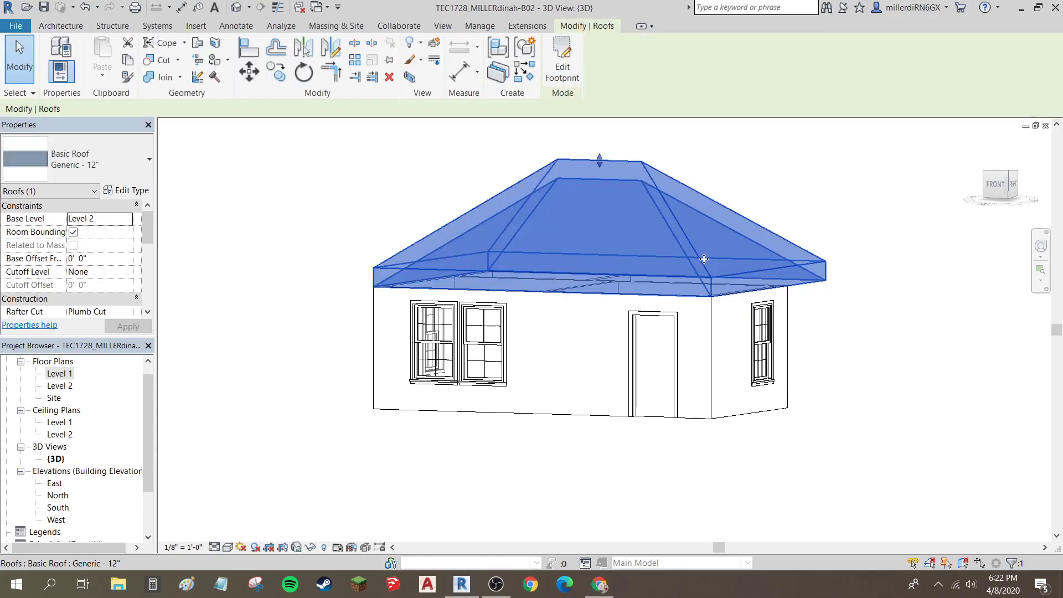
{"action": "left_click", "coordinate": [562, 58]}
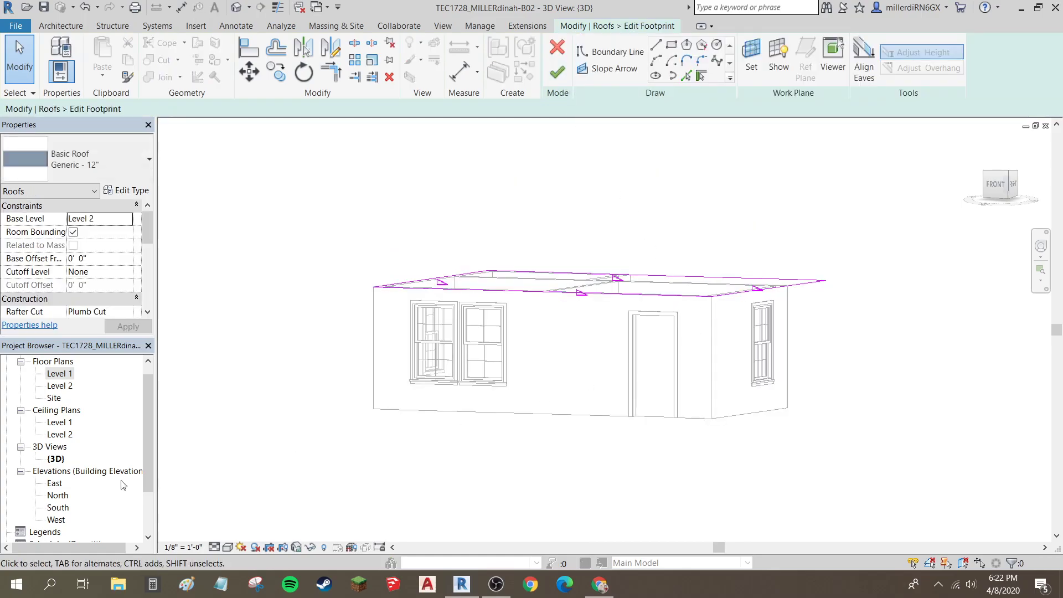
Step: On the Level 1 plan, uncheck Defines Roof Slope for the top and bottom edges, then finish the sketch
{"action": "double_click", "coordinate": [57, 374]}
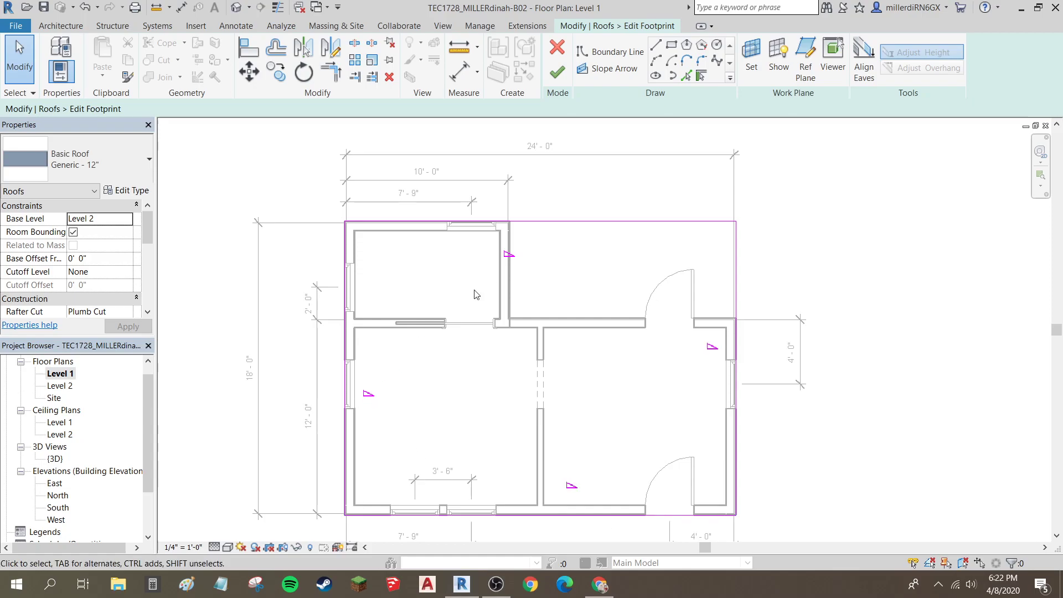
{"action": "left_click", "coordinate": [587, 222]}
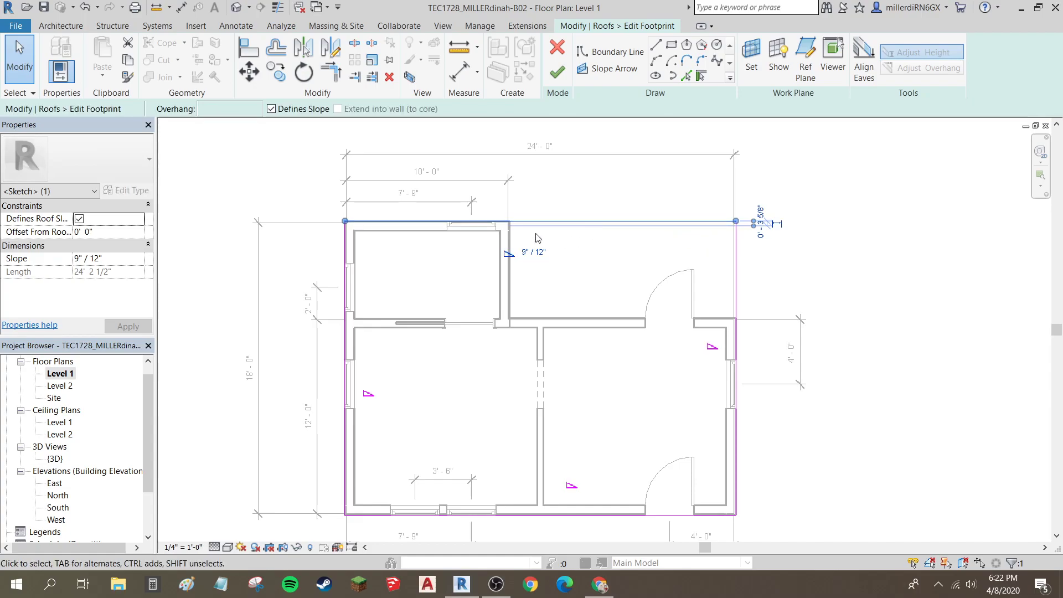
{"action": "left_click", "coordinate": [79, 219]}
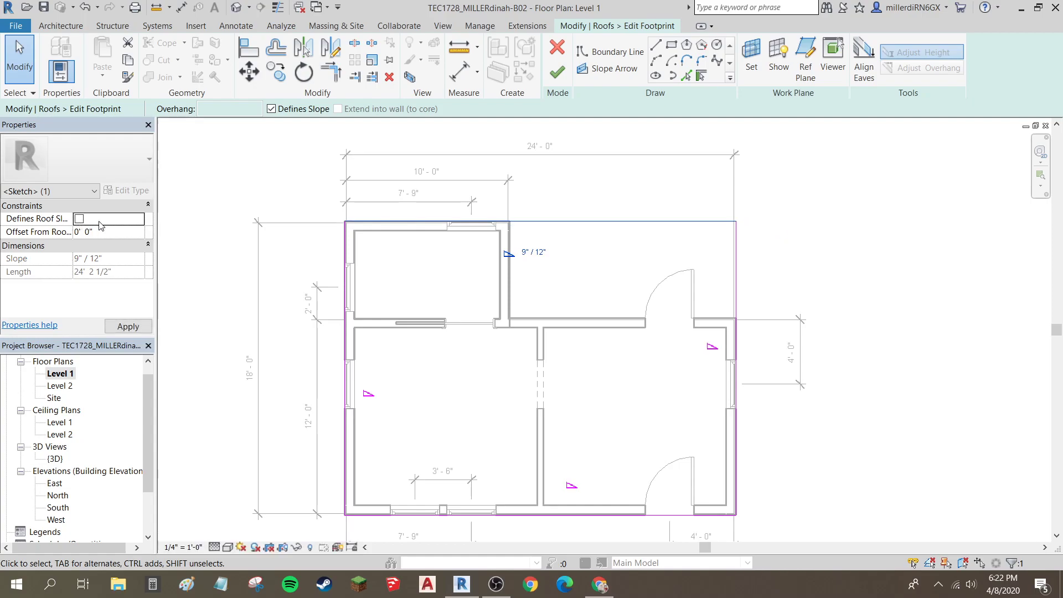
{"action": "left_click", "coordinate": [534, 514]}
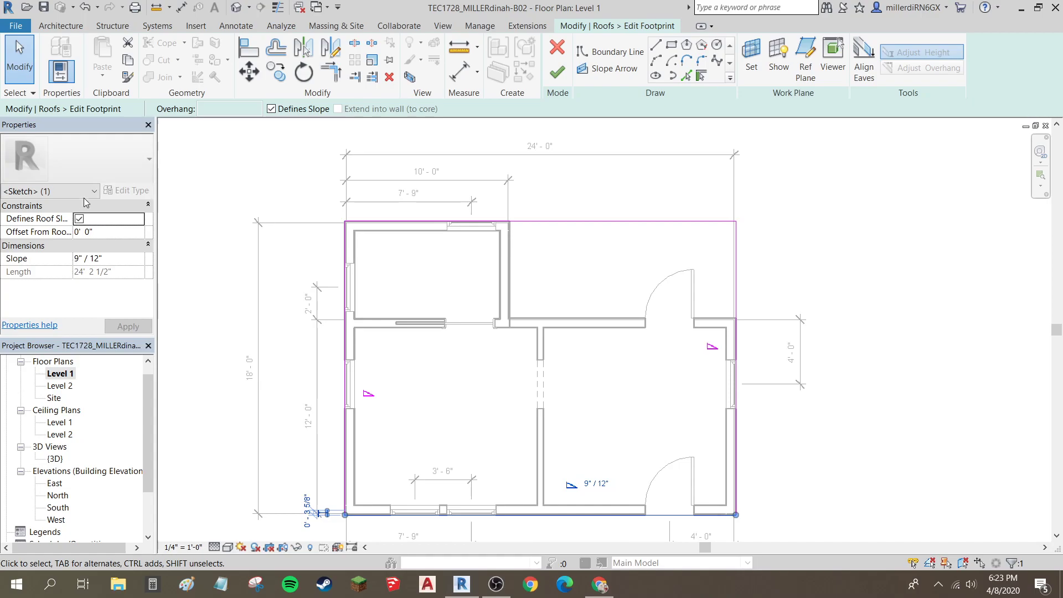
{"action": "left_click", "coordinate": [79, 219]}
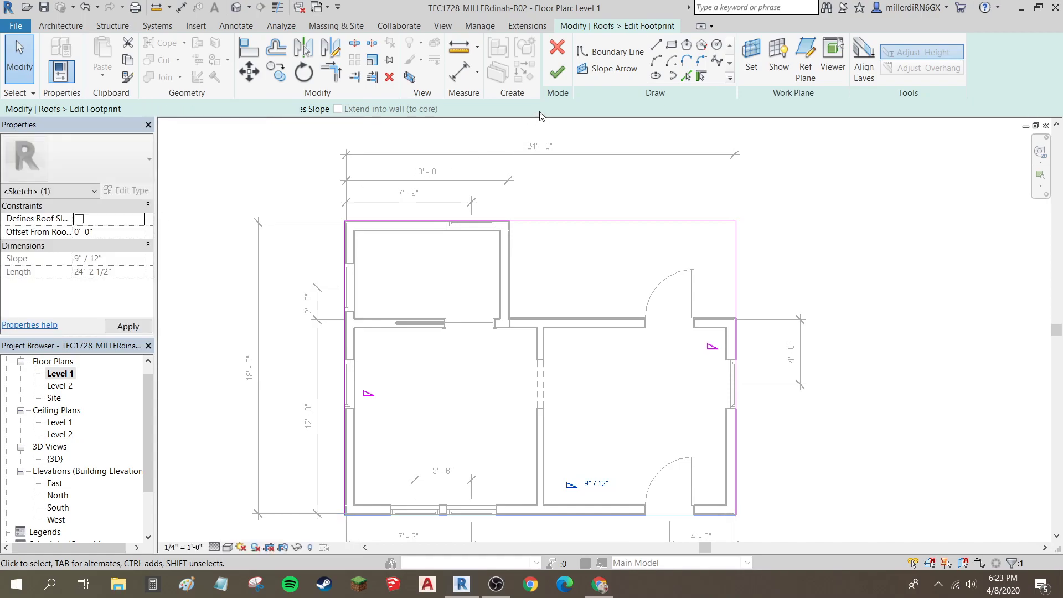
{"action": "left_click", "coordinate": [557, 72]}
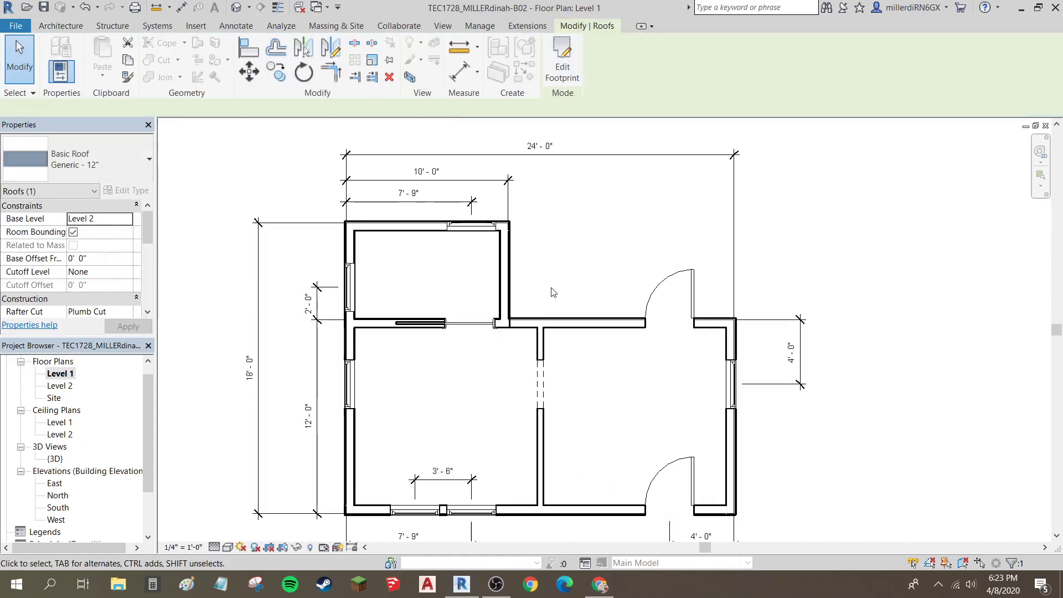
{"action": "left_click", "coordinate": [236, 6]}
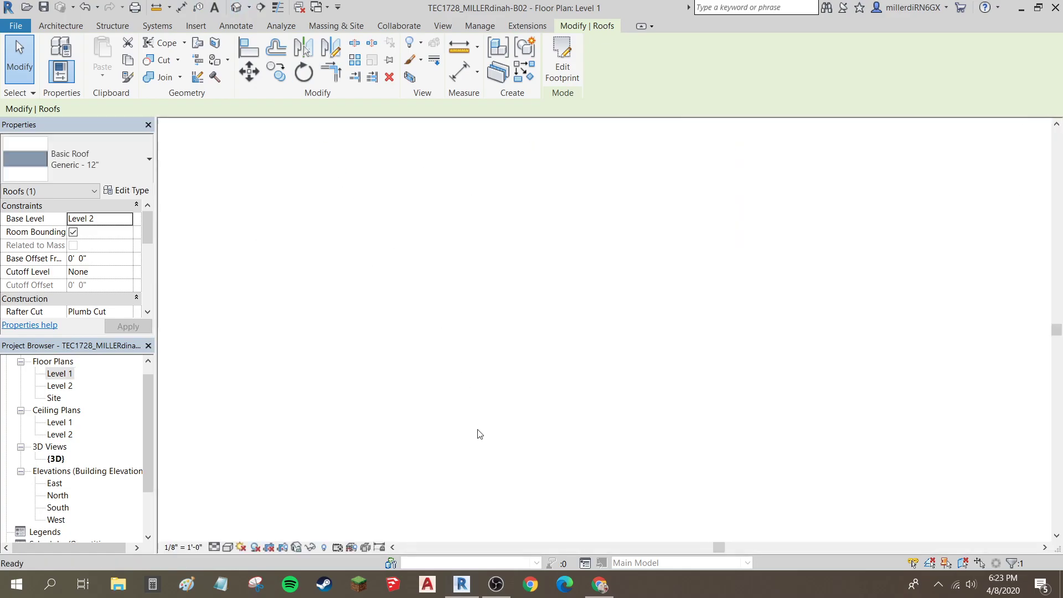
Step: From a low front 3D view, select the gable roof and open Edit Footprint
{"action": "left_click", "coordinate": [488, 427]}
{"action": "middle_click_drag", "start_coordinate": [483, 374], "coordinate": [497, 444], "text": "shift"}
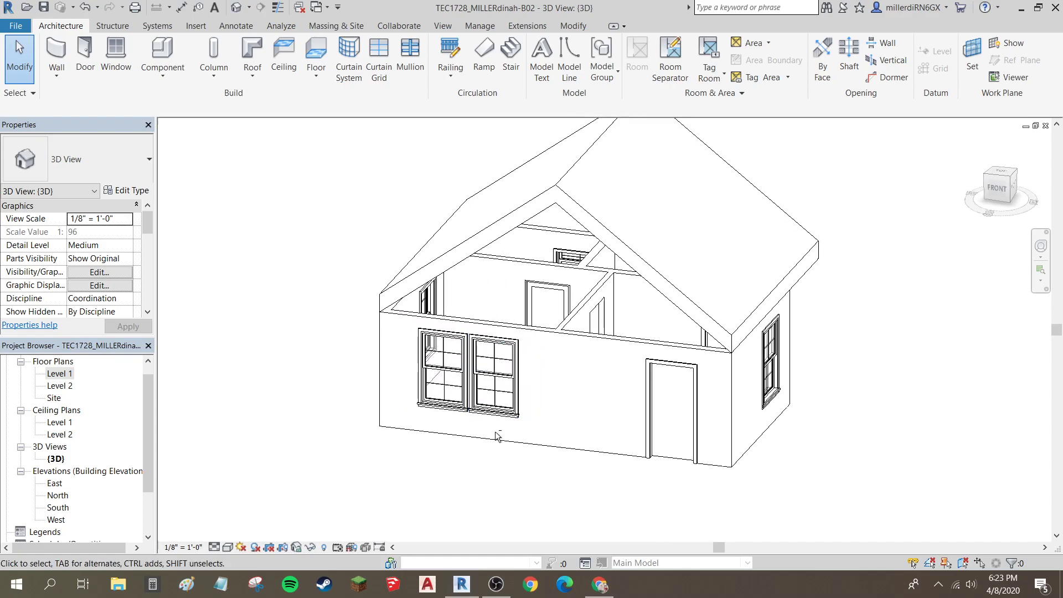
{"action": "left_click", "coordinate": [555, 189]}
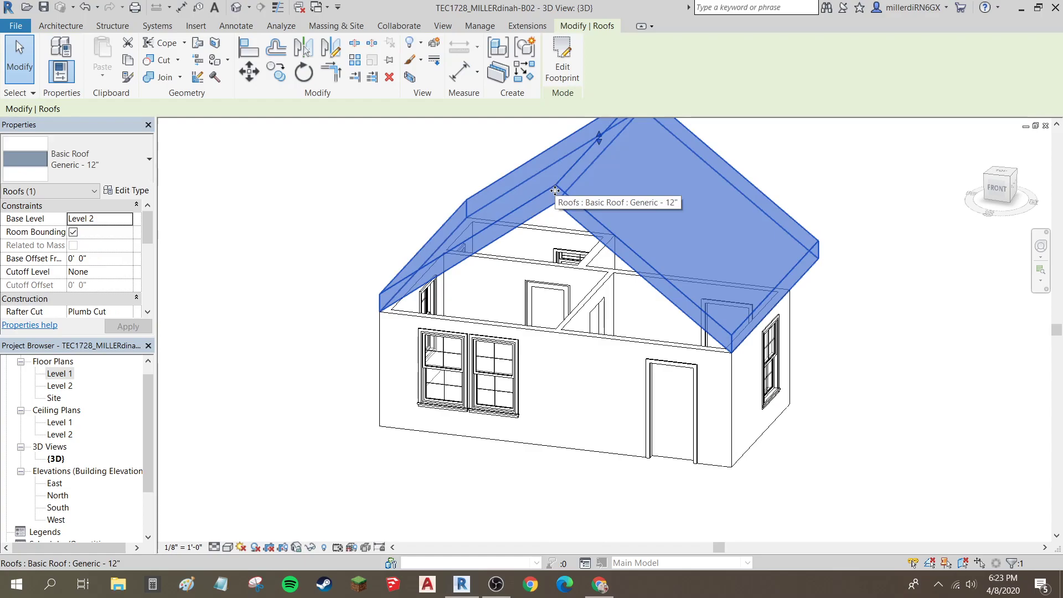
{"action": "left_click", "coordinate": [563, 71]}
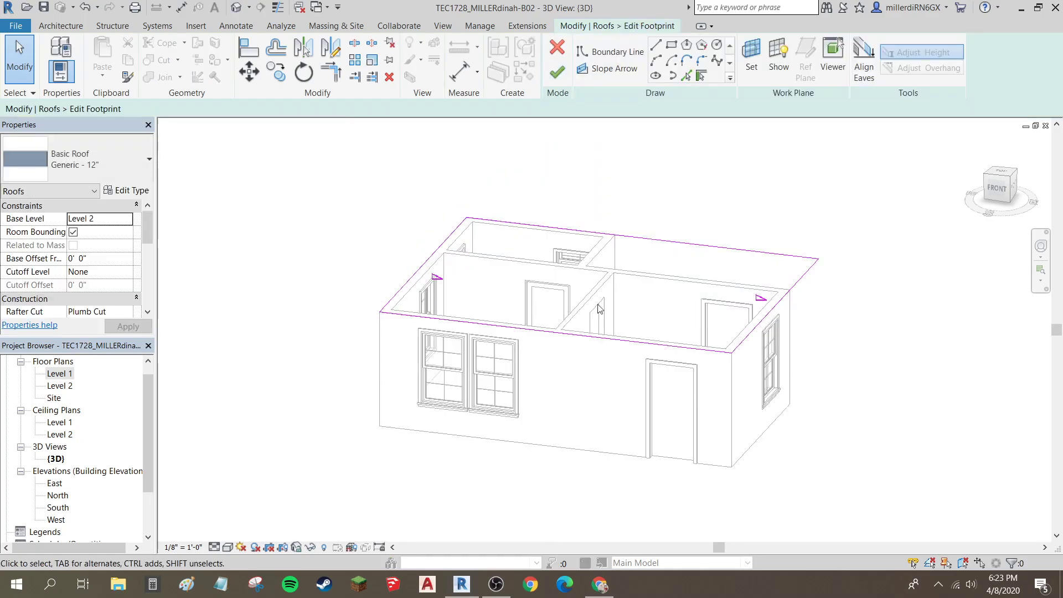
Step: Clear Defines Roof Slope on the right footprint edge and finish, leaving a shed roof
{"action": "left_click", "coordinate": [400, 287]}
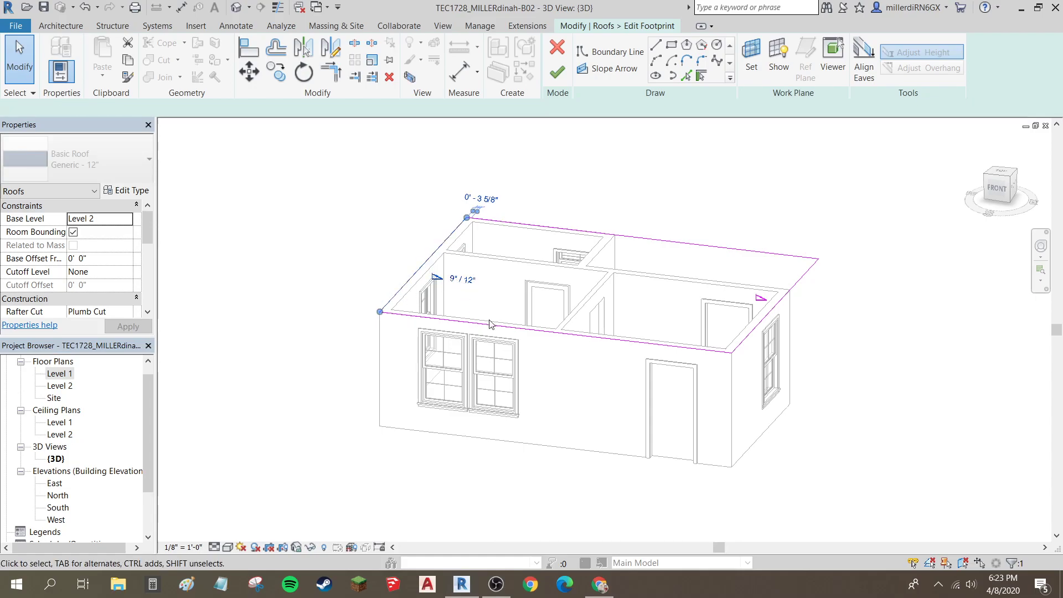
{"action": "left_click", "coordinate": [753, 334]}
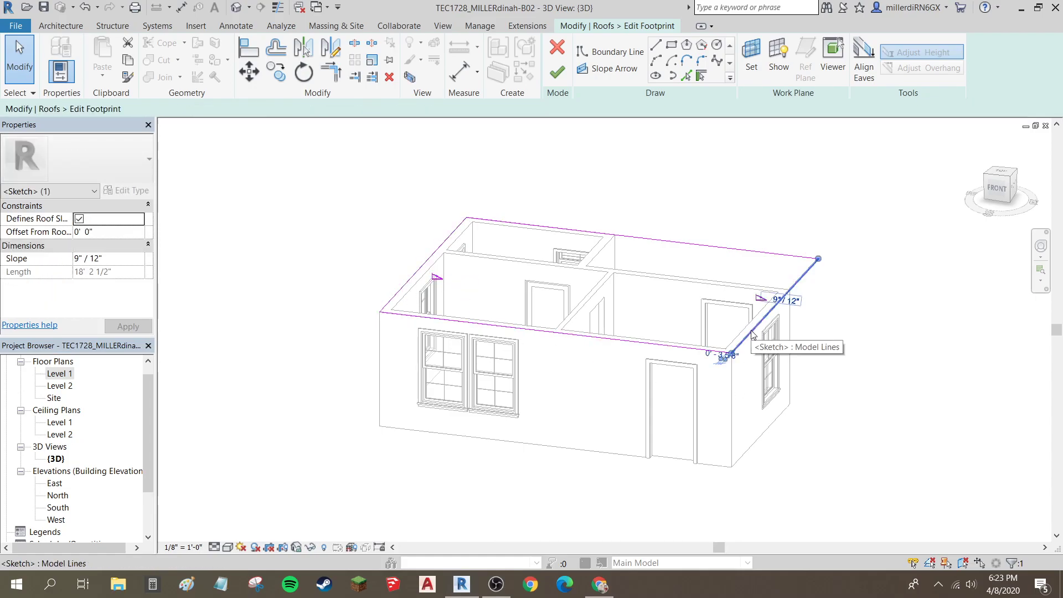
{"action": "left_click", "coordinate": [79, 220]}
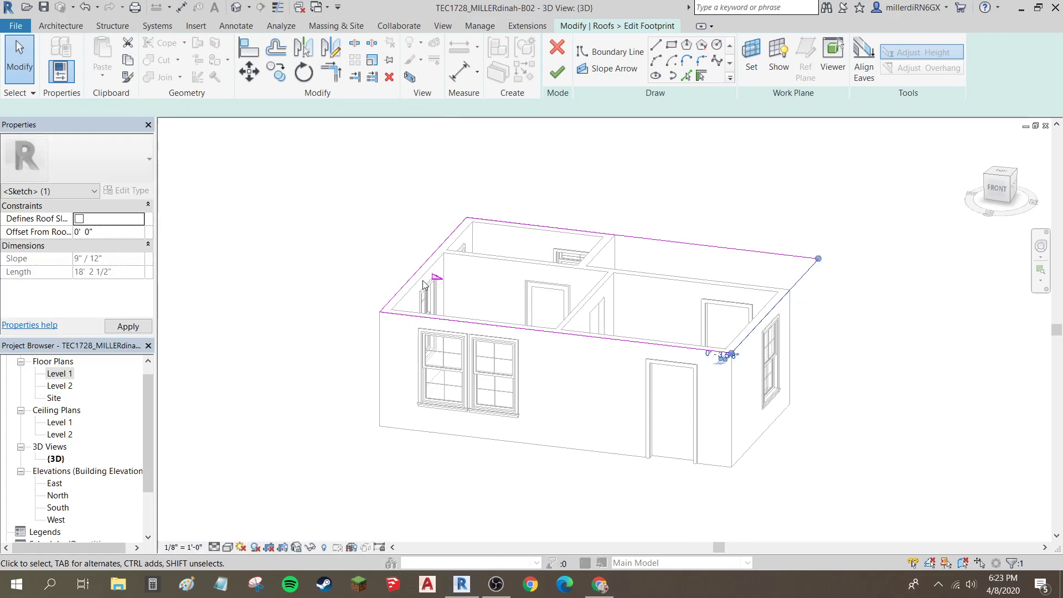
{"action": "left_click", "coordinate": [558, 72]}
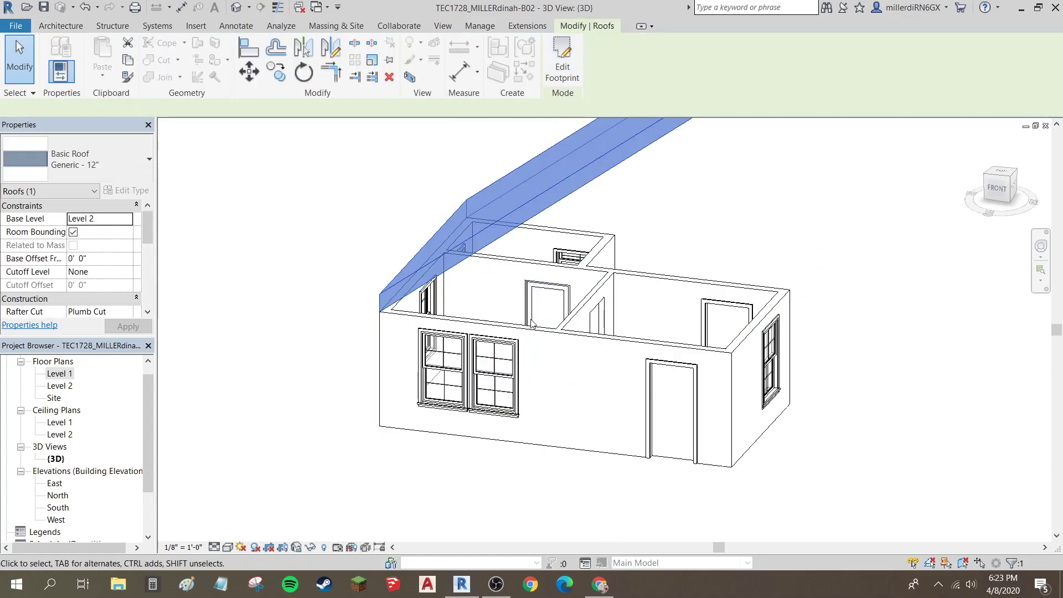
Step: Change the roof's Slope from 9" to 3" / 12" in Properties, apply it, and reopen the footprint
{"action": "scroll", "coordinate": [543, 323], "scroll_direction": "down", "scroll_amount": 3}
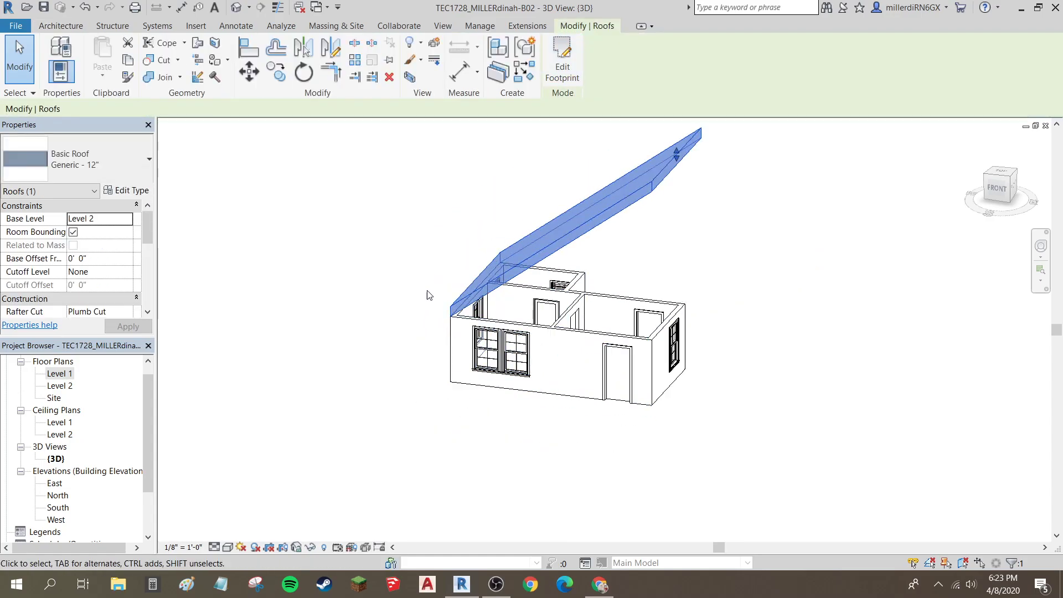
{"action": "left_click_drag", "start_coordinate": [146, 242], "coordinate": [150, 265]}
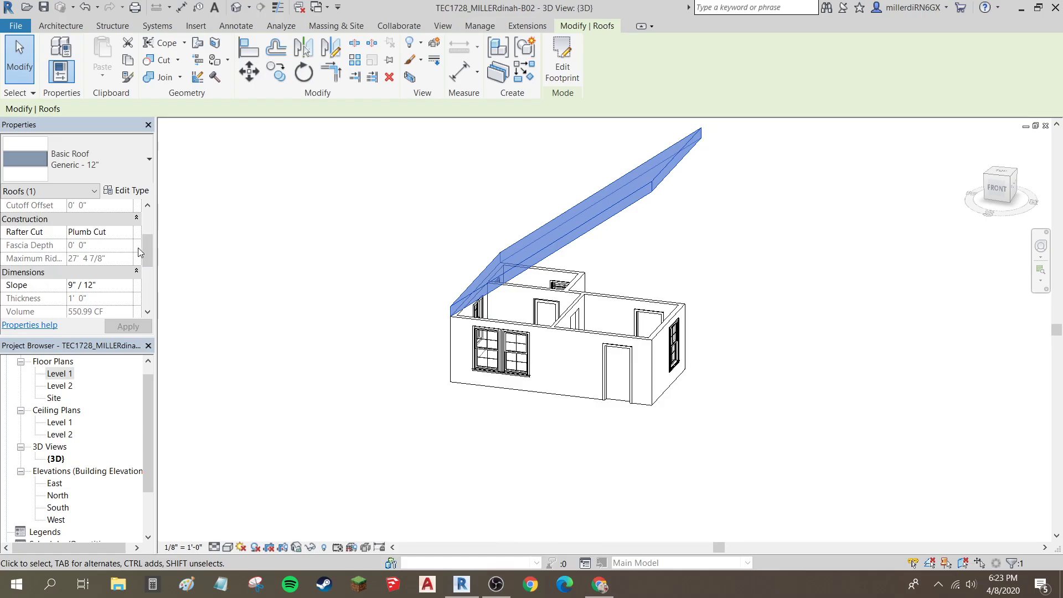
{"action": "mouse_move", "coordinate": [149, 243]}
{"action": "left_mouse_down"}
{"action": "mouse_move", "coordinate": [151, 252]}
{"action": "mouse_move", "coordinate": [150, 224]}
{"action": "left_mouse_up"}
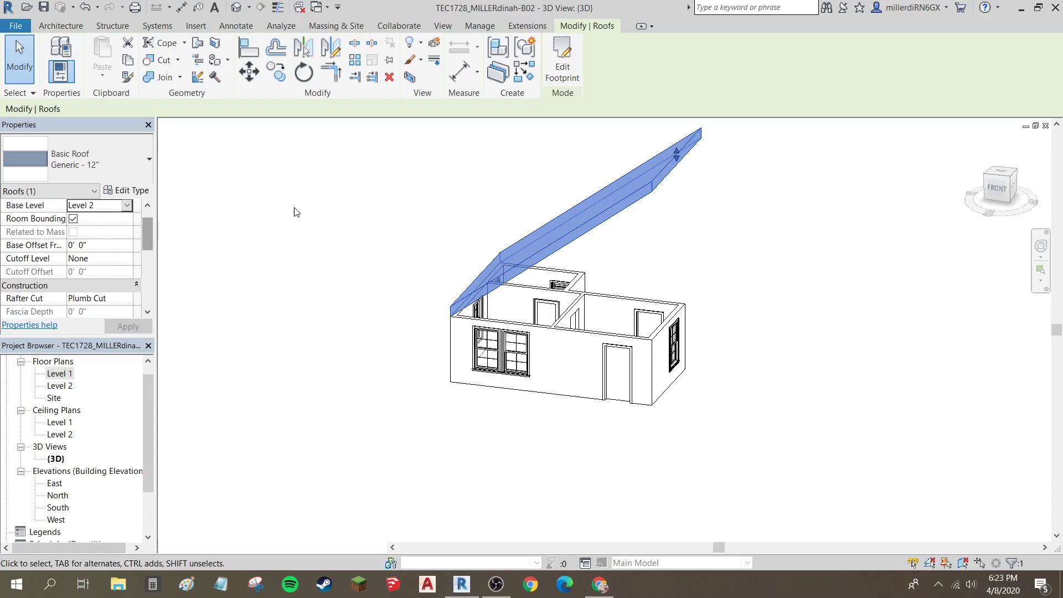
{"action": "scroll", "coordinate": [82, 248], "scroll_direction": "down", "scroll_amount": 1}
{"action": "scroll", "coordinate": [82, 248], "scroll_direction": "down", "scroll_amount": 1}
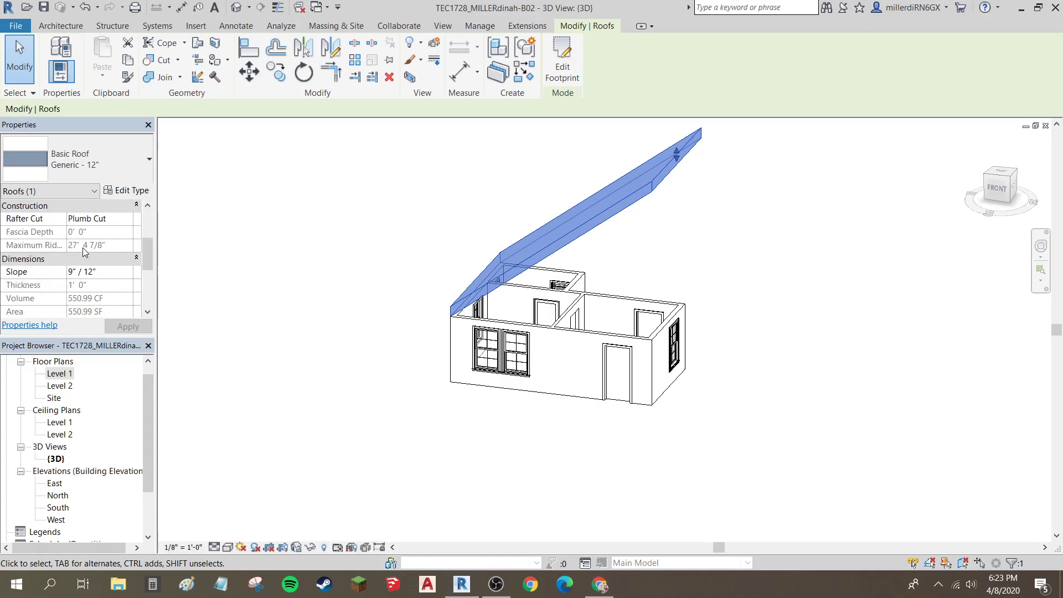
{"action": "left_click", "coordinate": [71, 272]}
{"action": "type", "text": "3"}
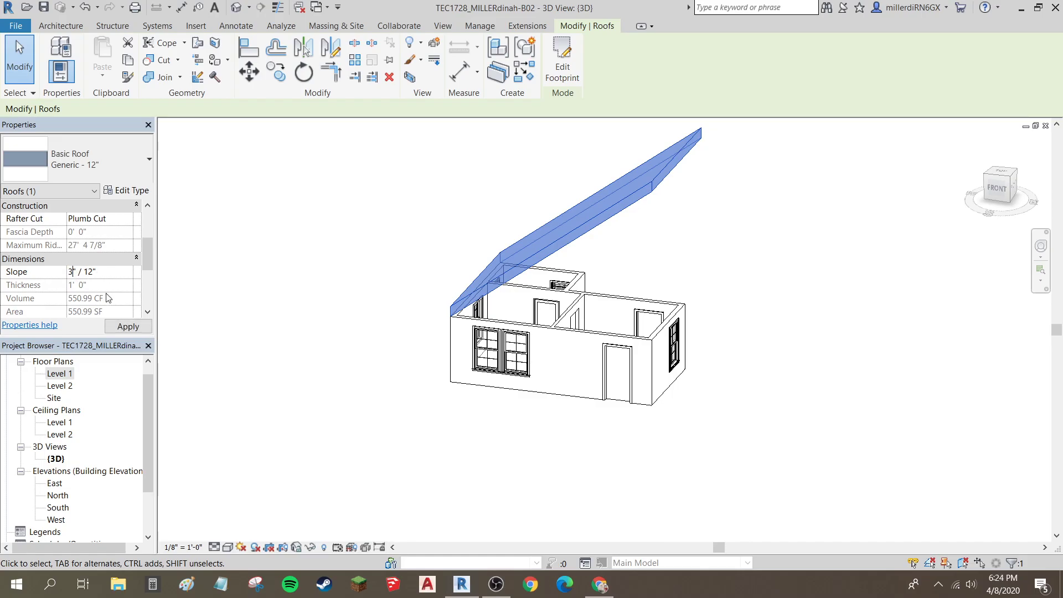
{"action": "left_click", "coordinate": [128, 326]}
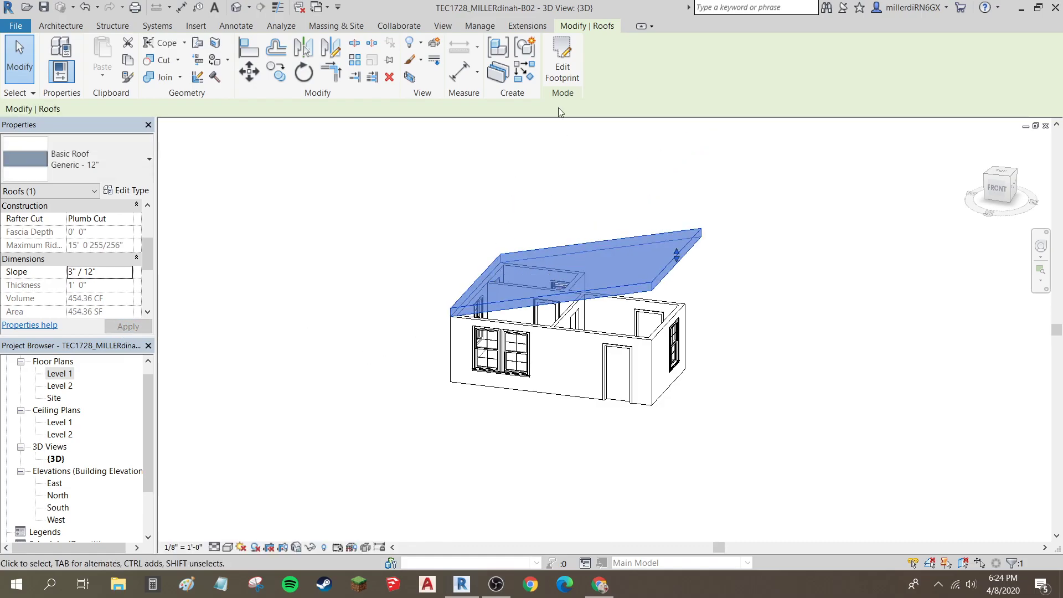
{"action": "left_click", "coordinate": [567, 76]}
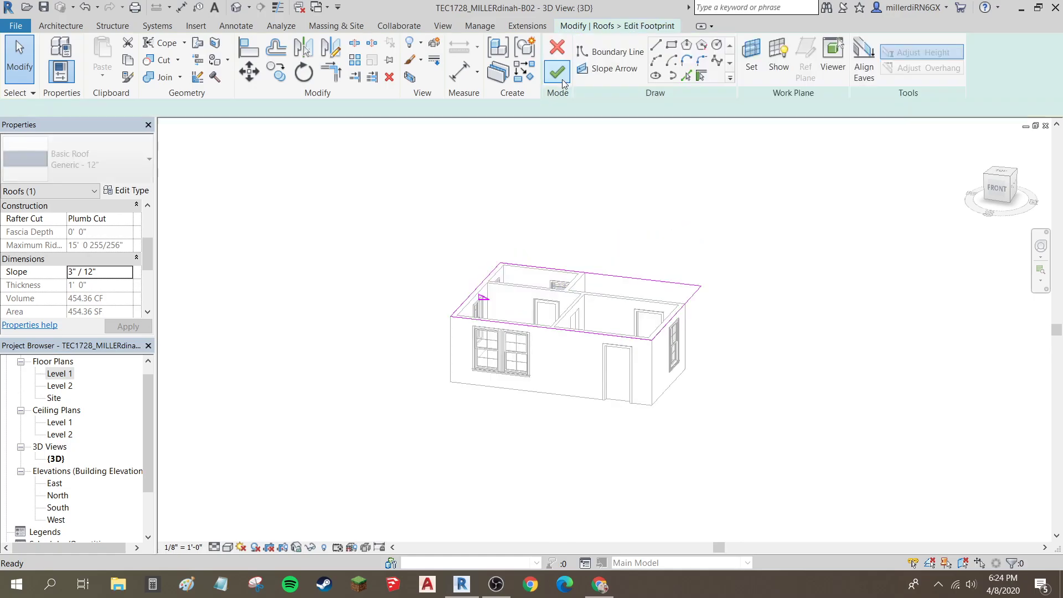
Step: Check the left sloped boundary line, then finish the sketch unchanged to restore the 3" / 12" shed roof
{"action": "left_click", "coordinate": [476, 298]}
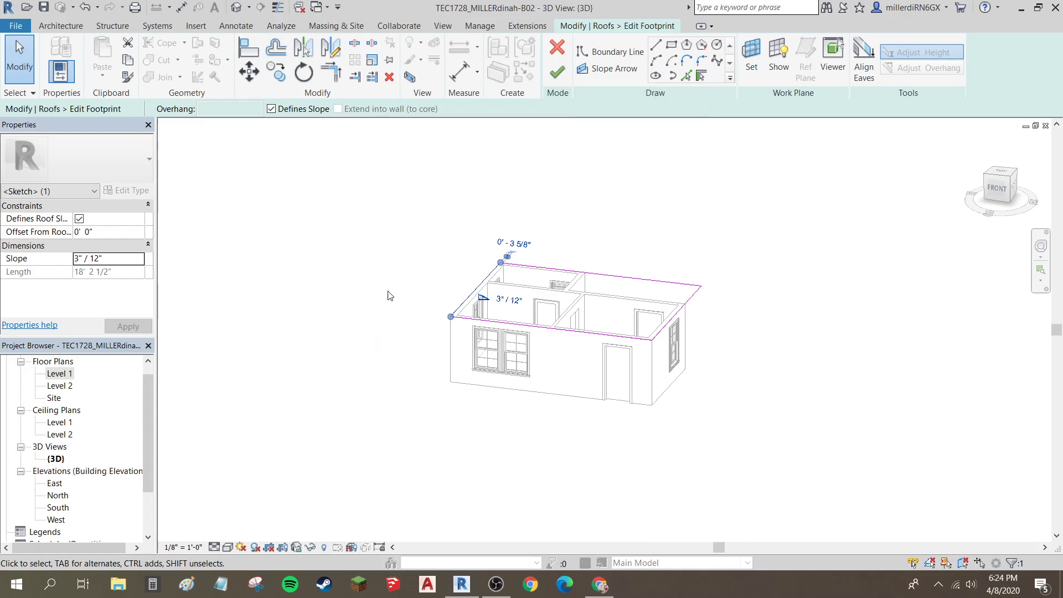
{"action": "left_click", "coordinate": [60, 25]}
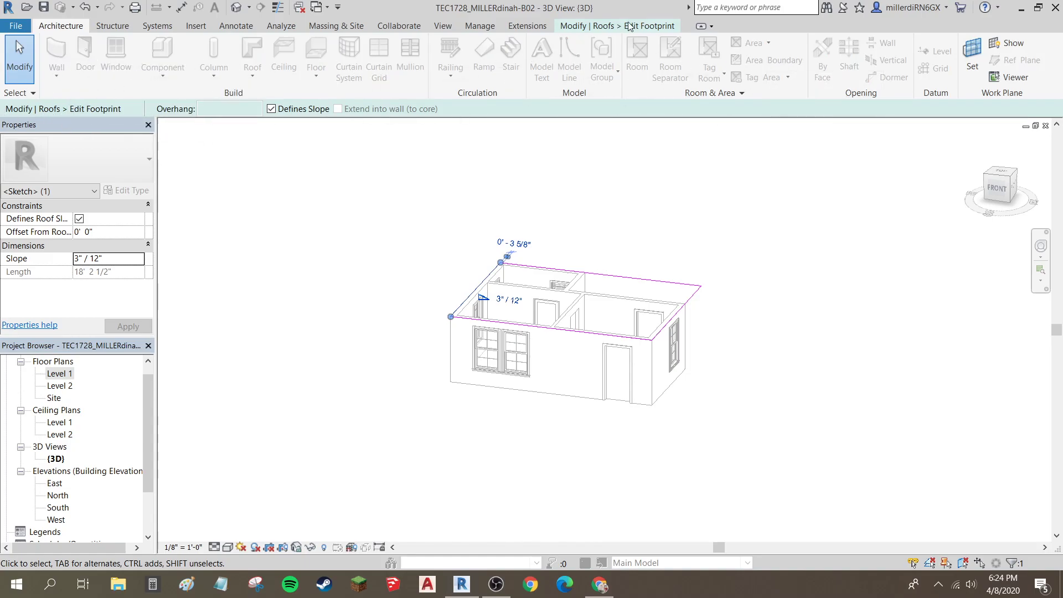
{"action": "left_click", "coordinate": [608, 26]}
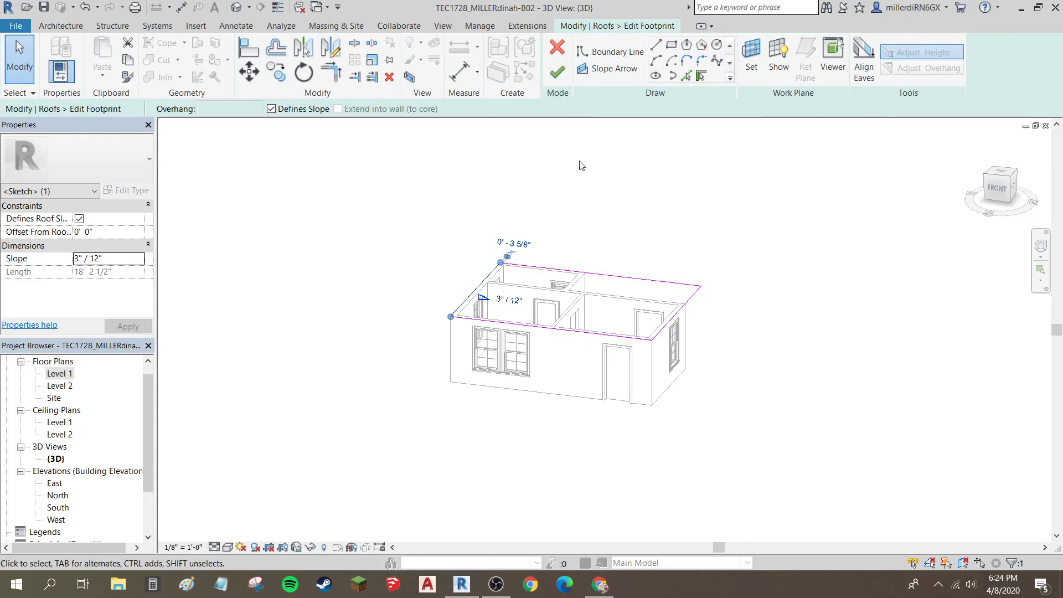
{"action": "left_click", "coordinate": [558, 72]}
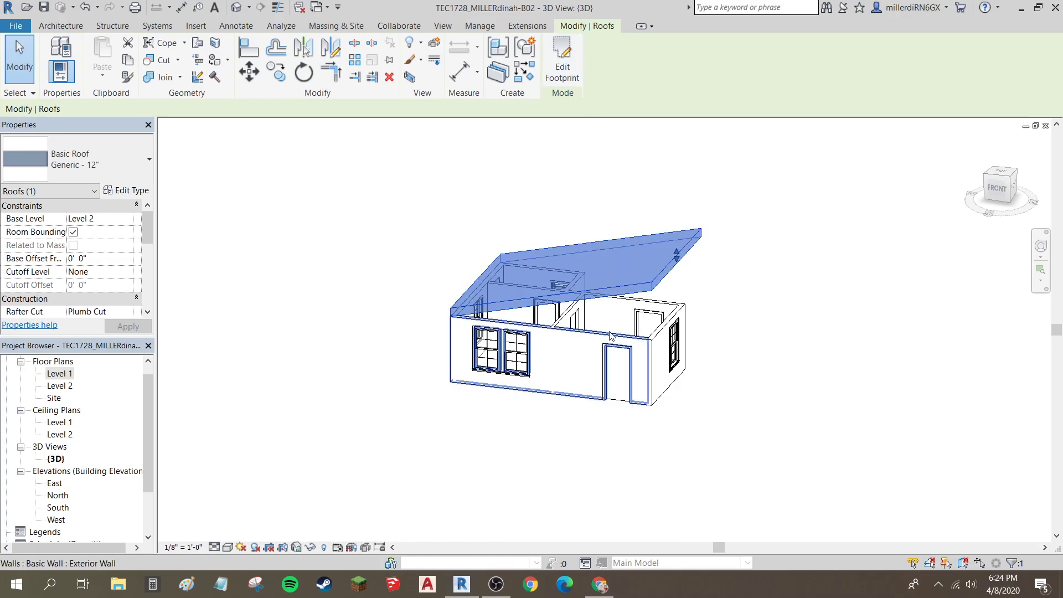
Step: Attach the top of the interior drywall wall to the roof
{"action": "key", "text": "Escape"}
{"action": "middle_click_drag", "start_coordinate": [665, 357], "coordinate": [487, 369], "text": "shift"}
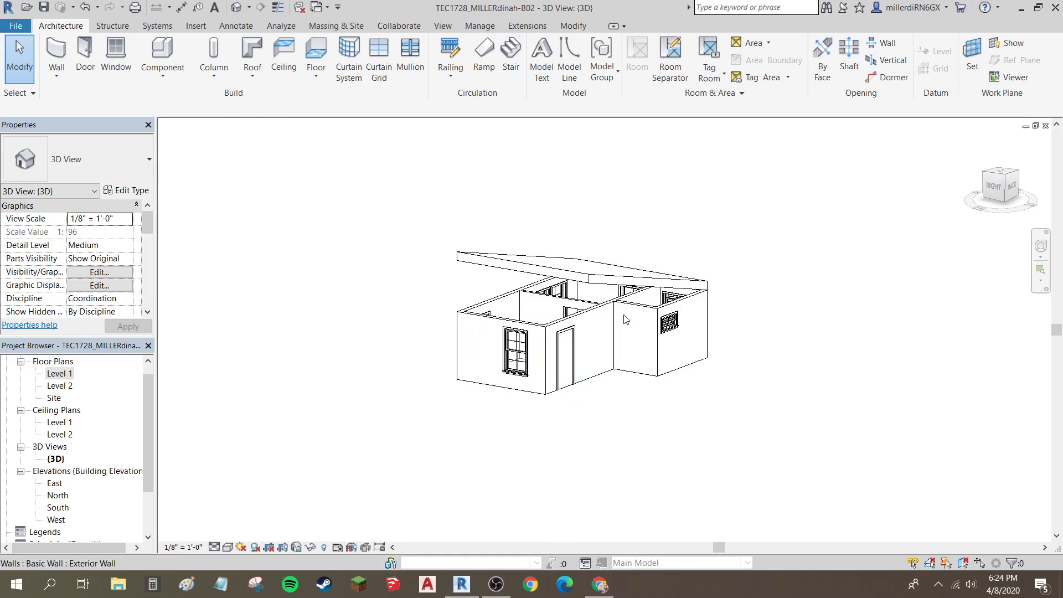
{"action": "scroll", "coordinate": [597, 284], "scroll_direction": "up", "scroll_amount": 4}
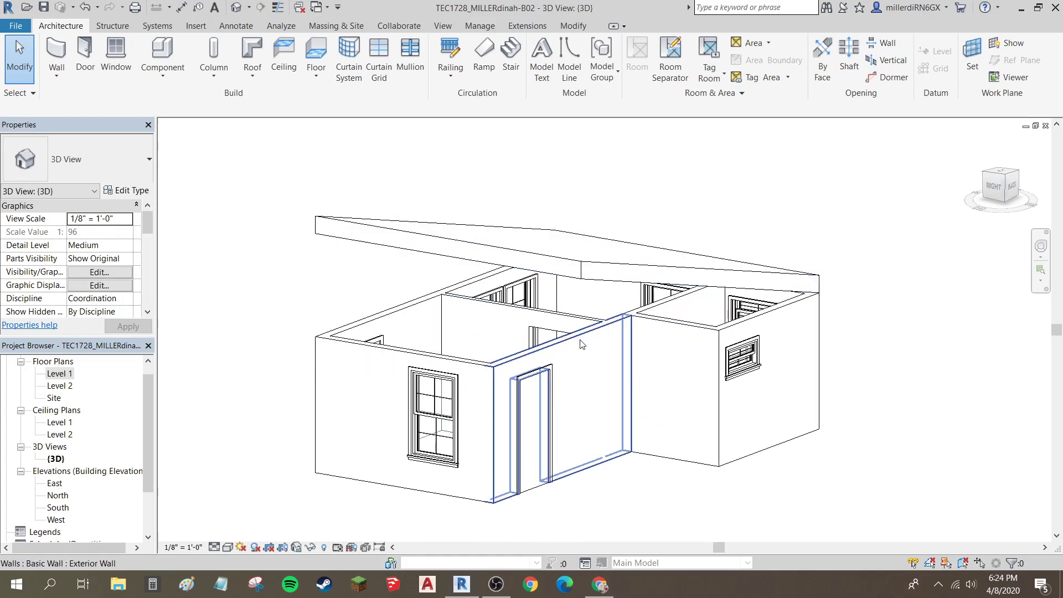
{"action": "left_click", "coordinate": [642, 311]}
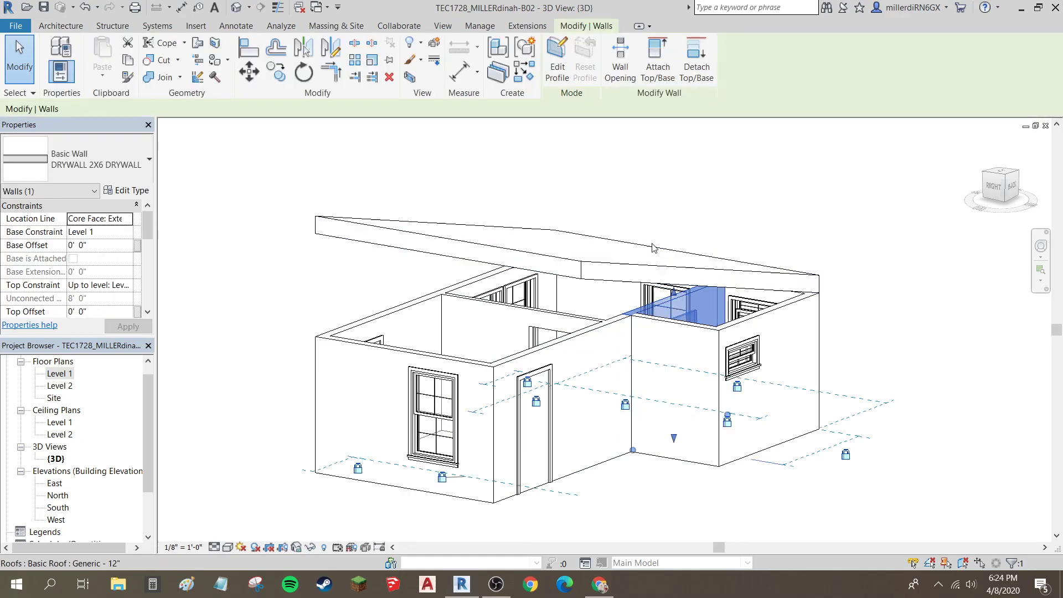
{"action": "left_click", "coordinate": [658, 53]}
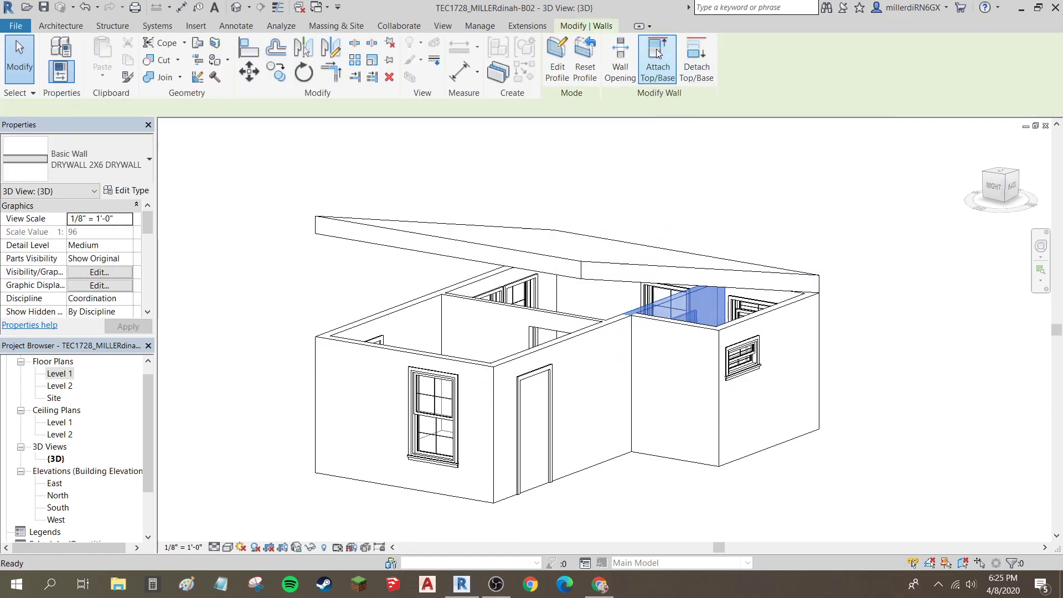
{"action": "left_click", "coordinate": [649, 280]}
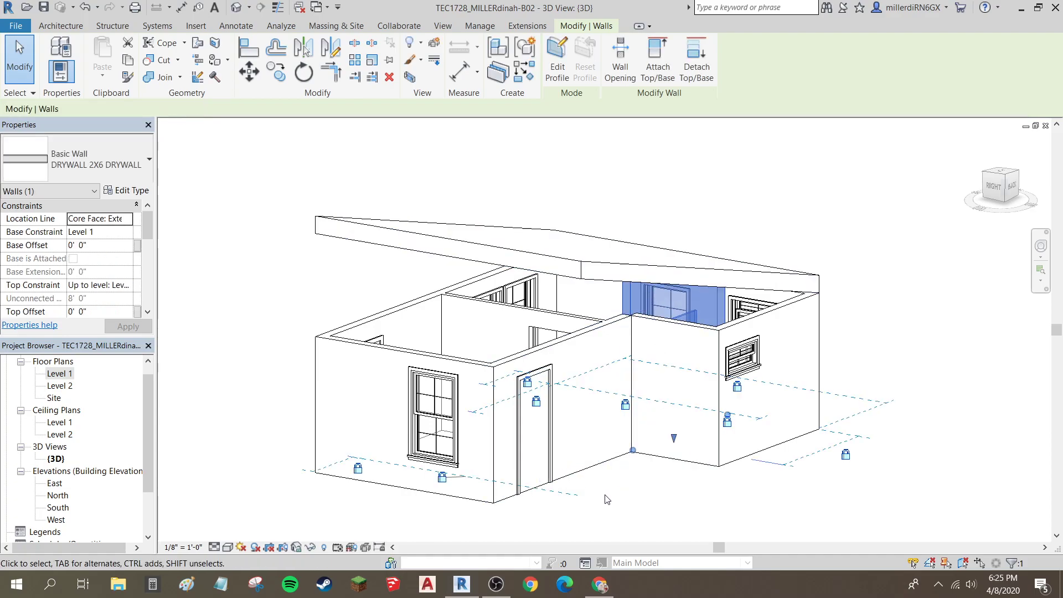
{"action": "left_click", "coordinate": [836, 529]}
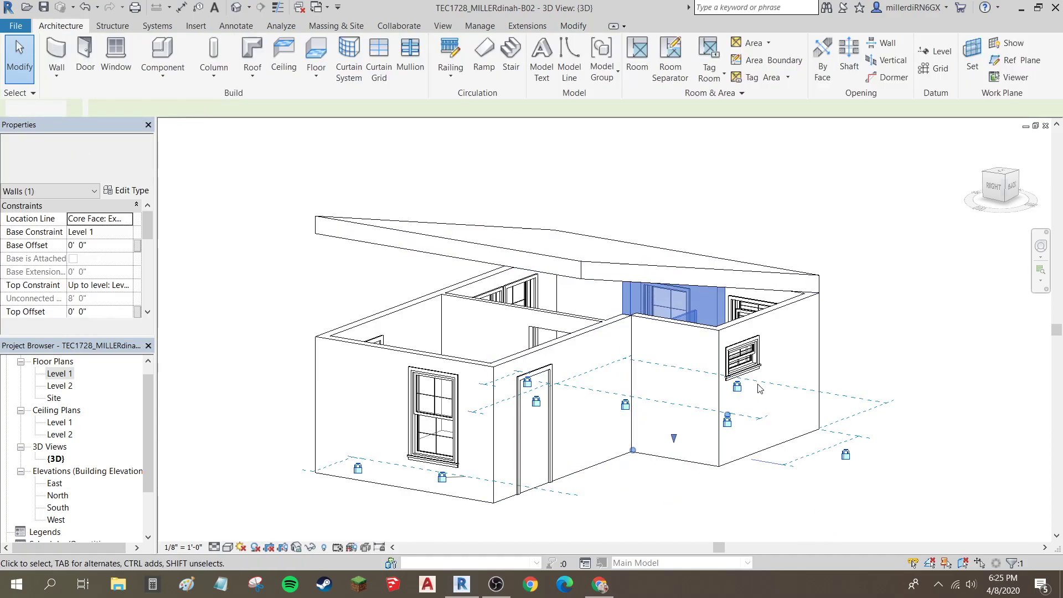
Step: Attach the right exterior wall to the roof, then drag the roof's high edge upward
{"action": "left_click", "coordinate": [756, 324]}
{"action": "left_click", "coordinate": [658, 67]}
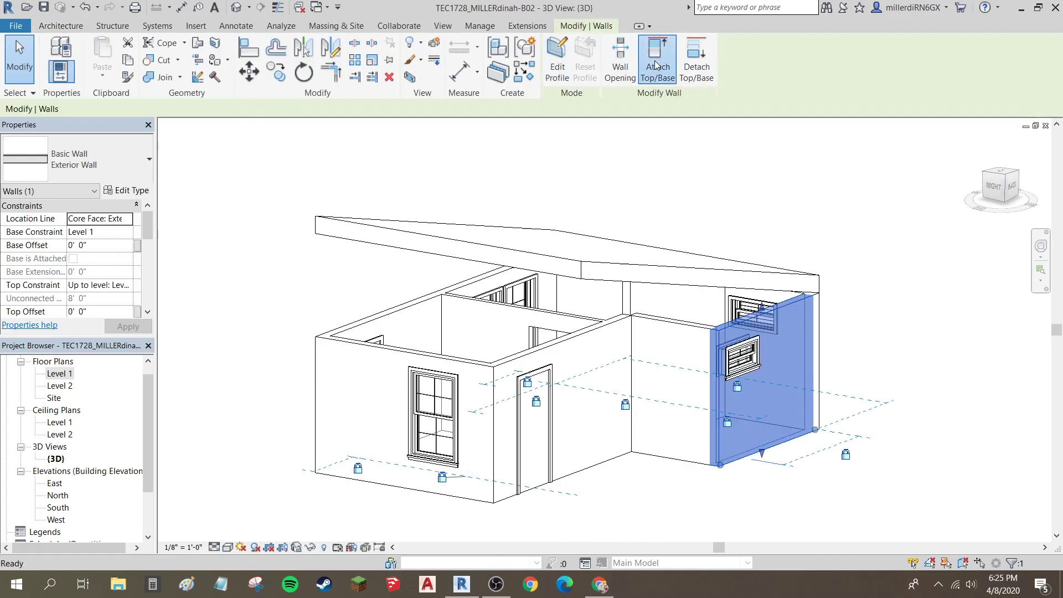
{"action": "left_click", "coordinate": [700, 275]}
{"action": "left_click", "coordinate": [666, 515]}
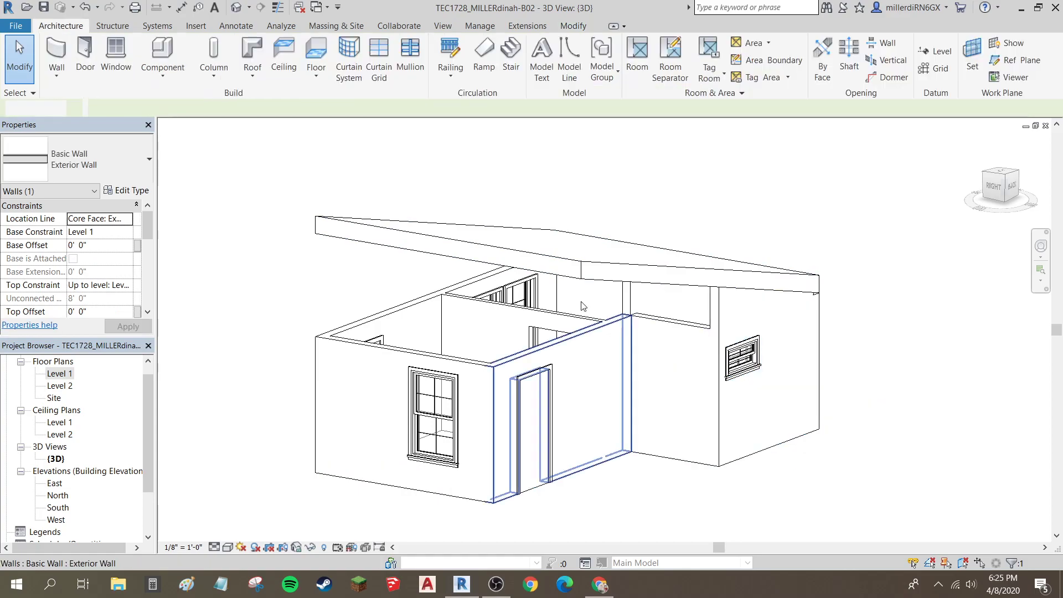
{"action": "left_click", "coordinate": [580, 265]}
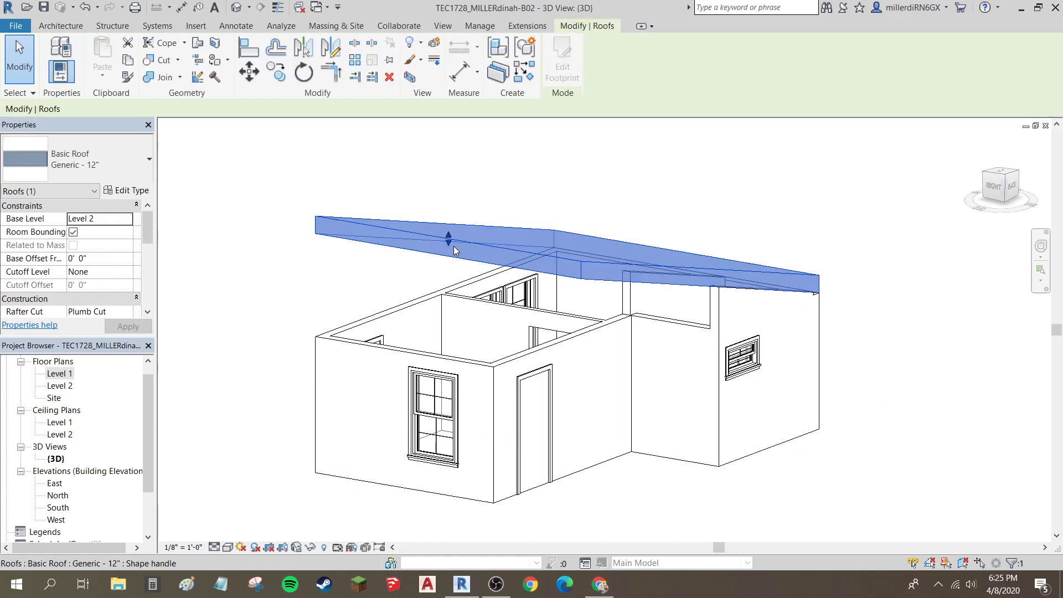
{"action": "left_click_drag", "start_coordinate": [450, 242], "coordinate": [463, 148]}
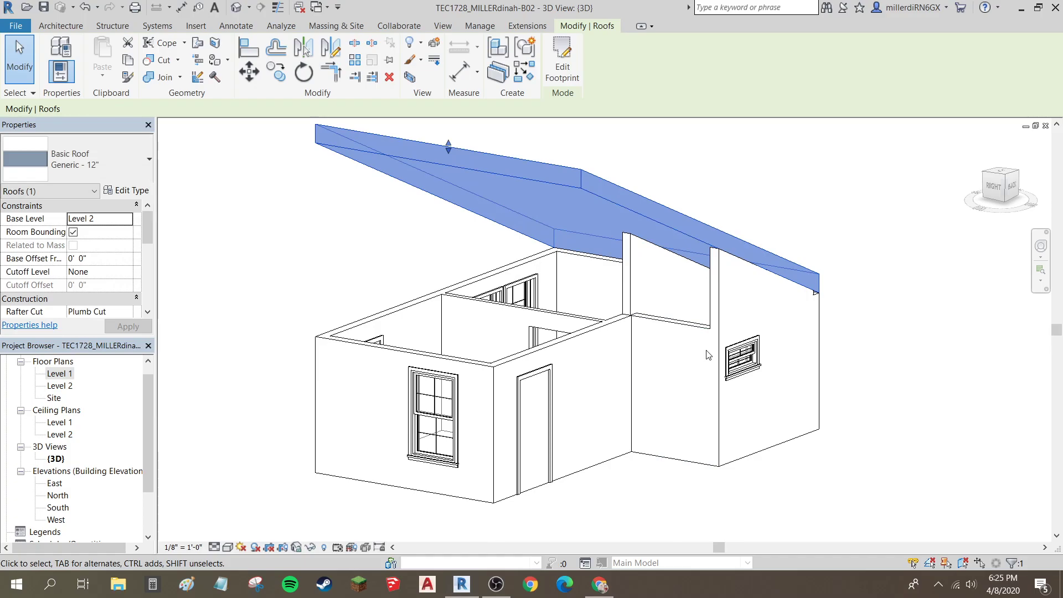
{"action": "key", "text": "Escape"}
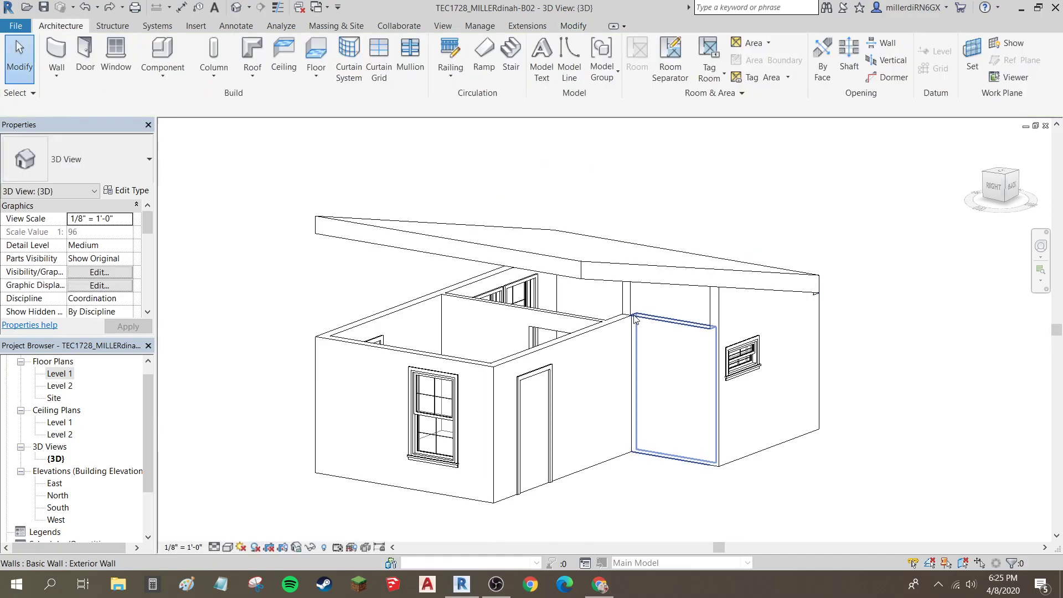
Step: Attach the tops of the right wing's front wall and the door wall to the roof
{"action": "left_click", "coordinate": [659, 326]}
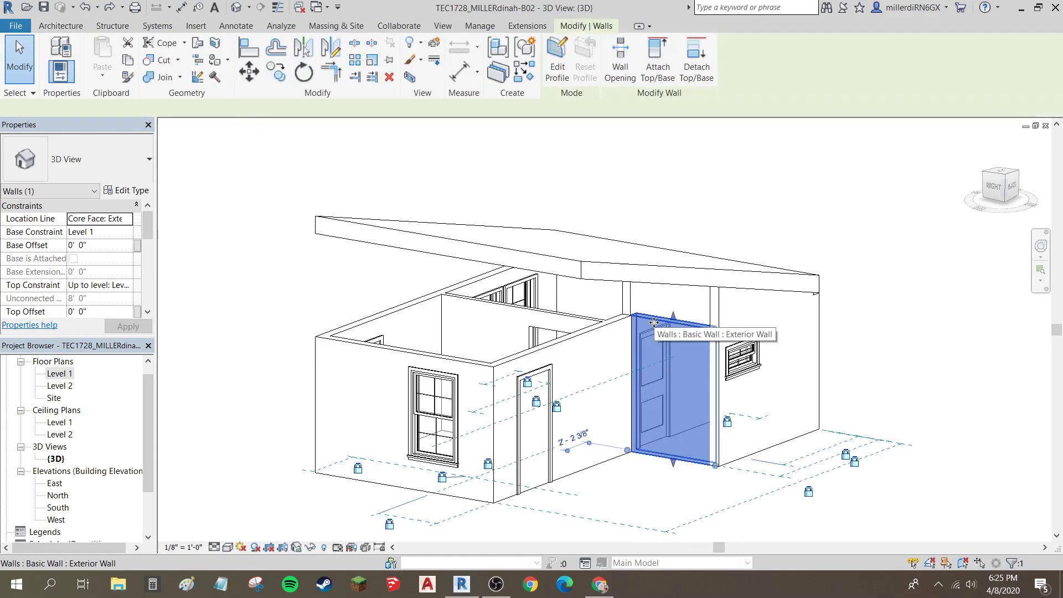
{"action": "left_click", "coordinate": [653, 61]}
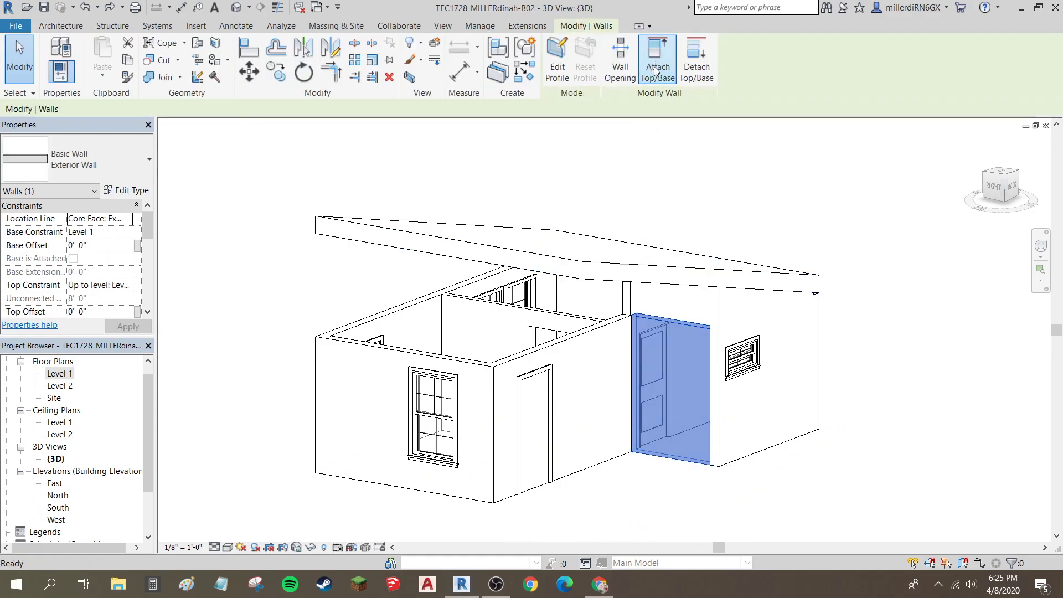
{"action": "left_click", "coordinate": [650, 267]}
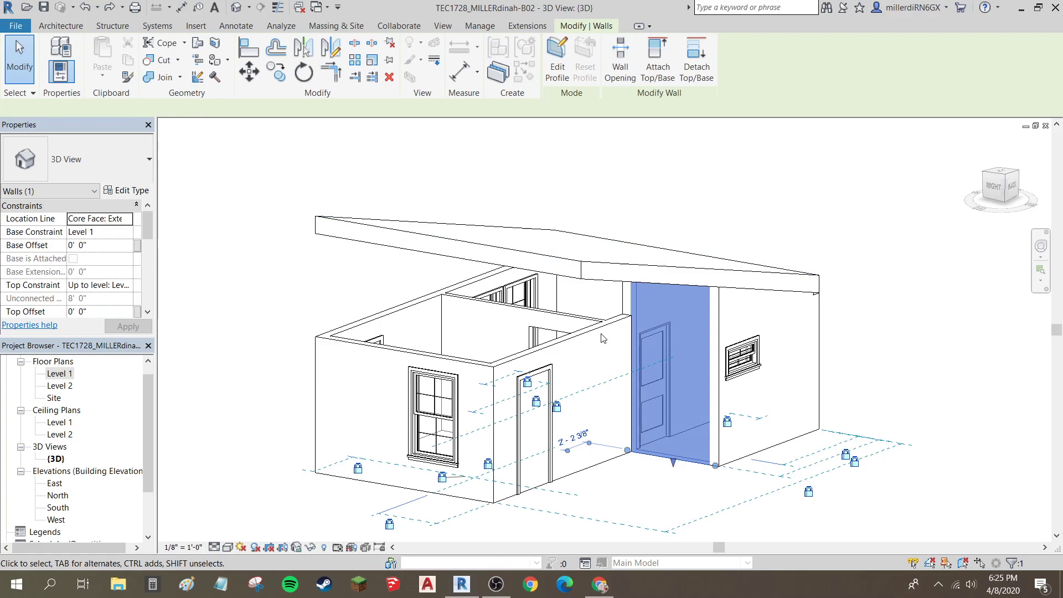
{"action": "left_click", "coordinate": [601, 338]}
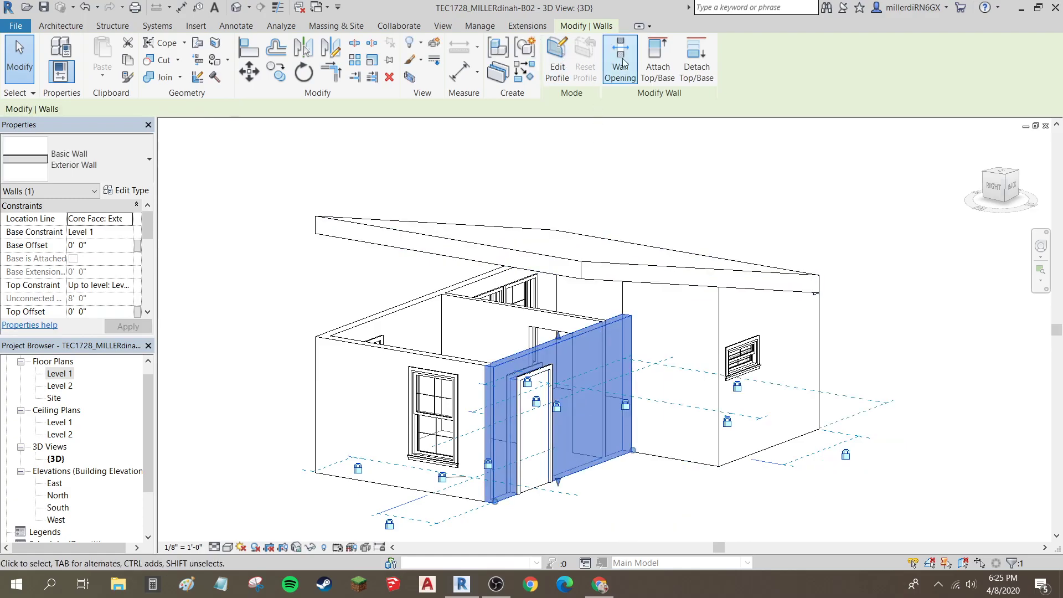
{"action": "left_click", "coordinate": [658, 61]}
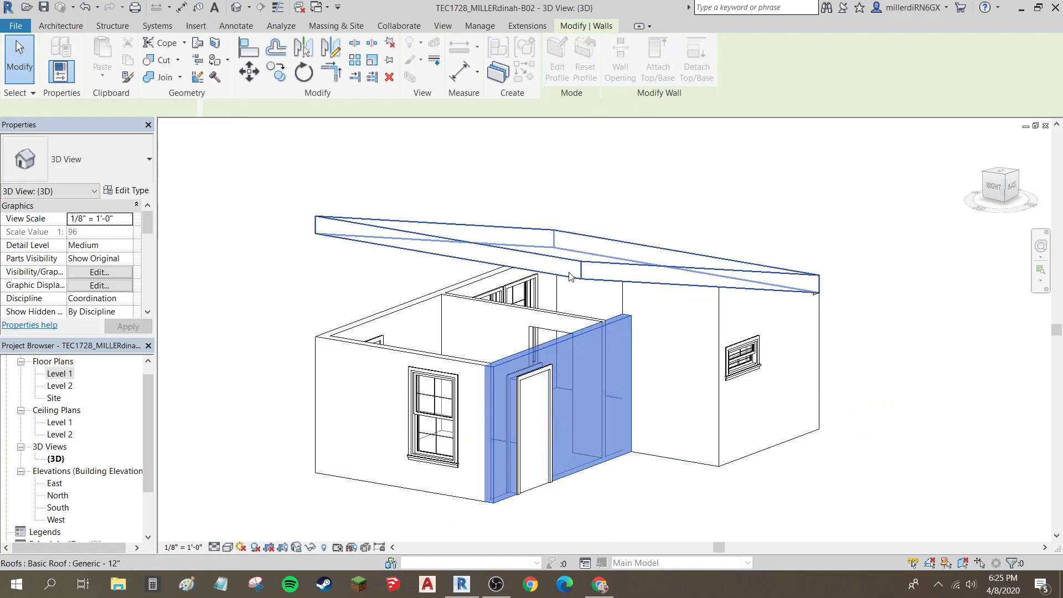
{"action": "left_click", "coordinate": [572, 276]}
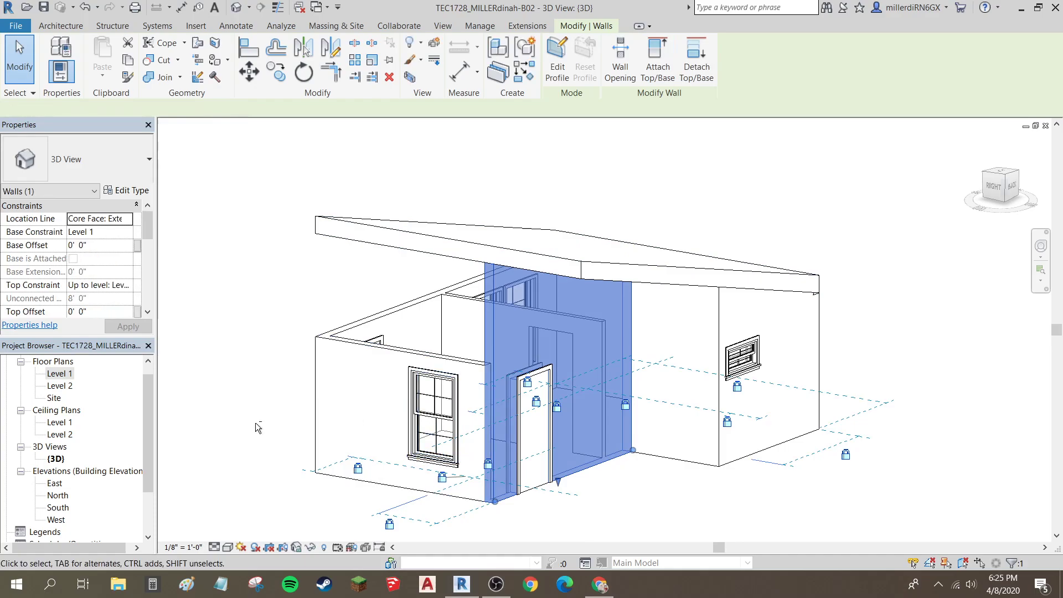
Step: Attach the interior wall, front exterior wall and windowed side wall tops to the roof
{"action": "middle_click_drag", "start_coordinate": [244, 451], "coordinate": [416, 429], "text": "shift"}
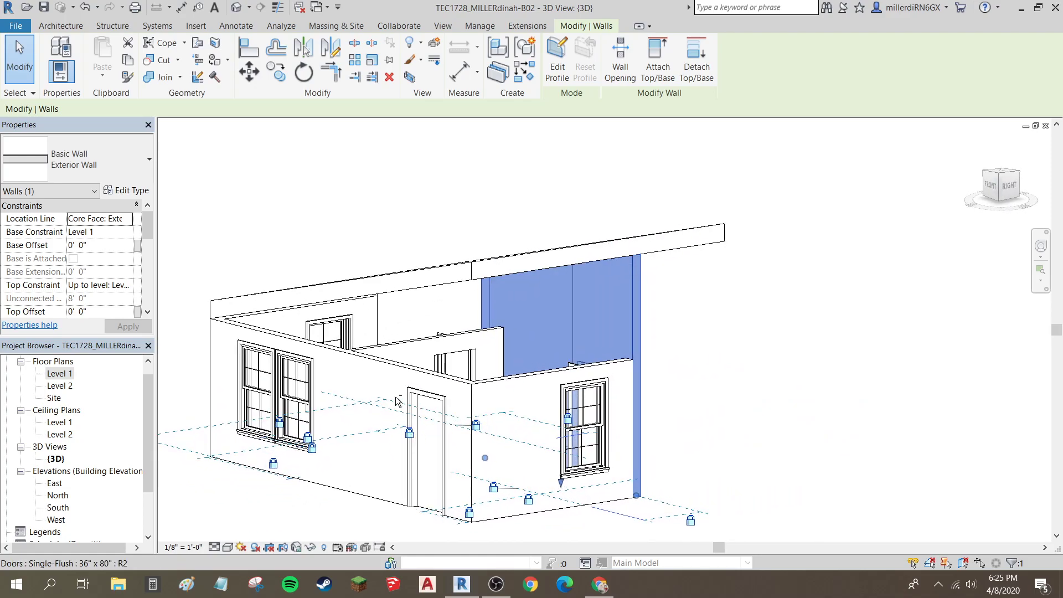
{"action": "left_click", "coordinate": [374, 351]}
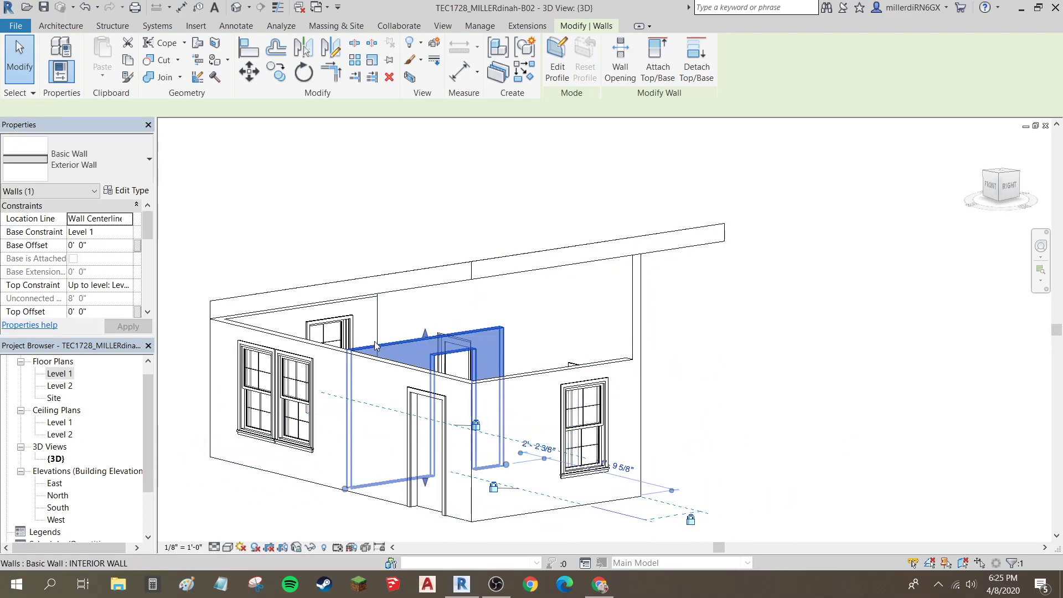
{"action": "left_click", "coordinate": [658, 61]}
{"action": "left_click", "coordinate": [543, 277]}
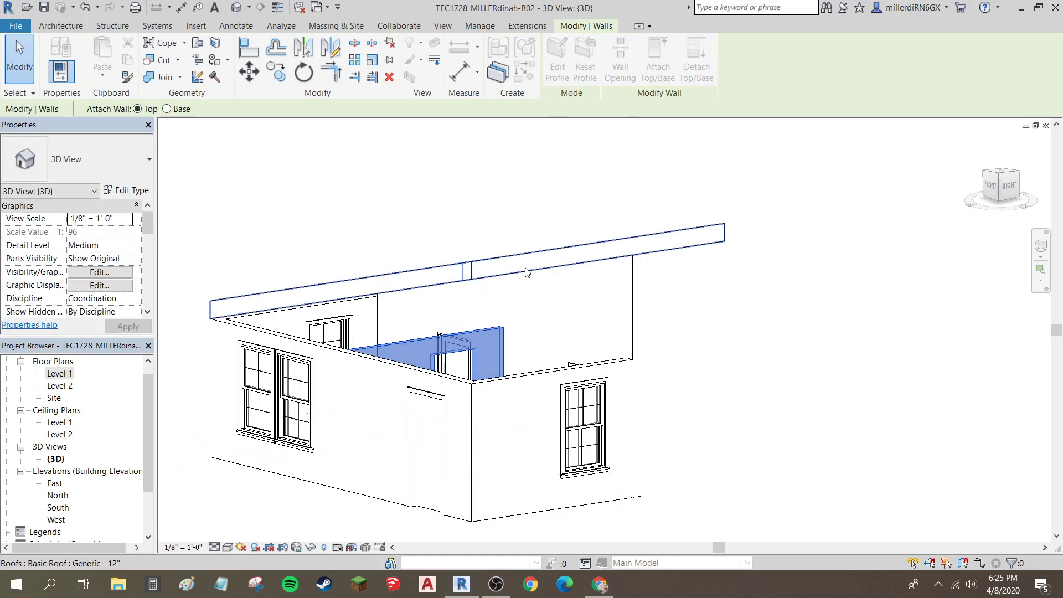
{"action": "left_click", "coordinate": [383, 361]}
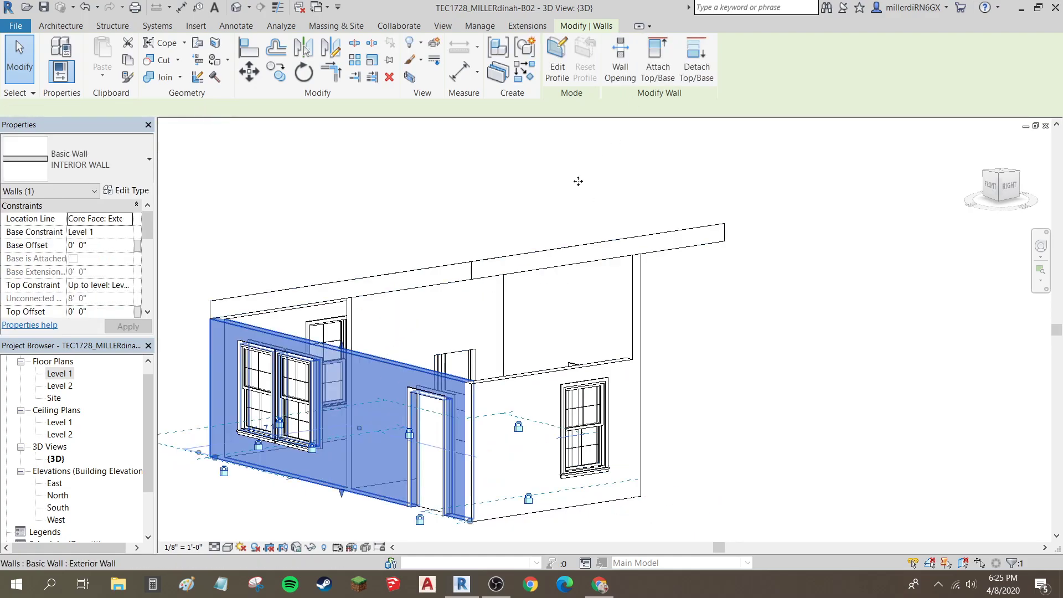
{"action": "left_click", "coordinate": [658, 61]}
{"action": "left_click", "coordinate": [473, 284]}
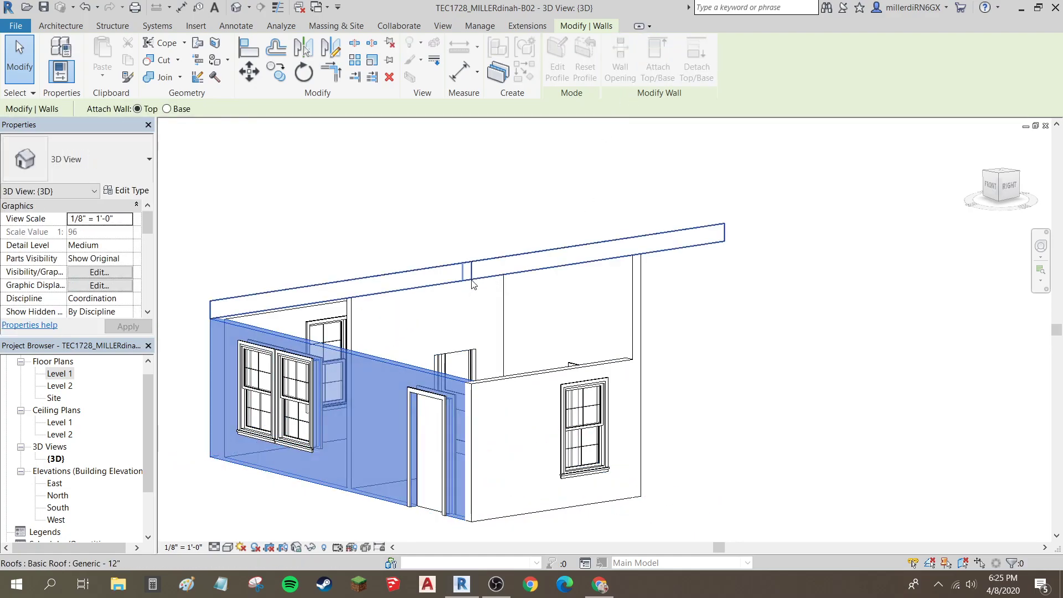
{"action": "left_click", "coordinate": [493, 388]}
{"action": "left_click", "coordinate": [658, 61]}
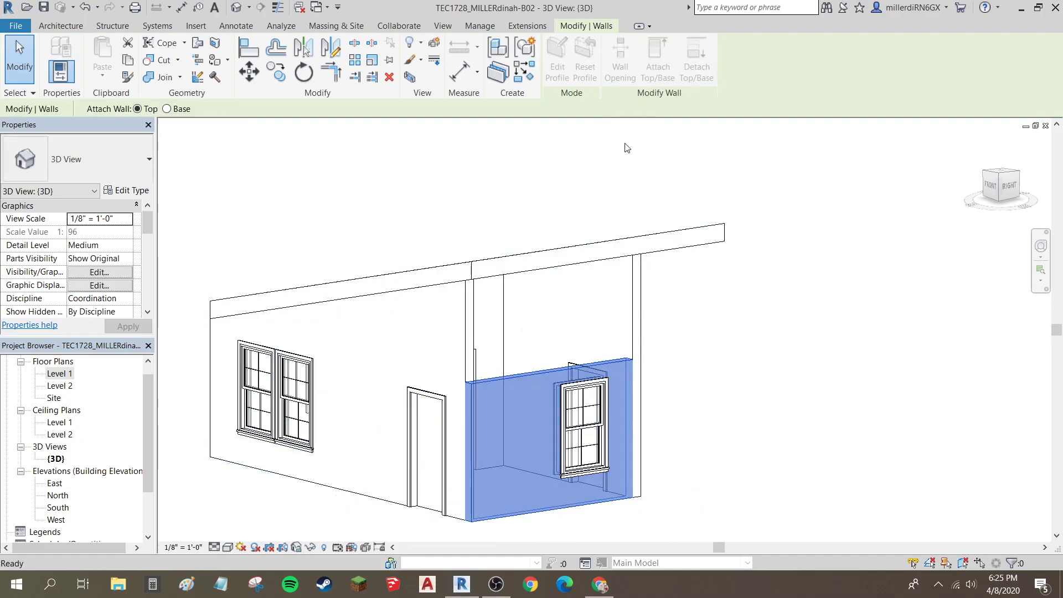
{"action": "left_click", "coordinate": [506, 280]}
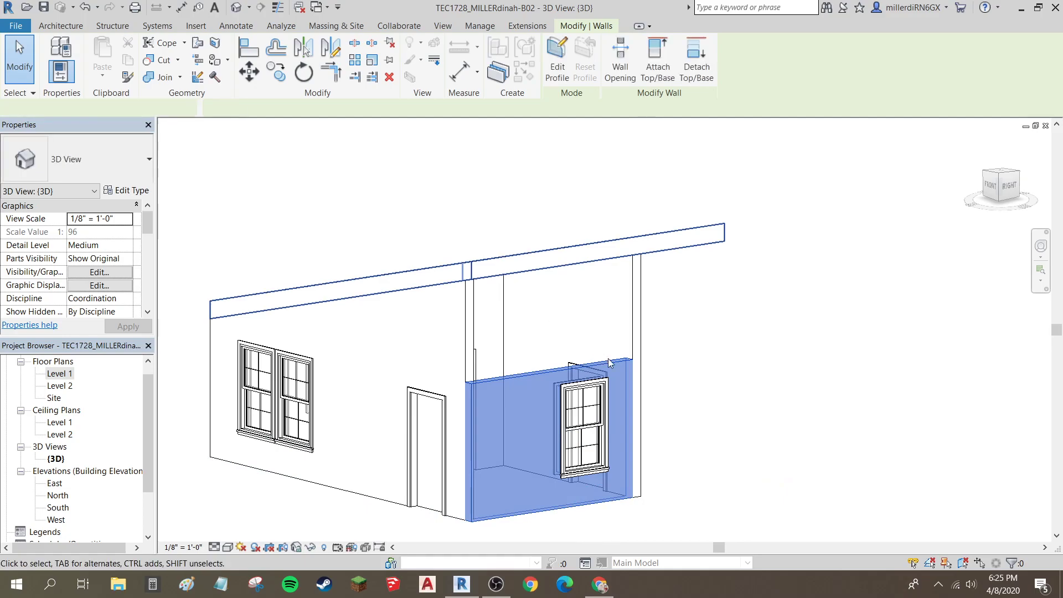
{"action": "middle_click_drag", "start_coordinate": [662, 355], "coordinate": [418, 312], "text": "shift"}
{"action": "left_click", "coordinate": [413, 413]}
Step: Attach the top of the back wall's right end to the sloped shed roof
{"action": "scroll", "coordinate": [1018, 383], "scroll_direction": "up", "scroll_amount": 1}
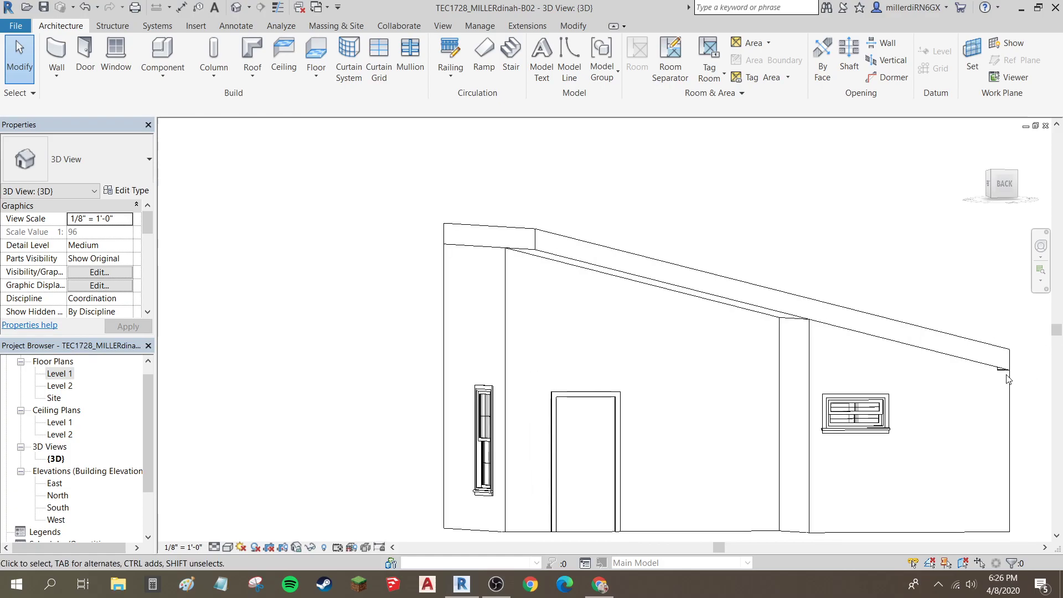
{"action": "scroll", "coordinate": [1000, 368], "scroll_direction": "up", "scroll_amount": 2}
{"action": "left_click", "coordinate": [997, 365]}
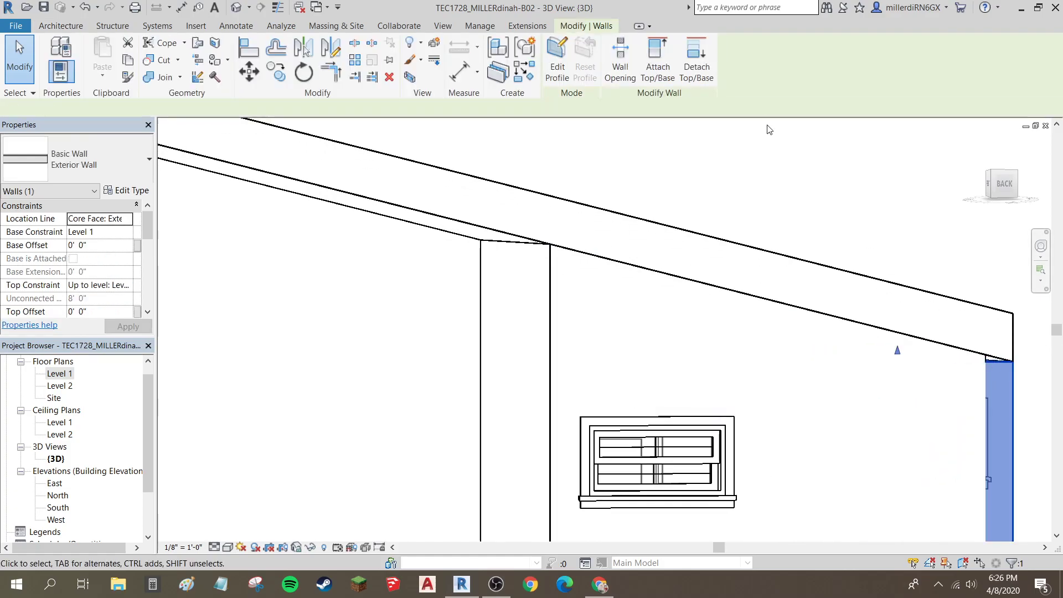
{"action": "left_click", "coordinate": [642, 55]}
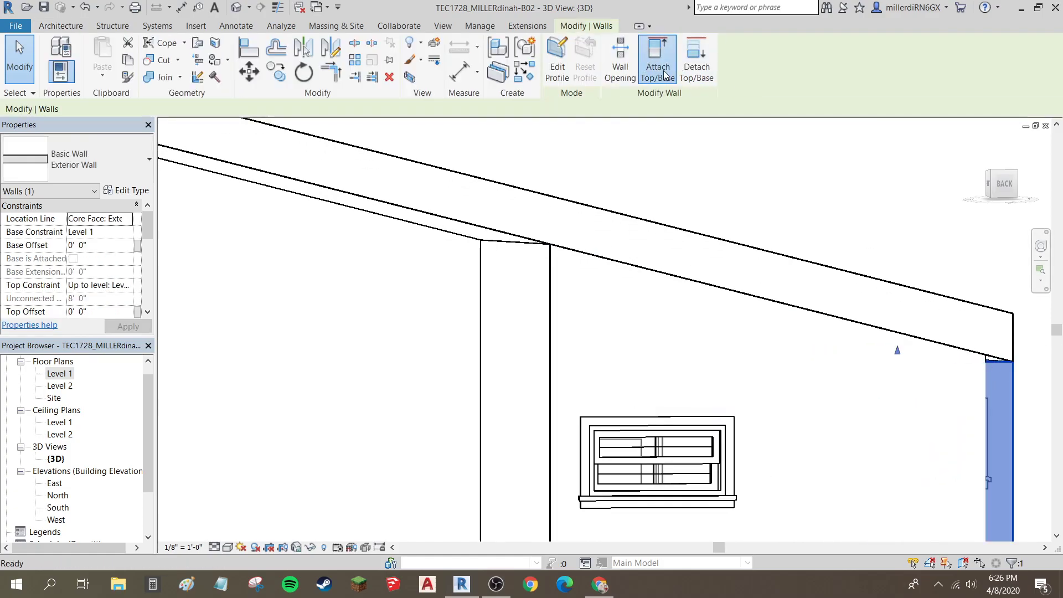
{"action": "left_click", "coordinate": [850, 278]}
{"action": "key", "text": "Escape"}
{"action": "scroll", "coordinate": [610, 351], "scroll_direction": "down", "scroll_amount": 4}
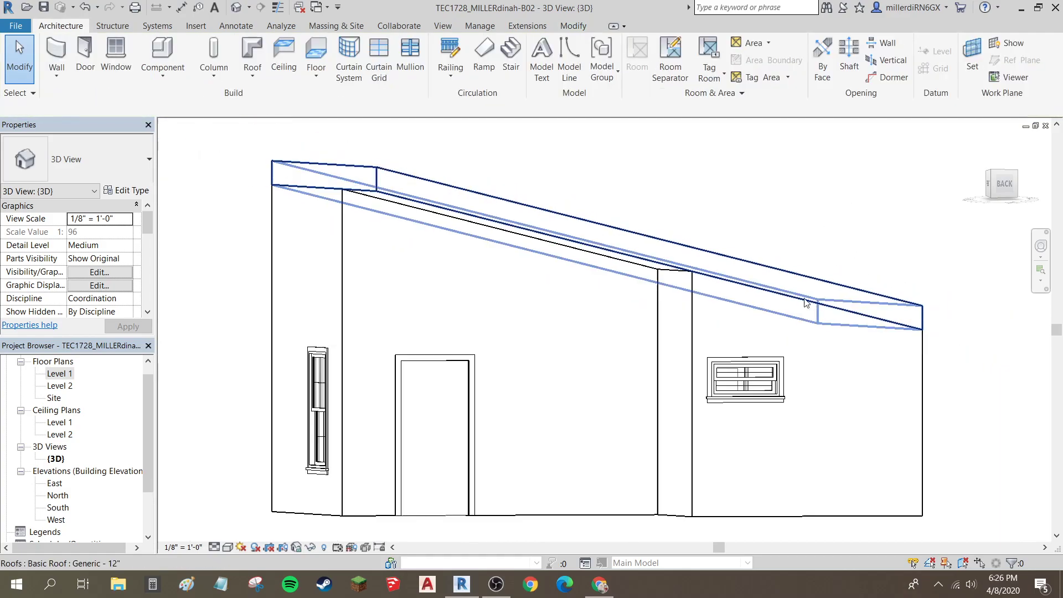
{"action": "middle_click_drag", "start_coordinate": [610, 351], "coordinate": [508, 401], "text": "shift"}
Step: Open the Level 1 floor plan and start a new floor boundary sketch
{"action": "double_click", "coordinate": [61, 374]}
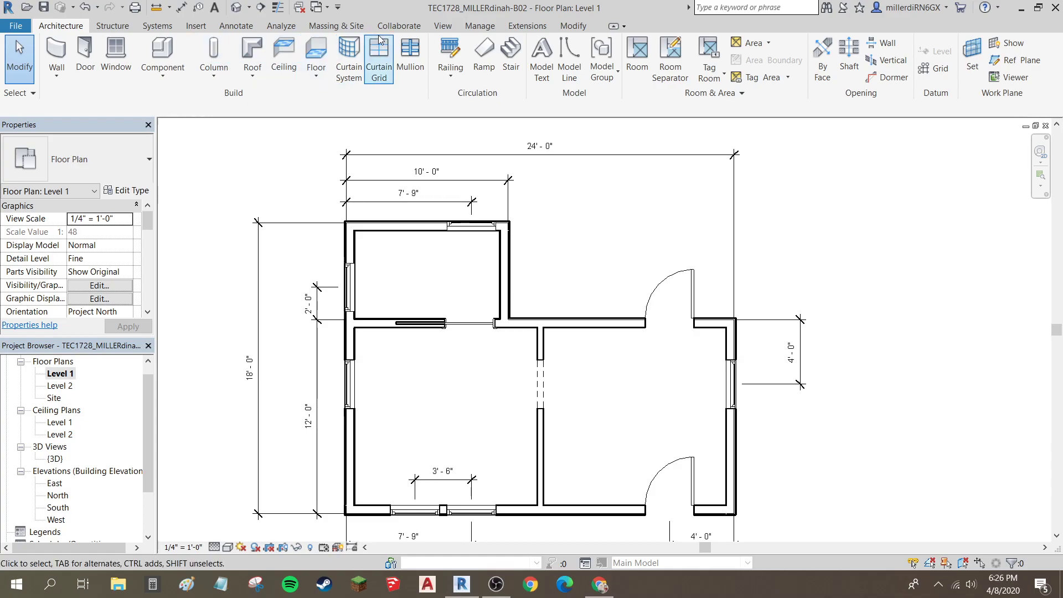
{"action": "left_click", "coordinate": [322, 54]}
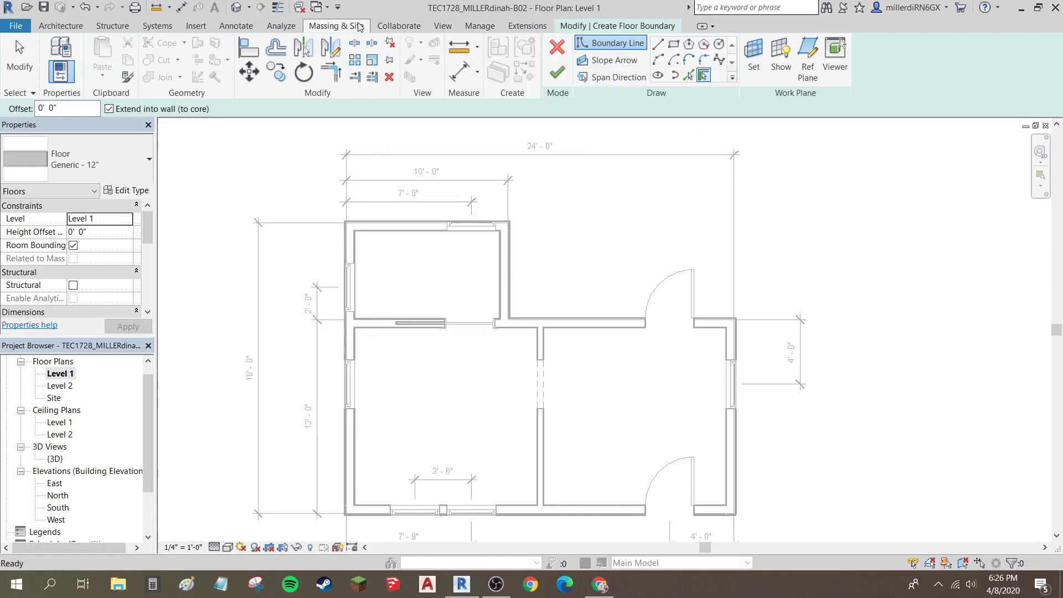
{"action": "left_click", "coordinate": [58, 27]}
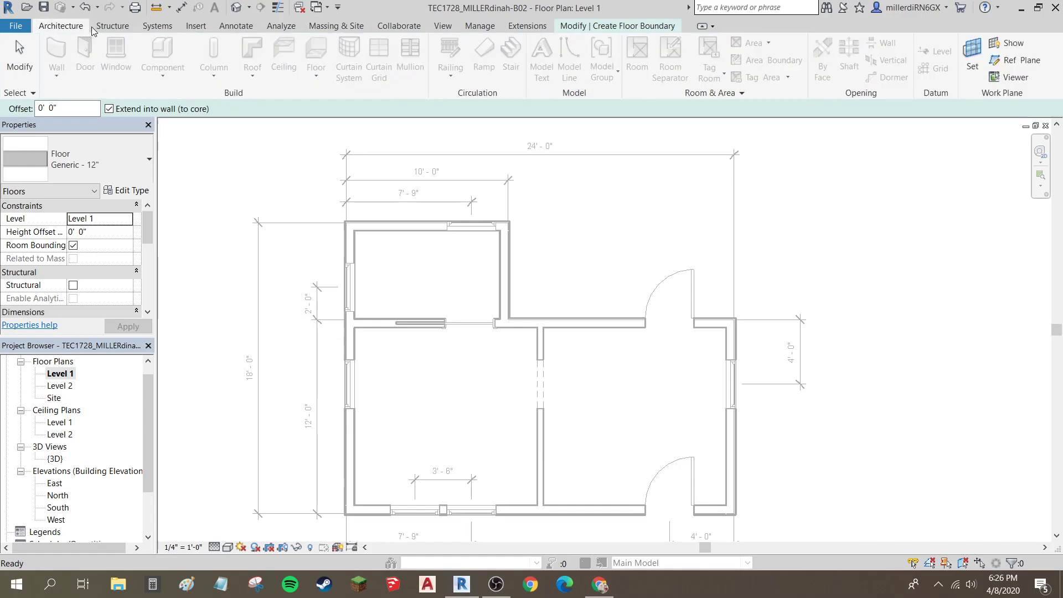
{"action": "left_click", "coordinate": [112, 27]}
{"action": "left_click", "coordinate": [164, 28]}
{"action": "left_click", "coordinate": [240, 28]}
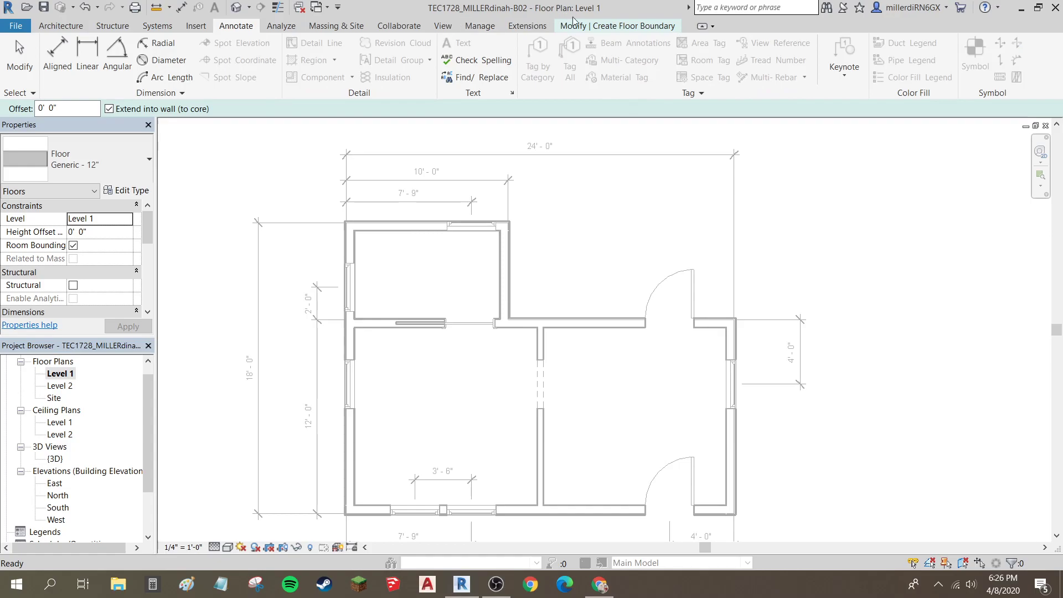
{"action": "left_click", "coordinate": [601, 27]}
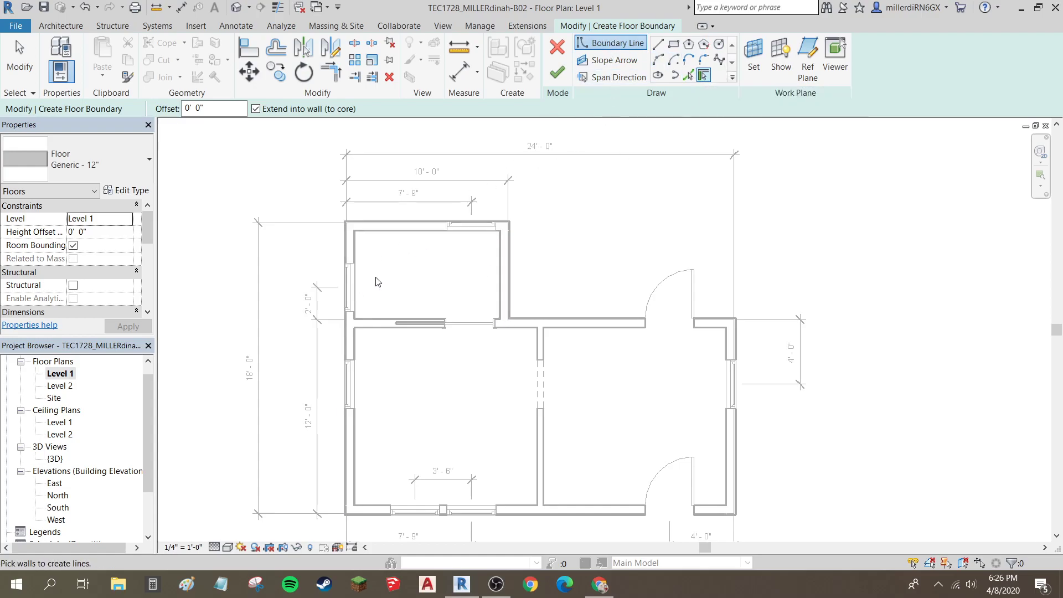
Step: Pick the top, left, bottom, right, middle horizontal and short vertical walls as the boundary, then finish the floor
{"action": "left_click", "coordinate": [381, 241]}
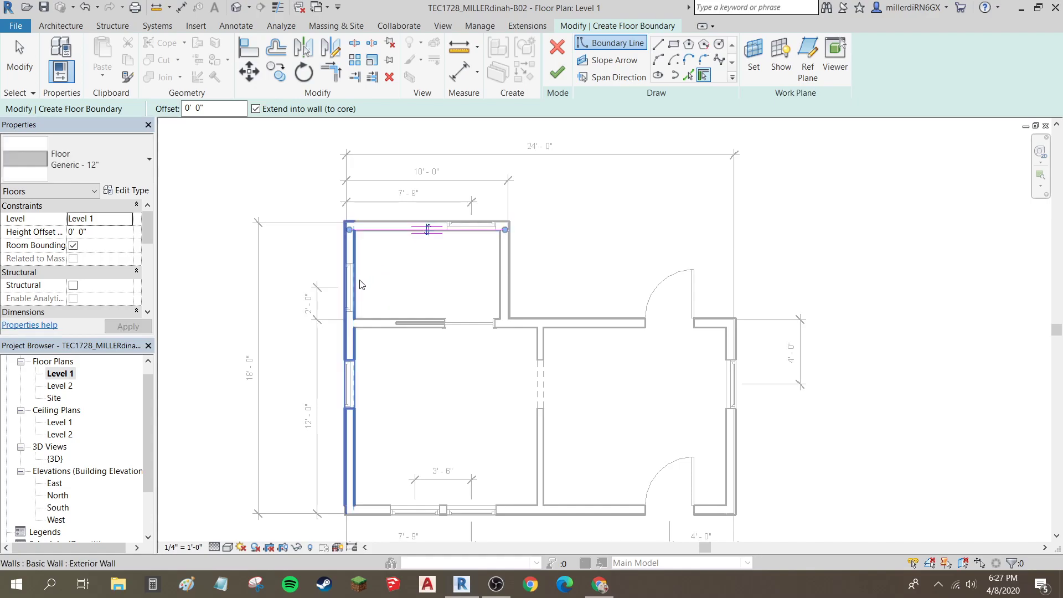
{"action": "left_click", "coordinate": [358, 284]}
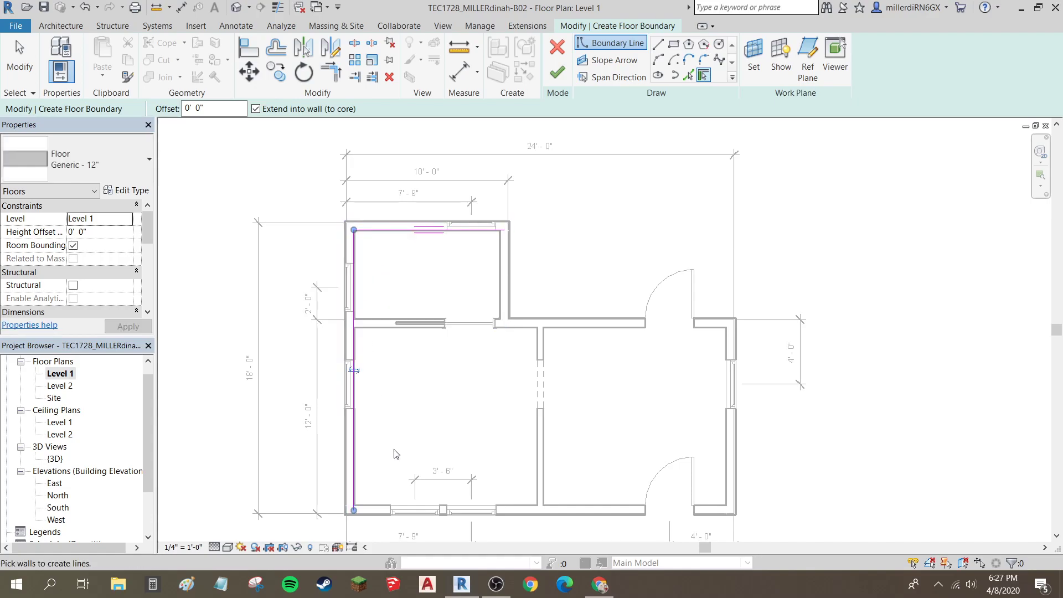
{"action": "left_click", "coordinate": [383, 508]}
{"action": "left_click", "coordinate": [729, 480]}
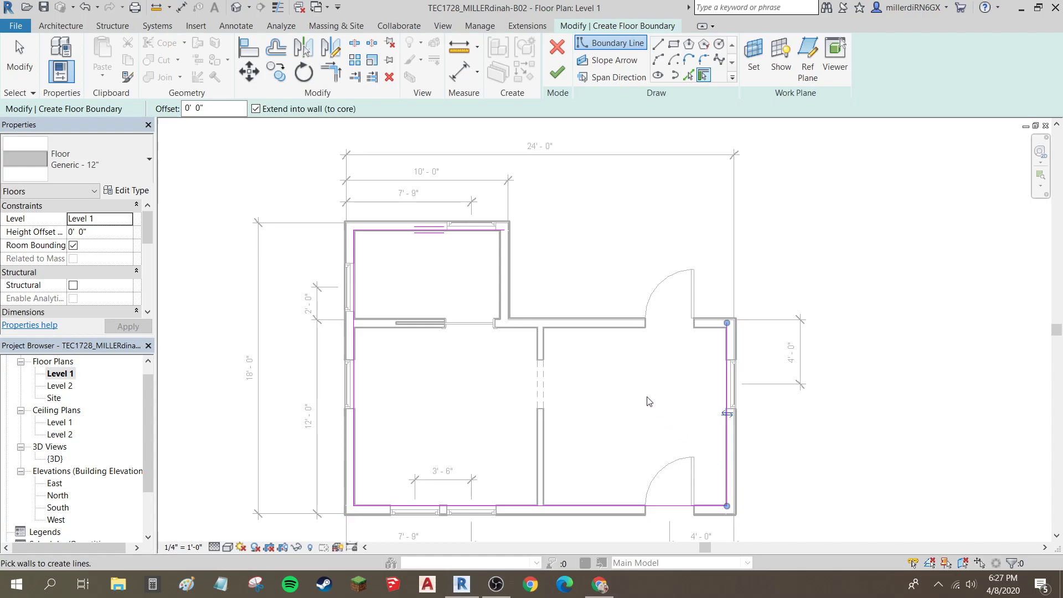
{"action": "left_click", "coordinate": [596, 332]}
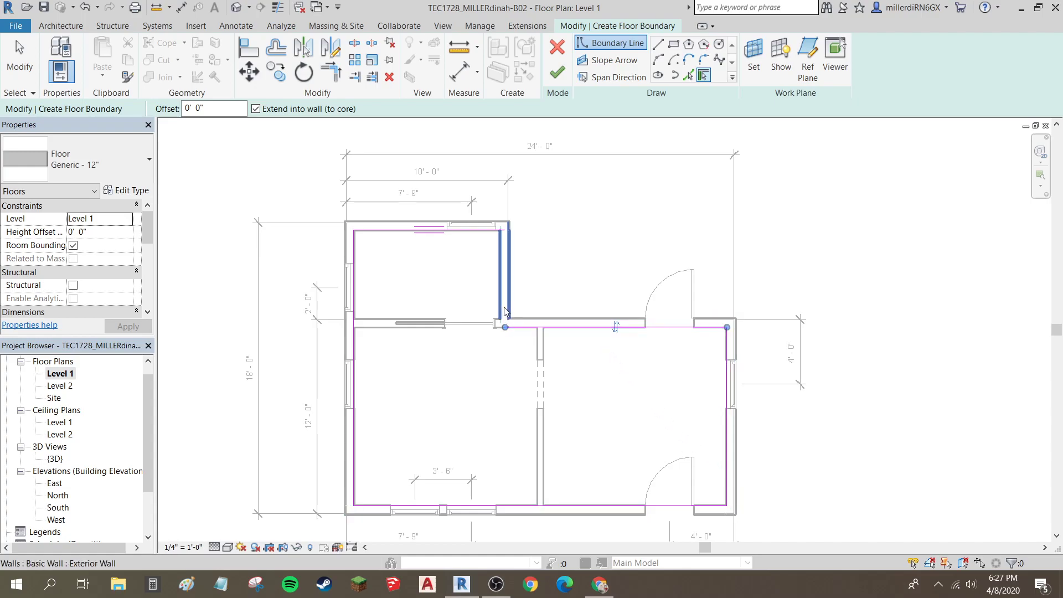
{"action": "left_click", "coordinate": [500, 319]}
{"action": "scroll", "coordinate": [503, 332], "scroll_direction": "up", "scroll_amount": 2}
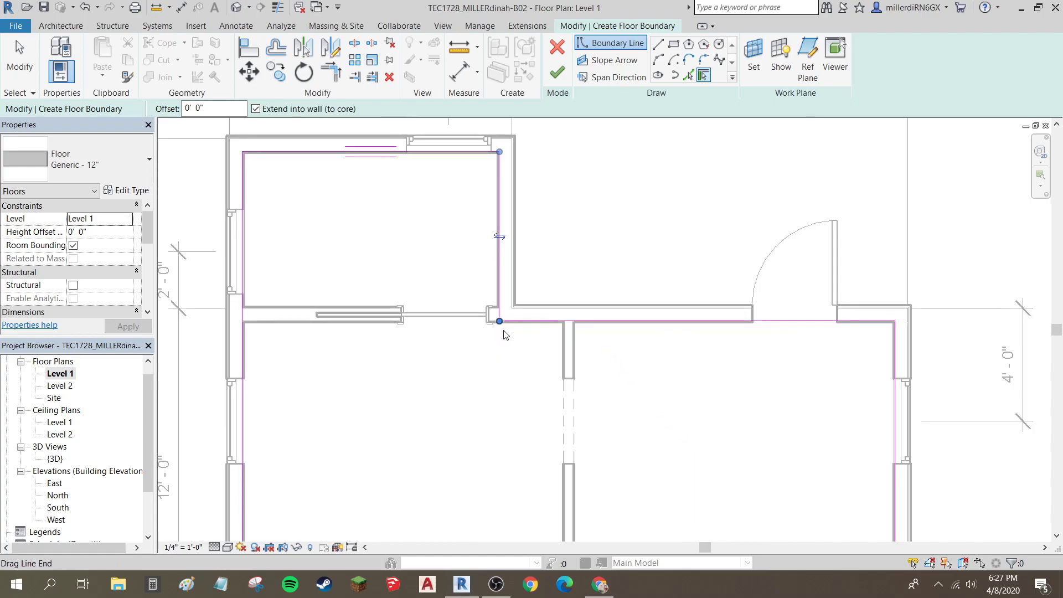
{"action": "scroll", "coordinate": [505, 334], "scroll_direction": "down", "scroll_amount": 2}
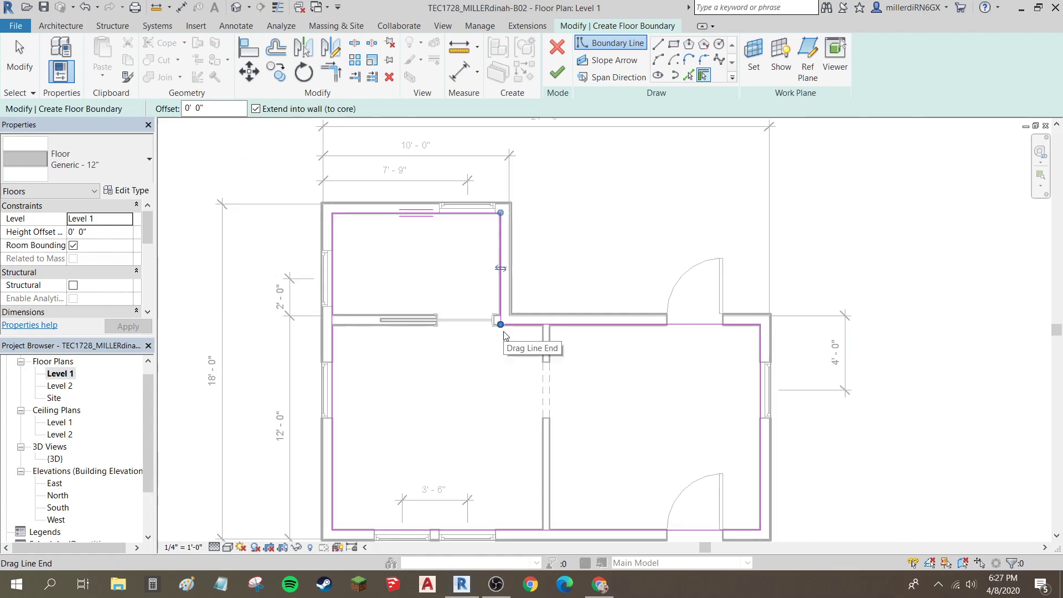
{"action": "left_click", "coordinate": [556, 73]}
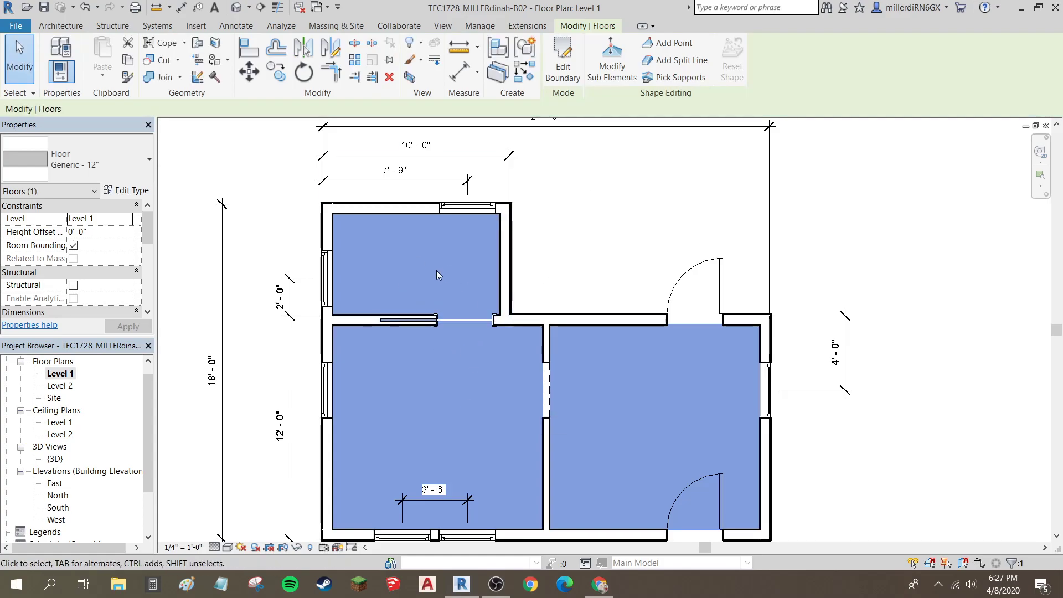
Step: Reopen the floor boundary and pull the short vertical boundary line's lower end upward
{"action": "left_click", "coordinate": [567, 67]}
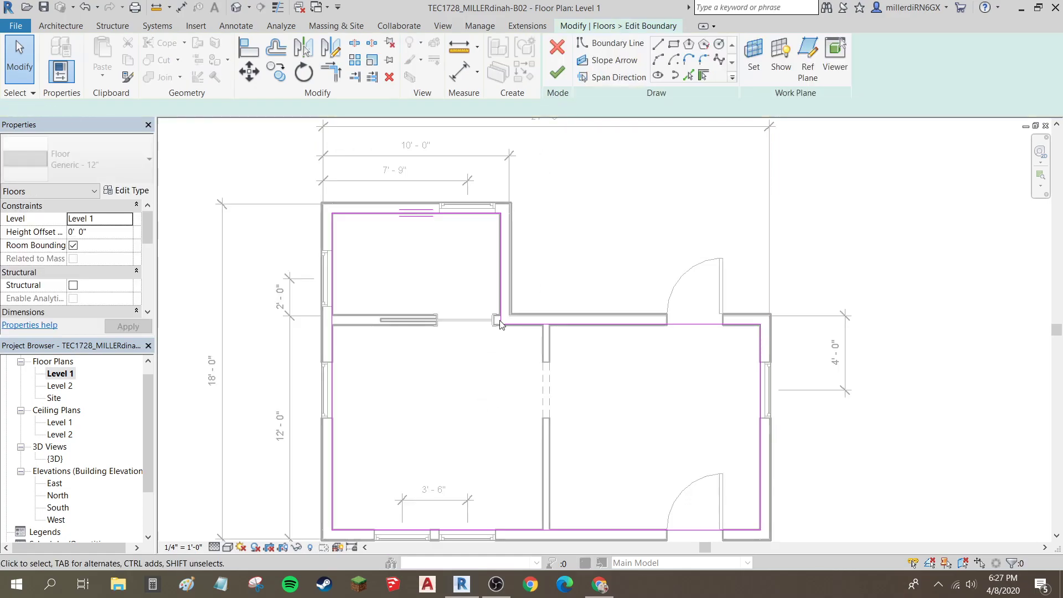
{"action": "left_click", "coordinate": [501, 322]}
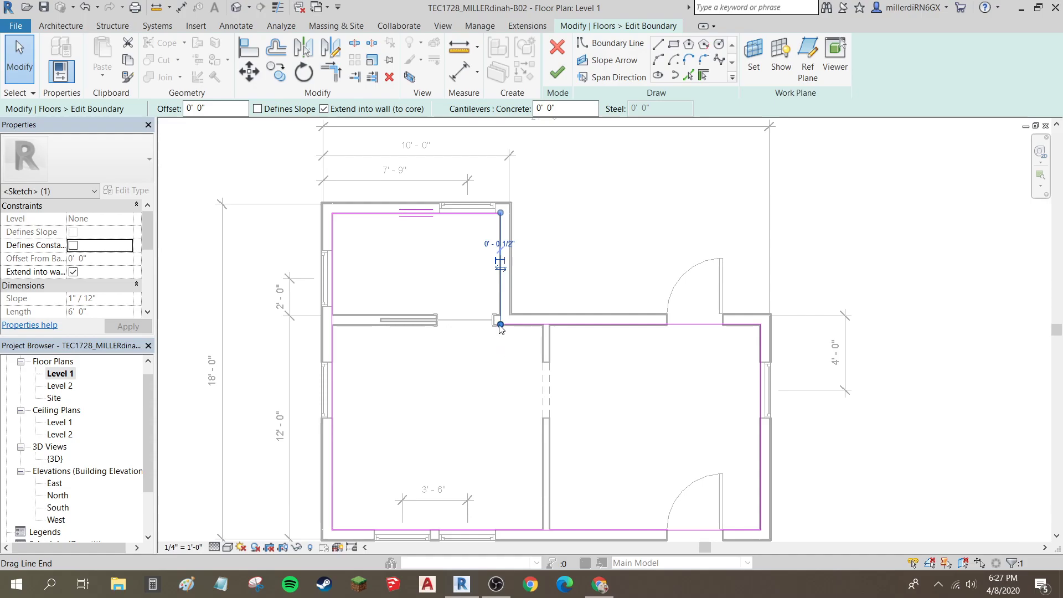
{"action": "left_click_drag", "start_coordinate": [501, 326], "coordinate": [500, 296]}
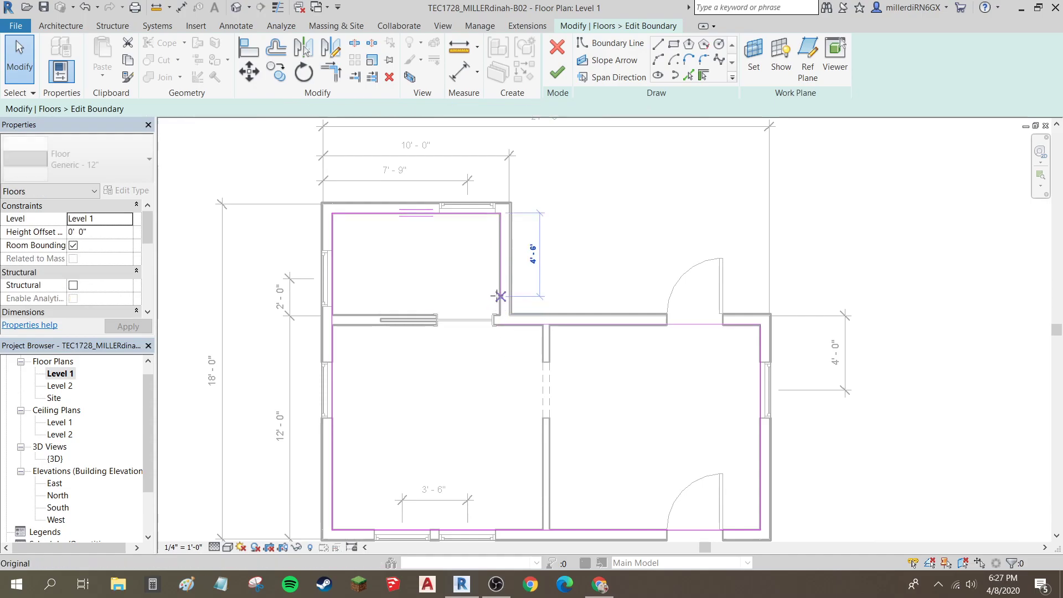
{"action": "left_click", "coordinate": [511, 354]}
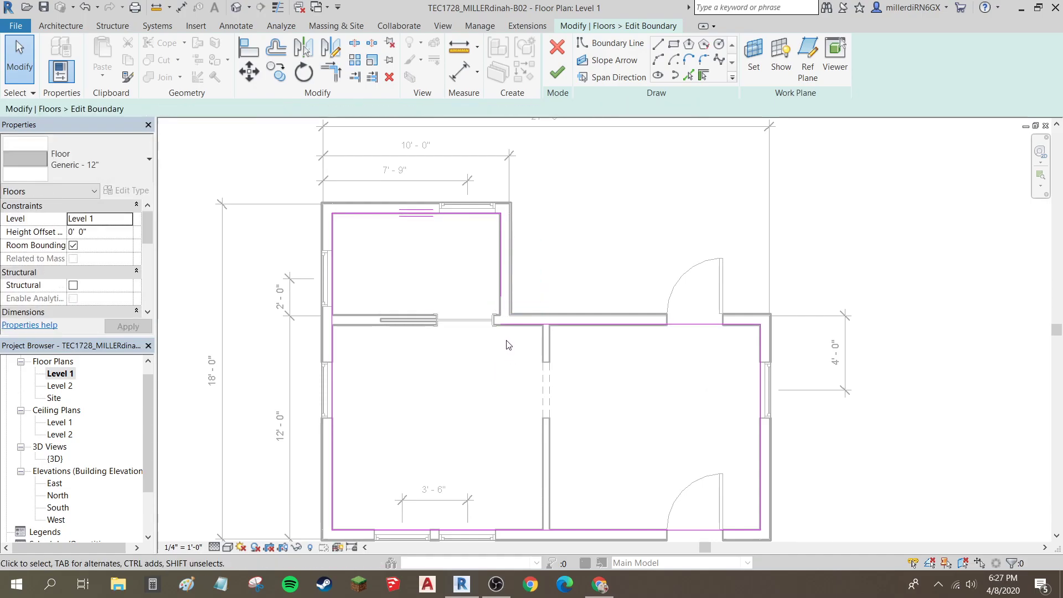
{"action": "scroll", "coordinate": [505, 326], "scroll_direction": "up", "scroll_amount": 1}
{"action": "scroll", "coordinate": [506, 331], "scroll_direction": "up", "scroll_amount": 1}
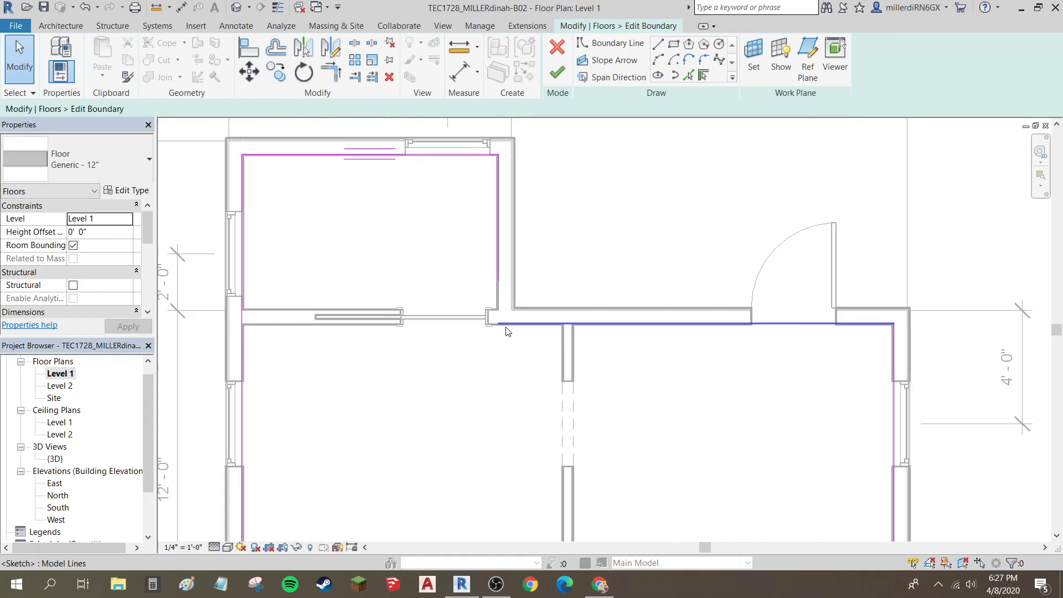
Step: Try finishing the floor sketch and dismiss the open-loop error to keep editing
{"action": "left_click", "coordinate": [502, 272]}
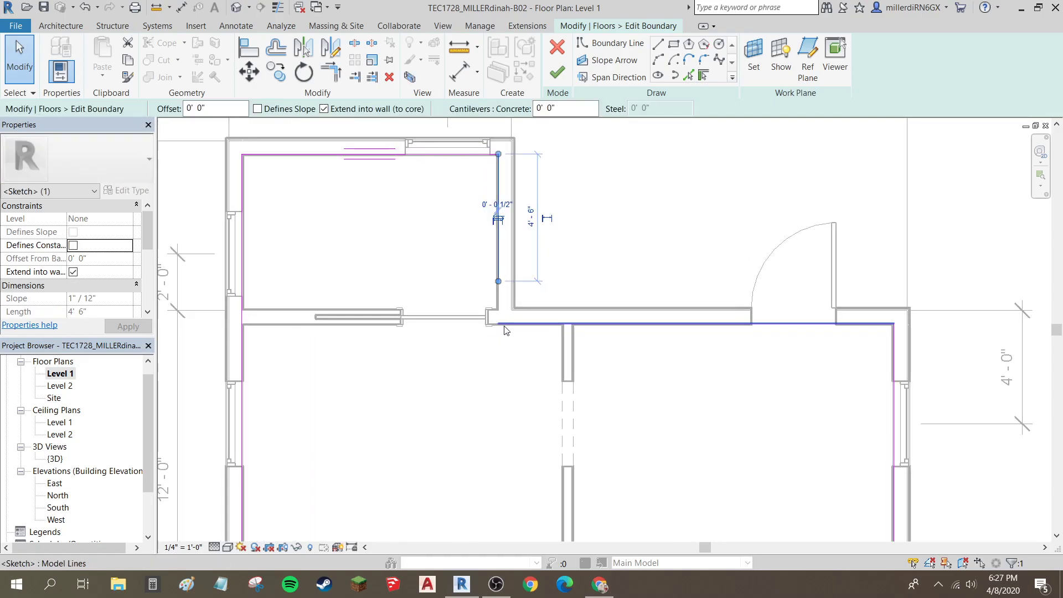
{"action": "left_click", "coordinate": [558, 74]}
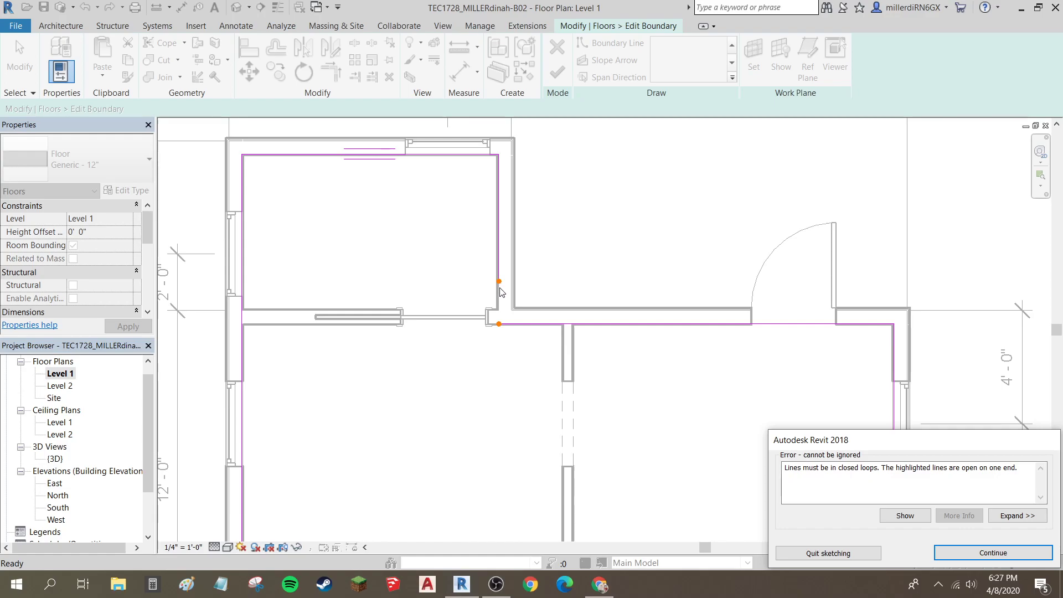
{"action": "left_click", "coordinate": [1005, 554]}
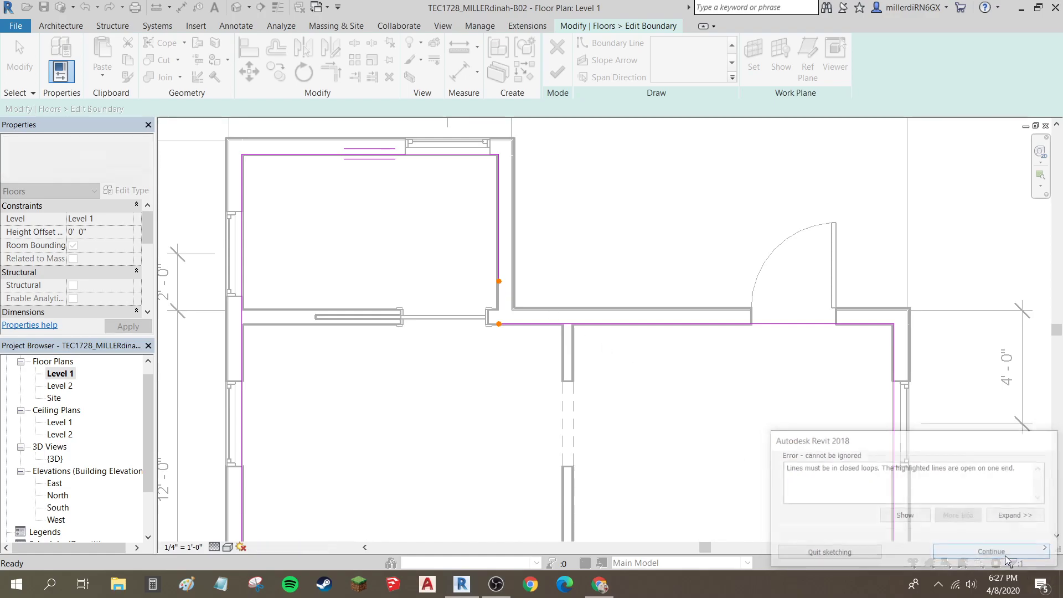
Step: Stretch the vertical boundary line to the corner and draw a new vertical boundary line up to the top corner
{"action": "left_click", "coordinate": [500, 266]}
{"action": "left_click_drag", "start_coordinate": [498, 281], "coordinate": [499, 323]}
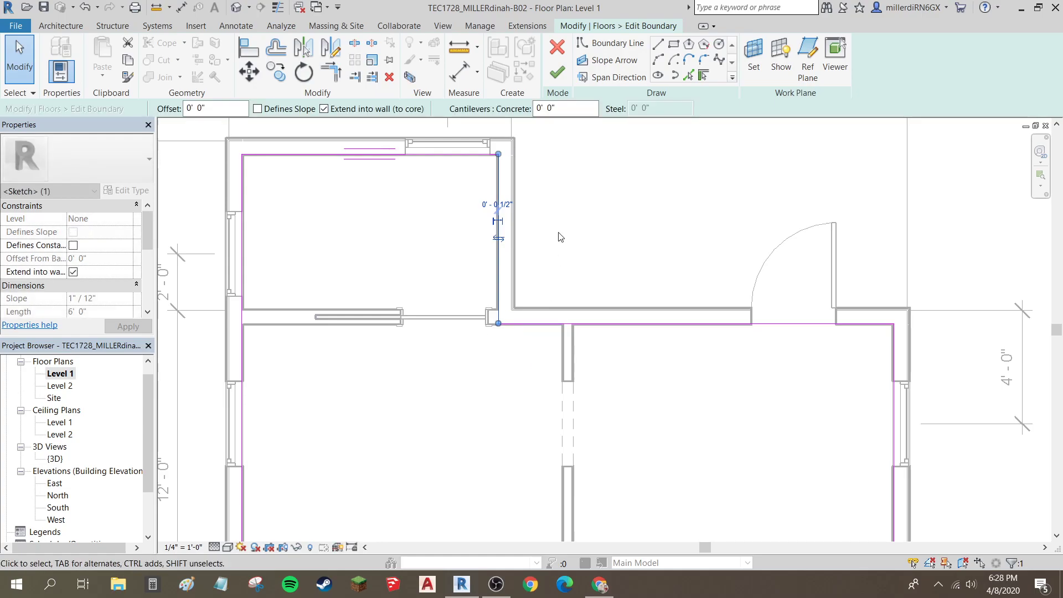
{"action": "left_click", "coordinate": [658, 45]}
{"action": "left_click", "coordinate": [499, 324]}
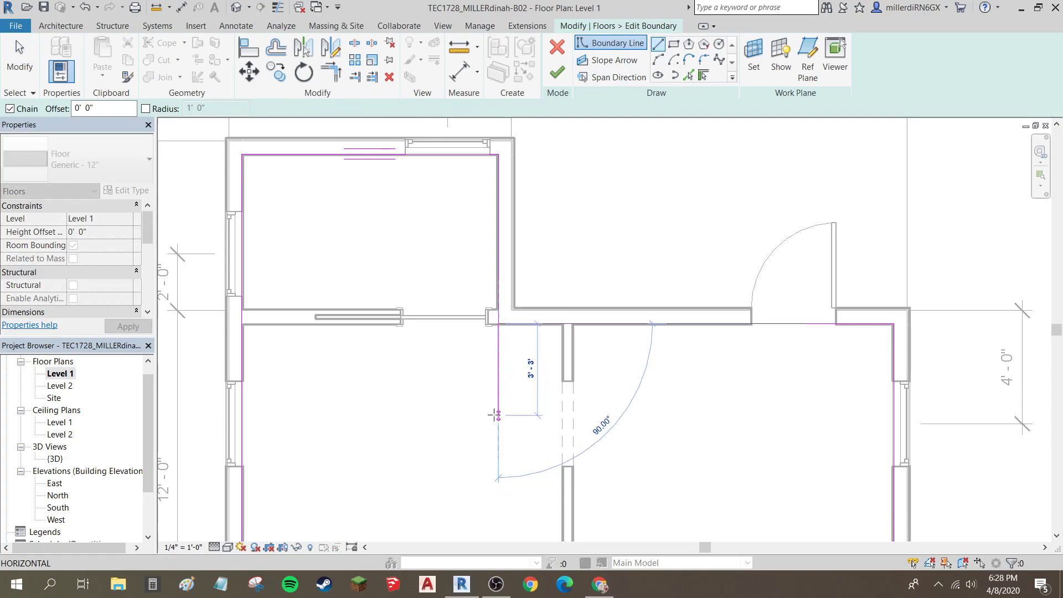
{"action": "left_click", "coordinate": [497, 415]}
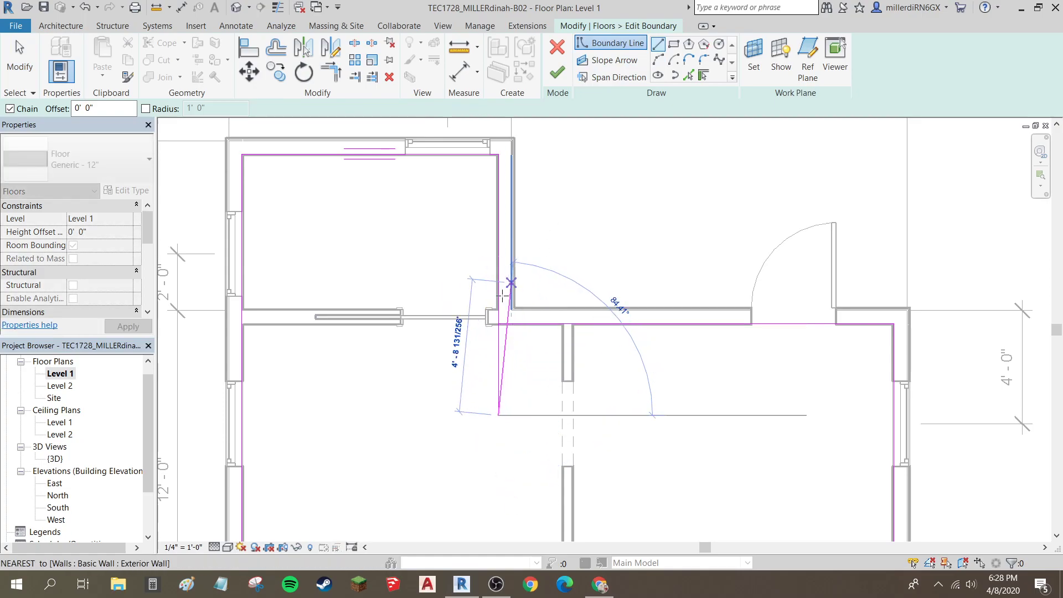
{"action": "left_click", "coordinate": [499, 155]}
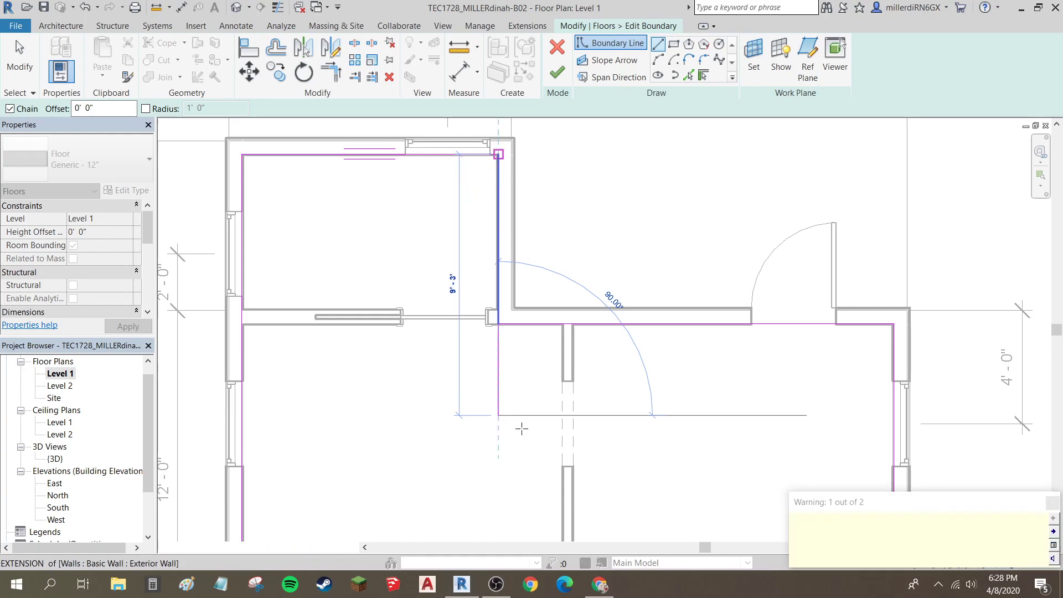
{"action": "key", "text": "Escape"}
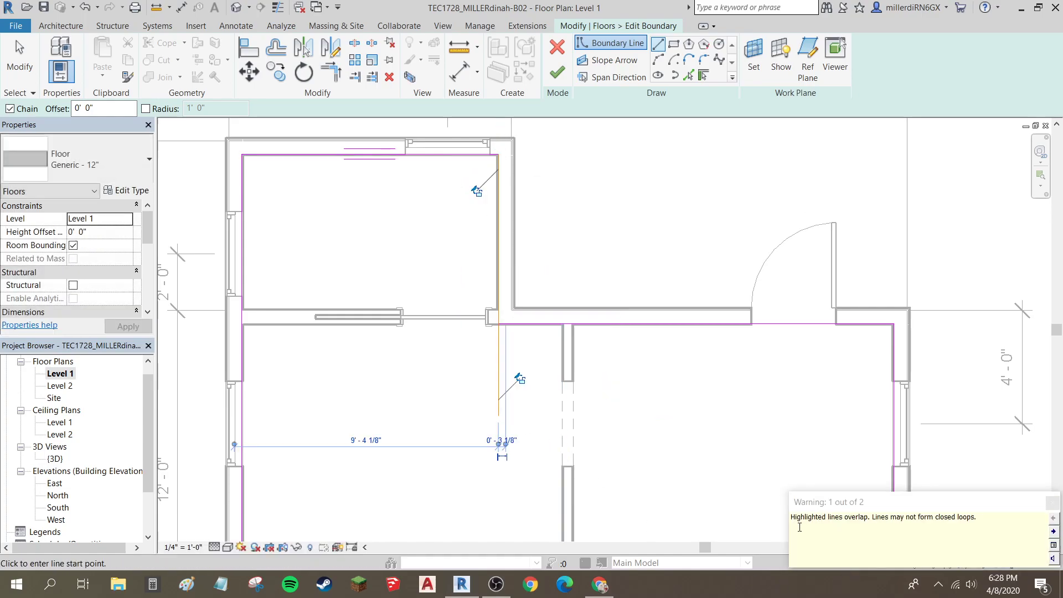
{"action": "key", "text": "Escape"}
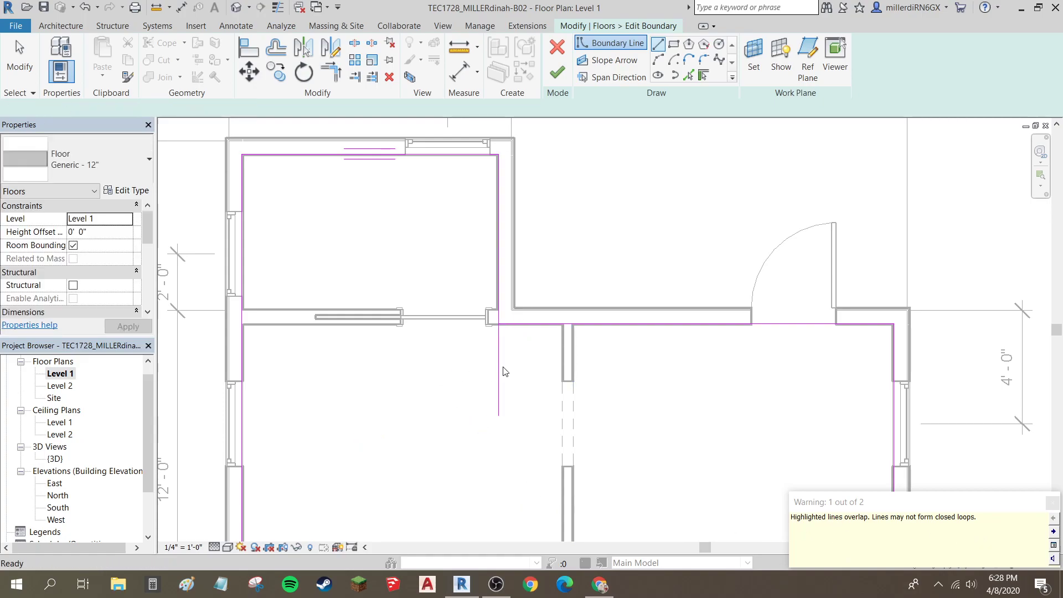
Step: Delete the overlapping lower sketch line and finish the Level 1 floor
{"action": "left_click", "coordinate": [499, 366]}
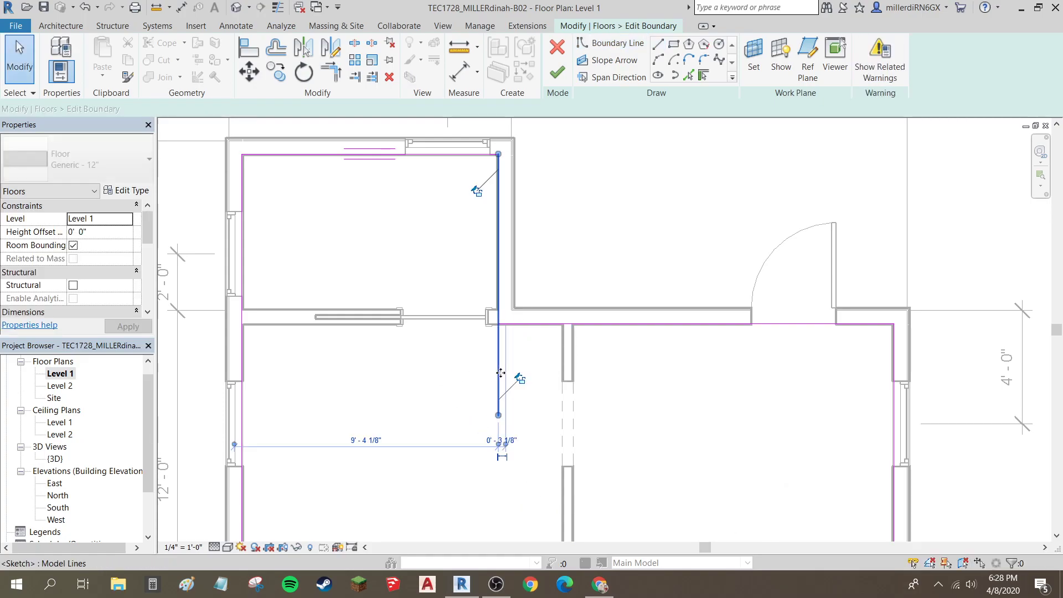
{"action": "key", "text": "Escape"}
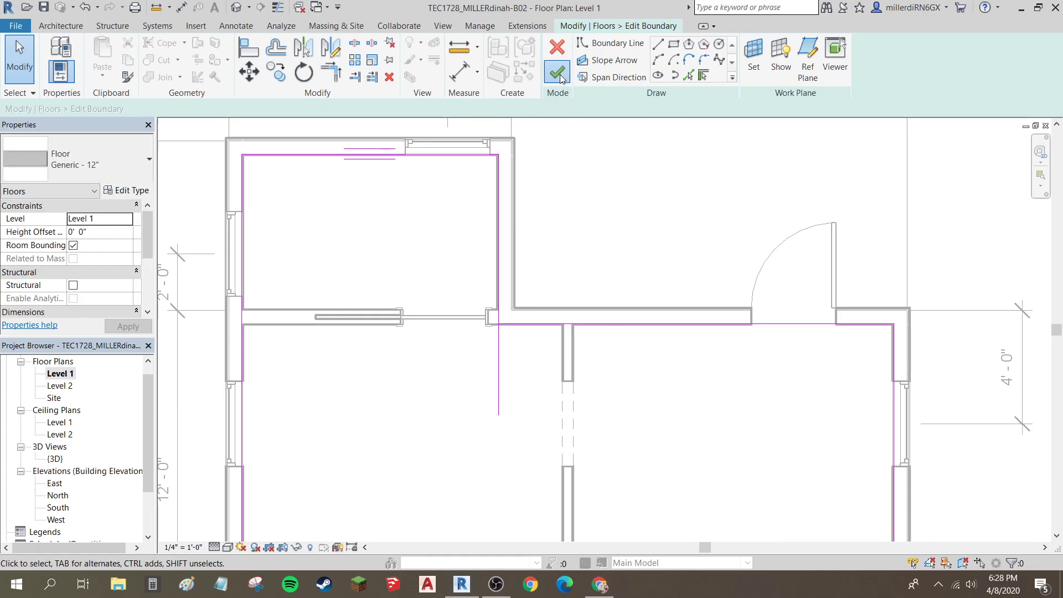
{"action": "left_click", "coordinate": [558, 72]}
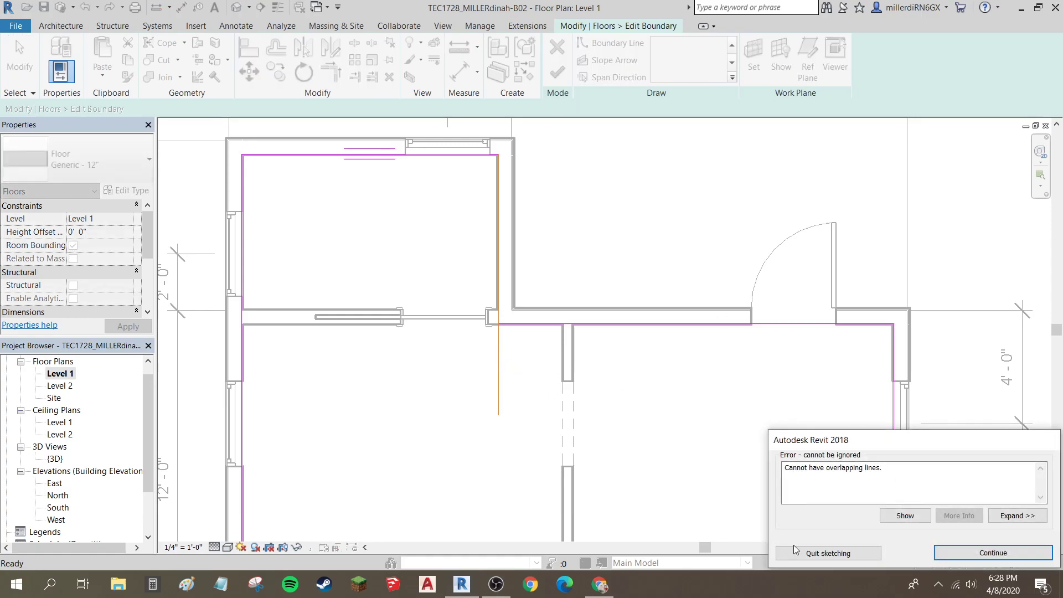
{"action": "left_click", "coordinate": [995, 552]}
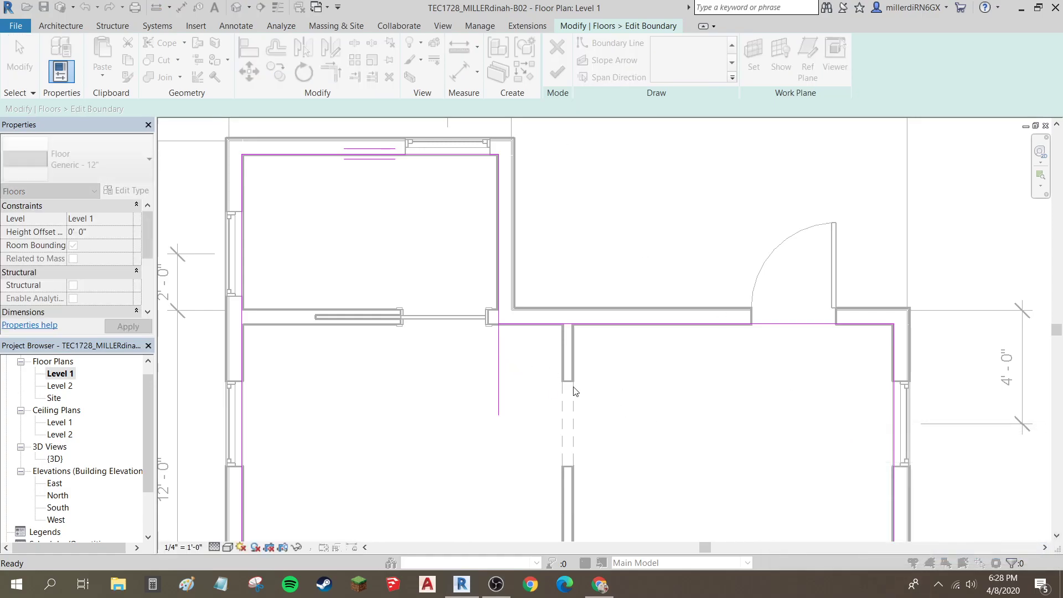
{"action": "left_click", "coordinate": [498, 363]}
{"action": "key", "text": "Delete"}
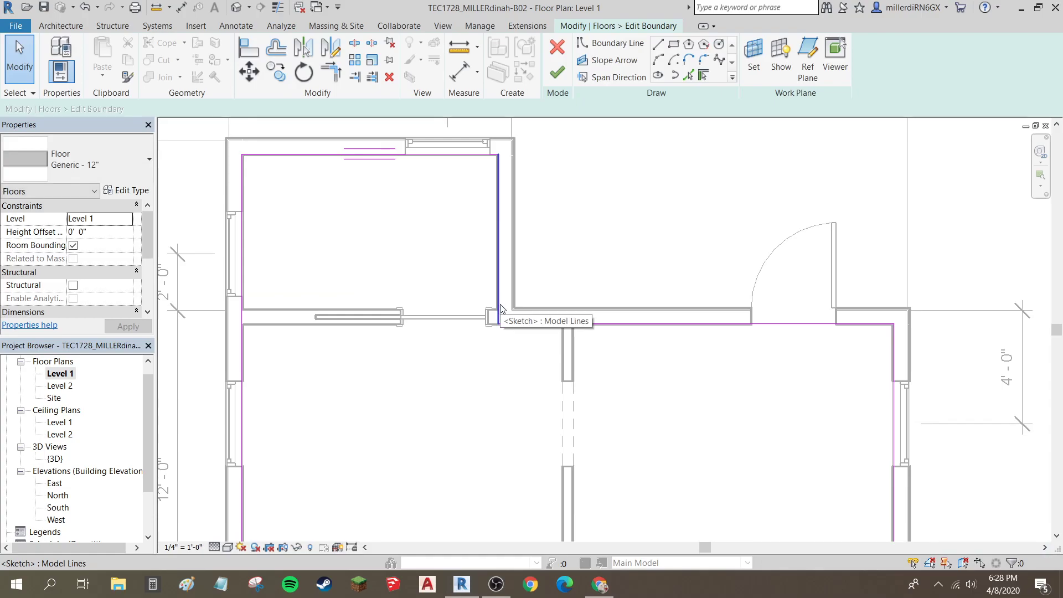
{"action": "left_click", "coordinate": [557, 72]}
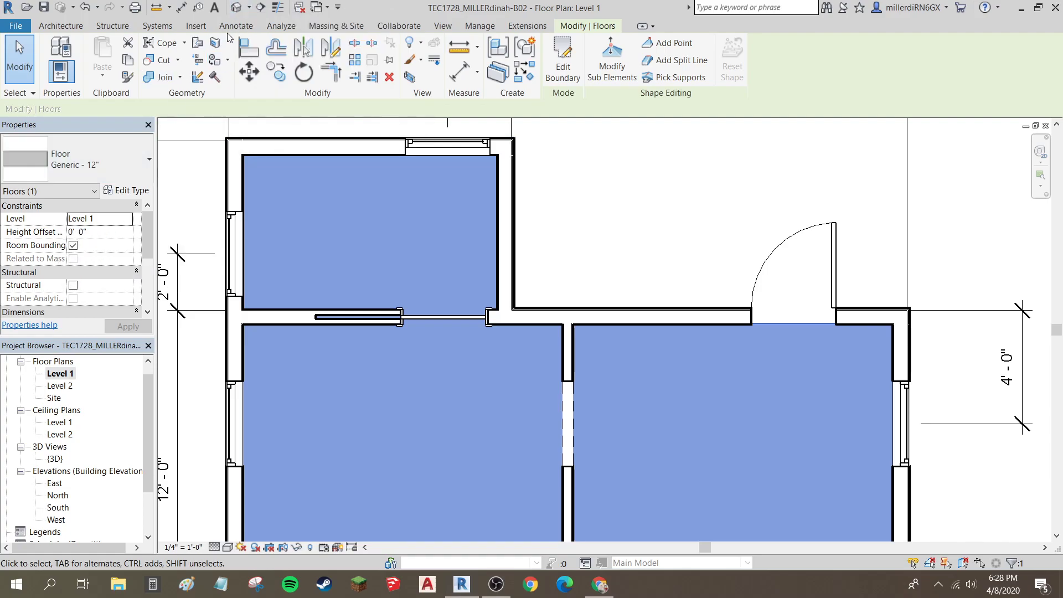
Step: Switch to the default 3D view and select the new Level 1 floor
{"action": "left_click", "coordinate": [237, 7]}
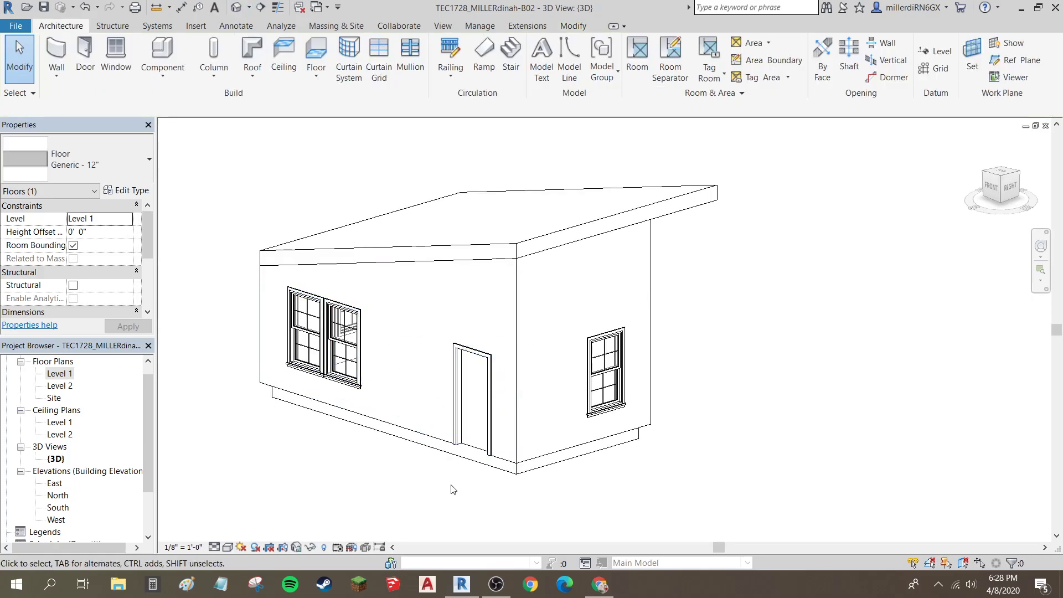
{"action": "middle_click_drag", "start_coordinate": [437, 448], "coordinate": [407, 262], "text": "shift"}
{"action": "left_click", "coordinate": [406, 263]}
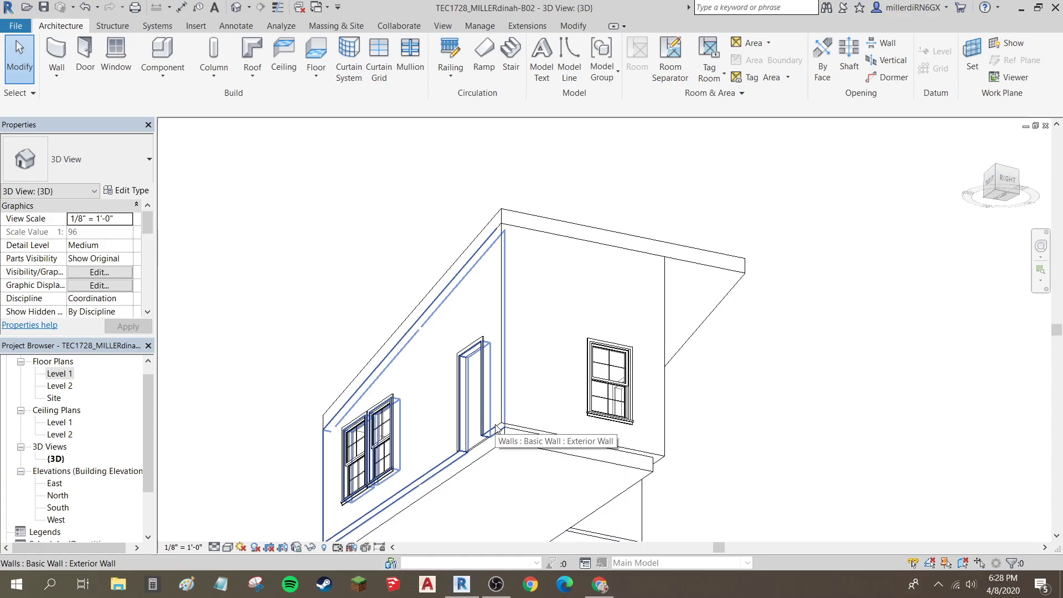
{"action": "left_click", "coordinate": [506, 444]}
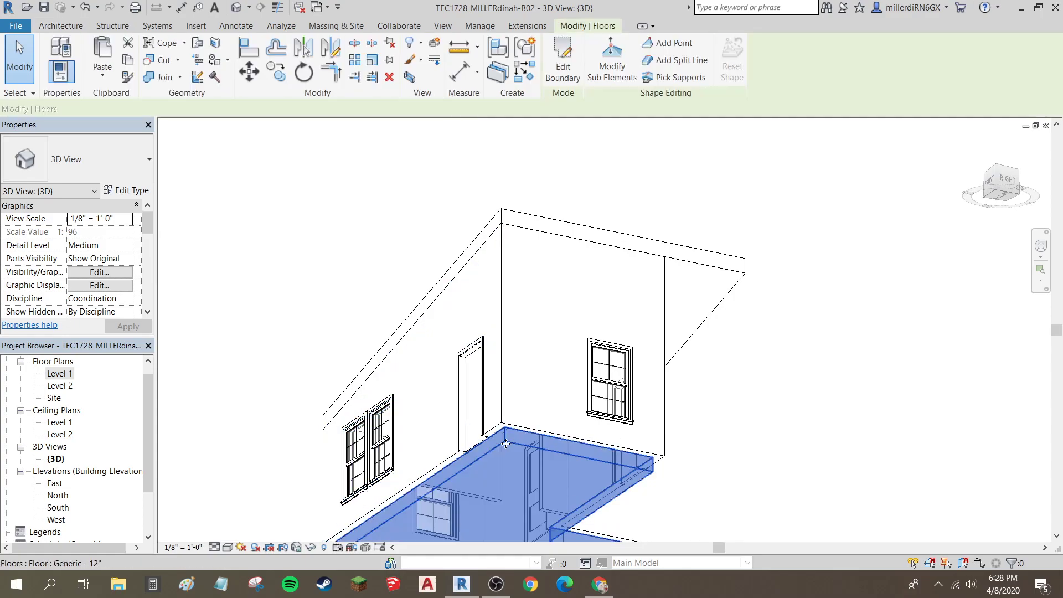
Step: Keep Generic - 12" as the floor type and reopen its Type Properties
{"action": "left_click", "coordinate": [126, 190]}
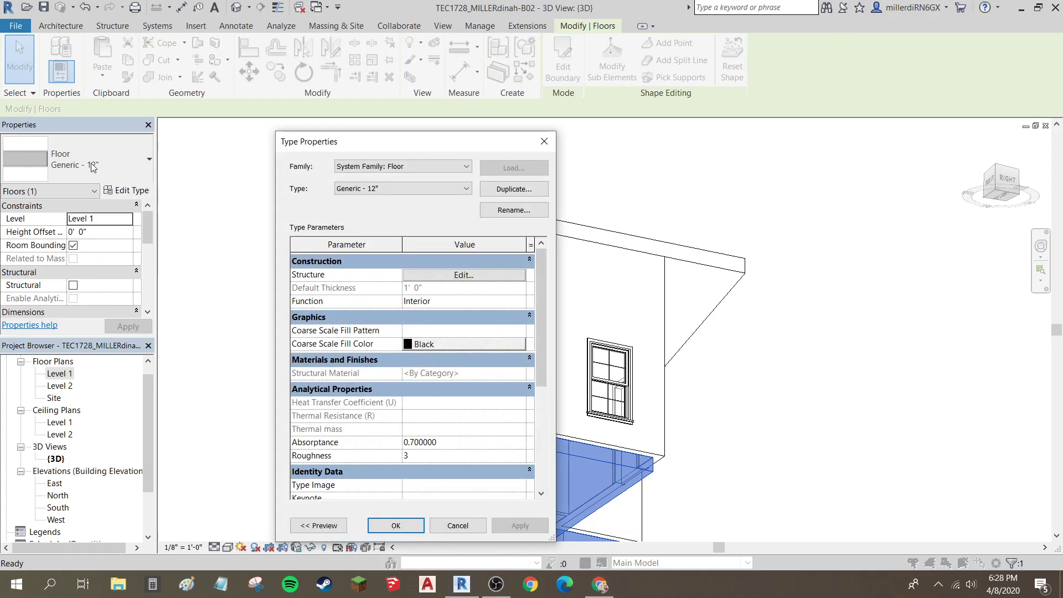
{"action": "left_click", "coordinate": [401, 191]}
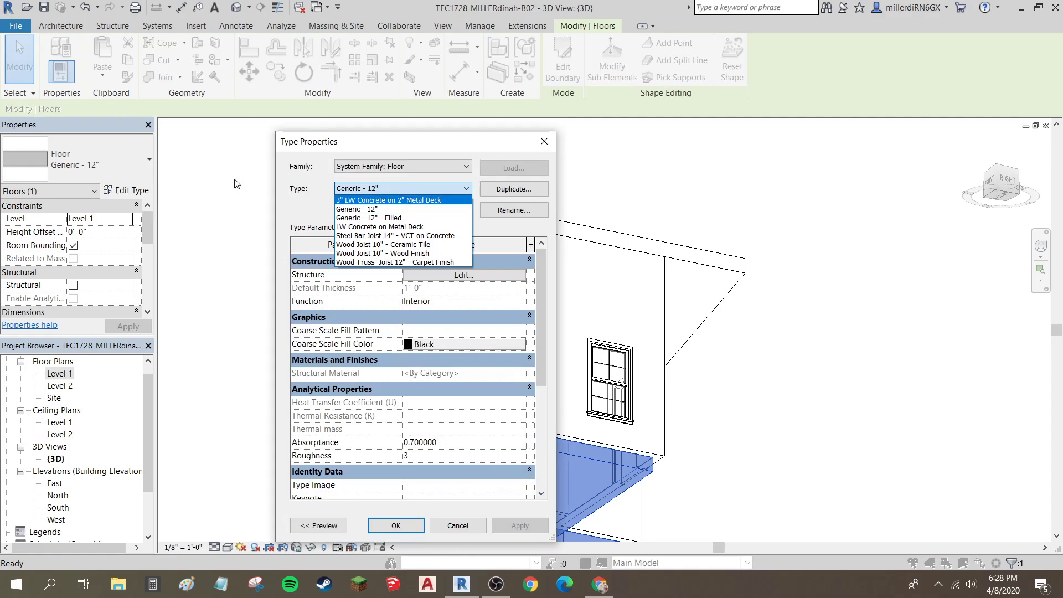
{"action": "left_click", "coordinate": [545, 142]}
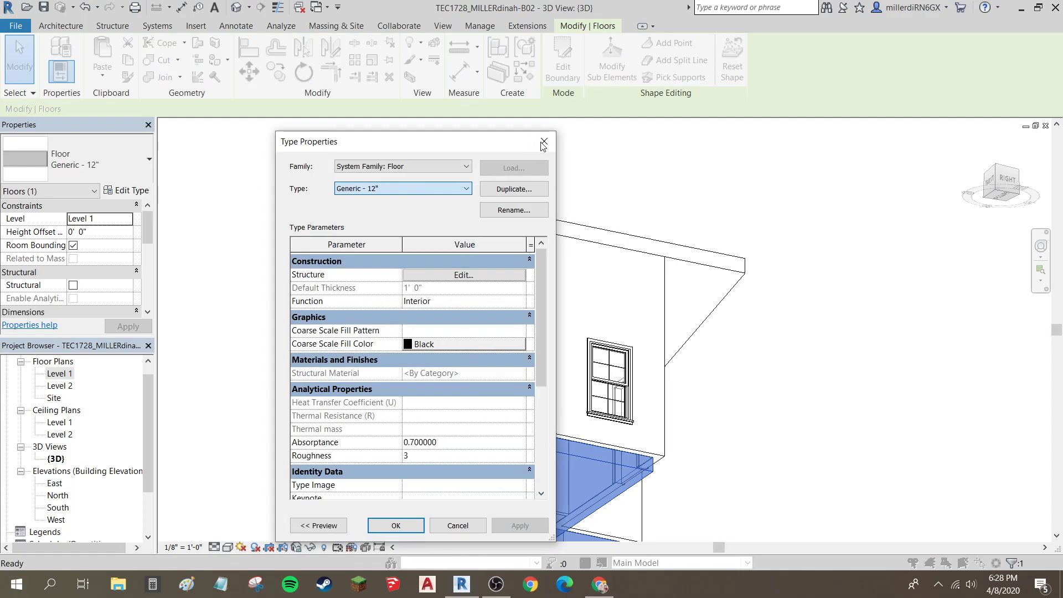
{"action": "left_click", "coordinate": [545, 142]}
{"action": "left_click", "coordinate": [108, 158]}
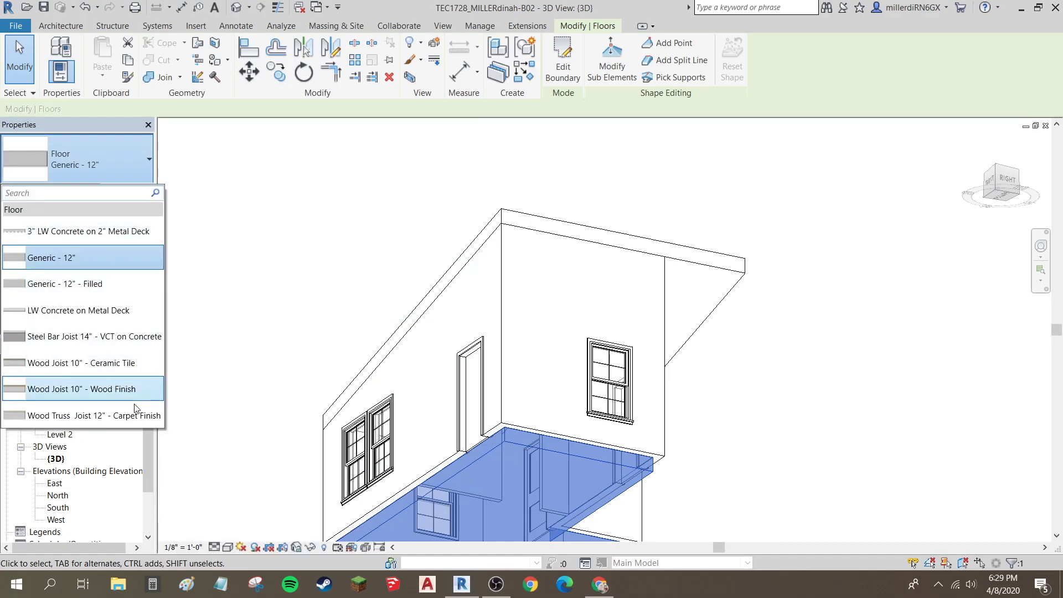
{"action": "left_click", "coordinate": [110, 125]}
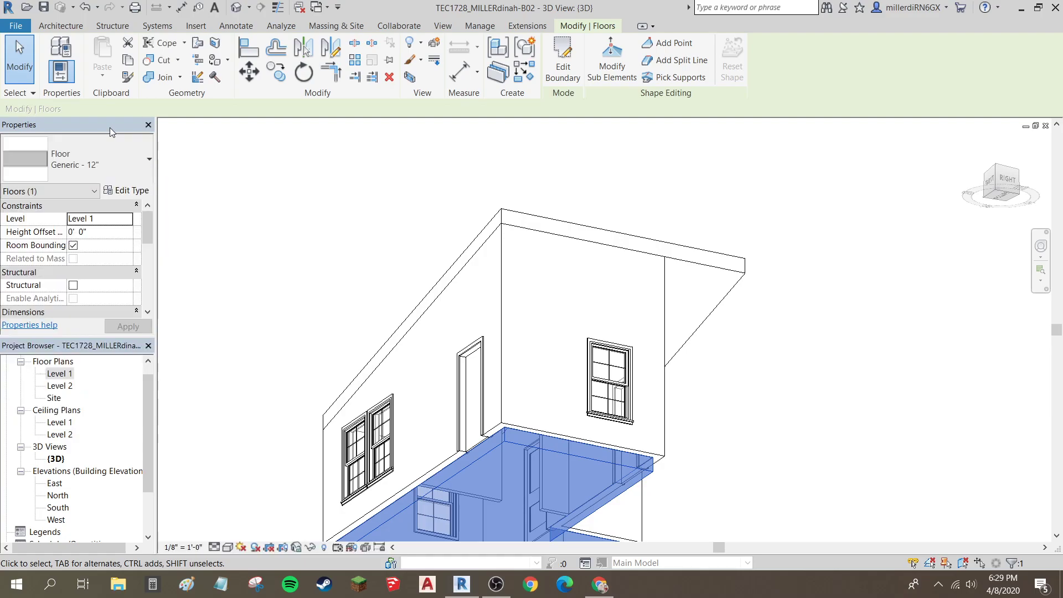
{"action": "left_click", "coordinate": [127, 193]}
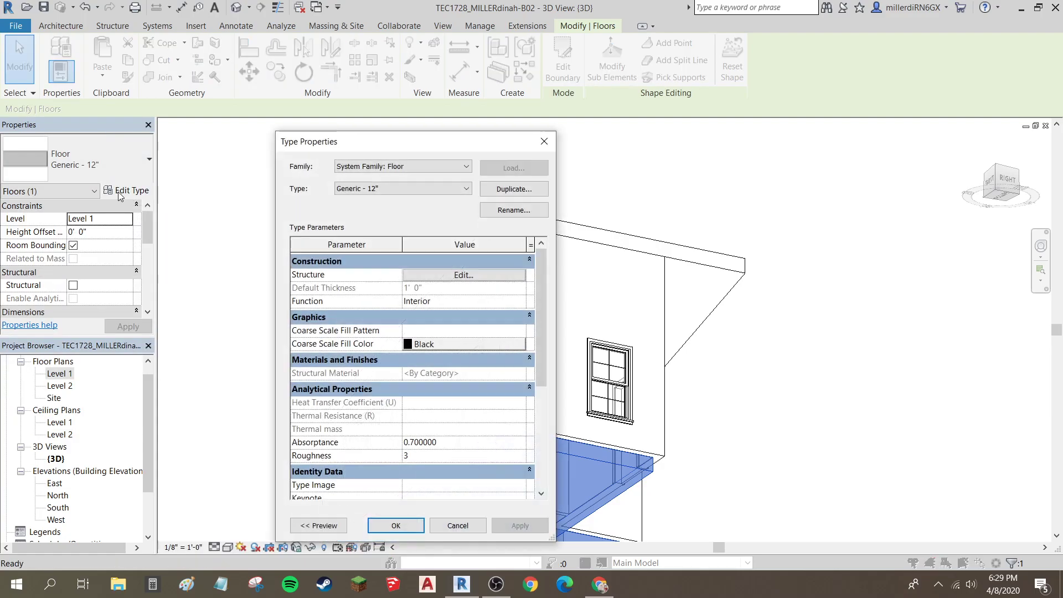
Step: Duplicate the floor type as NEW FLOOR and add a Substrate layer at the top of its assembly
{"action": "left_click", "coordinate": [509, 190]}
{"action": "type", "text": "NEW FLOOR"}
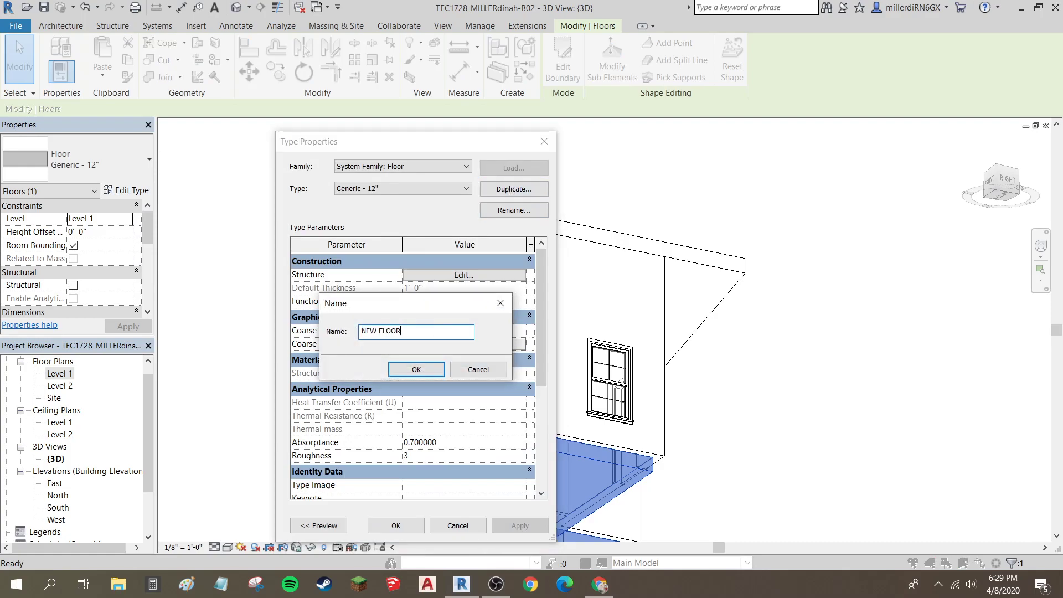
{"action": "key", "text": "Return"}
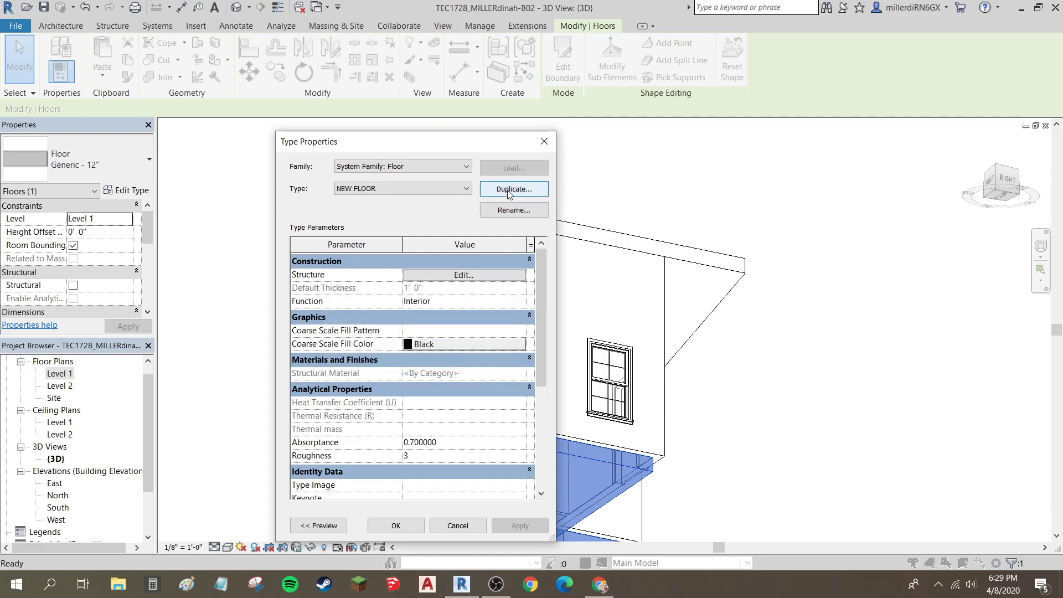
{"action": "left_click", "coordinate": [490, 276]}
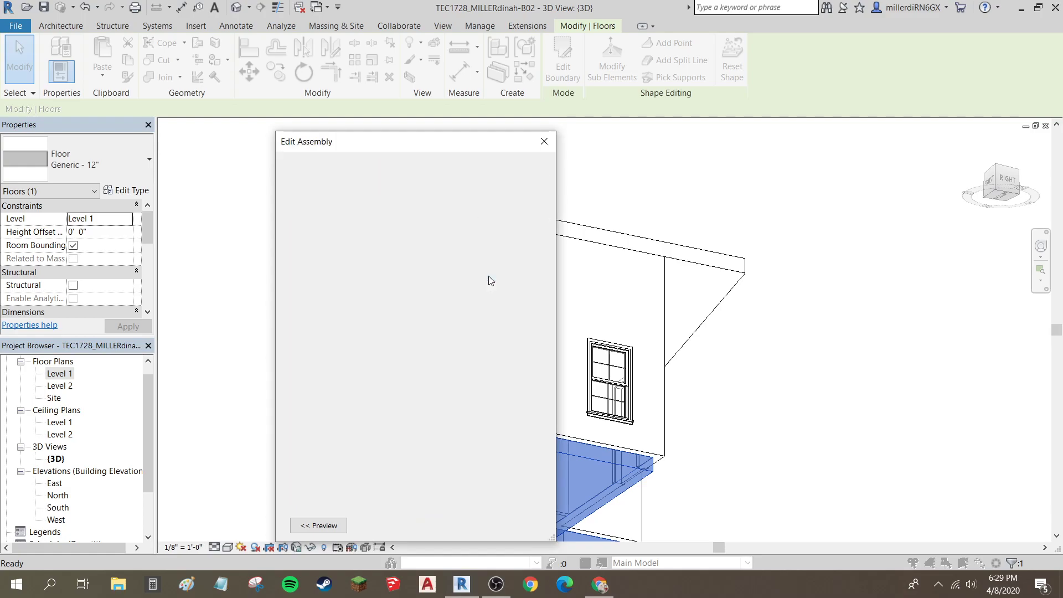
{"action": "left_click", "coordinate": [314, 388]}
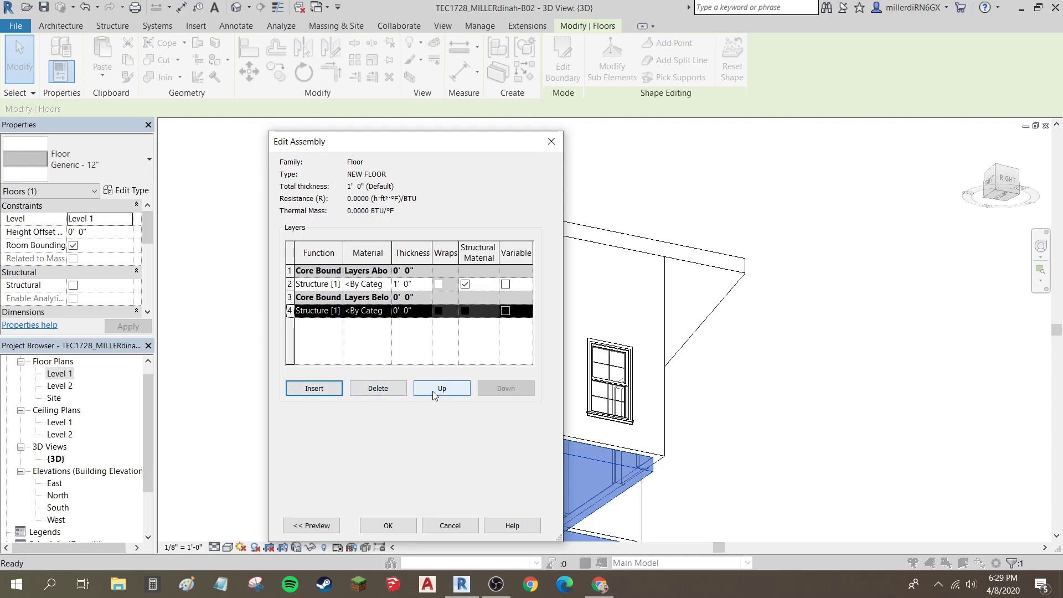
{"action": "left_click", "coordinate": [434, 392]}
{"action": "left_click", "coordinate": [434, 392]}
{"action": "left_click", "coordinate": [432, 391]}
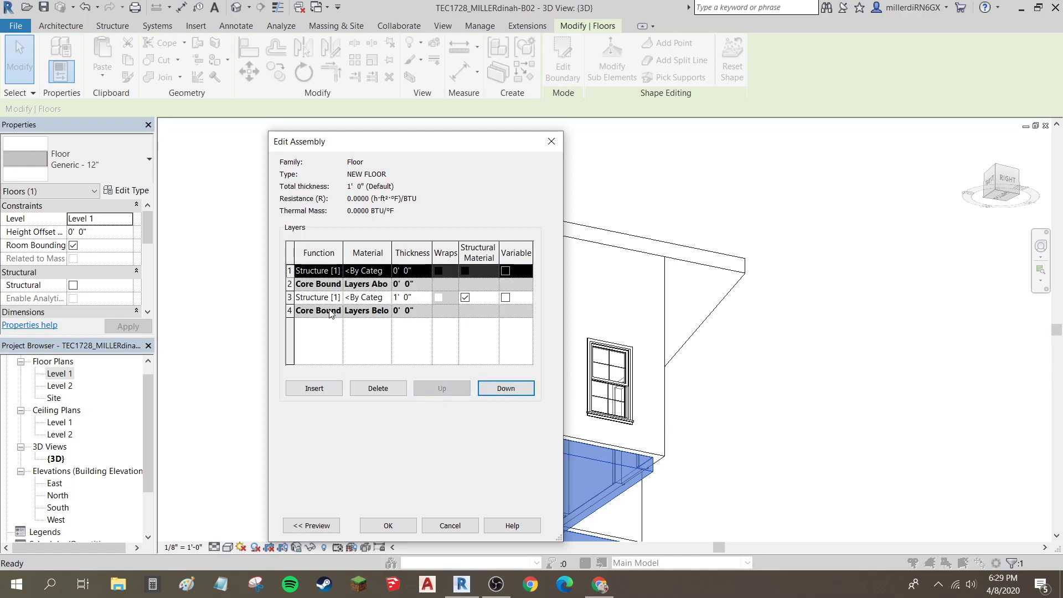
{"action": "left_click", "coordinate": [337, 277]}
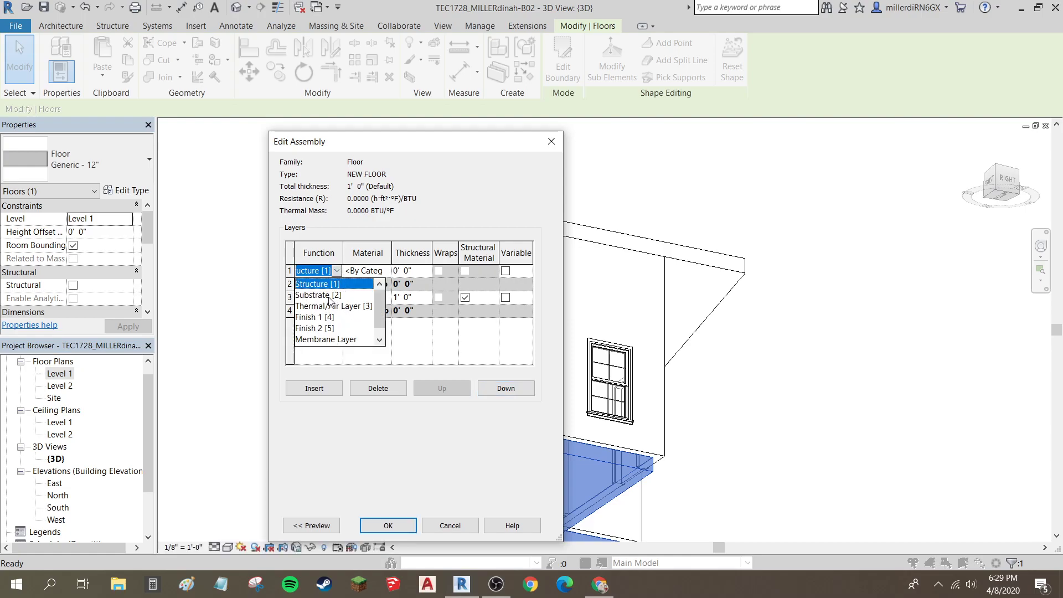
{"action": "left_click", "coordinate": [330, 297]}
Step: Reduce the NEW FLOOR structure layer thickness to 7 1/4"
{"action": "left_click", "coordinate": [409, 273]}
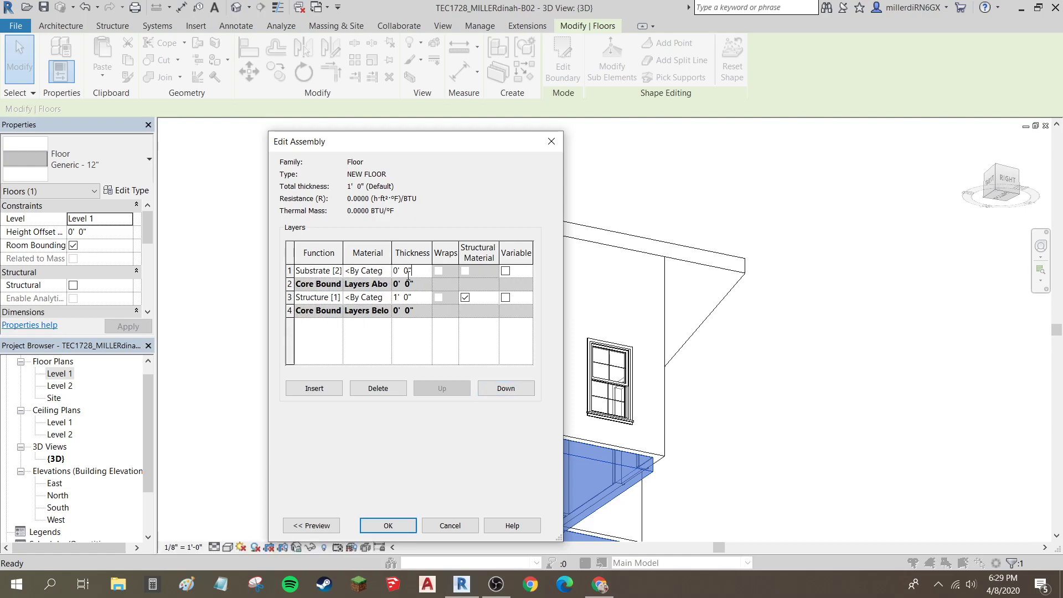
{"action": "left_click_drag", "start_coordinate": [408, 273], "coordinate": [401, 275]}
{"action": "left_click", "coordinate": [336, 300]}
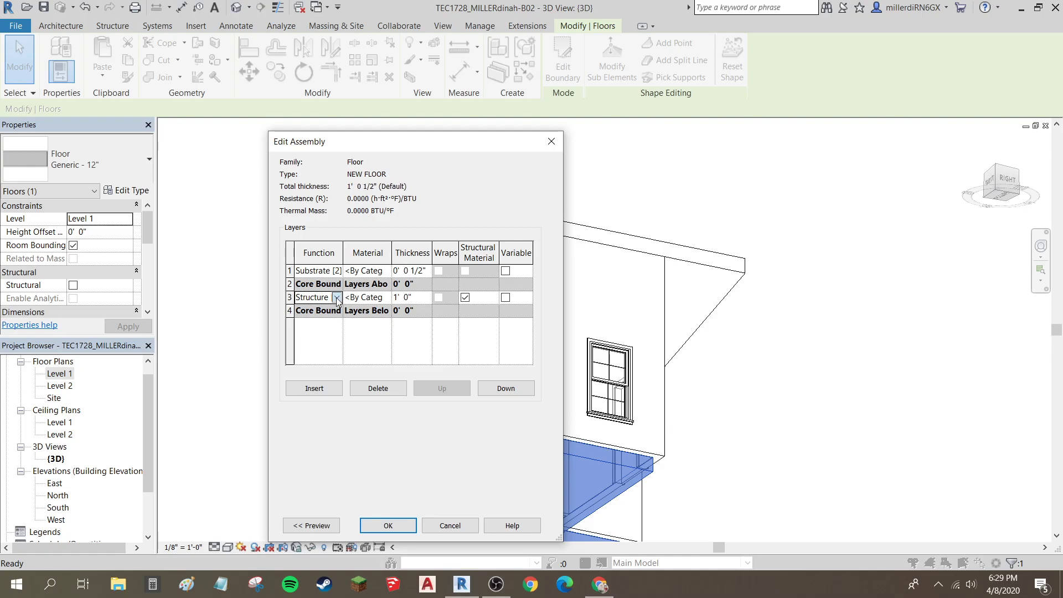
{"action": "left_click", "coordinate": [408, 305]}
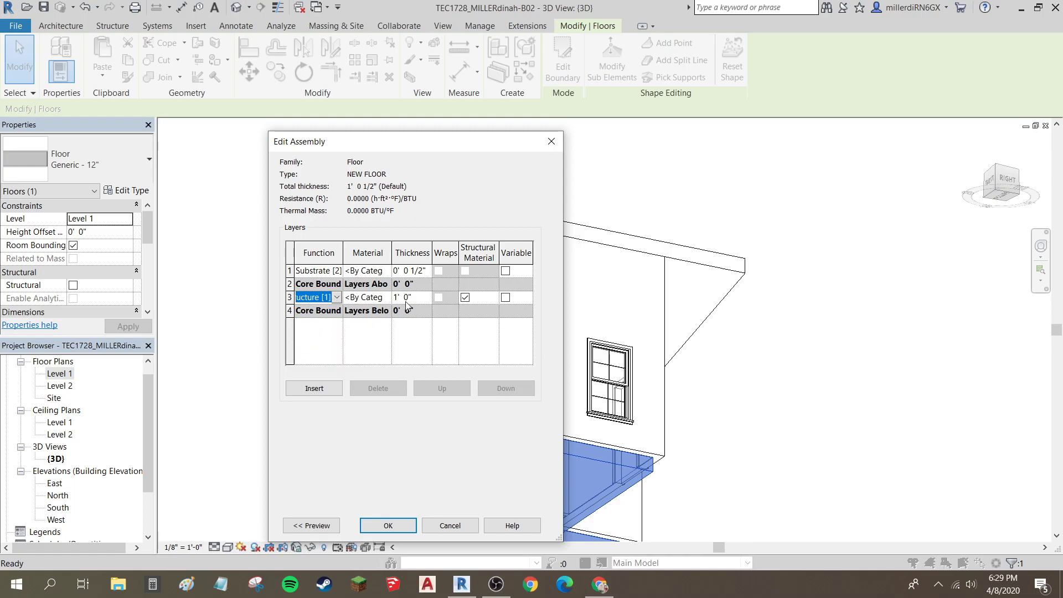
{"action": "left_click", "coordinate": [409, 298]}
{"action": "left_click_drag", "start_coordinate": [409, 298], "coordinate": [377, 296]}
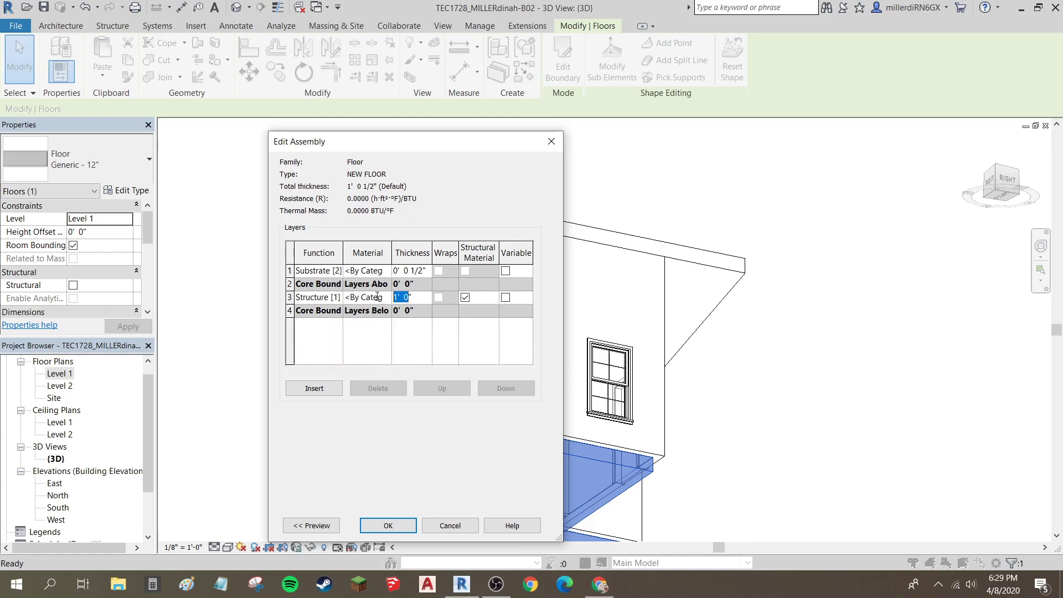
{"action": "type", "text": "0"}
{"action": "left_click", "coordinate": [403, 527]}
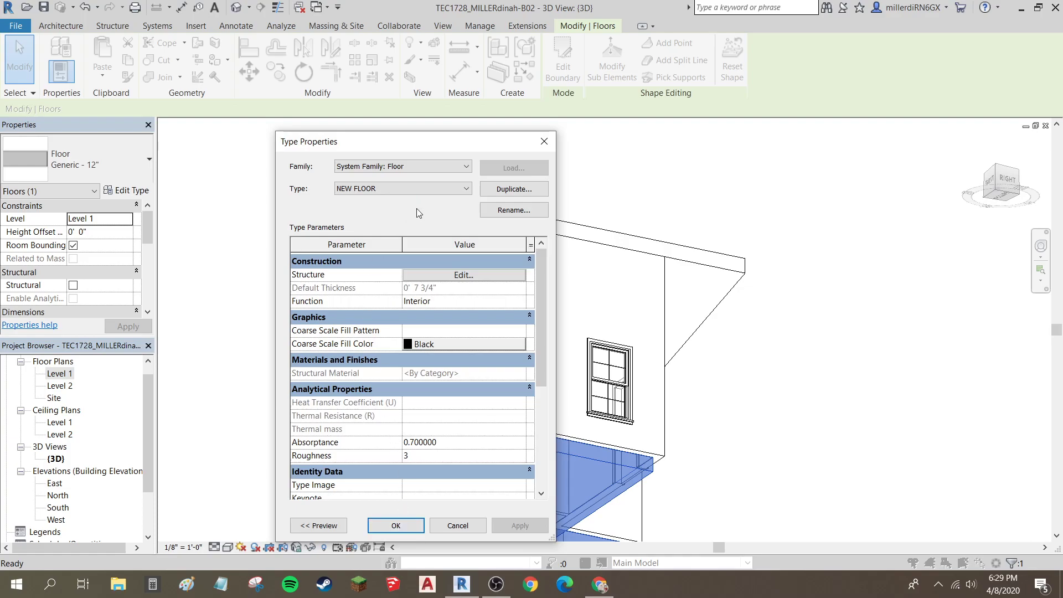
Step: Set the substrate to 3/4" and apply the 8" NEW FLOOR type to the floor
{"action": "left_click", "coordinate": [410, 274]}
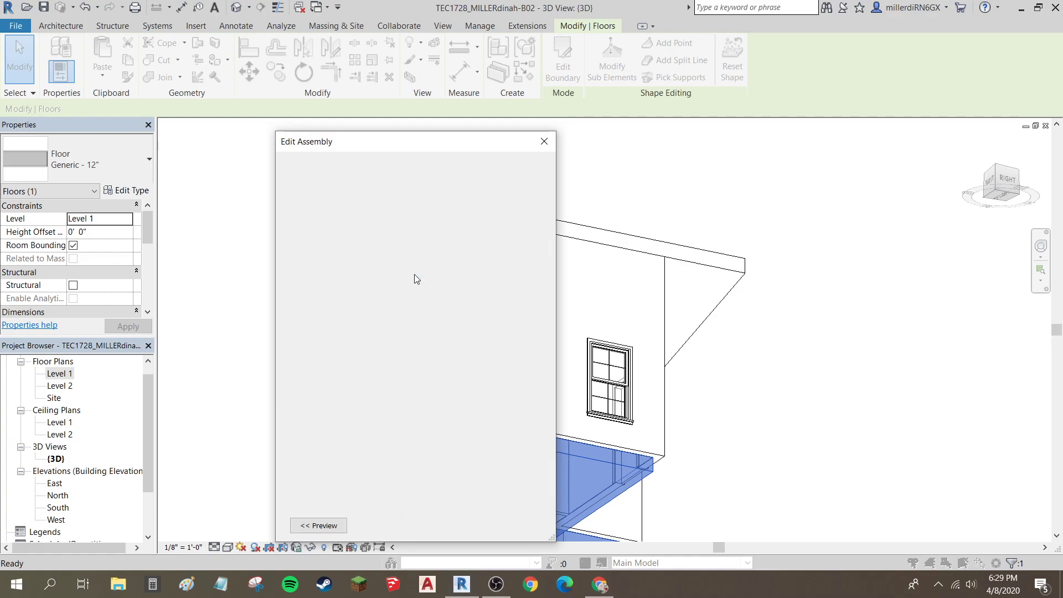
{"action": "left_click", "coordinate": [421, 273]}
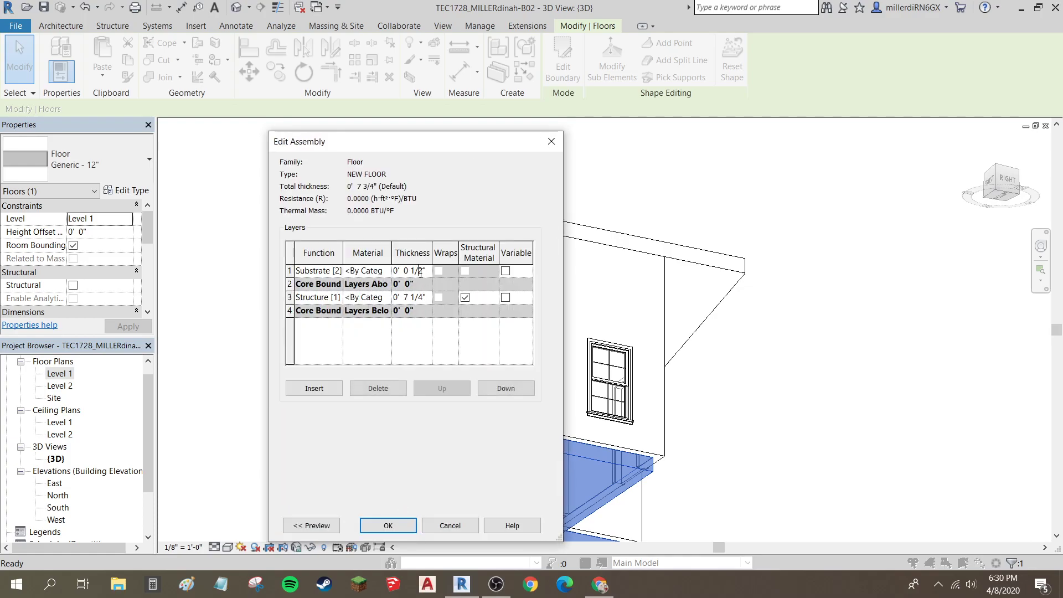
{"action": "left_click_drag", "start_coordinate": [420, 272], "coordinate": [411, 273]}
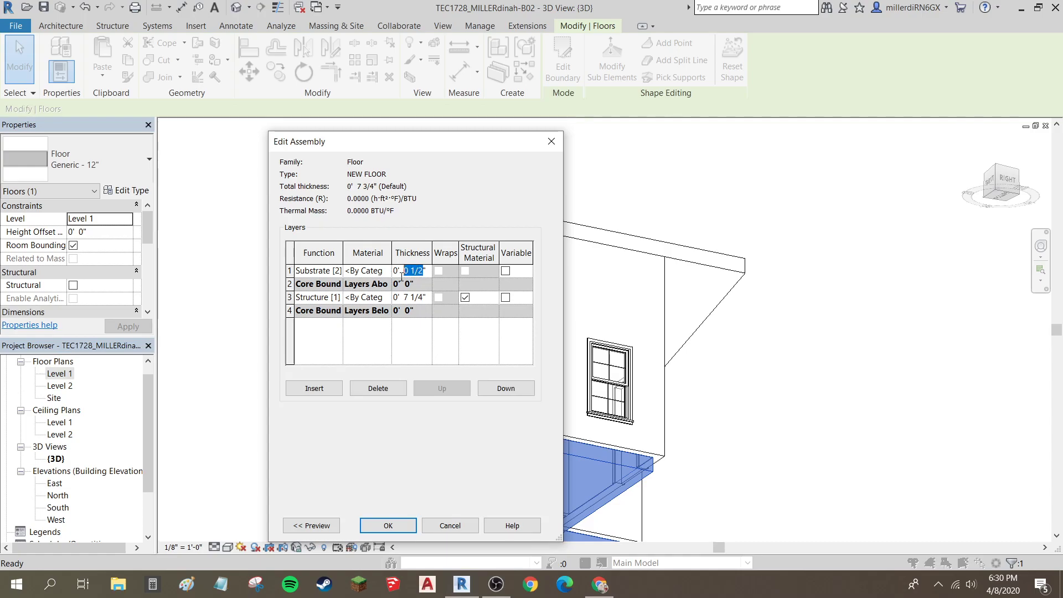
{"action": "type", "text": "75"}
{"action": "key", "text": "Tab"}
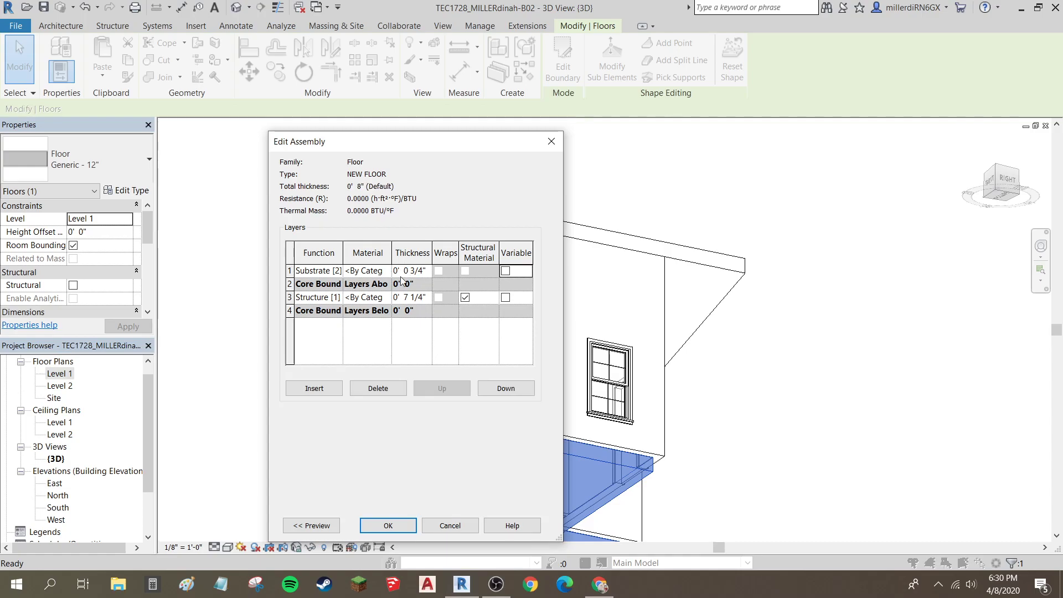
{"action": "left_click", "coordinate": [392, 525]}
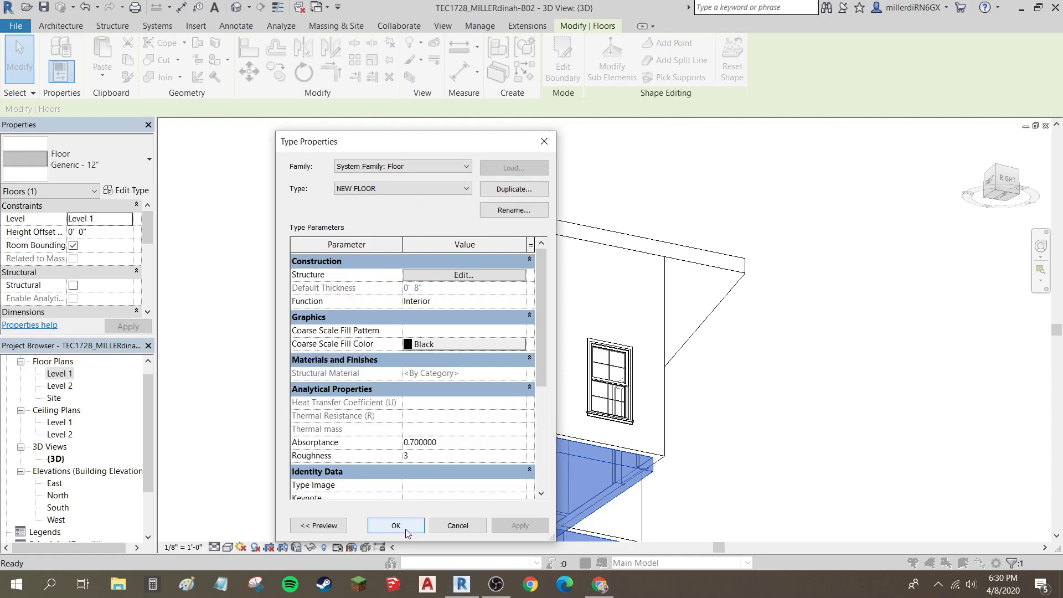
{"action": "left_click", "coordinate": [406, 531]}
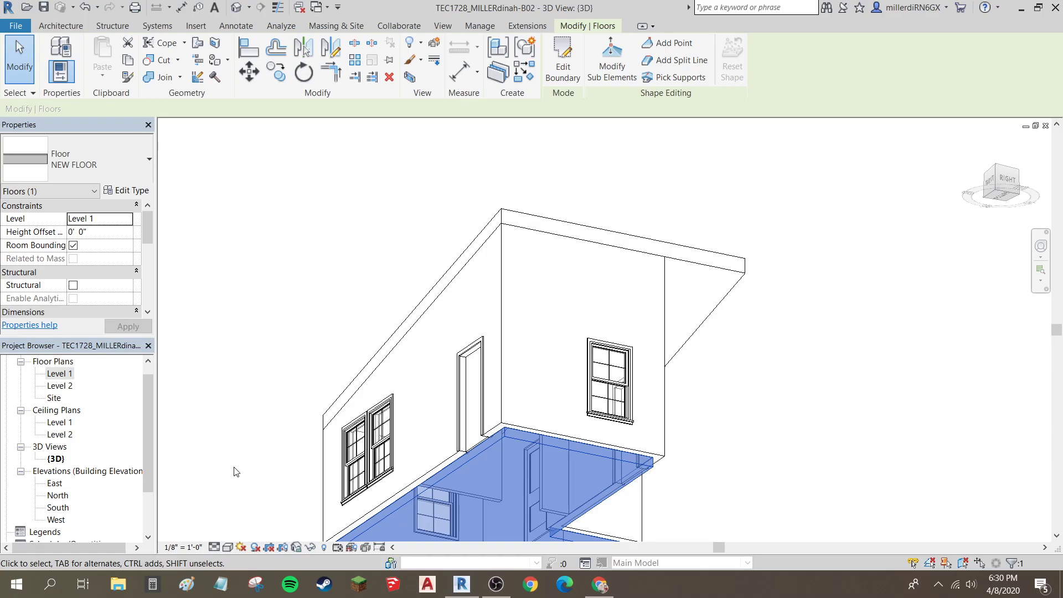
Step: Select the roof, duplicate its Generic - 12" type as NEW ROOF, and view its layers
{"action": "middle_click_drag", "start_coordinate": [263, 432], "coordinate": [287, 562], "text": "shift"}
{"action": "key", "text": "Escape"}
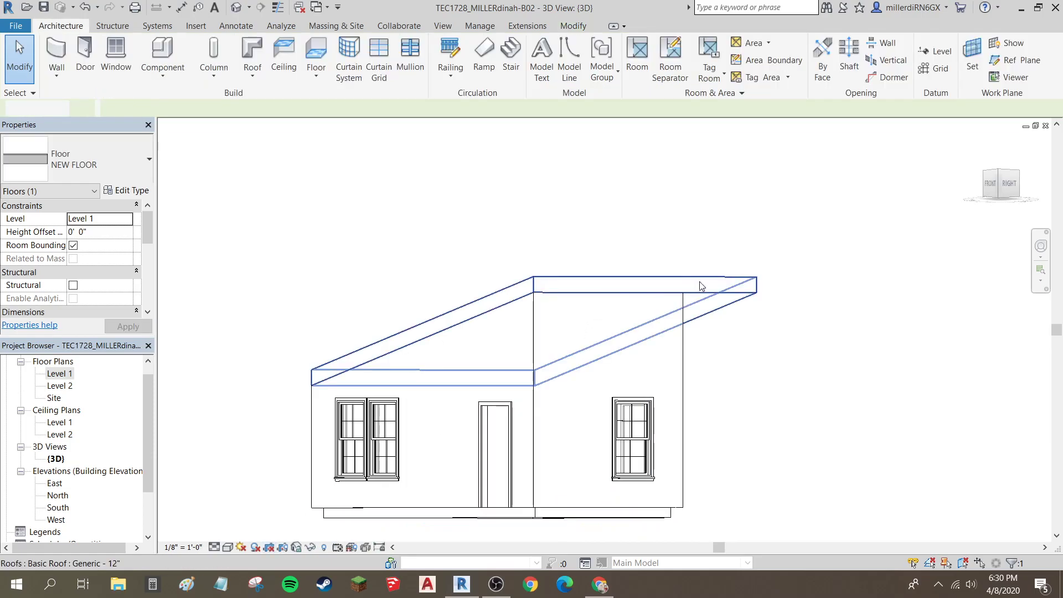
{"action": "left_click", "coordinate": [720, 295]}
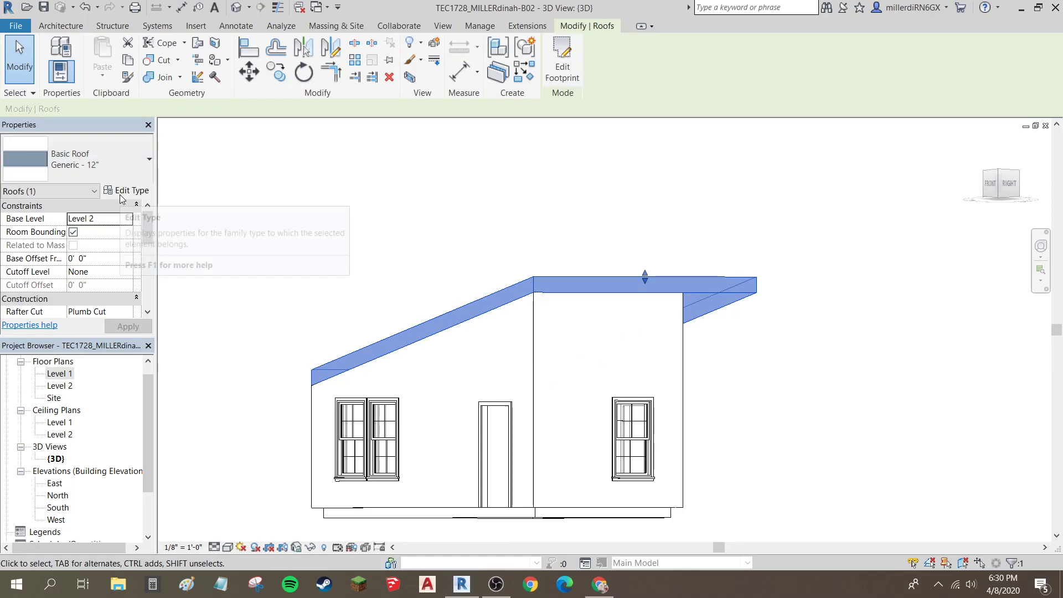
{"action": "left_click", "coordinate": [121, 195]}
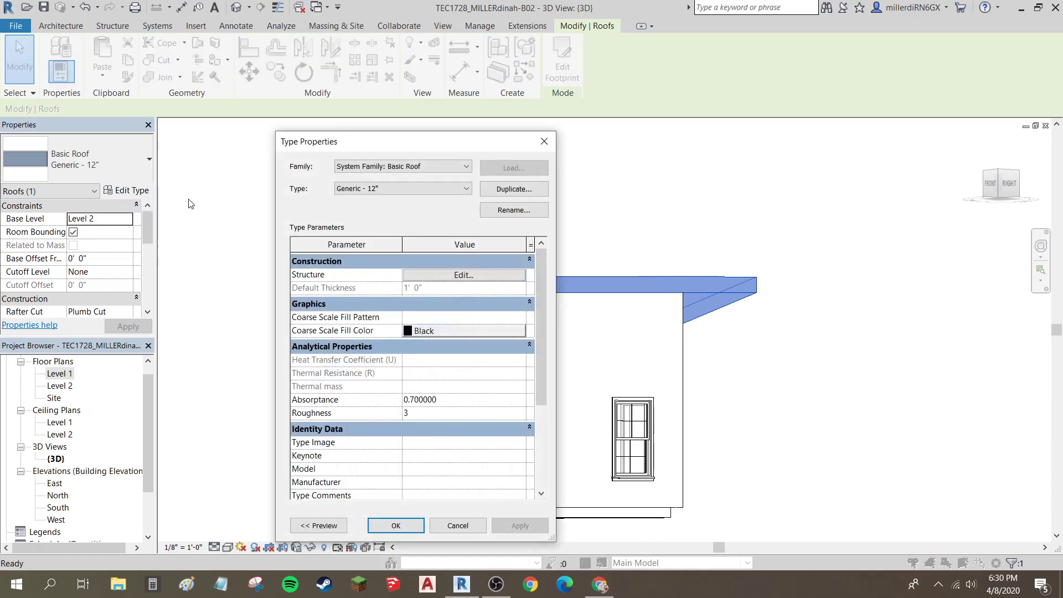
{"action": "left_click", "coordinate": [521, 191]}
{"action": "type", "text": "NEW ROOF"}
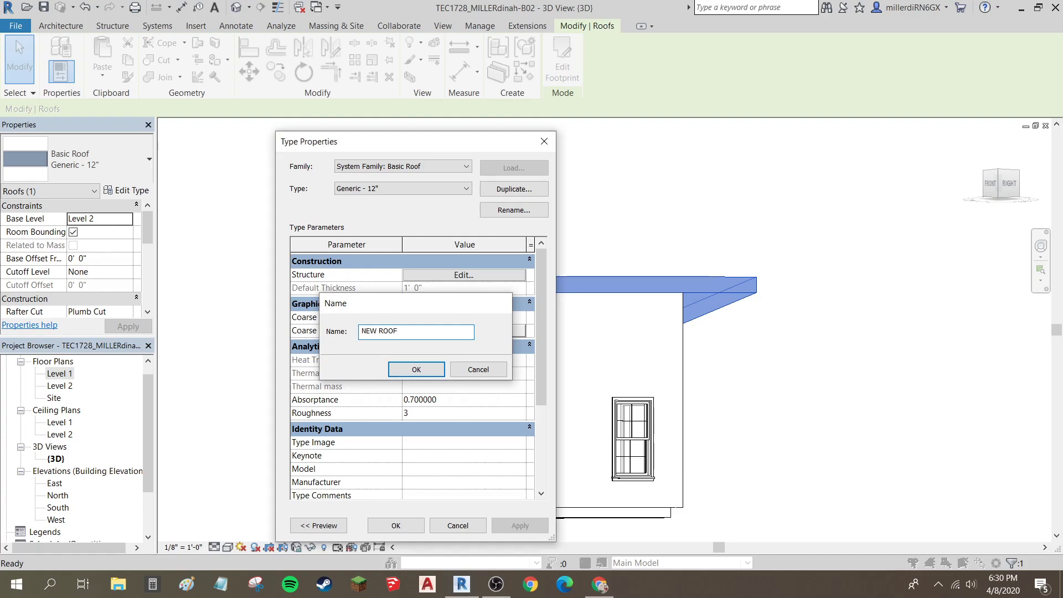
{"action": "key", "text": "Return"}
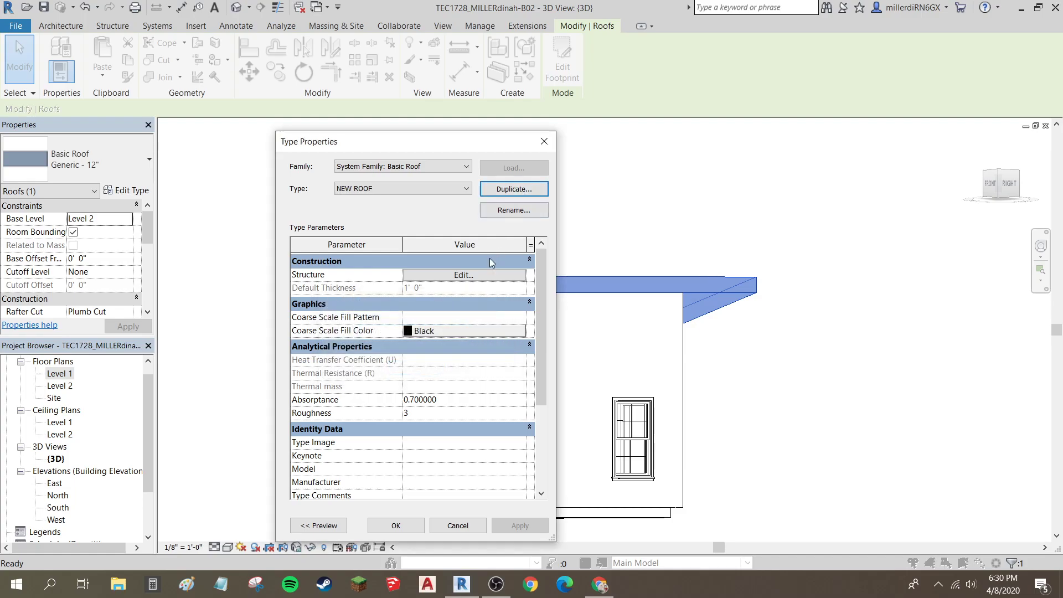
{"action": "left_click", "coordinate": [467, 276]}
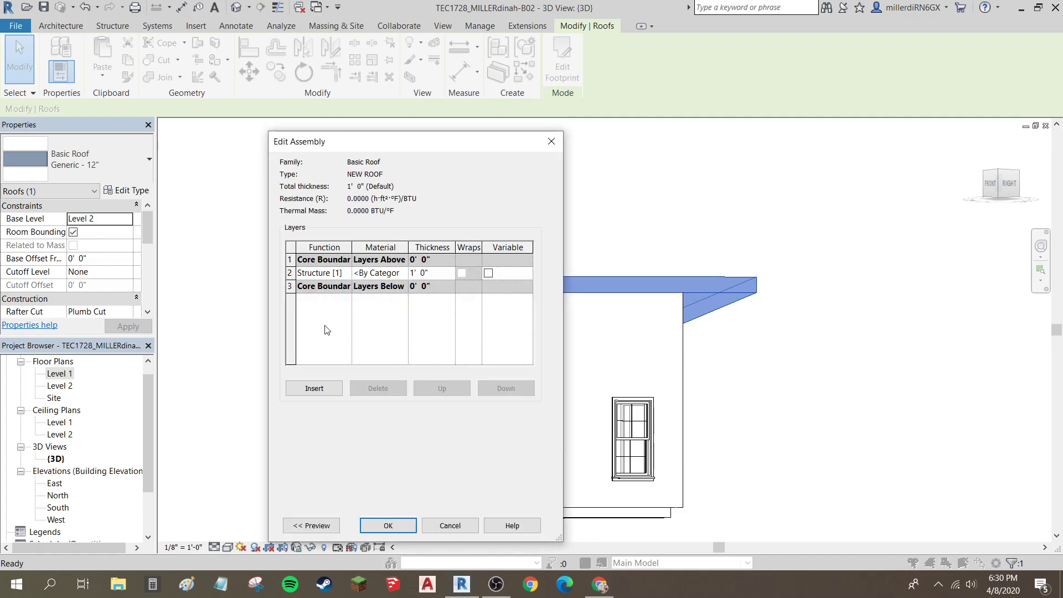
Step: Insert three roof layers, placing two above the core boundary and one below it
{"action": "left_click", "coordinate": [317, 272]}
{"action": "left_click", "coordinate": [314, 388]}
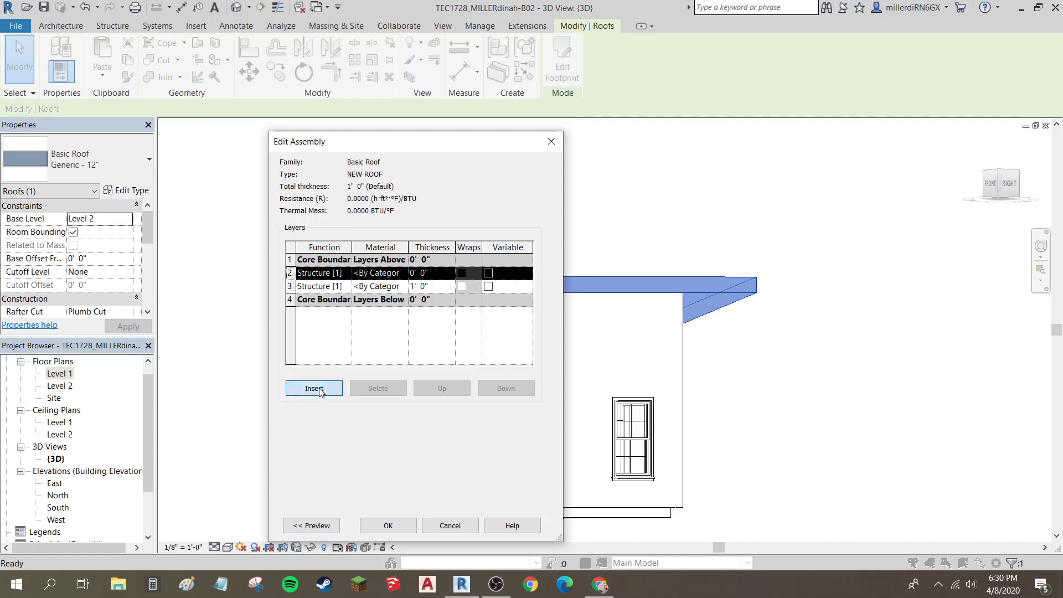
{"action": "left_click", "coordinate": [314, 389]}
{"action": "left_click", "coordinate": [446, 389]}
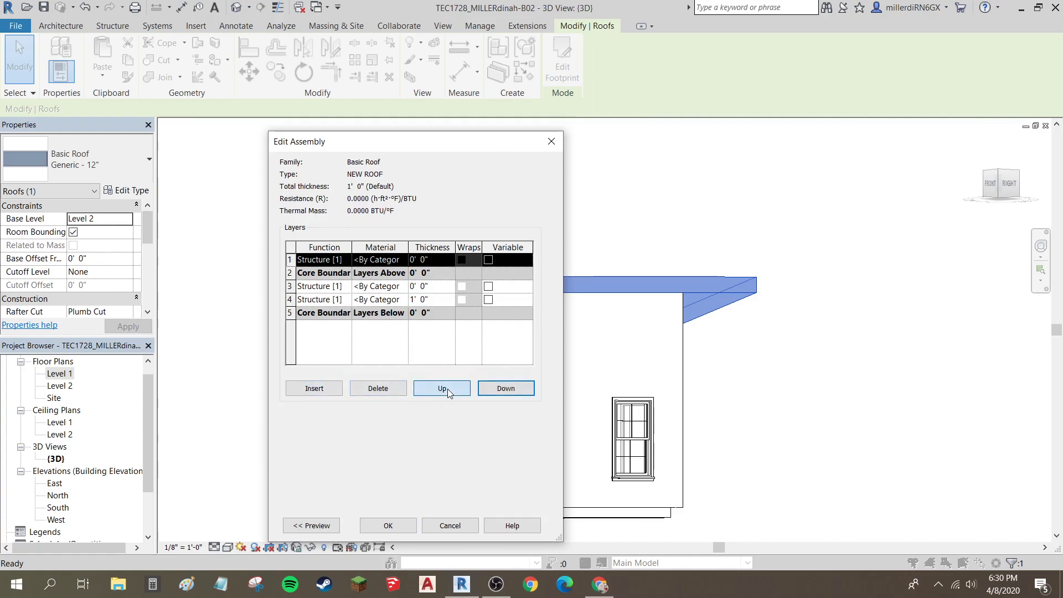
{"action": "left_click", "coordinate": [313, 288]}
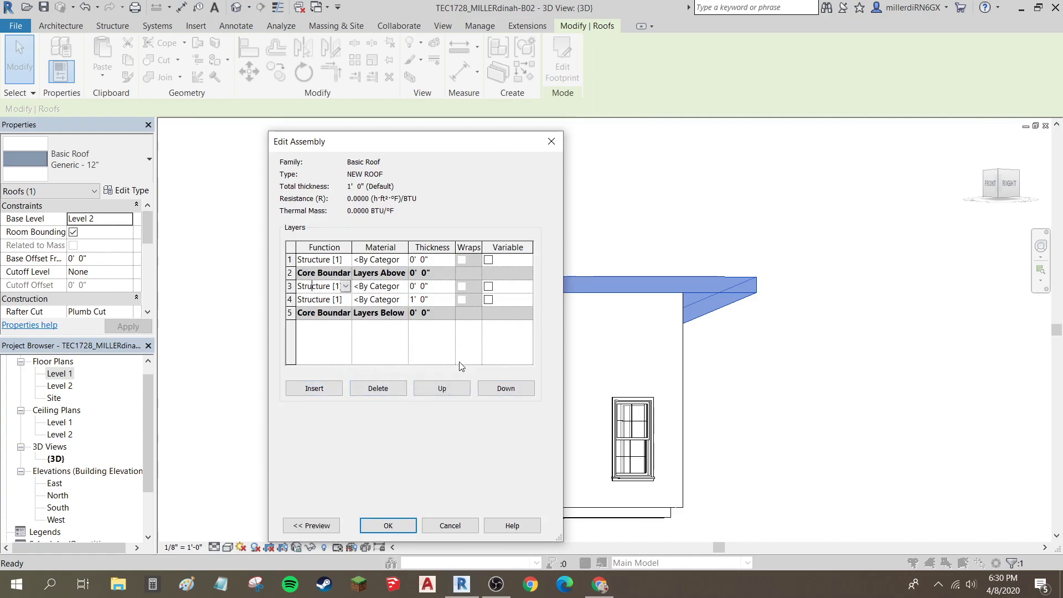
{"action": "left_click", "coordinate": [442, 389]}
{"action": "left_click", "coordinate": [314, 301]}
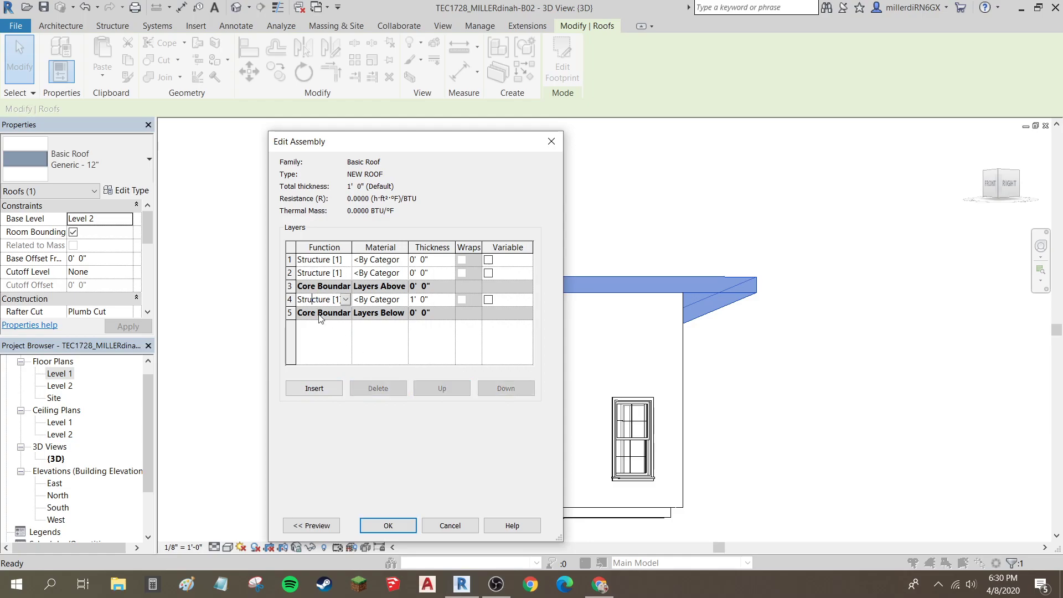
{"action": "left_click", "coordinate": [314, 388]}
{"action": "left_click", "coordinate": [483, 390]}
{"action": "left_click", "coordinate": [483, 390]}
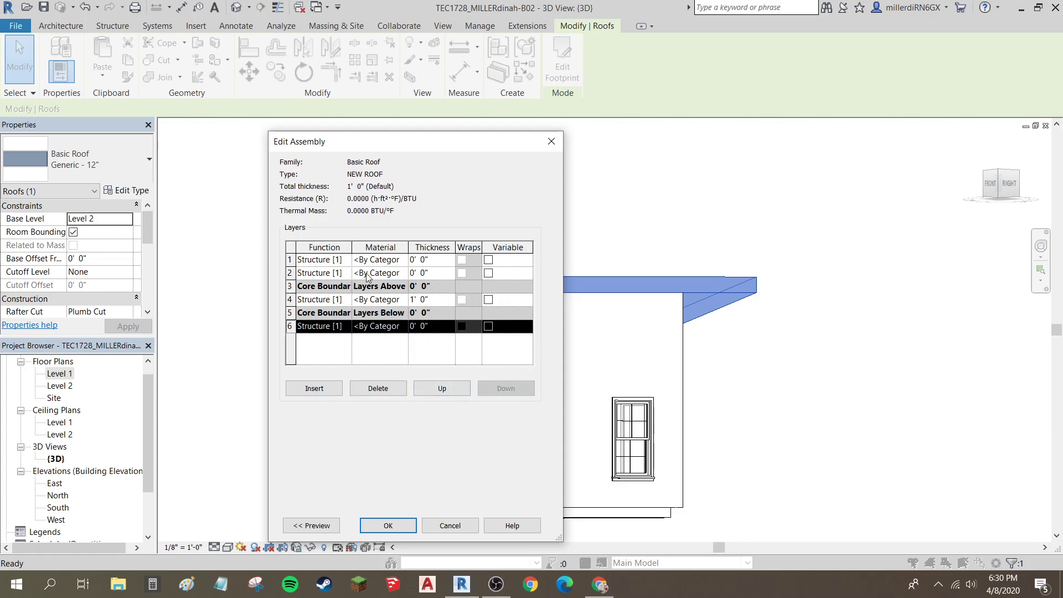
Step: Make the top roof layer Finish 1 with a 1 1/2" thickness
{"action": "left_click", "coordinate": [347, 262]}
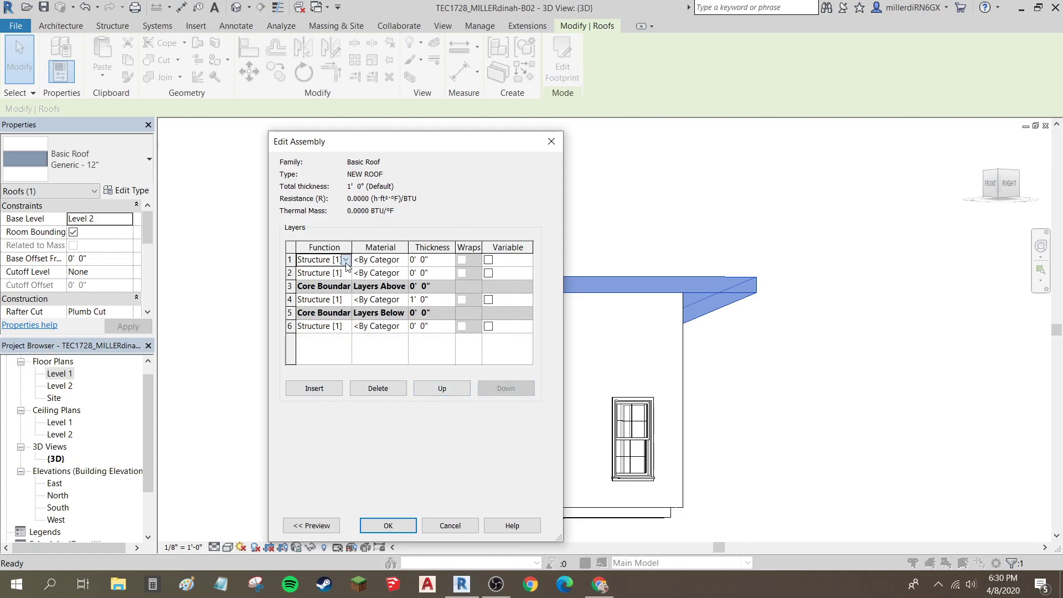
{"action": "left_click", "coordinate": [346, 260]}
{"action": "left_click", "coordinate": [336, 307]}
{"action": "left_click", "coordinate": [425, 261]}
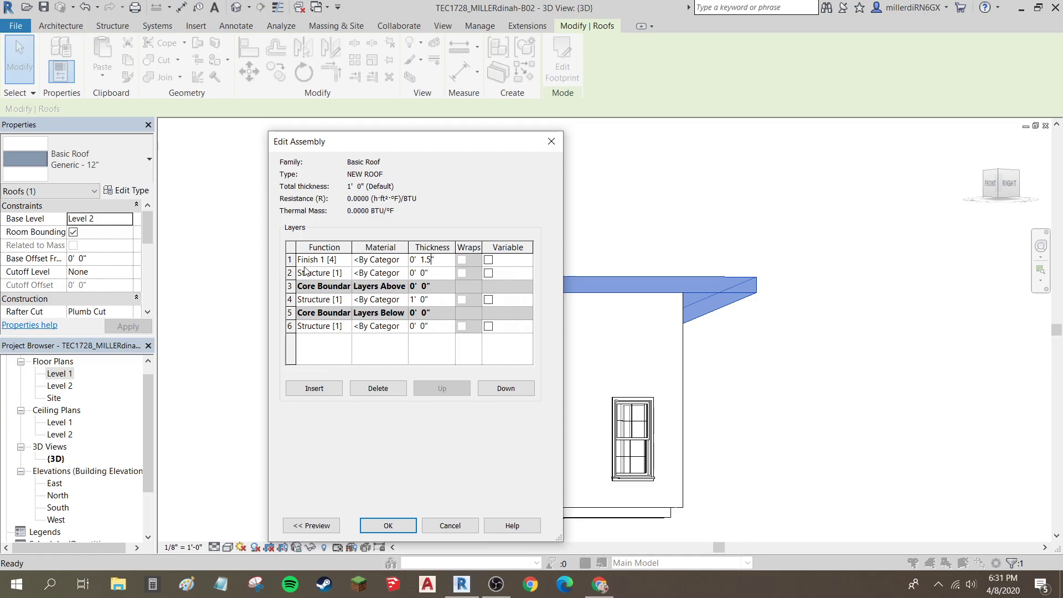
{"action": "left_click", "coordinate": [333, 273]}
Step: Make the second layer a 1/2" Substrate and begin reducing the 1' 0" structure thickness
{"action": "left_click", "coordinate": [345, 274]}
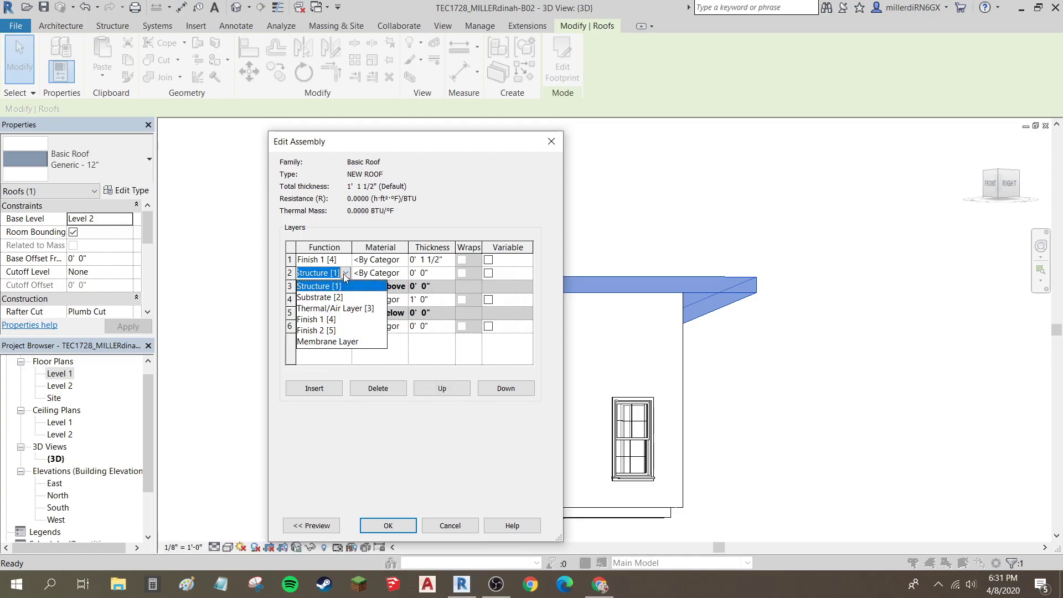
{"action": "left_click", "coordinate": [319, 298]}
{"action": "left_click", "coordinate": [424, 272]}
{"action": "left_click", "coordinate": [425, 273]}
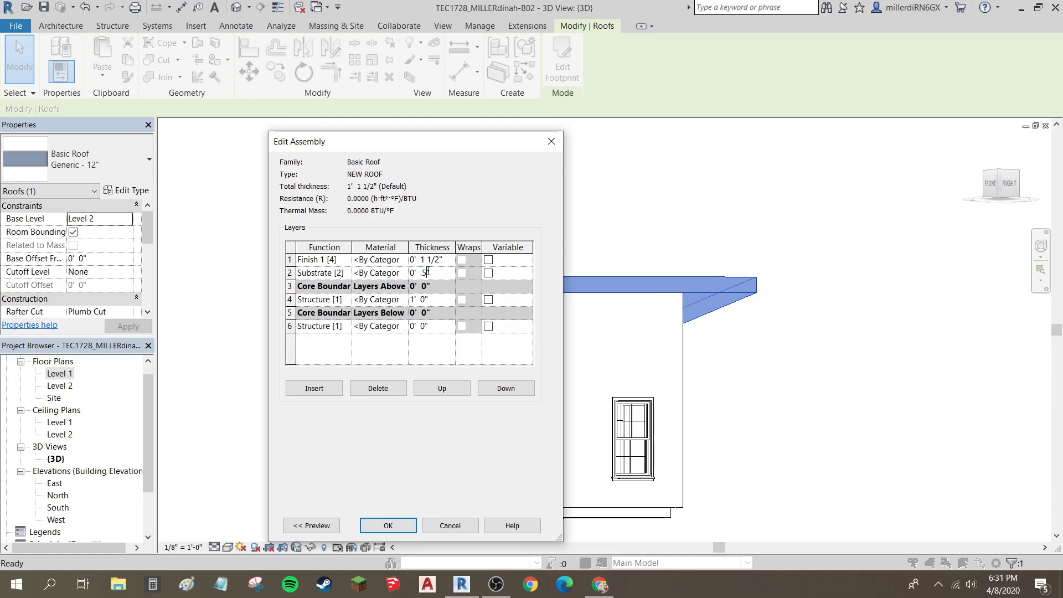
{"action": "type", "text": ".5"}
{"action": "left_click", "coordinate": [424, 300]}
{"action": "left_click", "coordinate": [425, 299]}
{"action": "left_click_drag", "start_coordinate": [425, 301], "coordinate": [397, 295]}
{"action": "type", "text": "0 7.25"}
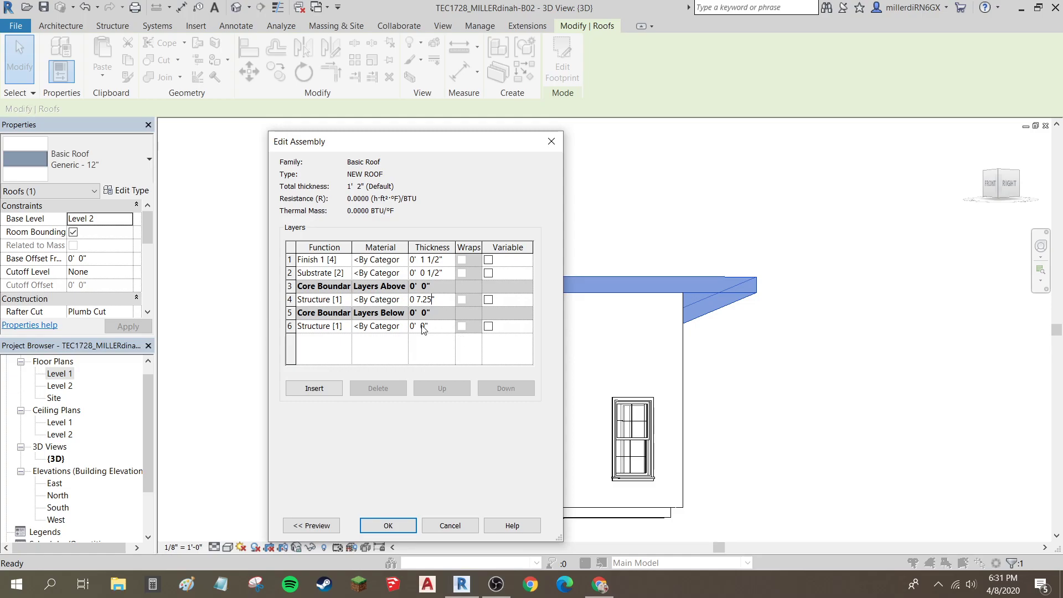
Step: Set the roof structure to 7 1/4" and make the bottom layer a 1/2" Finish 1
{"action": "left_click", "coordinate": [423, 326]}
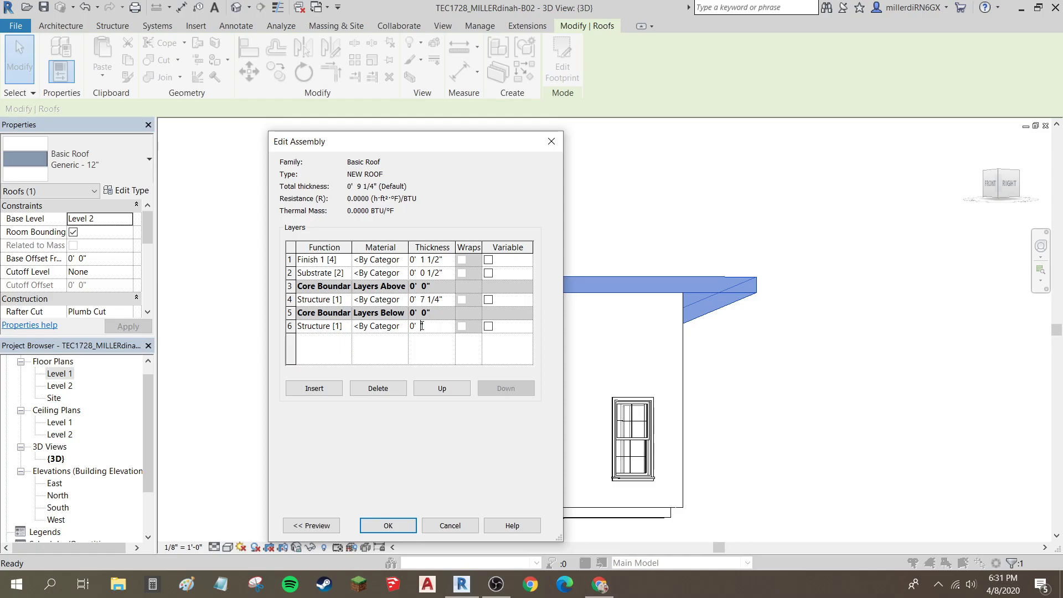
{"action": "left_click", "coordinate": [343, 327]}
{"action": "left_click", "coordinate": [346, 326]}
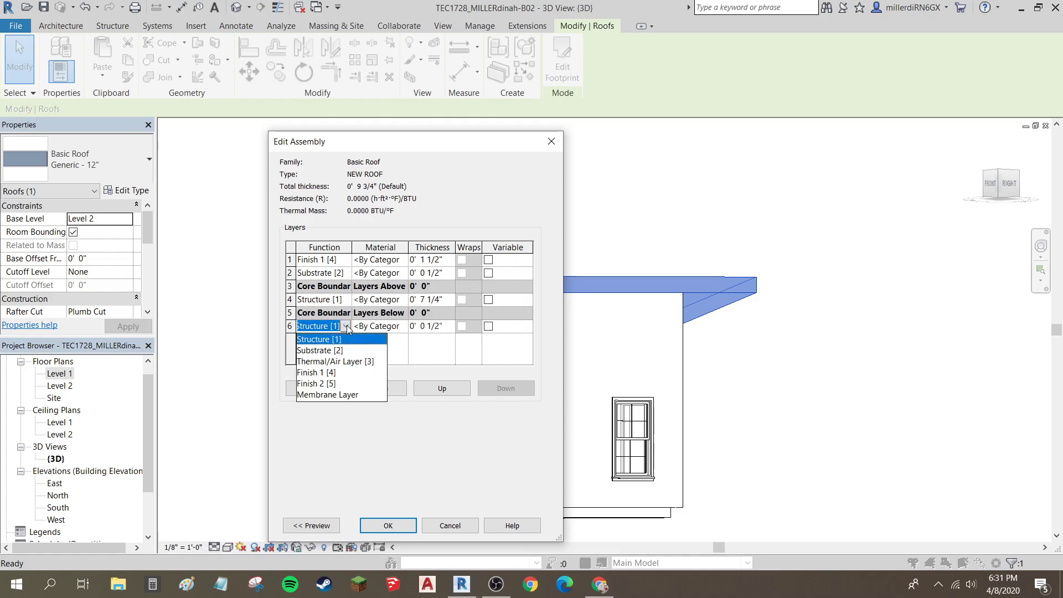
{"action": "left_click", "coordinate": [322, 374]}
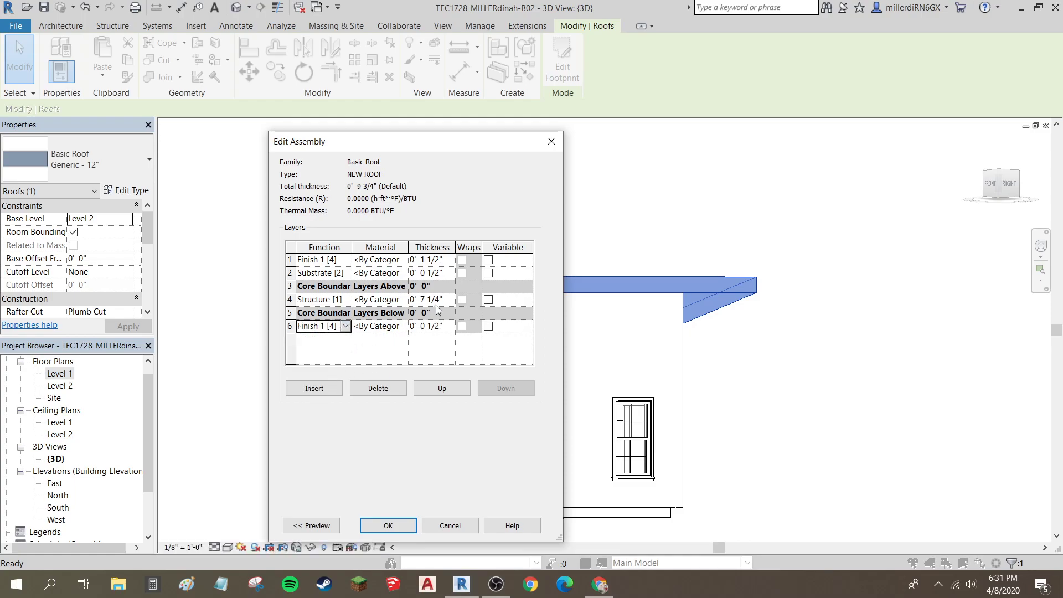
Step: Reduce the top finish to 3/4" and apply the 9" NEW ROOF type to the roof
{"action": "left_click", "coordinate": [438, 260]}
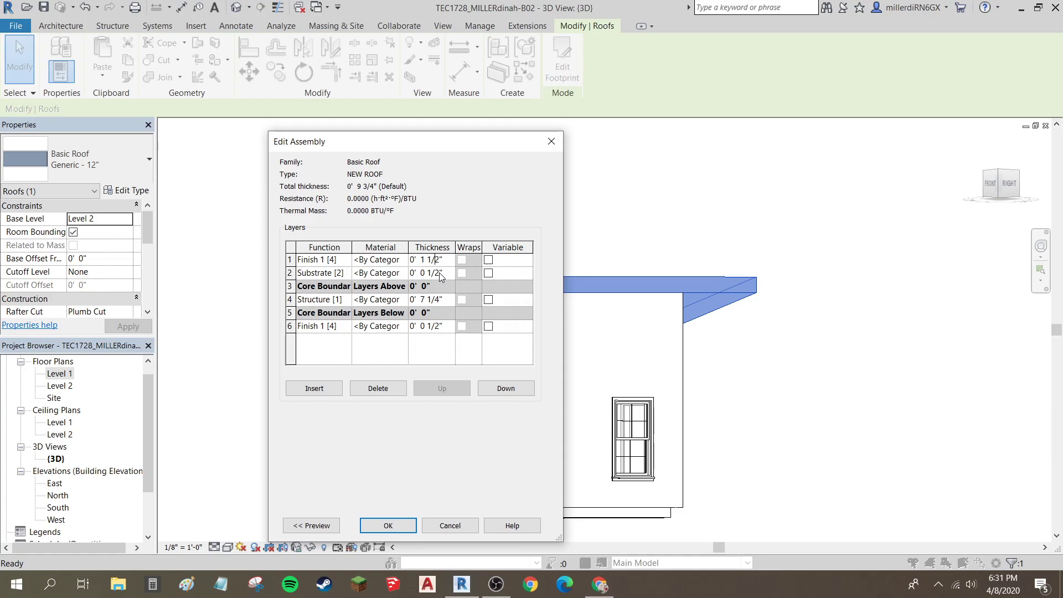
{"action": "left_click_drag", "start_coordinate": [442, 260], "coordinate": [420, 260]}
{"action": "type", "text": ".75"}
{"action": "left_click", "coordinate": [443, 273]}
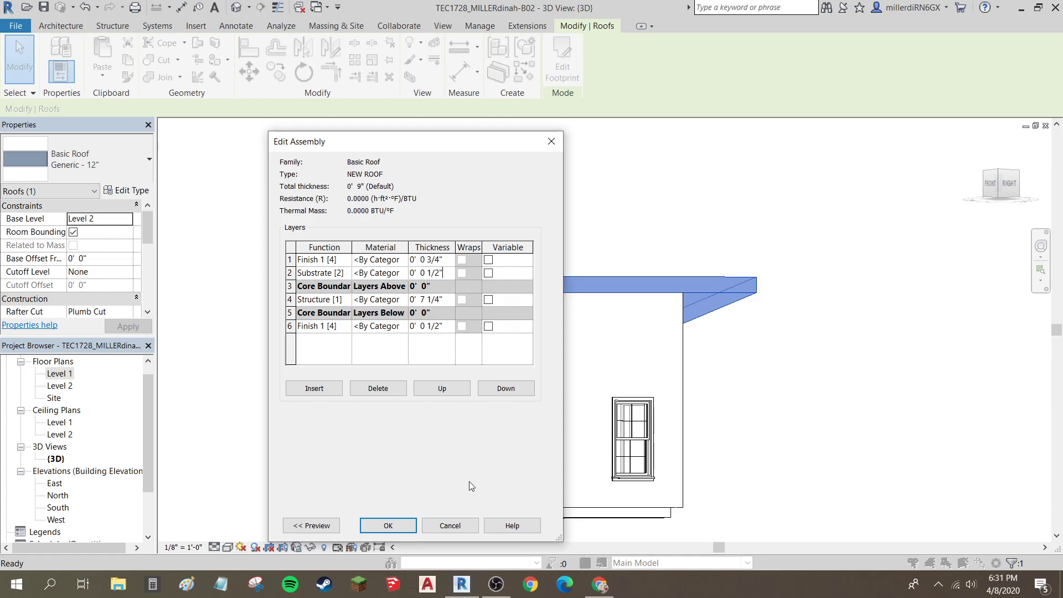
{"action": "left_click", "coordinate": [398, 531]}
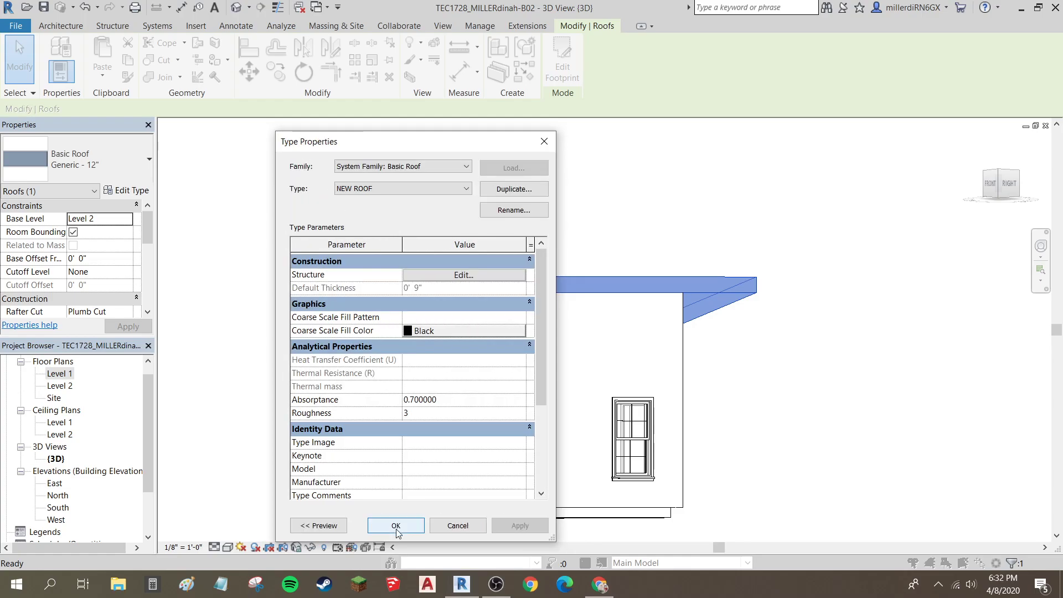
{"action": "left_click", "coordinate": [397, 530]}
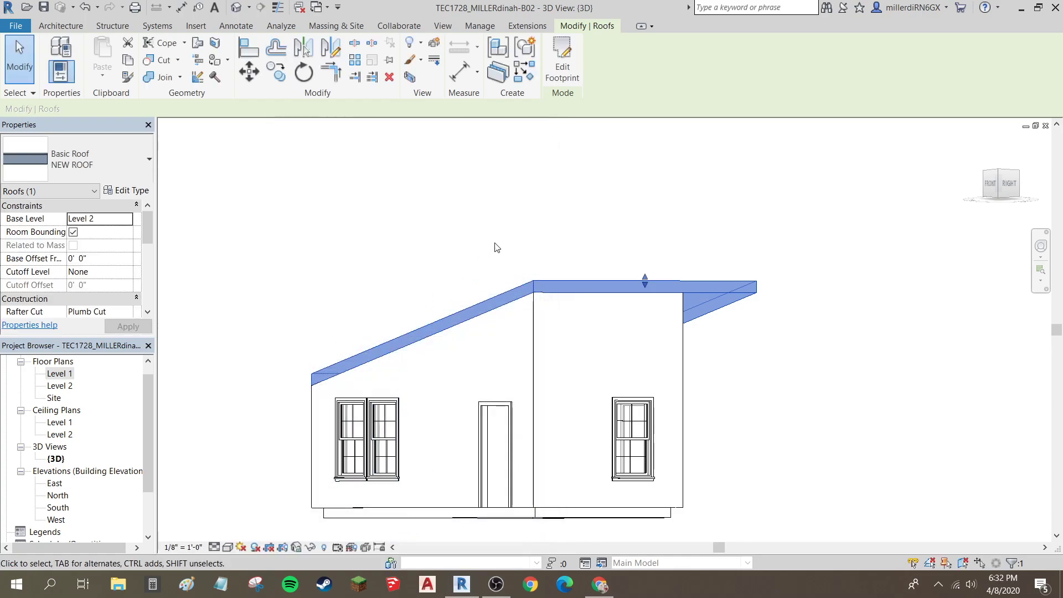
Step: Select the front and right walls, then window-select the back walls from the rear
{"action": "left_click", "coordinate": [335, 343]}
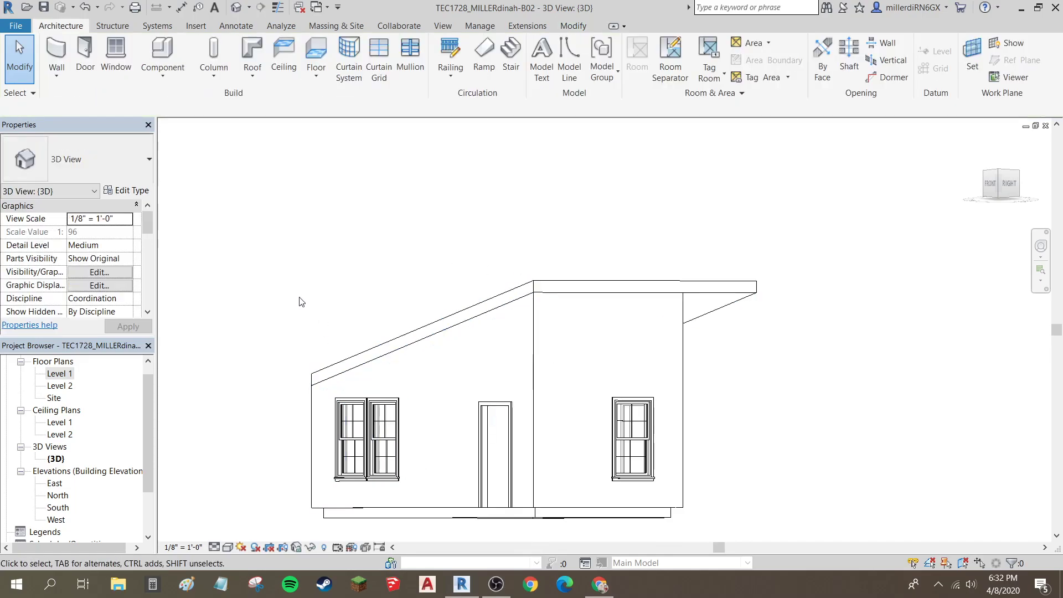
{"action": "middle_click_drag", "start_coordinate": [204, 496], "coordinate": [238, 514], "text": "shift"}
{"action": "middle_click_drag", "start_coordinate": [277, 462], "coordinate": [381, 335]}
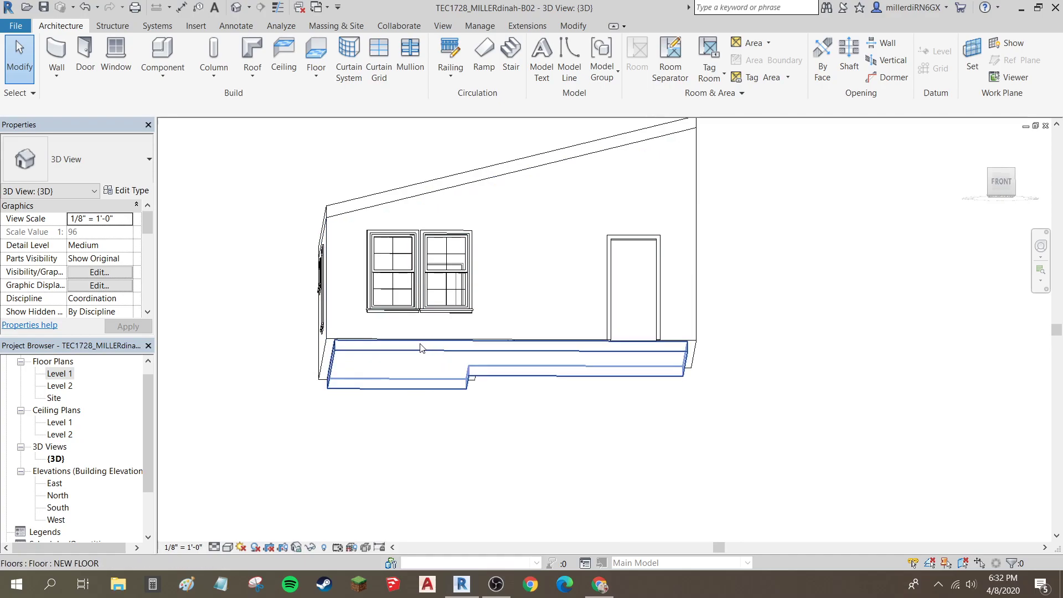
{"action": "middle_click_drag", "start_coordinate": [482, 343], "coordinate": [427, 421], "text": "shift"}
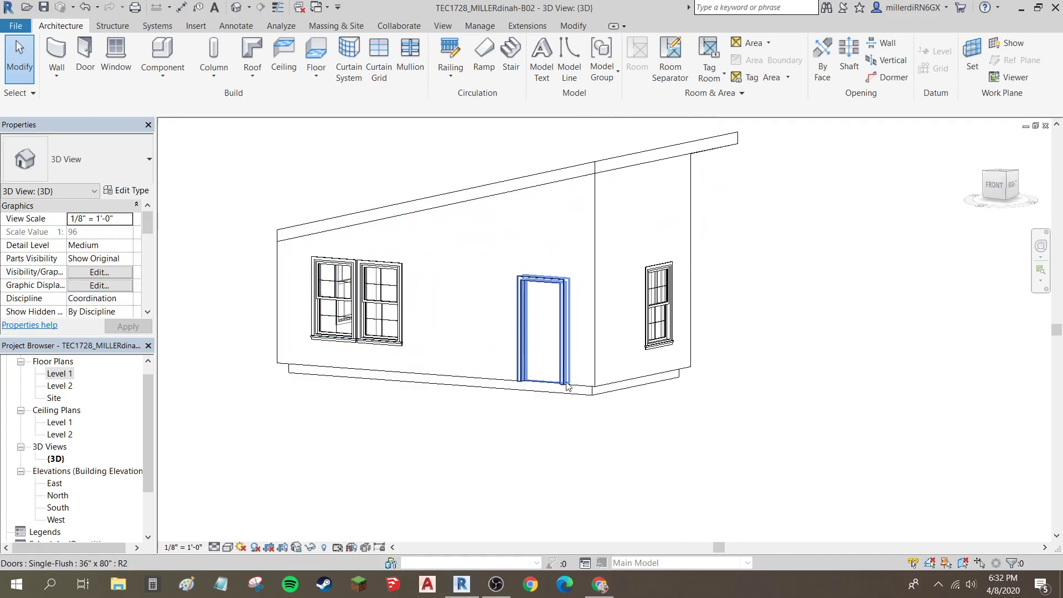
{"action": "left_click", "coordinate": [582, 388]}
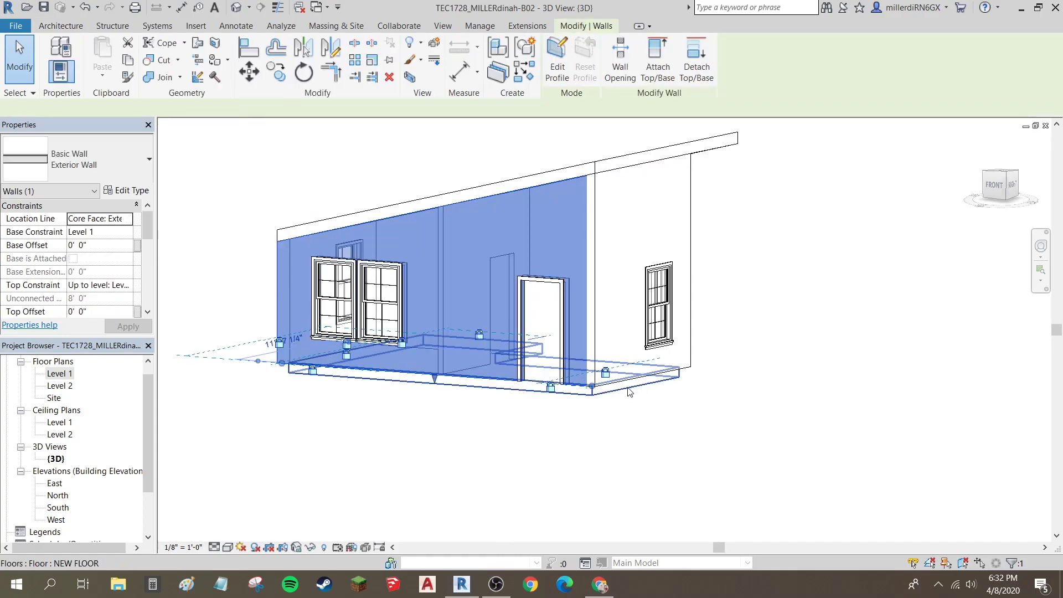
{"action": "left_click", "coordinate": [687, 371], "text": "ctrl"}
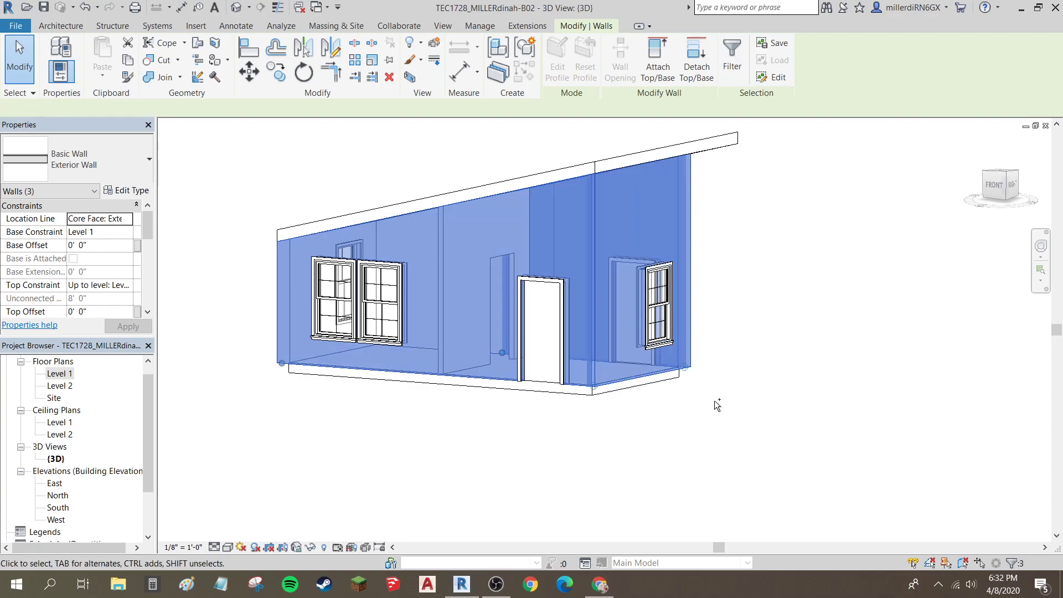
{"action": "middle_click_drag", "start_coordinate": [736, 393], "coordinate": [399, 416], "text": "shift"}
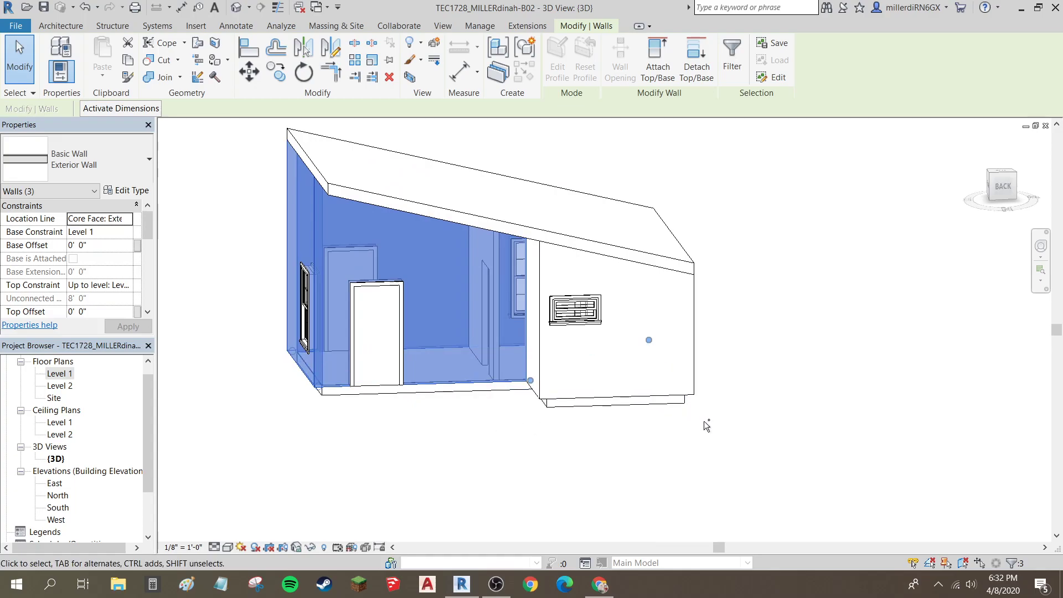
{"action": "left_click_drag", "start_coordinate": [753, 437], "coordinate": [539, 375]}
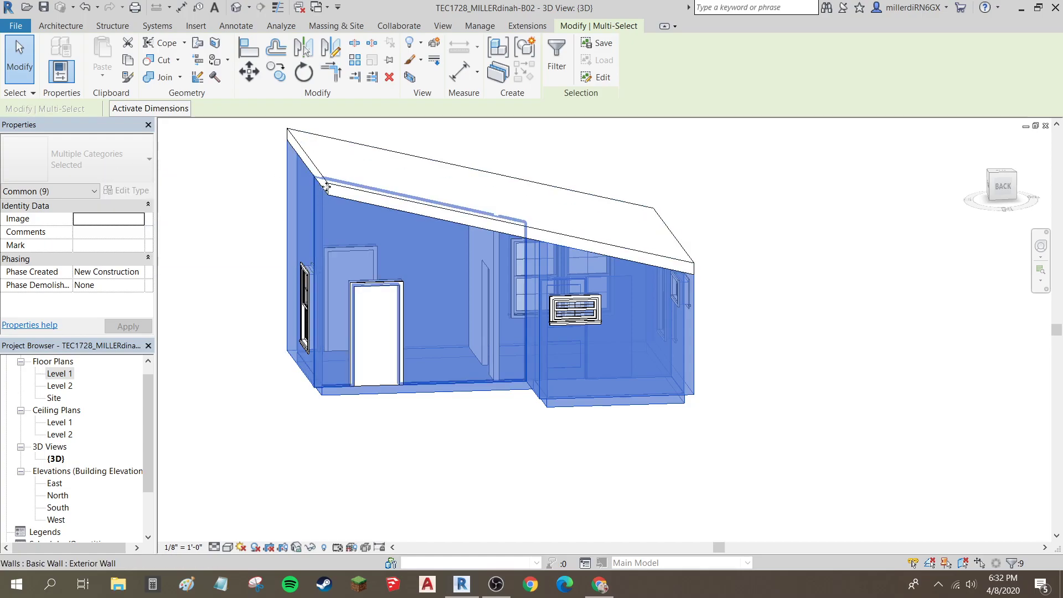
Step: Filter the selection down to the seven walls by removing Doors and Floors
{"action": "left_click", "coordinate": [562, 59]}
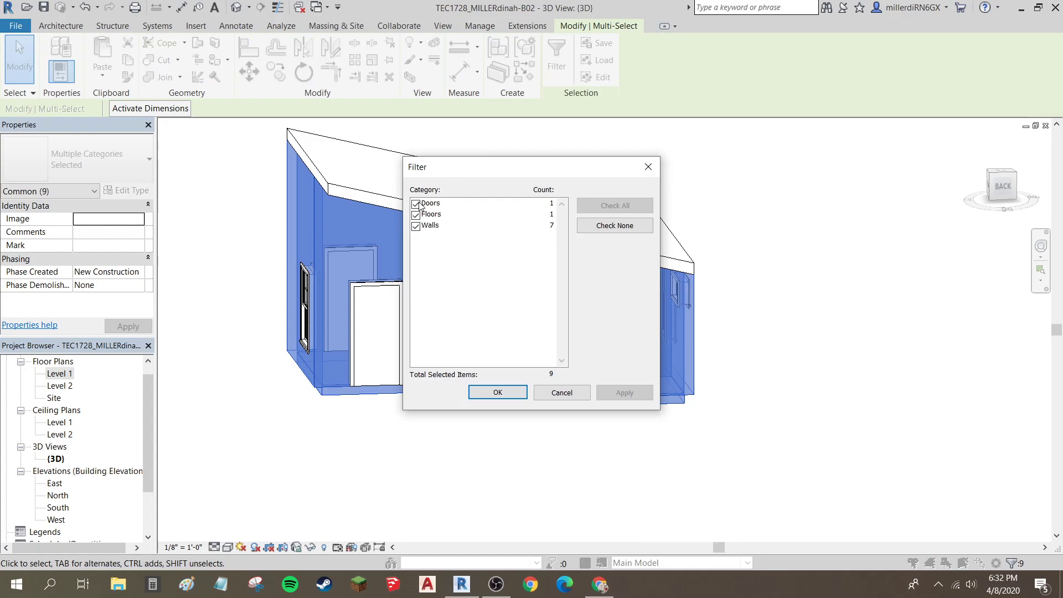
{"action": "left_click", "coordinate": [416, 204]}
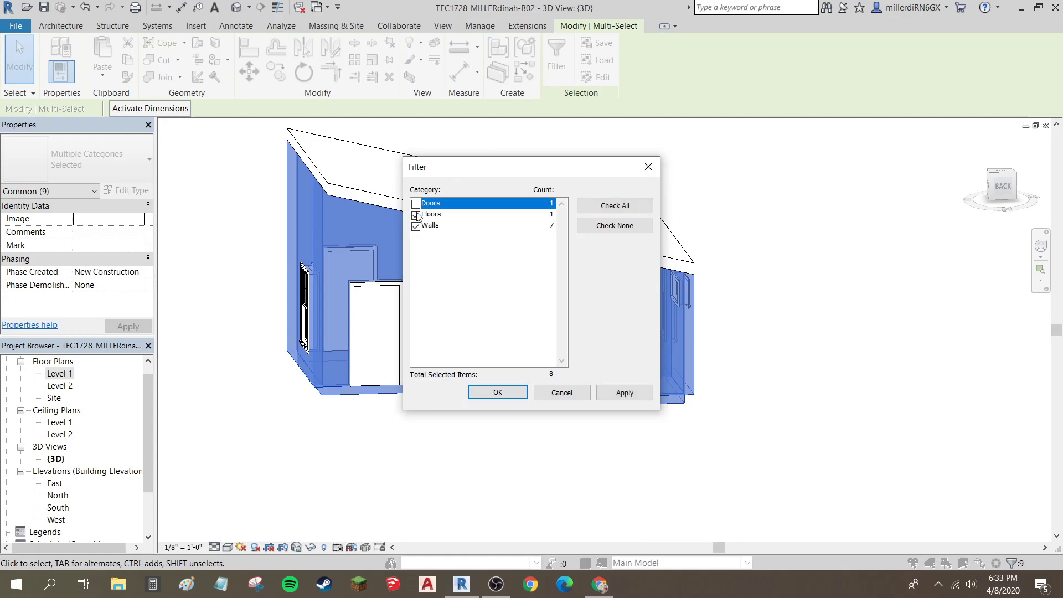
{"action": "left_click", "coordinate": [416, 215]}
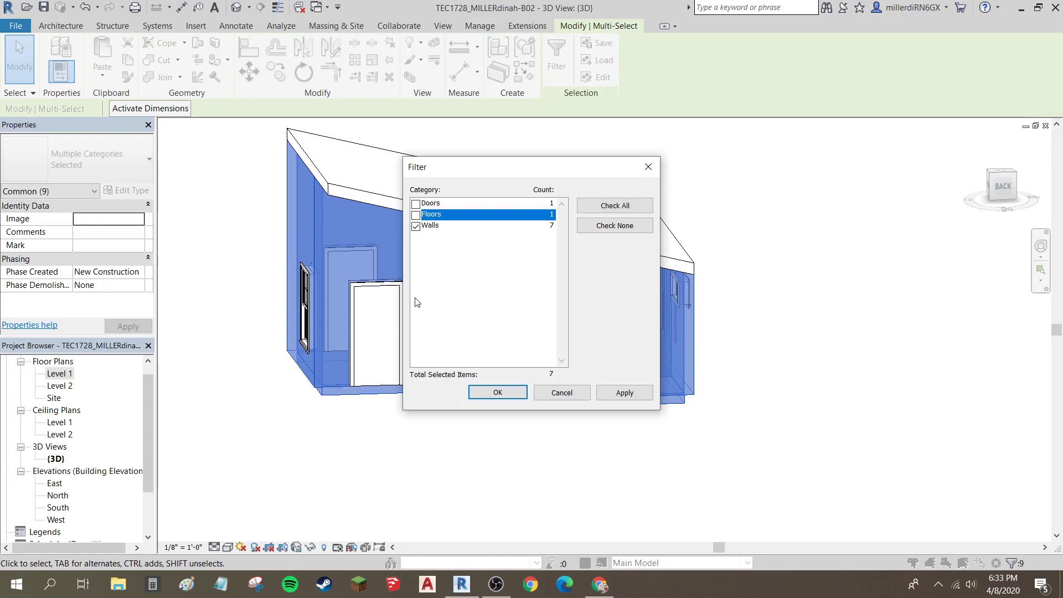
{"action": "left_click", "coordinate": [504, 392]}
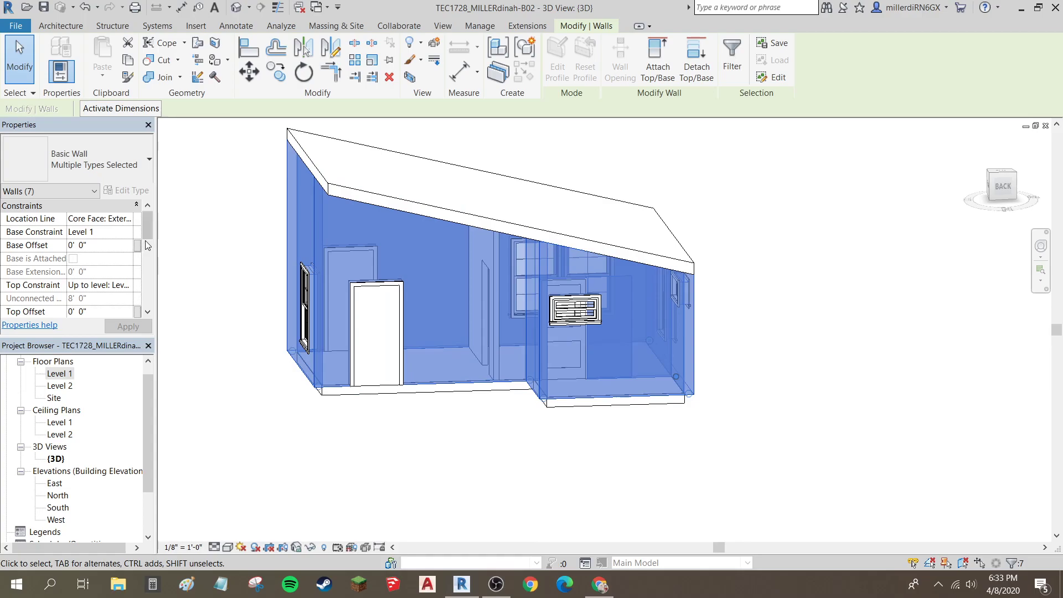
Step: Set the selected walls' Base Offset to -0' 8" and apply it
{"action": "left_click", "coordinate": [89, 245]}
{"action": "type", "text": "-8"}
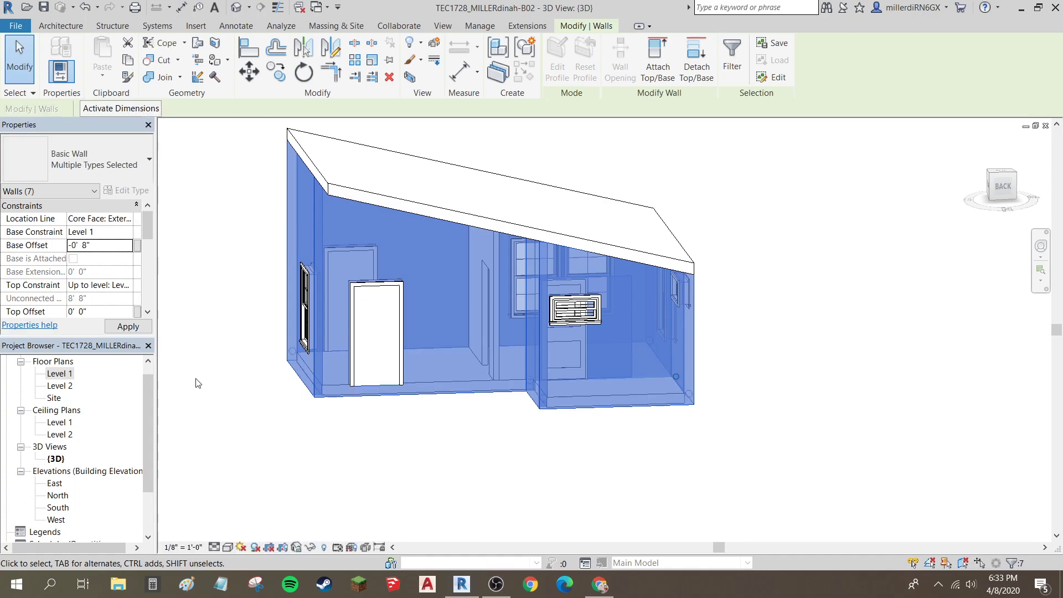
{"action": "left_click", "coordinate": [299, 409]}
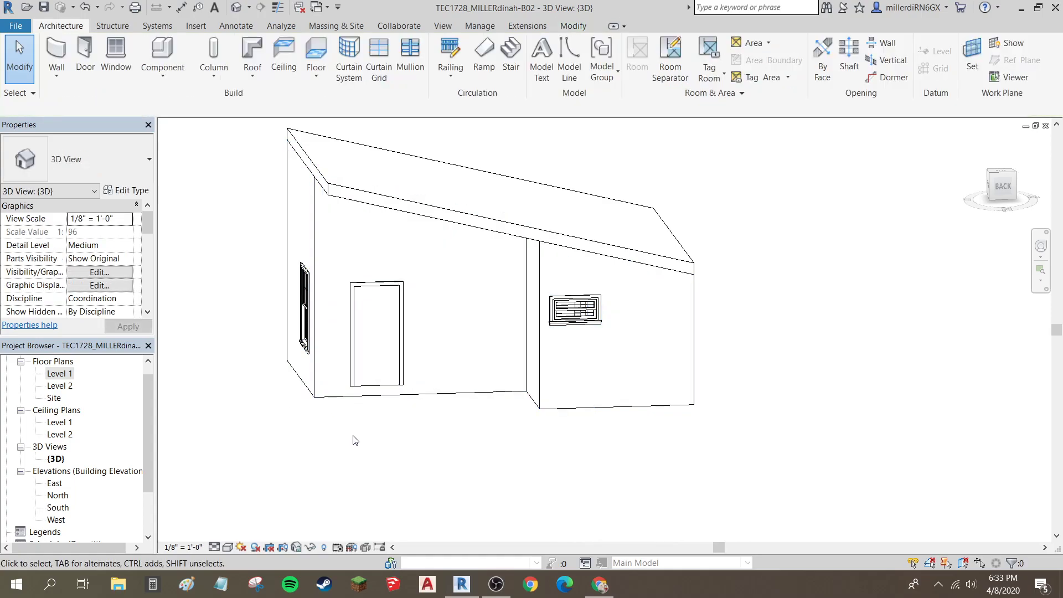
{"action": "middle_click_drag", "start_coordinate": [353, 420], "coordinate": [673, 392], "text": "shift"}
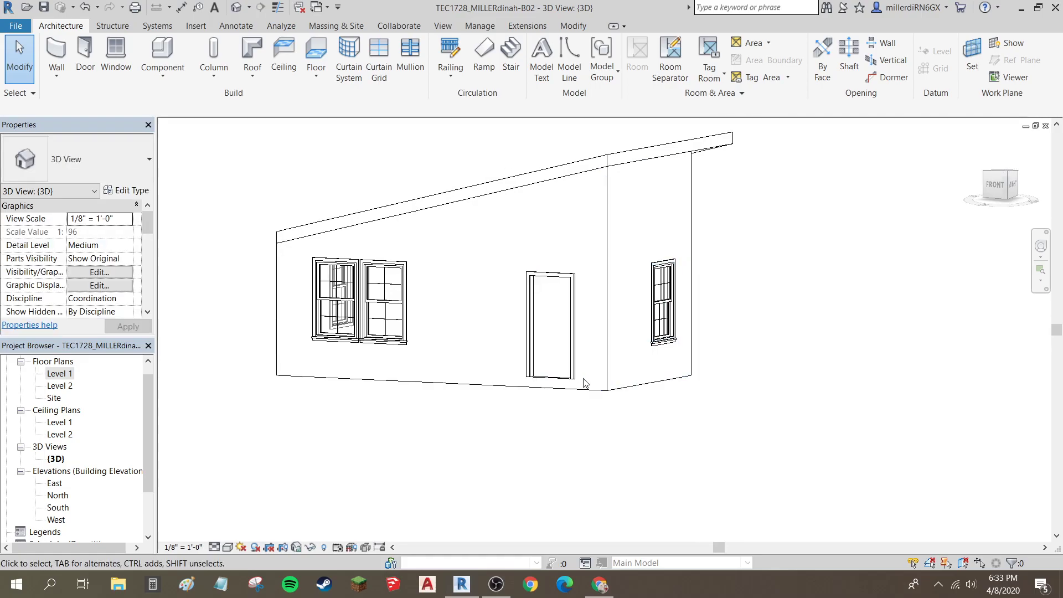
{"action": "middle_click_drag", "start_coordinate": [603, 404], "coordinate": [546, 271], "text": "shift"}
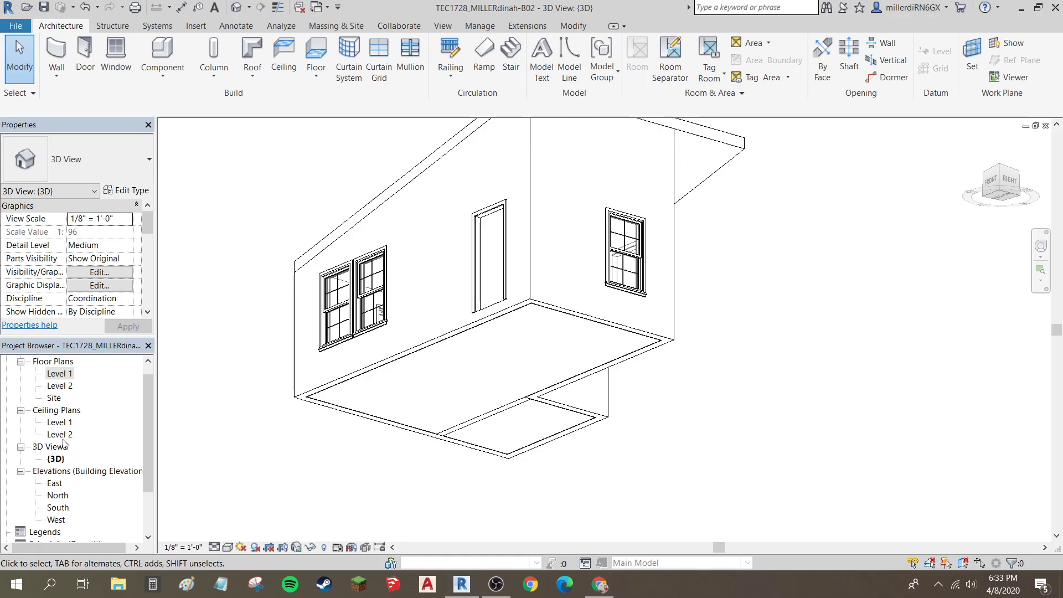
Step: Open the South elevation and draw a new Level 3 line below Level 1
{"action": "double_click", "coordinate": [60, 508]}
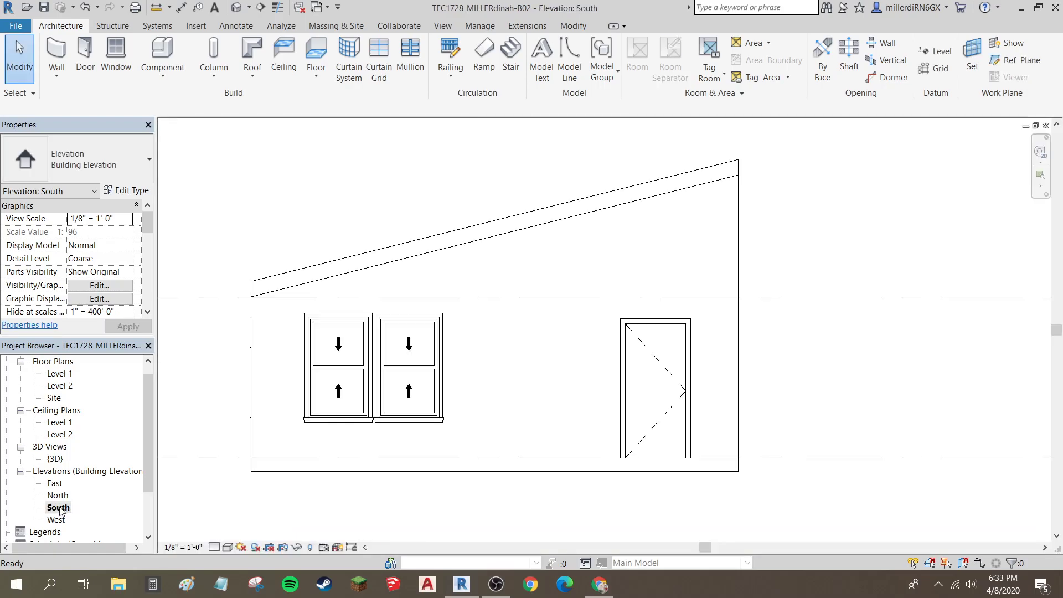
{"action": "scroll", "coordinate": [300, 468], "scroll_direction": "down", "scroll_amount": 3}
{"action": "scroll", "coordinate": [477, 485], "scroll_direction": "down", "scroll_amount": 4}
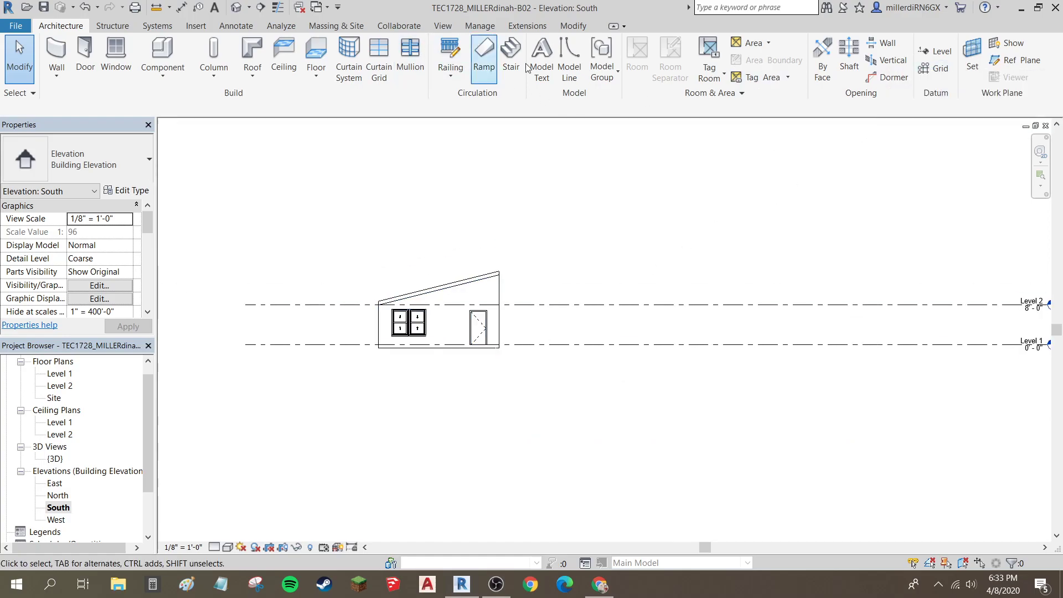
{"action": "left_click", "coordinate": [937, 56]}
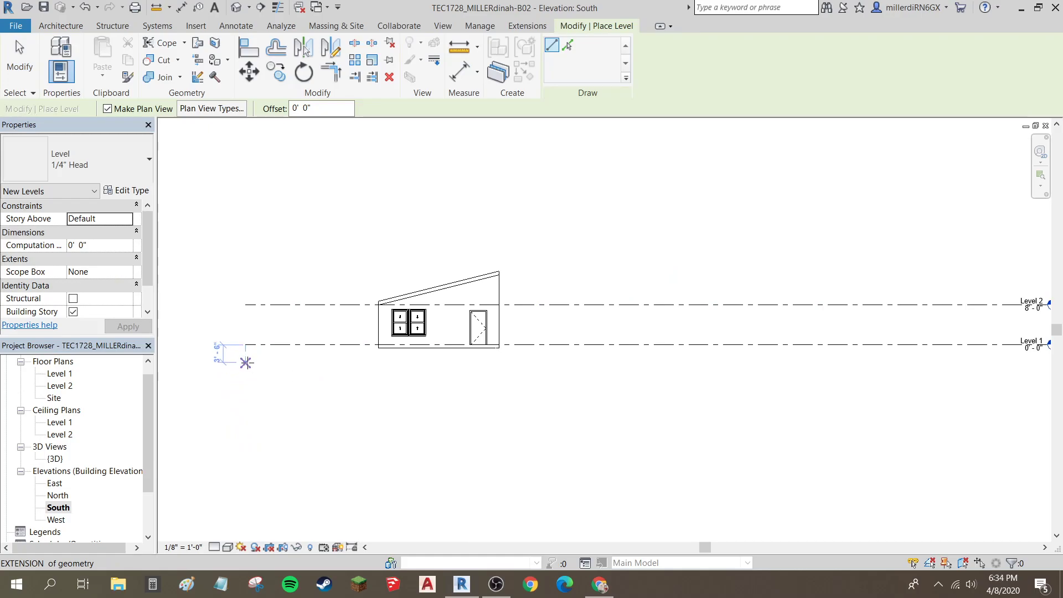
{"action": "left_click", "coordinate": [246, 363]}
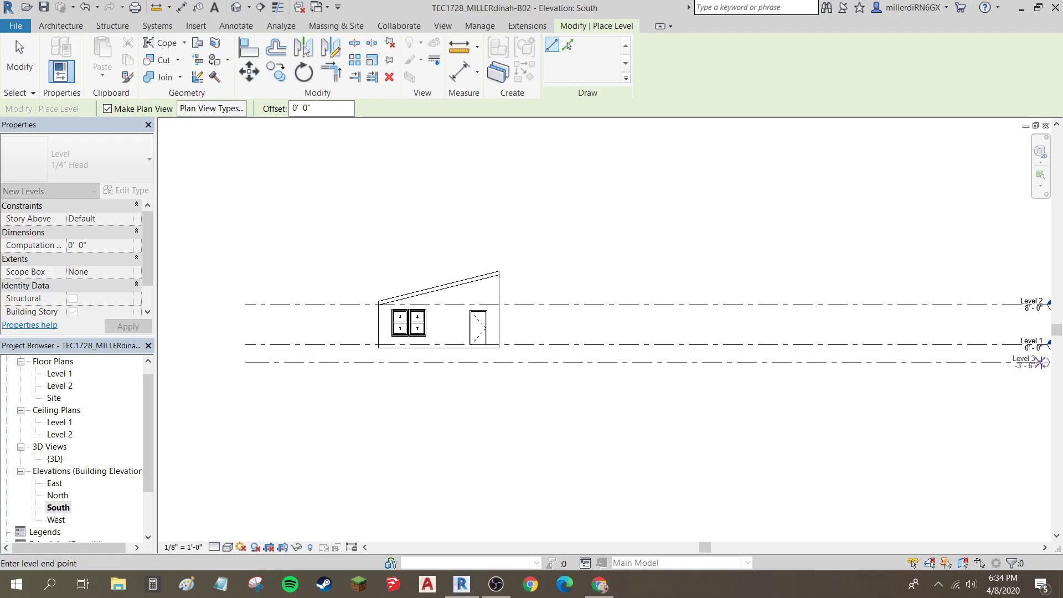
{"action": "left_click", "coordinate": [997, 377]}
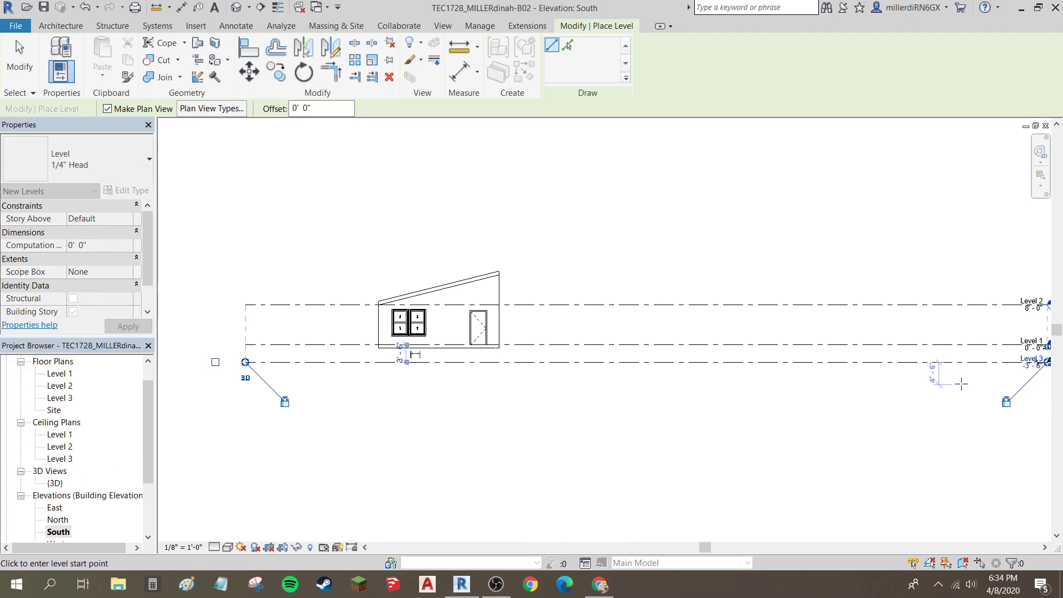
{"action": "key", "text": "Escape"}
{"action": "key", "text": "Escape"}
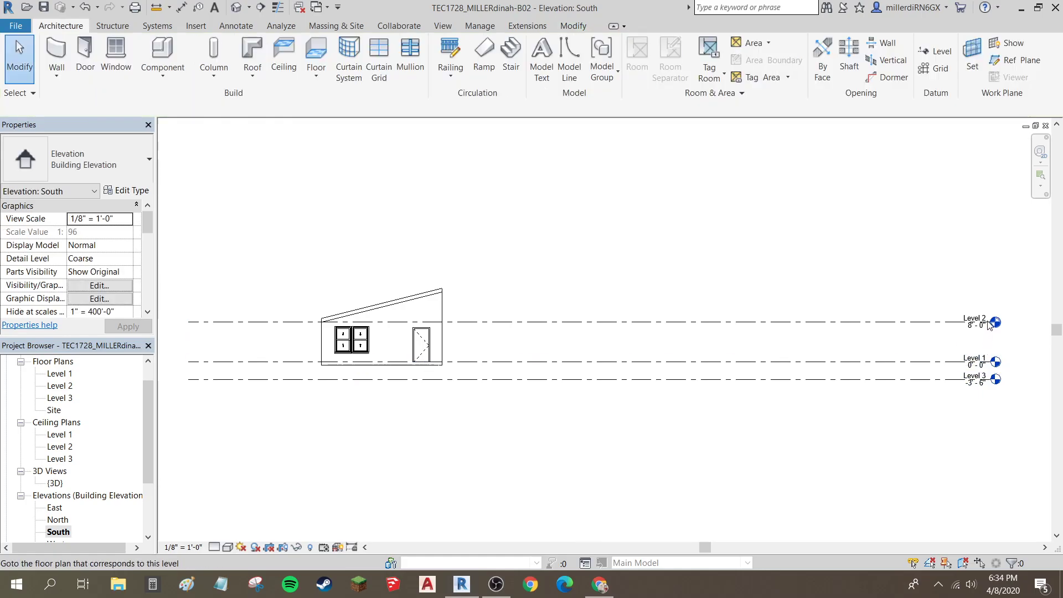
Step: Drag the Level 2 line's end in toward the building
{"action": "left_click", "coordinate": [989, 325]}
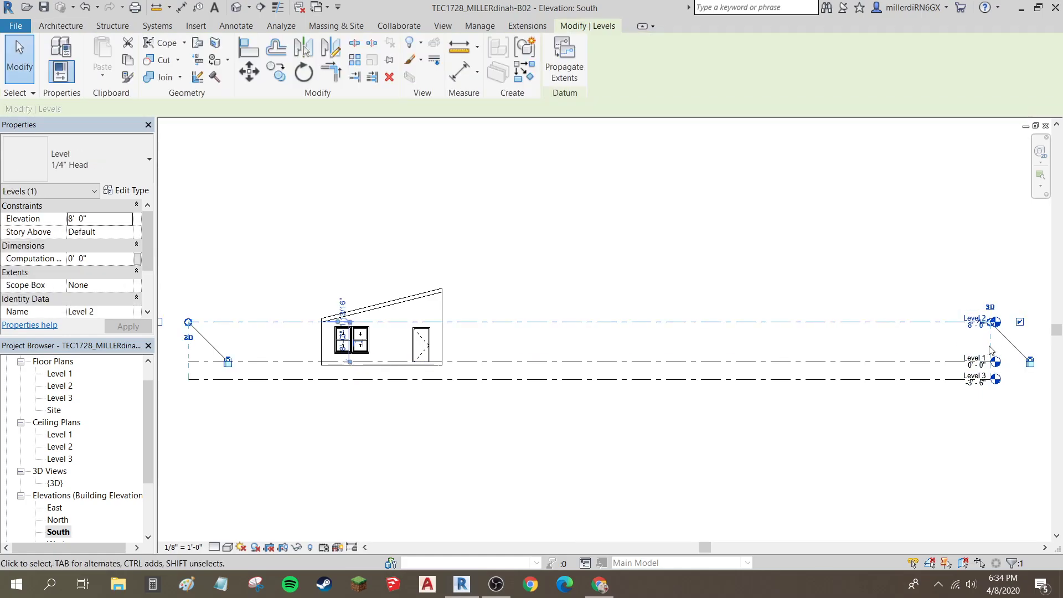
{"action": "left_click_drag", "start_coordinate": [996, 322], "coordinate": [582, 338]}
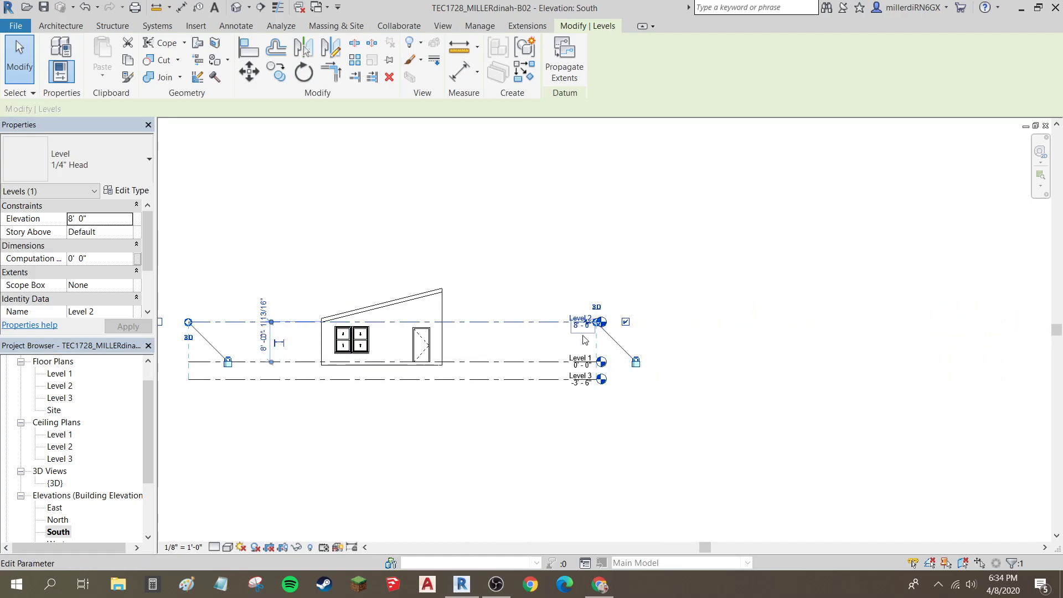
{"action": "scroll", "coordinate": [578, 382], "scroll_direction": "up", "scroll_amount": 5}
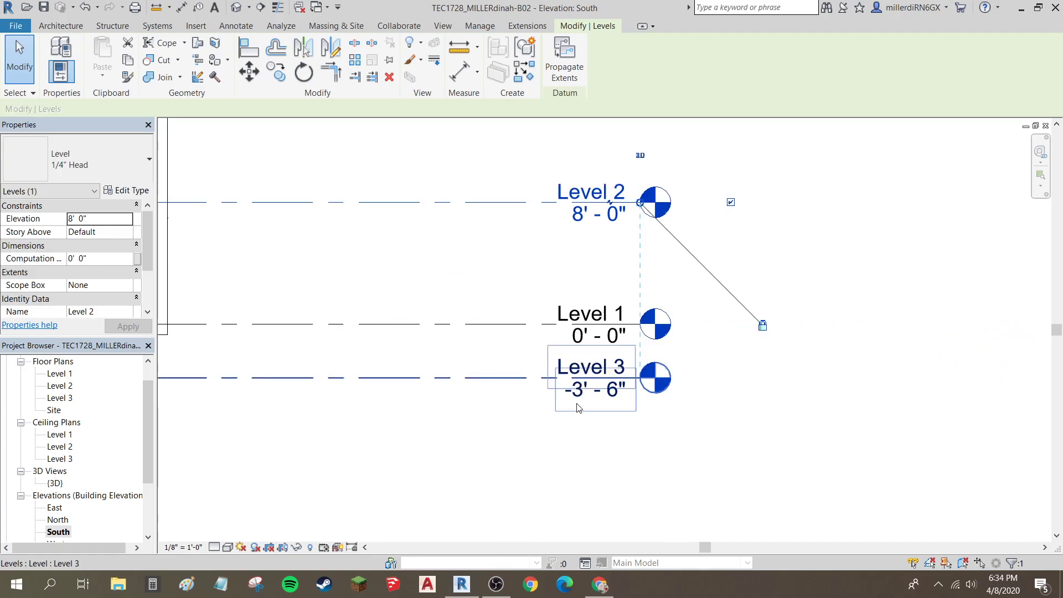
{"action": "key", "text": "Escape"}
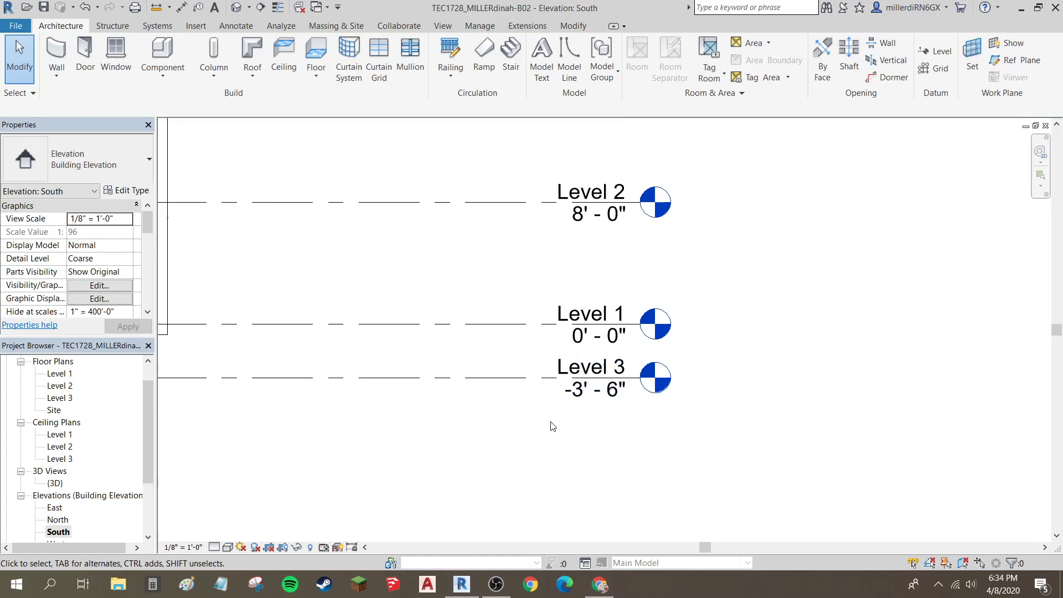
{"action": "scroll", "coordinate": [577, 407], "scroll_direction": "down", "scroll_amount": 3}
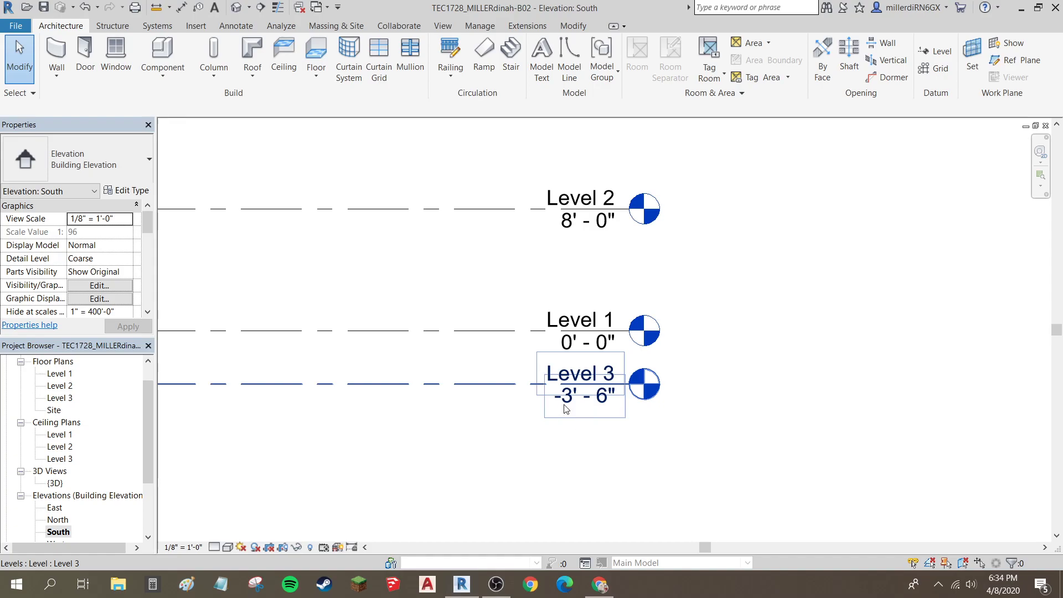
Step: Set Level 3's elevation to -2' 6"
{"action": "left_click", "coordinate": [568, 402]}
{"action": "left_click", "coordinate": [569, 397]}
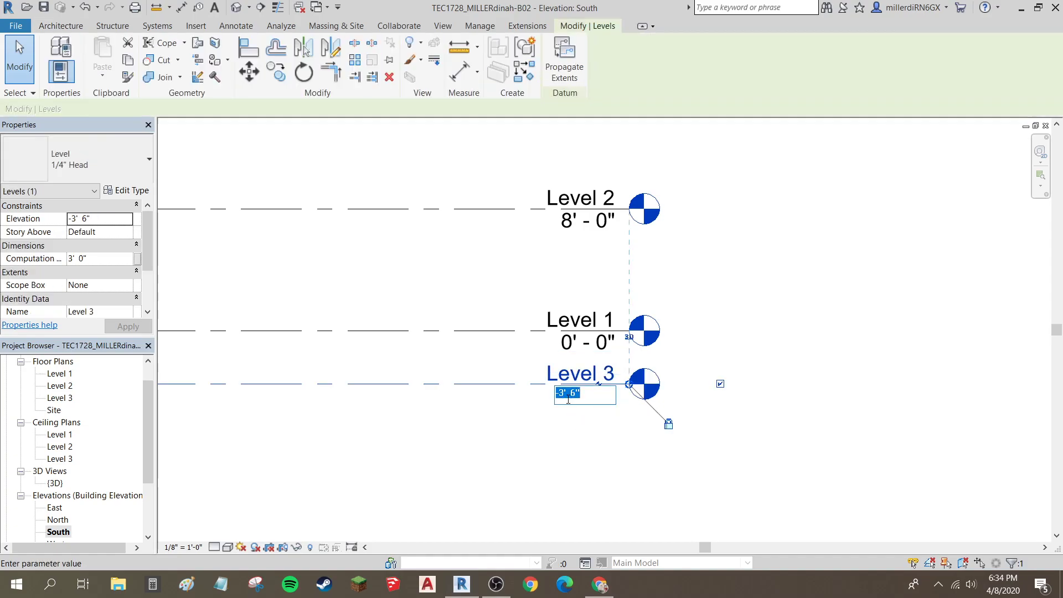
{"action": "type", "text": "-"}
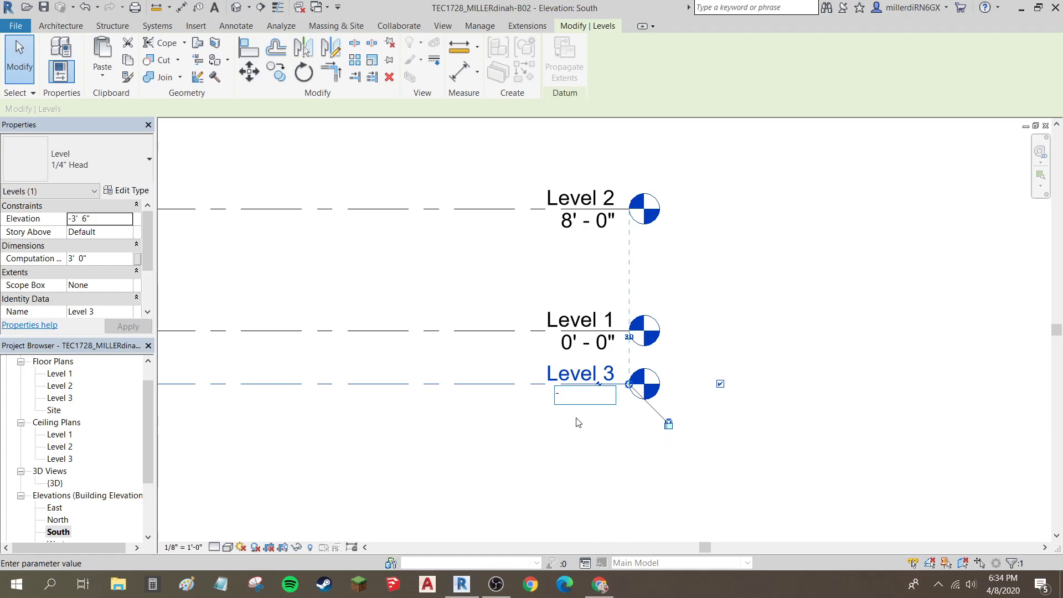
{"action": "type", "text": "2 6"}
{"action": "key", "text": "Return"}
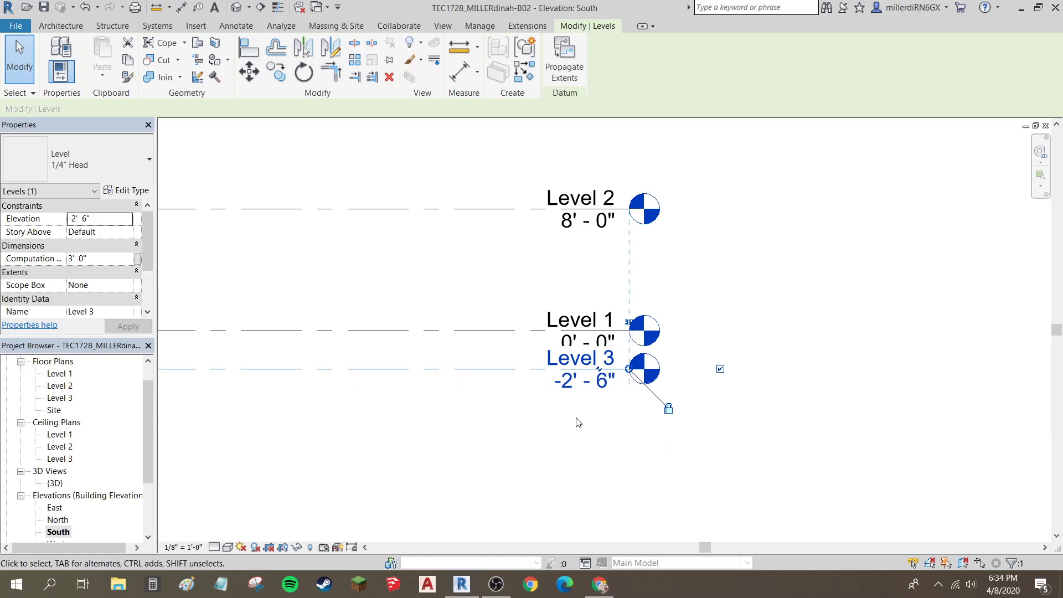
Step: Rename Level 3 to FOUNDATION and rename its matching plan views too
{"action": "left_click", "coordinate": [590, 361]}
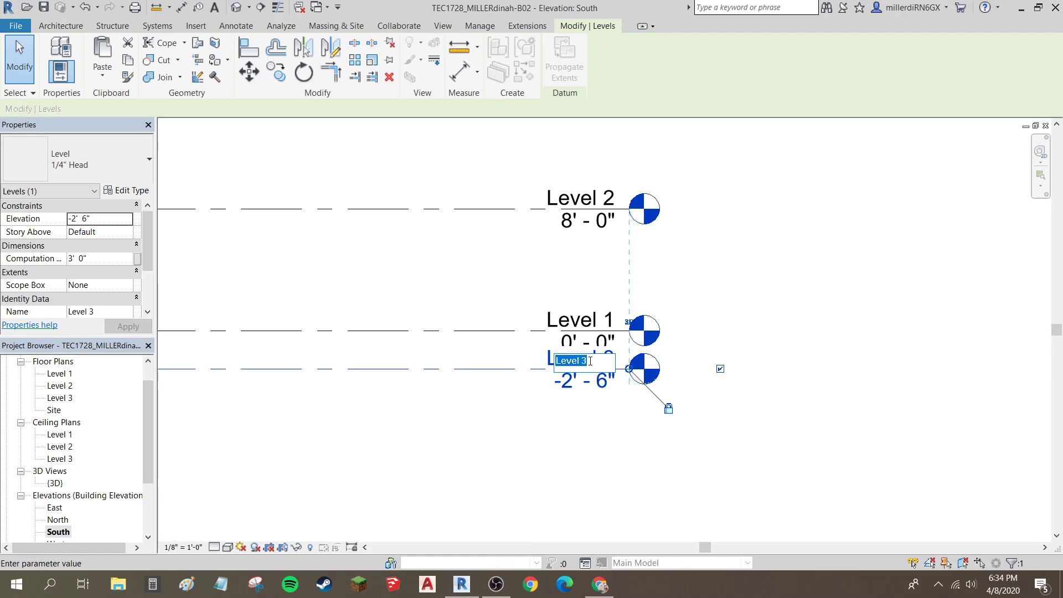
{"action": "type", "text": "FOUNDATION"}
{"action": "key", "text": "Return"}
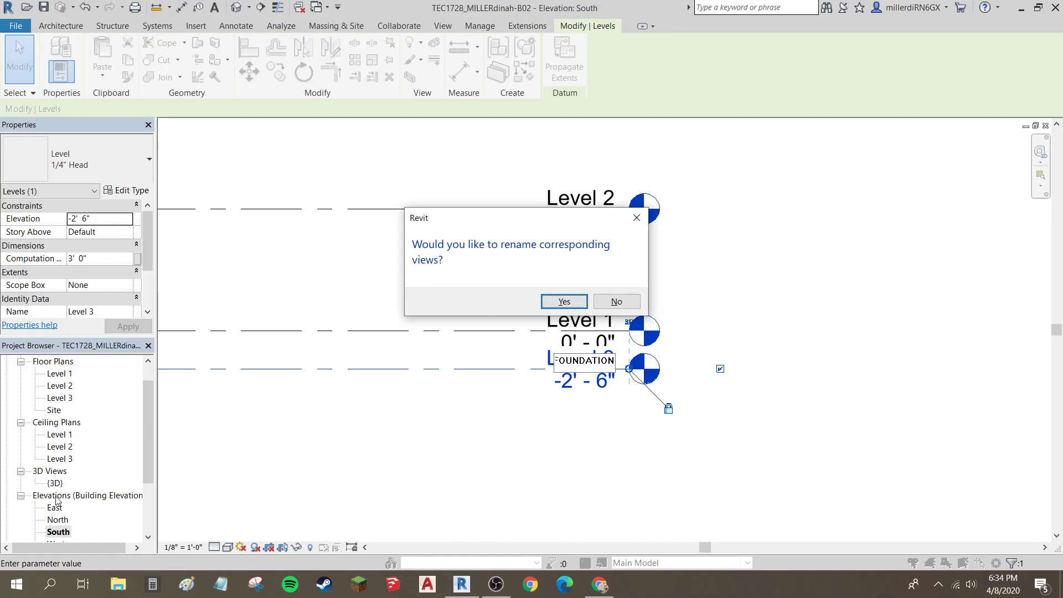
{"action": "left_click", "coordinate": [565, 301]}
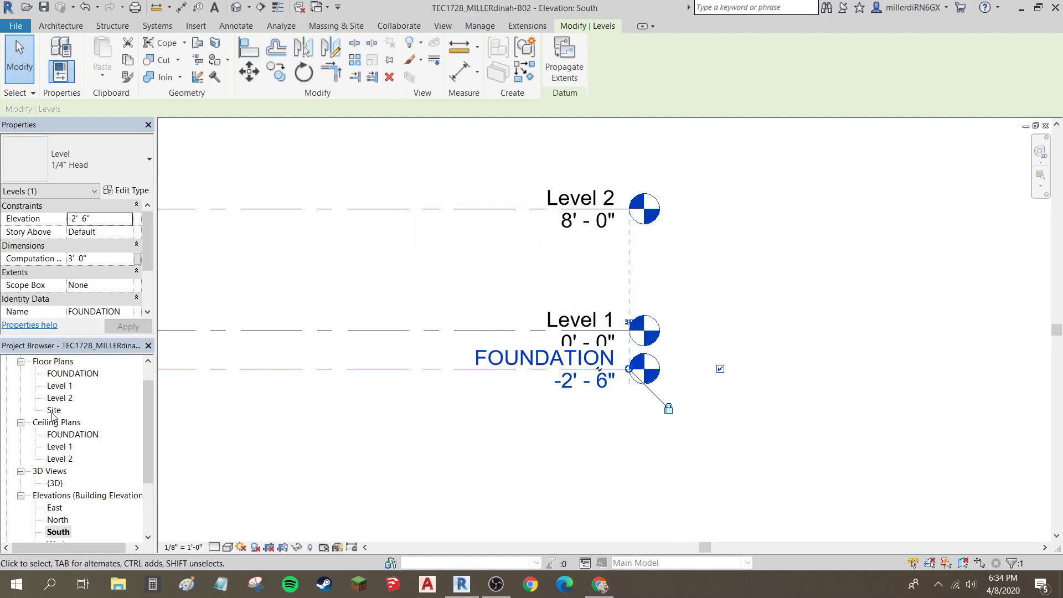
Step: Deselect the FOUNDATION level and open the Level 1 ceiling plan
{"action": "scroll", "coordinate": [137, 475], "scroll_direction": "down", "scroll_amount": 2}
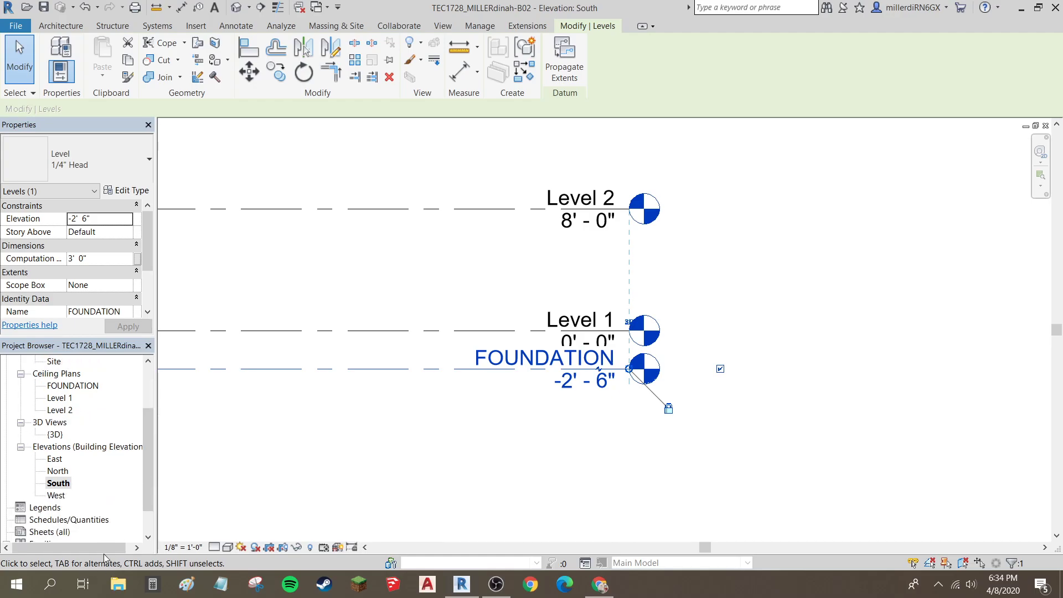
{"action": "scroll", "coordinate": [229, 444], "scroll_direction": "down", "scroll_amount": 5}
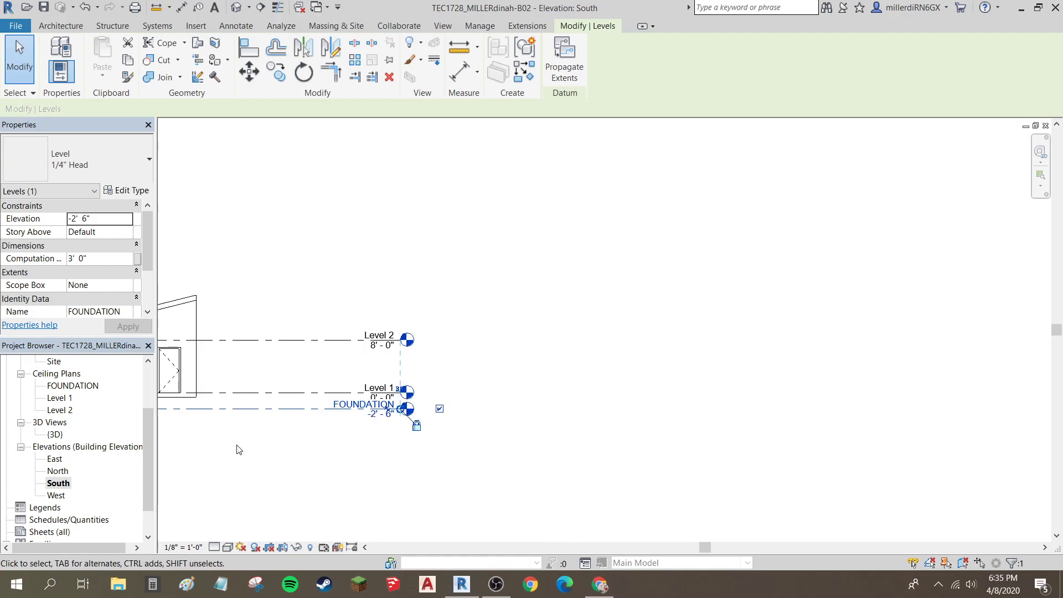
{"action": "left_click", "coordinate": [244, 451]}
{"action": "scroll", "coordinate": [349, 452], "scroll_direction": "up", "scroll_amount": 3}
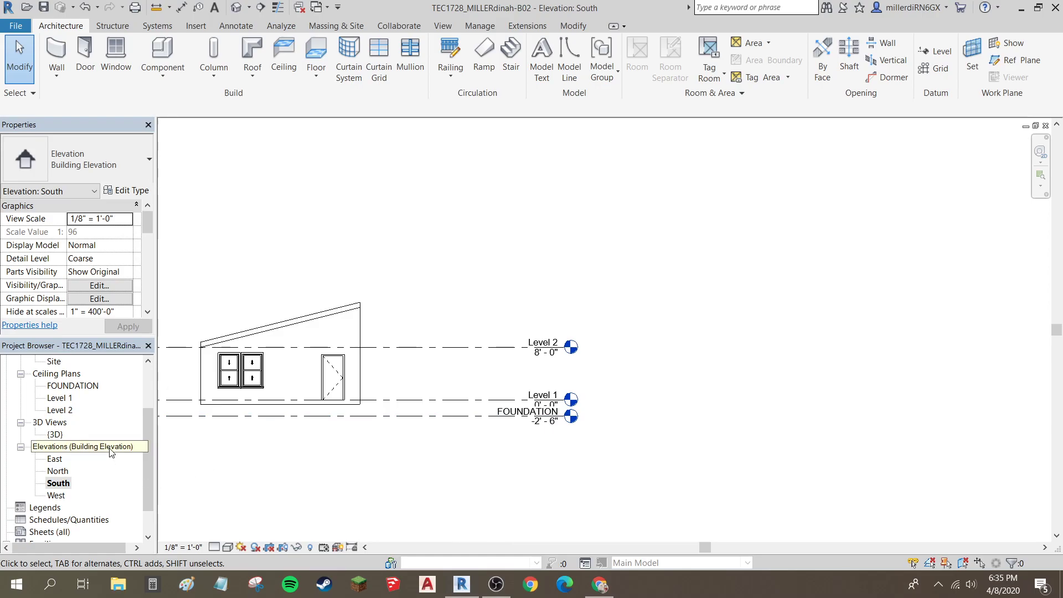
{"action": "double_click", "coordinate": [58, 398]}
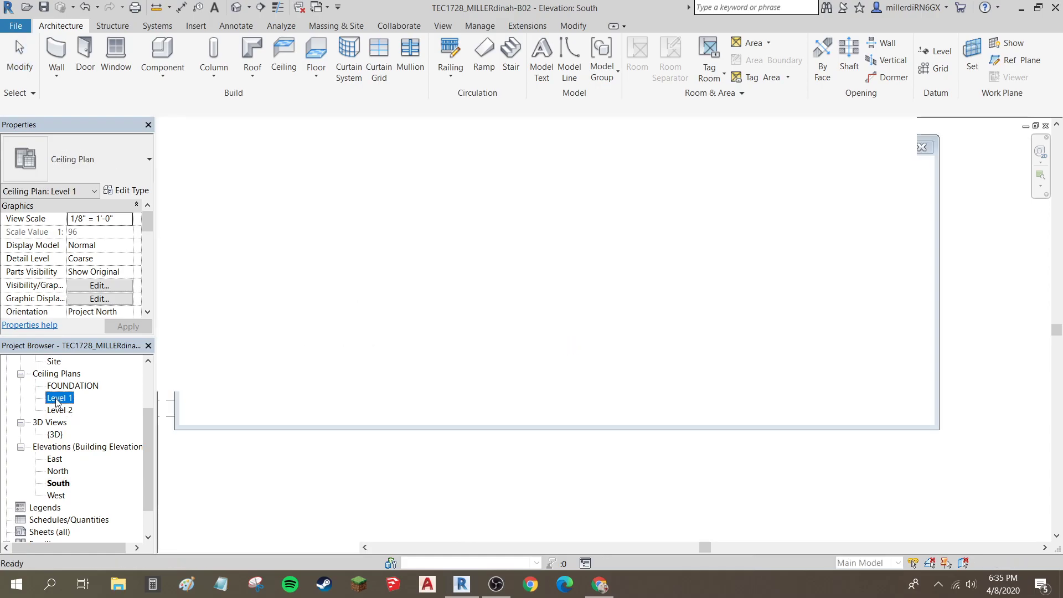
Step: Open the Level 1 floor plan and centre the house in view
{"action": "scroll", "coordinate": [469, 293], "scroll_direction": "up", "scroll_amount": 5}
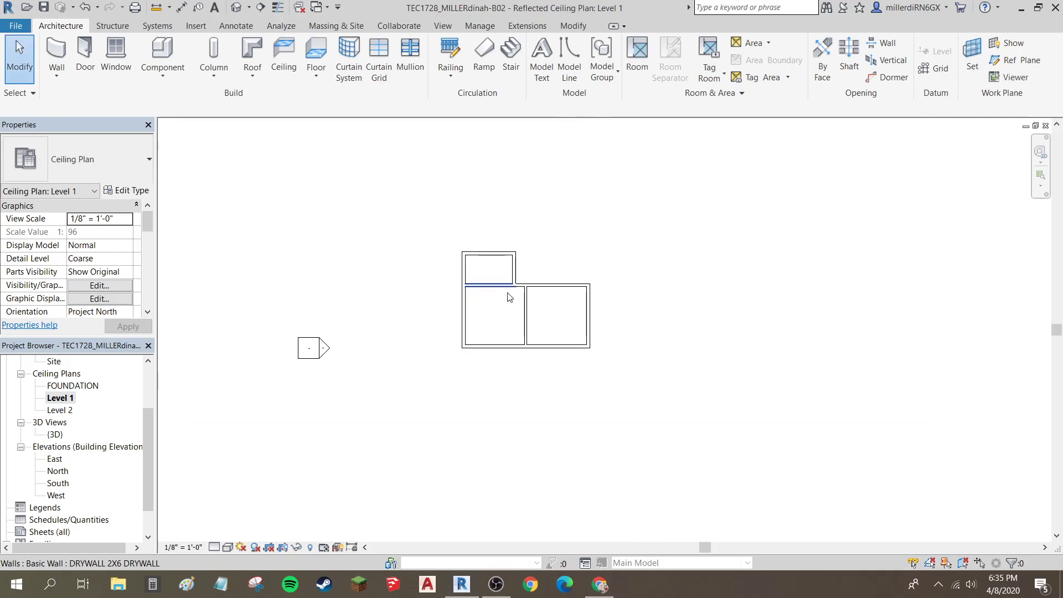
{"action": "scroll", "coordinate": [73, 403], "scroll_direction": "up", "scroll_amount": 2}
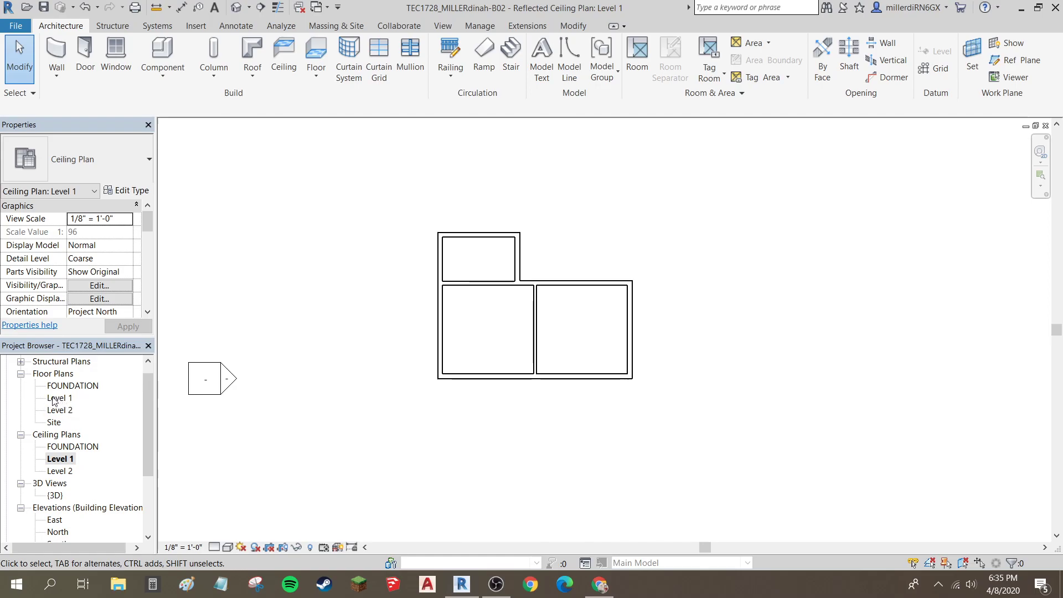
{"action": "left_click", "coordinate": [70, 376]}
{"action": "double_click", "coordinate": [59, 397]}
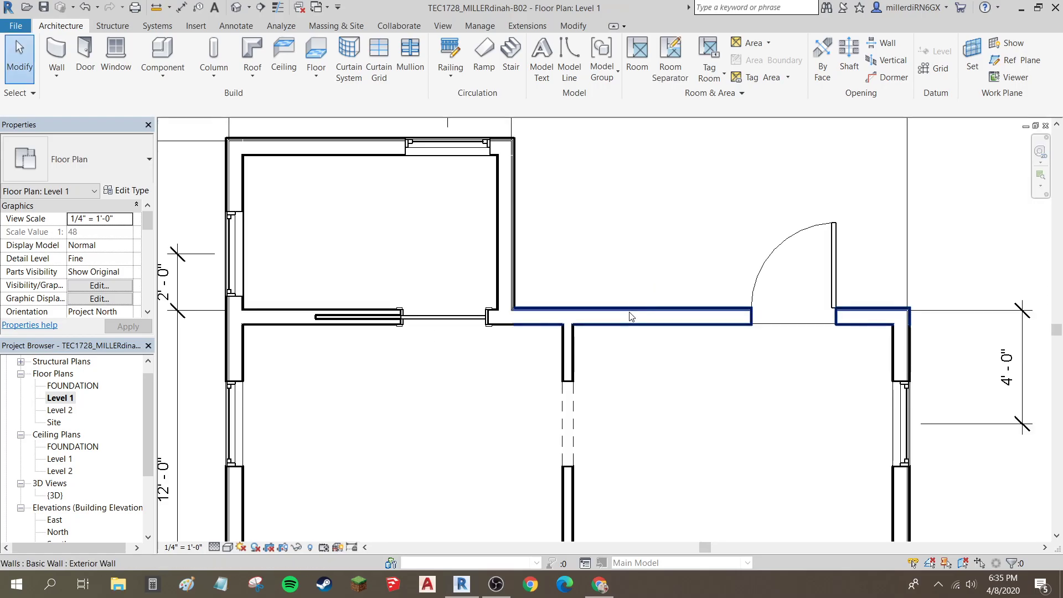
{"action": "scroll", "coordinate": [637, 310], "scroll_direction": "down", "scroll_amount": 4}
{"action": "middle_click_drag", "start_coordinate": [666, 398], "coordinate": [576, 398]}
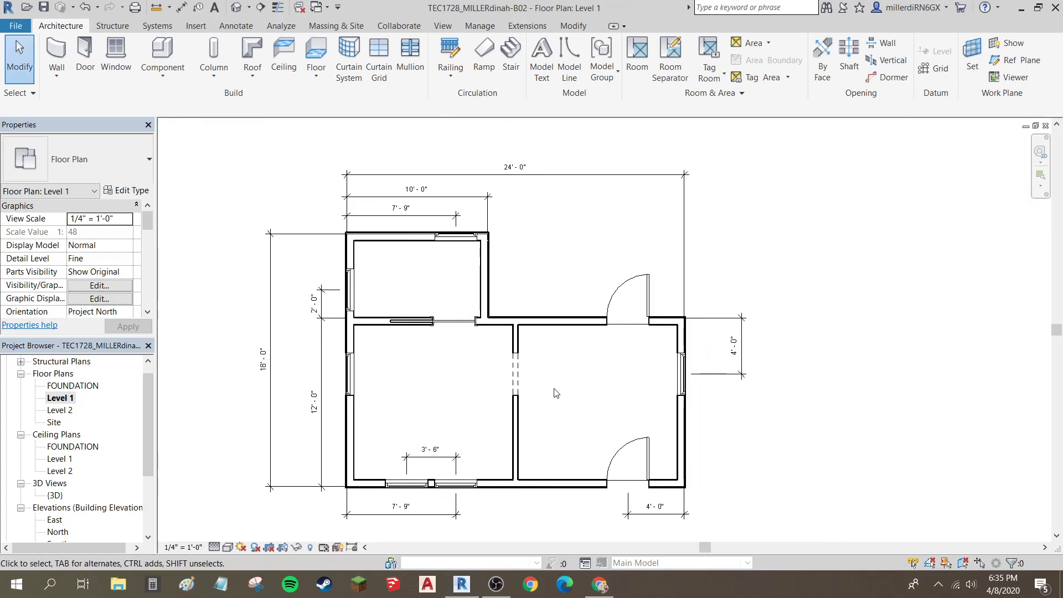
Step: Start the Wall tool and choose Basic Wall: Generic - 8" Masonry as the type
{"action": "left_click", "coordinate": [57, 50]}
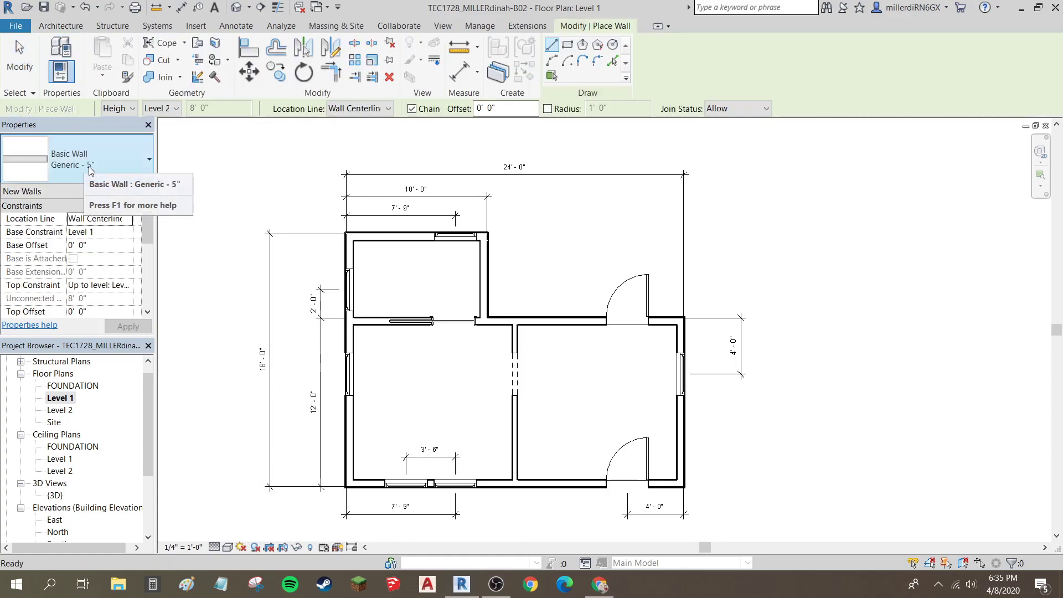
{"action": "left_click", "coordinate": [82, 162]}
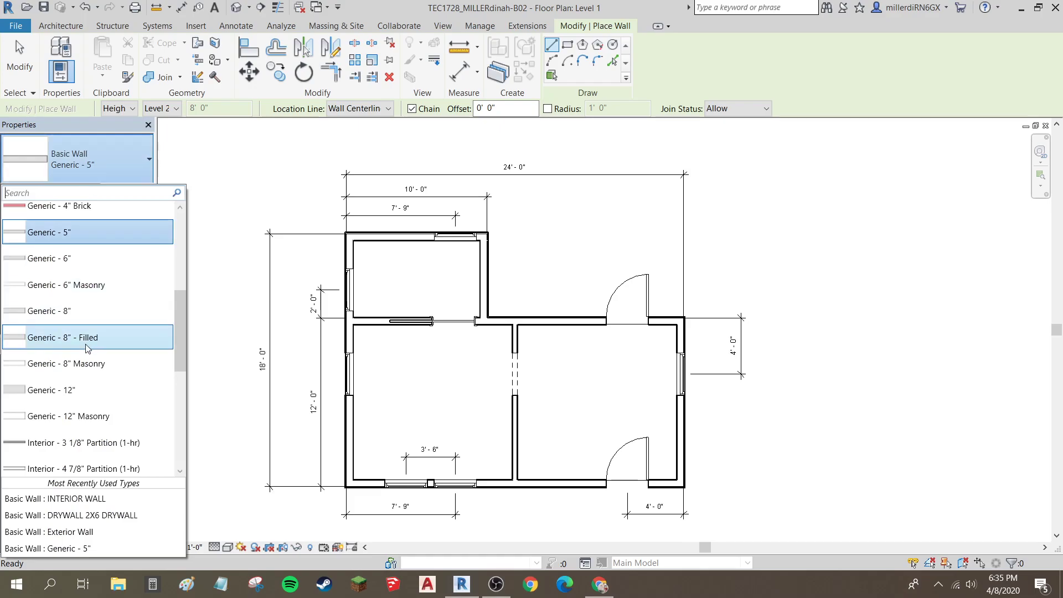
{"action": "scroll", "coordinate": [86, 343], "scroll_direction": "up", "scroll_amount": 3}
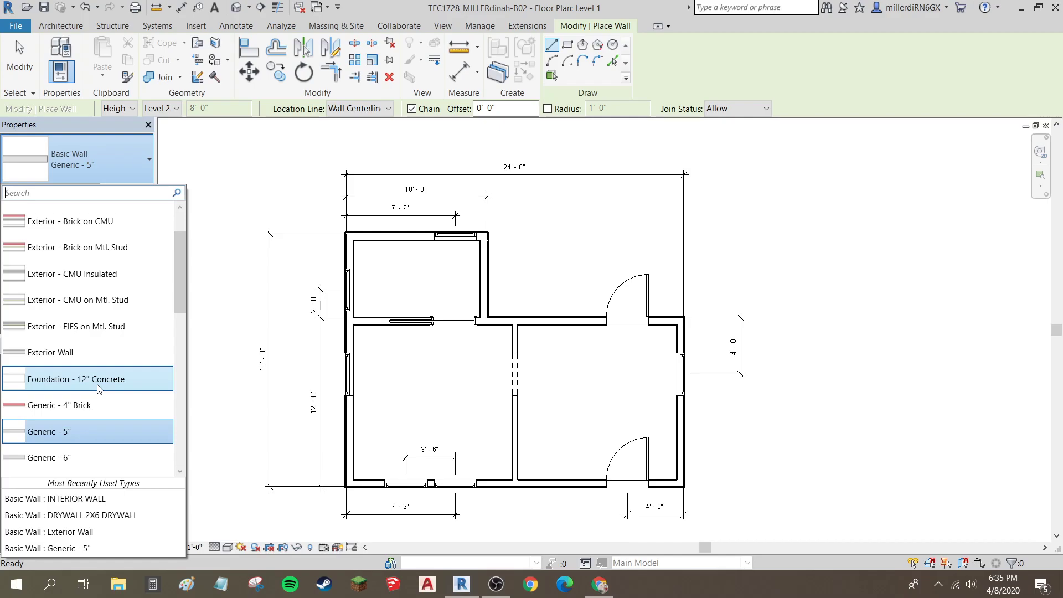
{"action": "scroll", "coordinate": [99, 388], "scroll_direction": "up", "scroll_amount": 2}
{"action": "scroll", "coordinate": [98, 388], "scroll_direction": "down", "scroll_amount": 4}
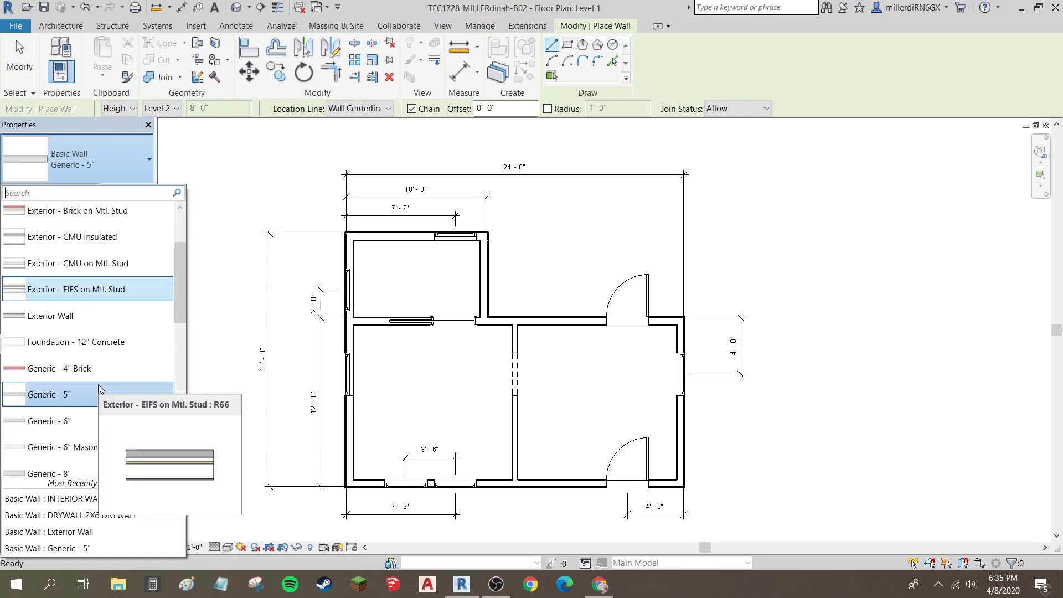
{"action": "scroll", "coordinate": [97, 386], "scroll_direction": "down", "scroll_amount": 1}
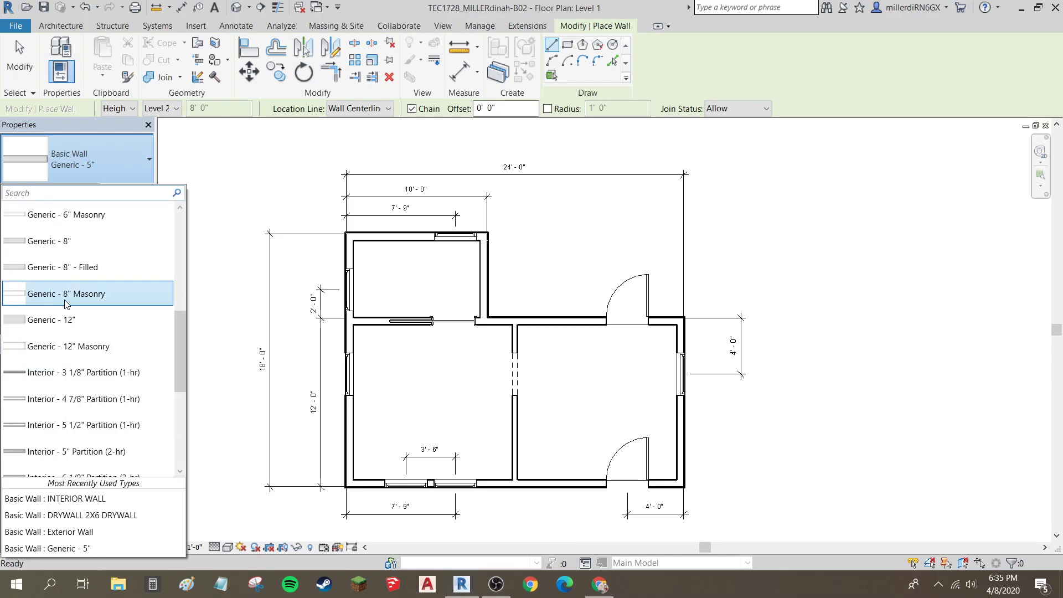
{"action": "scroll", "coordinate": [65, 304], "scroll_direction": "down", "scroll_amount": 2}
{"action": "scroll", "coordinate": [69, 270], "scroll_direction": "up", "scroll_amount": 1}
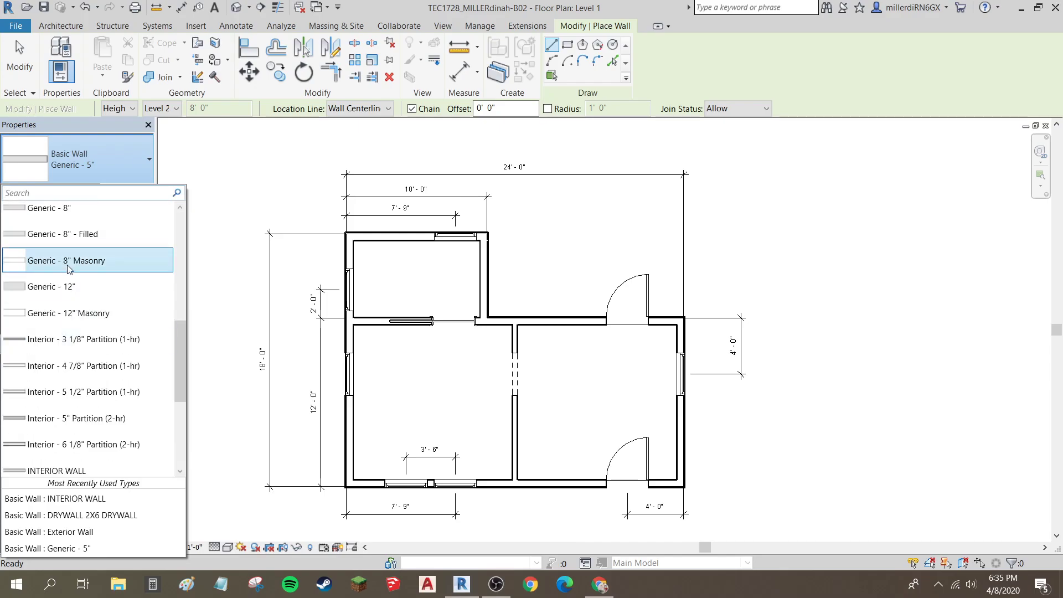
{"action": "left_click", "coordinate": [68, 268]}
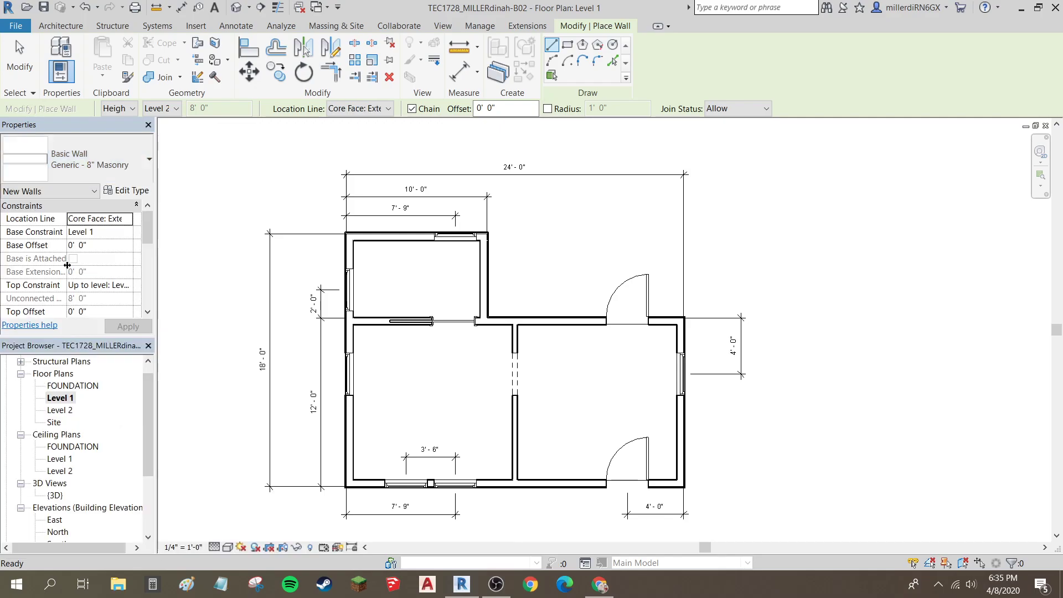
Step: Review the Generic - 8" Masonry type's layer structure without making changes
{"action": "left_click", "coordinate": [118, 191]}
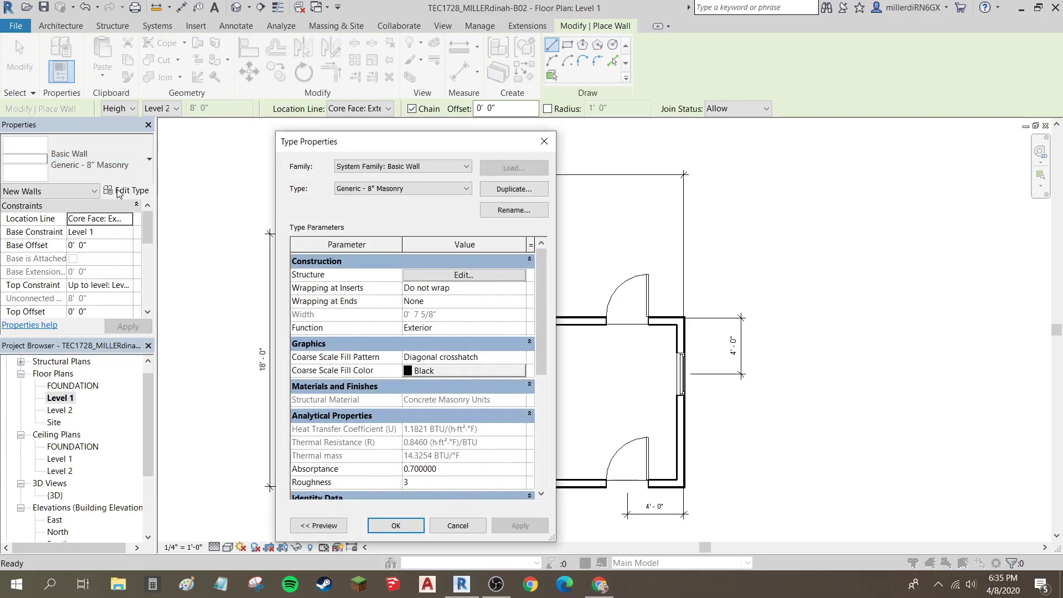
{"action": "left_click", "coordinate": [446, 275]}
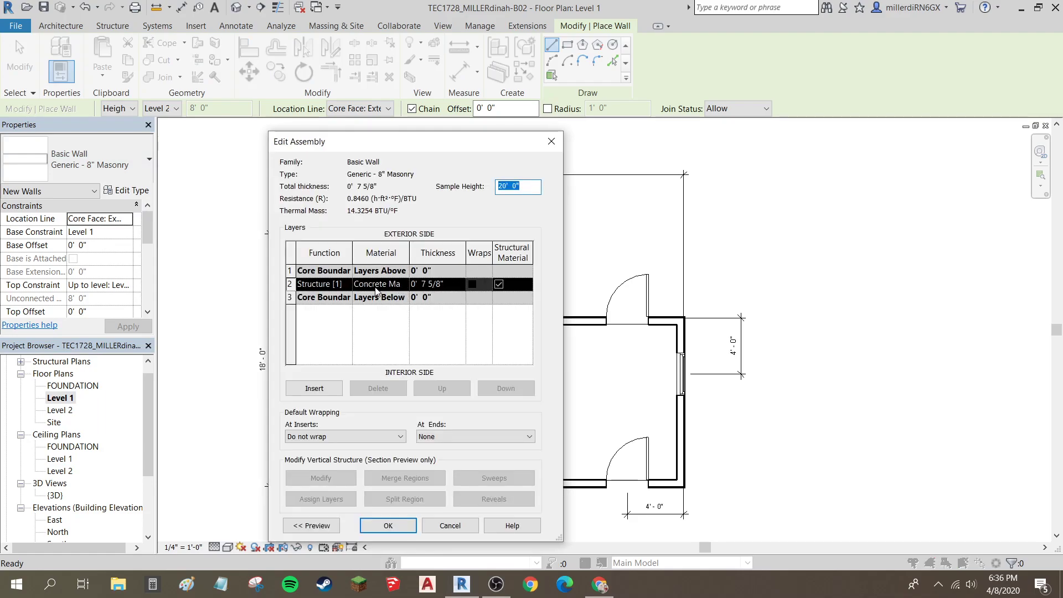
{"action": "left_click", "coordinate": [388, 528]}
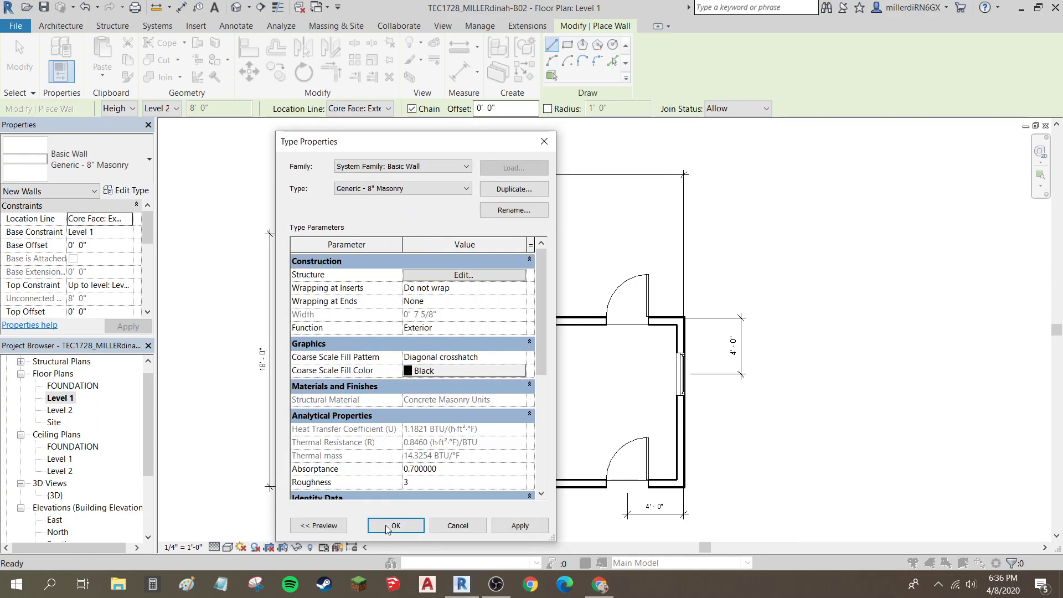
{"action": "left_click", "coordinate": [387, 527]}
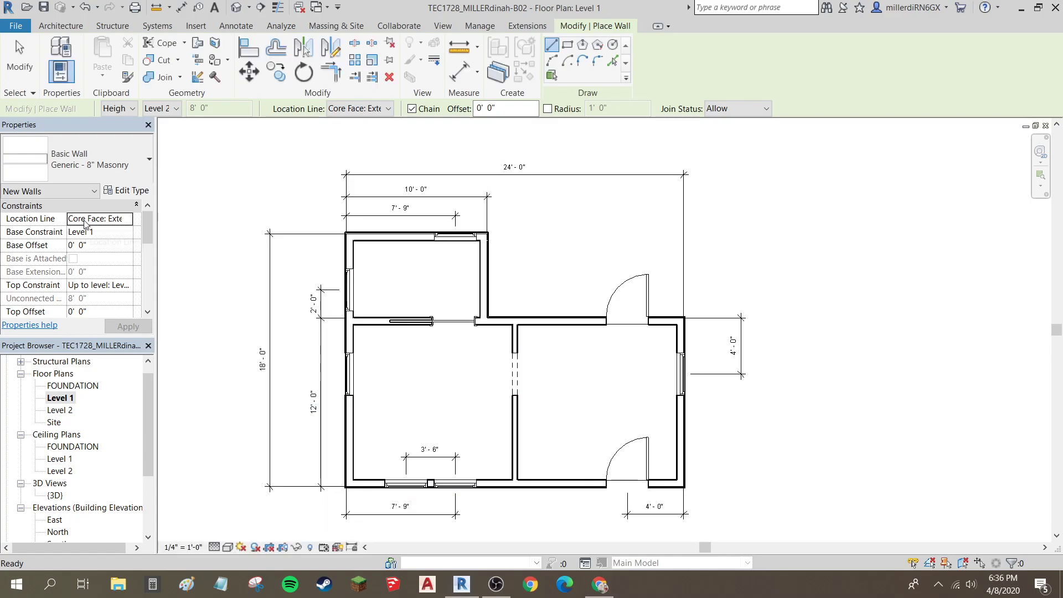
Step: Set Location Line to Core Face: Exterior, base FOUNDATION and top constraint Level 1
{"action": "left_click", "coordinate": [84, 220]}
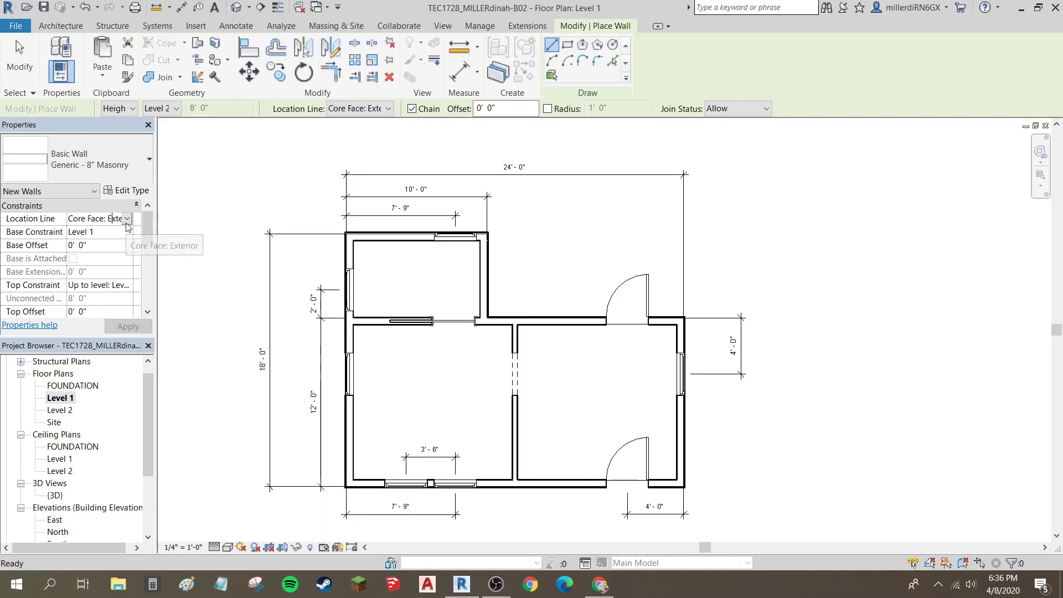
{"action": "left_click", "coordinate": [127, 219]}
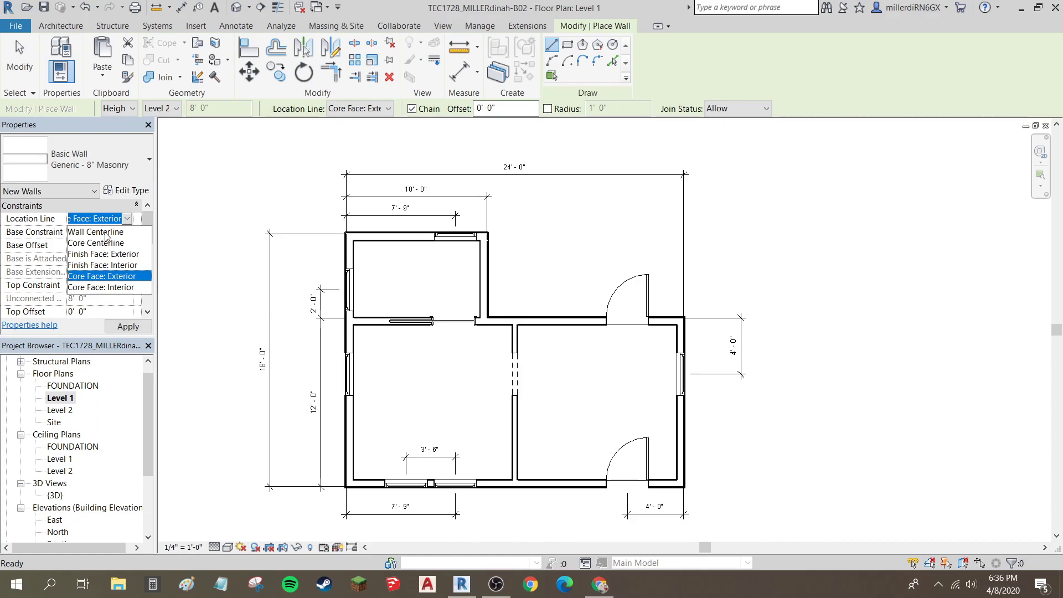
{"action": "left_click", "coordinate": [113, 276]}
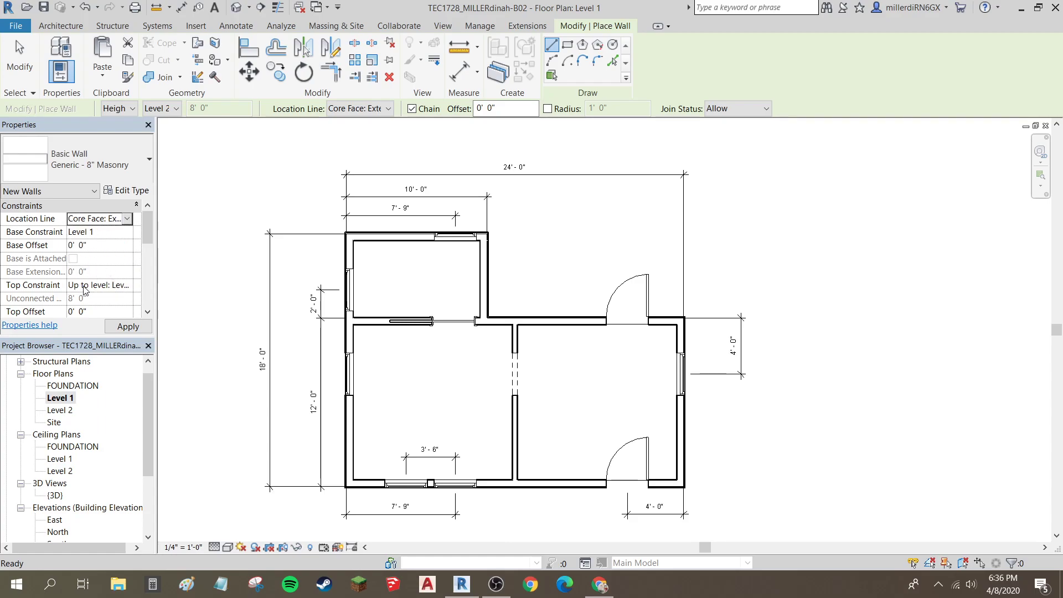
{"action": "left_click", "coordinate": [80, 235]}
{"action": "left_click", "coordinate": [127, 234]}
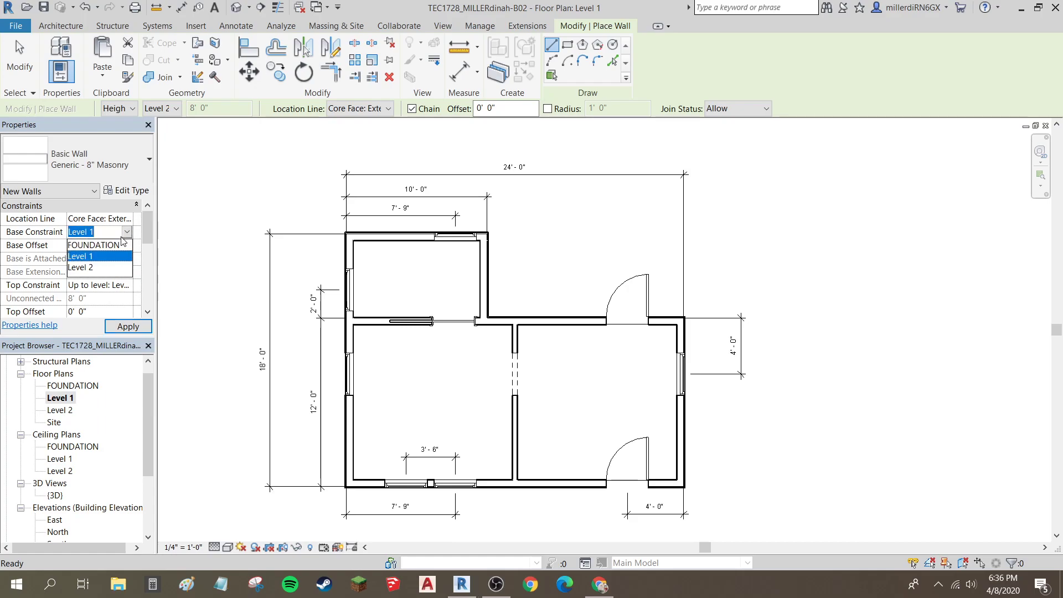
{"action": "left_click", "coordinate": [105, 246]}
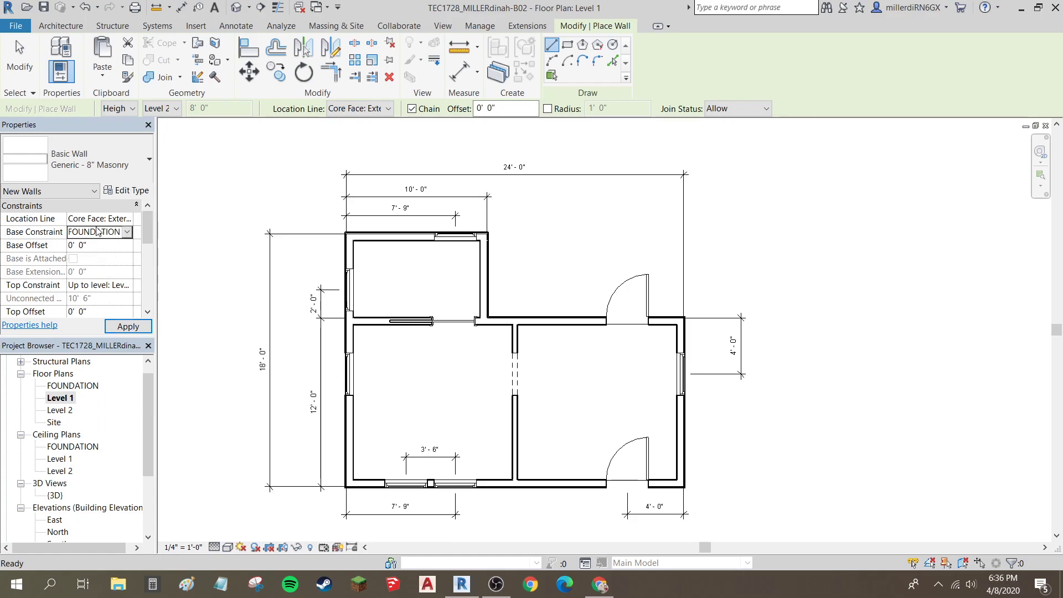
{"action": "left_click", "coordinate": [124, 285]}
{"action": "left_click", "coordinate": [127, 286]}
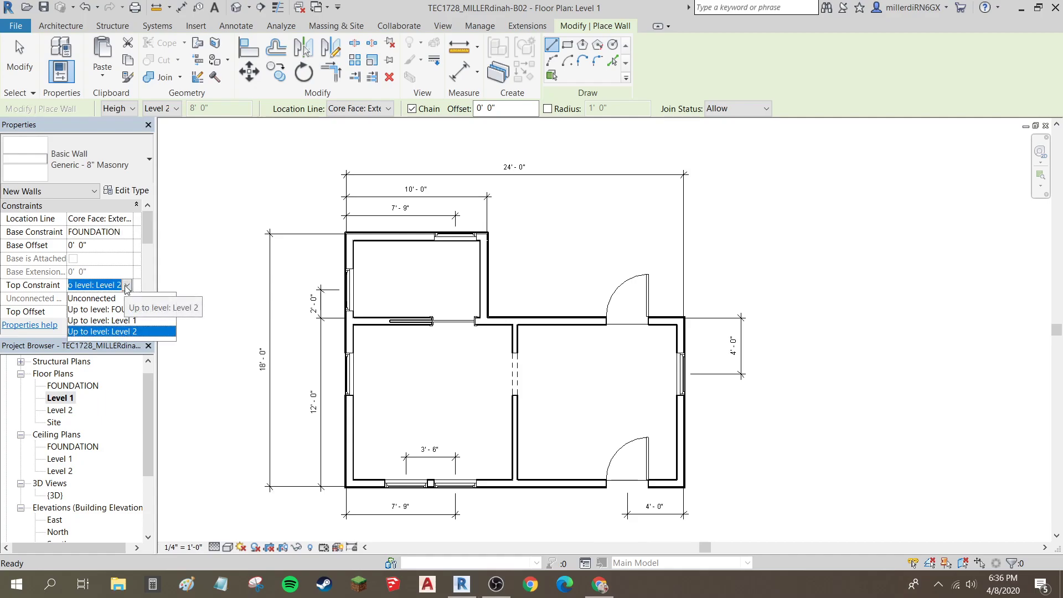
{"action": "left_click", "coordinate": [128, 330]}
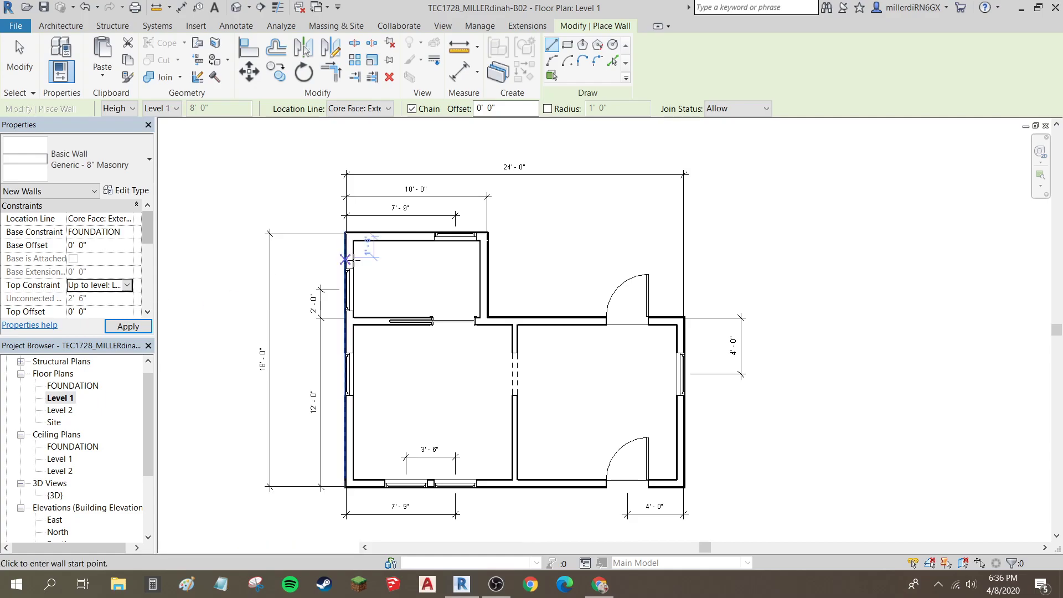
Step: Draw masonry walls from the upper-left corner across the top to the step in the outline
{"action": "scroll", "coordinate": [351, 240], "scroll_direction": "up", "scroll_amount": 5}
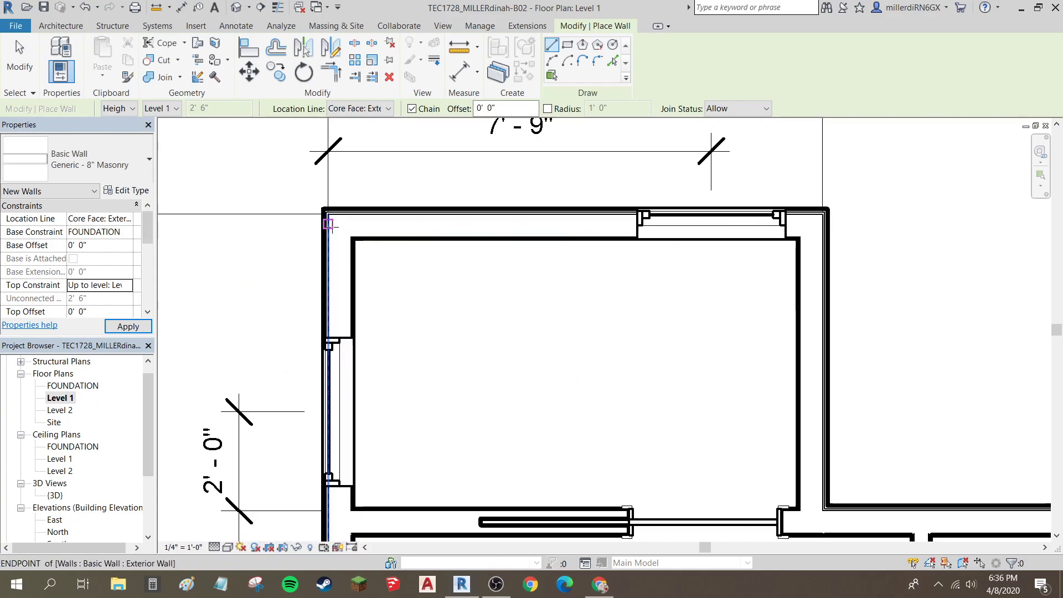
{"action": "left_click", "coordinate": [332, 216]}
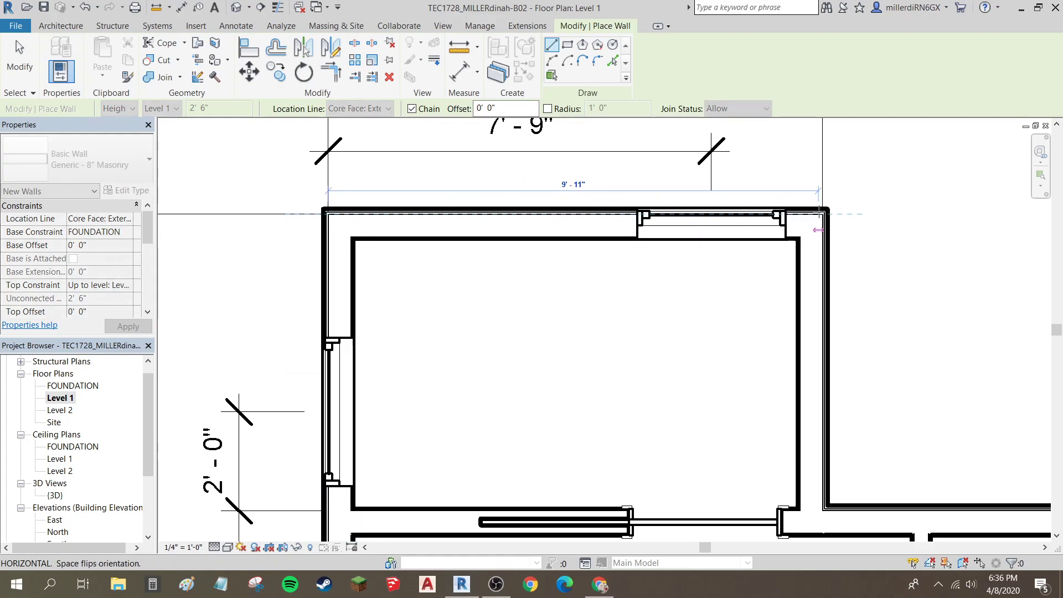
{"action": "scroll", "coordinate": [826, 213], "scroll_direction": "up", "scroll_amount": 2}
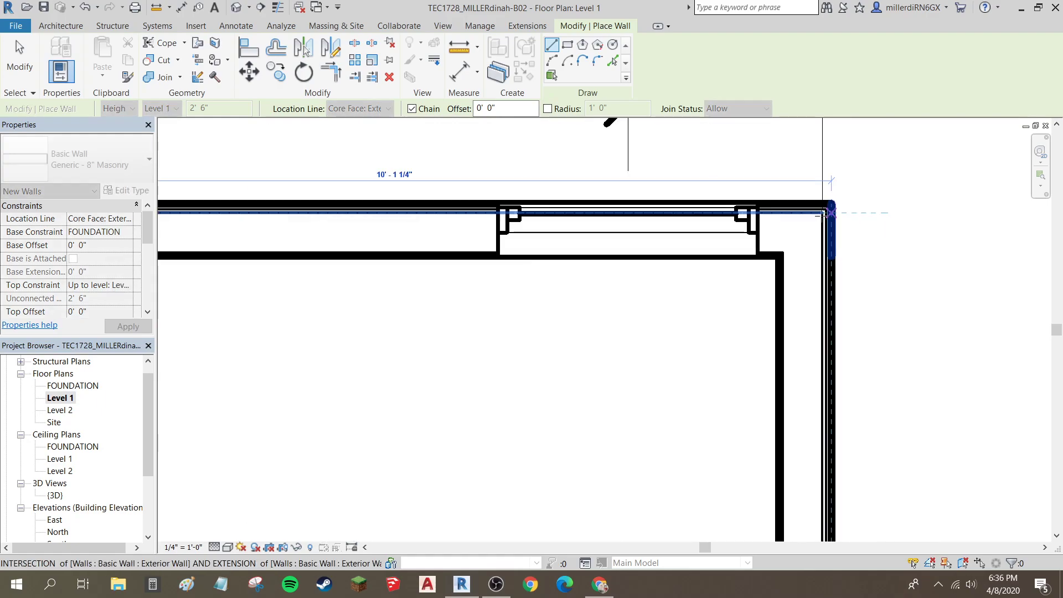
{"action": "left_click", "coordinate": [823, 213]}
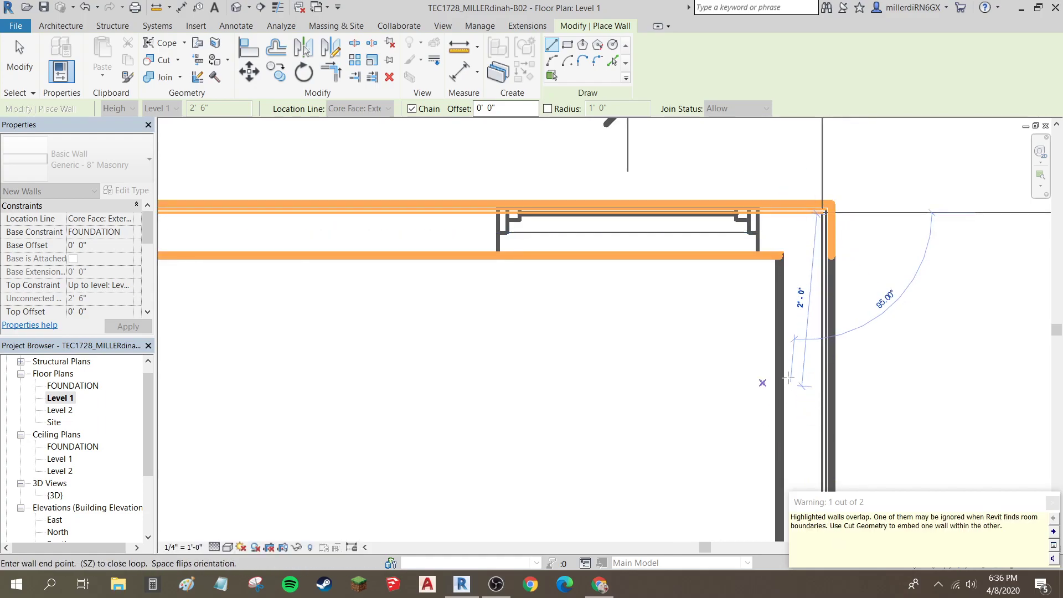
{"action": "scroll", "coordinate": [820, 482], "scroll_direction": "down", "scroll_amount": 2}
{"action": "middle_click_drag", "start_coordinate": [784, 393], "coordinate": [722, 157]}
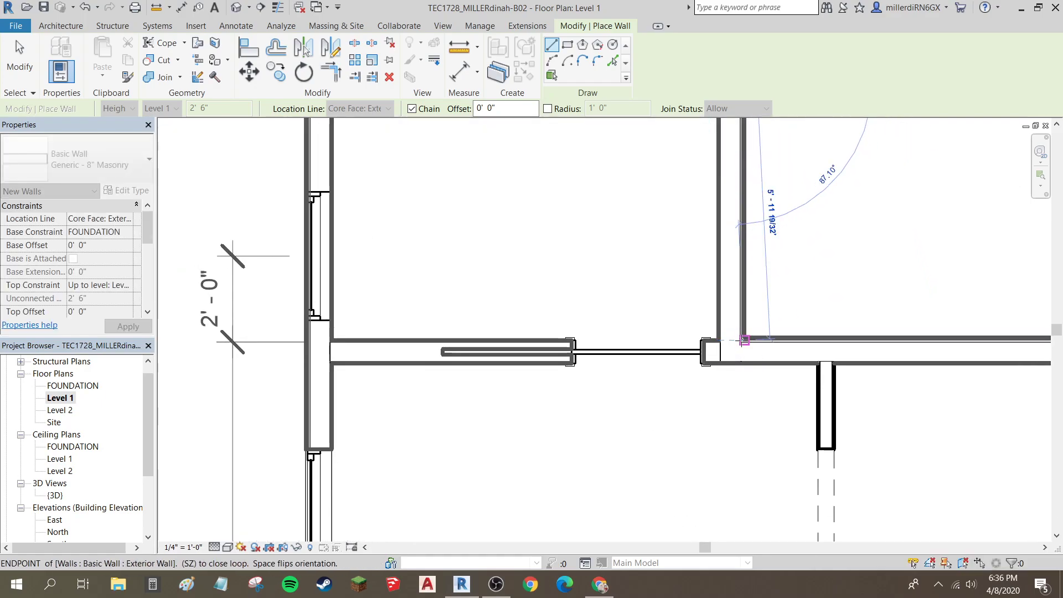
{"action": "scroll", "coordinate": [744, 340], "scroll_direction": "up", "scroll_amount": 1}
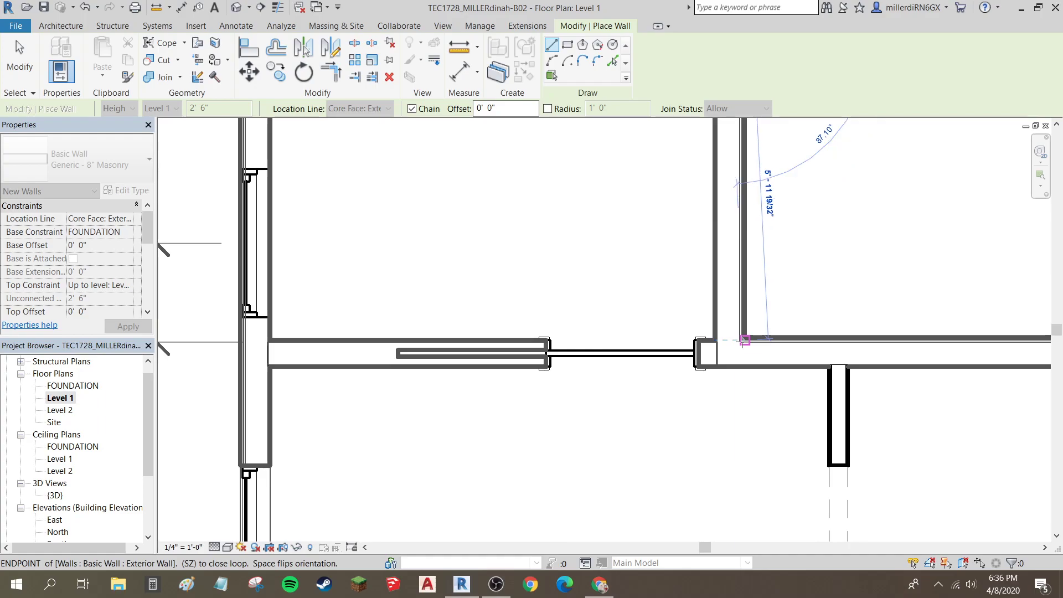
{"action": "left_click", "coordinate": [744, 340]}
{"action": "scroll", "coordinate": [742, 342], "scroll_direction": "up", "scroll_amount": 2}
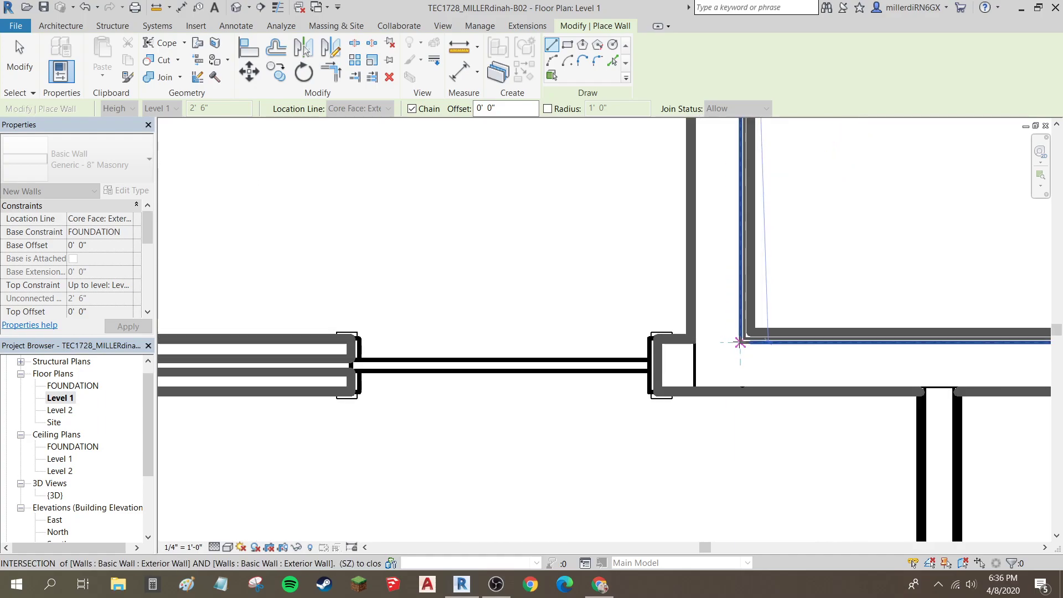
{"action": "left_click", "coordinate": [739, 342]}
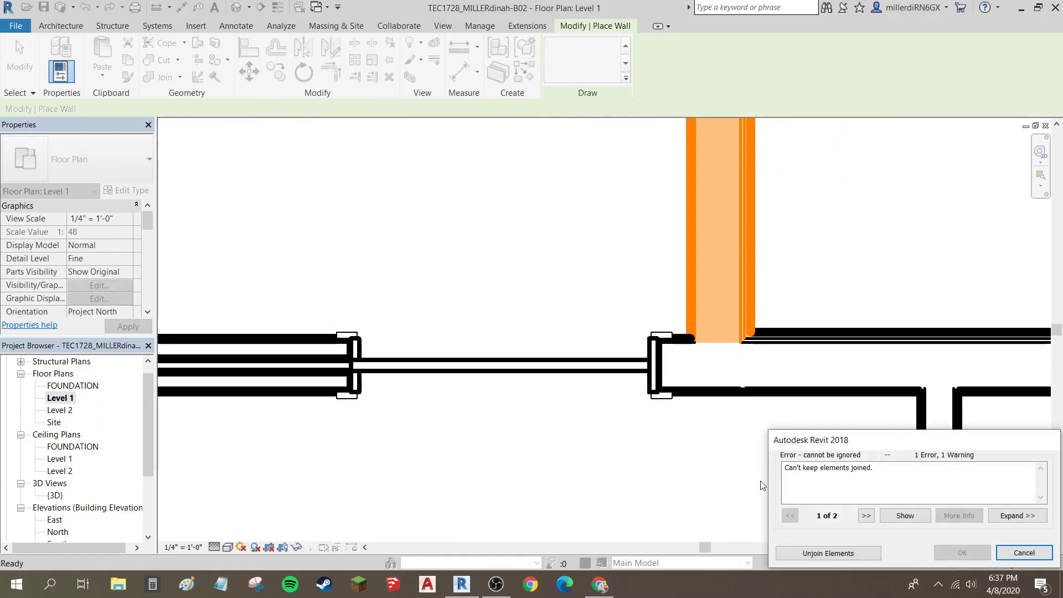
Step: Cancel the join error, exit the Wall tool, and switch to the default 3D view
{"action": "left_click", "coordinate": [1027, 556]}
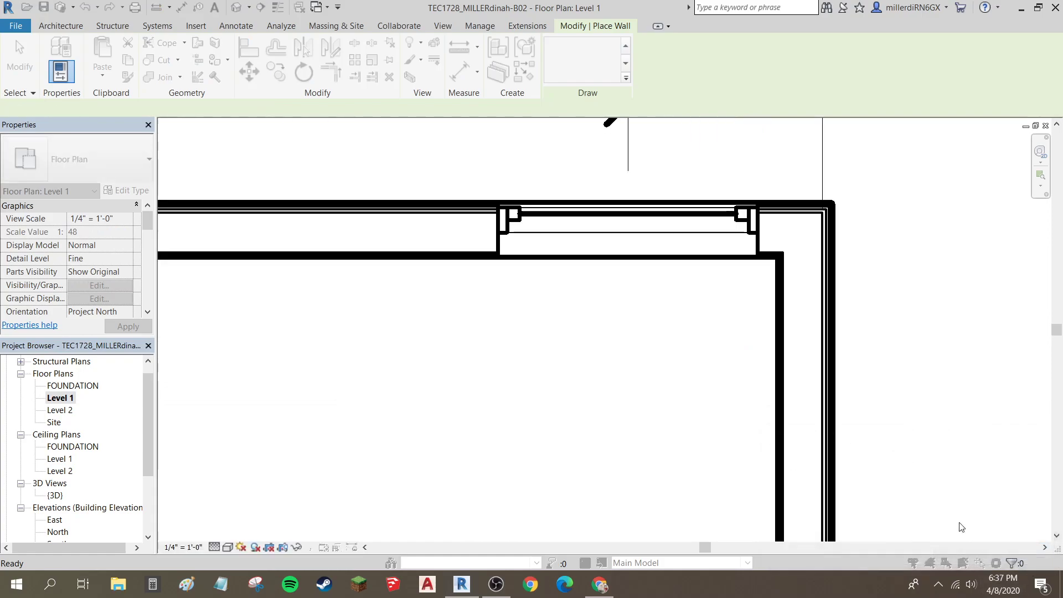
{"action": "scroll", "coordinate": [637, 305], "scroll_direction": "down", "scroll_amount": 2}
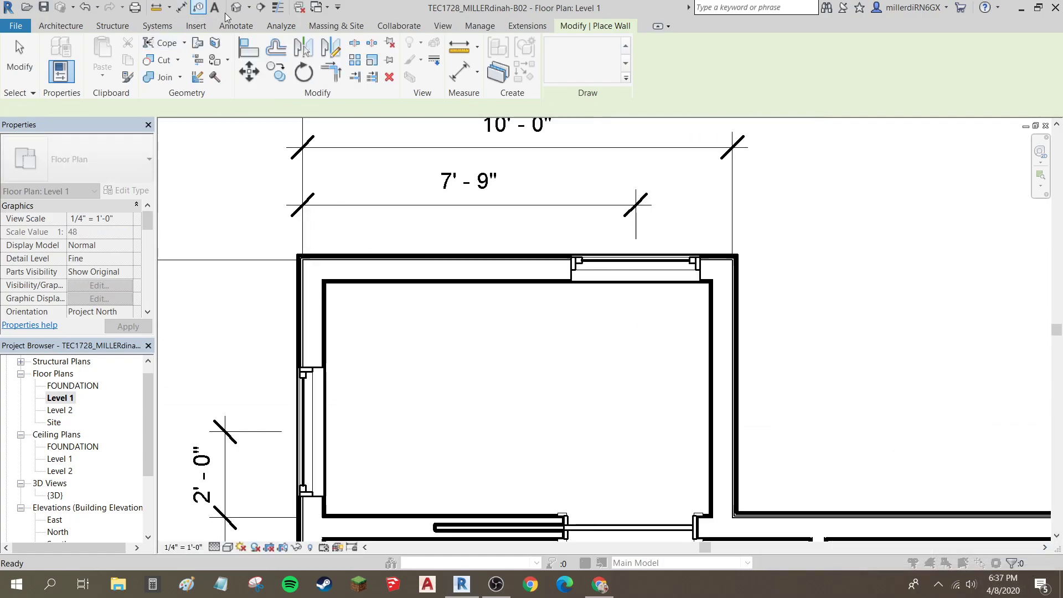
{"action": "left_click", "coordinate": [16, 44]}
{"action": "left_click", "coordinate": [237, 10]}
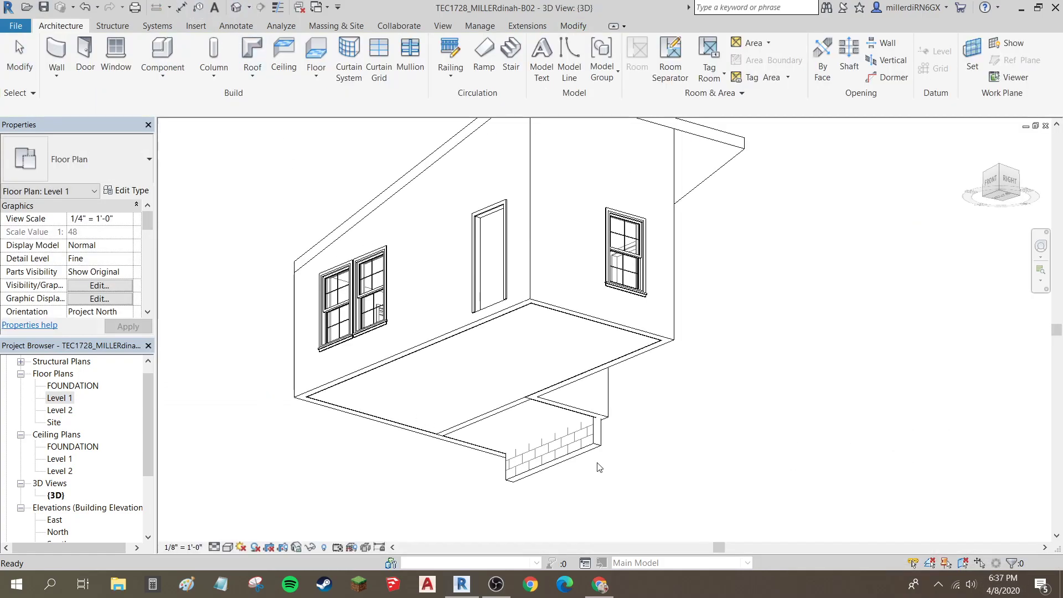
Step: Orbit the 3D view and delete the leftover masonry wall piece
{"action": "middle_click_drag", "start_coordinate": [591, 467], "coordinate": [316, 467], "text": "shift"}
{"action": "left_click", "coordinate": [560, 413]}
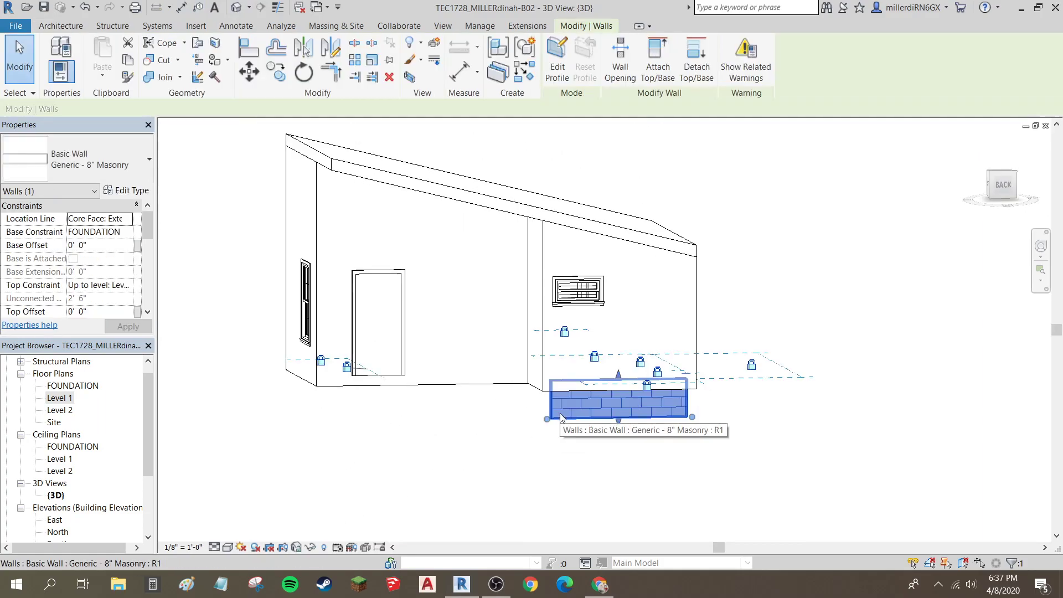
{"action": "key", "text": "Delete"}
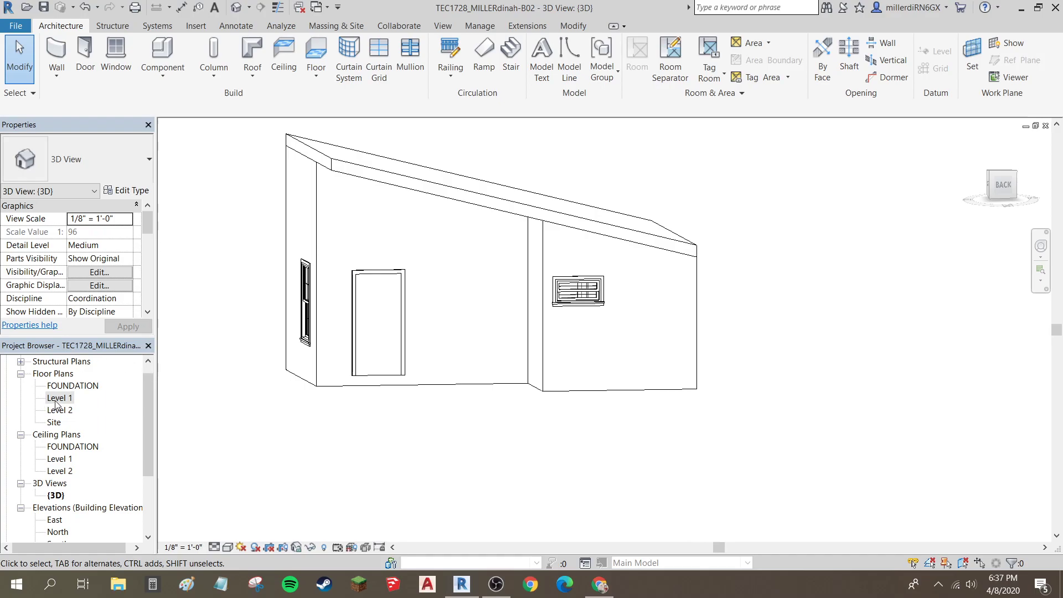
Step: Return to the Level 1 floor plan framed on the upper rooms and start the Wall tool
{"action": "double_click", "coordinate": [55, 399]}
{"action": "scroll", "coordinate": [452, 318], "scroll_direction": "down", "scroll_amount": 1}
{"action": "middle_click_drag", "start_coordinate": [517, 371], "coordinate": [380, 307]}
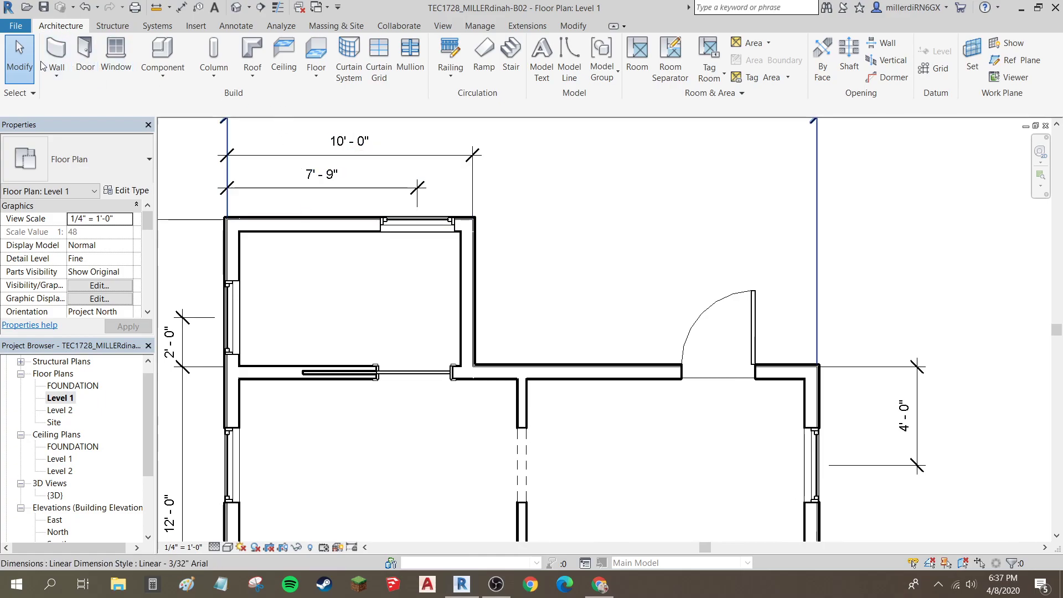
{"action": "left_click", "coordinate": [56, 53]}
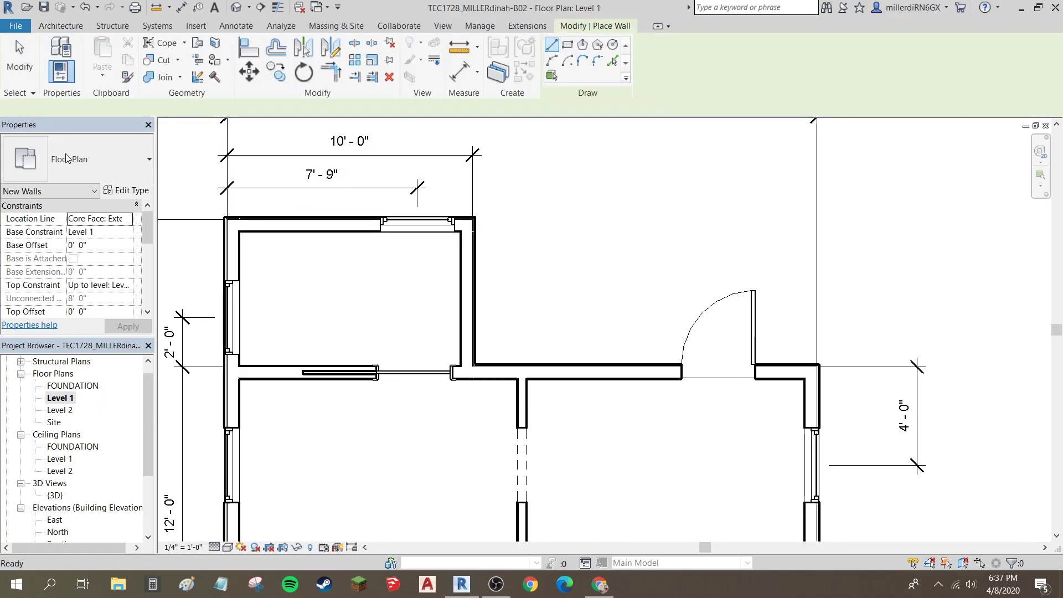
Step: Set the walls' base to FOUNDATION, top to Level 1, and Top Offset to -0' 8"
{"action": "left_click", "coordinate": [92, 232]}
{"action": "left_click", "coordinate": [127, 232]}
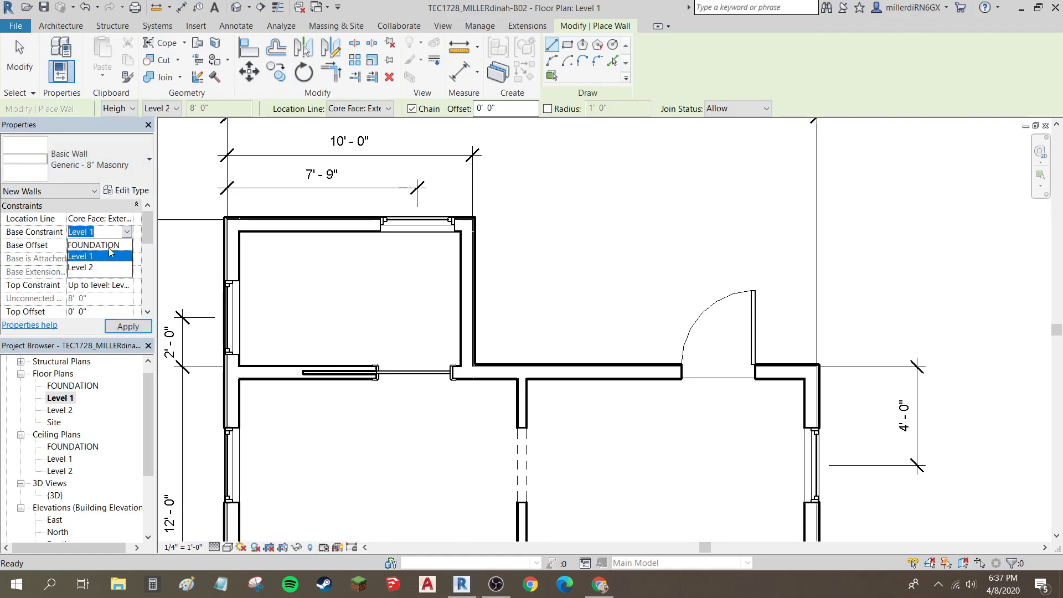
{"action": "left_click", "coordinate": [94, 256]}
{"action": "key", "text": "Up"}
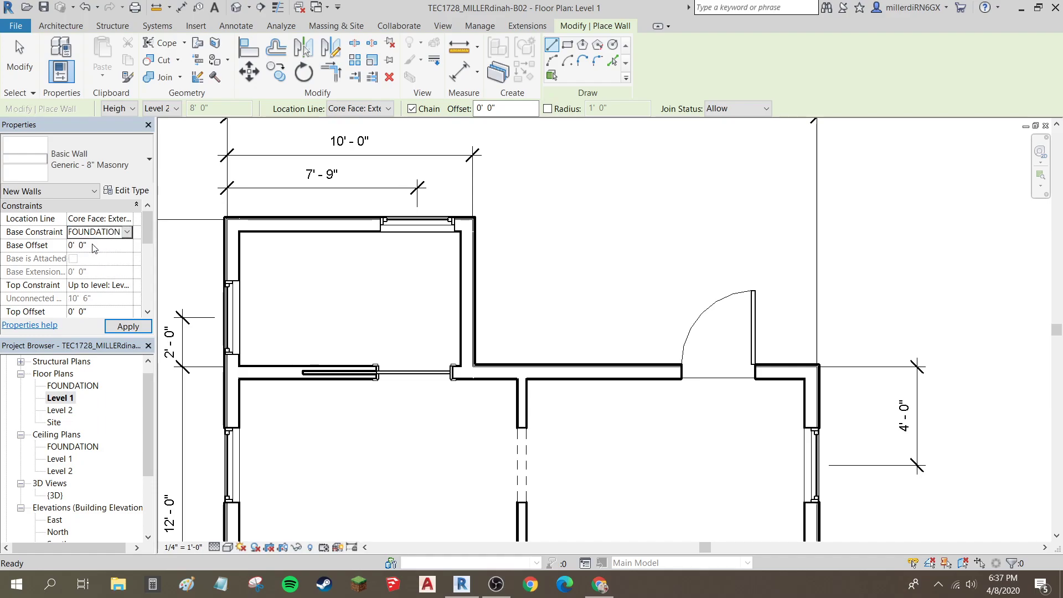
{"action": "left_click", "coordinate": [115, 286]}
{"action": "left_click", "coordinate": [127, 286]}
{"action": "left_click", "coordinate": [126, 322]}
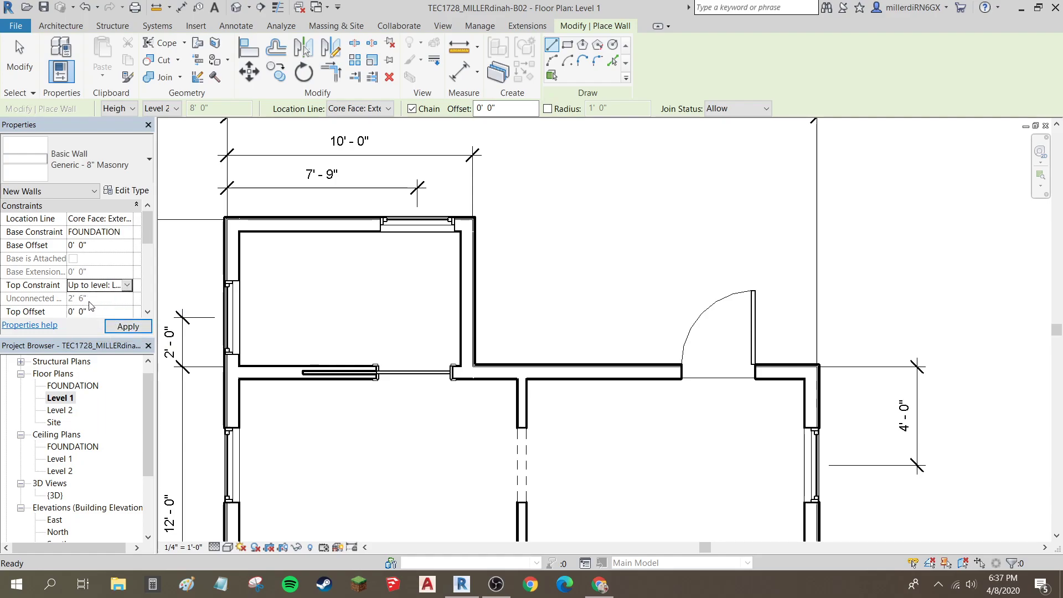
{"action": "left_click", "coordinate": [89, 312]}
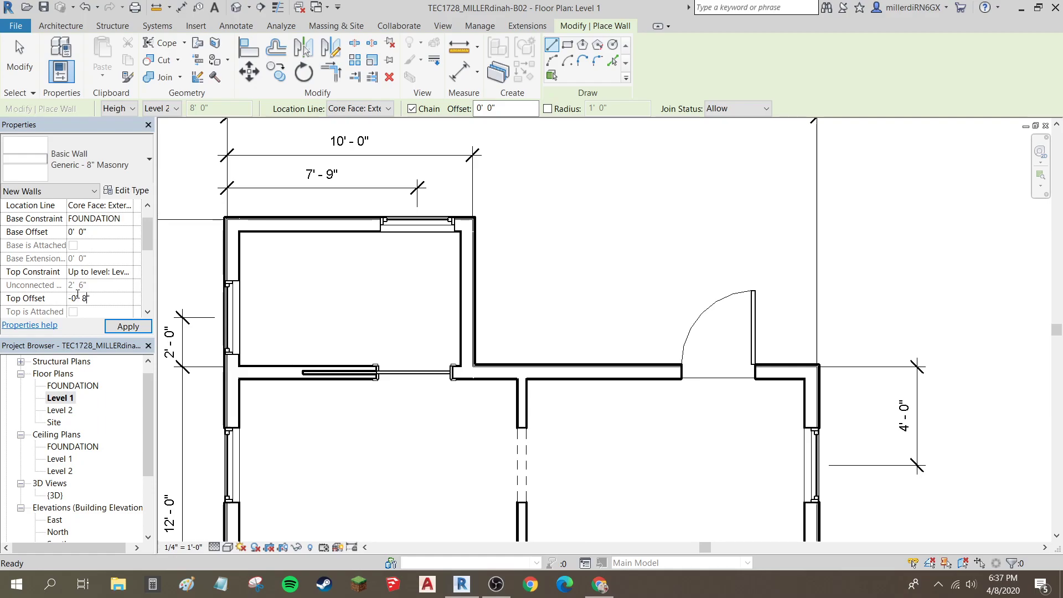
{"action": "left_click", "coordinate": [127, 330]}
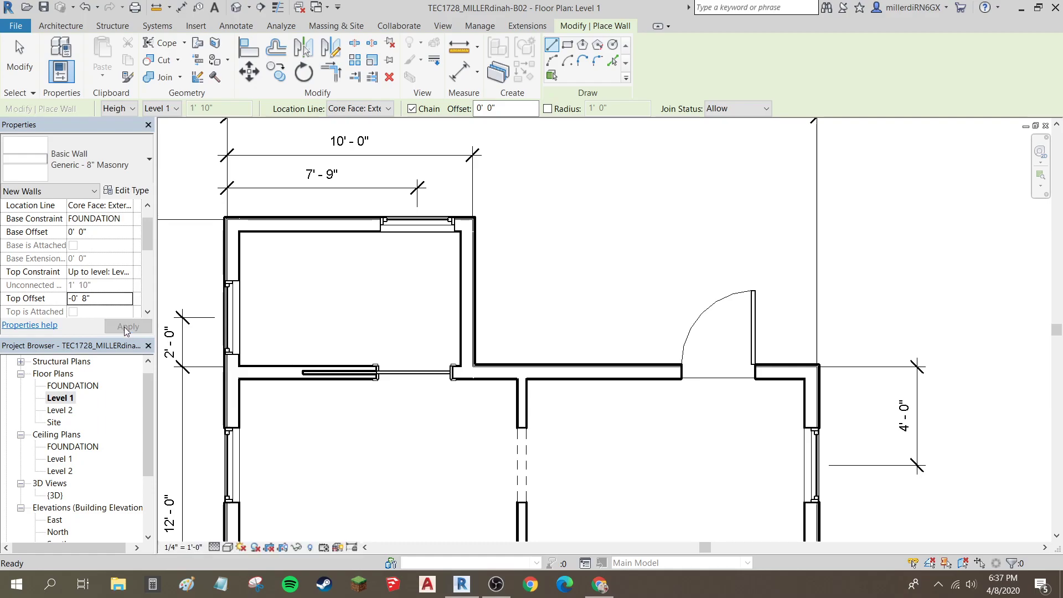
{"action": "scroll", "coordinate": [216, 217], "scroll_direction": "up", "scroll_amount": 3}
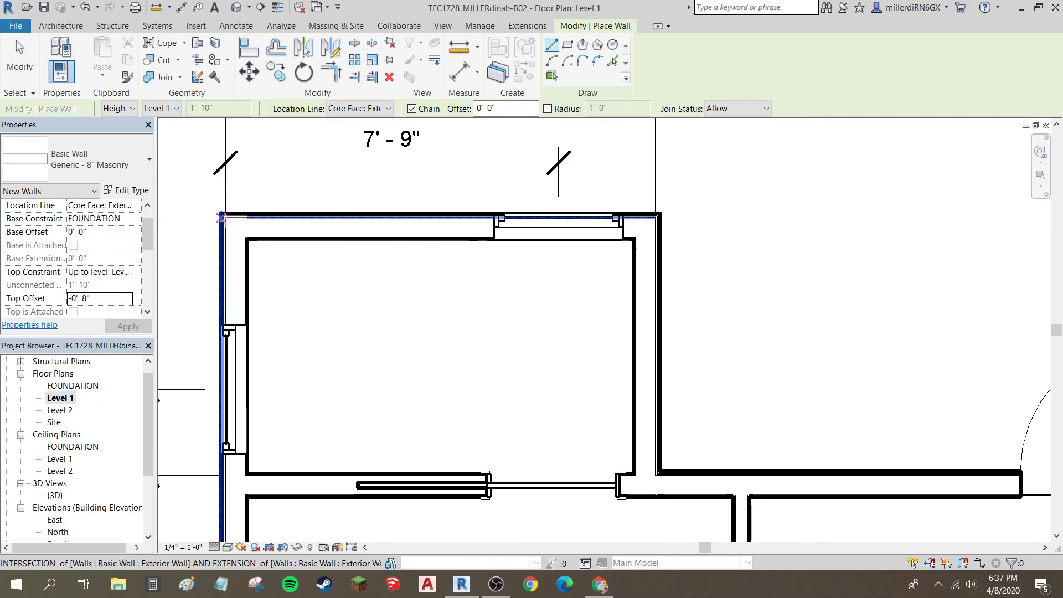
Step: Draw masonry walls from the top-left corner across the top, via the inner corner, to the right exterior corner
{"action": "scroll", "coordinate": [234, 227], "scroll_direction": "up", "scroll_amount": 2}
{"action": "left_click", "coordinate": [219, 211]}
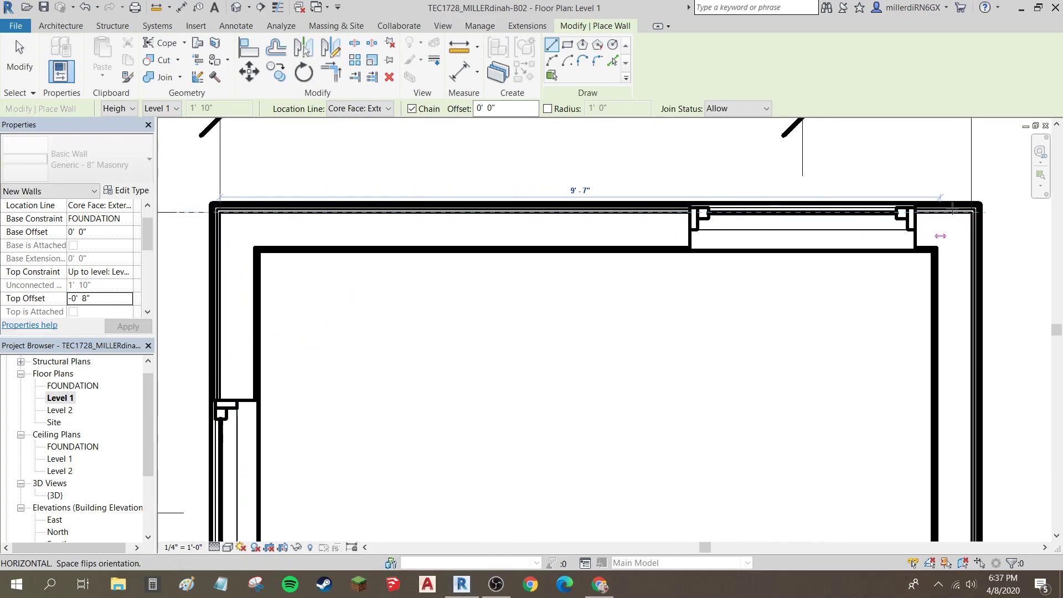
{"action": "left_click", "coordinate": [970, 211]}
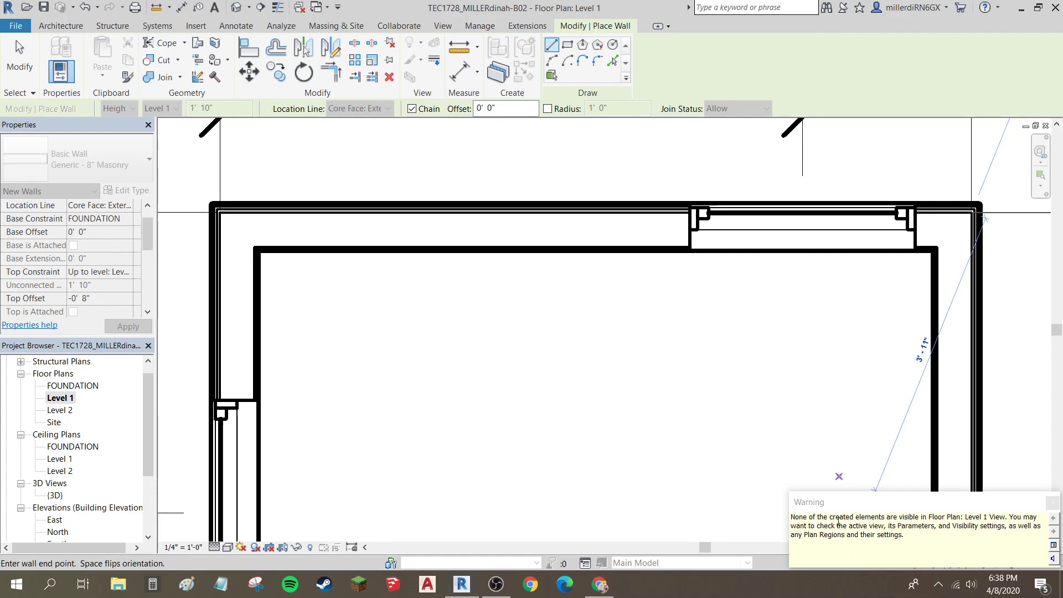
{"action": "scroll", "coordinate": [817, 385], "scroll_direction": "down", "scroll_amount": 2}
{"action": "middle_click_drag", "start_coordinate": [807, 371], "coordinate": [542, 221]}
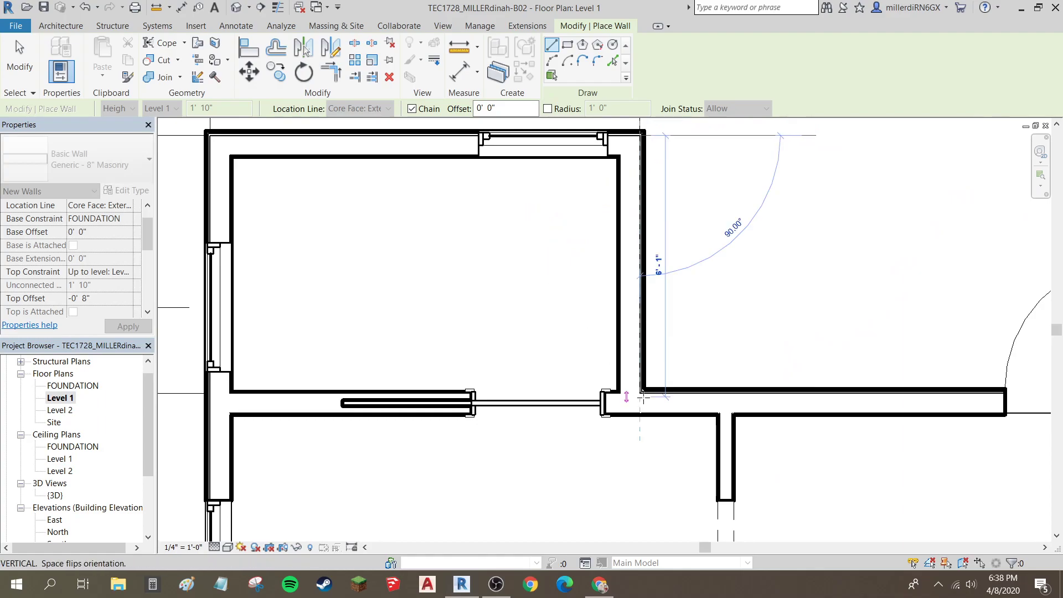
{"action": "scroll", "coordinate": [641, 391], "scroll_direction": "up", "scroll_amount": 2}
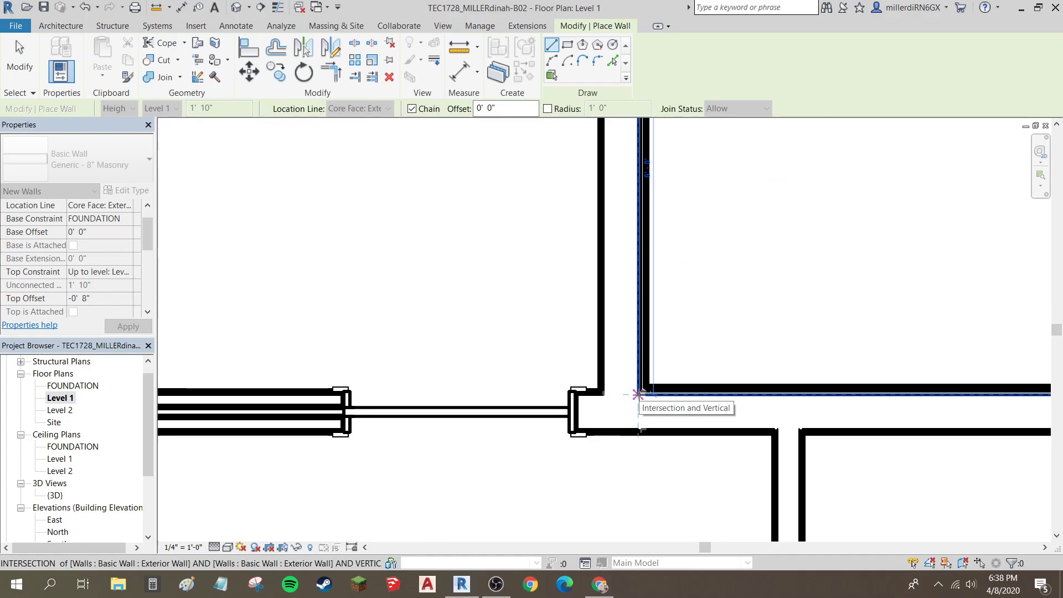
{"action": "left_click", "coordinate": [638, 395]}
{"action": "scroll", "coordinate": [638, 394], "scroll_direction": "down", "scroll_amount": 3}
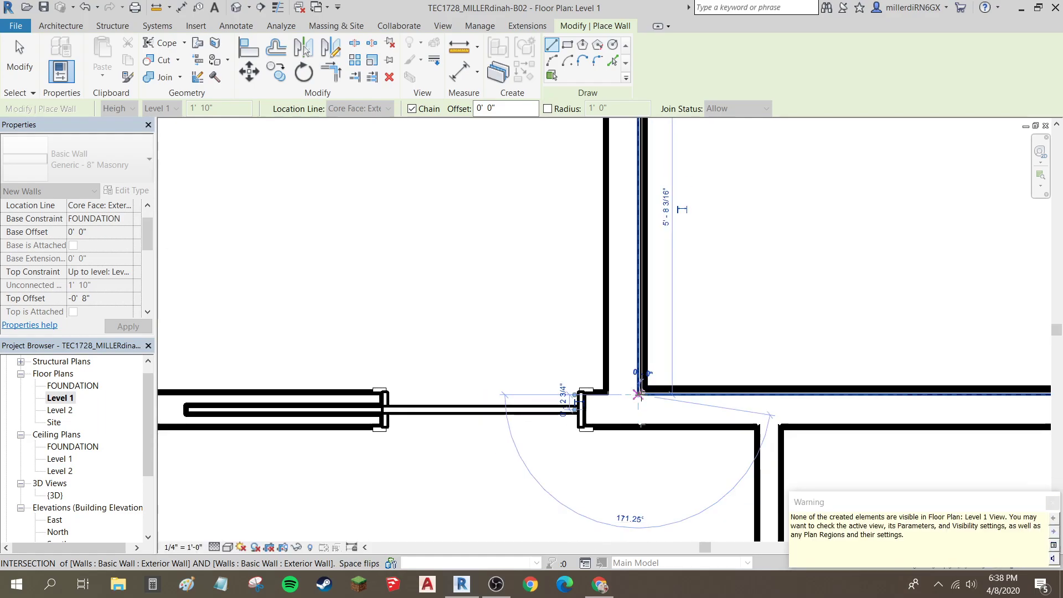
{"action": "scroll", "coordinate": [688, 381], "scroll_direction": "down", "scroll_amount": 1}
{"action": "middle_click_drag", "start_coordinate": [801, 402], "coordinate": [454, 382]}
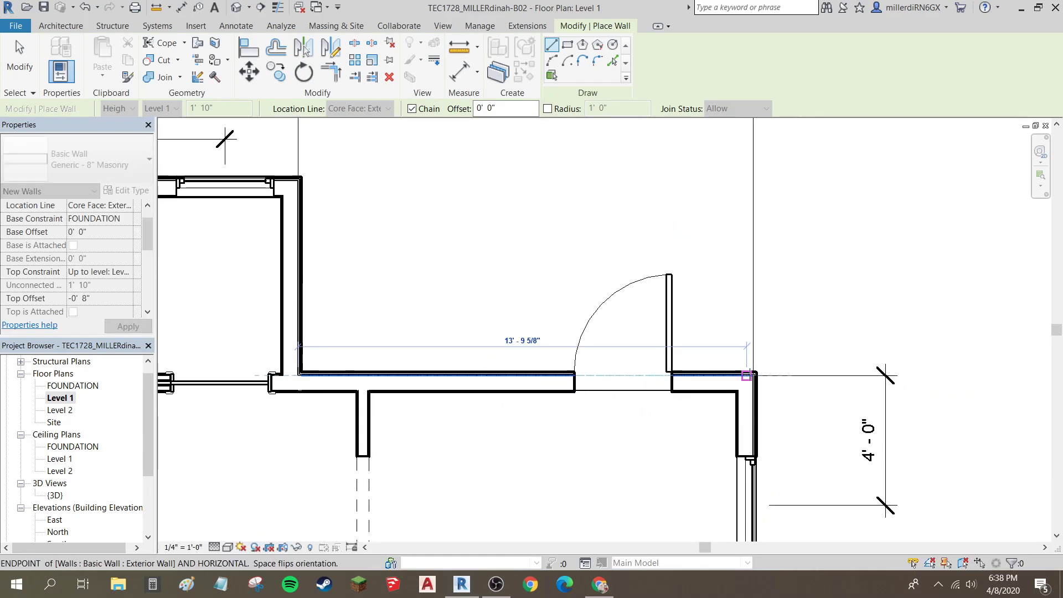
{"action": "scroll", "coordinate": [751, 385], "scroll_direction": "up", "scroll_amount": 5}
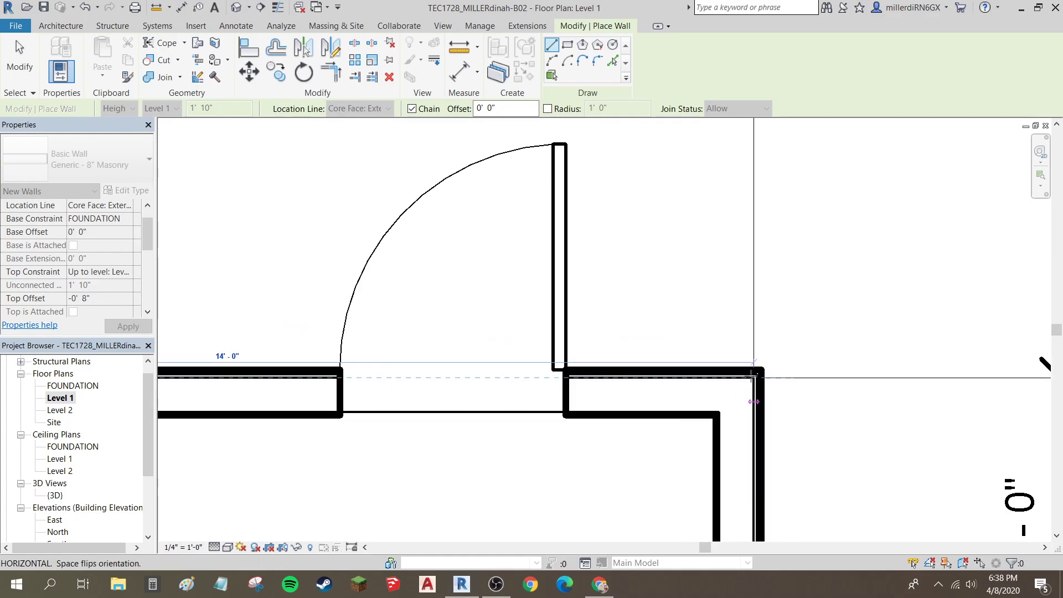
{"action": "left_click", "coordinate": [753, 379]}
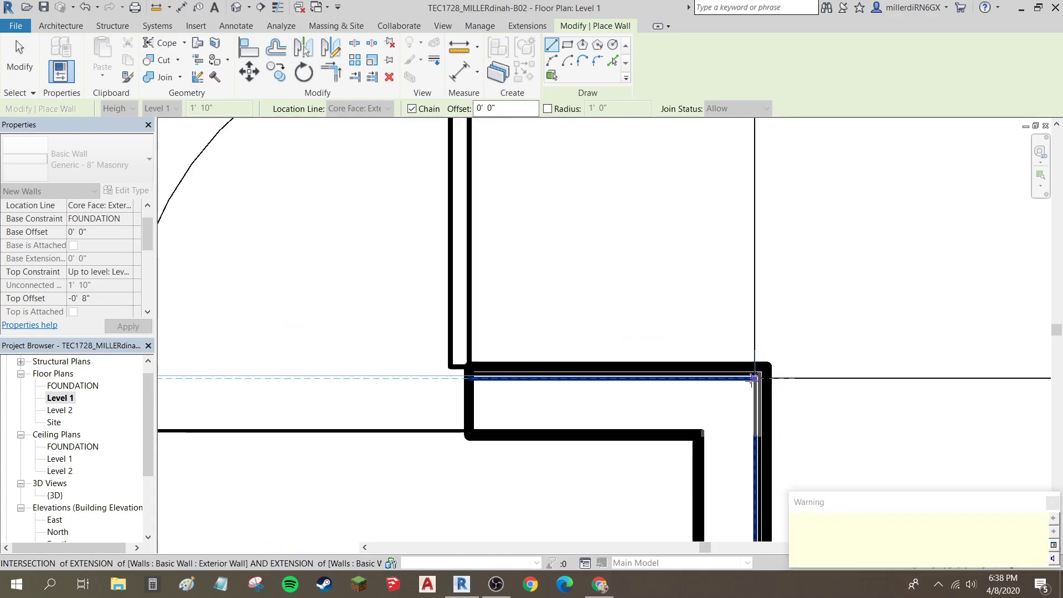
Step: Continue the walls through the lower-right and lower-left corners, closing at the top-left start
{"action": "scroll", "coordinate": [759, 426], "scroll_direction": "down", "scroll_amount": 4}
{"action": "middle_click_drag", "start_coordinate": [755, 443], "coordinate": [690, 266]}
{"action": "scroll", "coordinate": [686, 467], "scroll_direction": "up", "scroll_amount": 3}
{"action": "scroll", "coordinate": [687, 467], "scroll_direction": "up", "scroll_amount": 2}
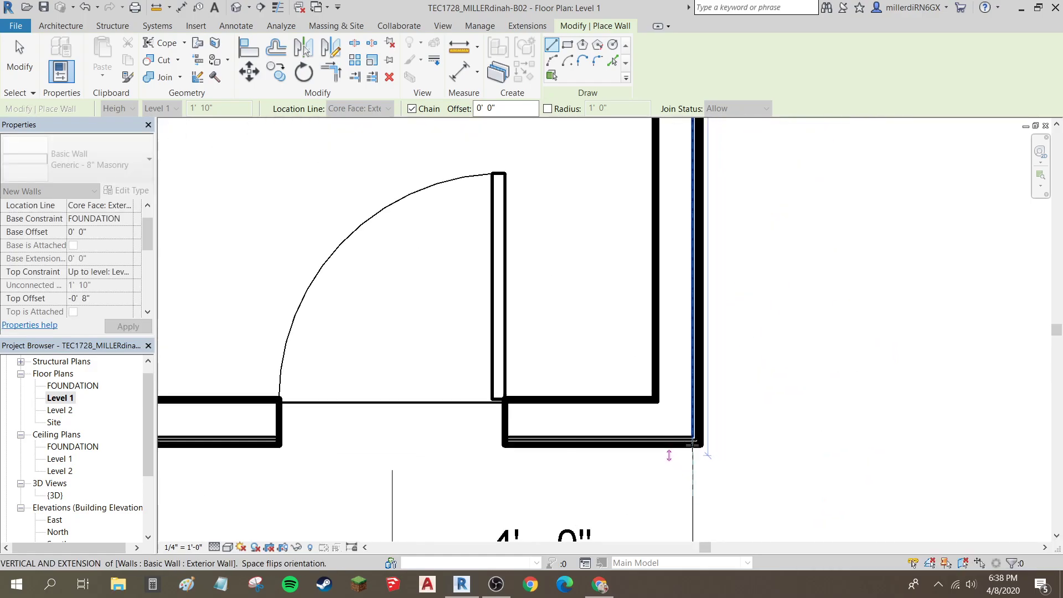
{"action": "left_click", "coordinate": [693, 437]}
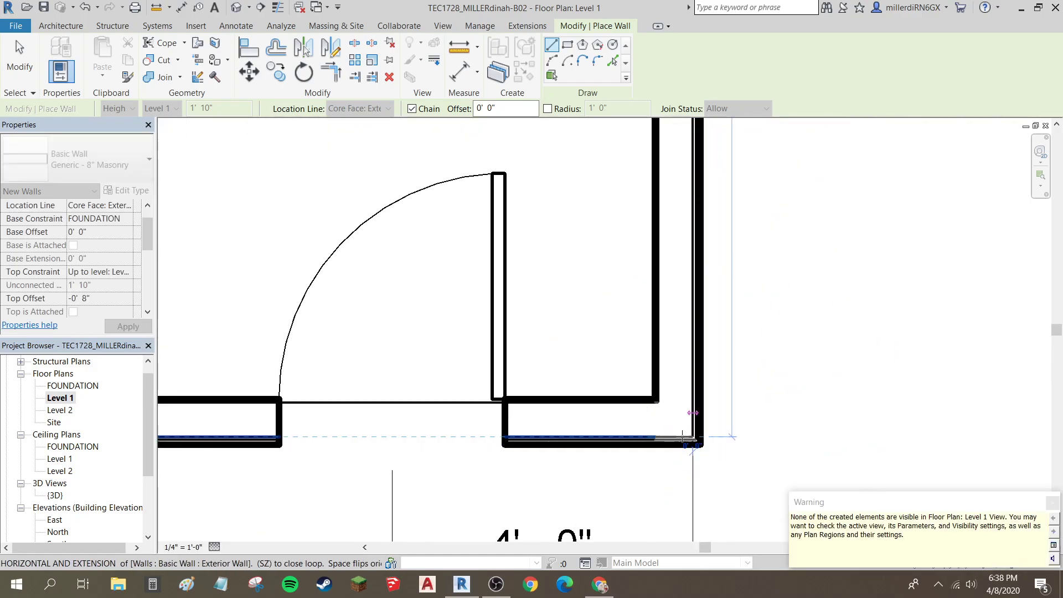
{"action": "scroll", "coordinate": [470, 434], "scroll_direction": "down", "scroll_amount": 4}
{"action": "middle_click_drag", "start_coordinate": [291, 430], "coordinate": [649, 419]}
{"action": "scroll", "coordinate": [375, 427], "scroll_direction": "up", "scroll_amount": 5}
{"action": "scroll", "coordinate": [357, 427], "scroll_direction": "up", "scroll_amount": 2}
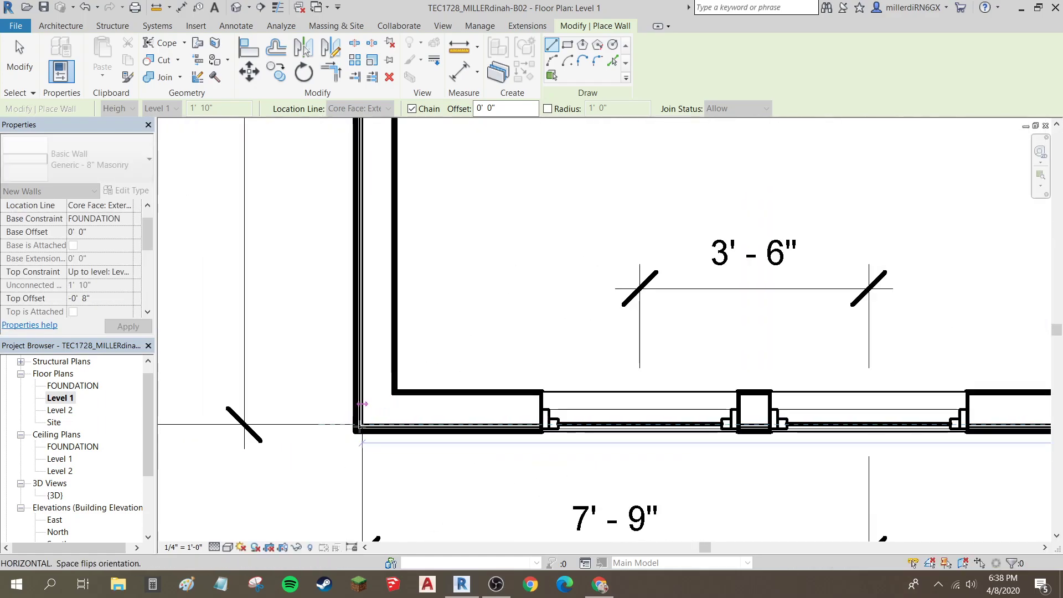
{"action": "left_click", "coordinate": [362, 425]}
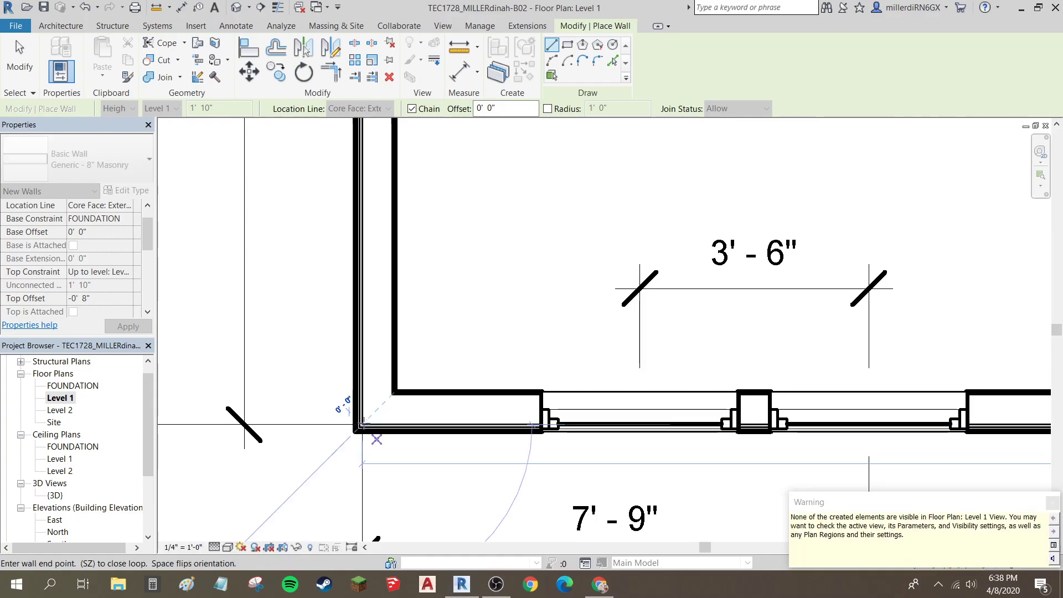
{"action": "scroll", "coordinate": [361, 427], "scroll_direction": "down", "scroll_amount": 4}
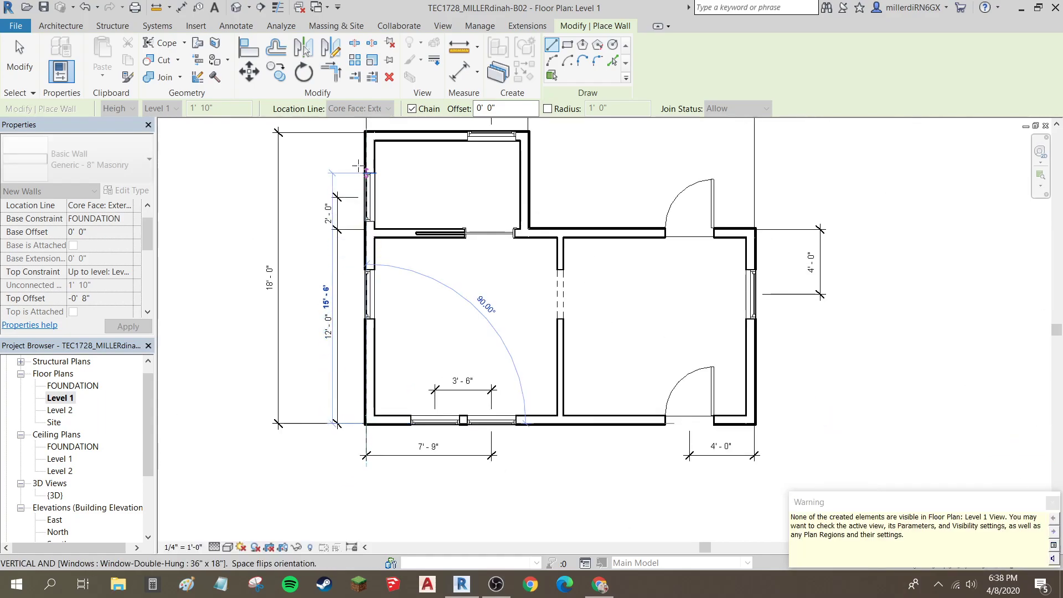
{"action": "scroll", "coordinate": [364, 219], "scroll_direction": "up", "scroll_amount": 2}
{"action": "middle_click_drag", "start_coordinate": [373, 191], "coordinate": [374, 240]}
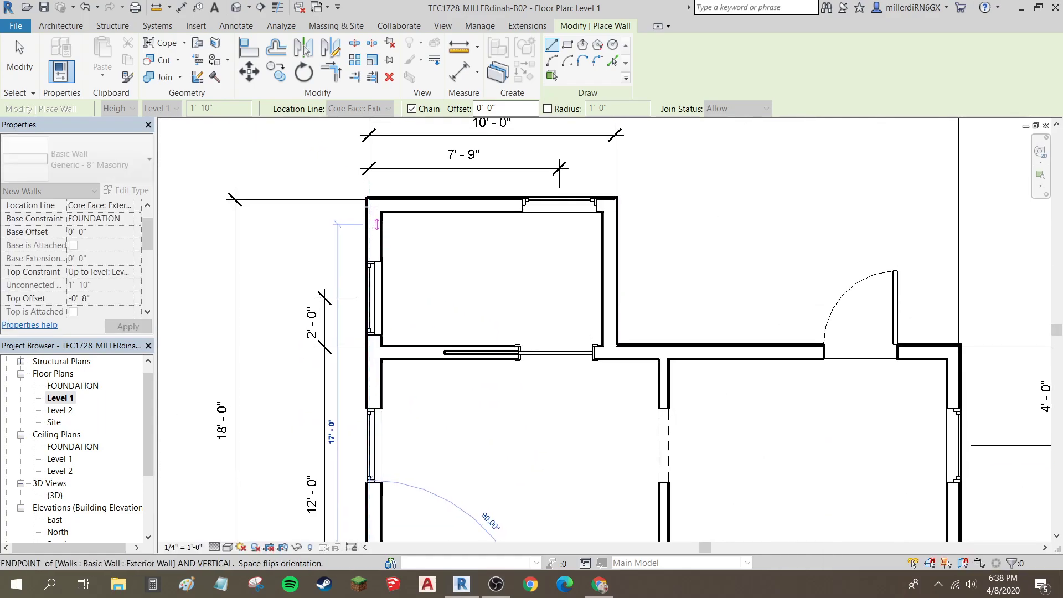
{"action": "left_click", "coordinate": [369, 199]}
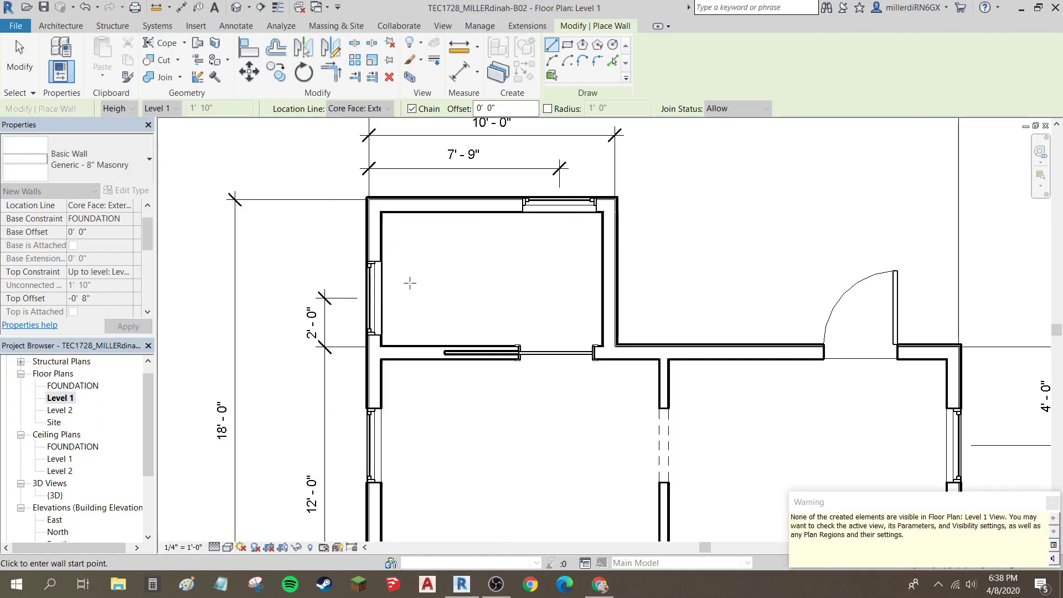
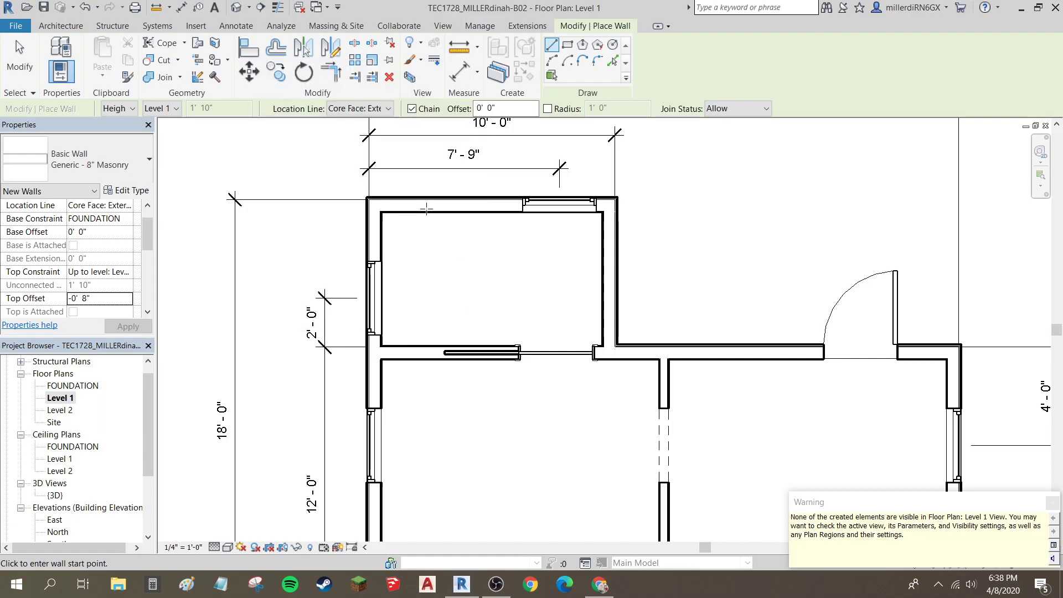
Step: Switch to the FOUNDATION floor plan and zoom in on the house's walls
{"action": "double_click", "coordinate": [68, 386]}
{"action": "scroll", "coordinate": [487, 290], "scroll_direction": "up", "scroll_amount": 10}
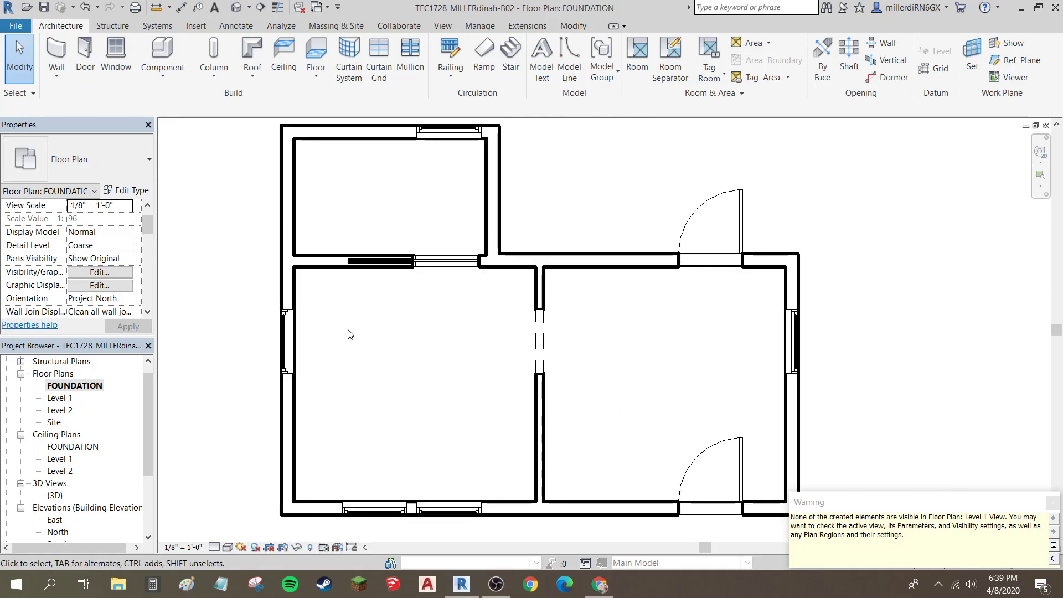
{"action": "double_click", "coordinate": [57, 395]}
{"action": "double_click", "coordinate": [68, 386]}
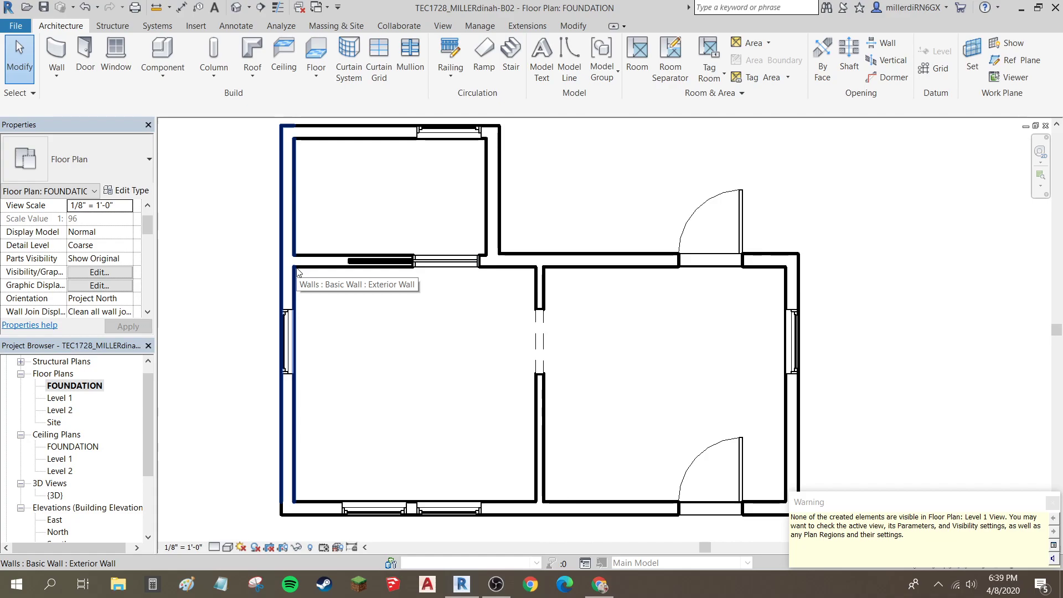
{"action": "left_click", "coordinate": [295, 271]}
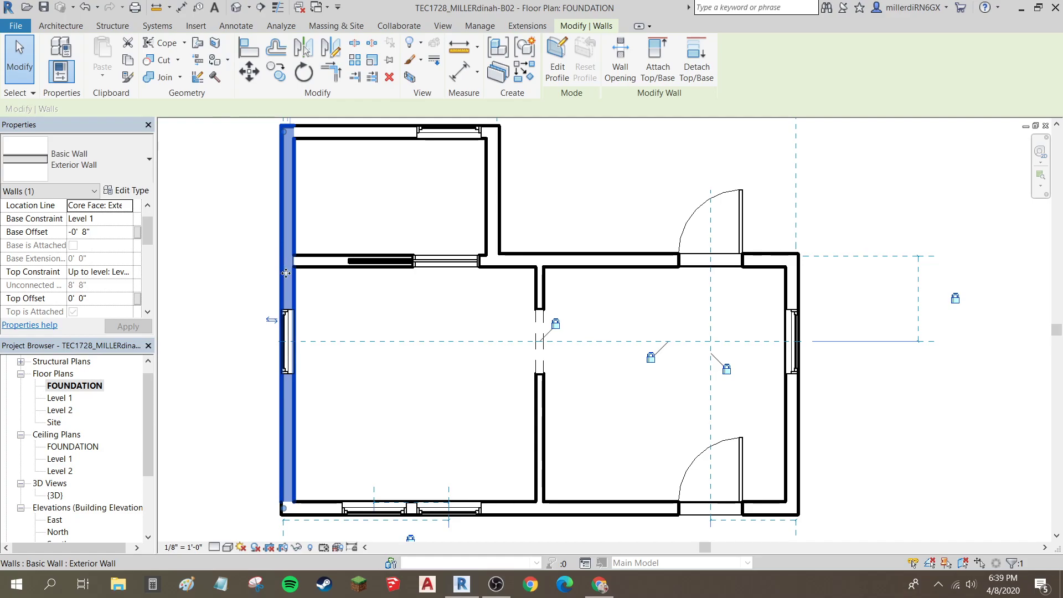
{"action": "left_click", "coordinate": [237, 8]}
{"action": "key", "text": "Escape"}
{"action": "mouse_move", "coordinate": [379, 415]}
{"action": "middle_mouse_down"}
{"action": "mouse_move", "coordinate": [421, 377]}
{"action": "mouse_move", "coordinate": [429, 280]}
{"action": "mouse_move", "coordinate": [397, 378]}
{"action": "middle_mouse_up"}
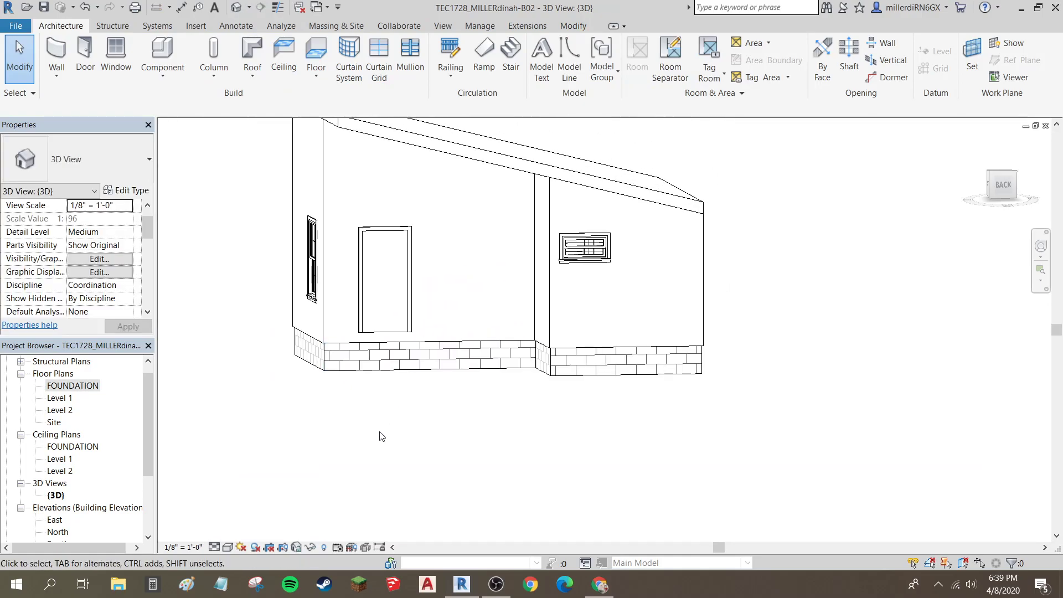
{"action": "mouse_move", "coordinate": [352, 441]}
{"action": "middle_mouse_down", "text": "shift"}
{"action": "mouse_move", "coordinate": [390, 389]}
{"action": "mouse_move", "coordinate": [82, 403]}
{"action": "middle_mouse_up", "text": "shift"}
{"action": "double_click", "coordinate": [76, 388]}
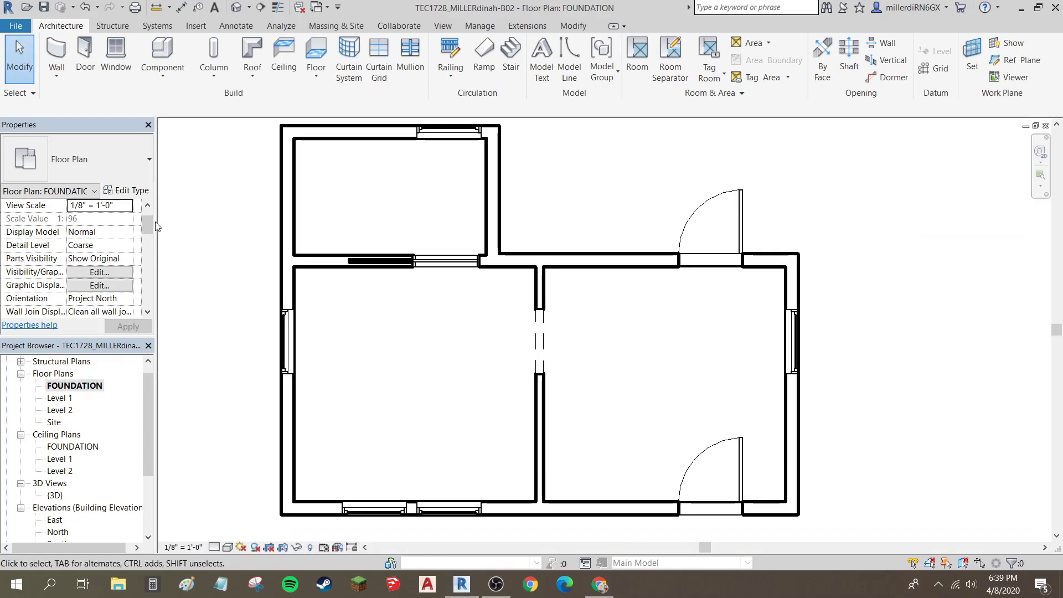
Step: Edit the FOUNDATION view range: keep Top at 7' 6" and set Cut plane offset to 1' 0"
{"action": "left_click", "coordinate": [149, 313]}
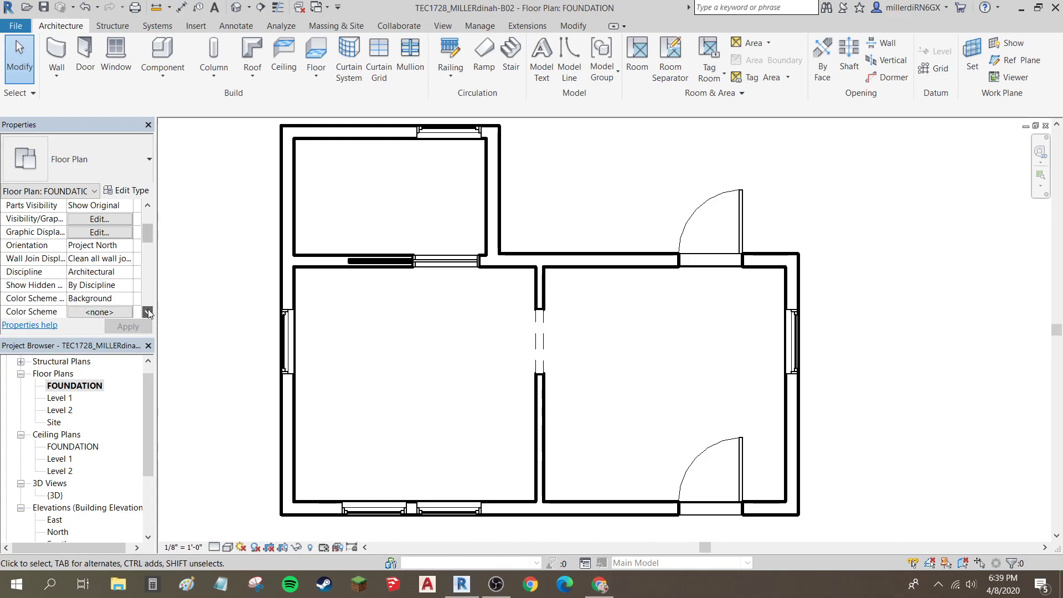
{"action": "left_click_drag", "start_coordinate": [148, 314], "coordinate": [149, 313]}
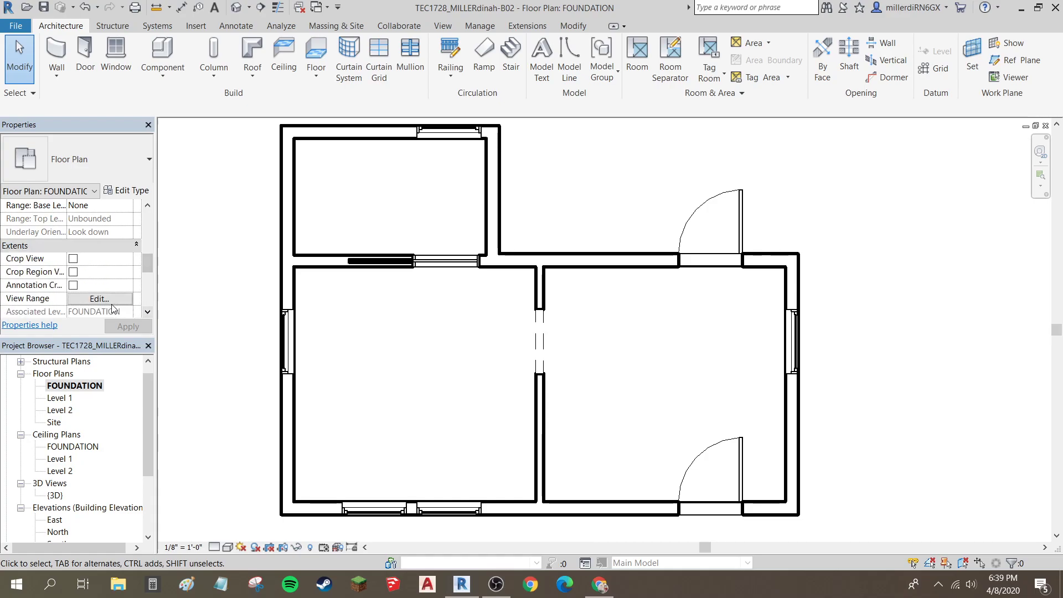
{"action": "left_click", "coordinate": [98, 299]}
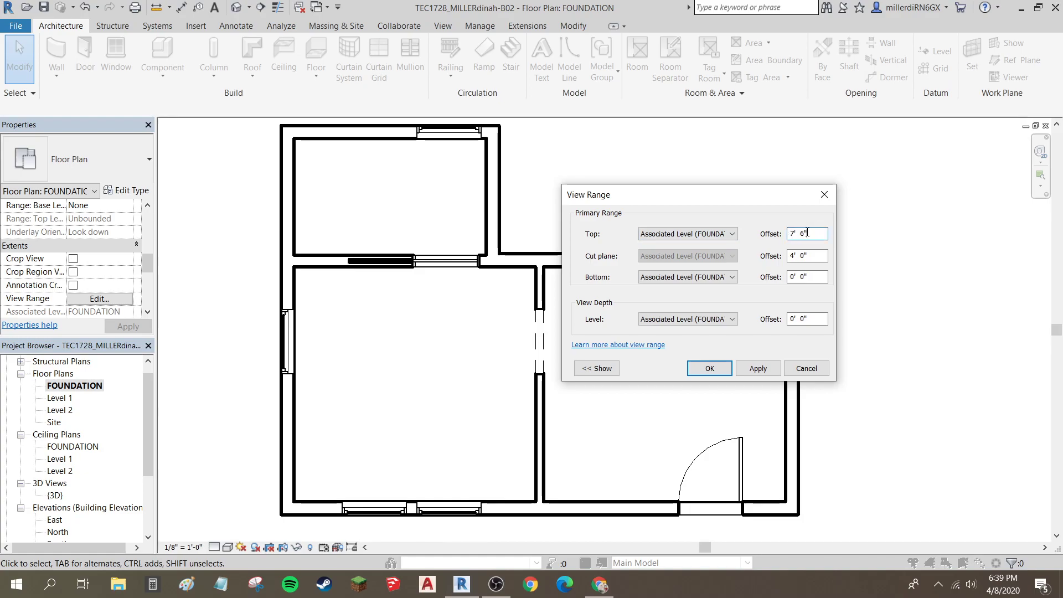
{"action": "key", "text": "Tab"}
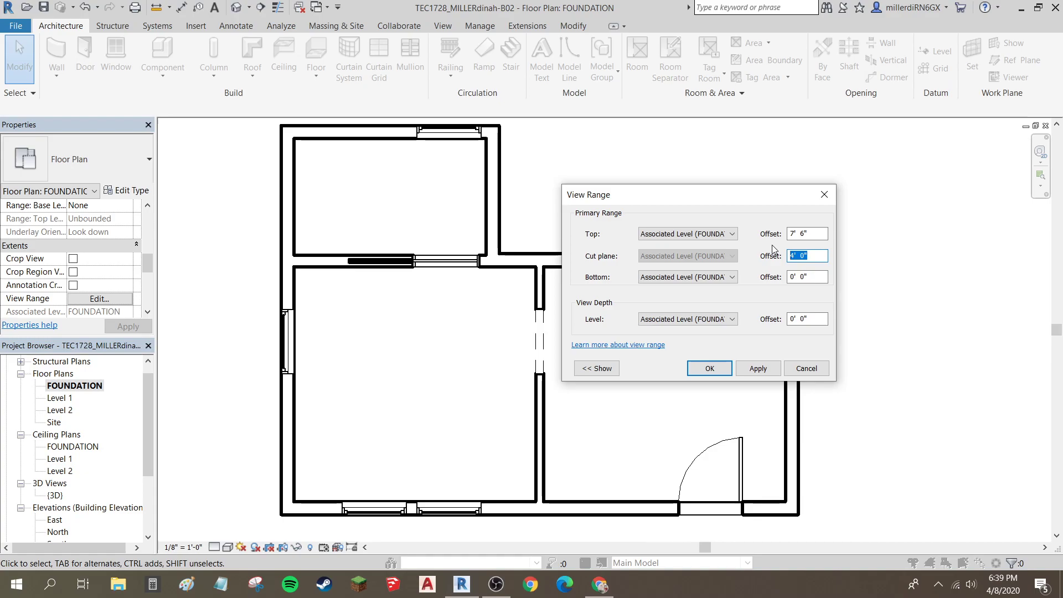
{"action": "type", "text": "1'"}
{"action": "left_click", "coordinate": [709, 365]}
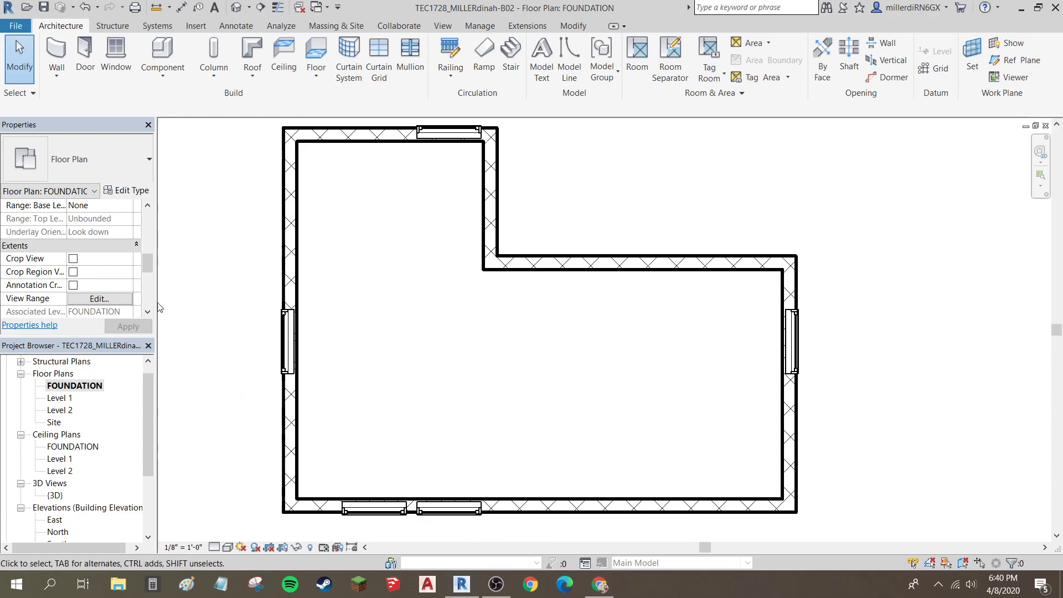
{"action": "left_click", "coordinate": [149, 214]}
{"action": "left_click_drag", "start_coordinate": [146, 237], "coordinate": [148, 214]}
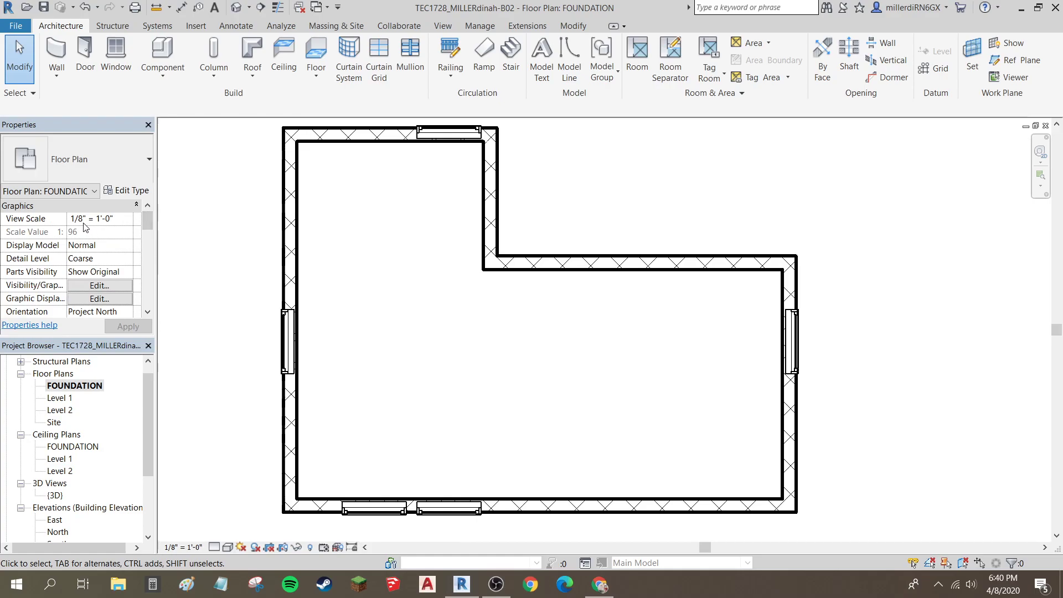
{"action": "scroll", "coordinate": [83, 226], "scroll_direction": "down", "scroll_amount": 3}
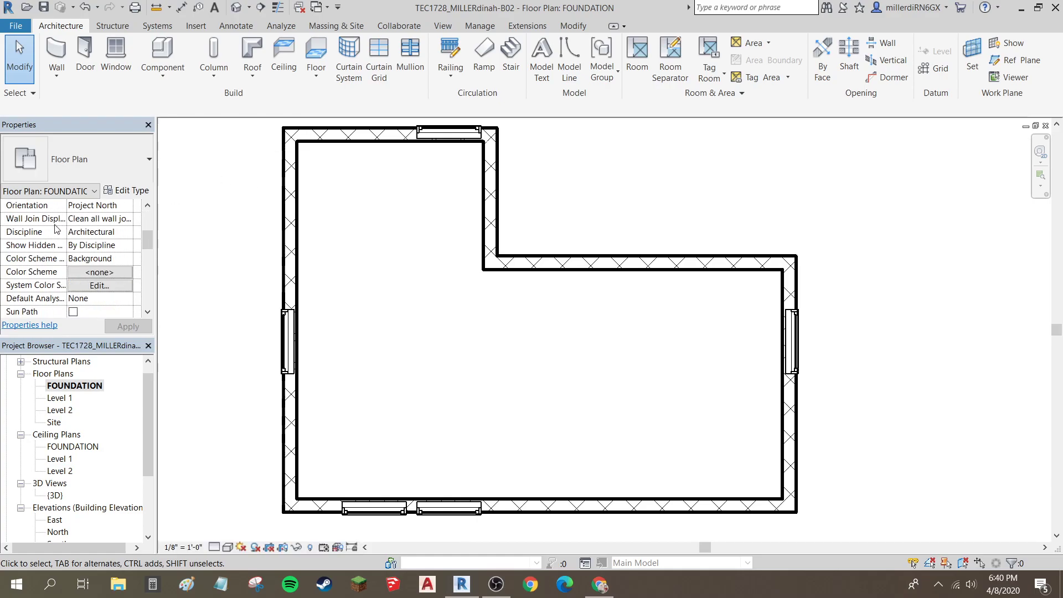
{"action": "scroll", "coordinate": [78, 228], "scroll_direction": "down", "scroll_amount": 3}
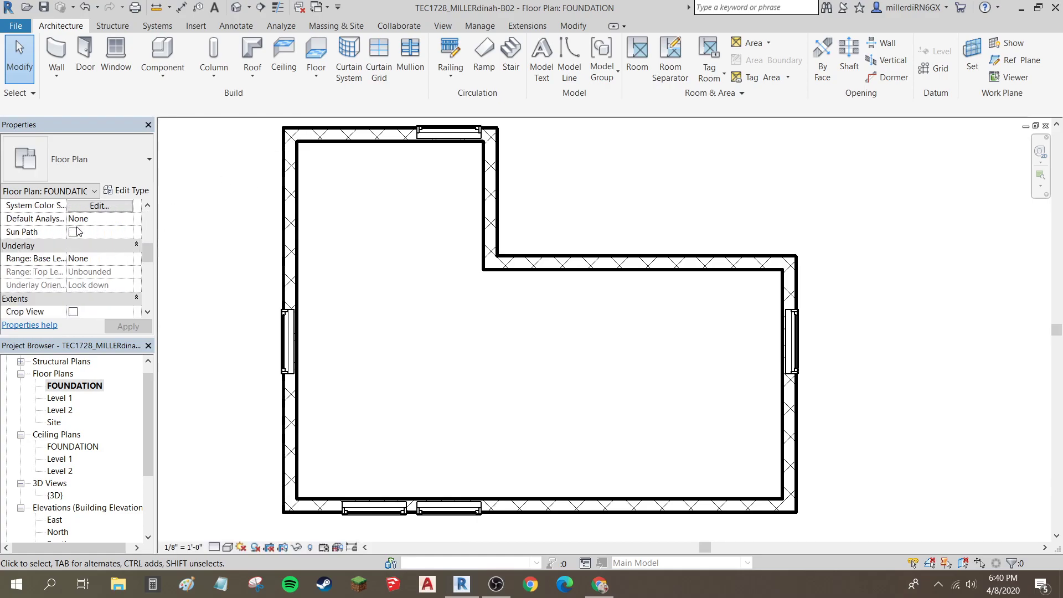
{"action": "scroll", "coordinate": [70, 249], "scroll_direction": "down", "scroll_amount": 1}
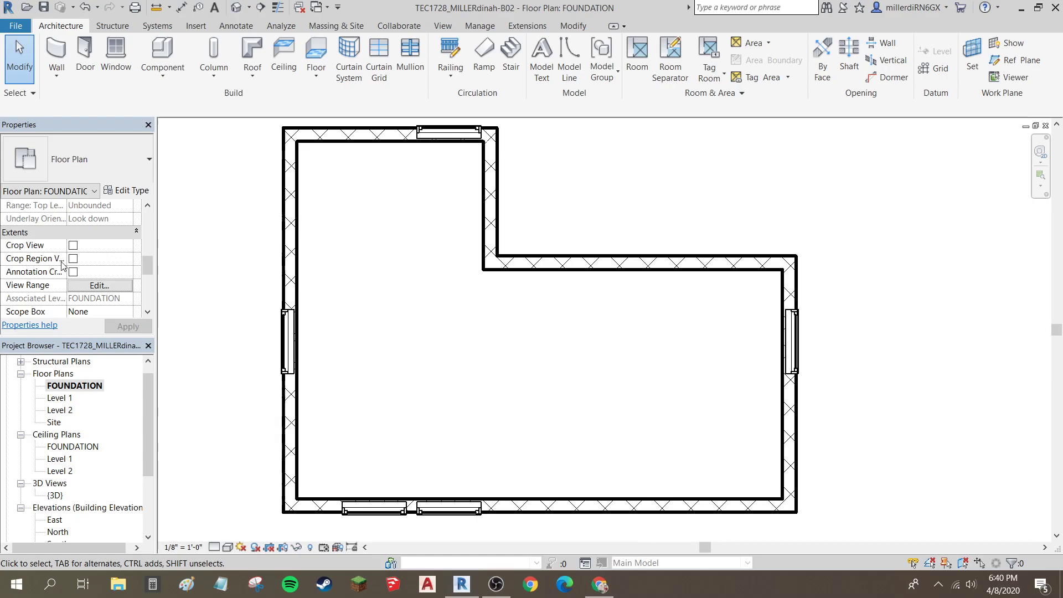
{"action": "left_click", "coordinate": [85, 286]}
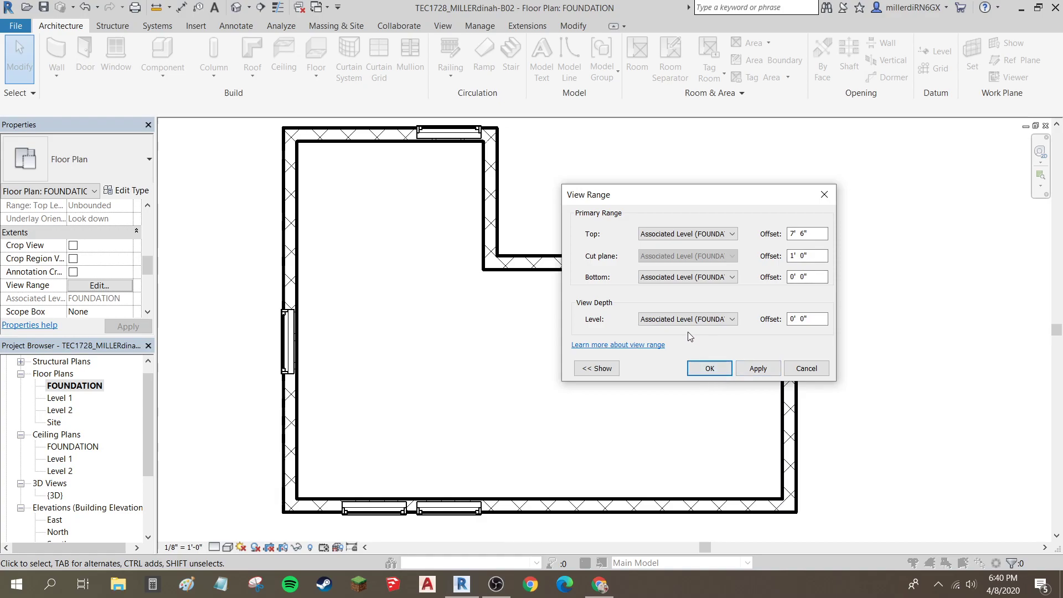
{"action": "left_click", "coordinate": [712, 370]}
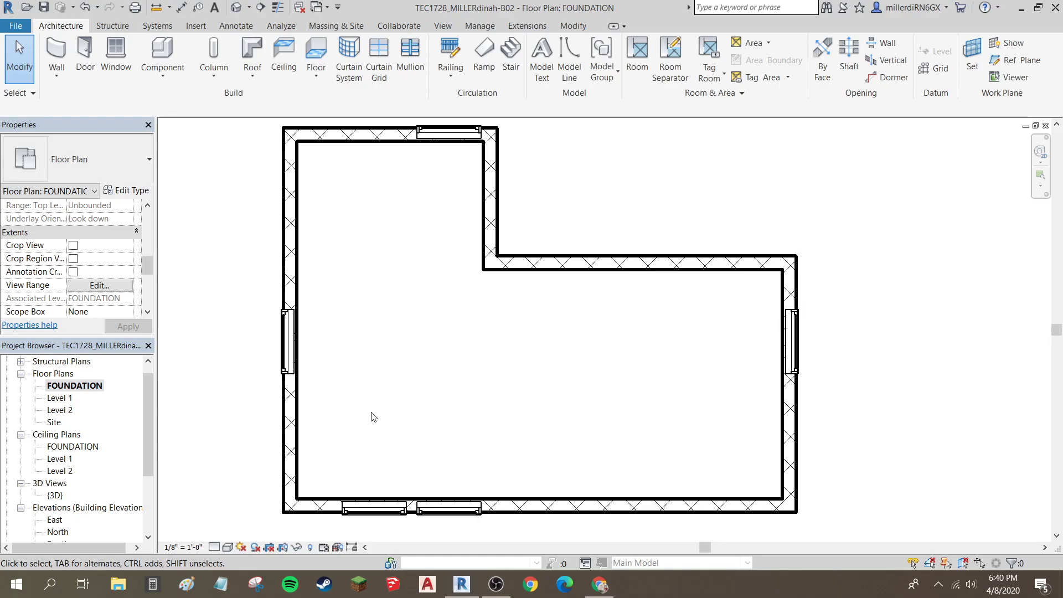
Step: Hide the left-wall window, then the whole Windows category, in the FOUNDATION plan
{"action": "right_click", "coordinate": [292, 359]}
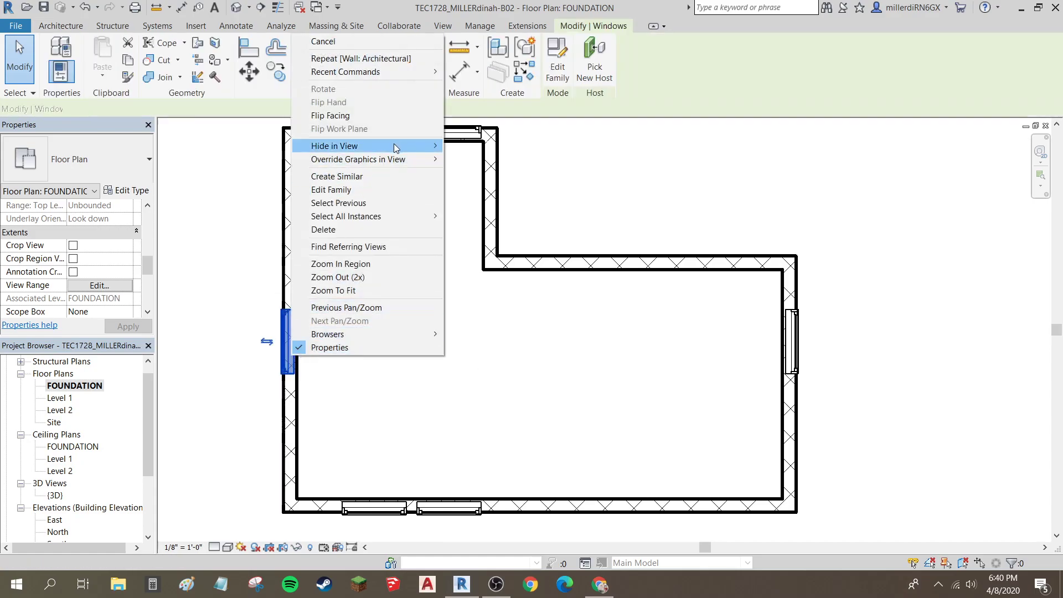
{"action": "mouse_move", "coordinate": [394, 144]}
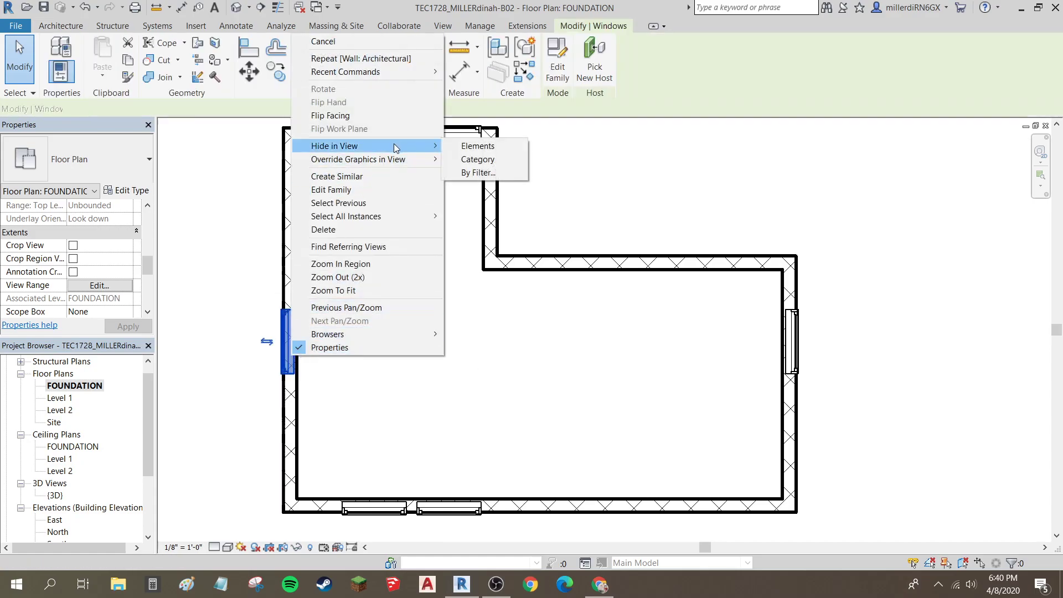
{"action": "left_click", "coordinate": [463, 147]}
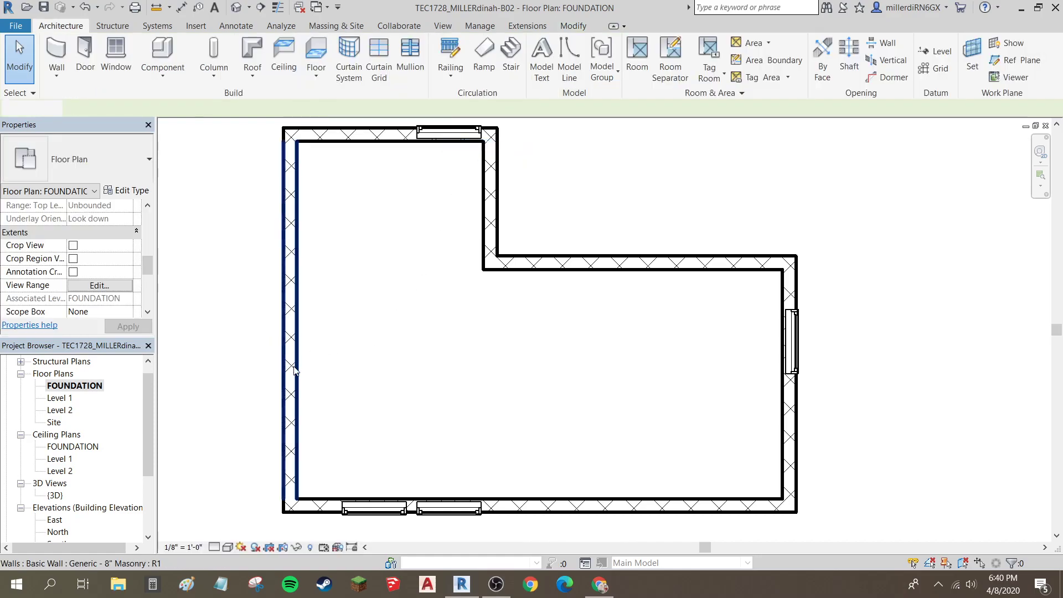
{"action": "right_click", "coordinate": [369, 510]}
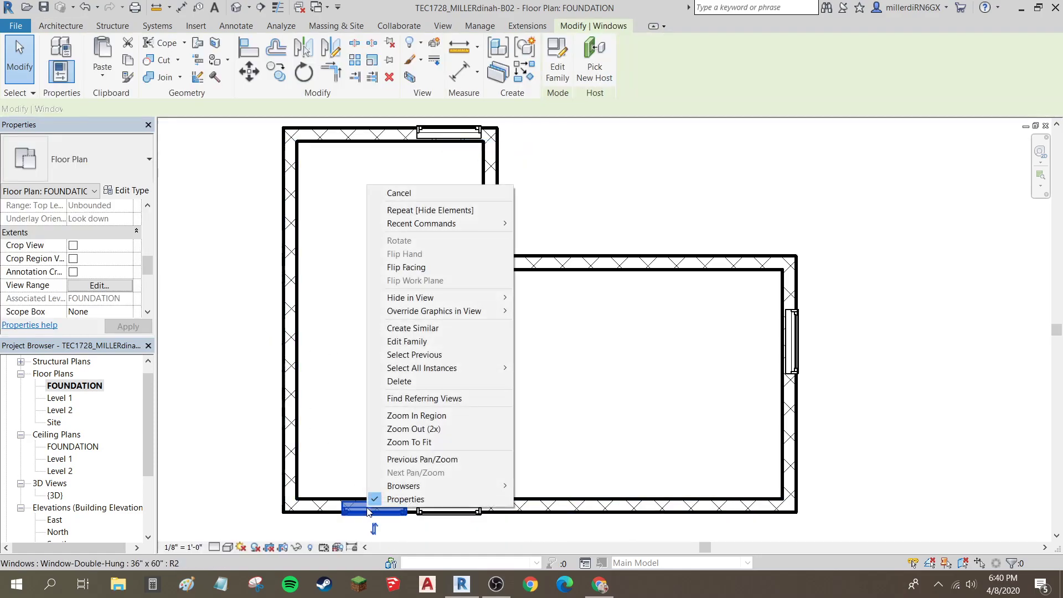
{"action": "mouse_move", "coordinate": [410, 298]}
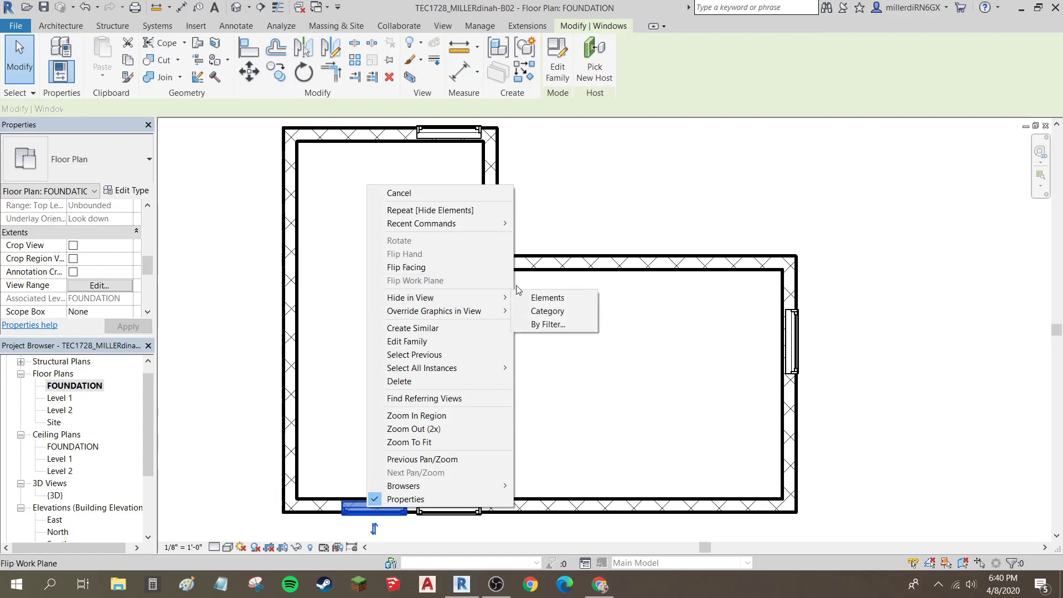
{"action": "left_click", "coordinate": [543, 311]}
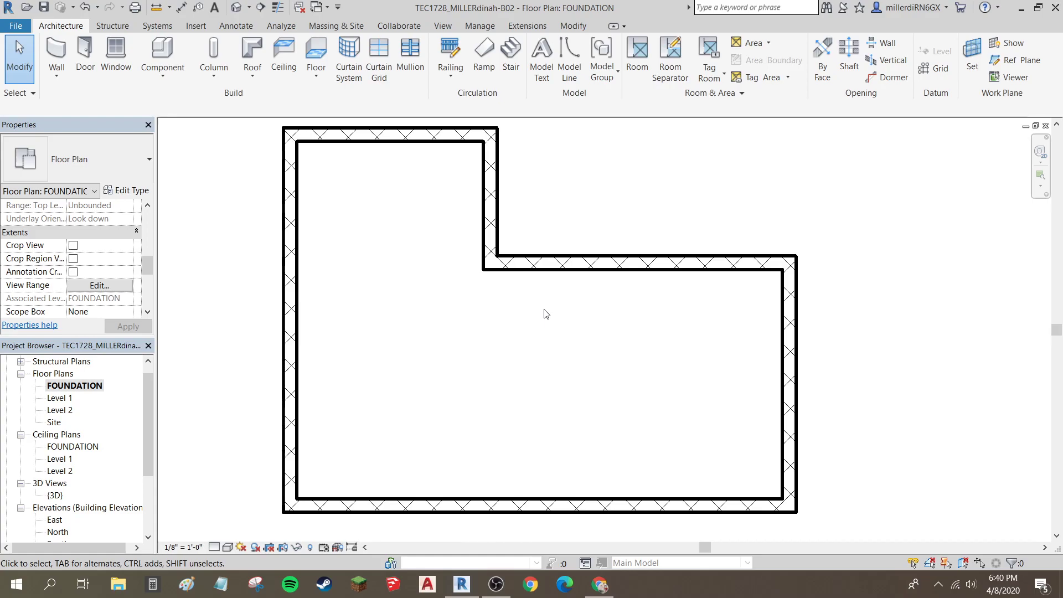
Step: Check the hidden windows with Reveal Hidden Elements, turn it off, and save the project
{"action": "left_click", "coordinate": [311, 549]}
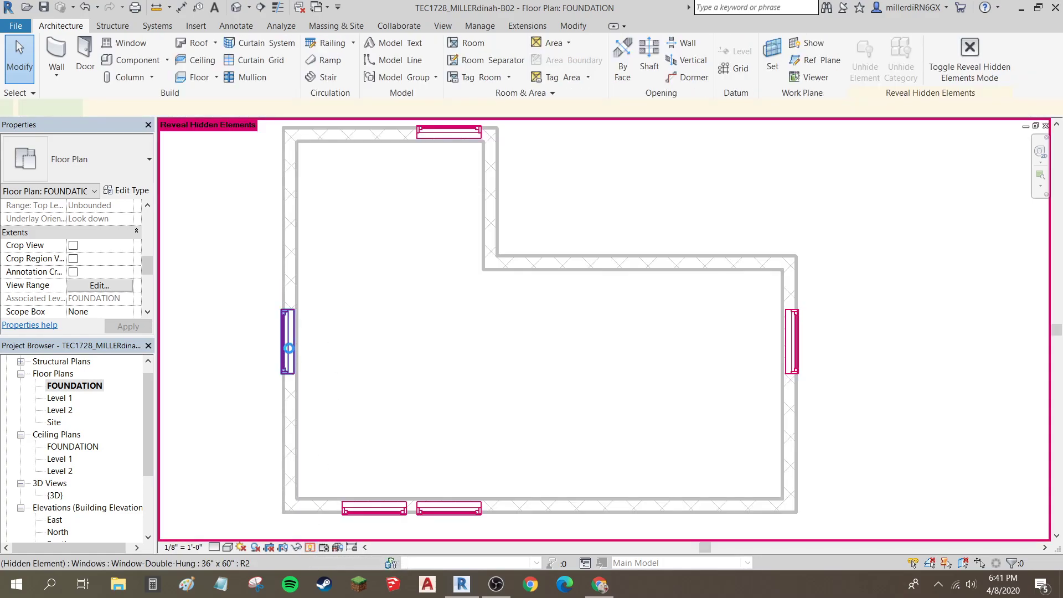
{"action": "left_click", "coordinate": [289, 348]}
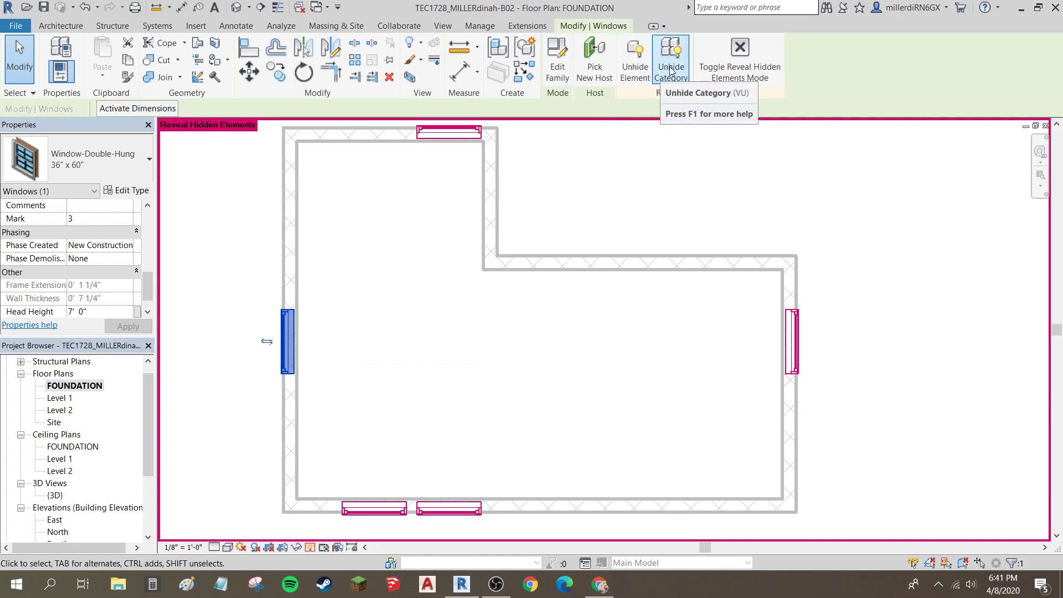
{"action": "left_click", "coordinate": [746, 70]}
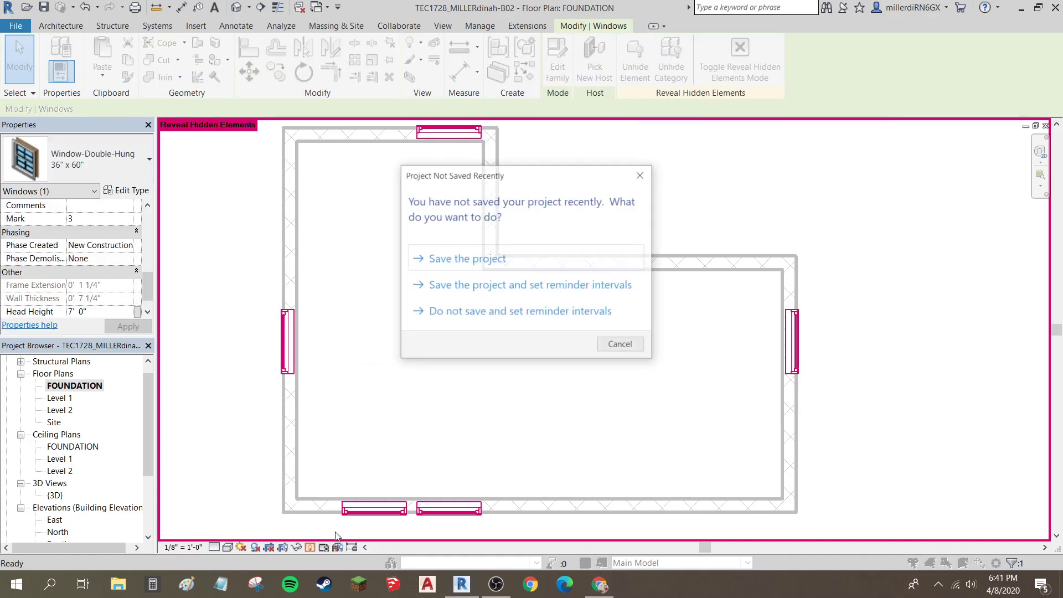
{"action": "left_click", "coordinate": [503, 268]}
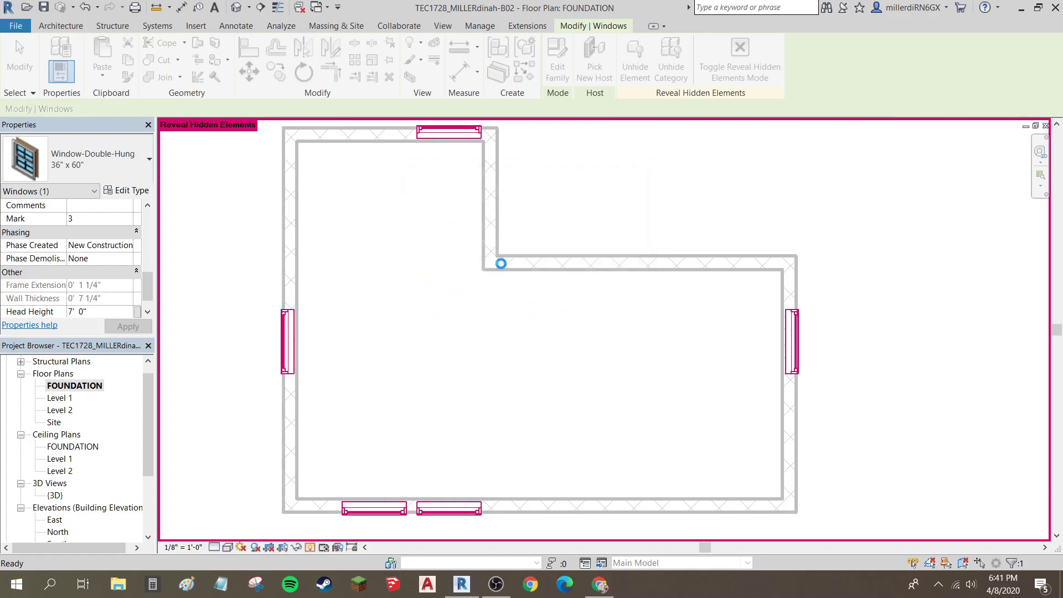
{"action": "left_click", "coordinate": [504, 302]}
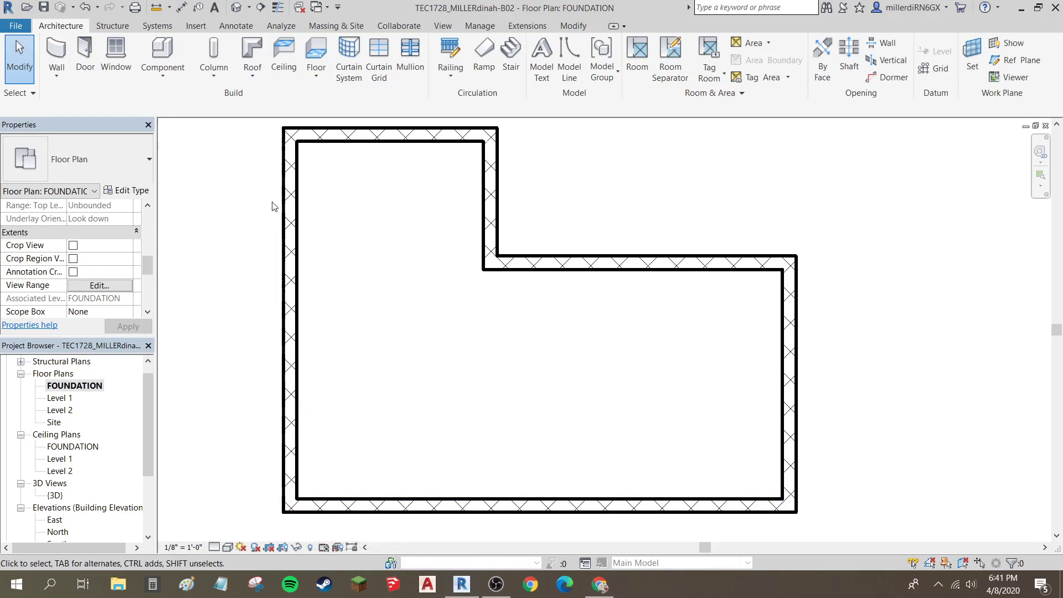
Step: Extend the interior masonry foundation wall left to the left exterior wall, then return to 3D
{"action": "left_click", "coordinate": [237, 10]}
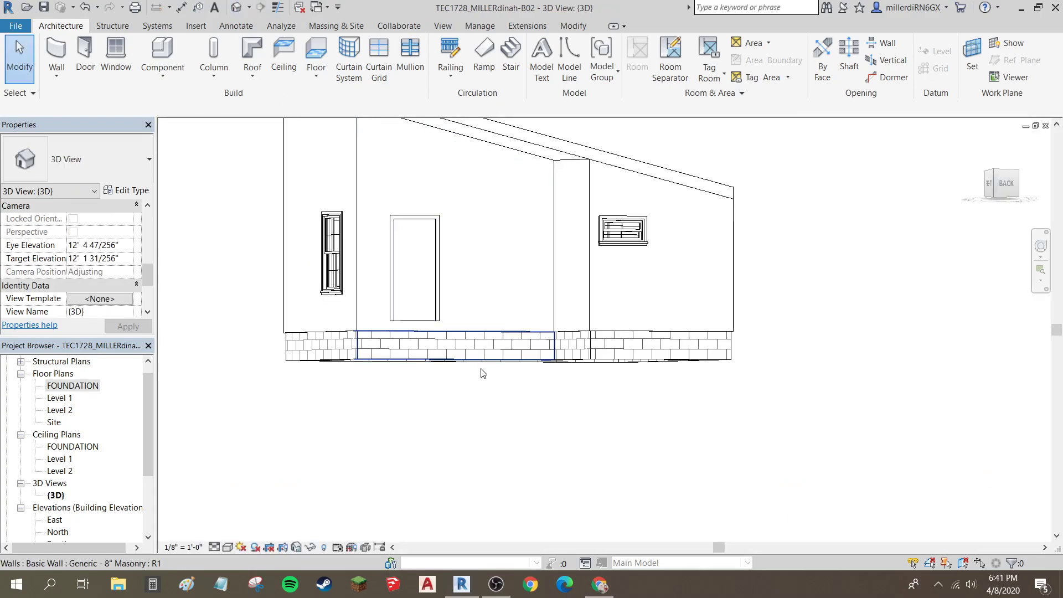
{"action": "mouse_move", "coordinate": [432, 340]}
{"action": "middle_mouse_down", "text": "shift"}
{"action": "mouse_move", "coordinate": [408, 267]}
{"action": "mouse_move", "coordinate": [423, 185]}
{"action": "mouse_move", "coordinate": [324, 227]}
{"action": "middle_mouse_up", "text": "shift"}
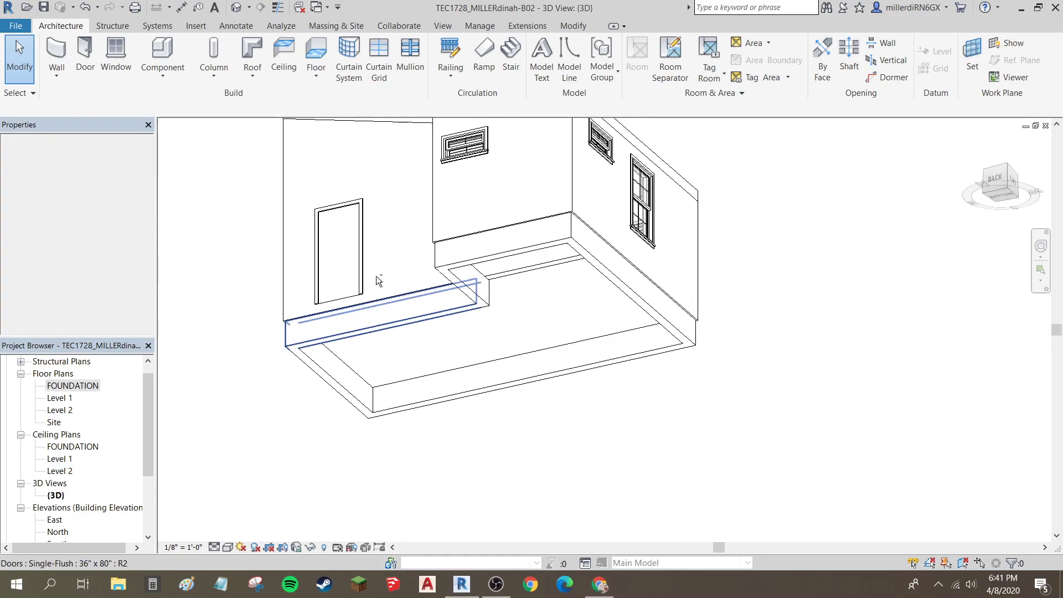
{"action": "double_click", "coordinate": [69, 387]}
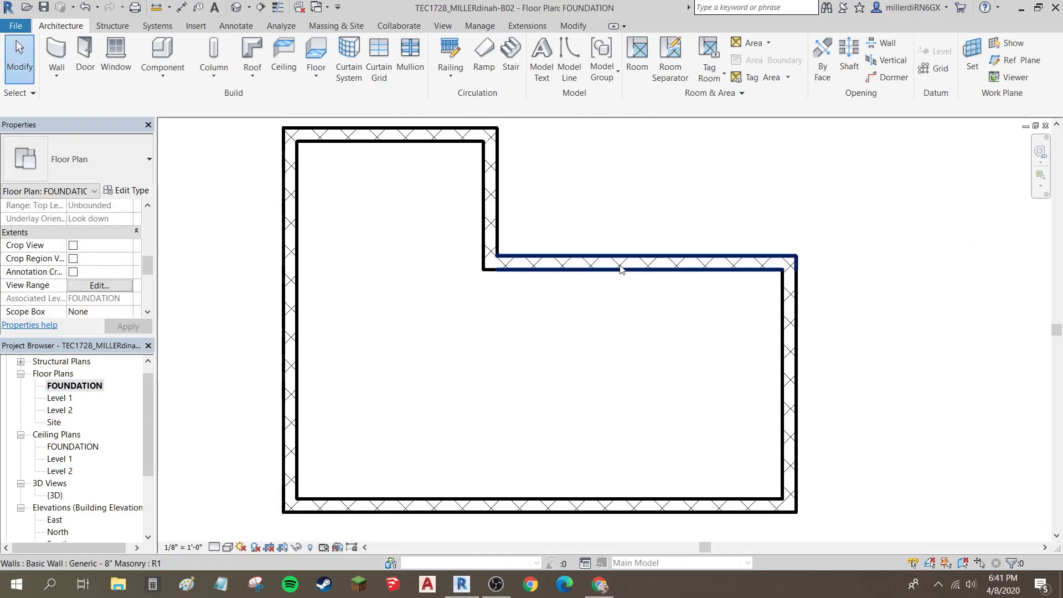
{"action": "left_click", "coordinate": [622, 269]}
{"action": "left_click_drag", "start_coordinate": [490, 257], "coordinate": [298, 257]}
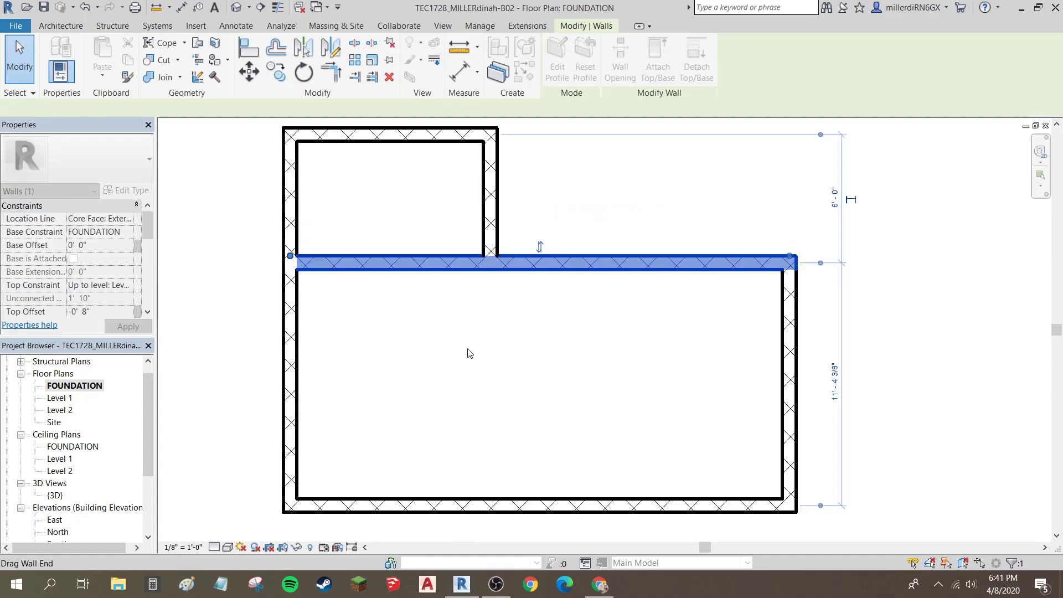
{"action": "left_click", "coordinate": [481, 382]}
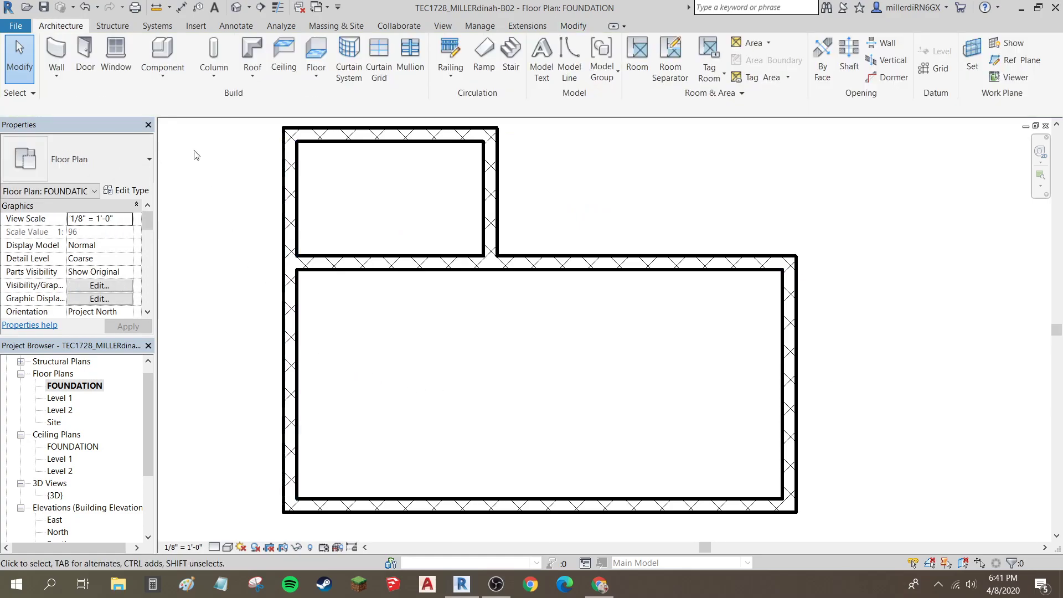
{"action": "left_click", "coordinate": [236, 8]}
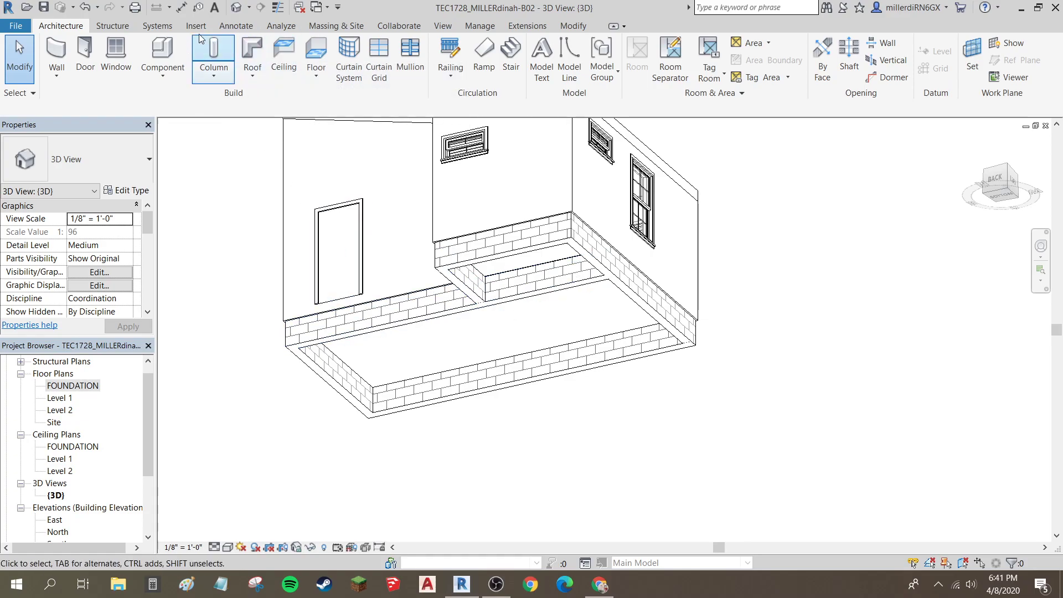
Step: Start a Wall foundation using Retaining Footing - 24" x 12" x 12" and open its type properties
{"action": "left_click", "coordinate": [113, 26]}
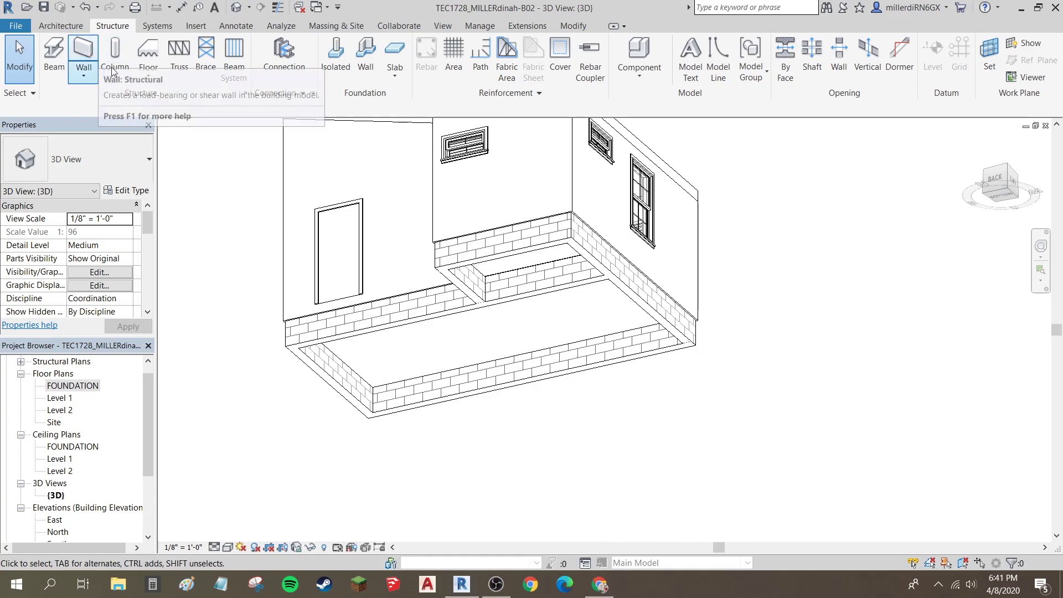
{"action": "left_click", "coordinate": [364, 61]}
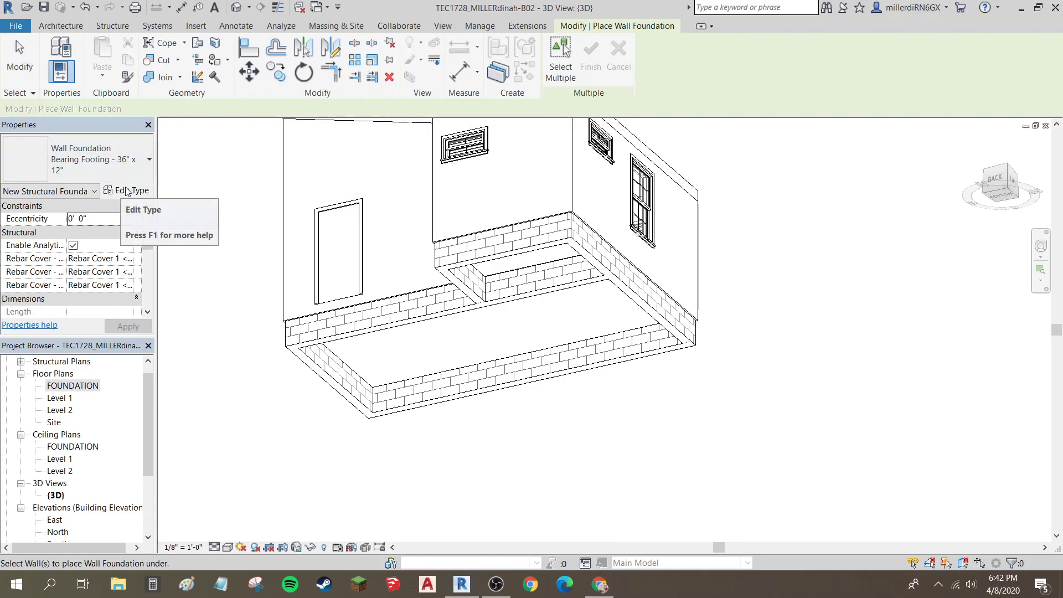
{"action": "left_click", "coordinate": [124, 161]}
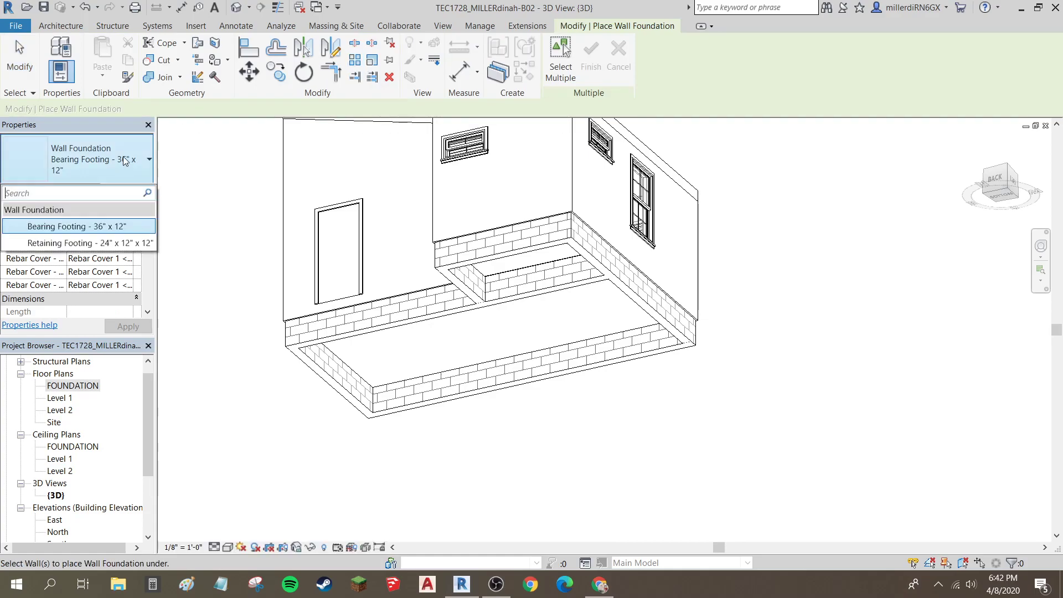
{"action": "left_click", "coordinate": [108, 247]}
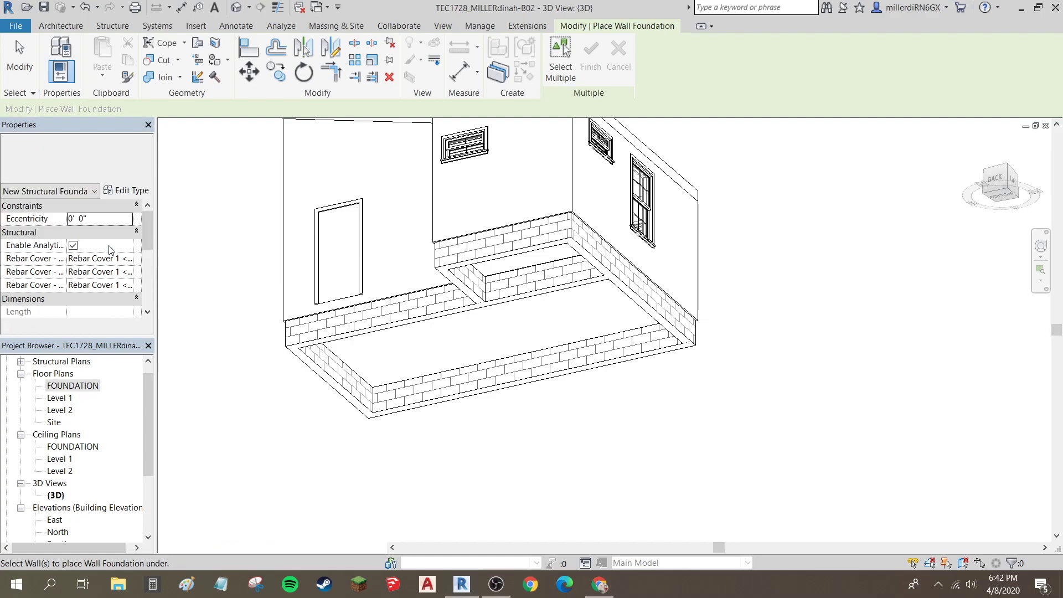
{"action": "left_click", "coordinate": [127, 191]}
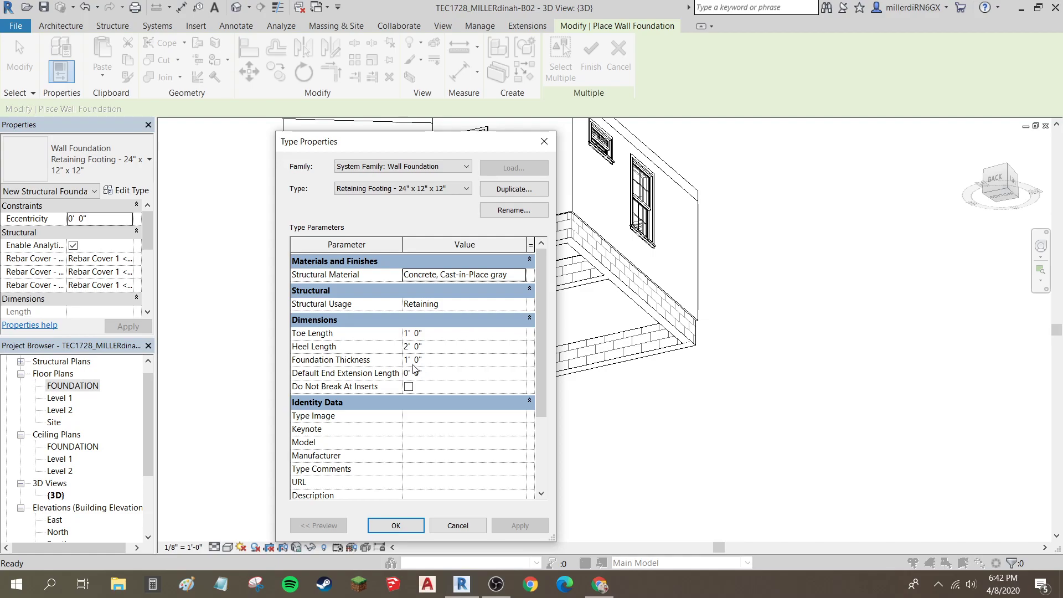
Step: Place retaining footings under the interior, back, return, right, front and left foundation walls
{"action": "left_click", "coordinate": [382, 532]}
{"action": "left_click", "coordinate": [396, 326]}
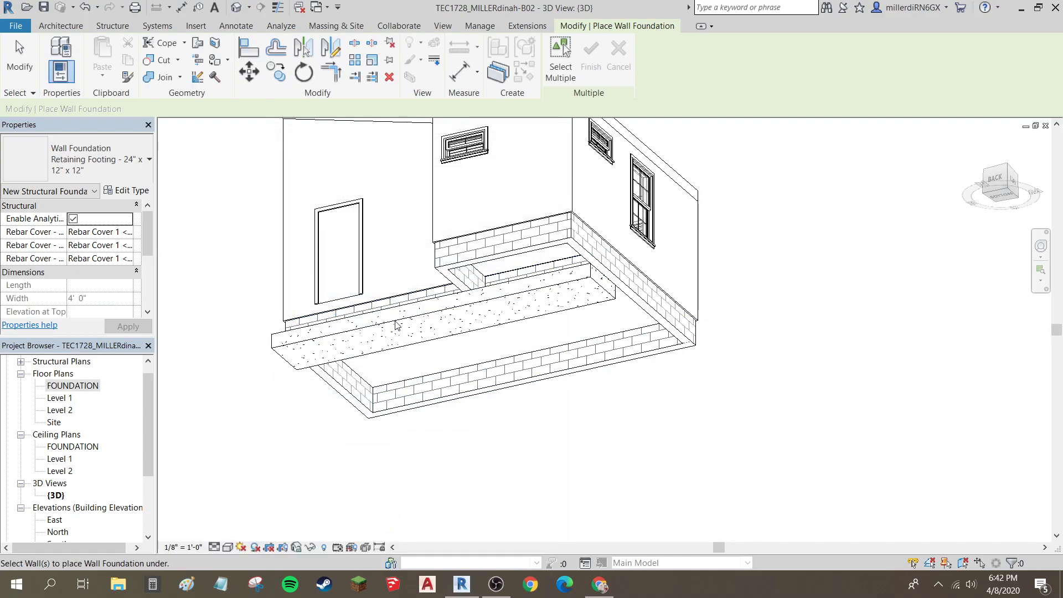
{"action": "left_click", "coordinate": [475, 263]}
{"action": "left_click", "coordinate": [470, 283]}
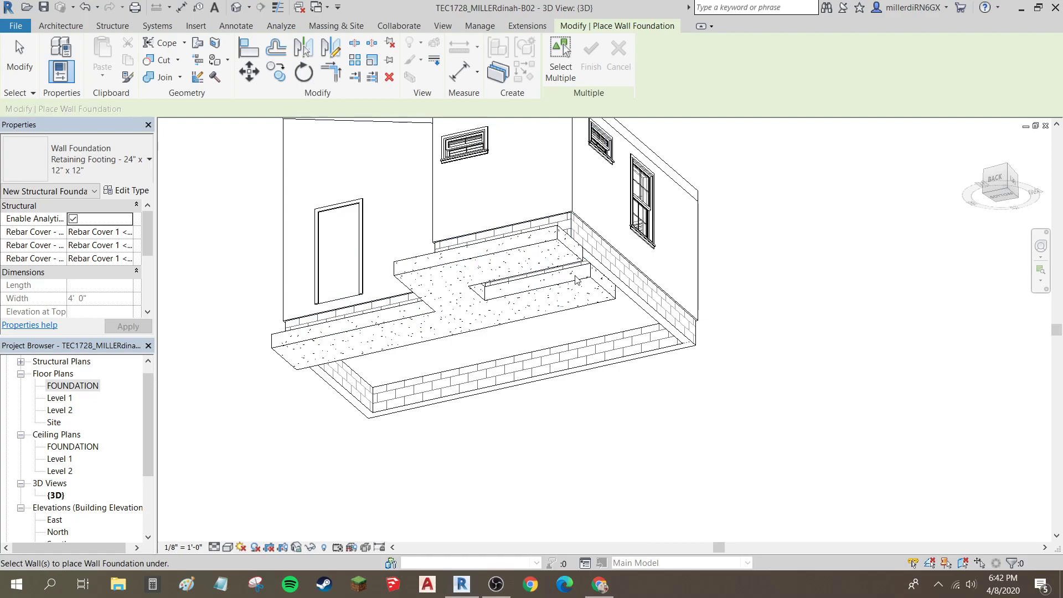
{"action": "left_click", "coordinate": [594, 270]}
{"action": "left_click", "coordinate": [595, 360]}
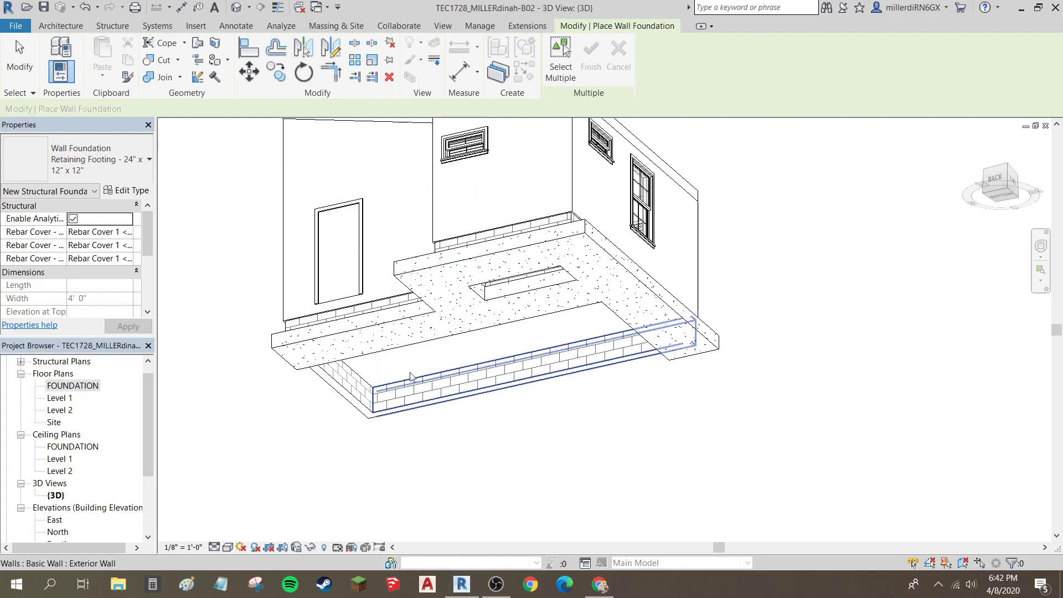
{"action": "left_click", "coordinate": [336, 393]}
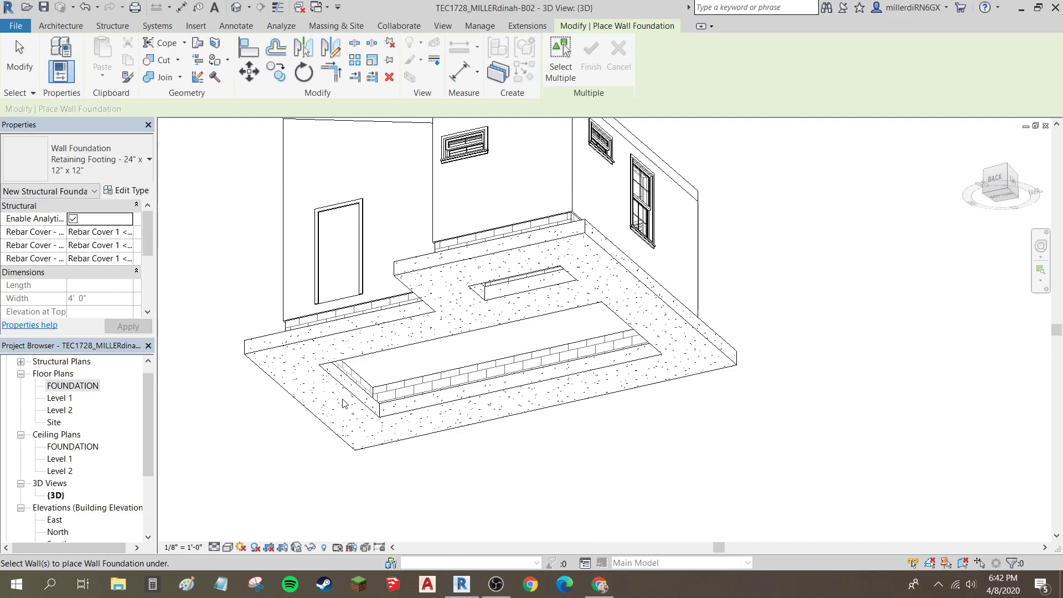
{"action": "key", "text": "Escape"}
{"action": "key", "text": "Escape"}
Step: Select the front-left wall footing and review its type properties and structural usage
{"action": "left_click", "coordinate": [288, 353]}
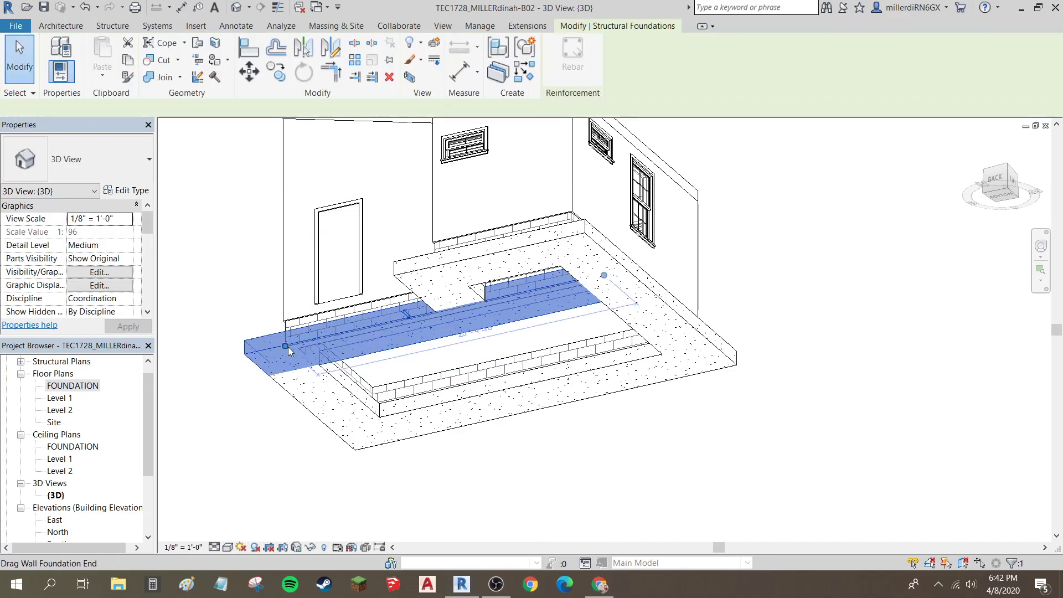
{"action": "scroll", "coordinate": [88, 310], "scroll_direction": "down", "scroll_amount": 2}
{"action": "scroll", "coordinate": [91, 244], "scroll_direction": "up", "scroll_amount": 5}
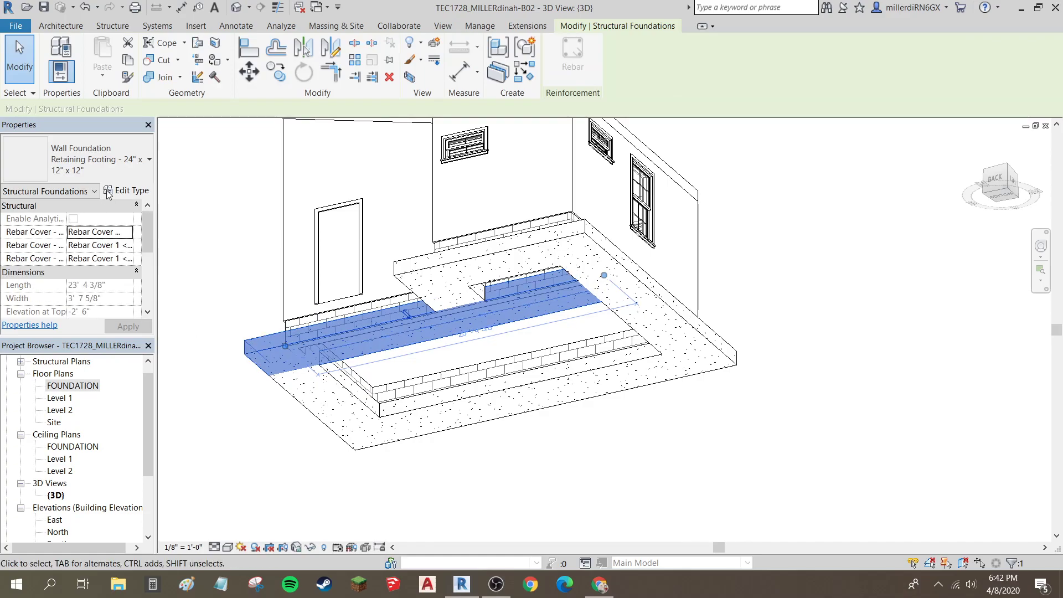
{"action": "left_click", "coordinate": [120, 194]}
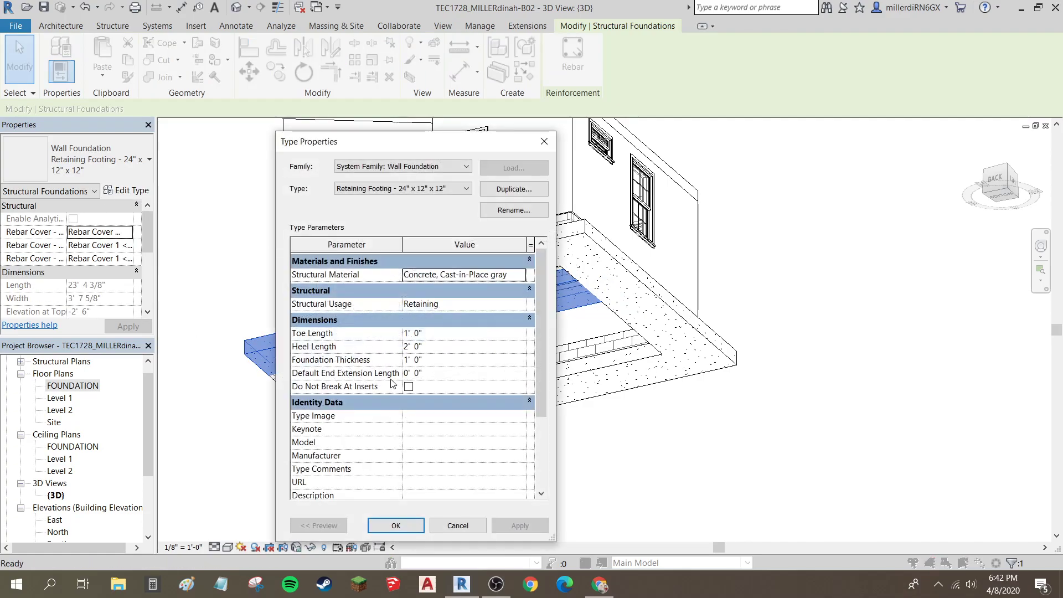
{"action": "scroll", "coordinate": [421, 350], "scroll_direction": "down", "scroll_amount": 3}
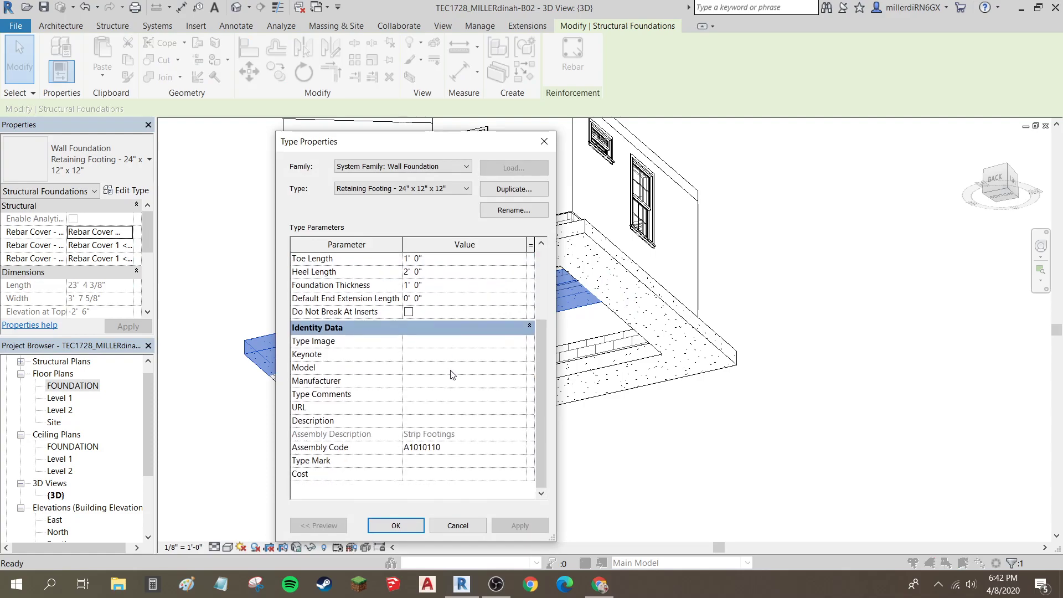
{"action": "scroll", "coordinate": [452, 375], "scroll_direction": "up", "scroll_amount": 3}
{"action": "left_click", "coordinate": [448, 304]}
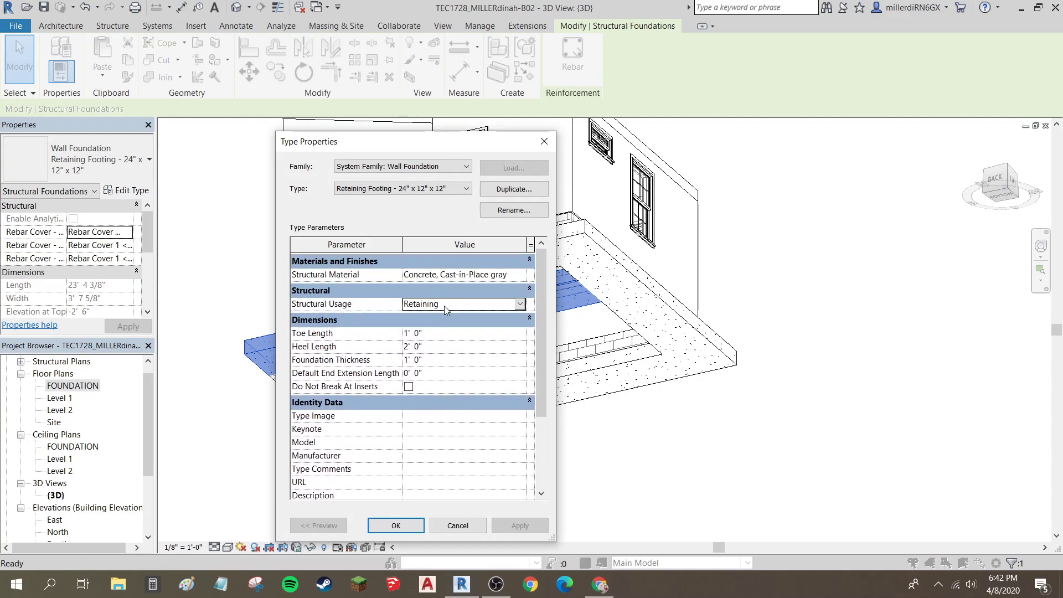
Step: Switch the footing to Bearing Footing - 36" x 12", entering 2 for the width, and apply
{"action": "left_click", "coordinate": [457, 190]}
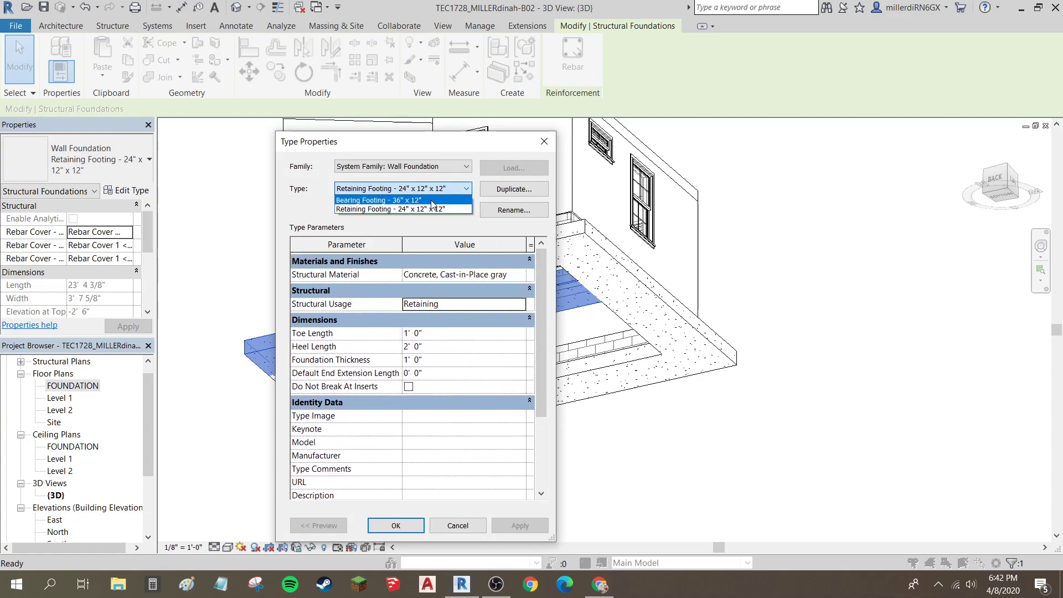
{"action": "left_click", "coordinate": [437, 210]}
{"action": "left_click", "coordinate": [409, 333]}
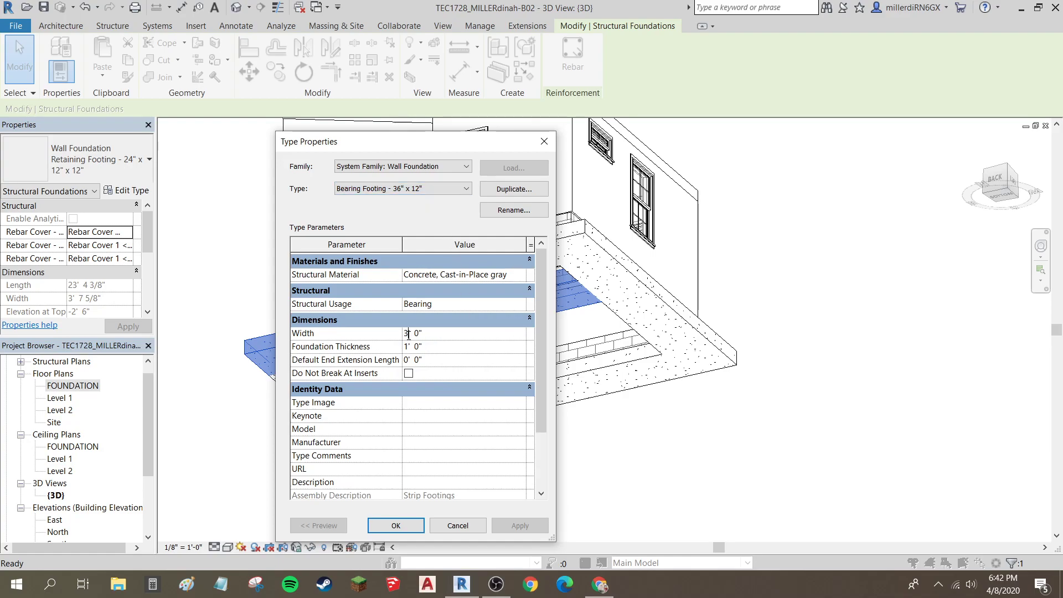
{"action": "type", "text": "2"}
{"action": "left_click", "coordinate": [396, 525]}
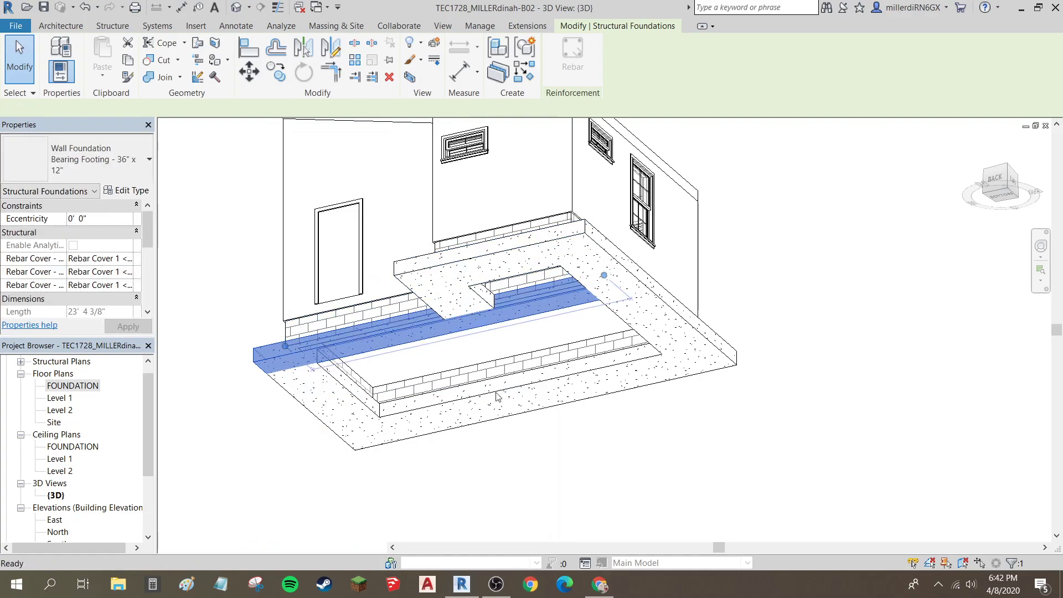
{"action": "left_click", "coordinate": [519, 450]}
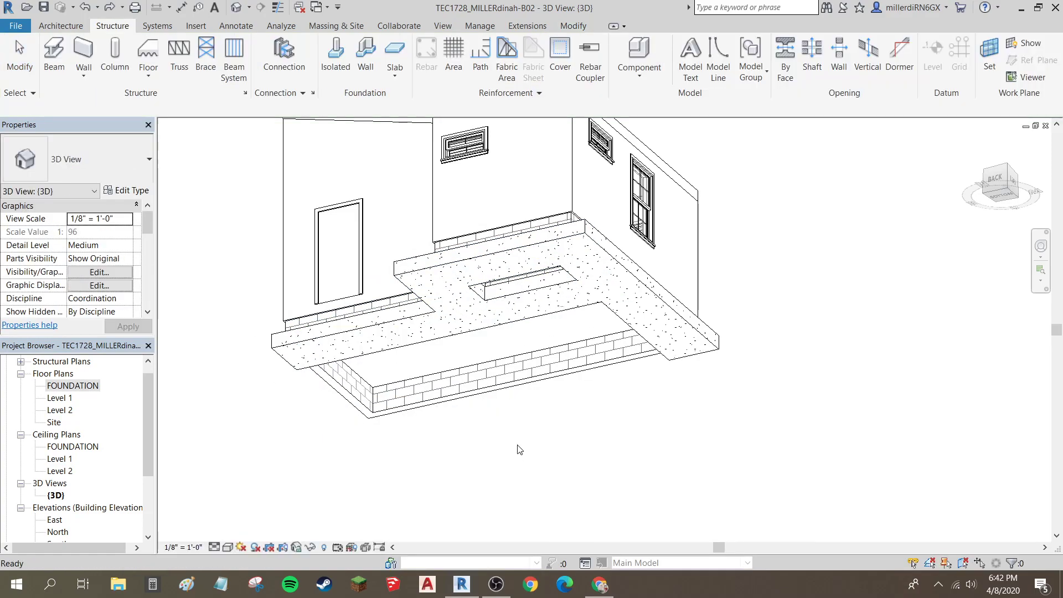
Step: Undo the placed footings and restart a Wall foundation with the Bearing Footing - 36" x 12" type
{"action": "key", "text": "ctrl+z"}
{"action": "key", "text": "ctrl+z"}
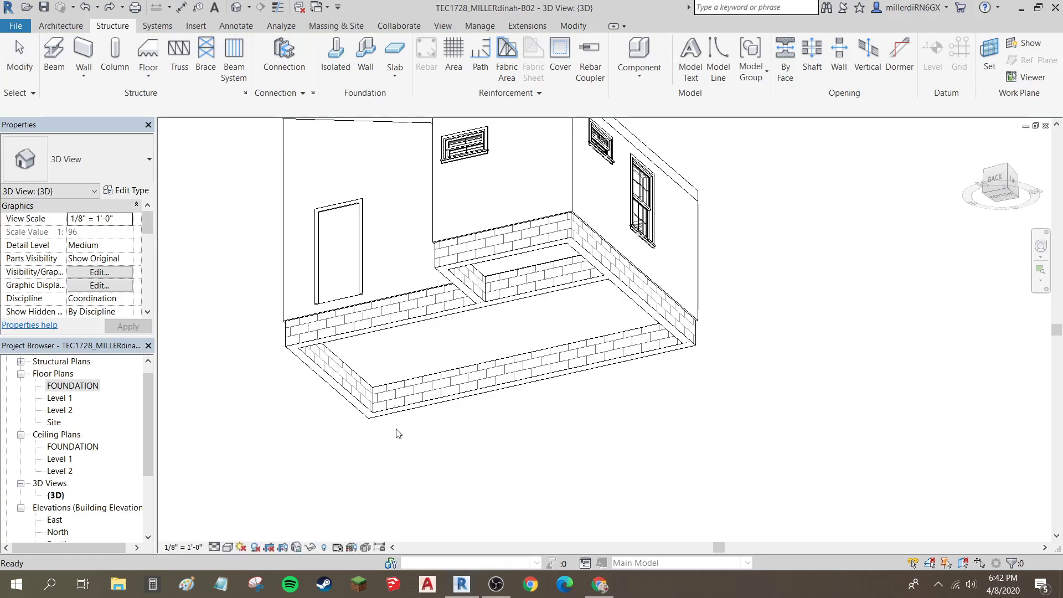
{"action": "left_click", "coordinate": [371, 60]}
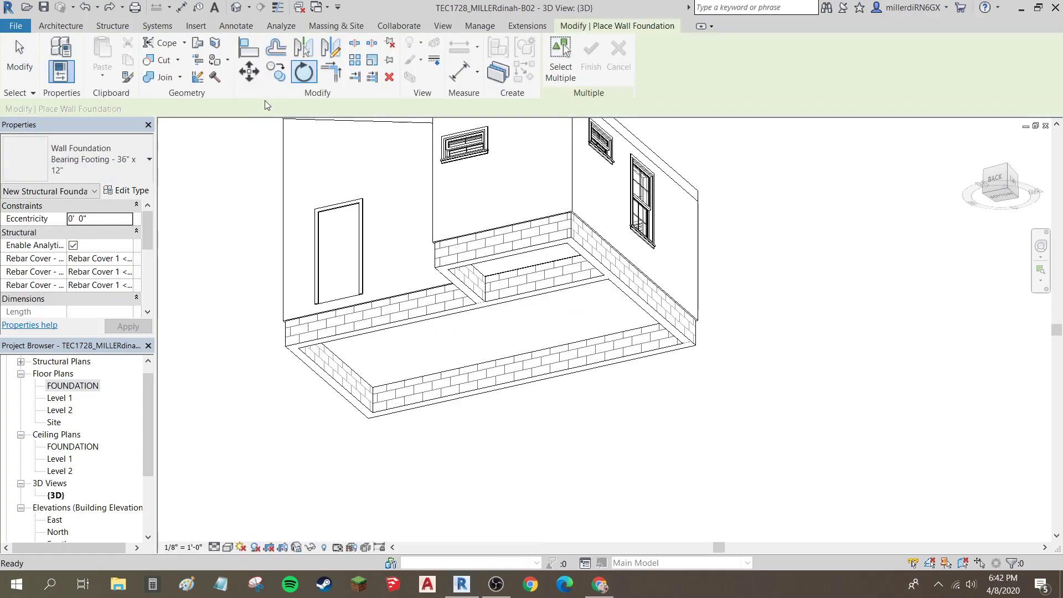
{"action": "left_click", "coordinate": [109, 168]}
{"action": "left_click", "coordinate": [112, 226]}
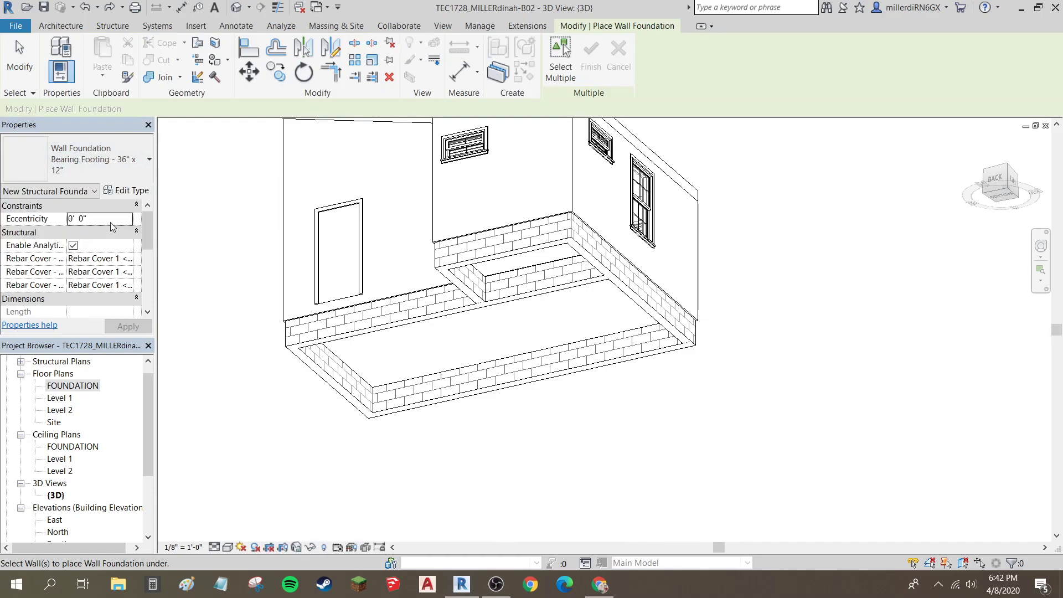
{"action": "left_click", "coordinate": [128, 191]}
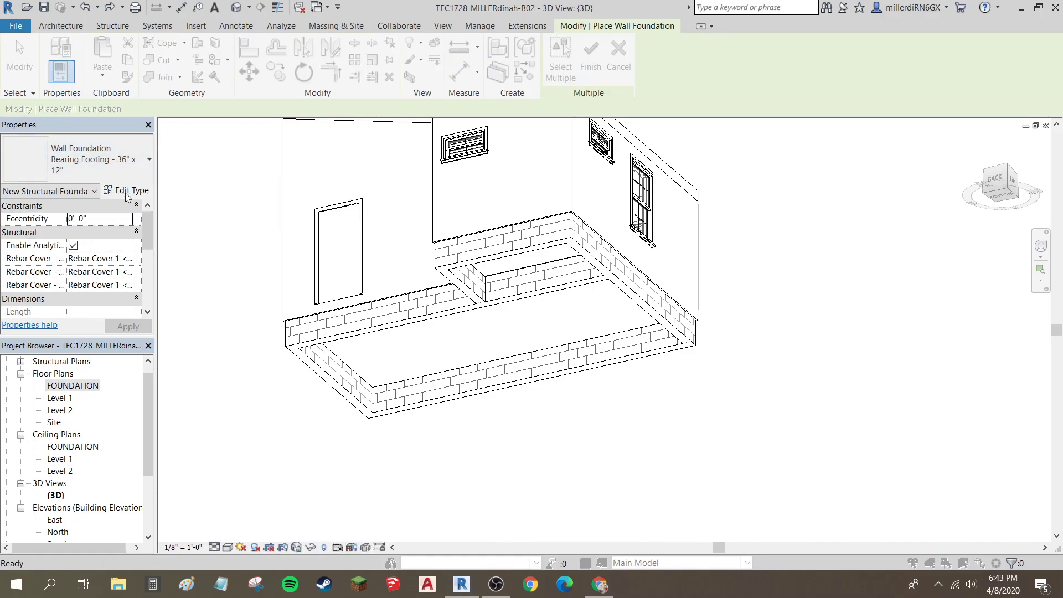
Step: Duplicate it as Bearing Footing - 24" X 12" with a Width of 2' 0"
{"action": "left_click", "coordinate": [514, 188]}
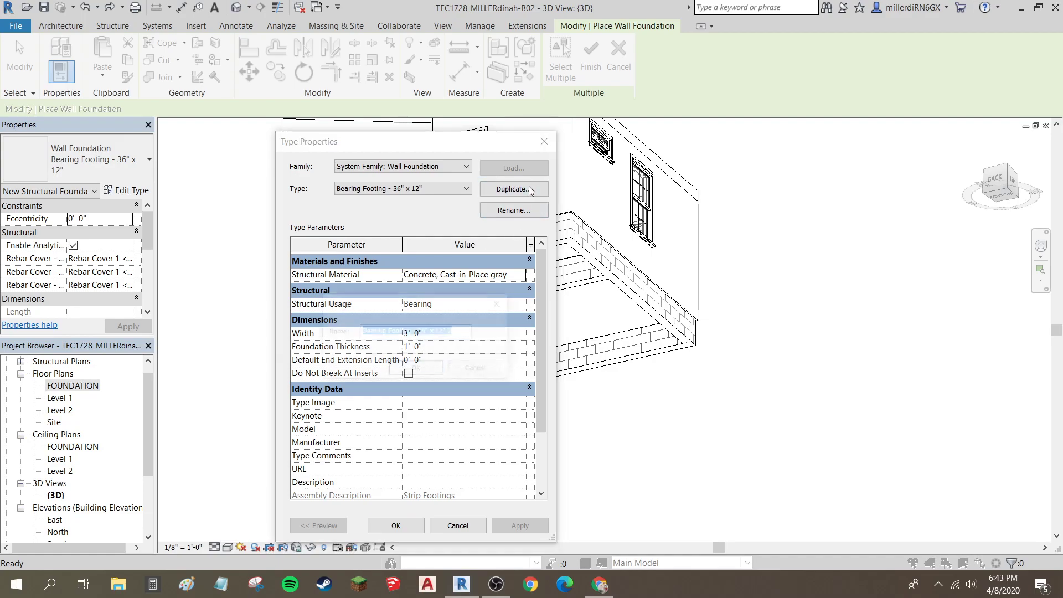
{"action": "left_click", "coordinate": [424, 334]}
{"action": "left_click_drag", "start_coordinate": [465, 335], "coordinate": [417, 330]}
{"action": "type", "text": "24"}
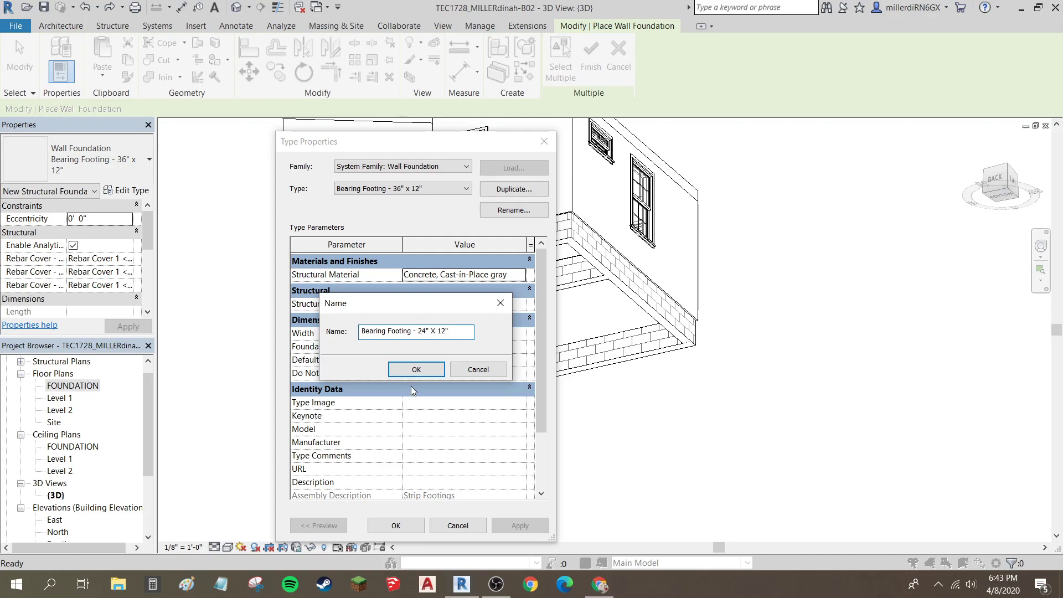
{"action": "left_click", "coordinate": [418, 369]}
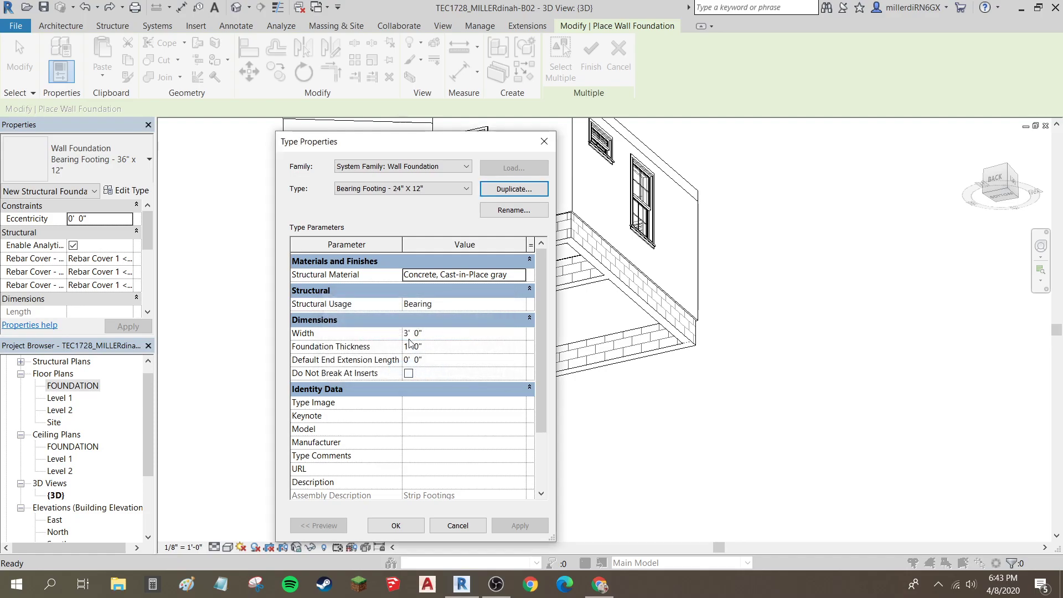
{"action": "left_click", "coordinate": [409, 334]}
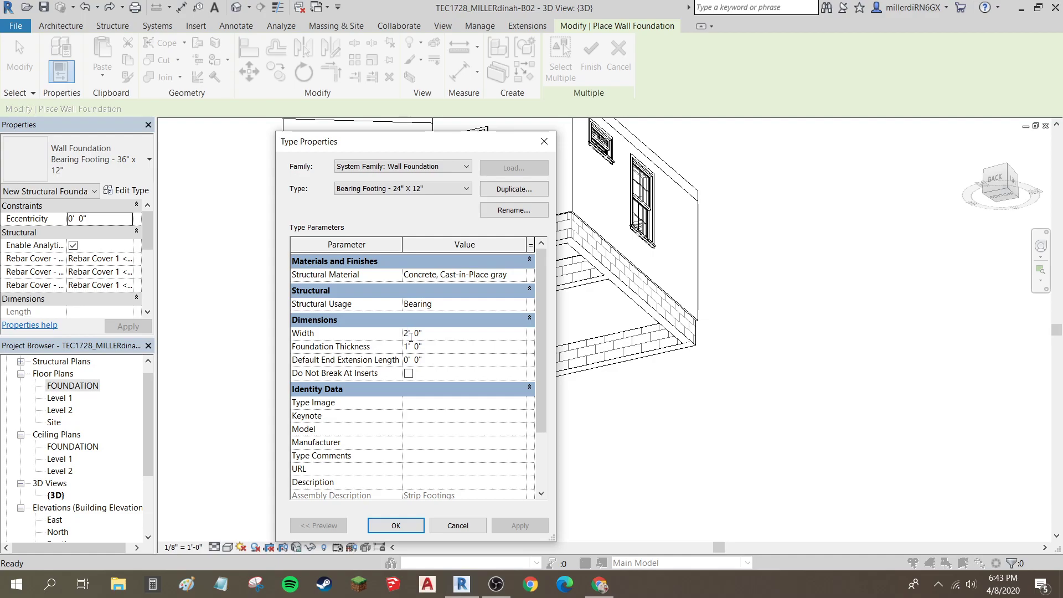
{"action": "left_click", "coordinate": [400, 526]}
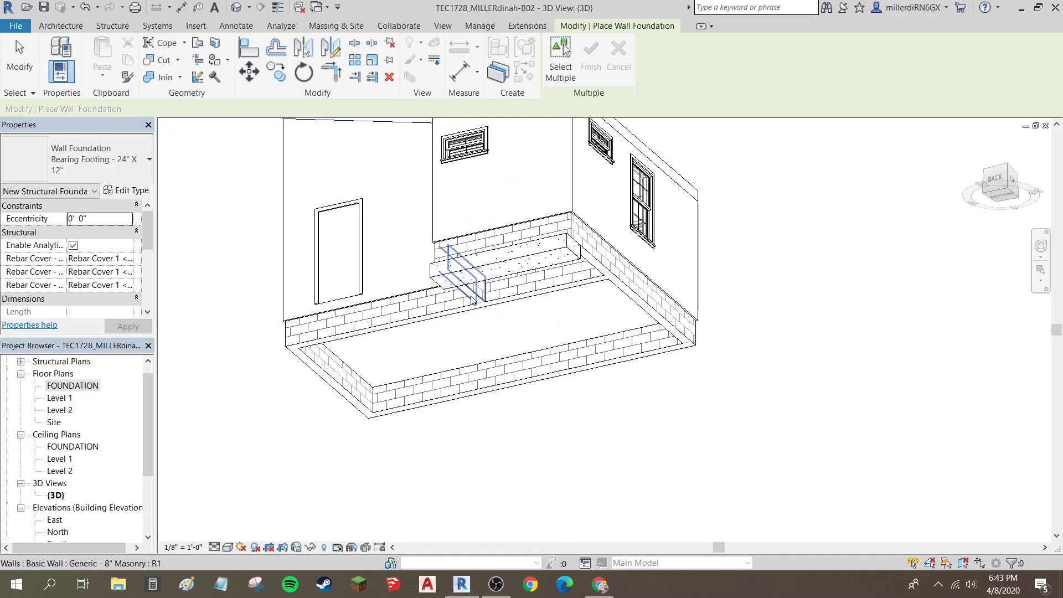
Step: Place Bearing Footing - 24" X 12" under all five foundation walls, view the front, and save
{"action": "left_click", "coordinate": [474, 299]}
{"action": "left_click", "coordinate": [543, 300]}
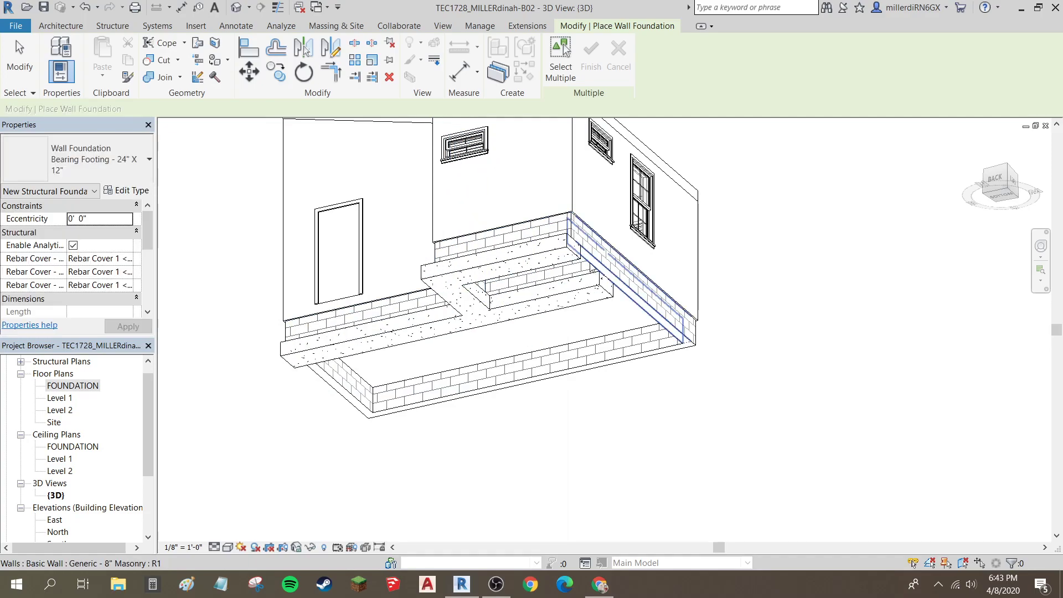
{"action": "left_click", "coordinate": [590, 266]}
{"action": "left_click", "coordinate": [452, 377]}
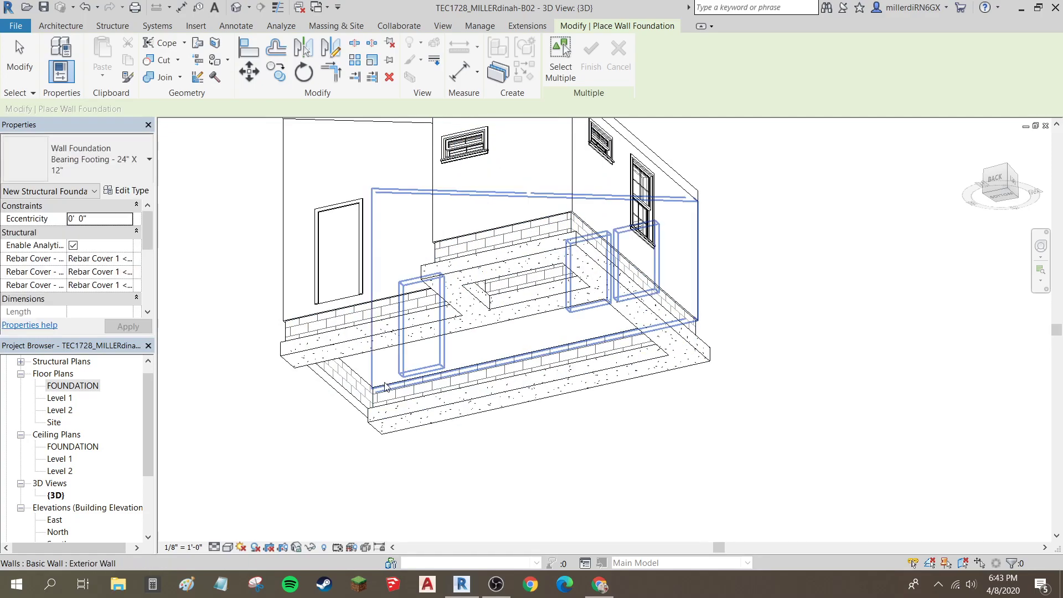
{"action": "left_click", "coordinate": [349, 392]}
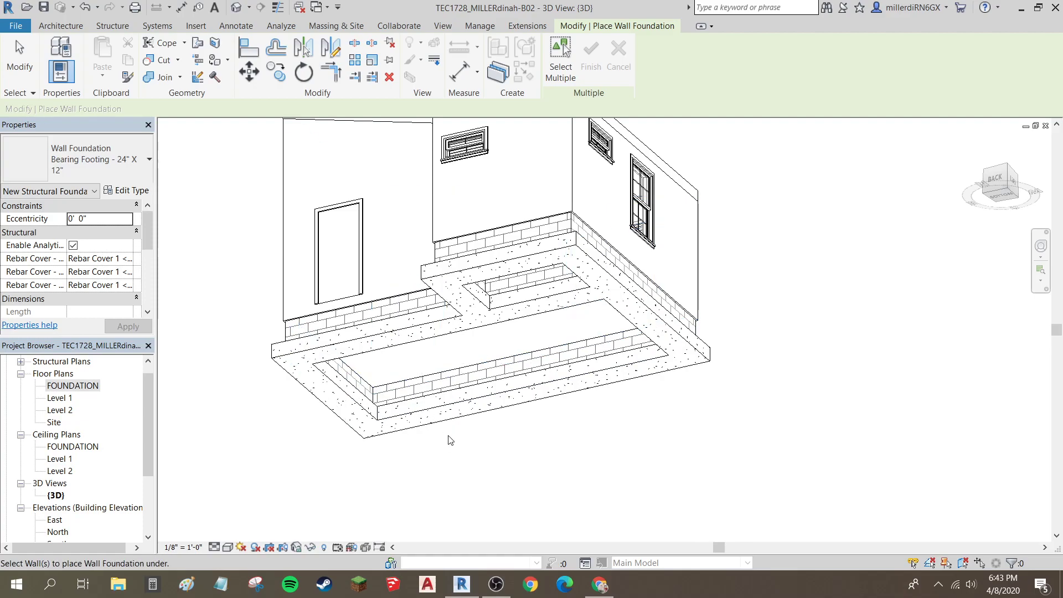
{"action": "middle_click_drag", "start_coordinate": [730, 360], "coordinate": [446, 261], "text": "shift"}
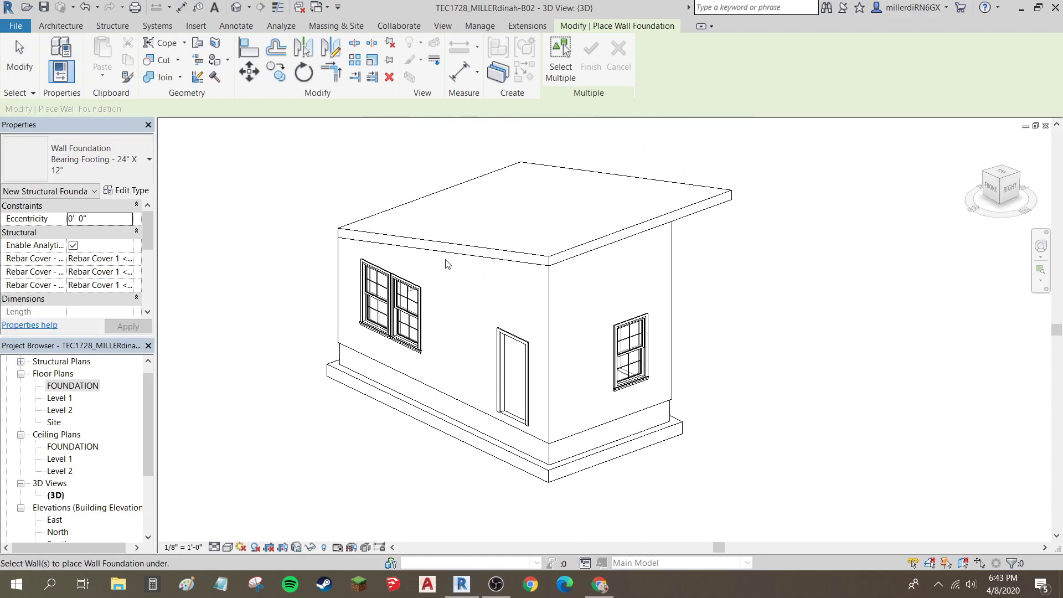
{"action": "left_click", "coordinate": [43, 7]}
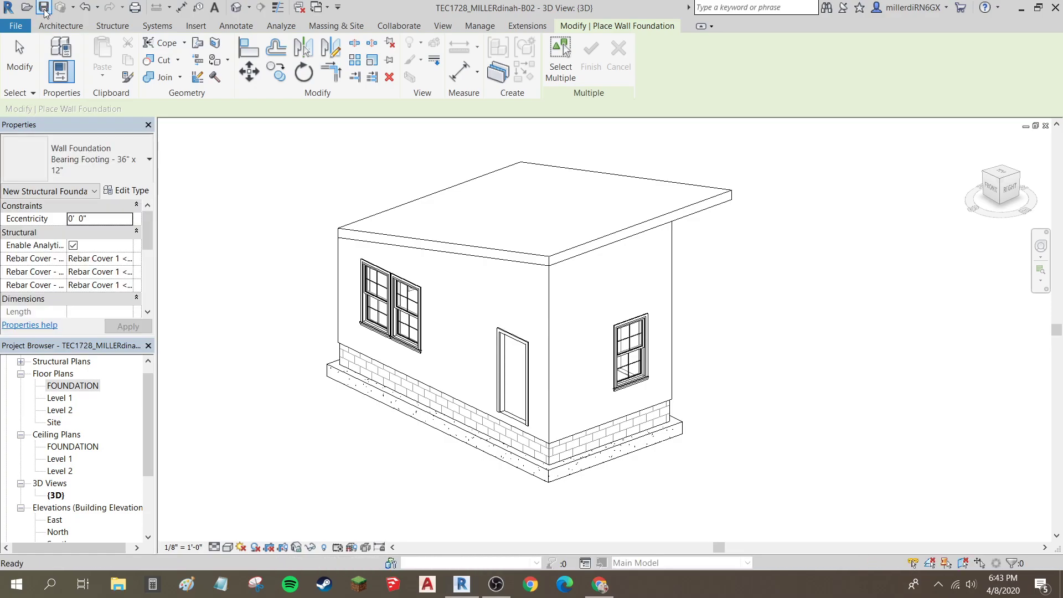